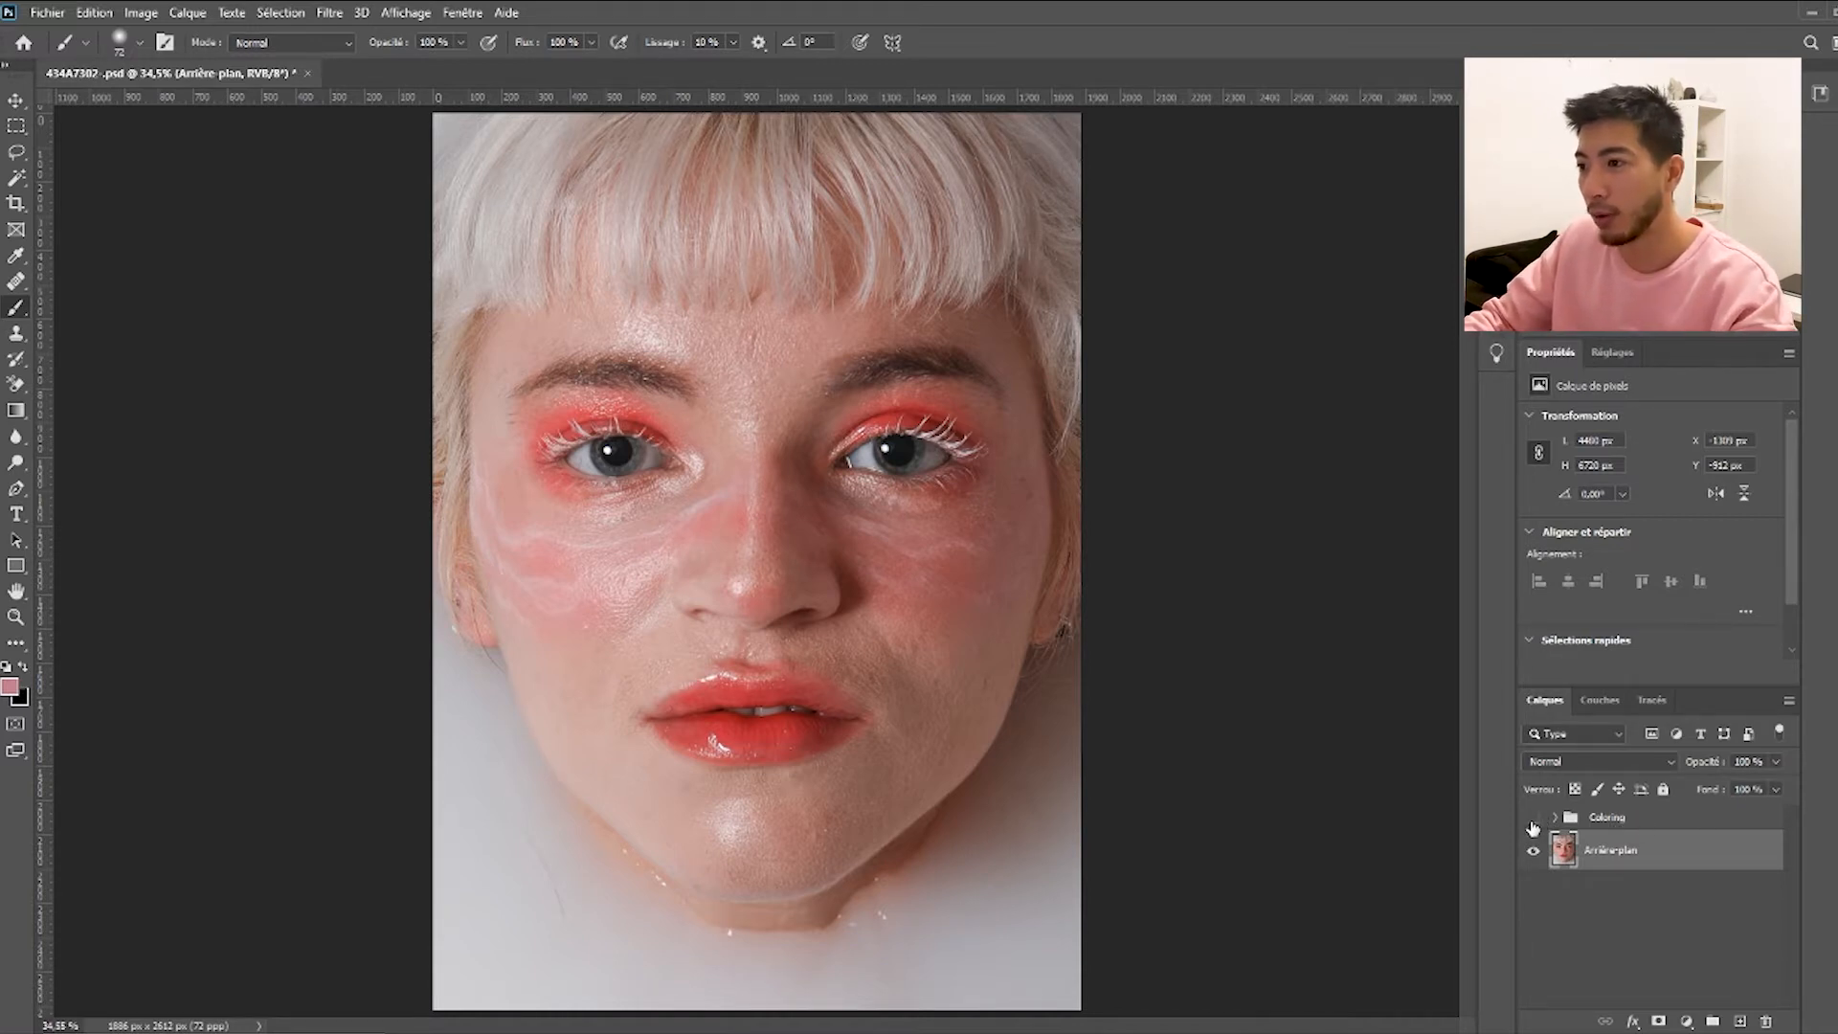
Show the Coloring group and duplicate the Arrière-plan layer twice.
click(1533, 820)
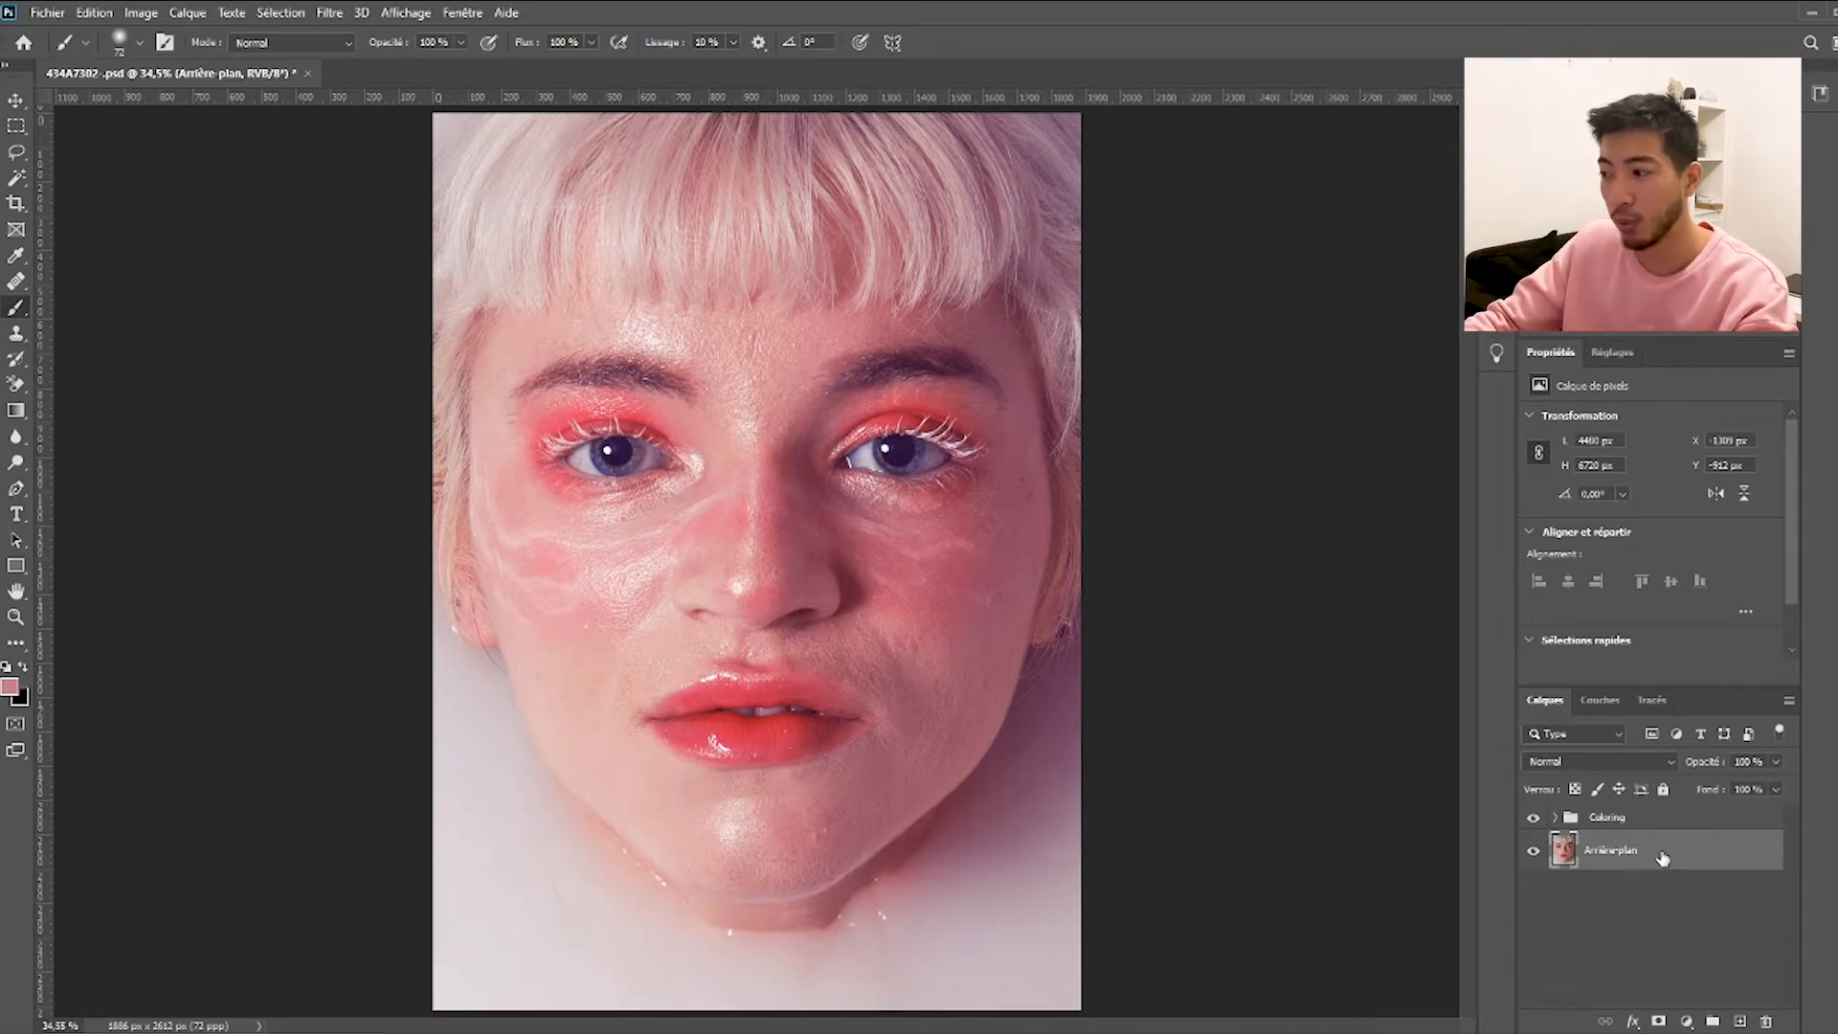
click(1786, 701)
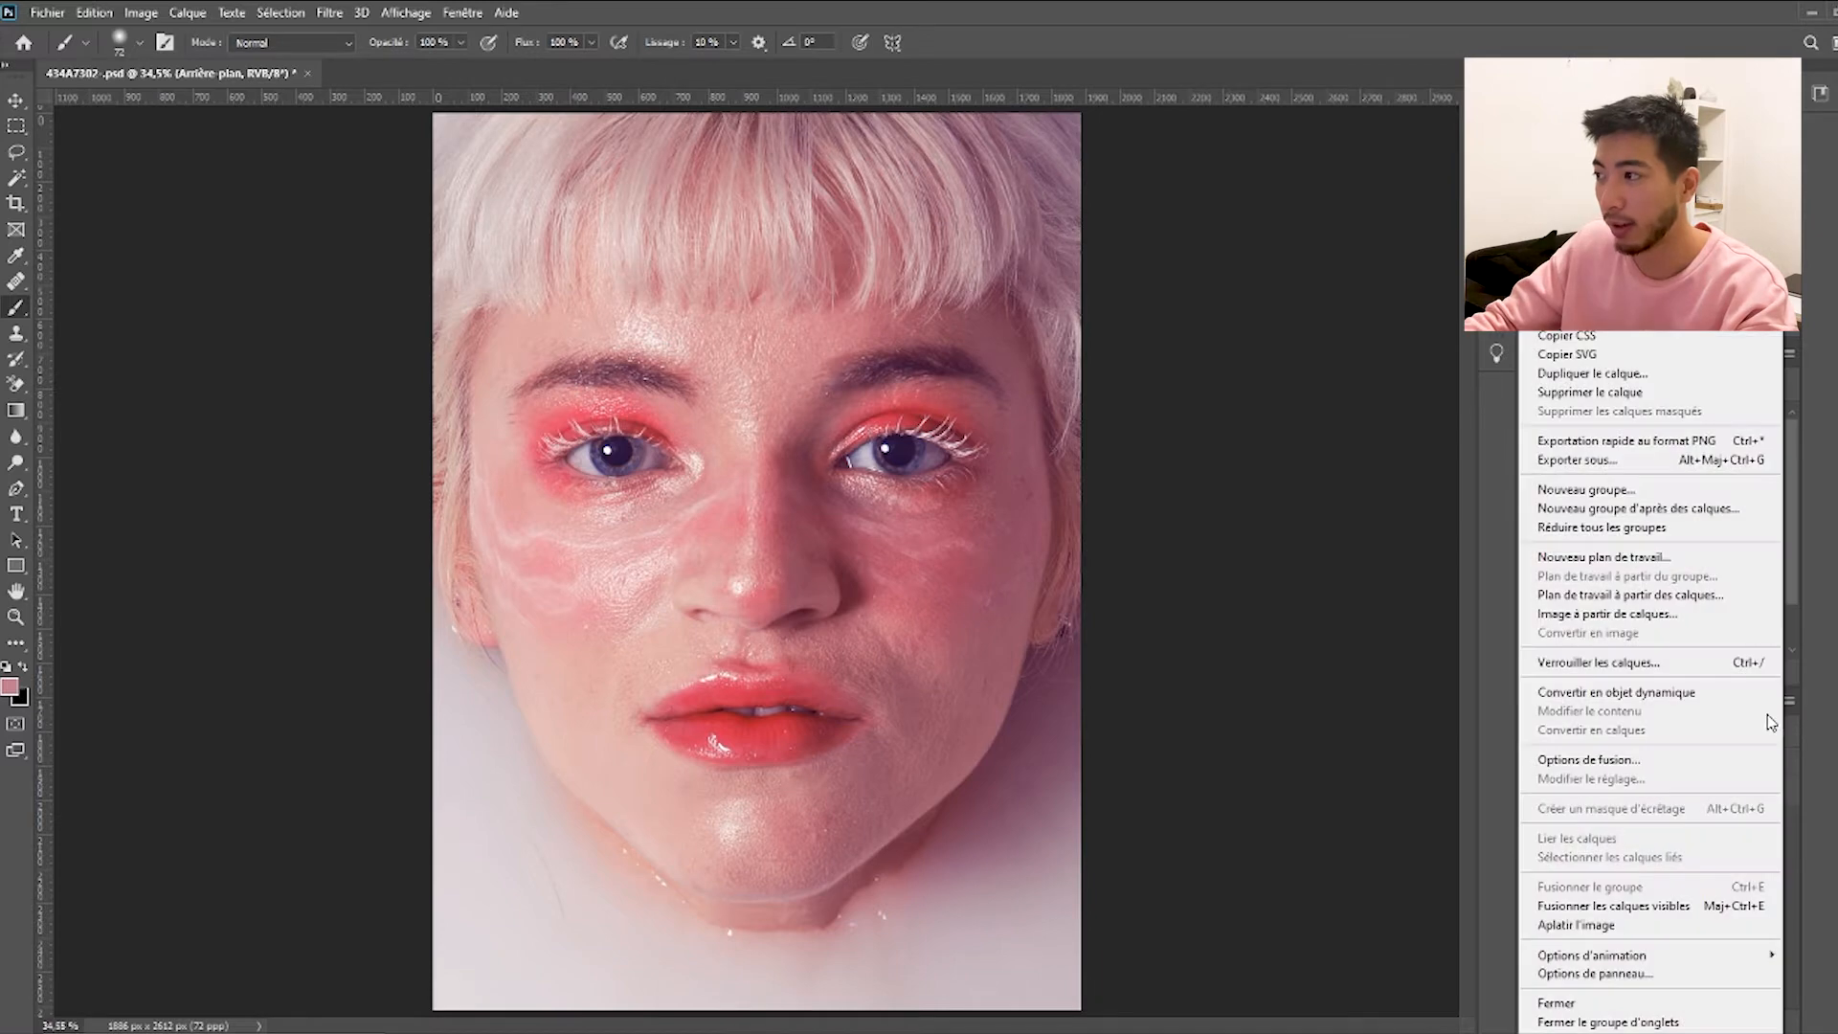
click(1600, 376)
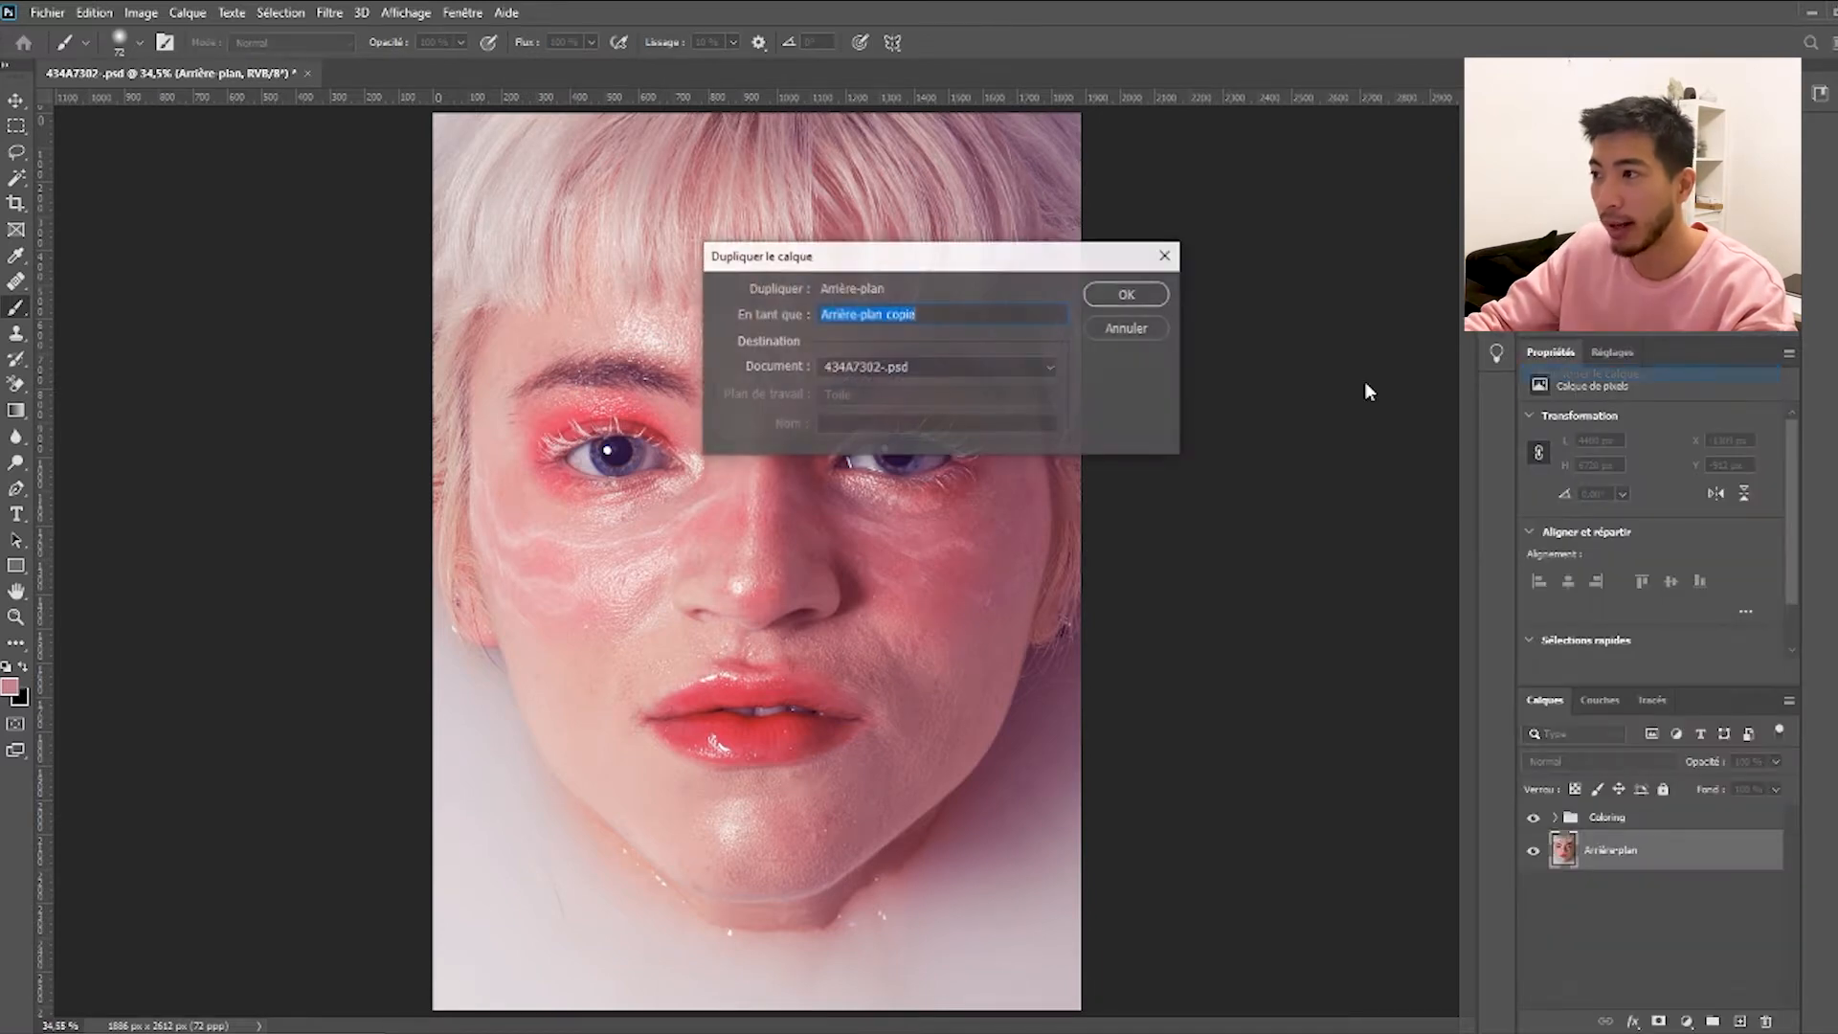
click(1147, 302)
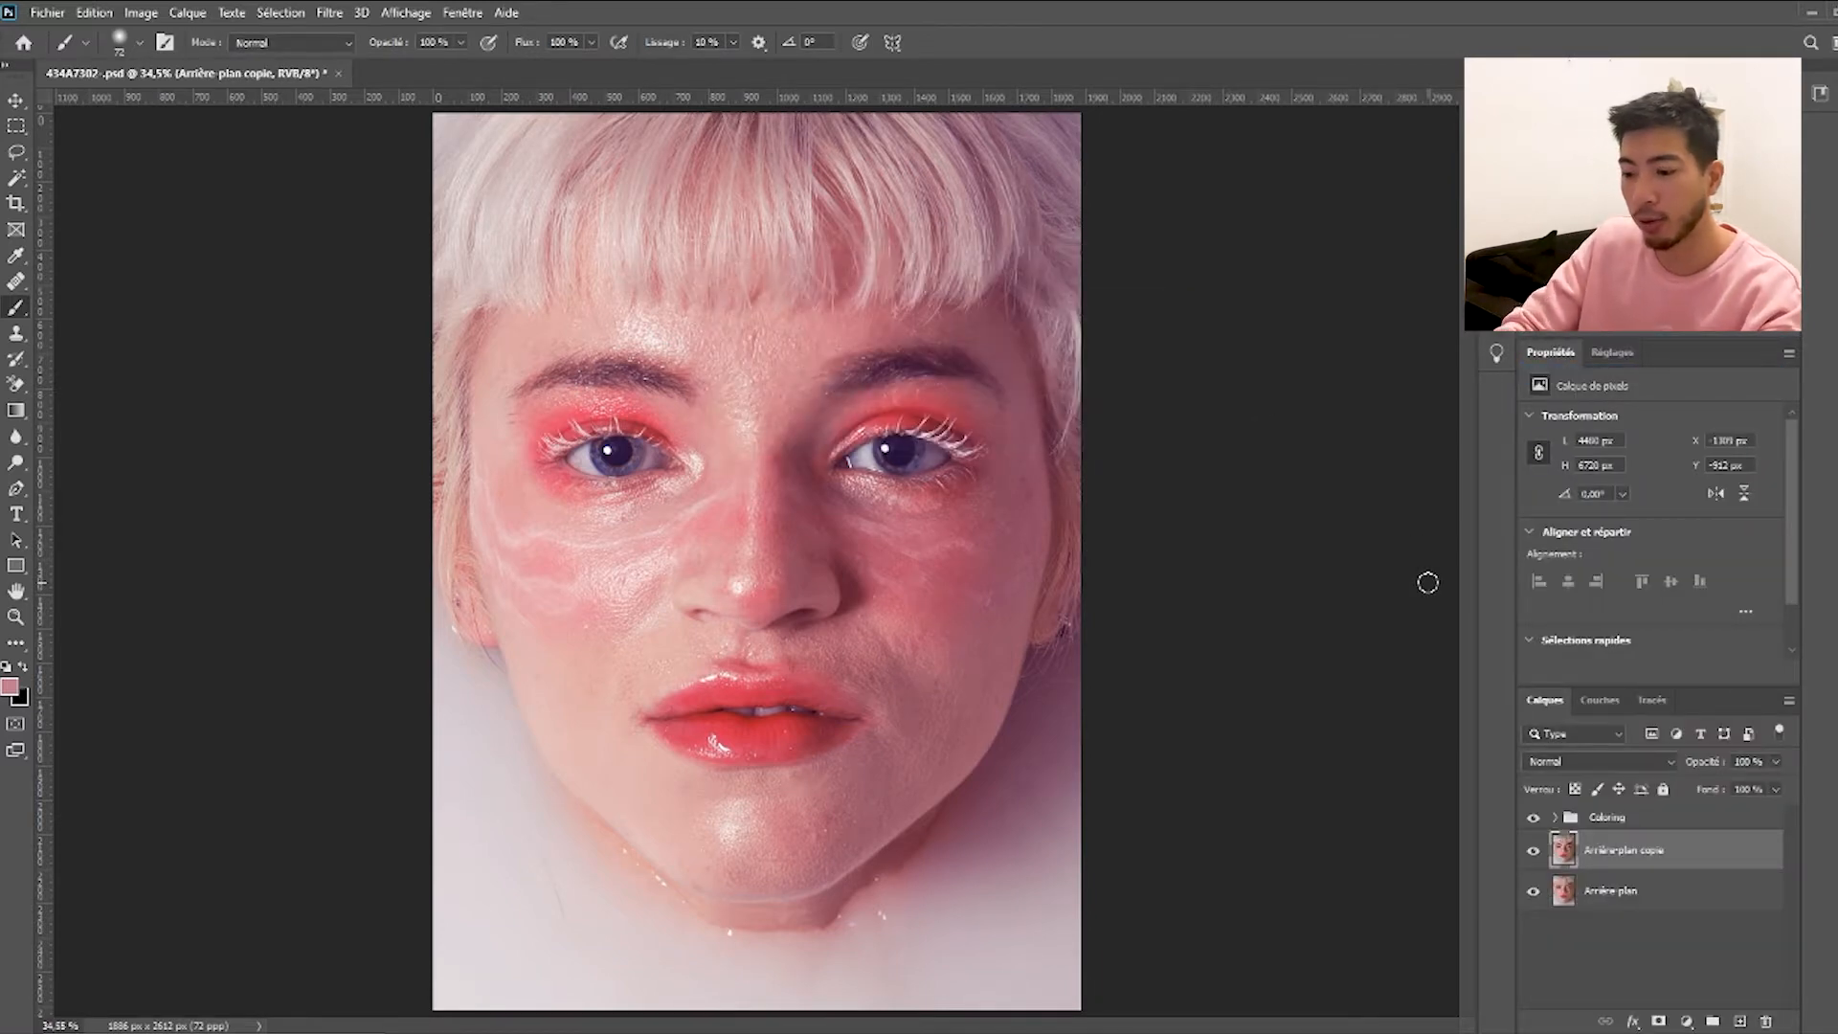
key(ctrl+j)
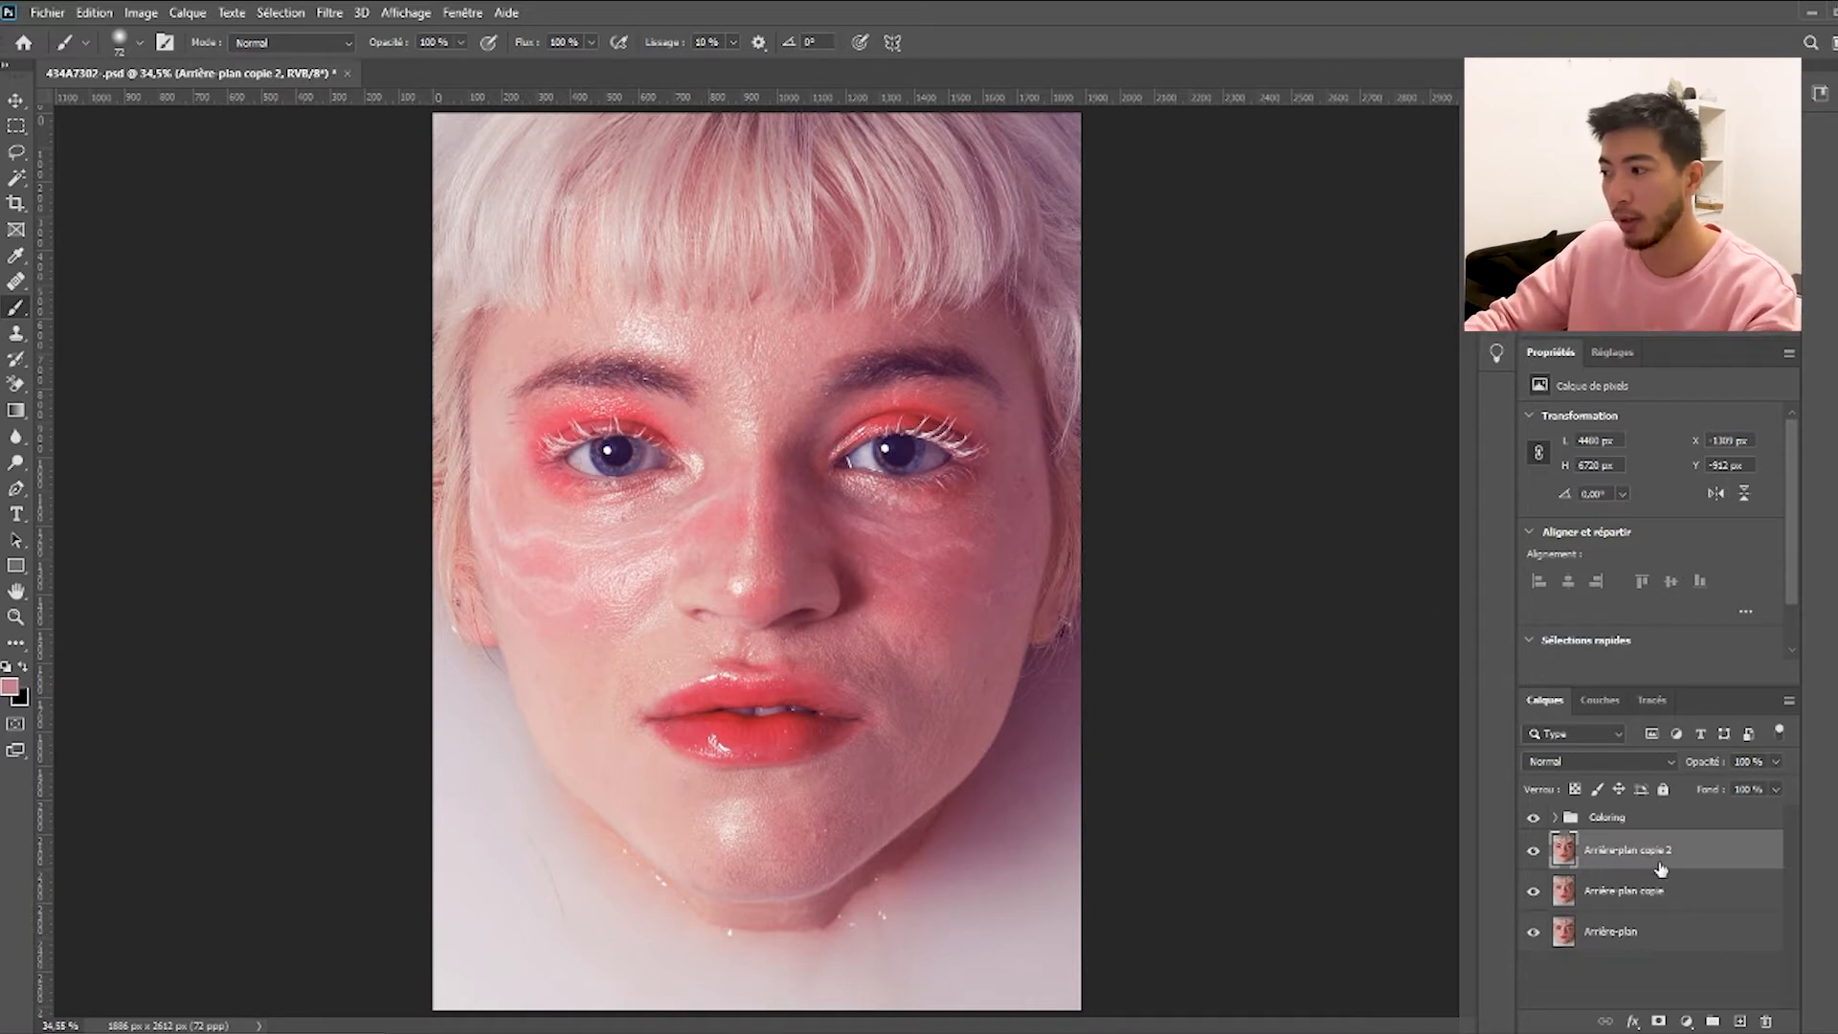
Hide the Arrière-plan copie 2 layer and apply a Médiane noise filter with an 8-pixel radius to Arrière-plan copie.
click(1532, 850)
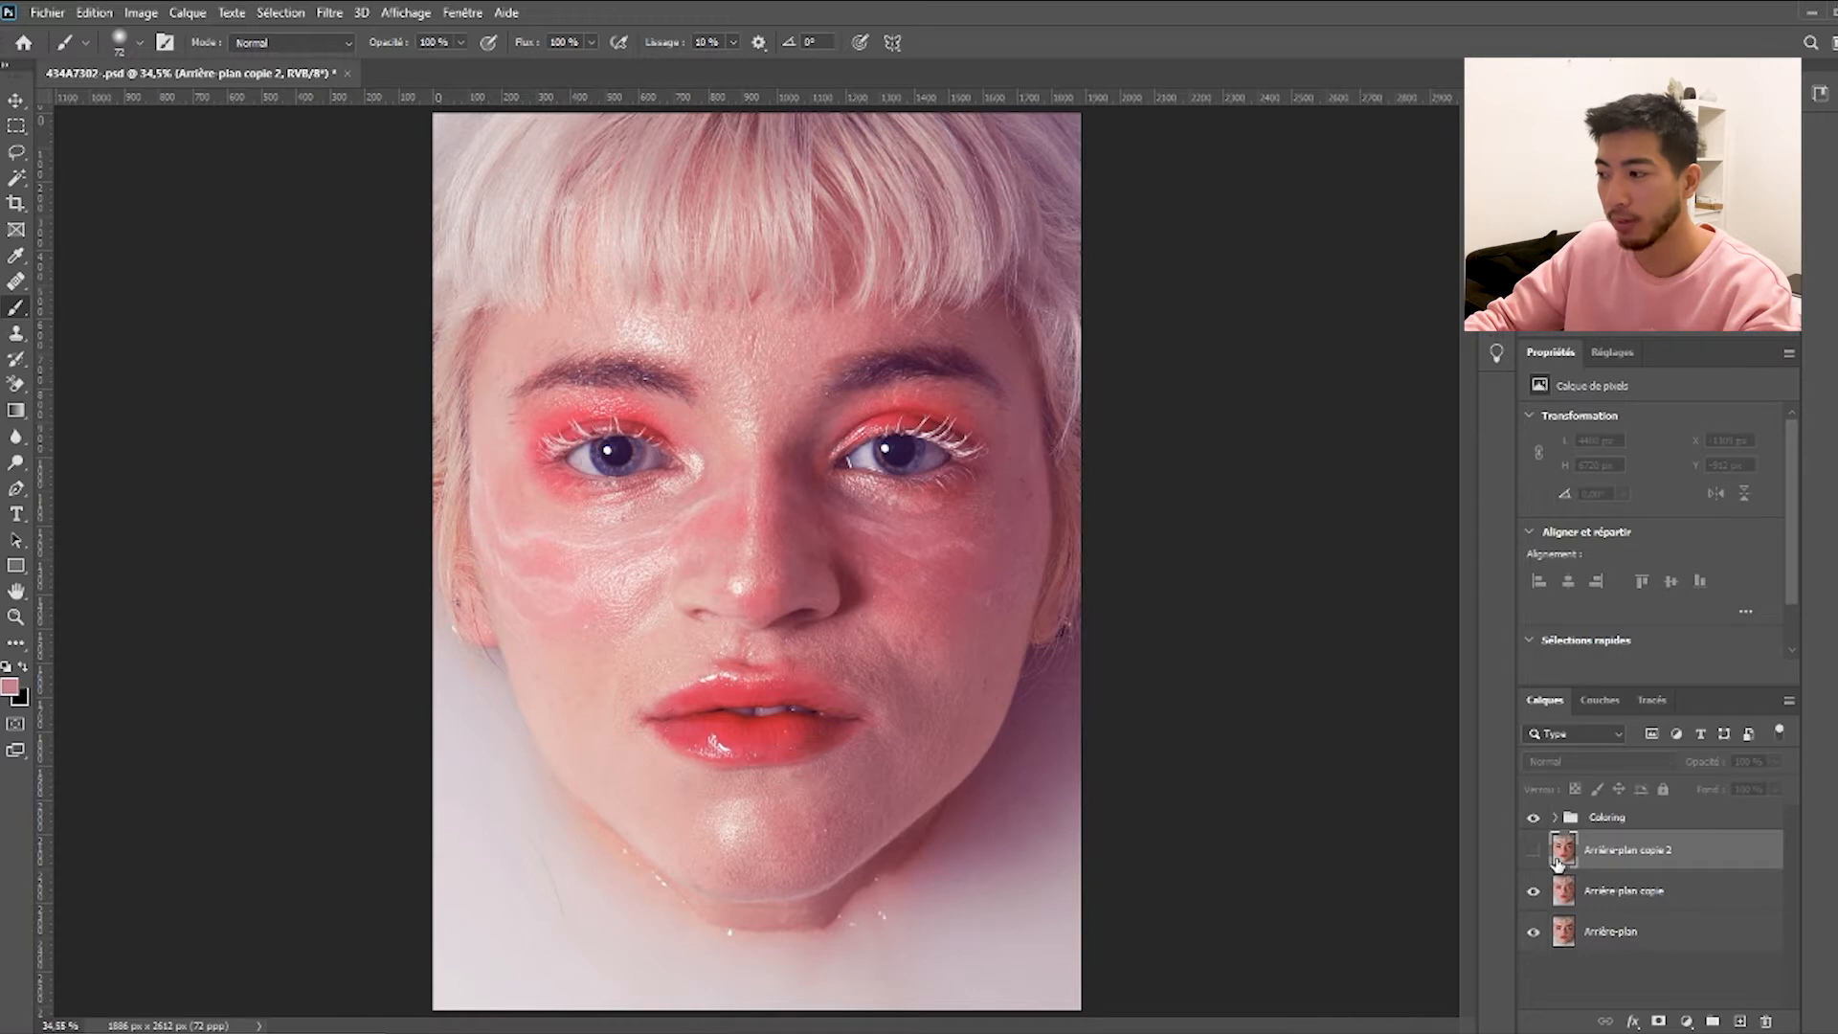
click(1643, 895)
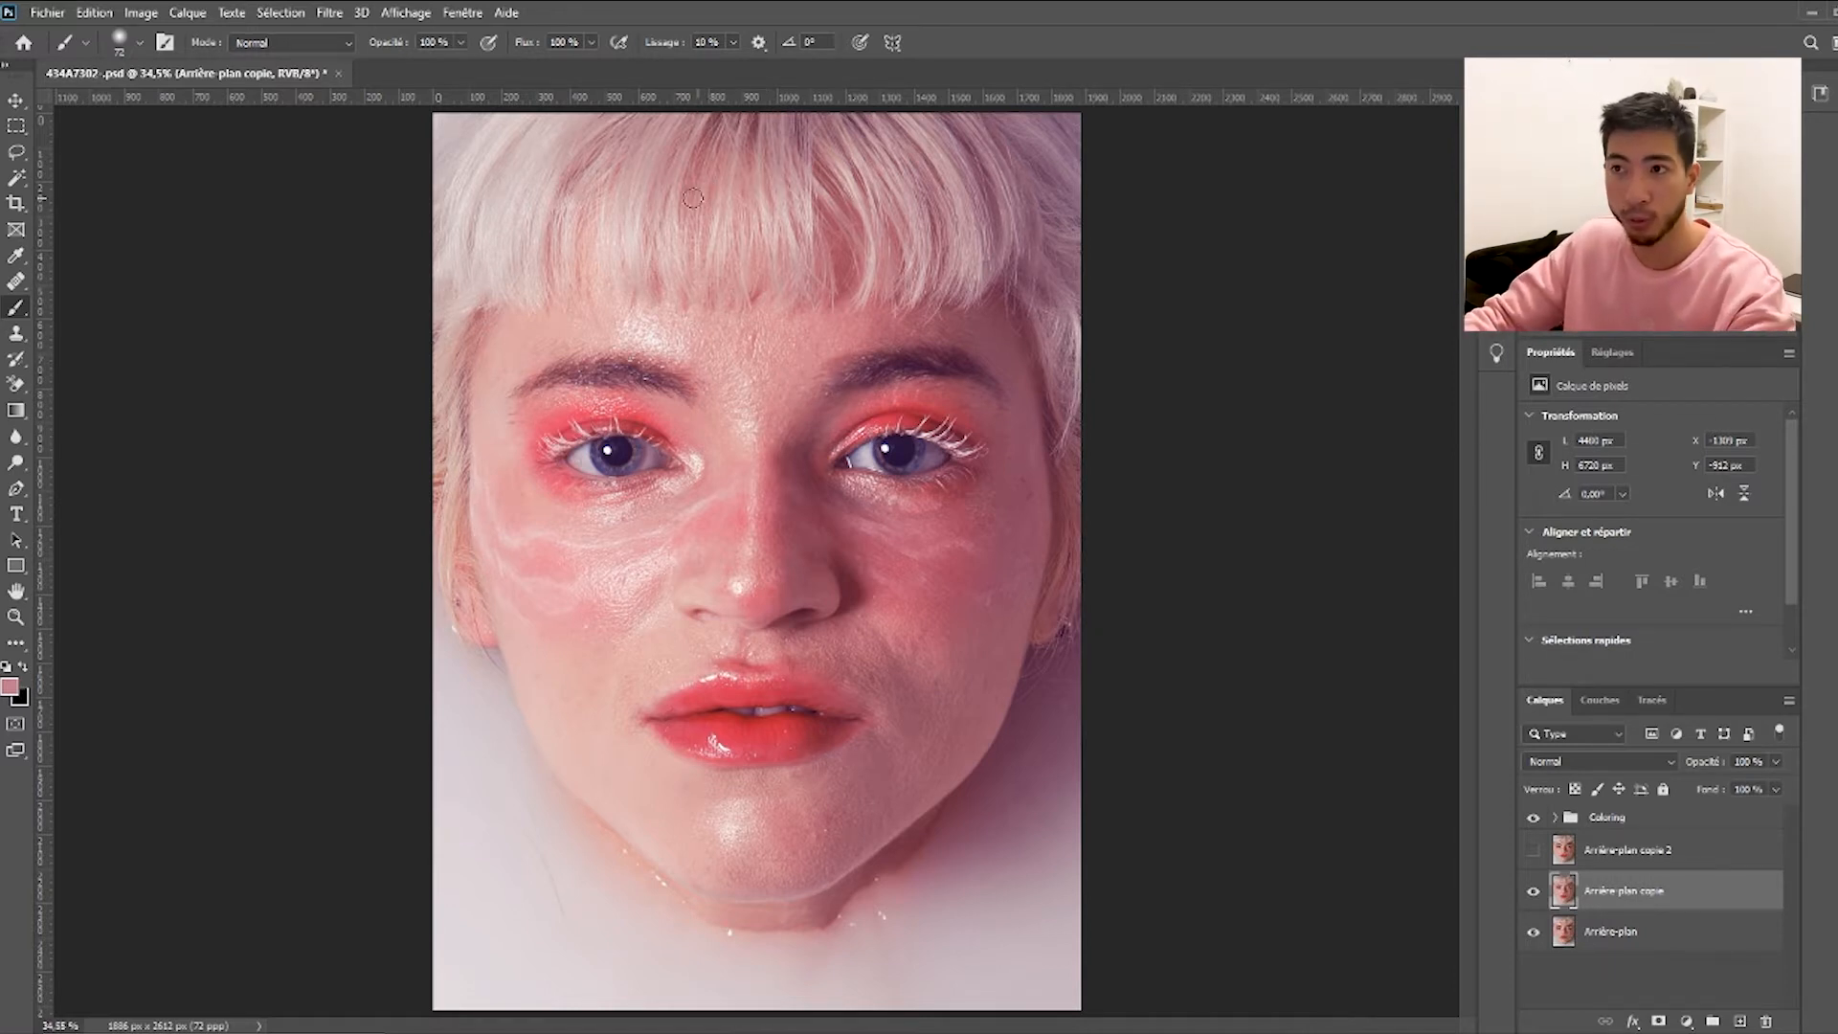
click(329, 13)
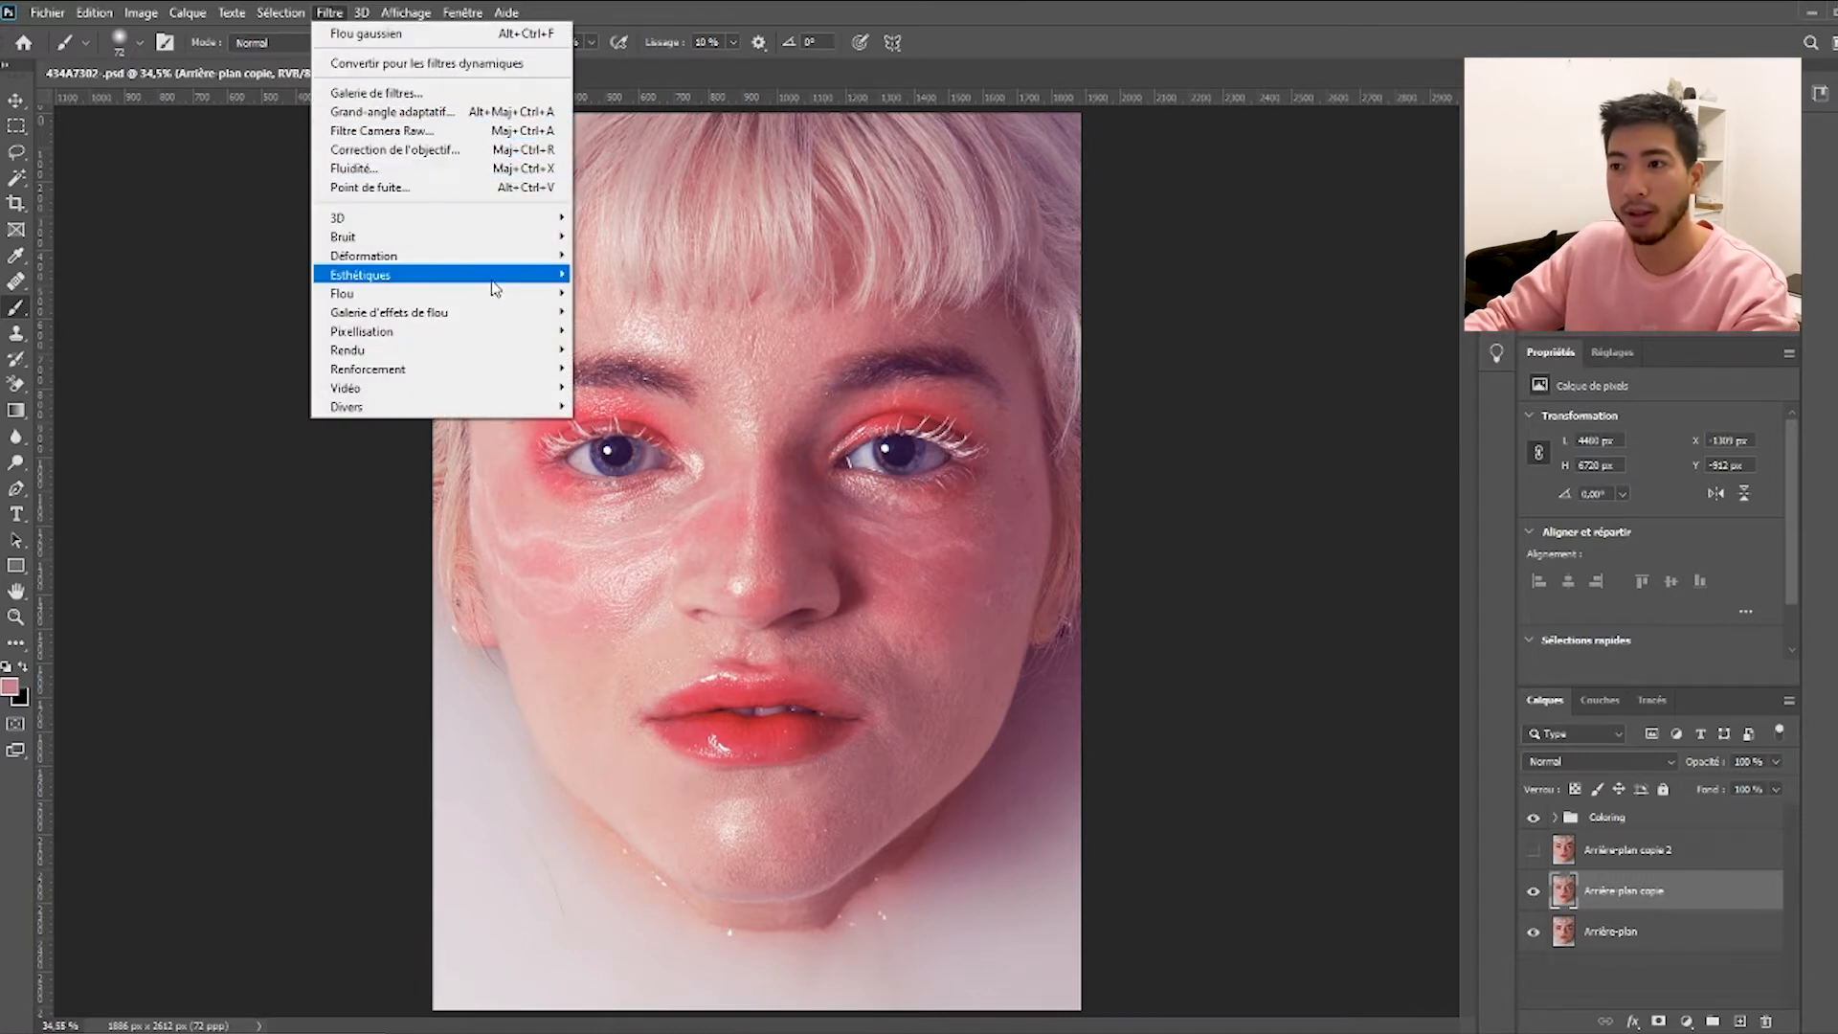
mouse_move(498, 293)
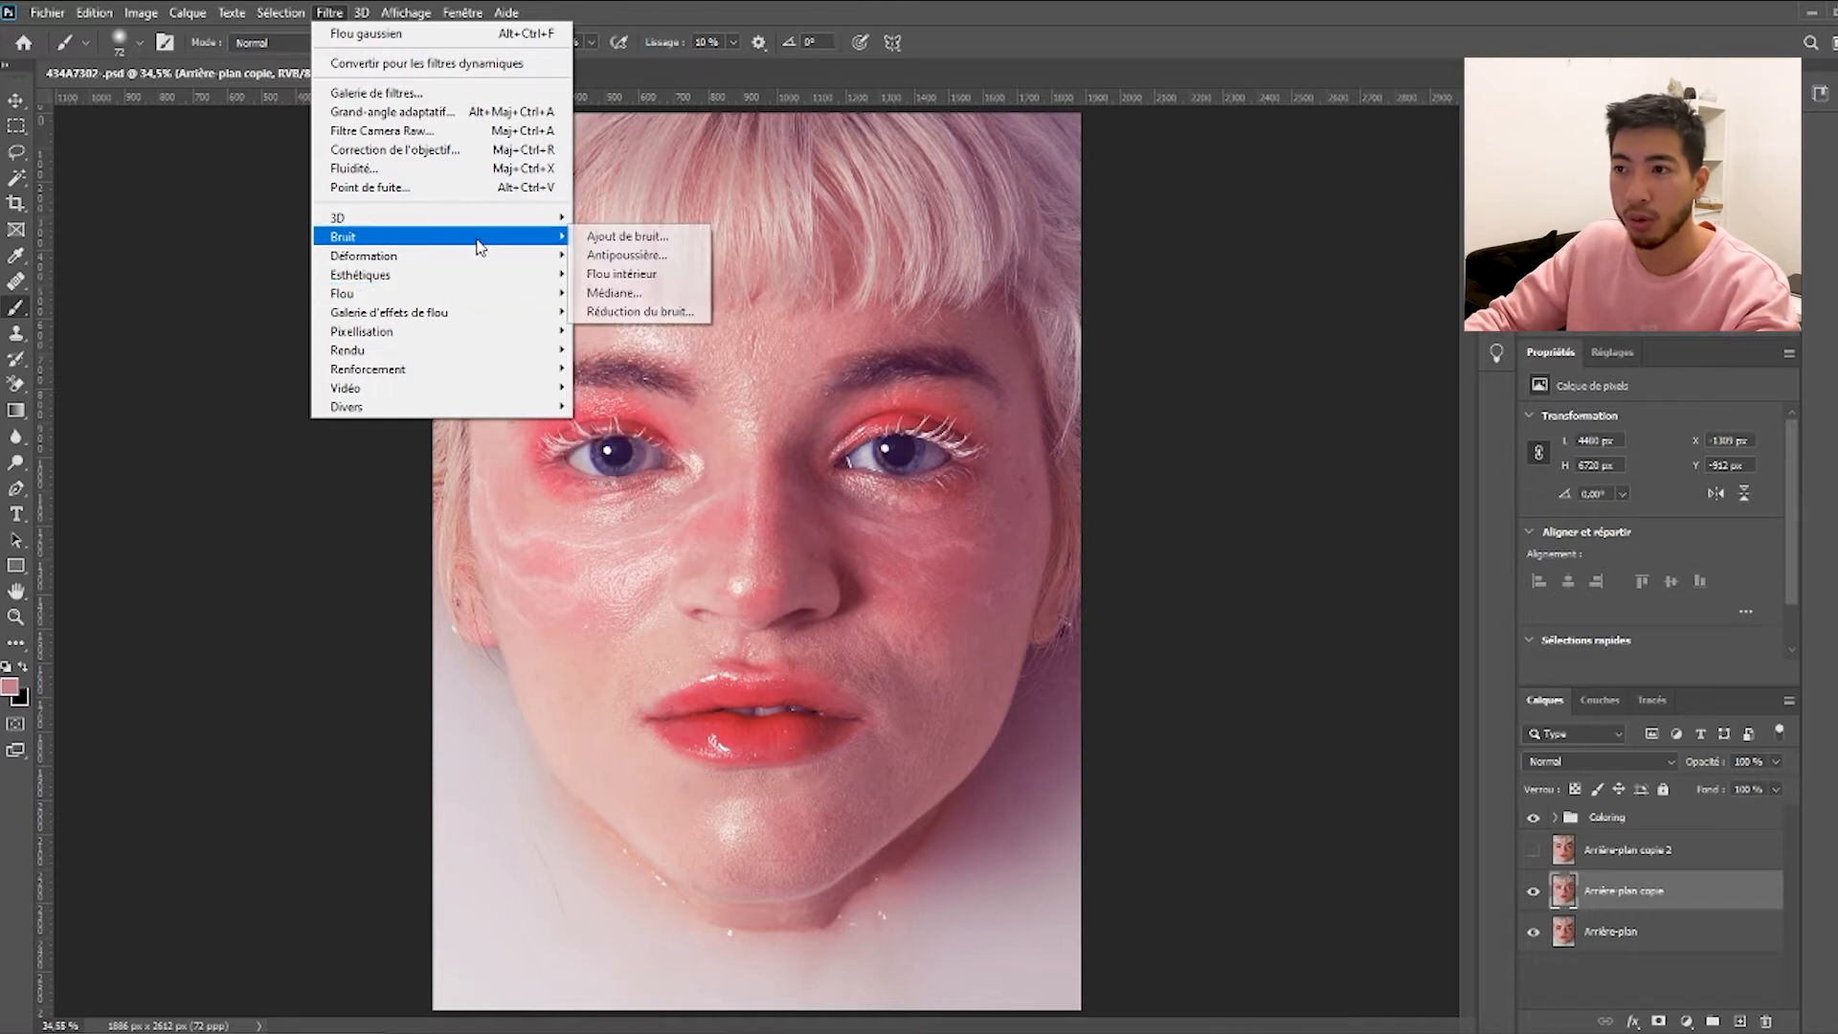
click(627, 293)
drag(1288, 580, 1283, 580)
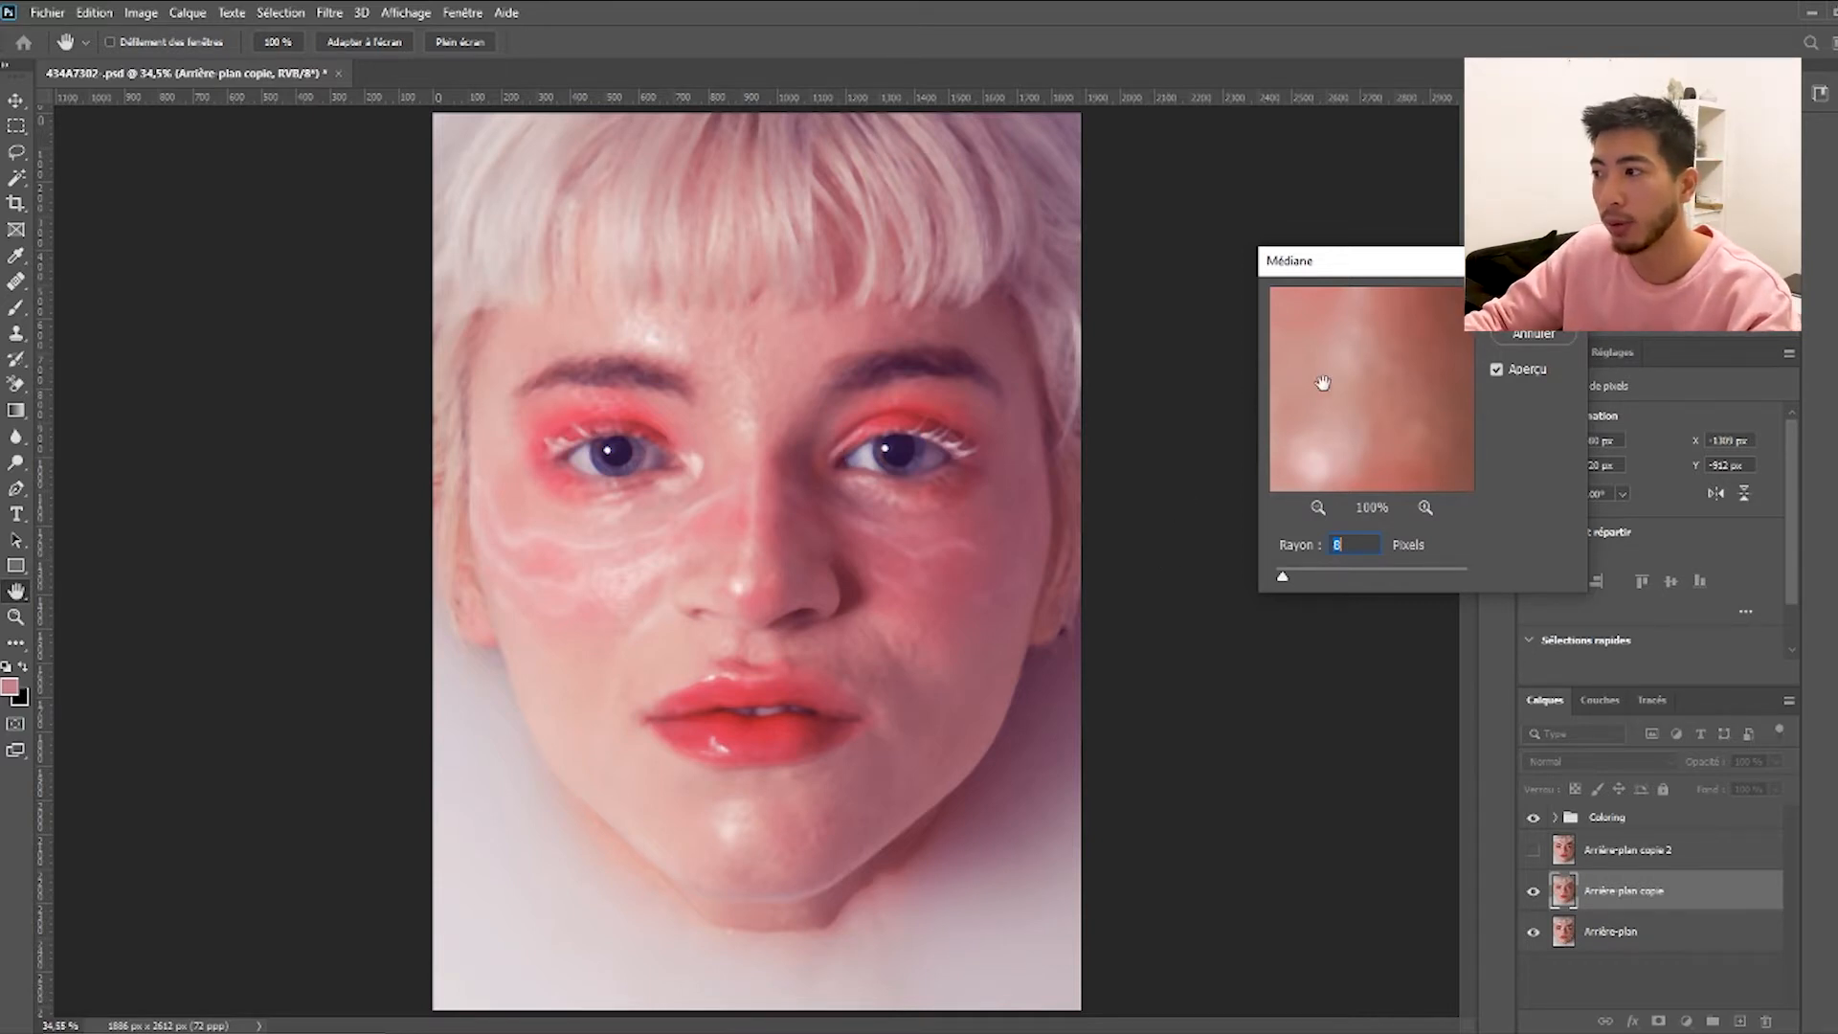
key(Return)
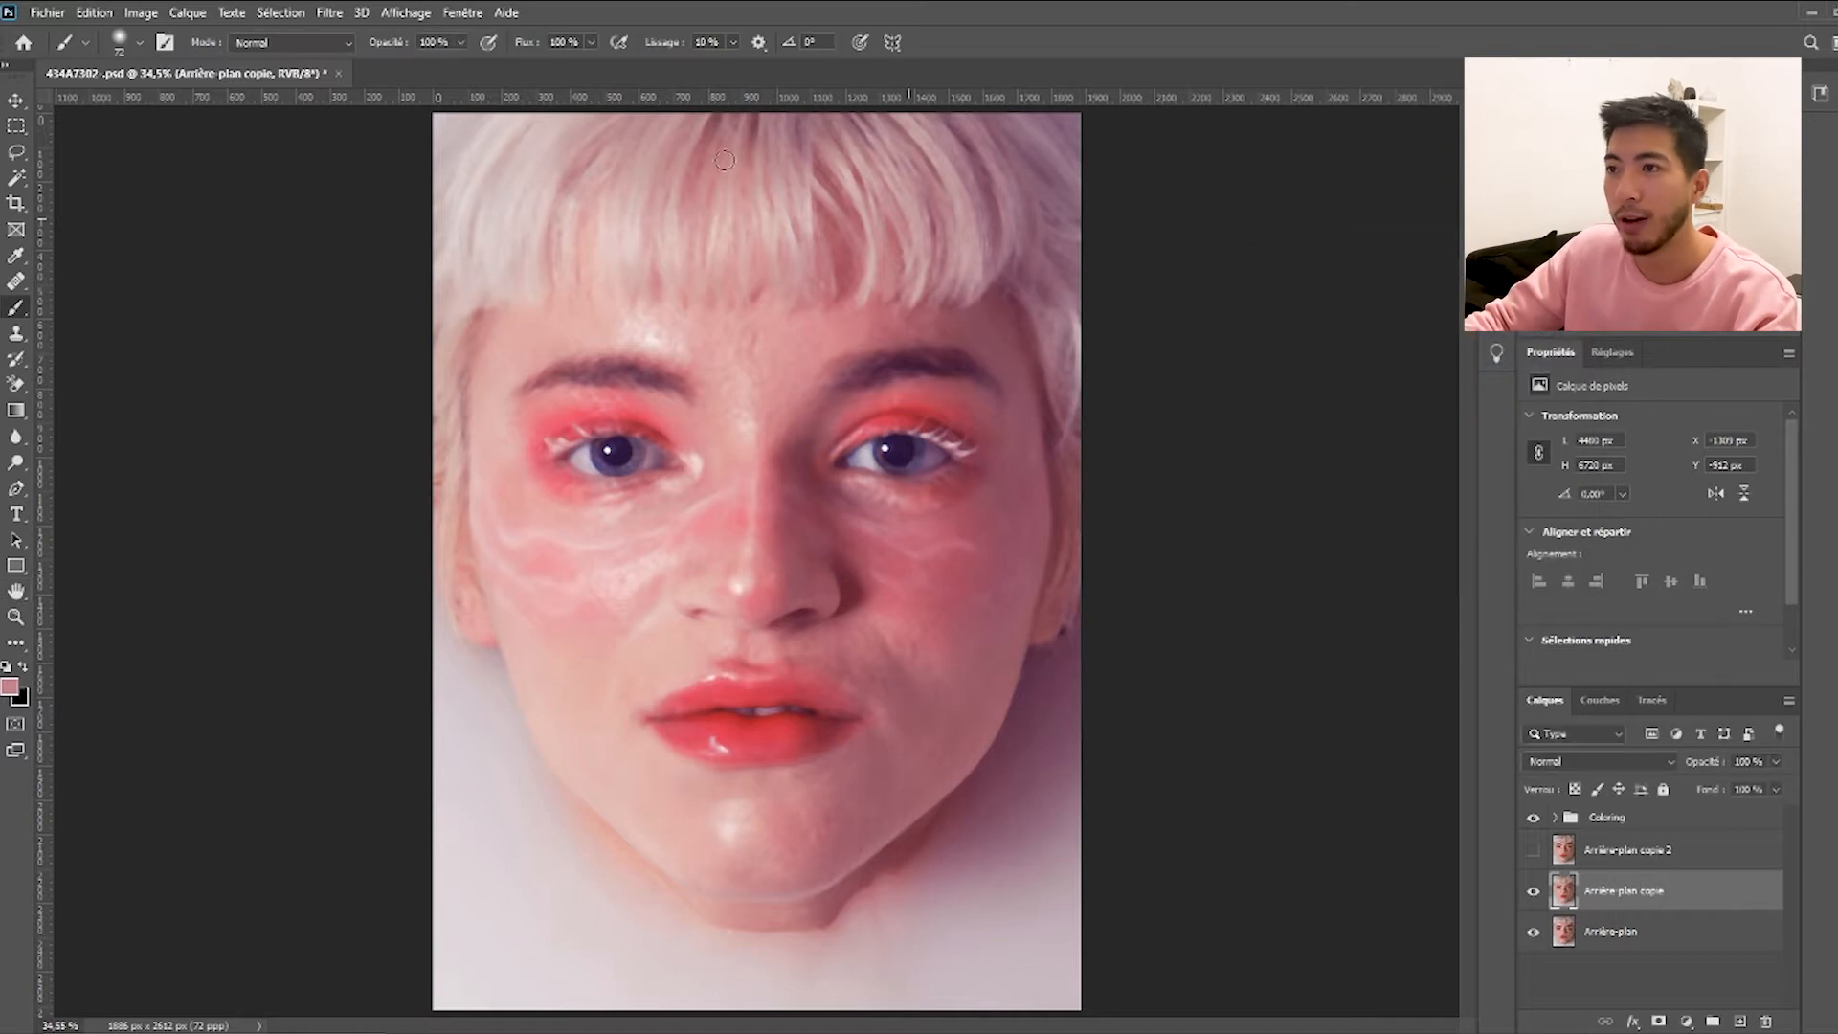
Run the Médiane filter a second time on Arrière-plan copie, again with a radius of 8 pixels.
click(328, 13)
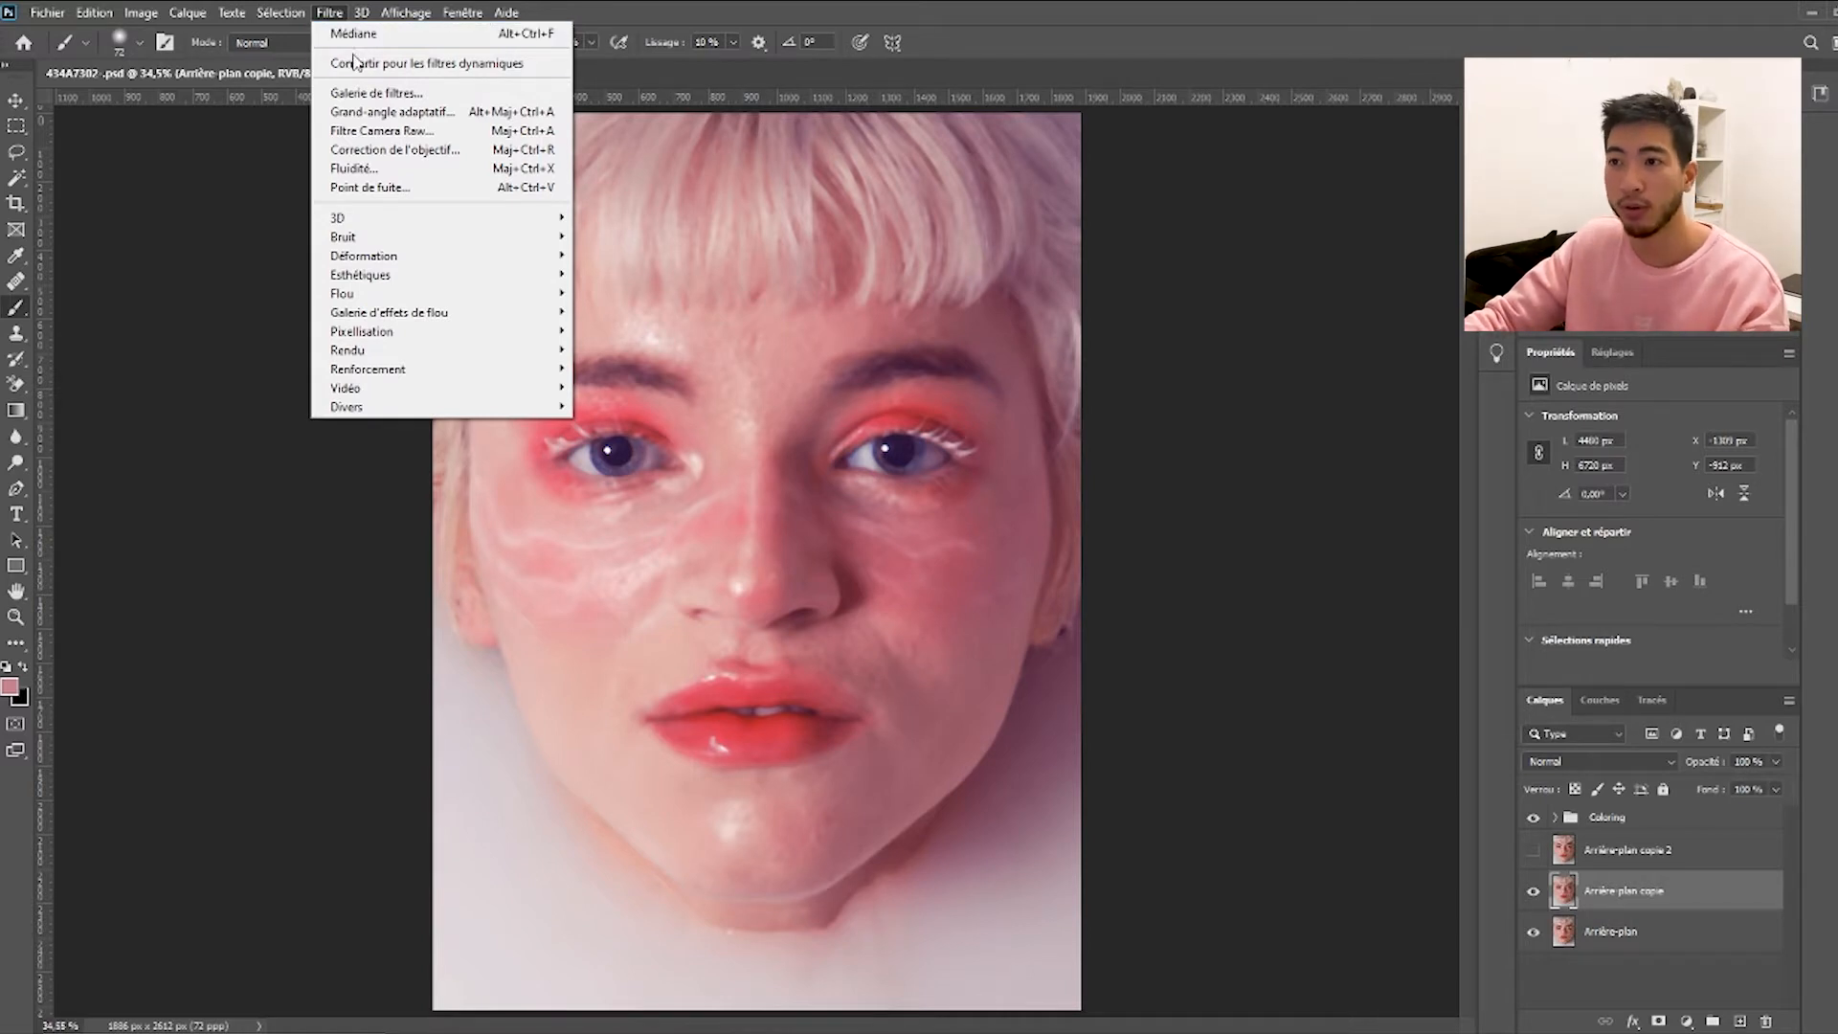
mouse_move(421, 237)
click(628, 294)
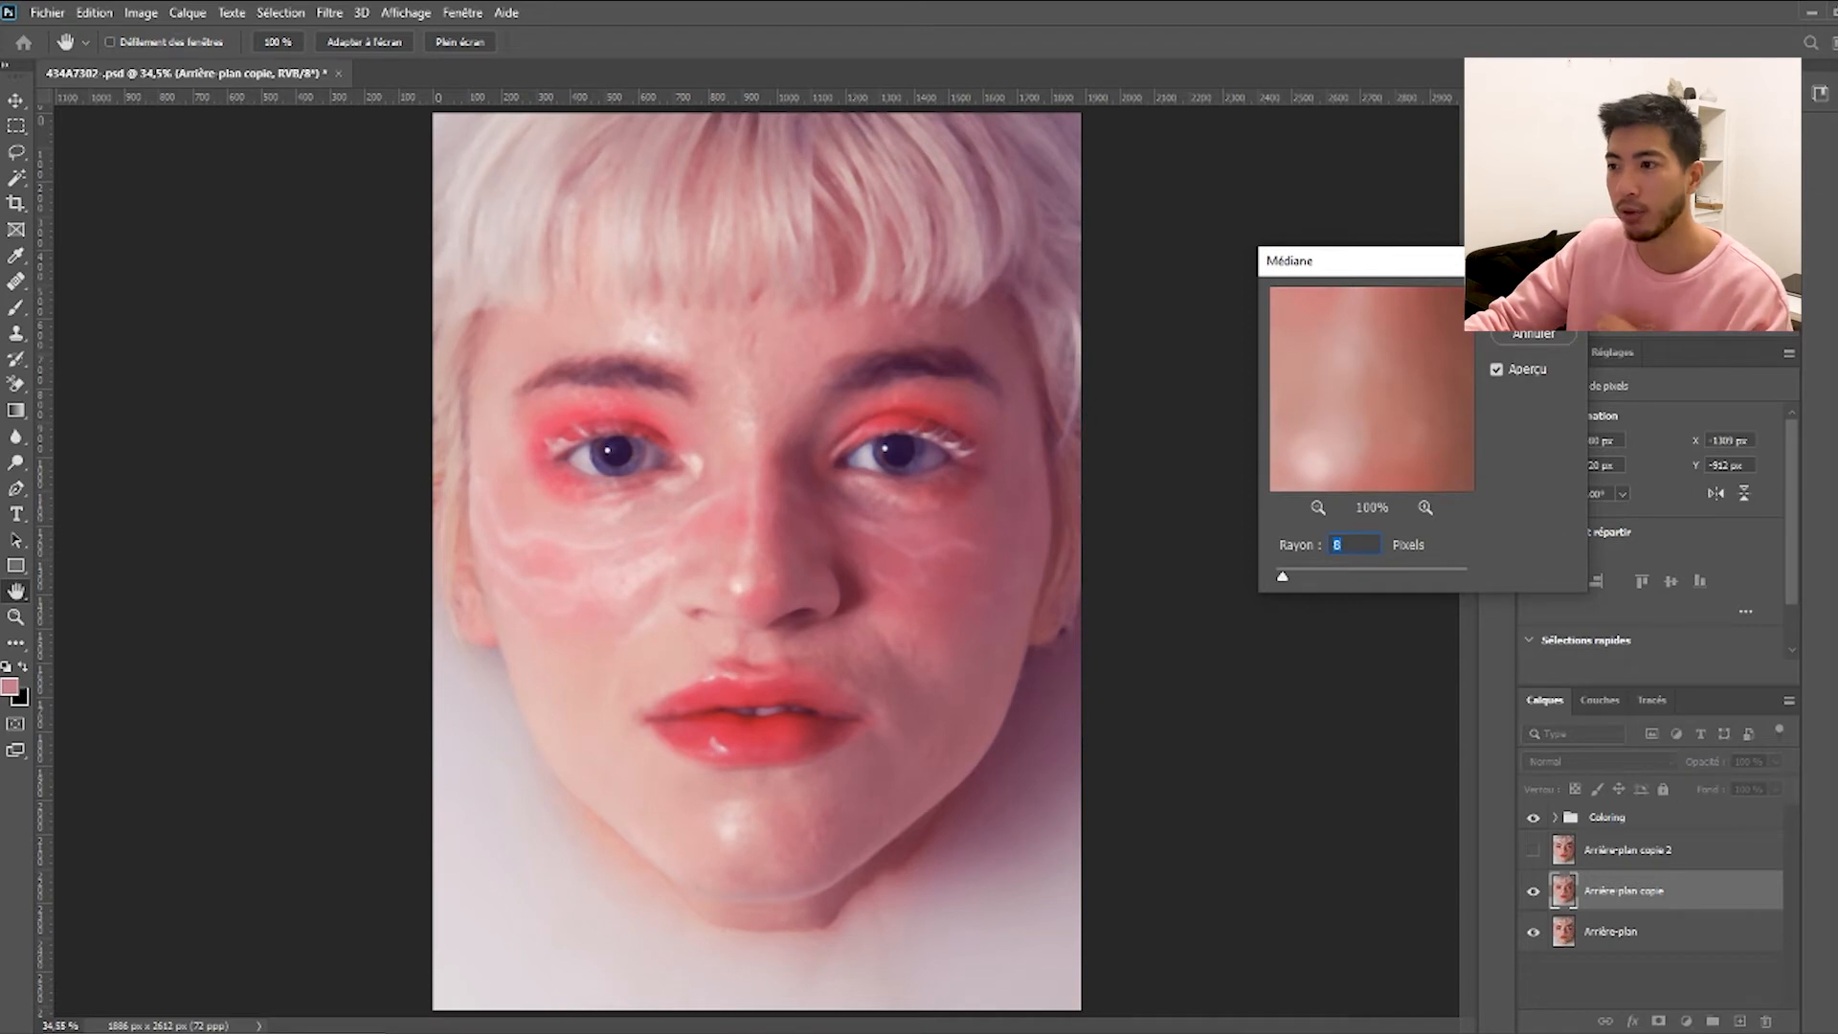
key(Return)
key(b)
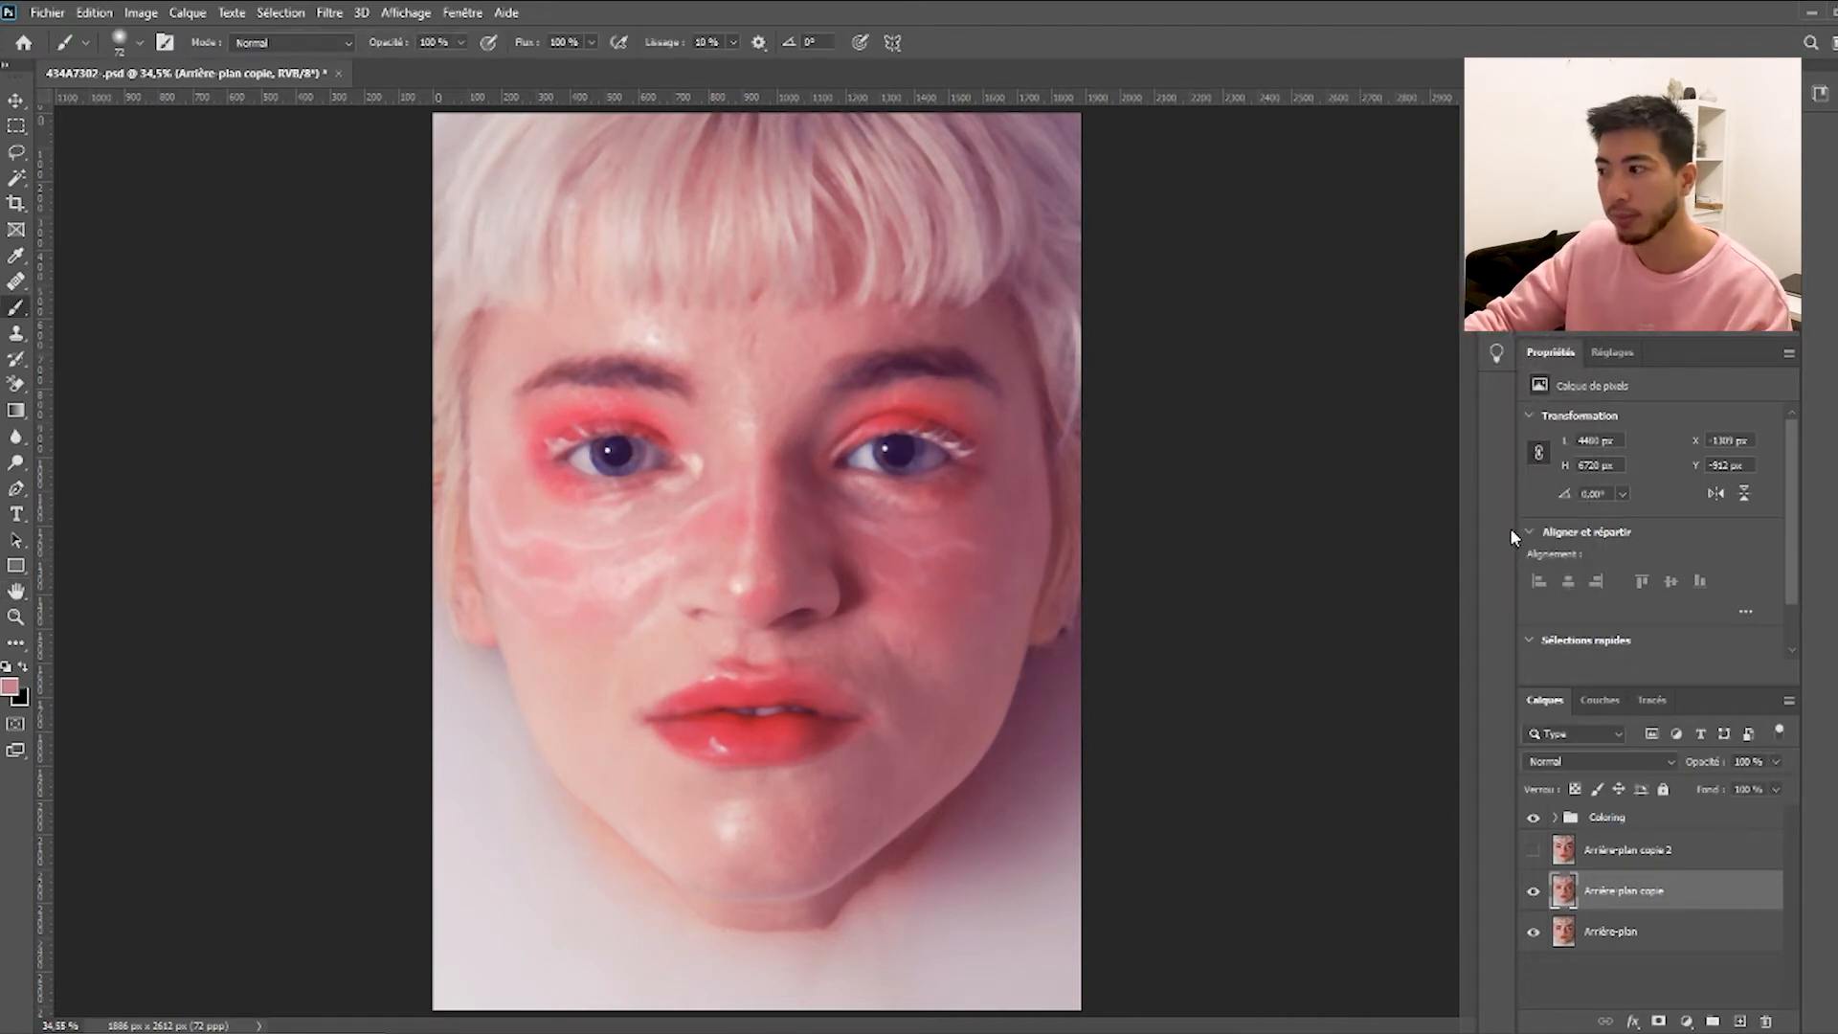
Show Arrière-plan copie 2 and use Apply Image on it with Arrière-plan copie as source, RVB inverted, Addition at 100 %, scale 2, offset 0.
click(1533, 850)
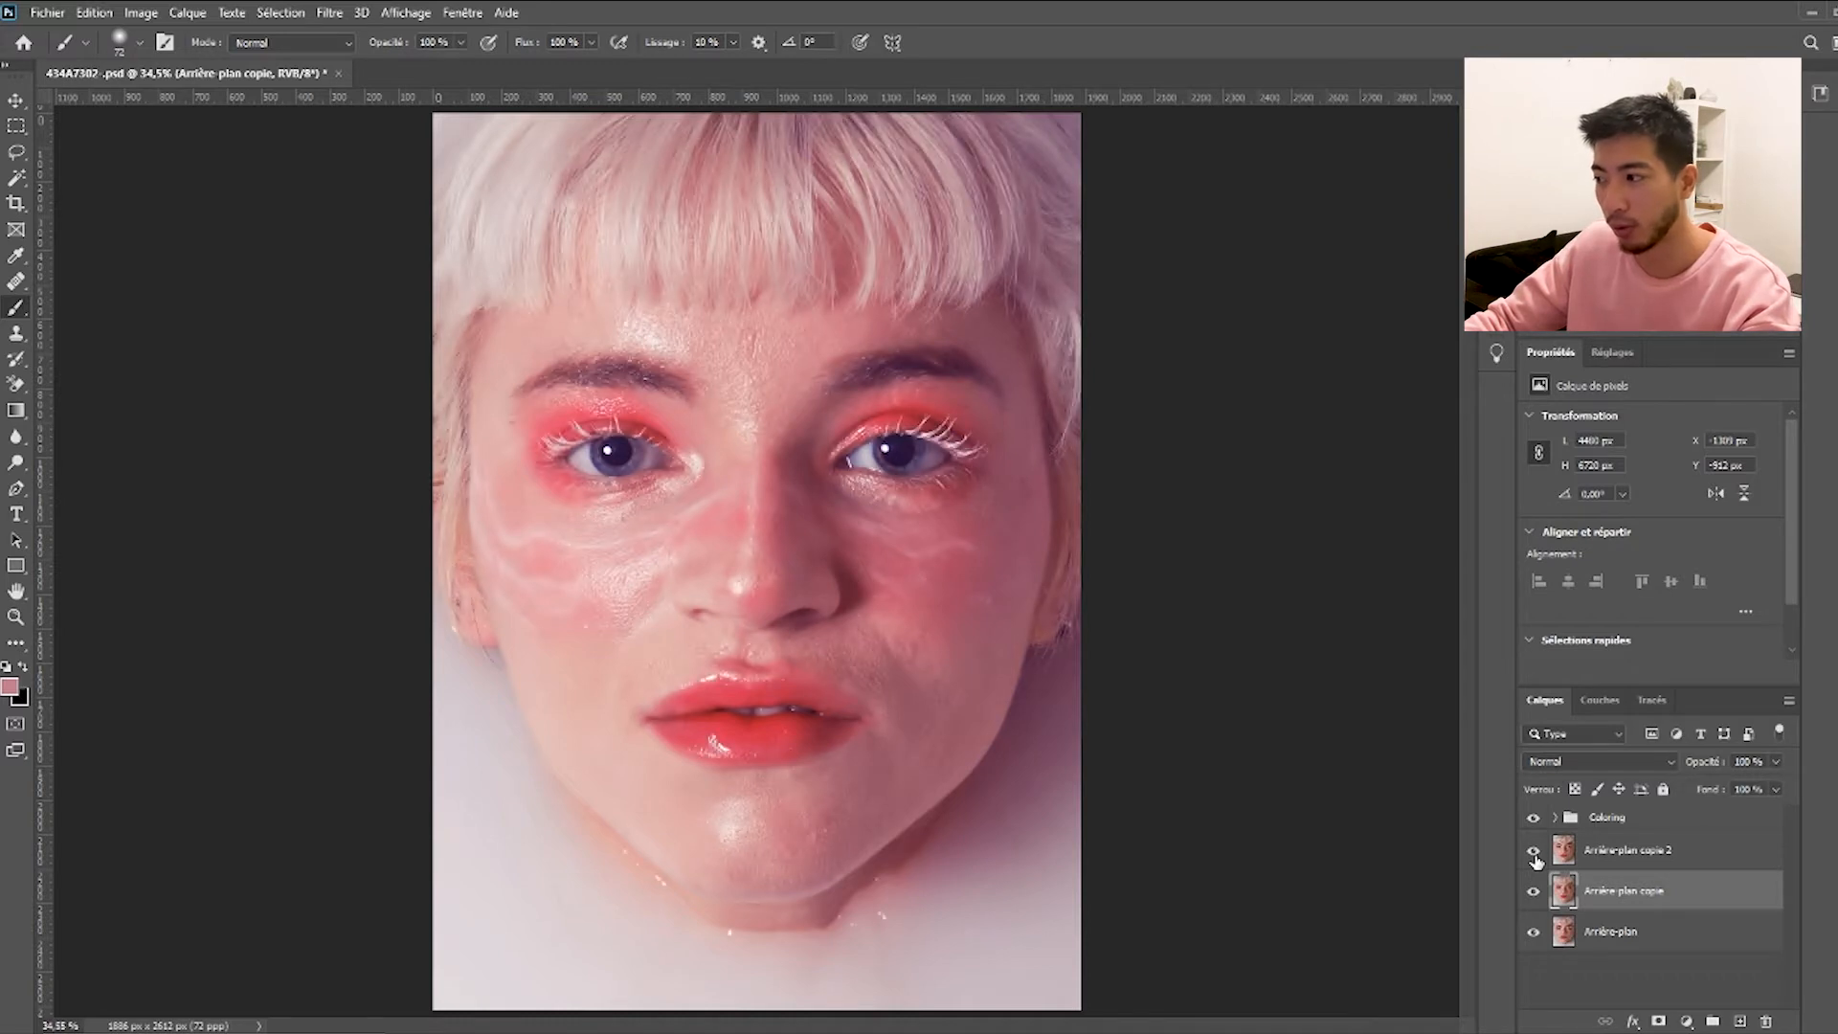
click(1628, 851)
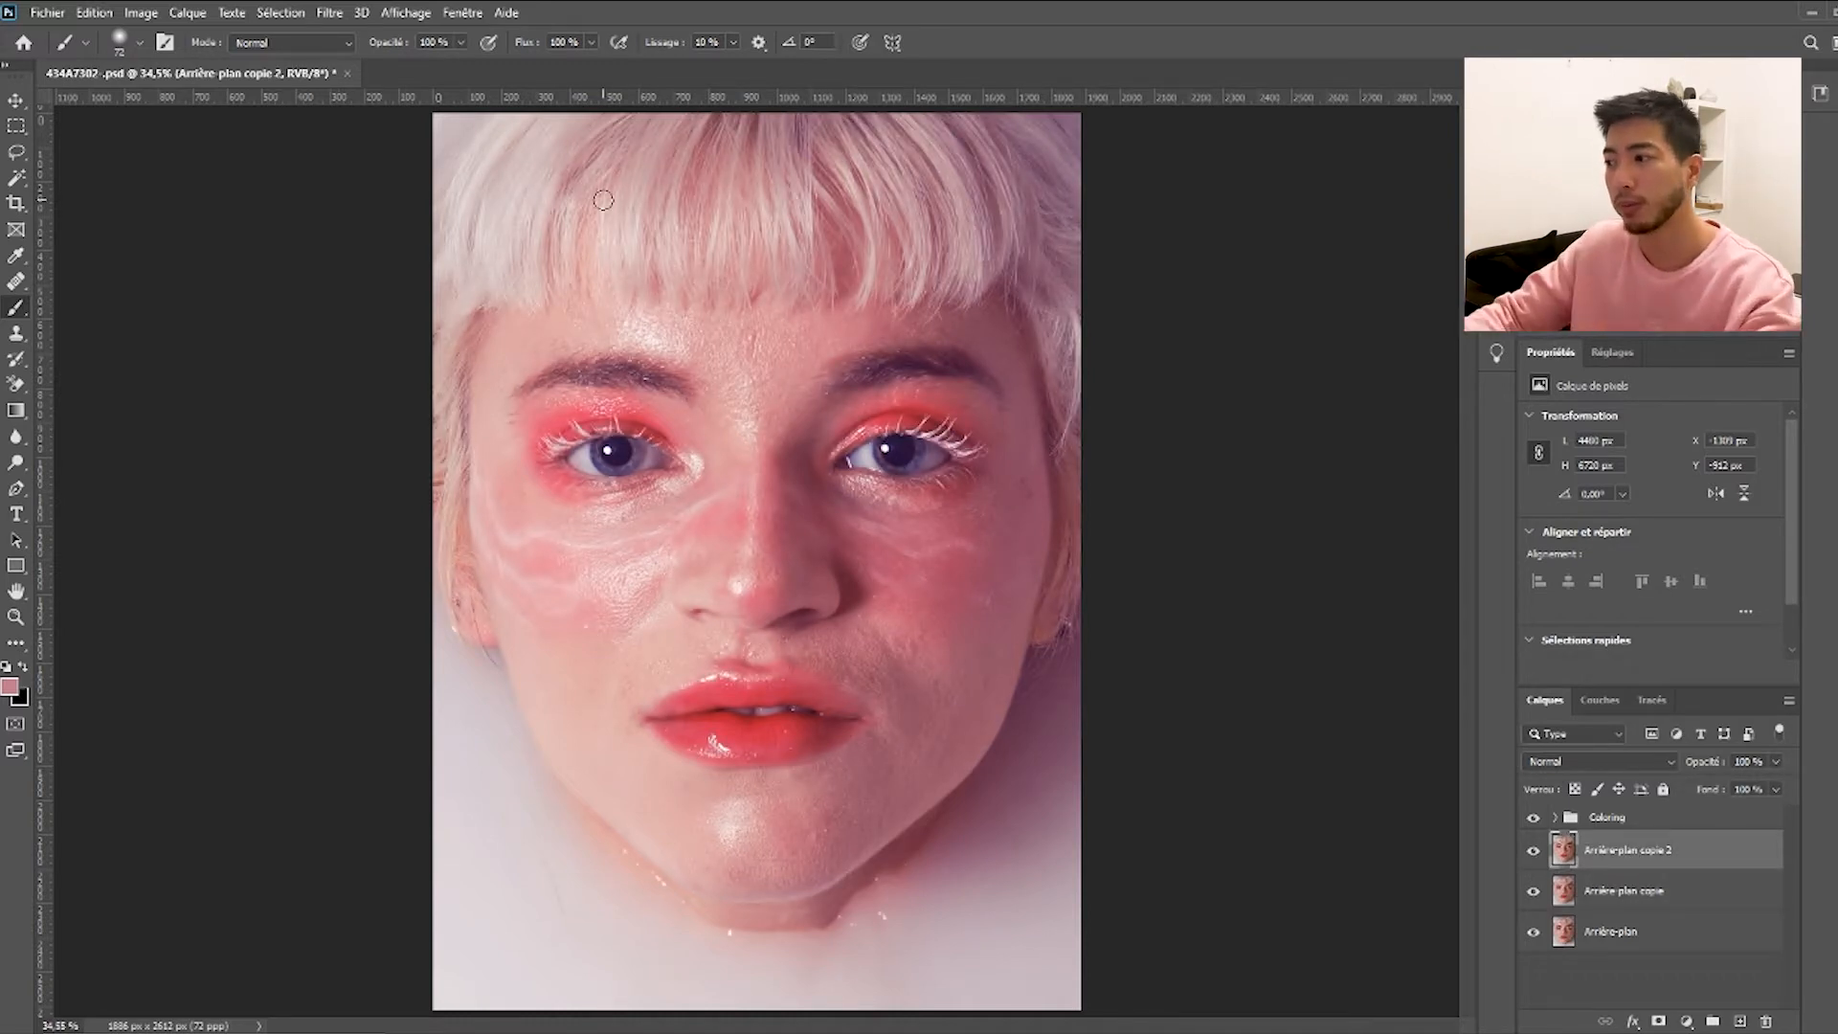
click(140, 12)
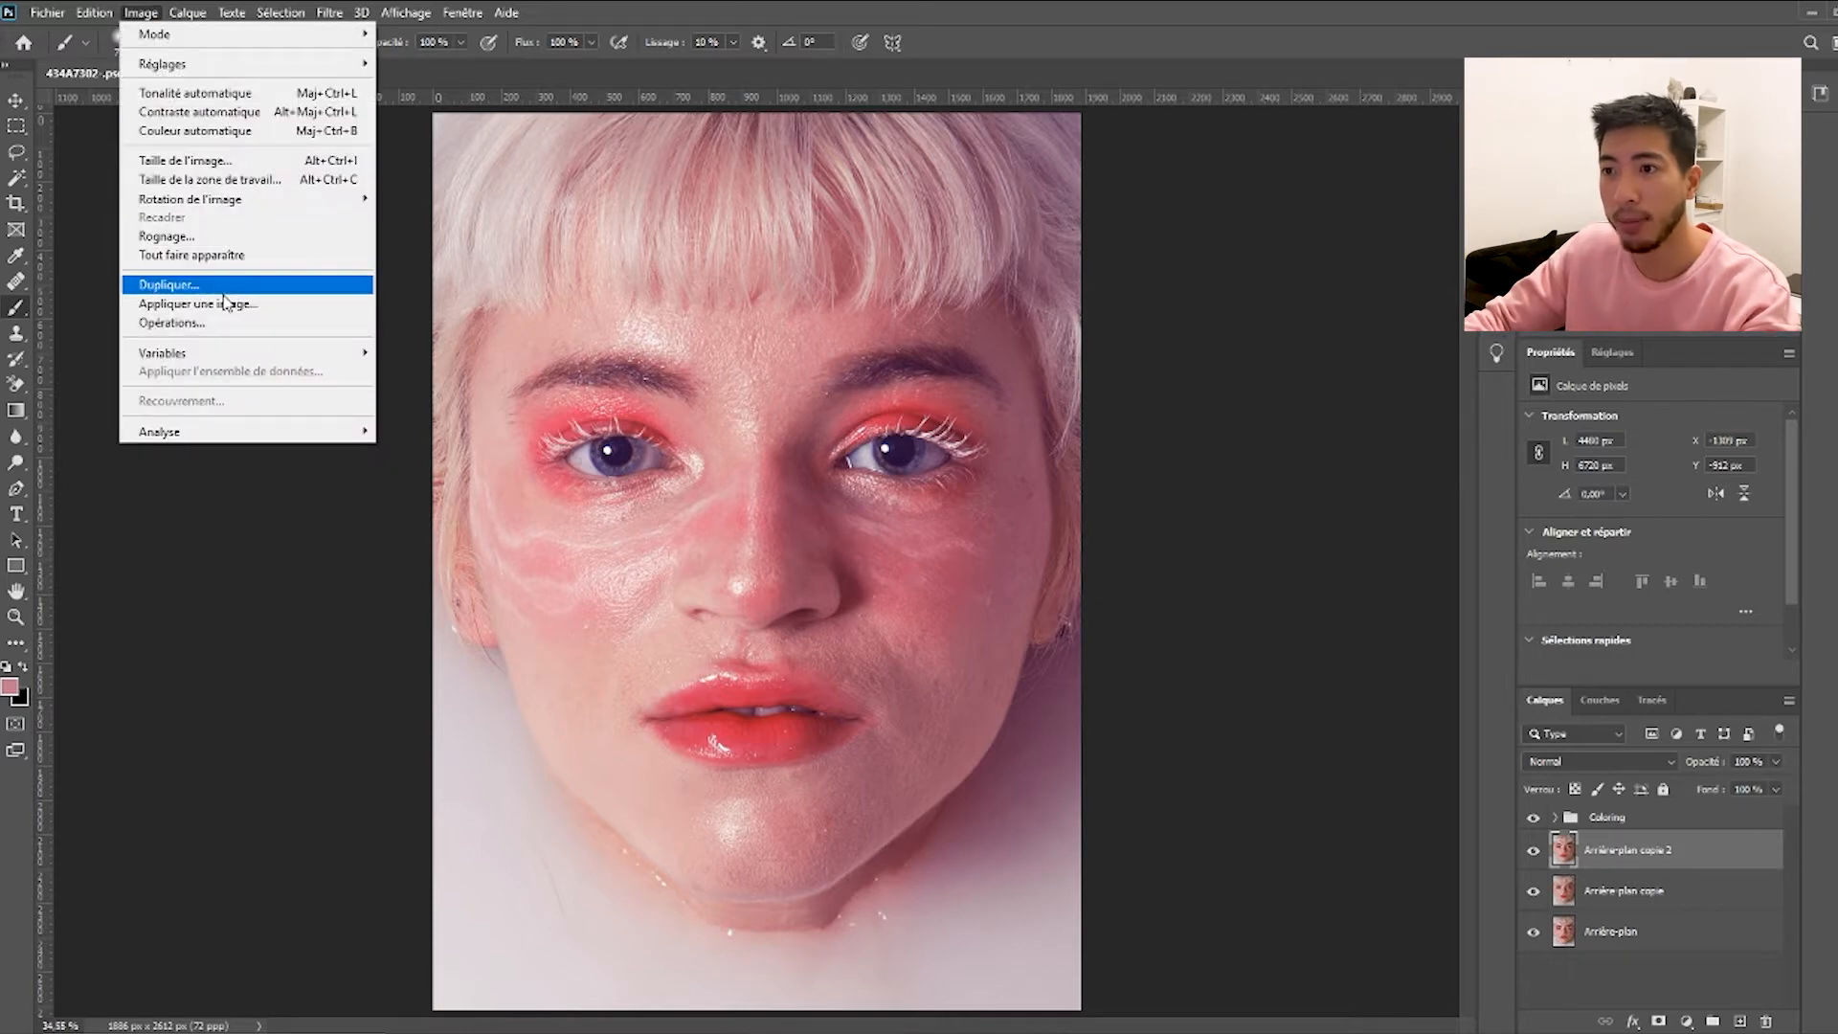
click(225, 302)
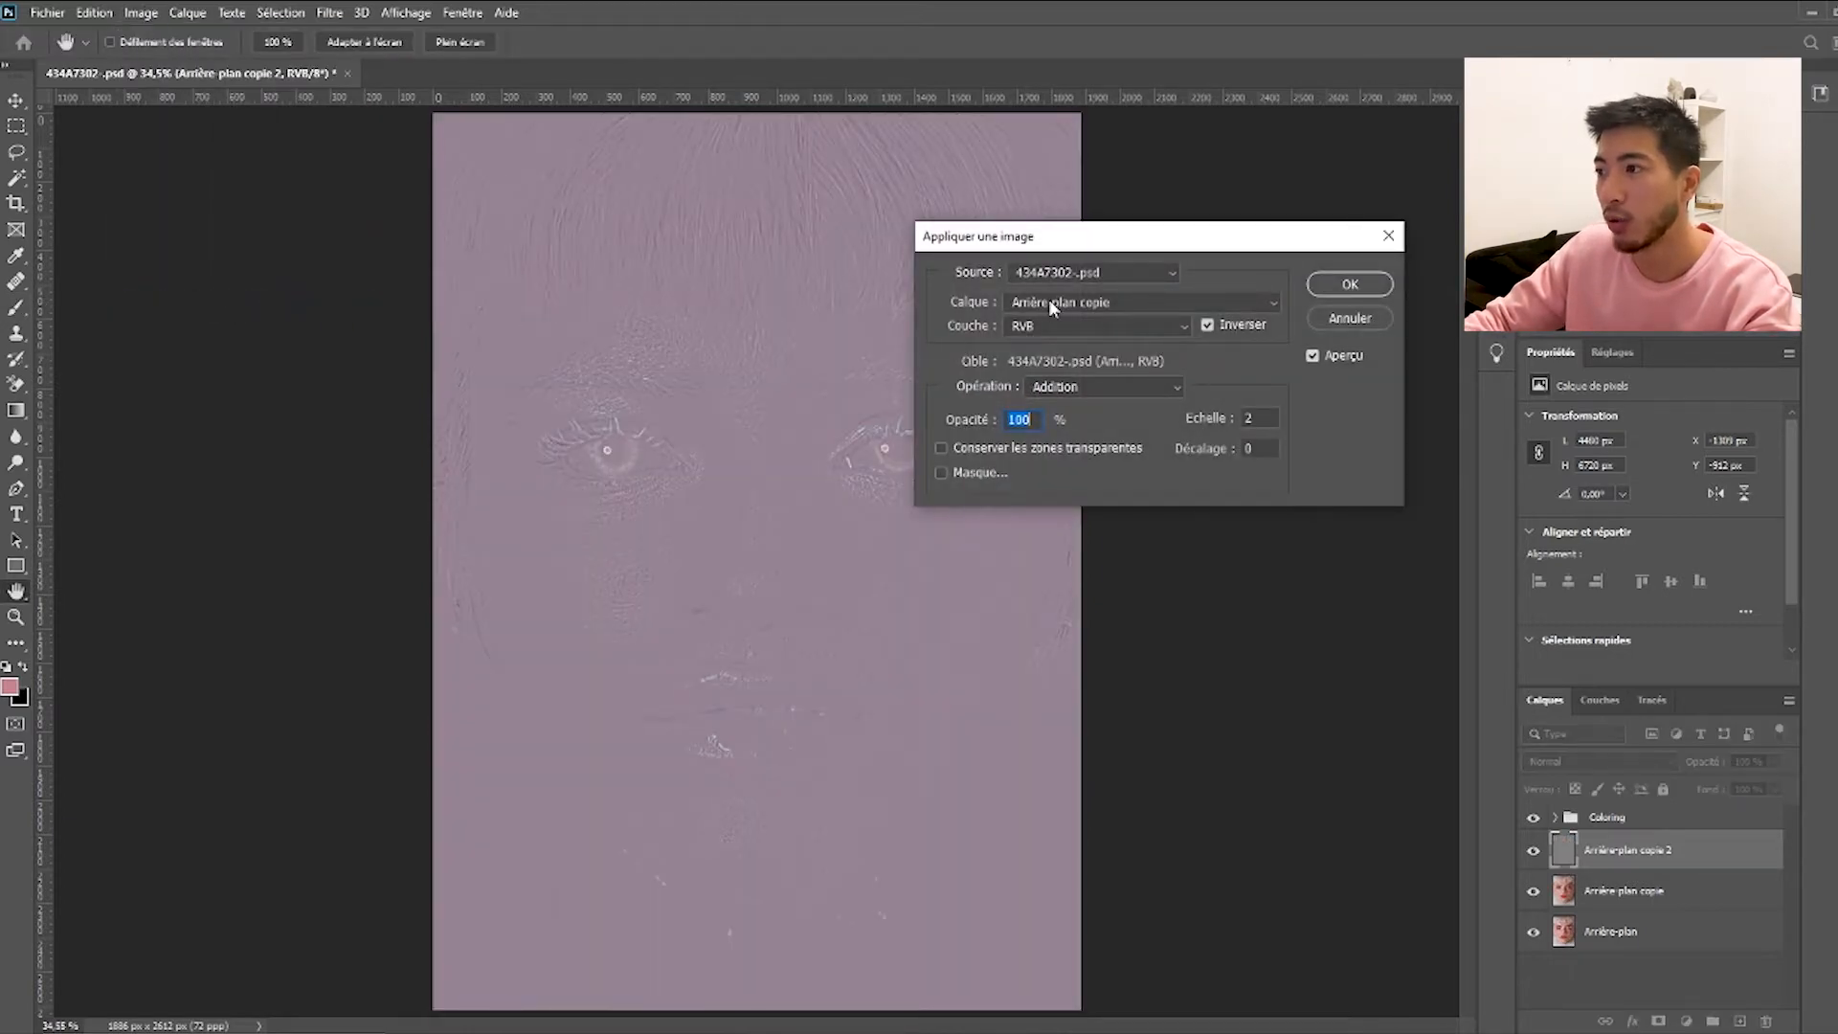
click(1051, 305)
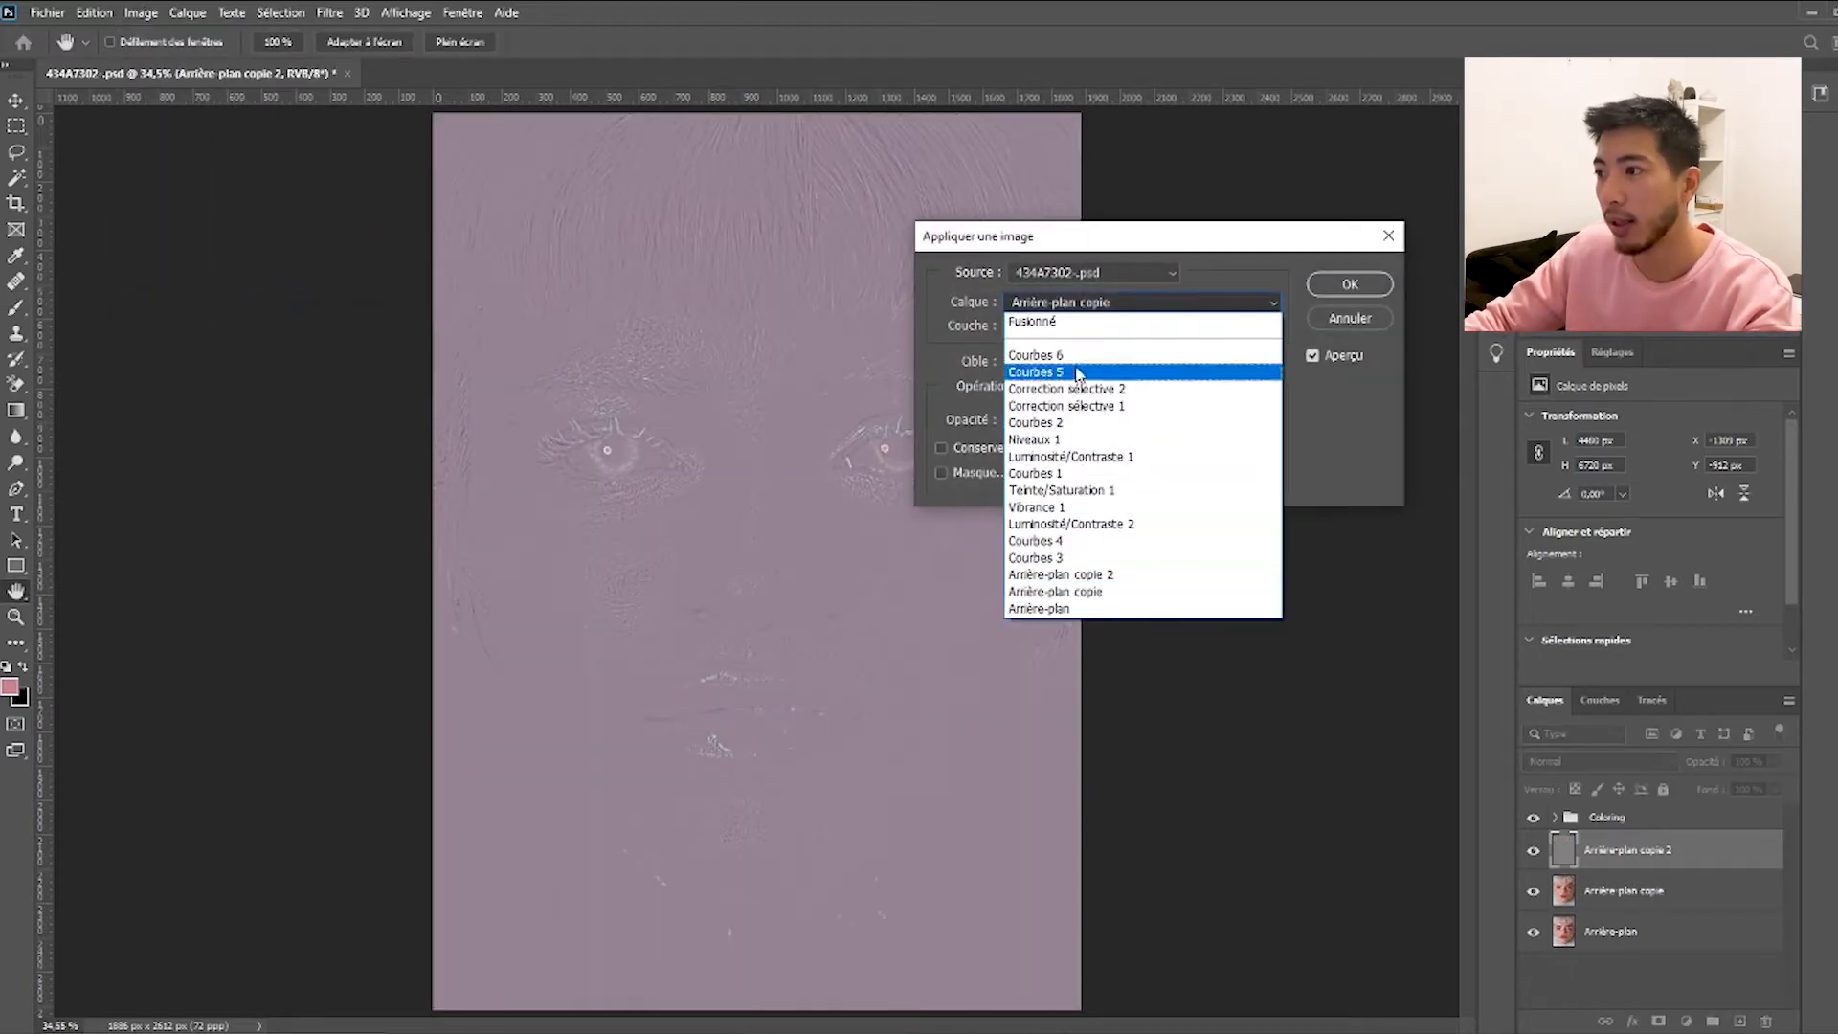
click(1063, 593)
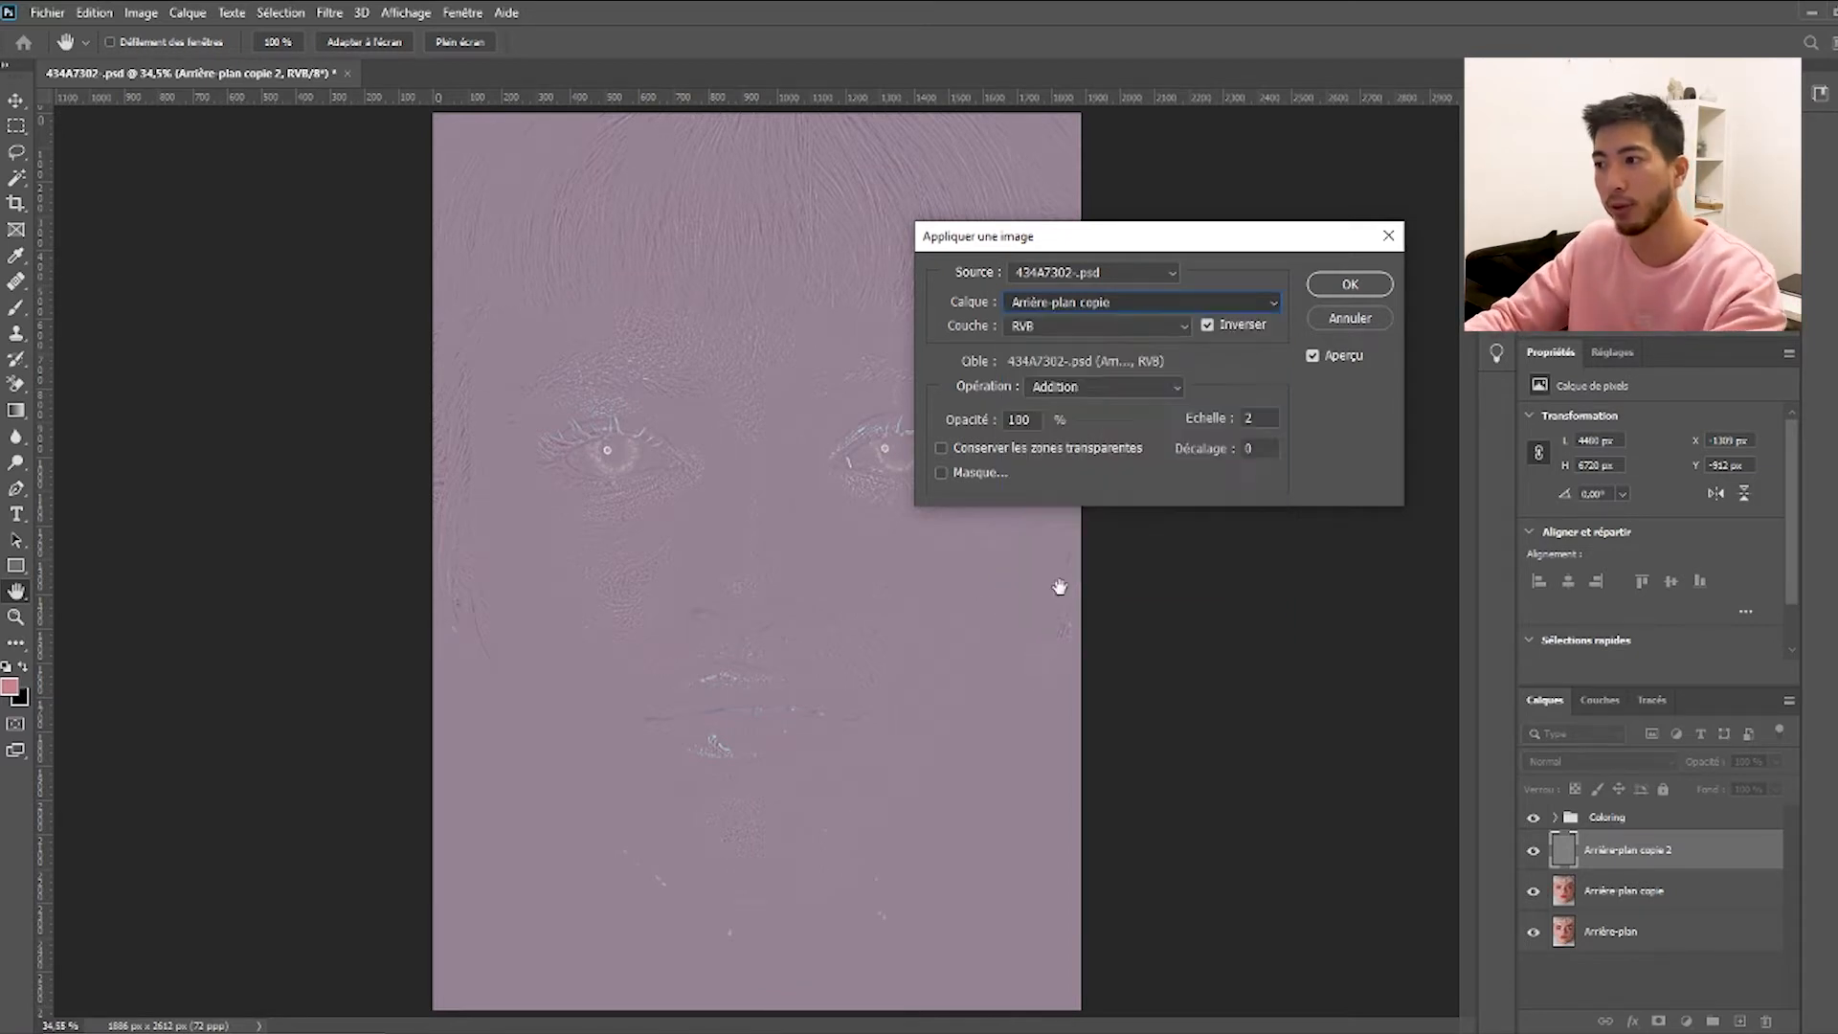
click(1207, 324)
click(1207, 324)
click(1055, 389)
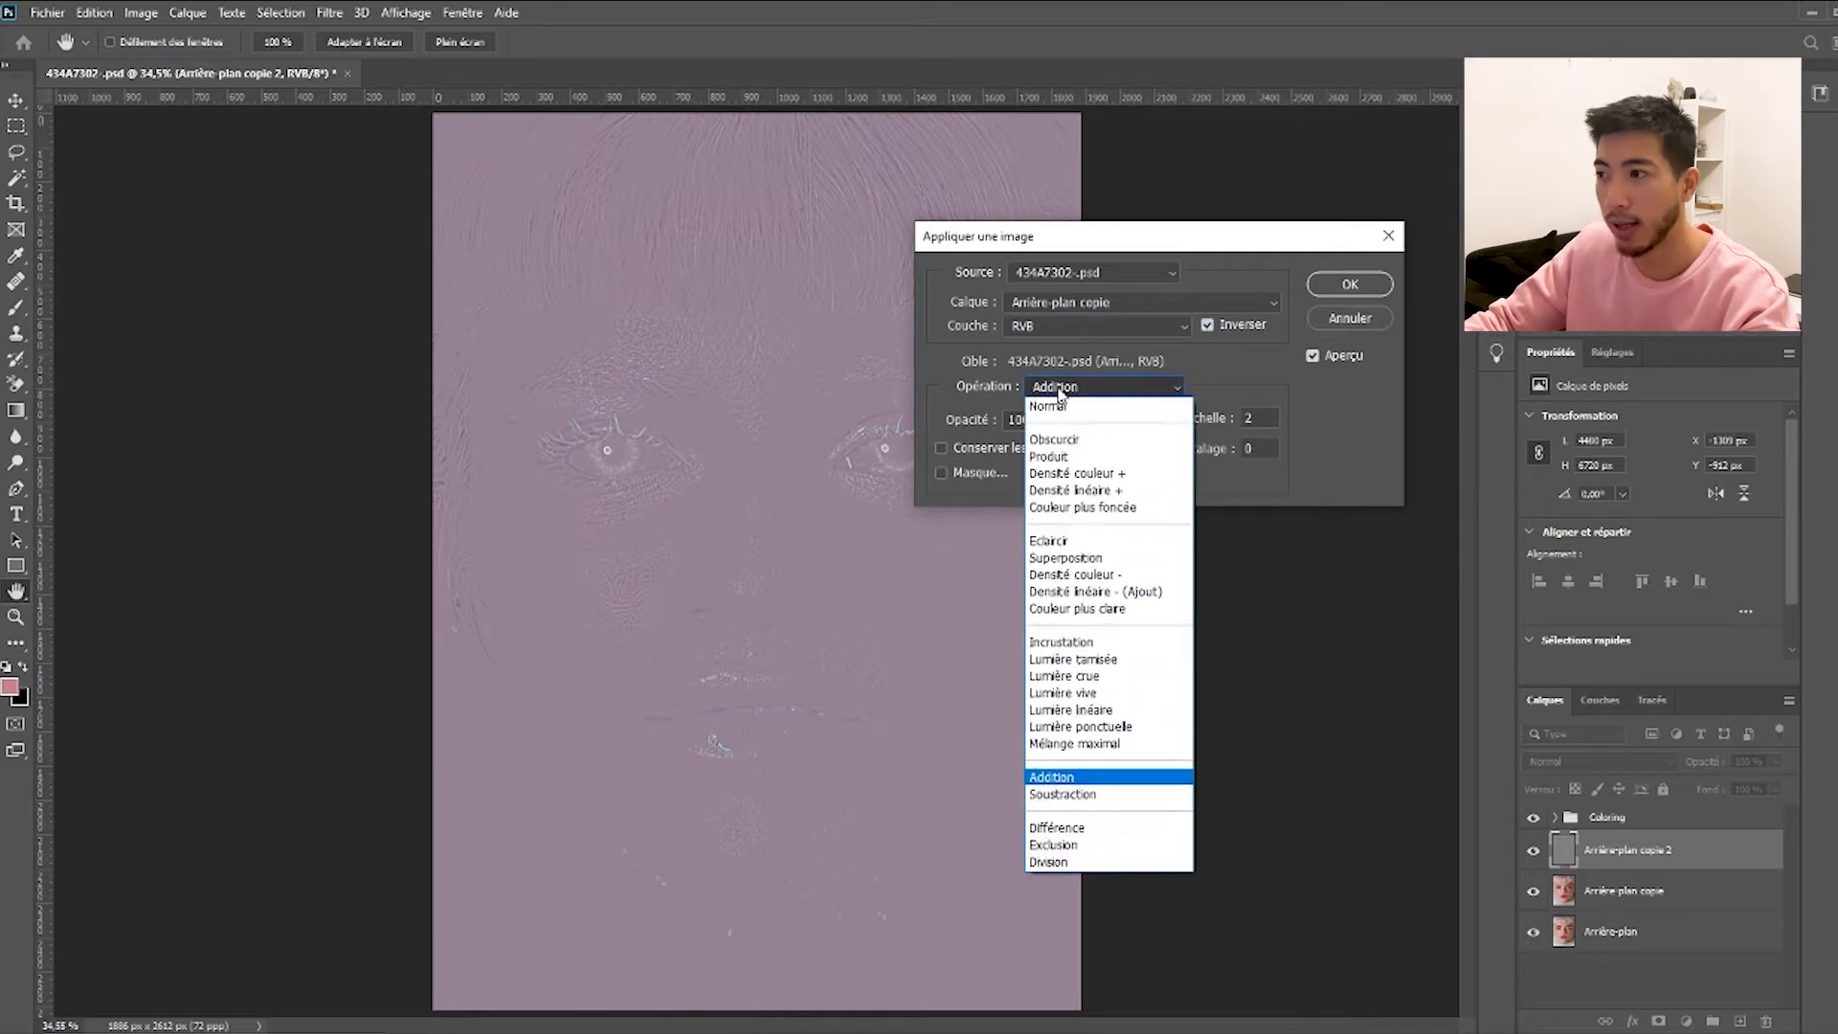
click(1091, 776)
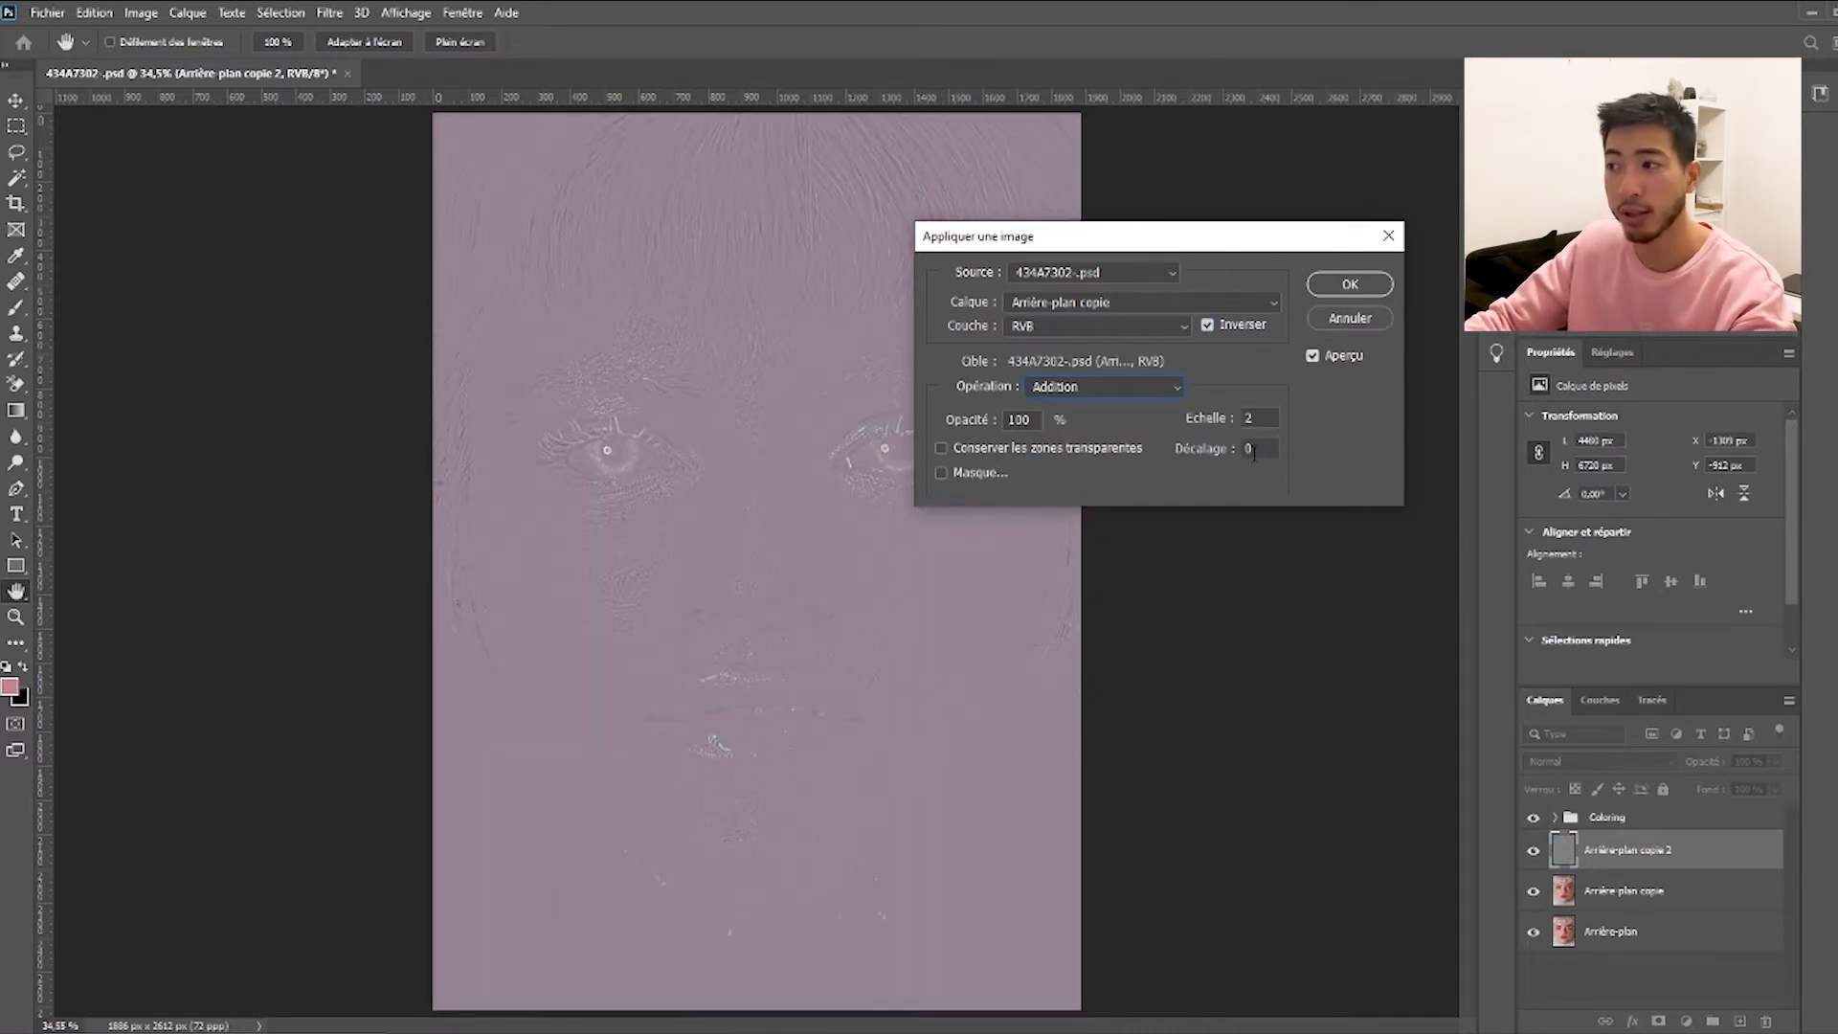
click(1346, 286)
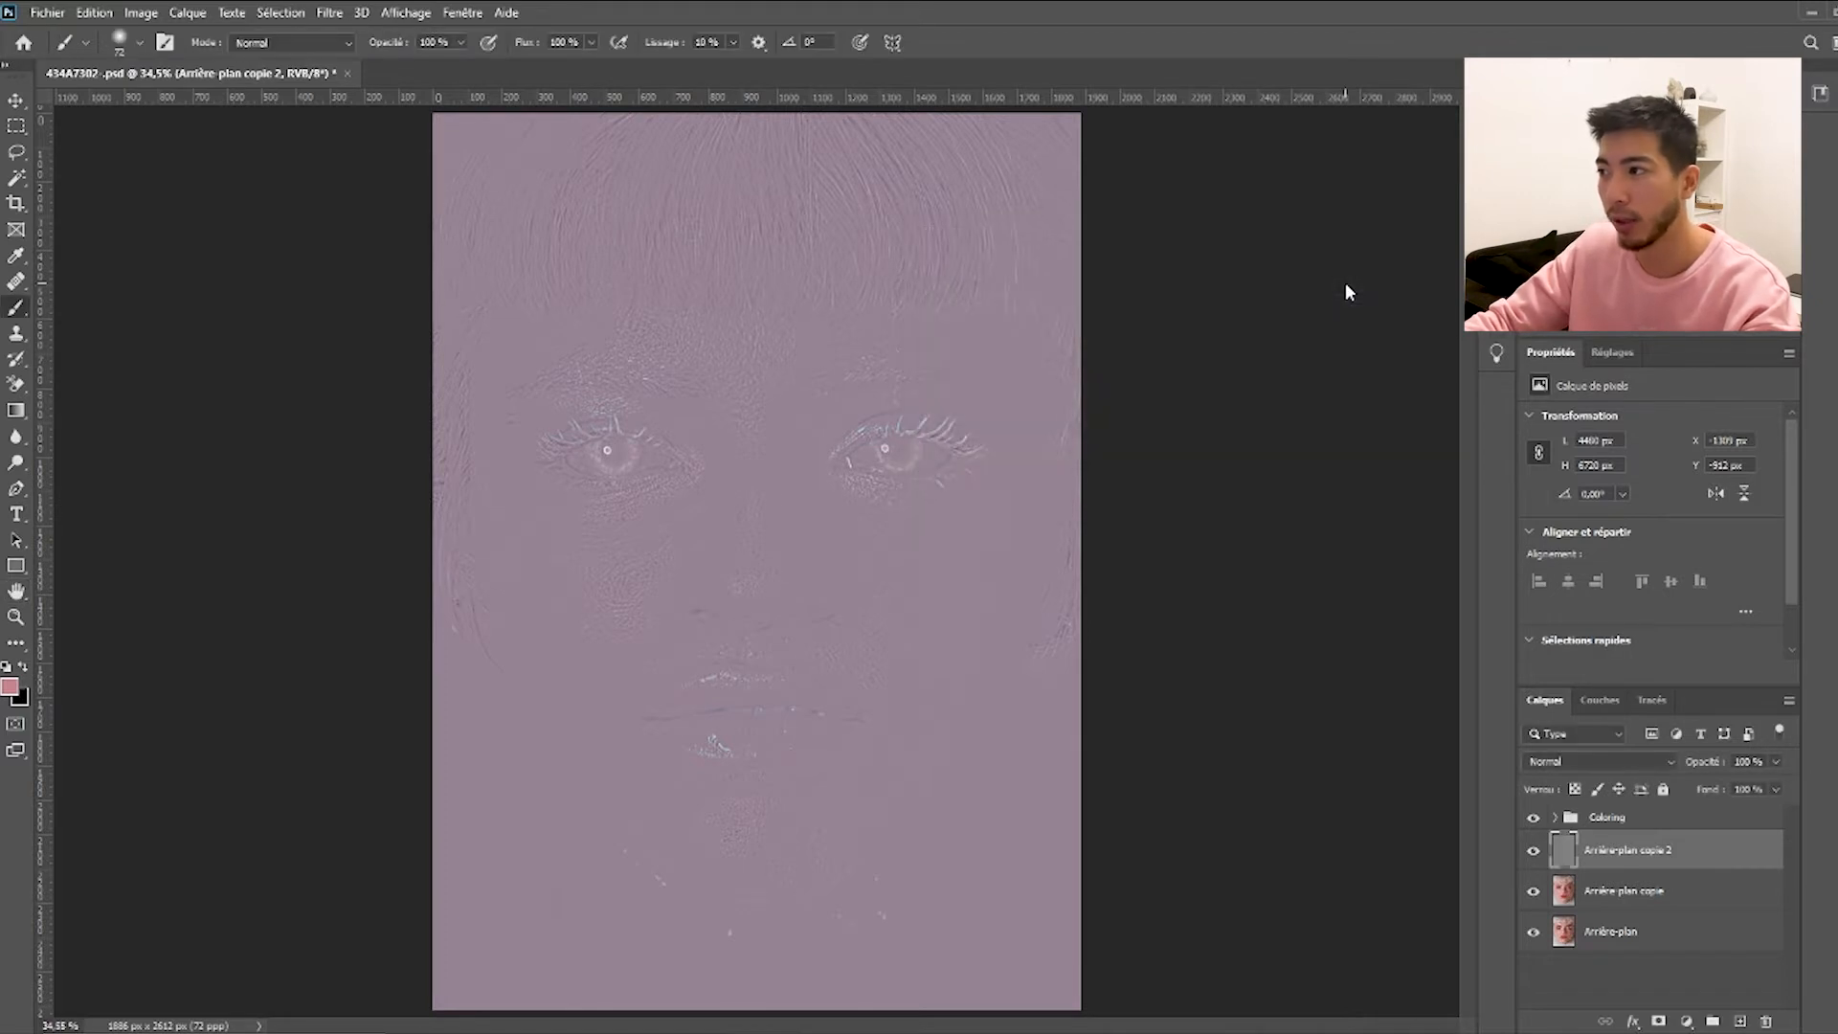
Set Arrière-plan copie 2 to Lumière linéaire blending and group it with Arrière-plan copie as "Retouche Beauté".
click(1599, 762)
click(1627, 837)
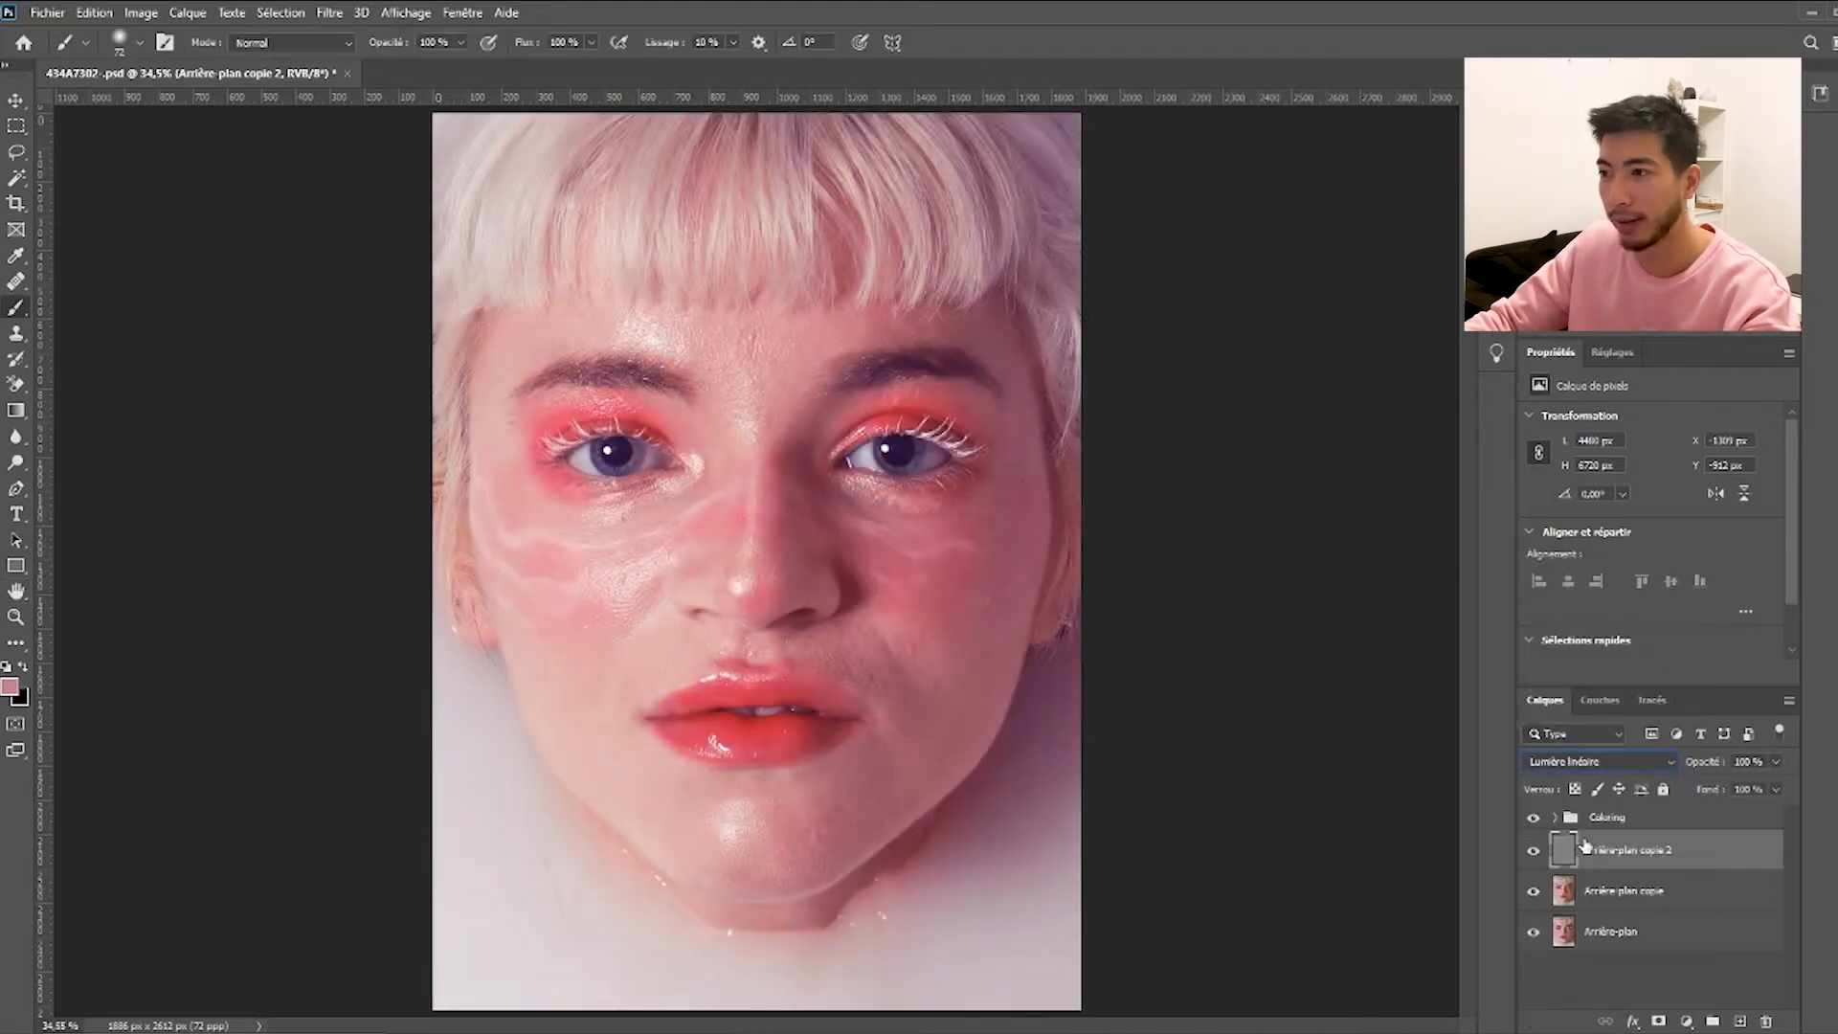
shift+click(1643, 890)
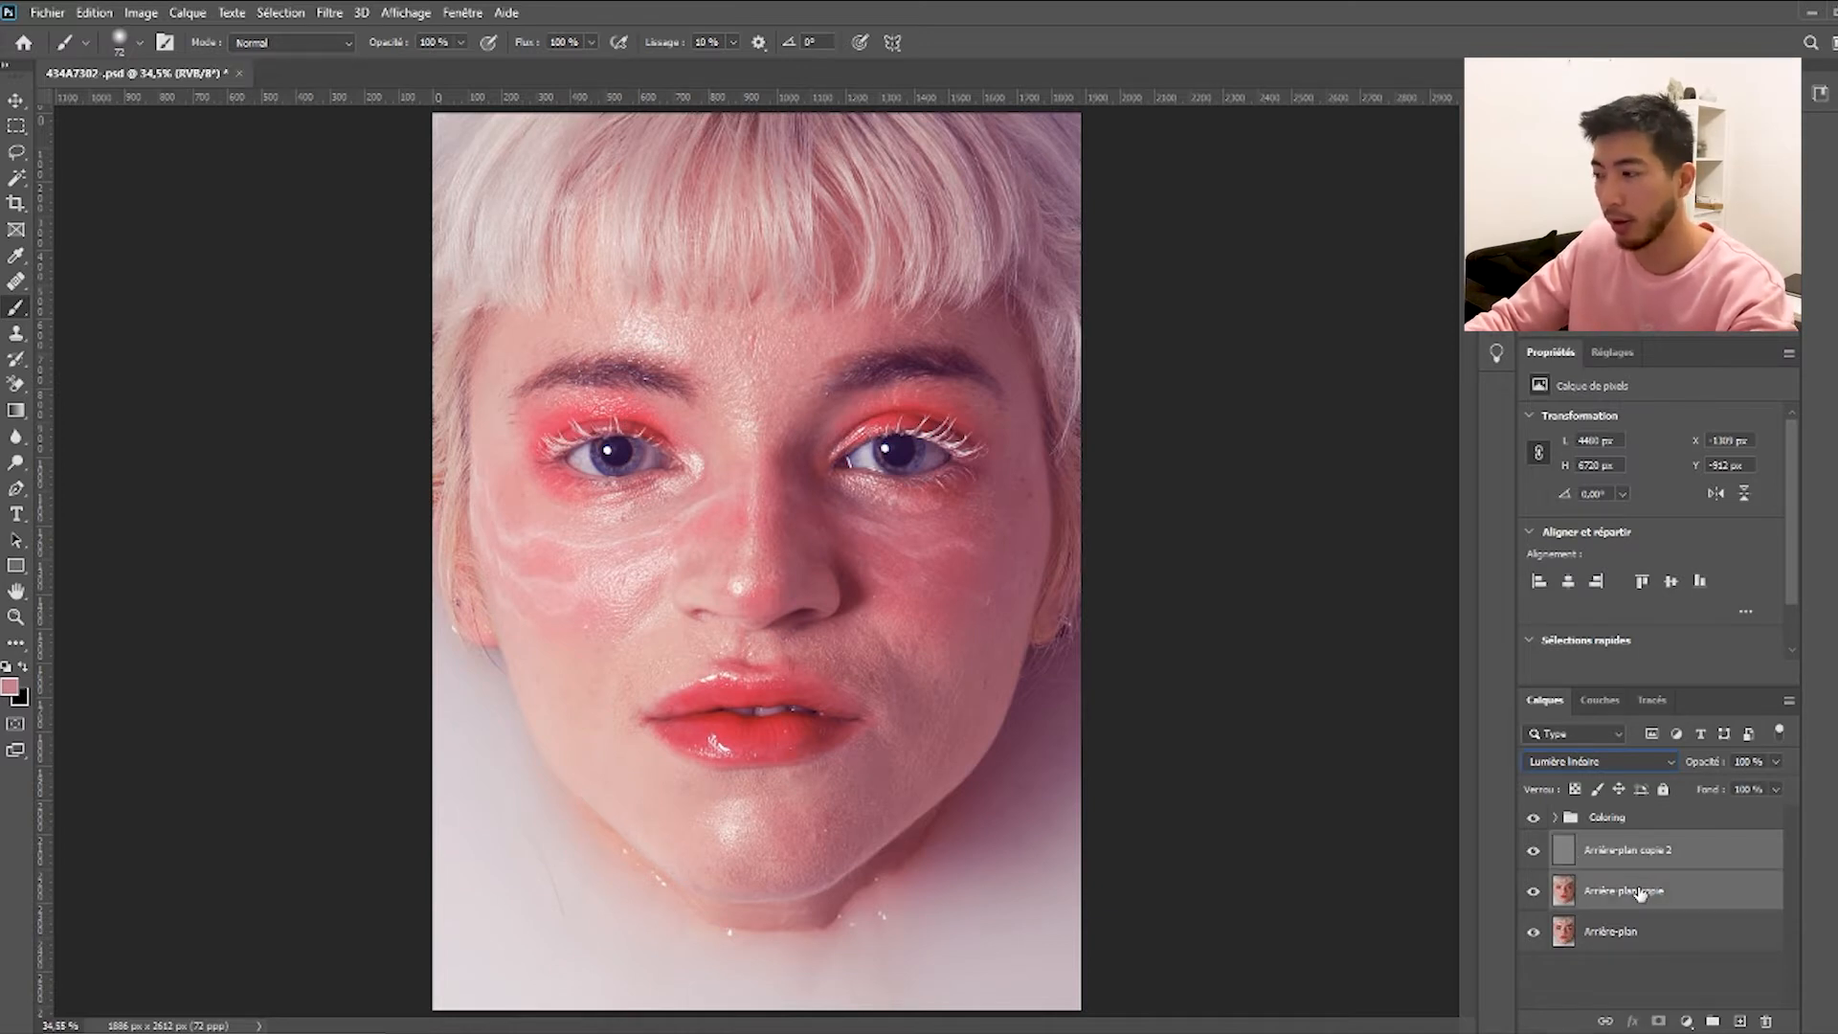
key(ctrl+g)
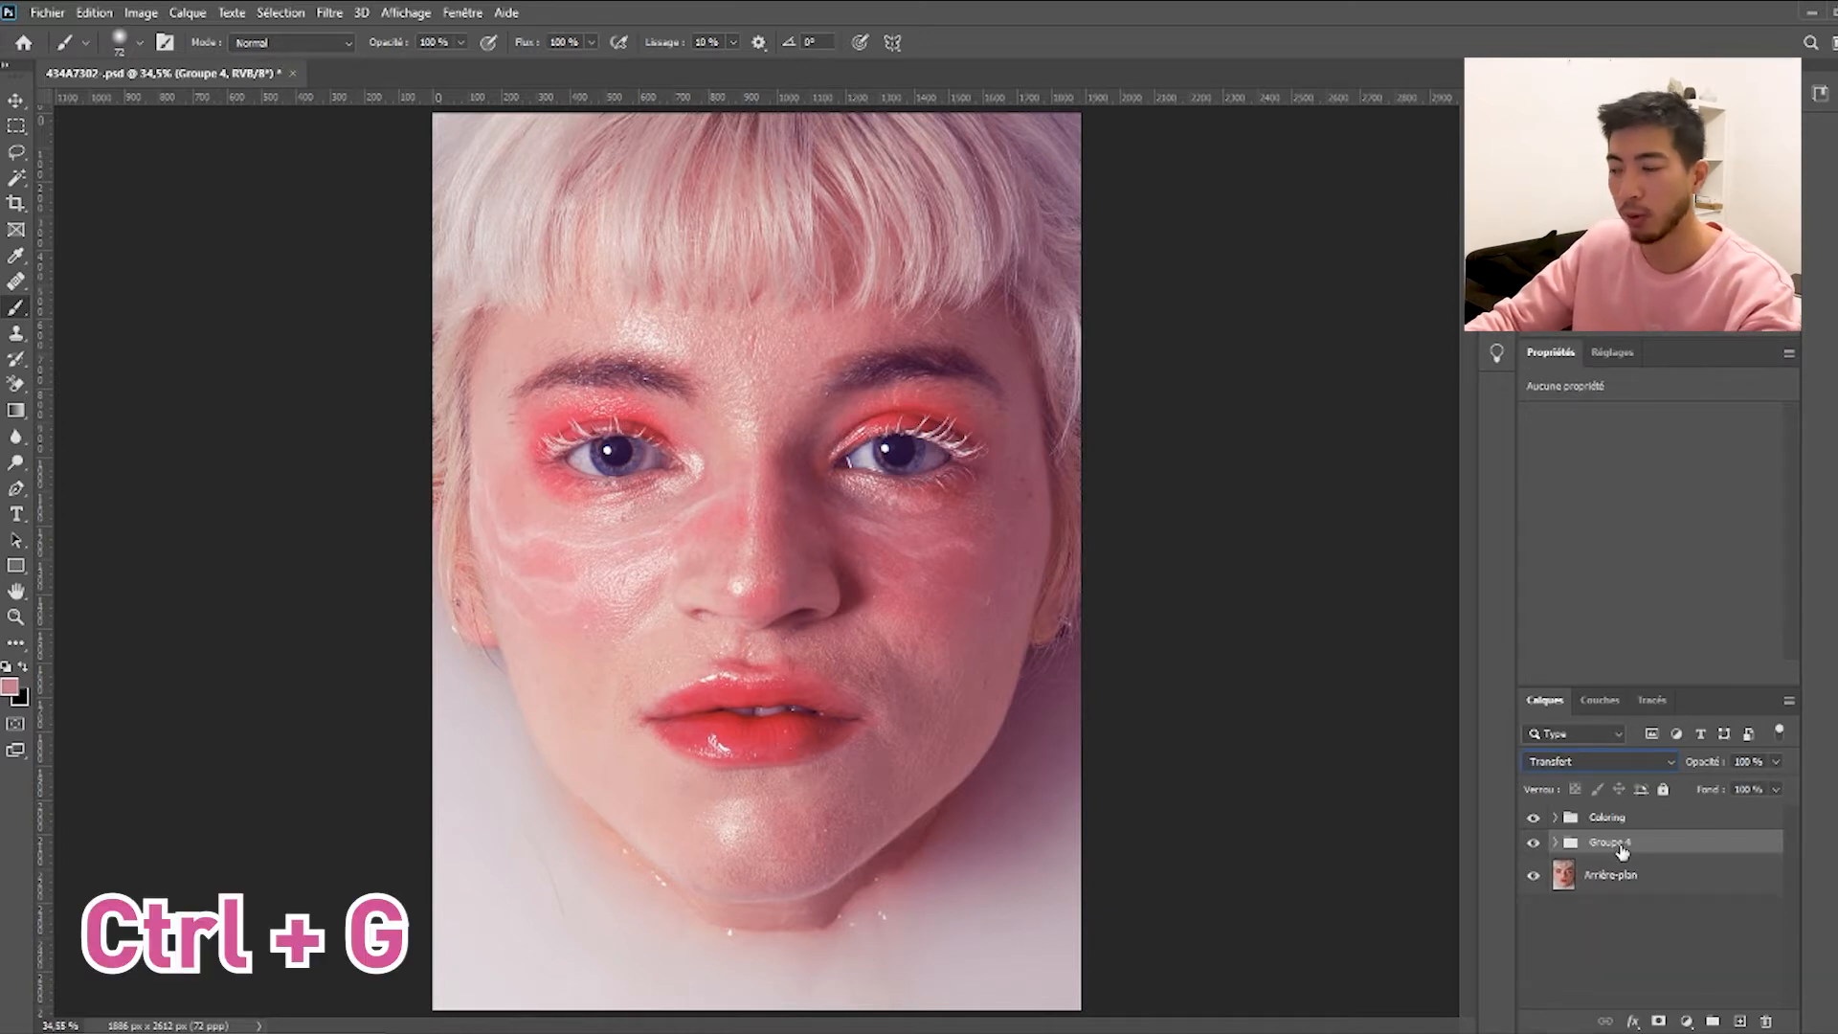
double_click(1622, 851)
text(Retouche Beauté)
key(Return)
Expand the Retouche Beauté group and compare the portrait with the group hidden and shown.
click(1555, 842)
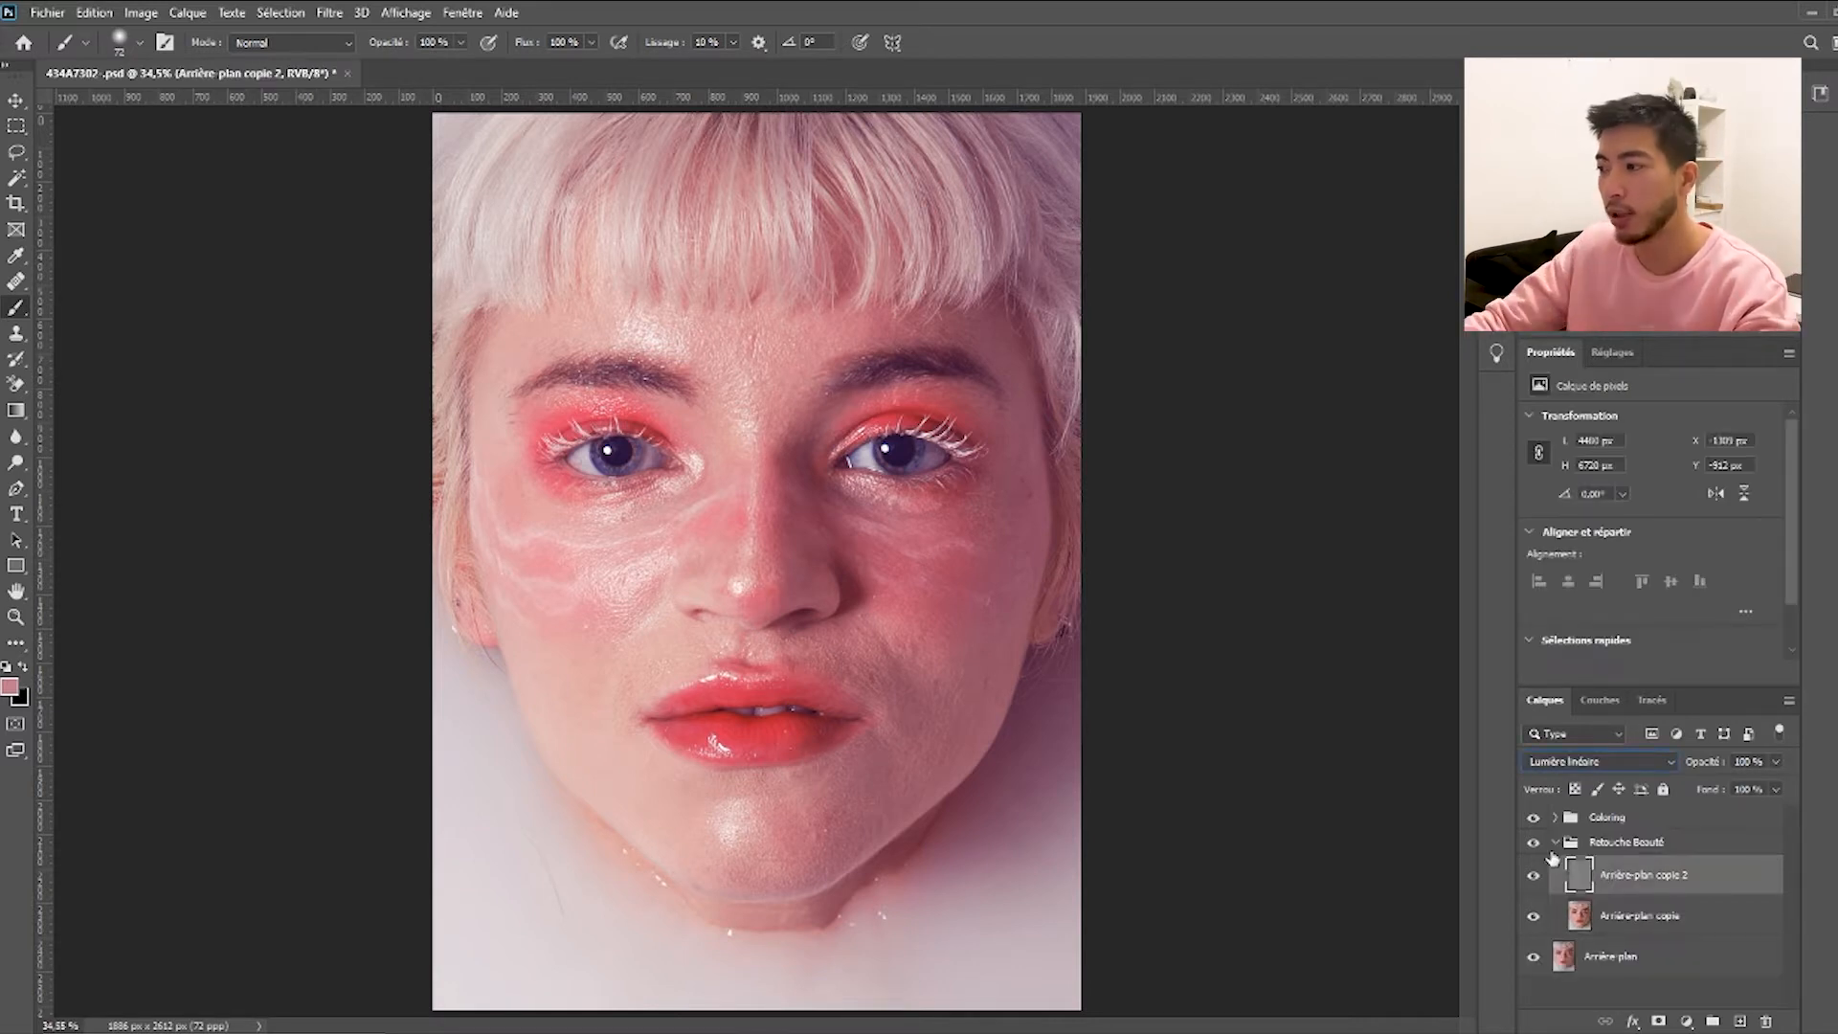
click(1535, 846)
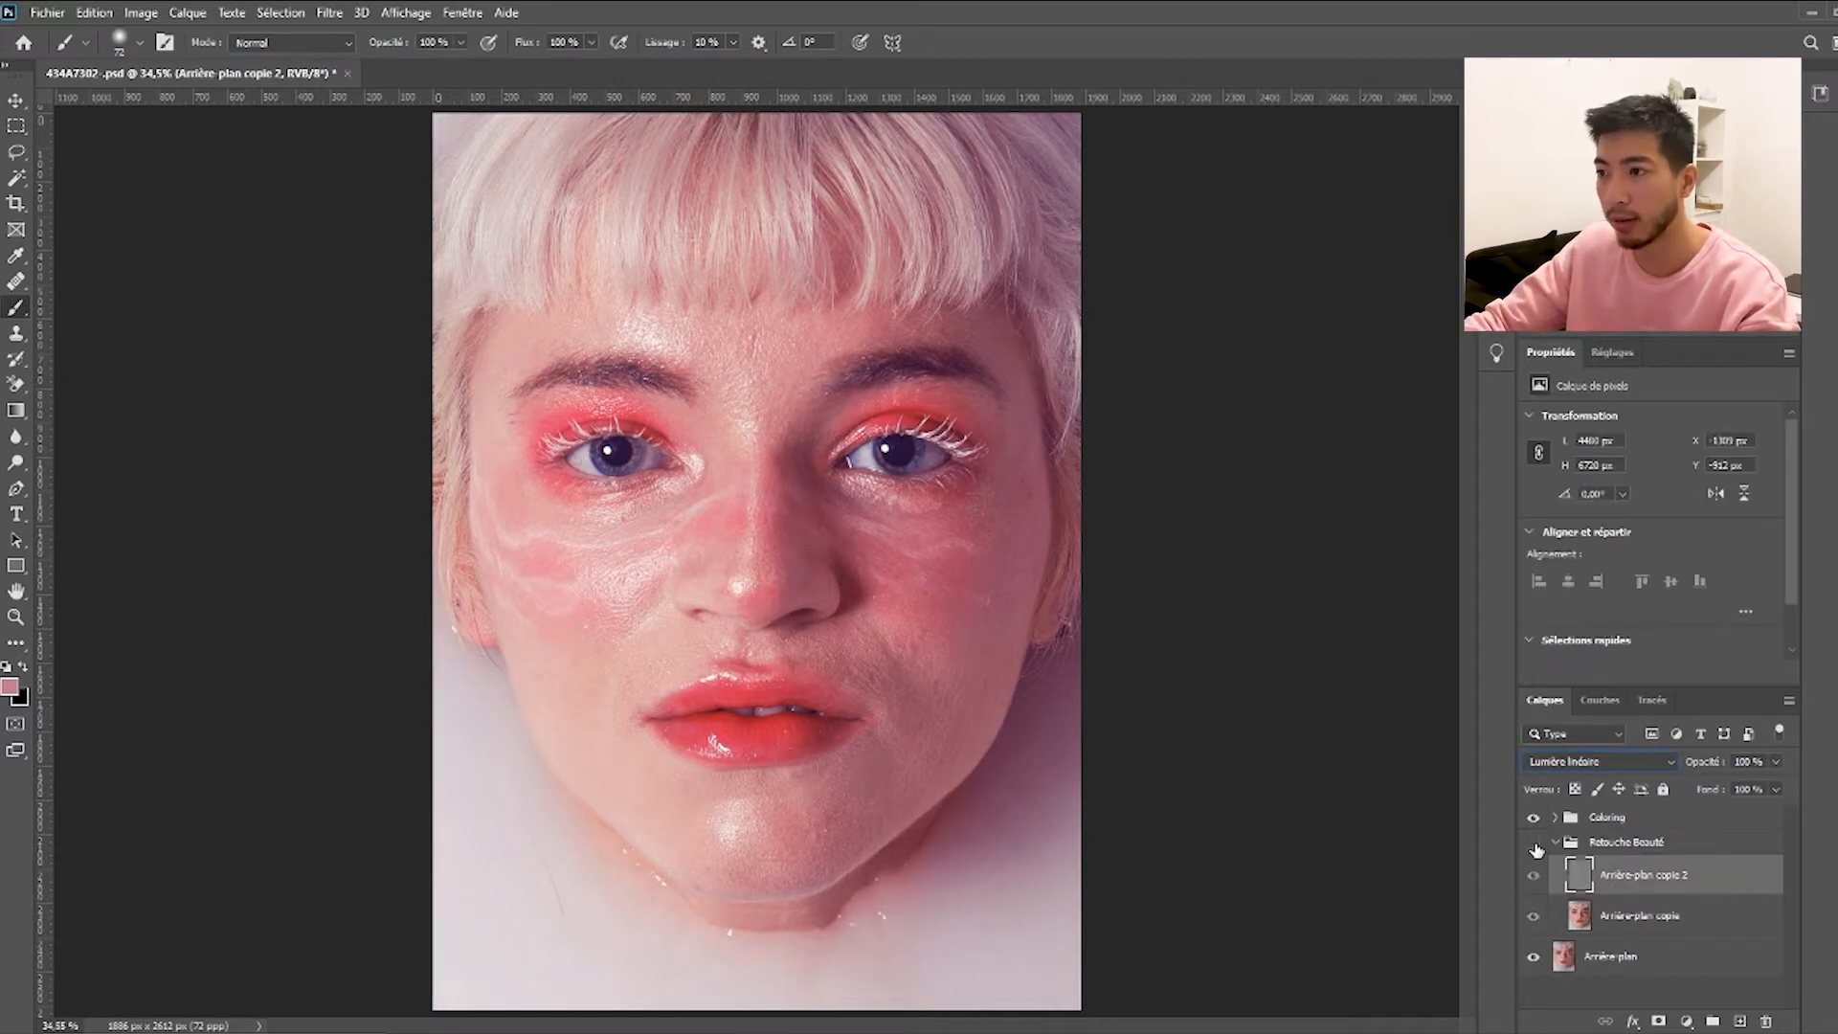
click(1535, 844)
Duplicate both layers of the Retouche Beauté group, stack the copies above the originals, and select the duplicated blurred layer.
click(1627, 913)
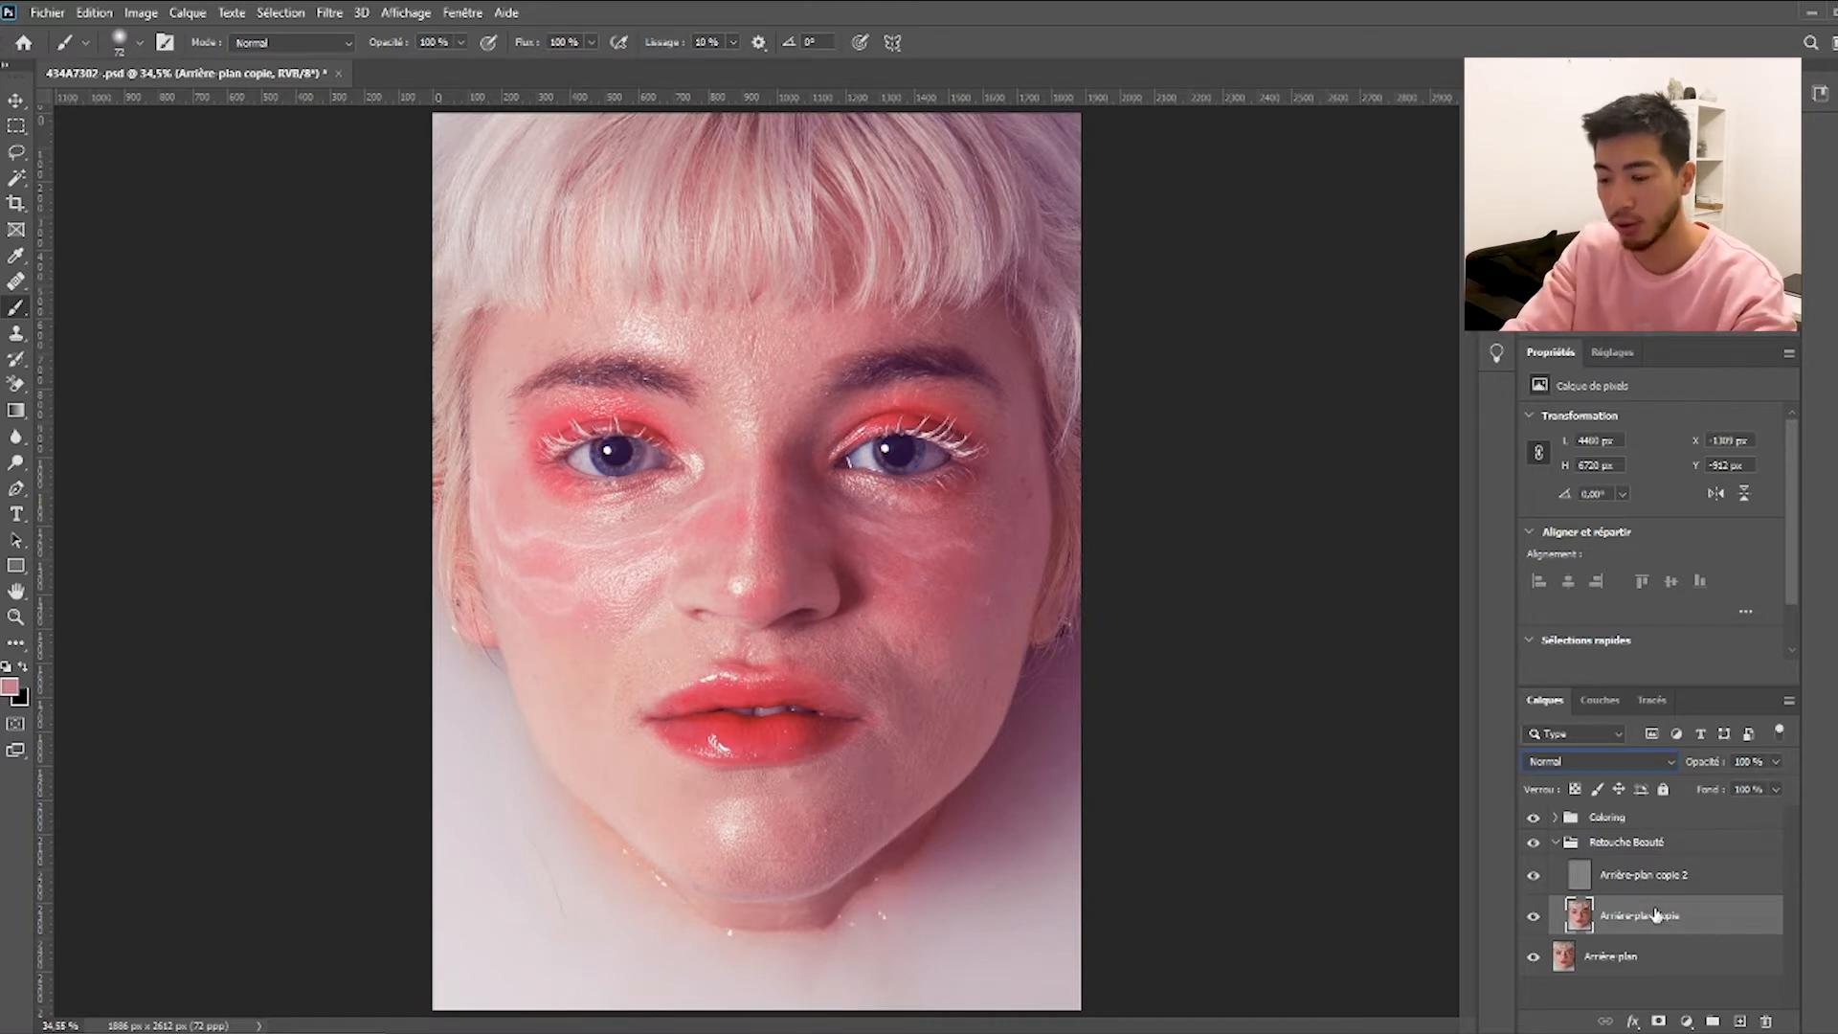
key(ctrl+j)
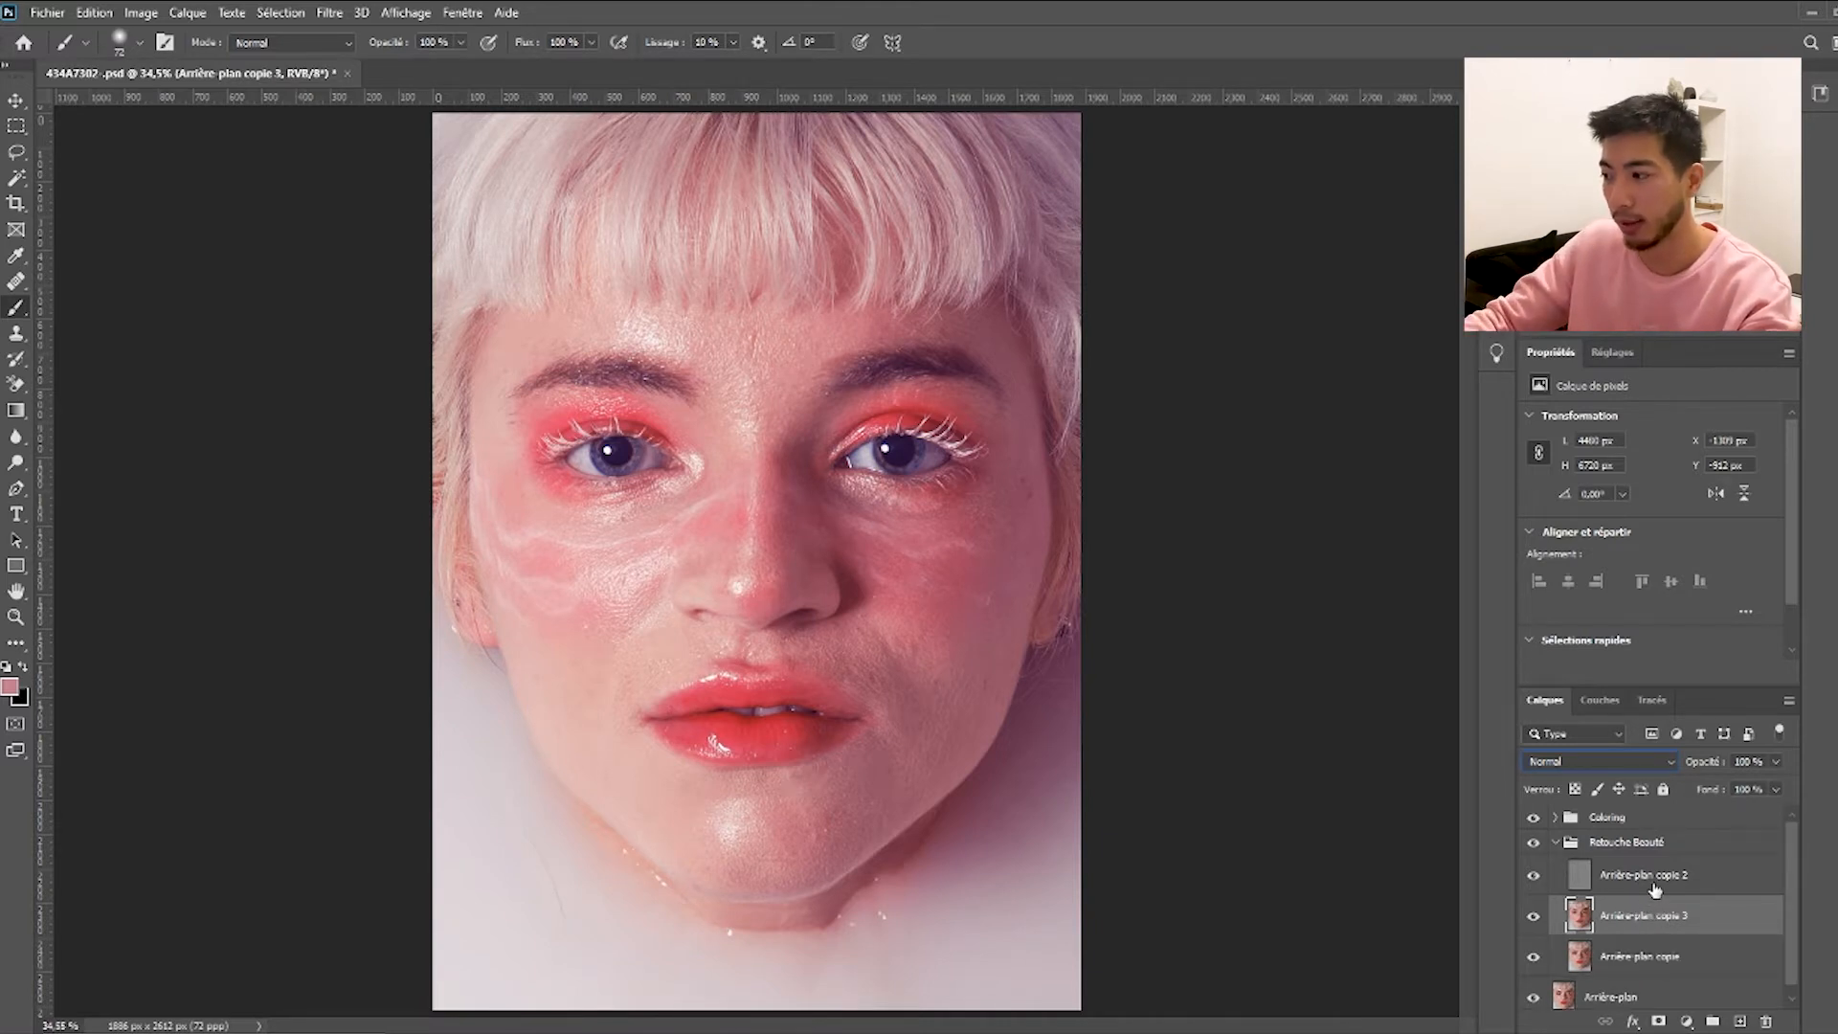
click(1655, 888)
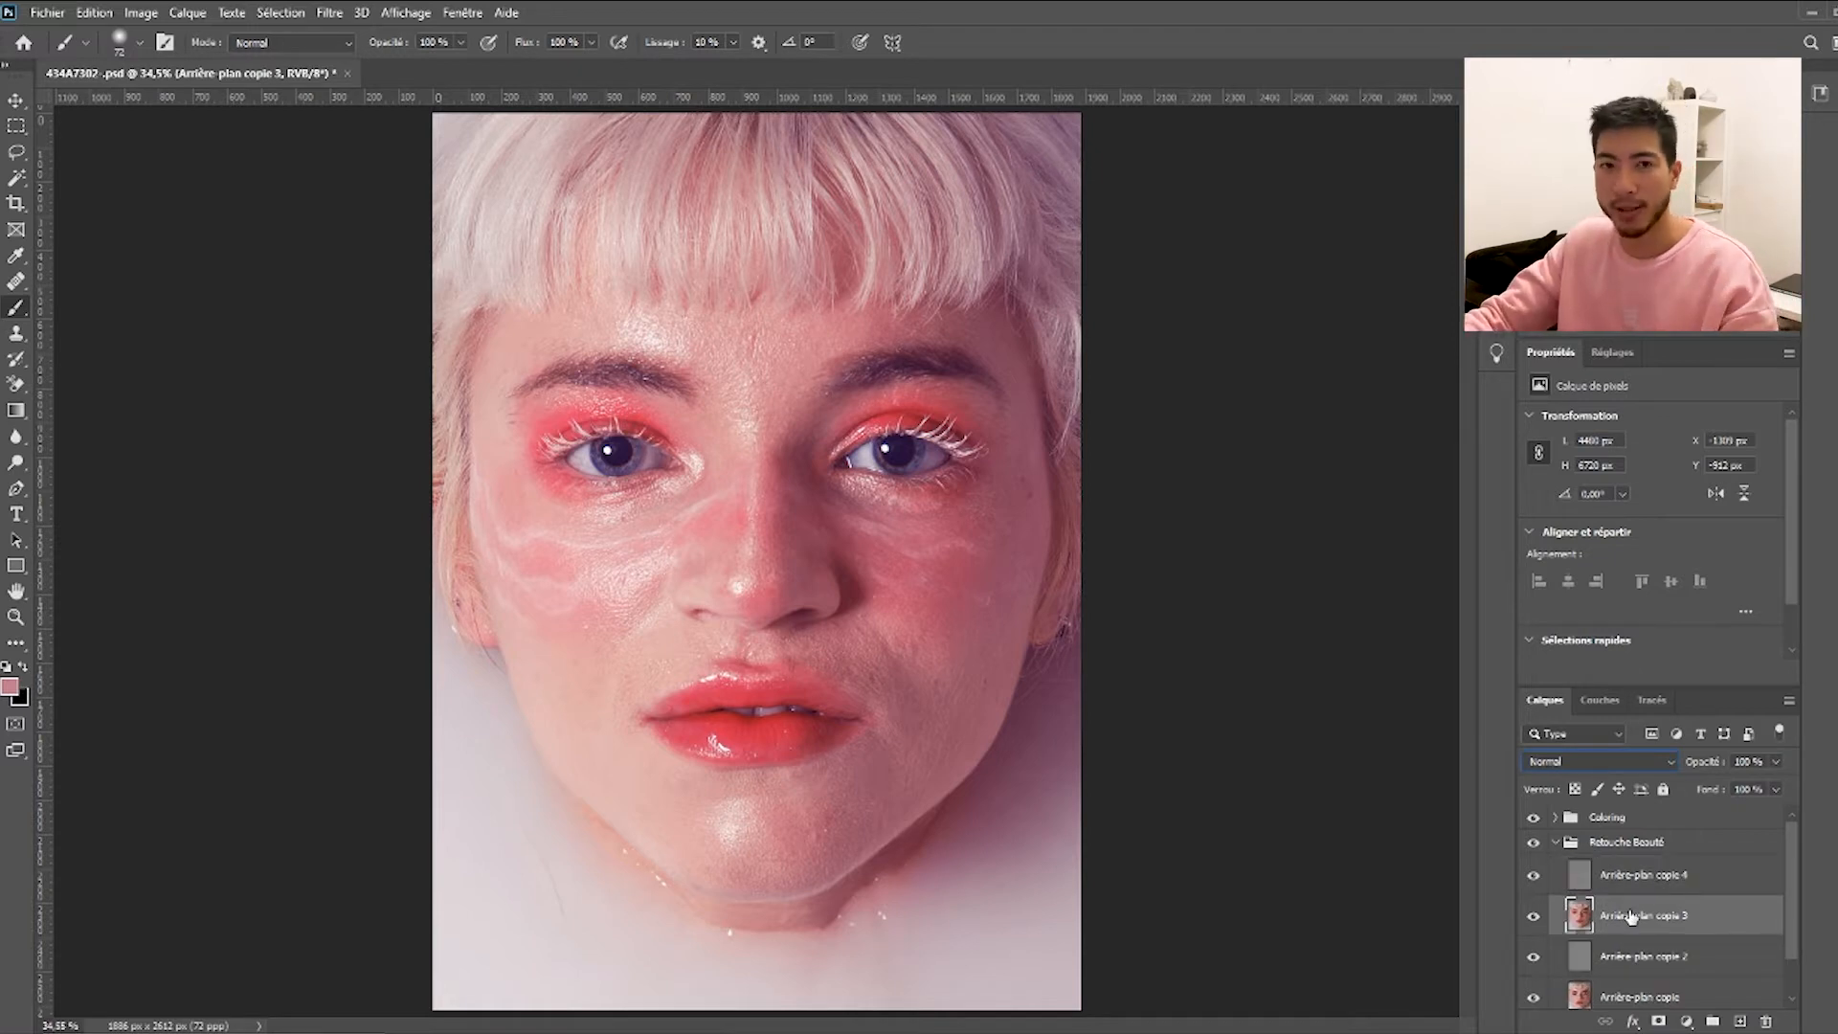
scroll(1678, 949, down, 1)
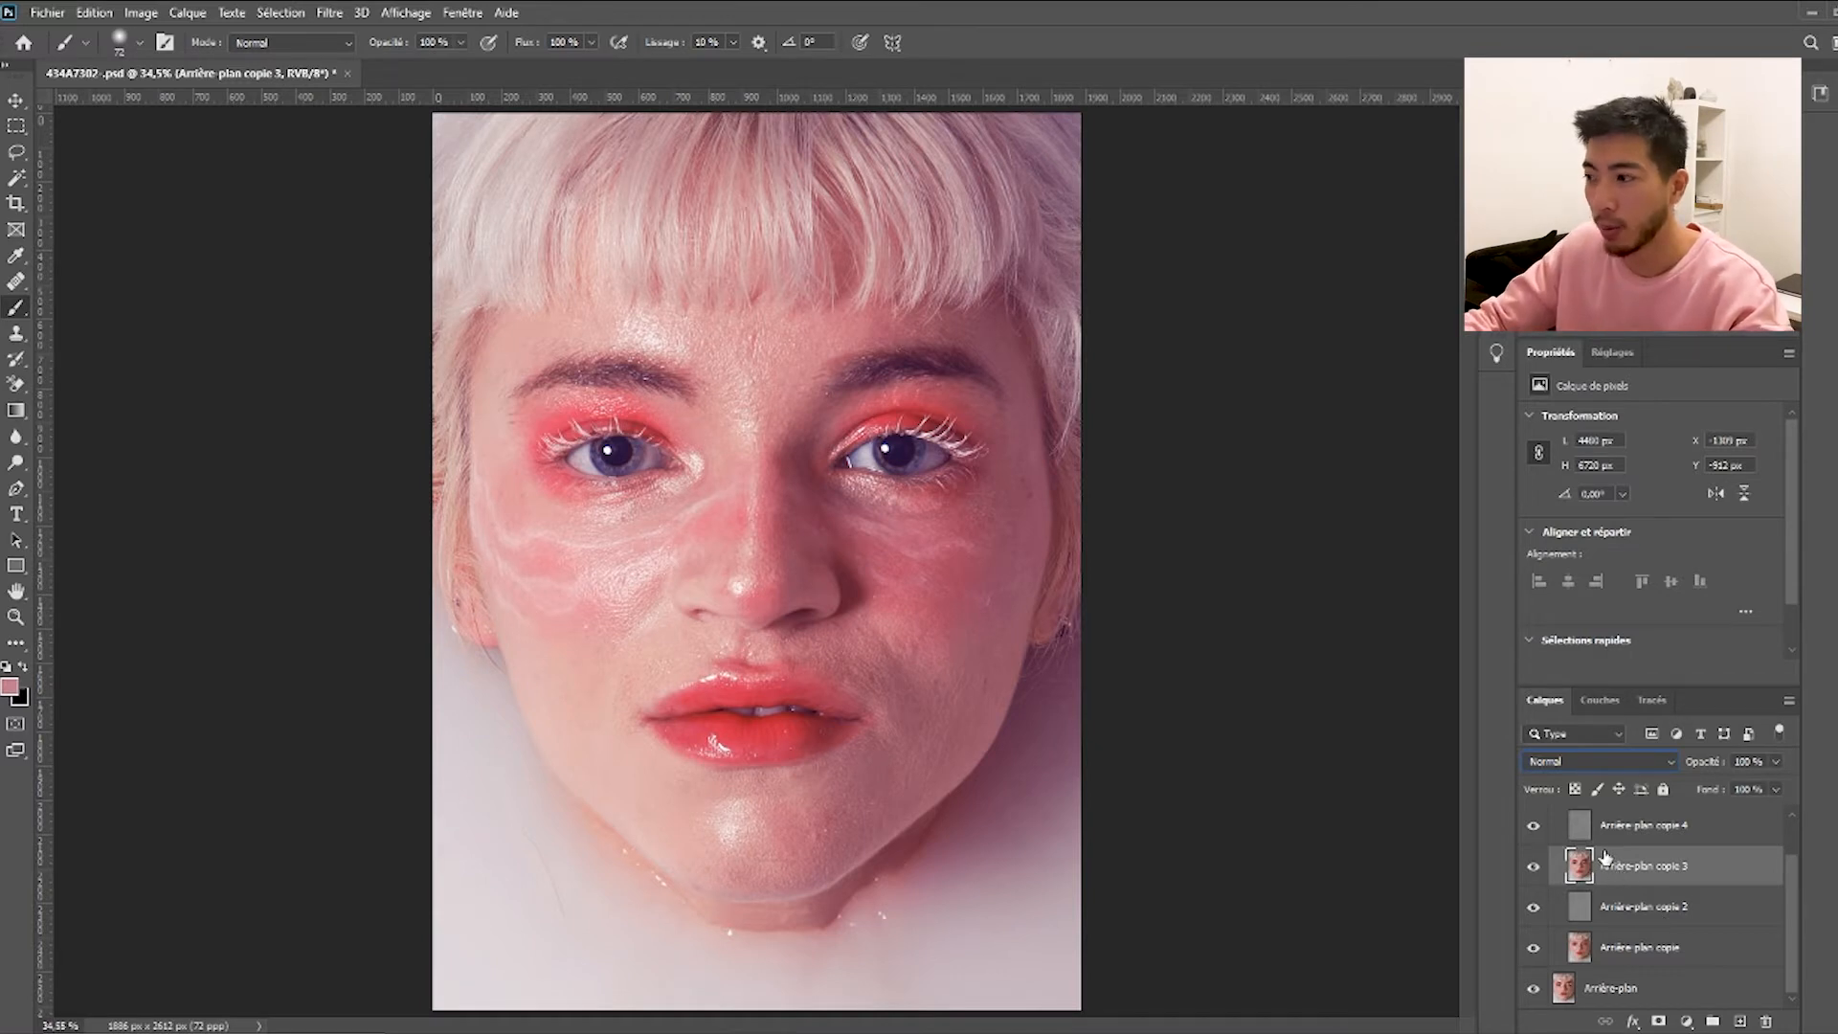
Hide the Arrière-plan copie 4 texture layer and choose the Healing Brush (Outil Correcteur) for retouching Arrière-plan copie 3.
click(1535, 834)
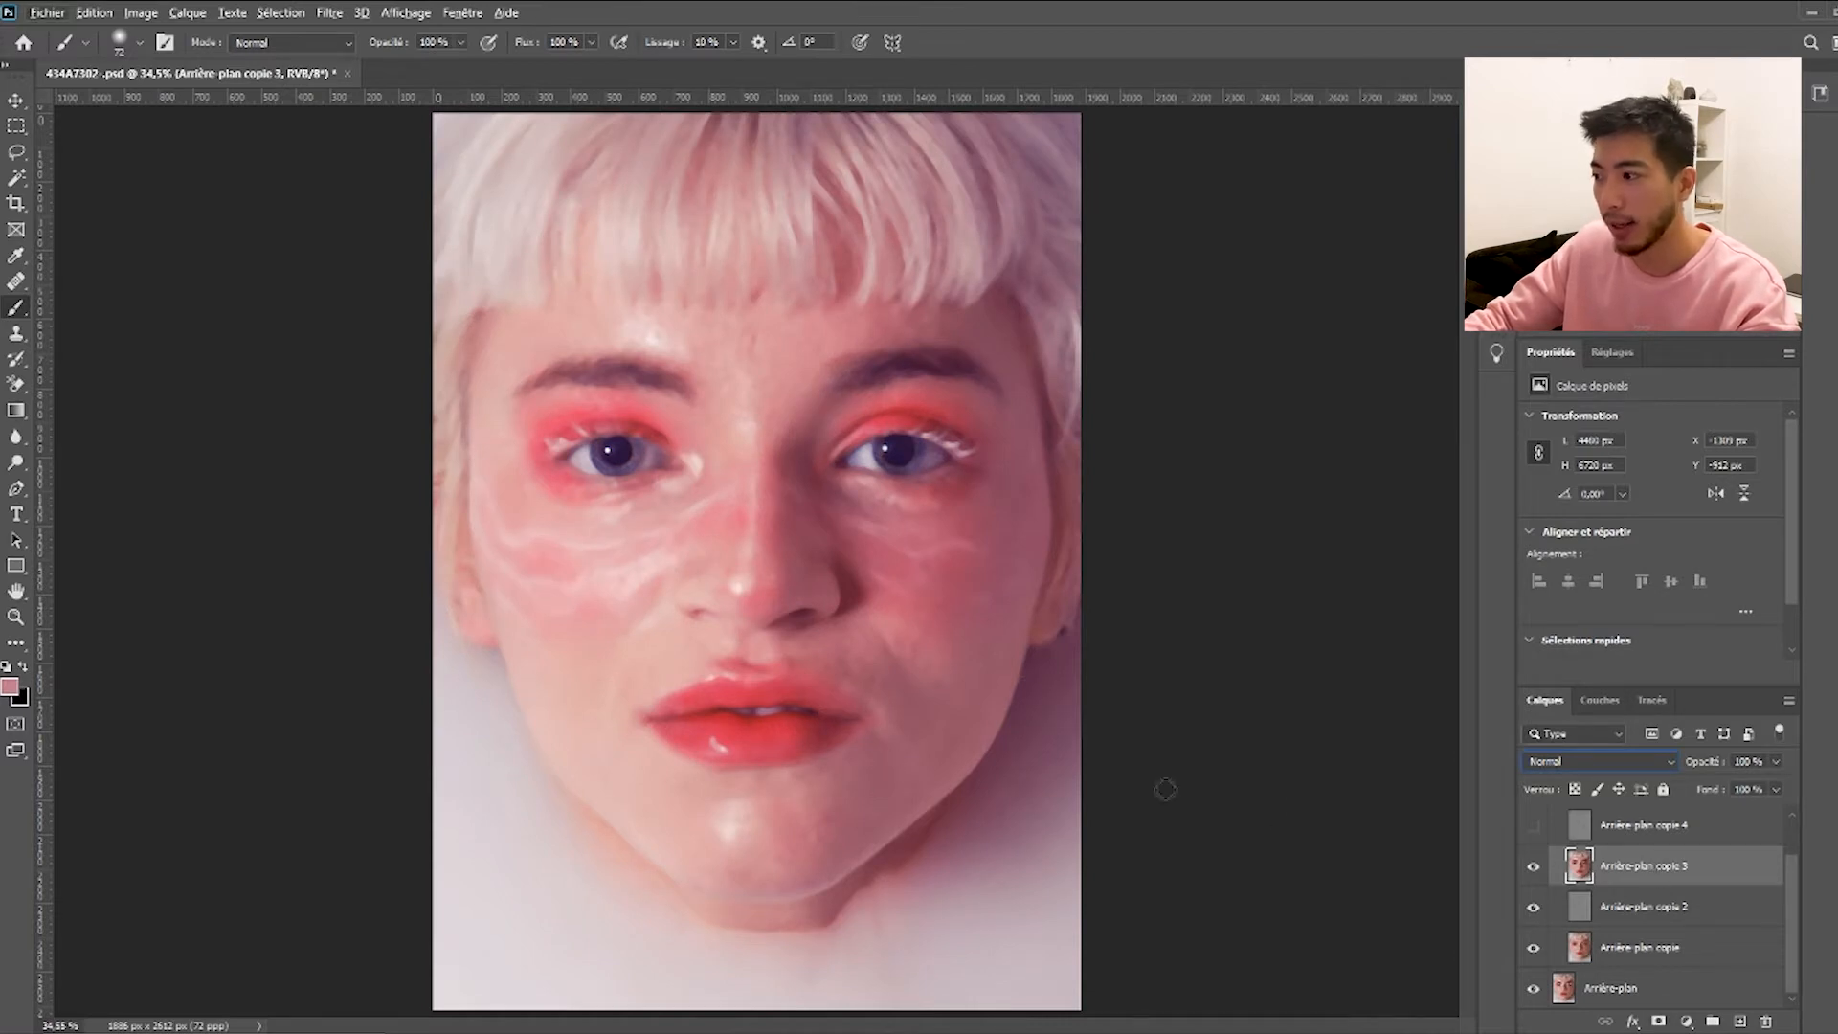
click(16, 283)
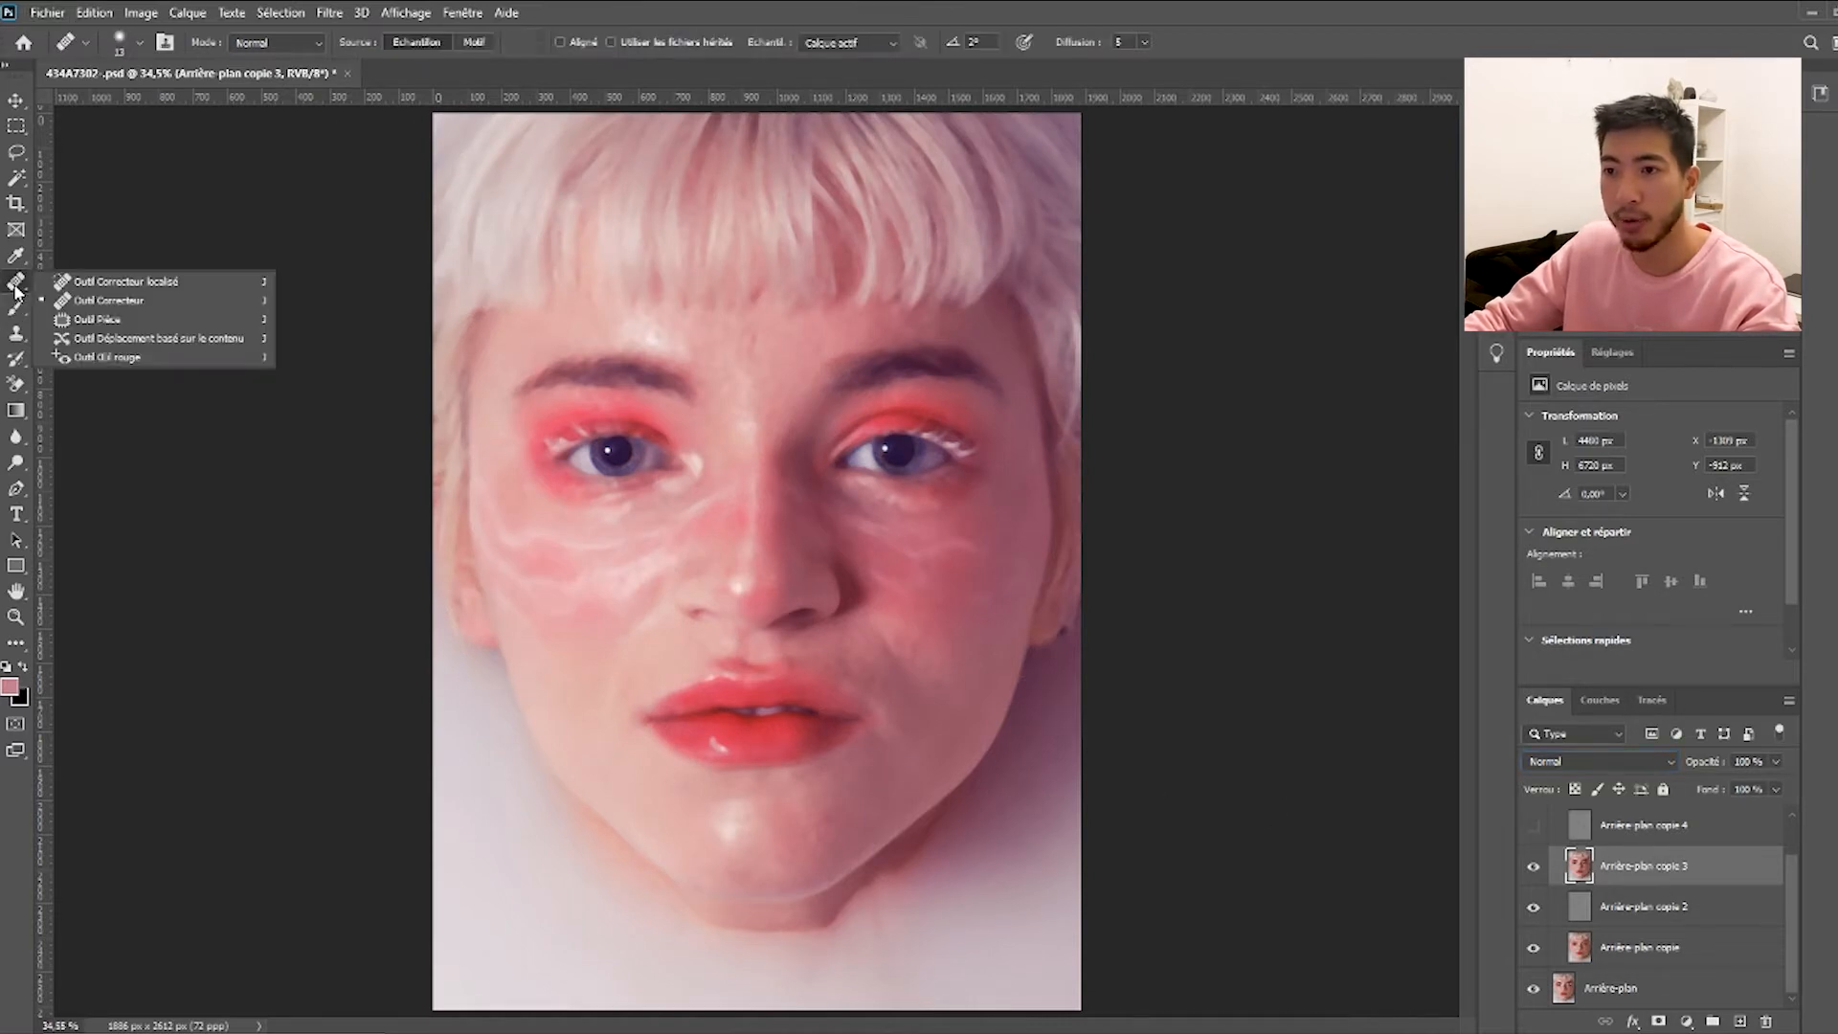
click(88, 303)
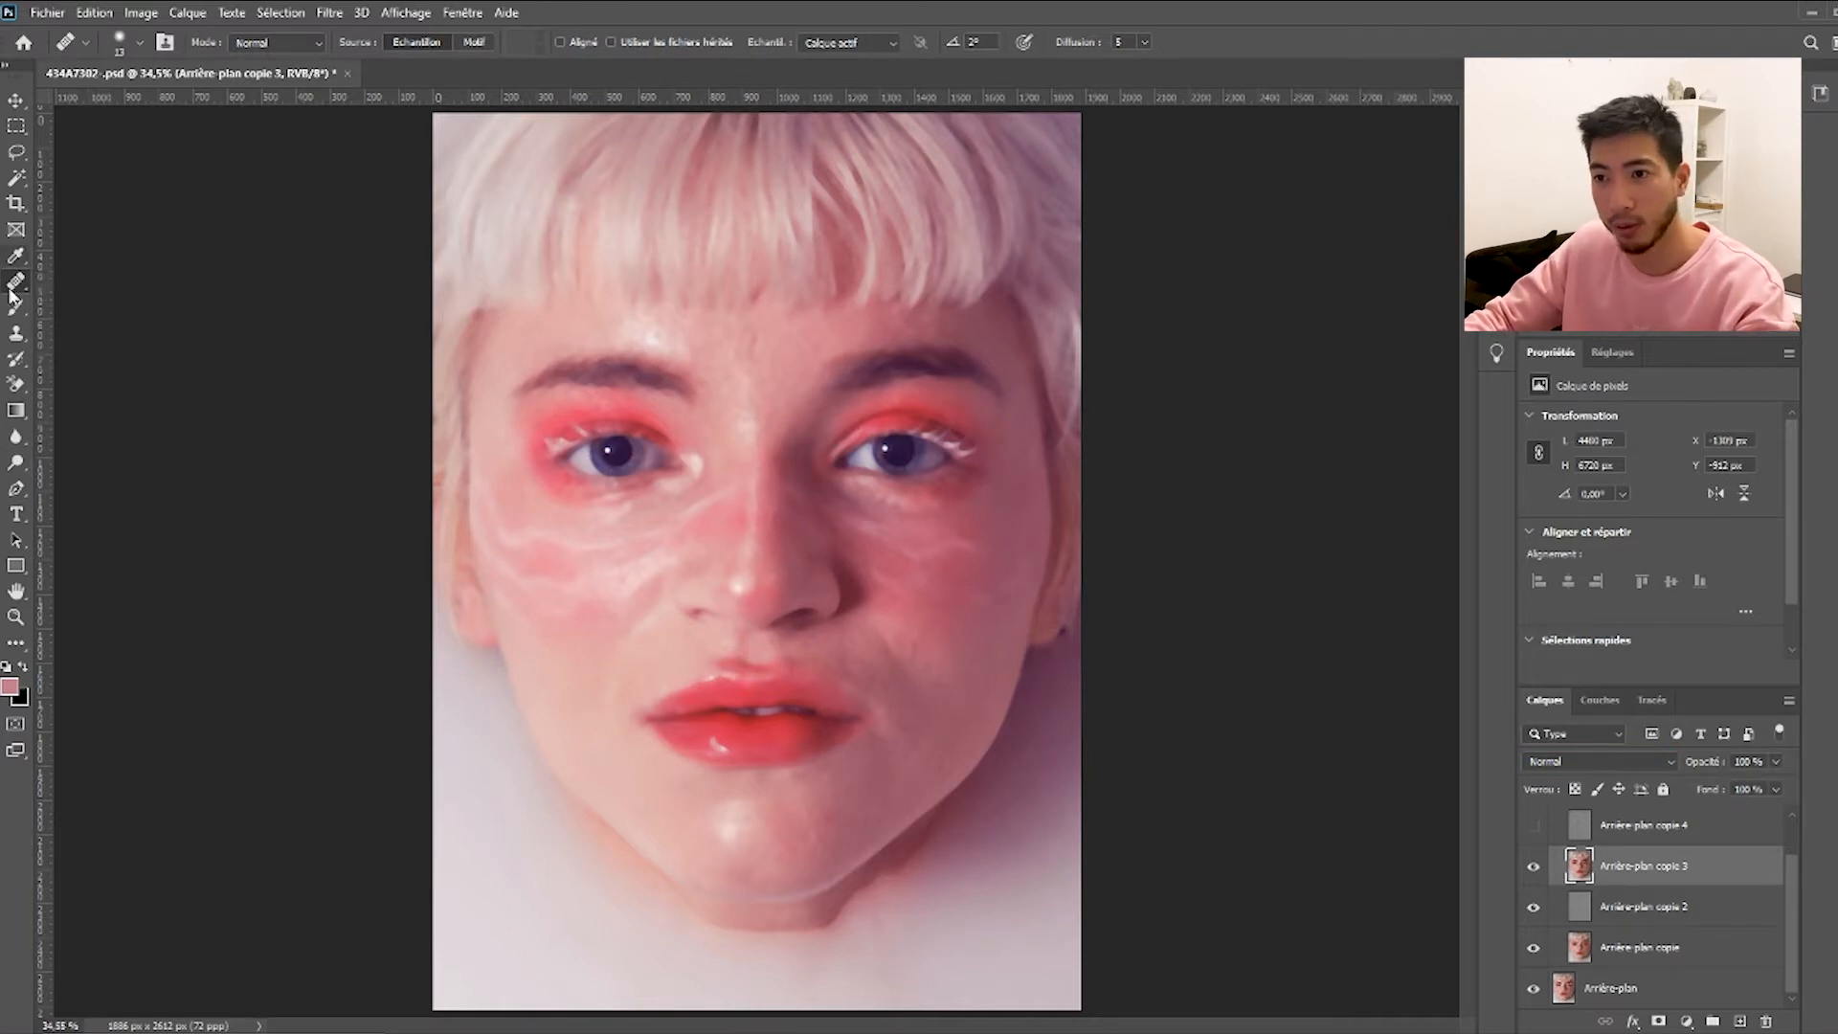
Heal the blotchy skin on the chin using clean skin sampled from beside it on Arrière-plan copie 3.
scroll(686, 885, up, 9)
drag(735, 708, 760, 710)
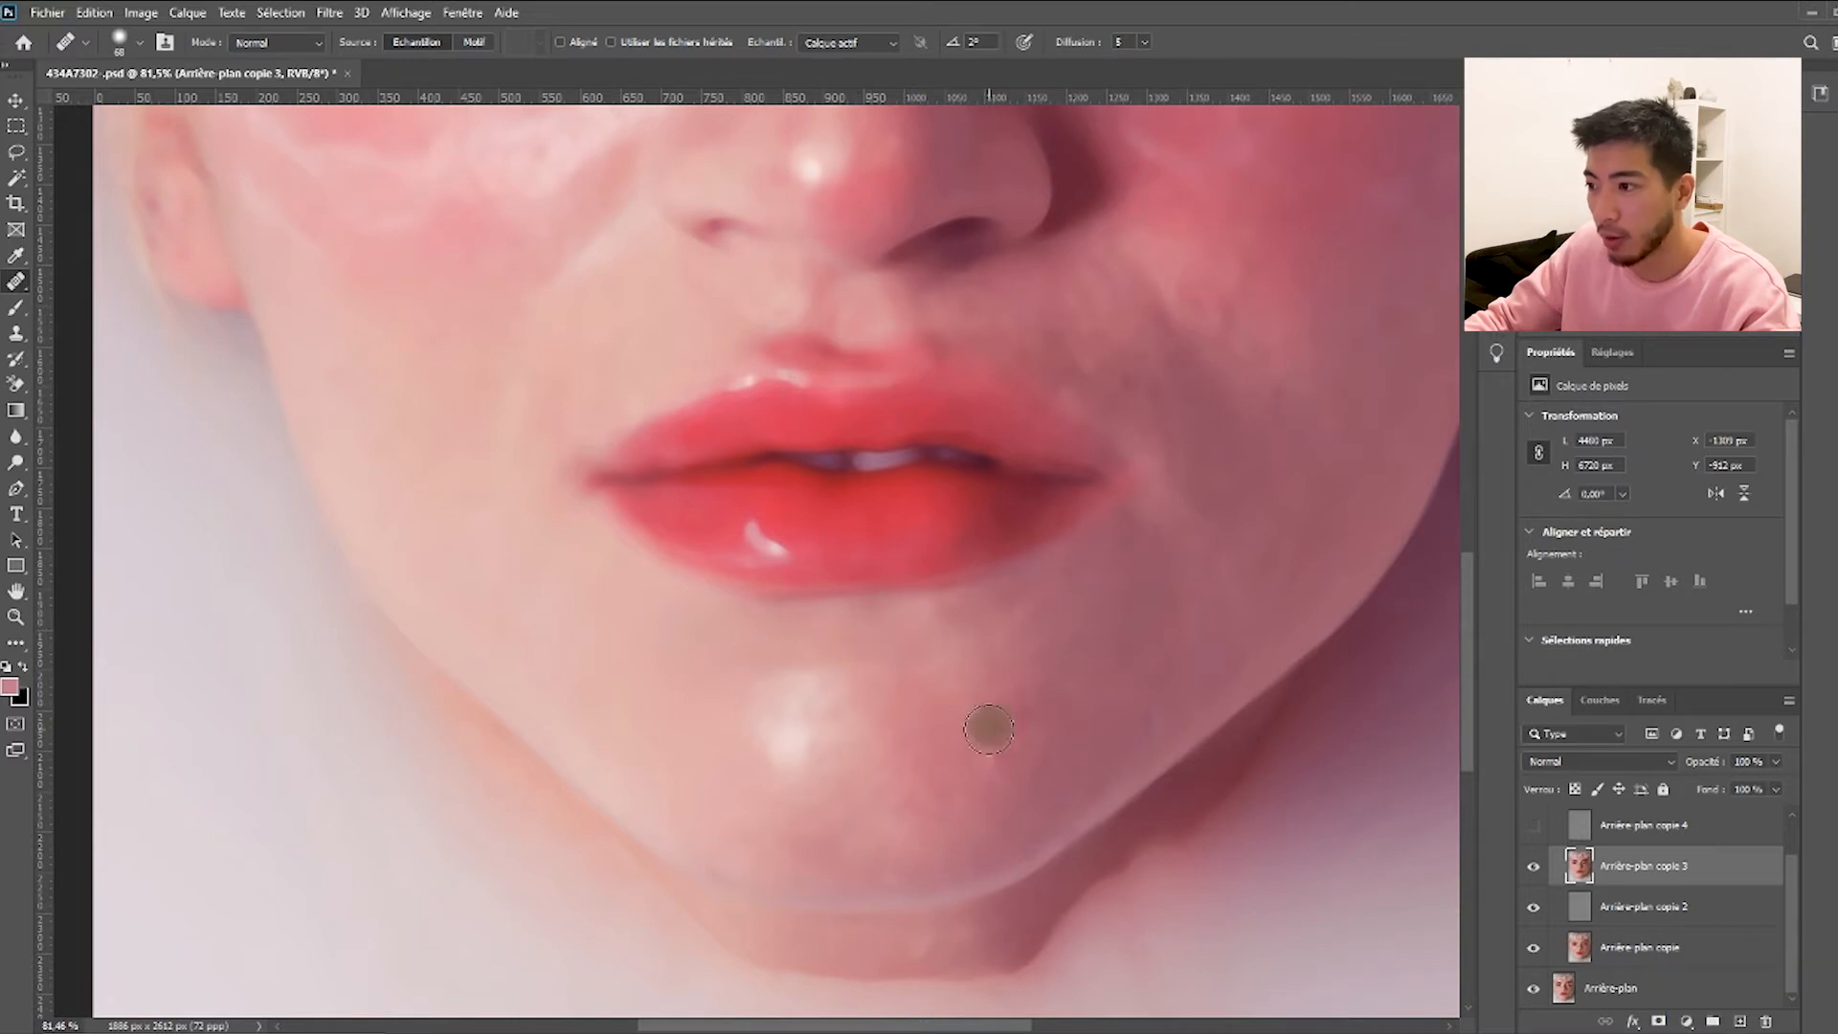
alt+click(1055, 703)
click(1000, 758)
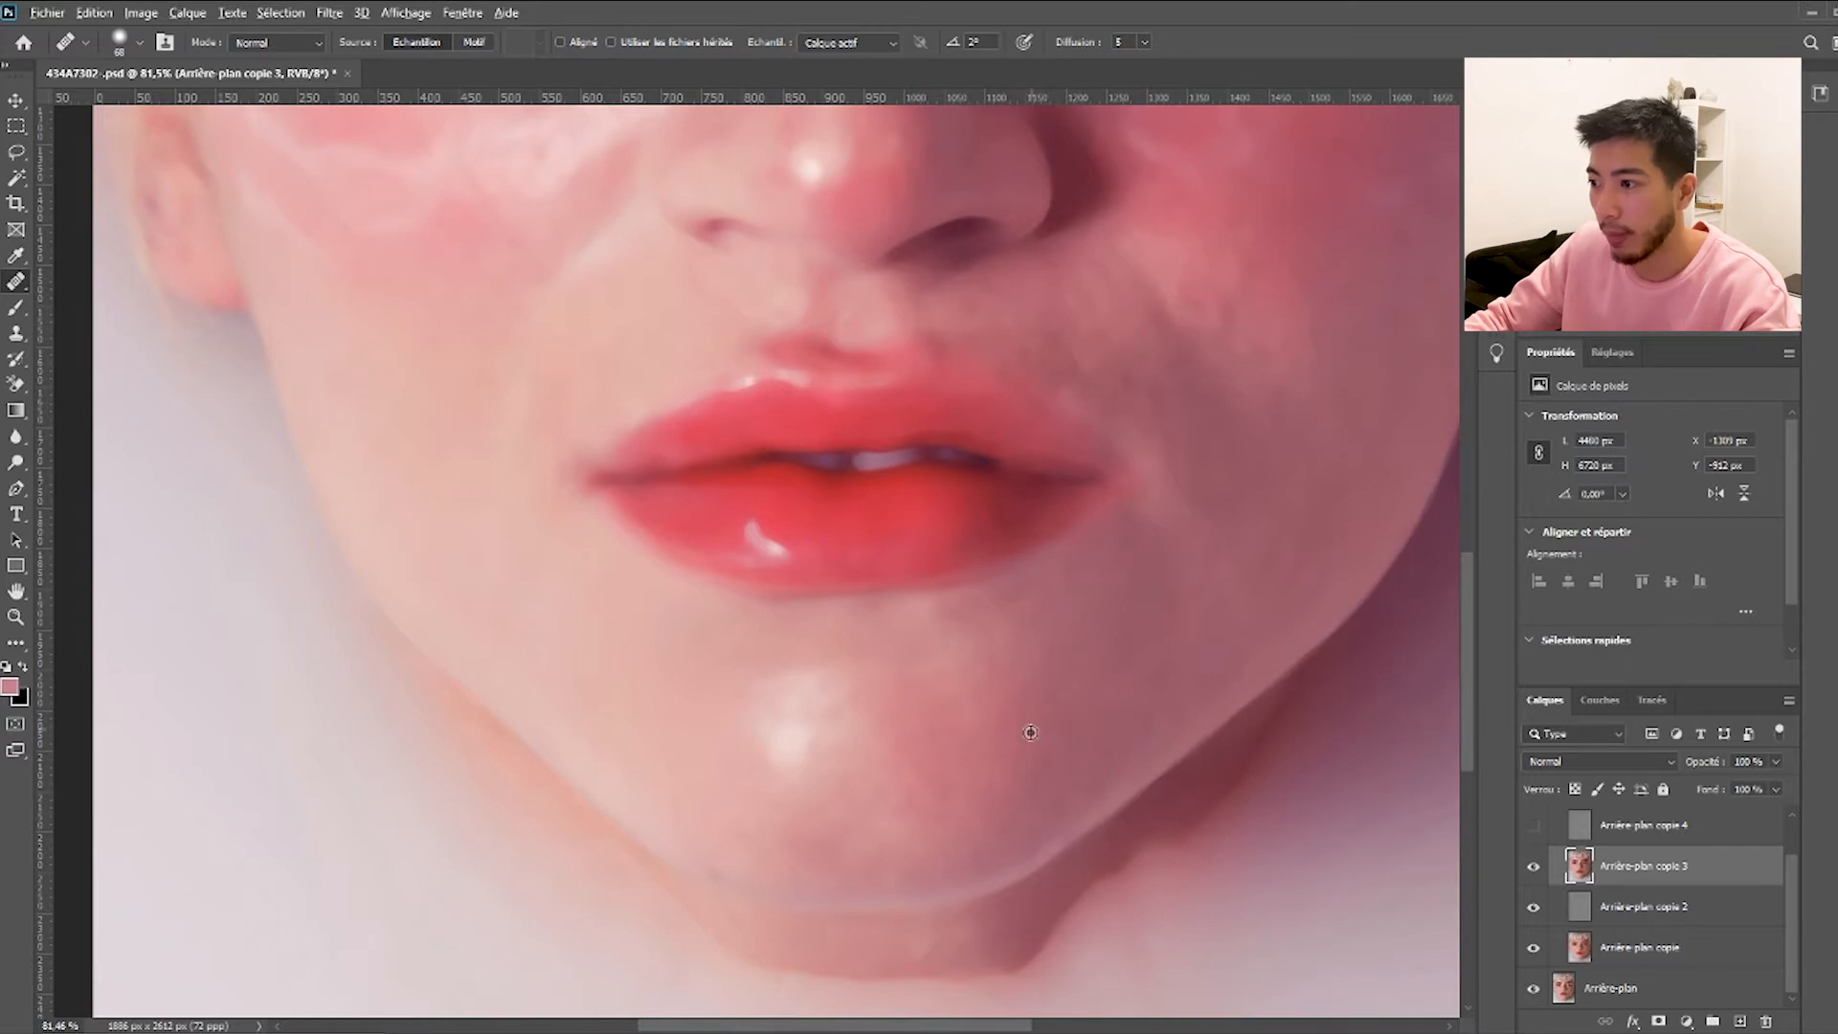
click(974, 698)
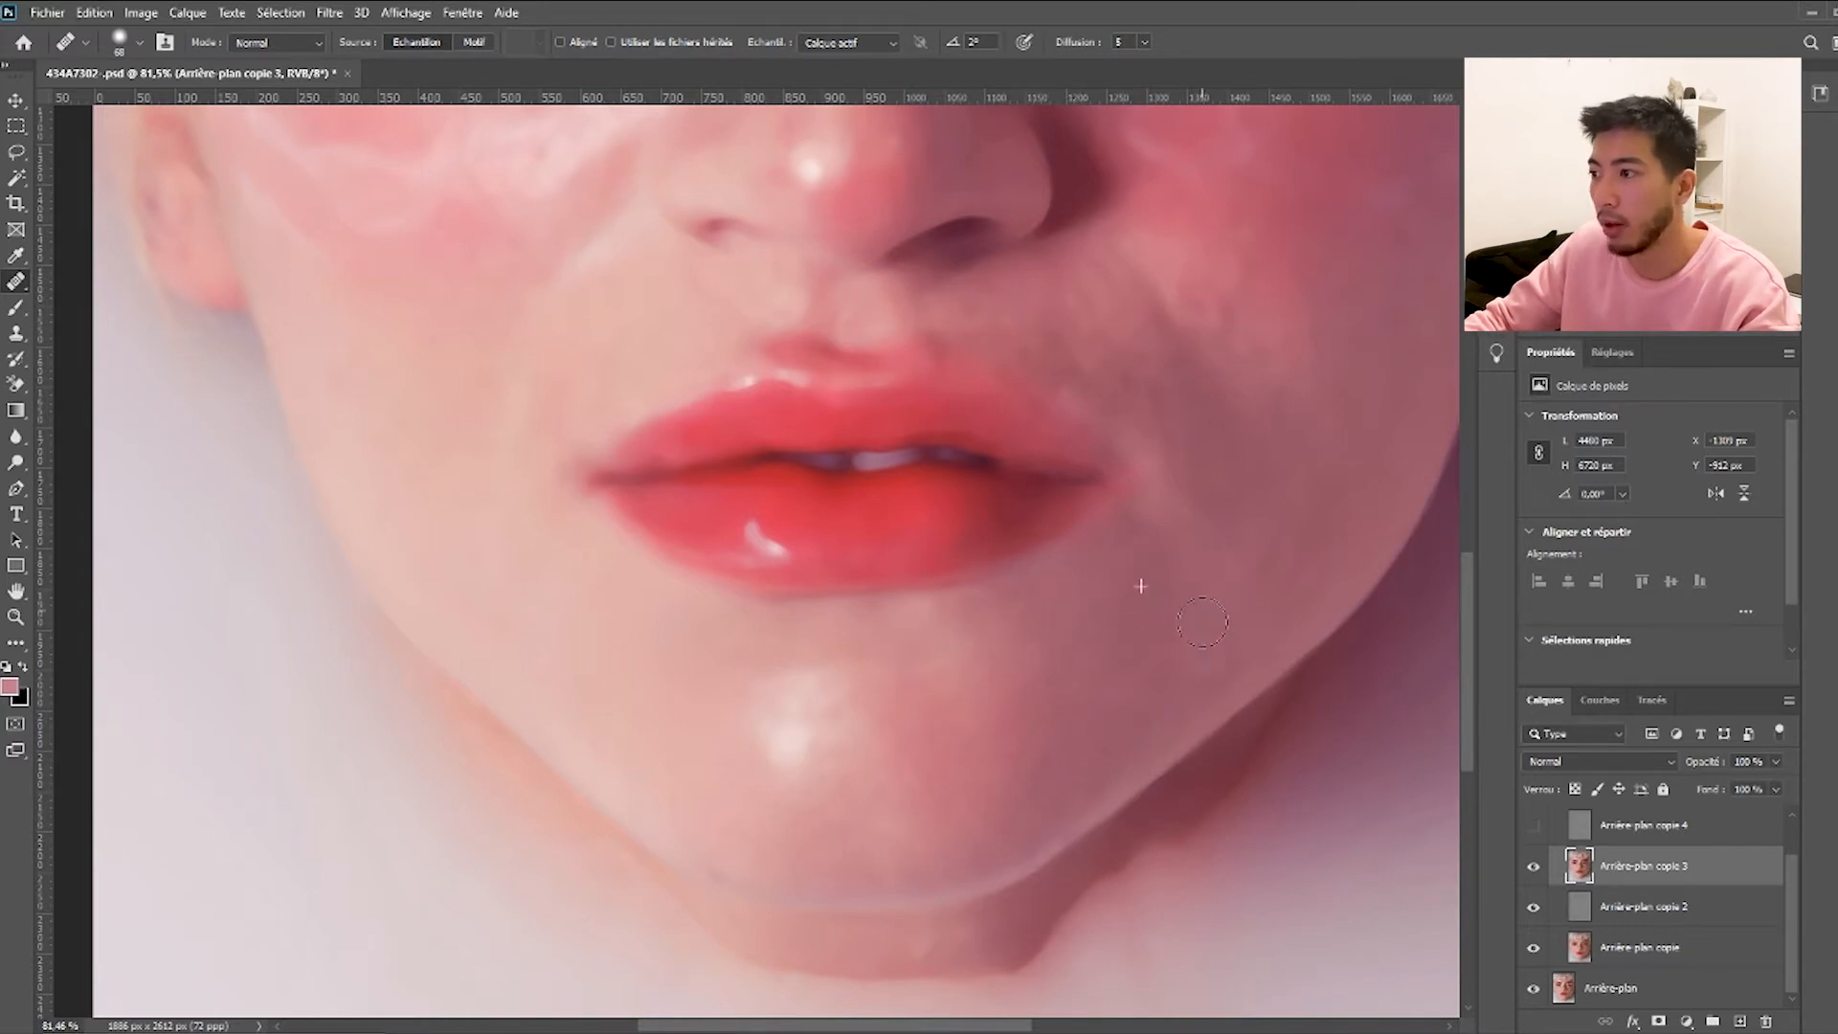
Even out the skin around the mouth and lower cheeks with the Healing Brush on Arrière-plan copie 3.
scroll(1195, 592, up, 3)
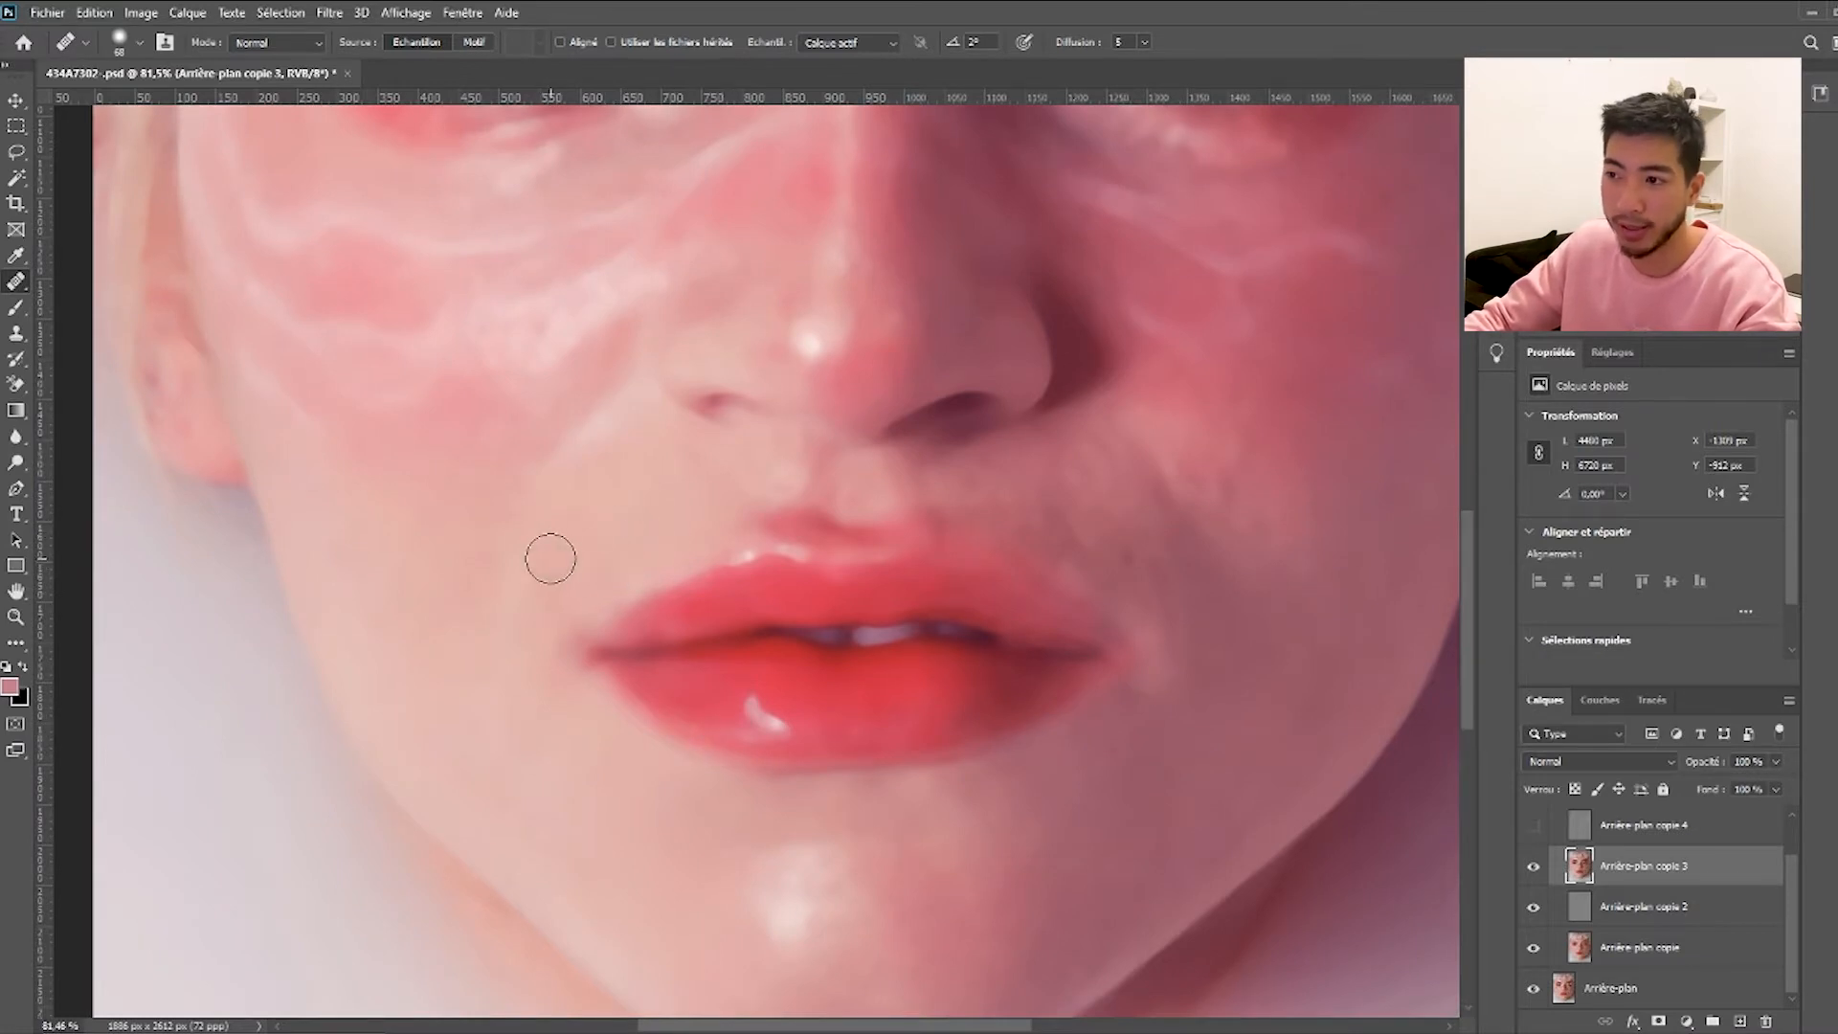
alt+click(644, 507)
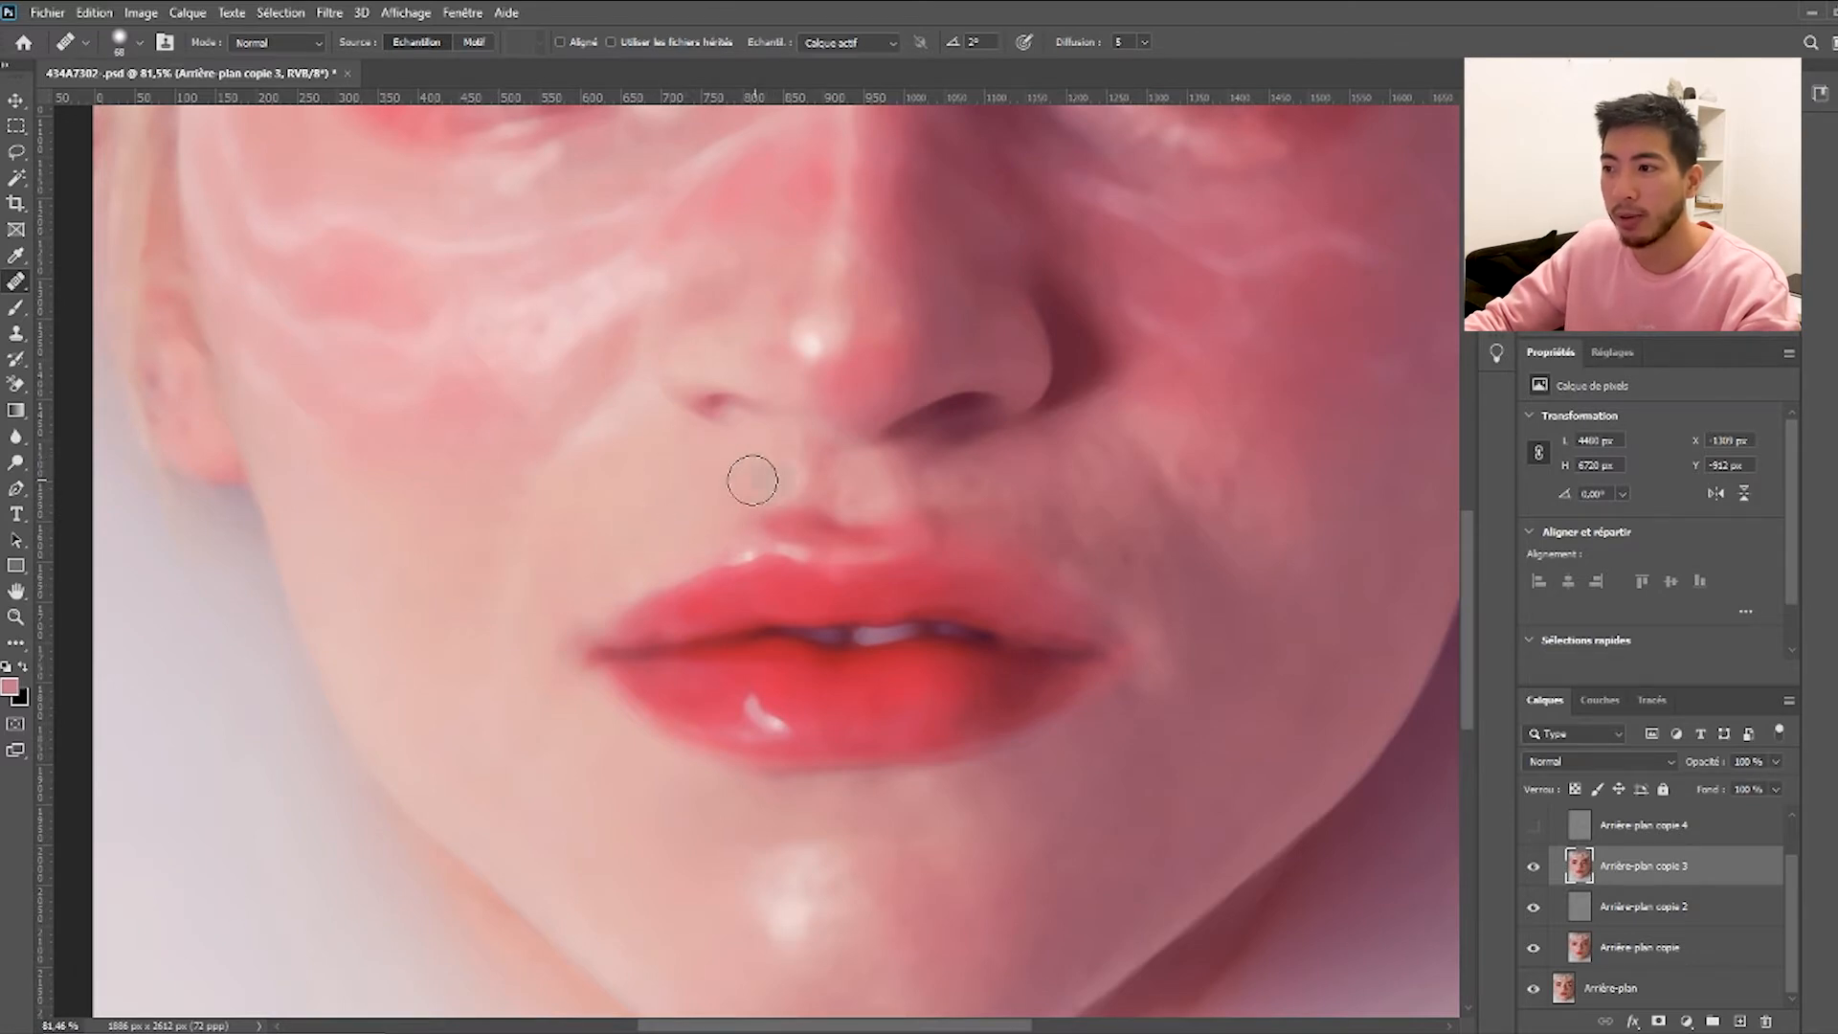
scroll(689, 553, up, 3)
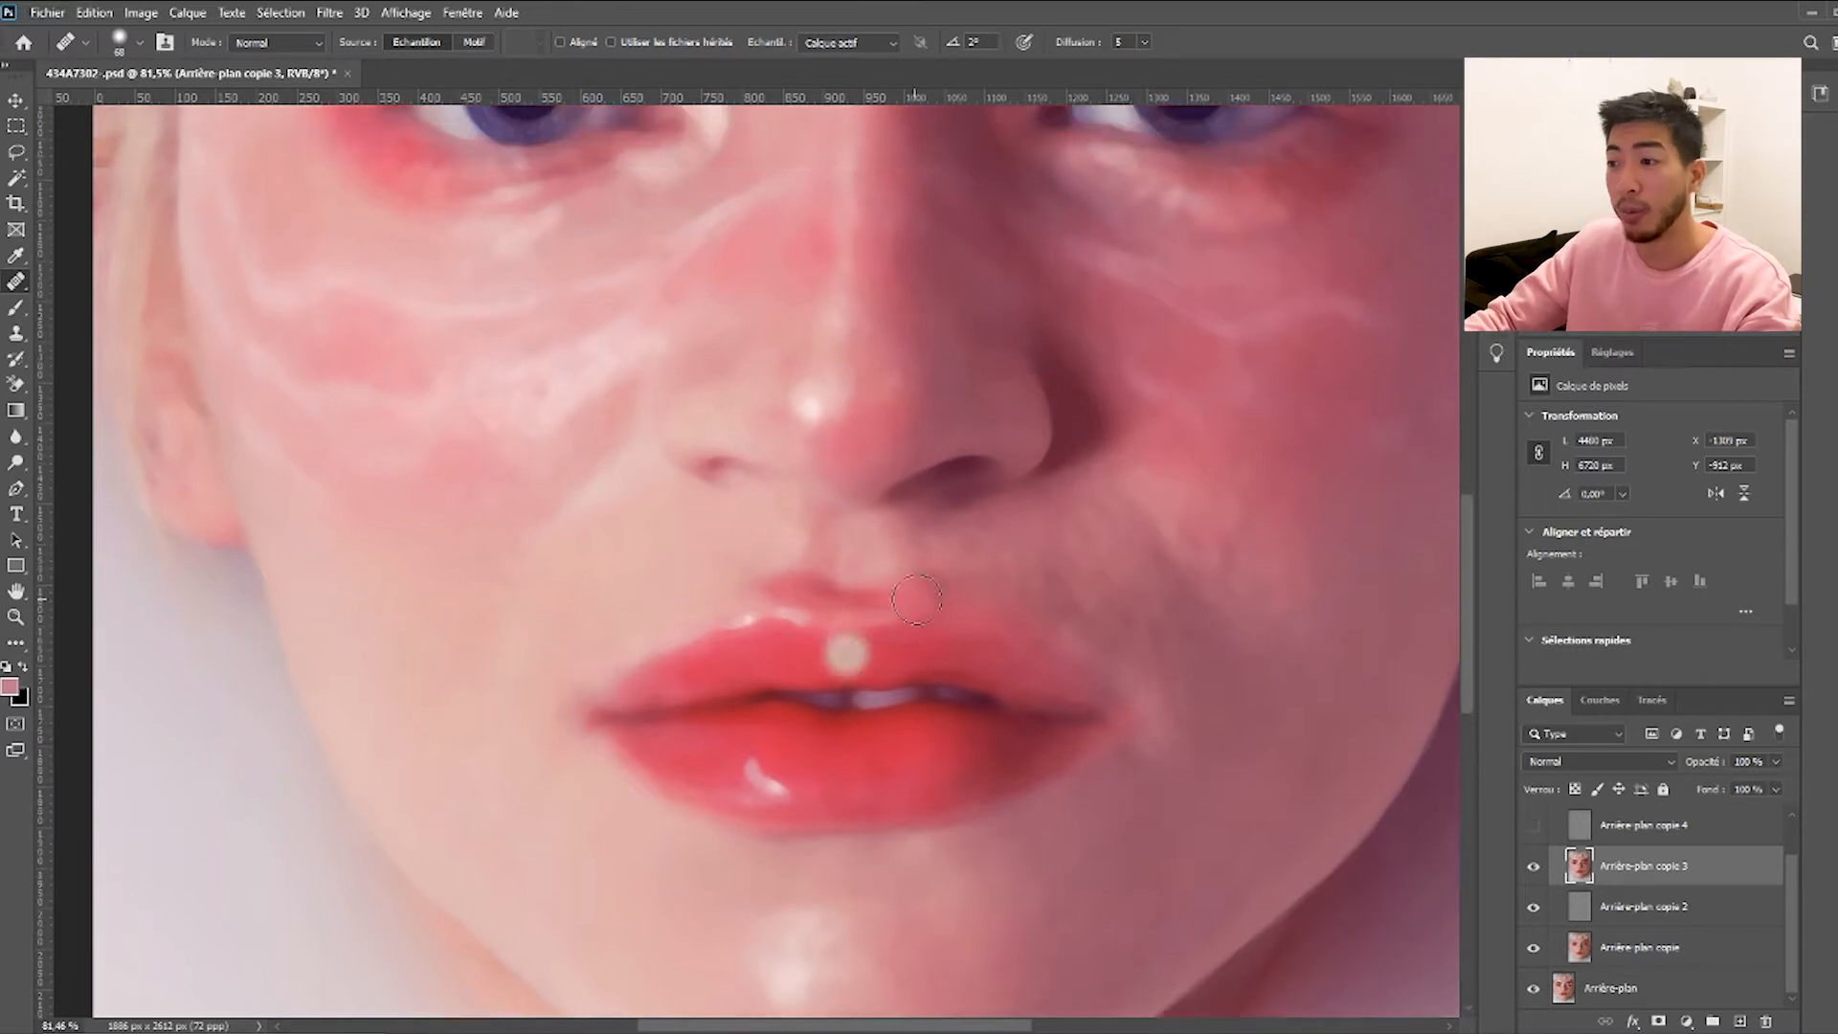
scroll(1272, 636, down, 2)
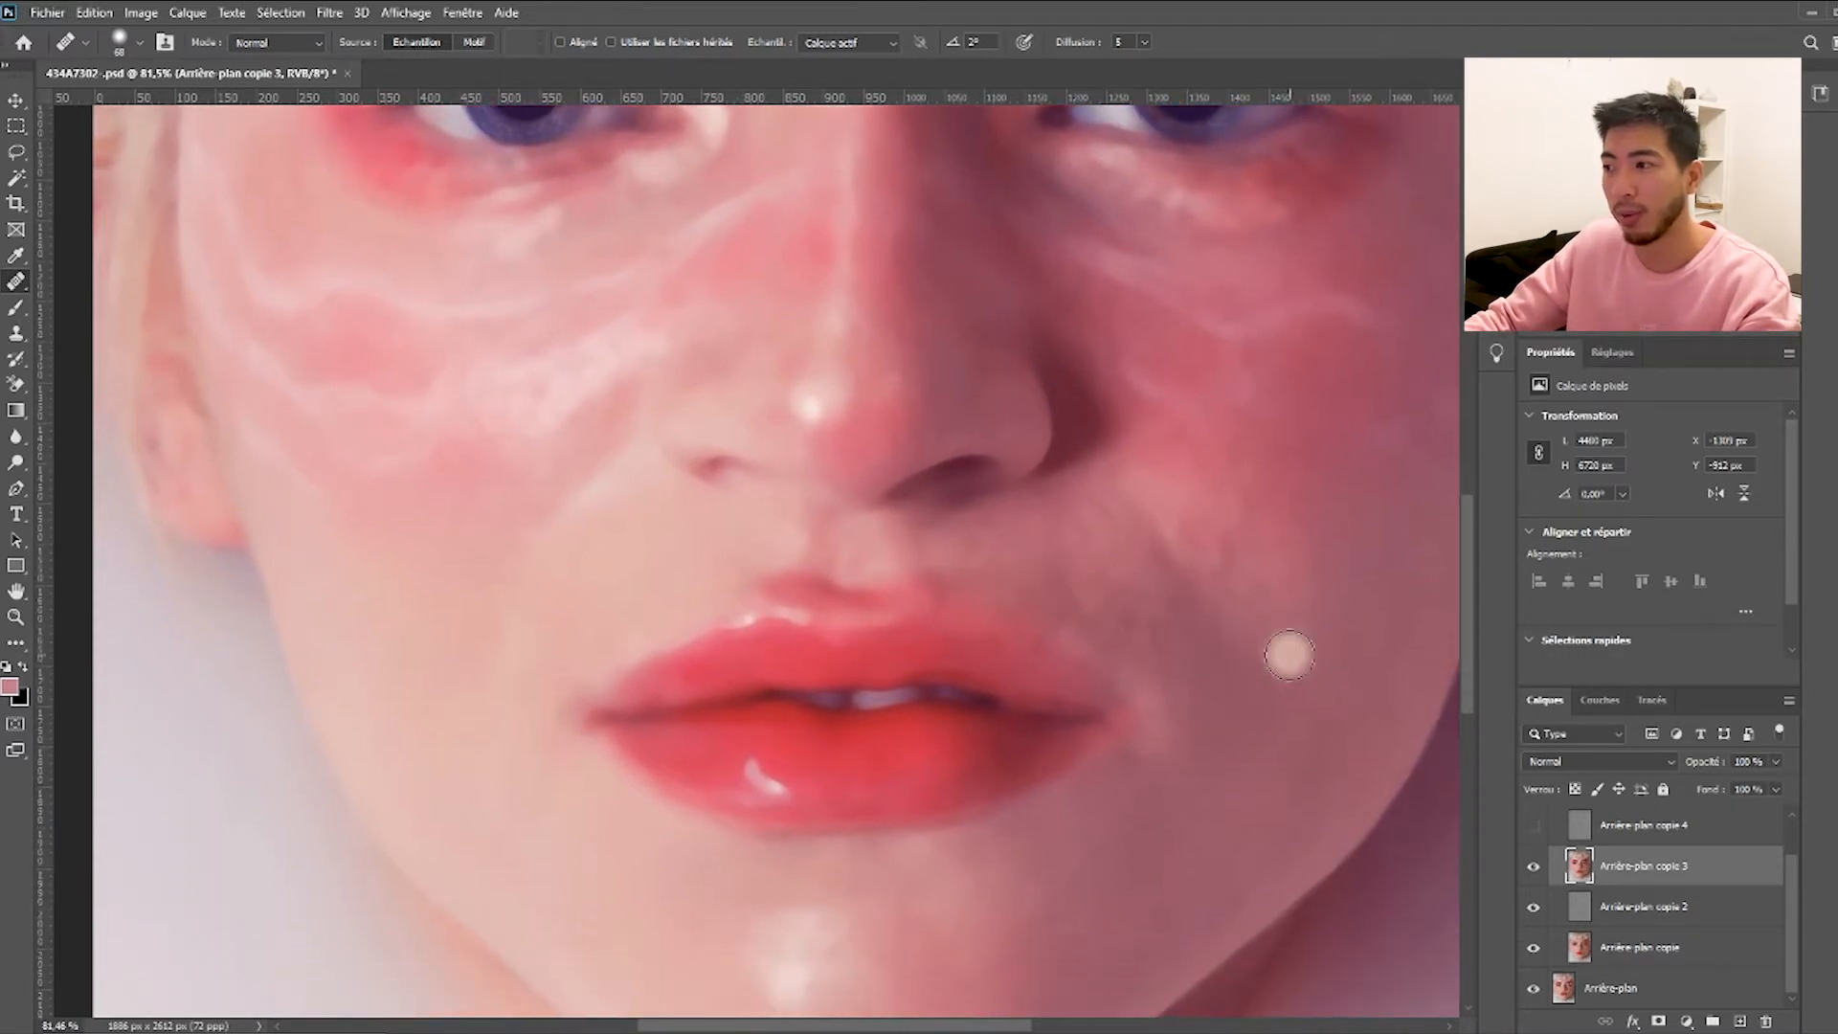
click(1202, 538)
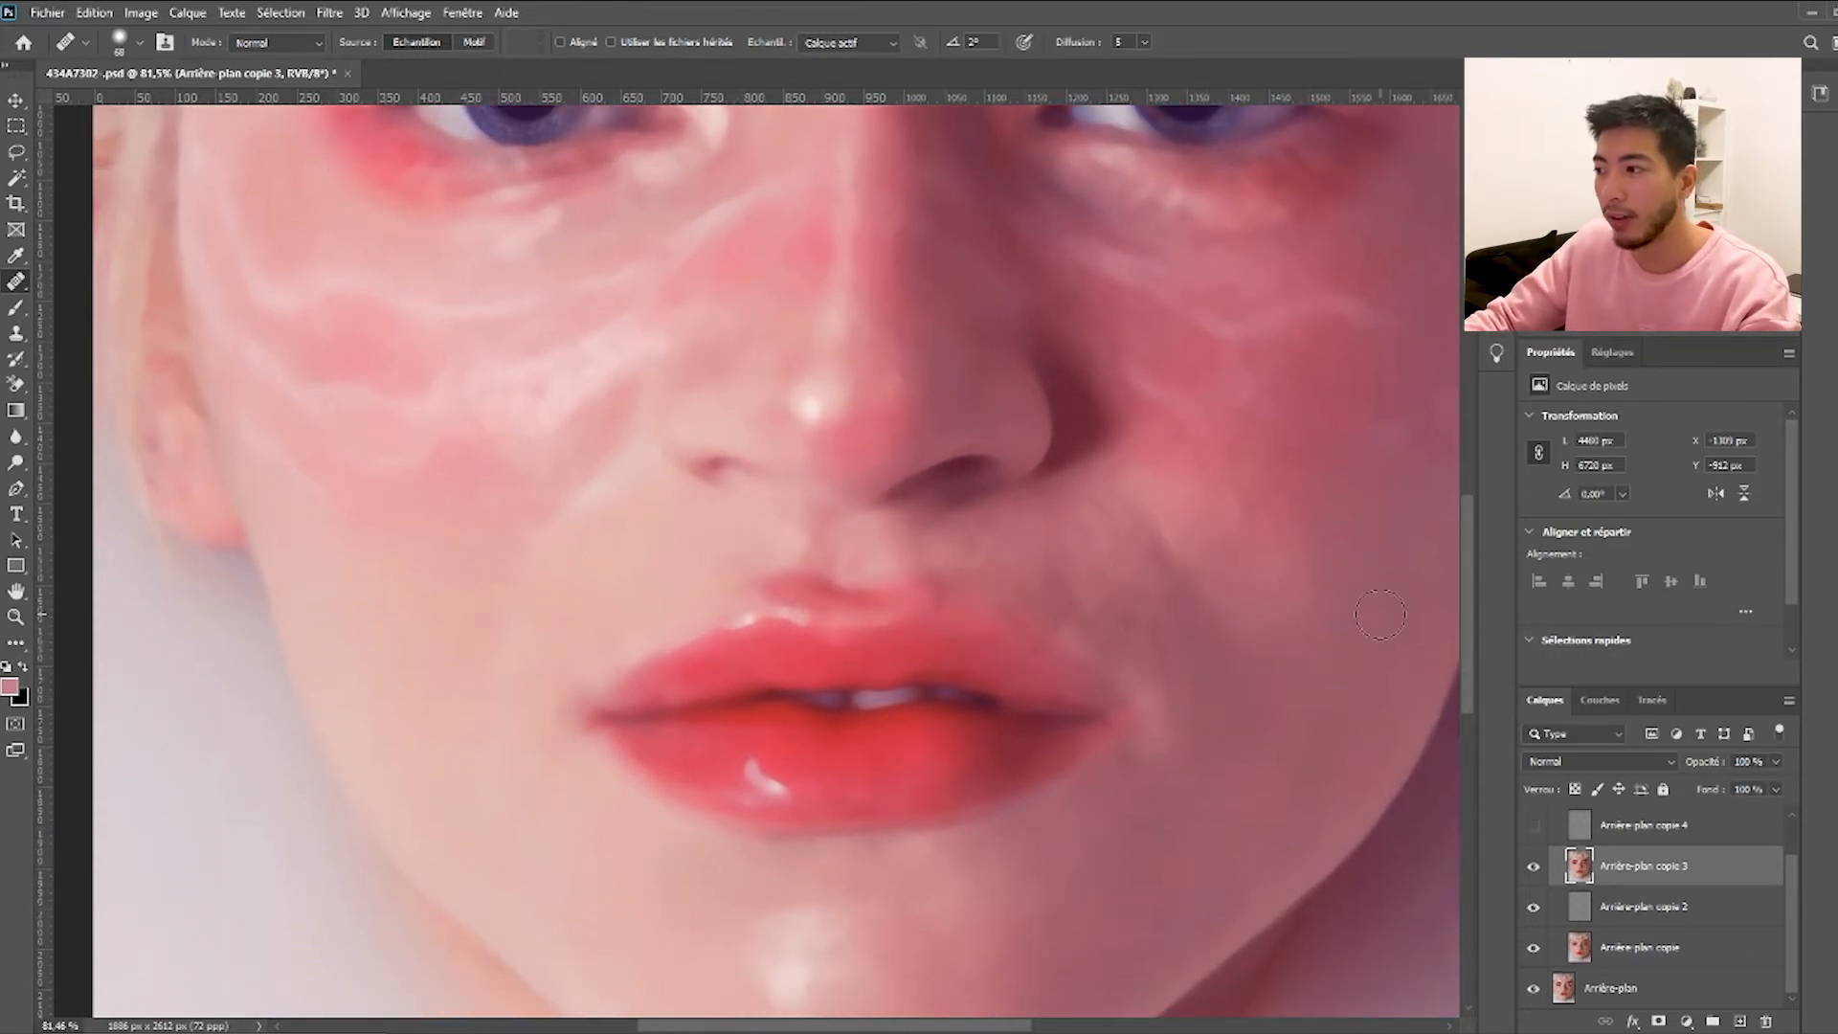
Heal the uneven patches on the shadowed cheek beside the mouth and resample clean skin for the chin.
scroll(1321, 732, down, 3)
click(1105, 464)
alt+click(1325, 586)
click(1243, 406)
scroll(1243, 406, up, 2)
scroll(1244, 406, down, 2)
scroll(849, 825, down, 4)
alt+click(838, 813)
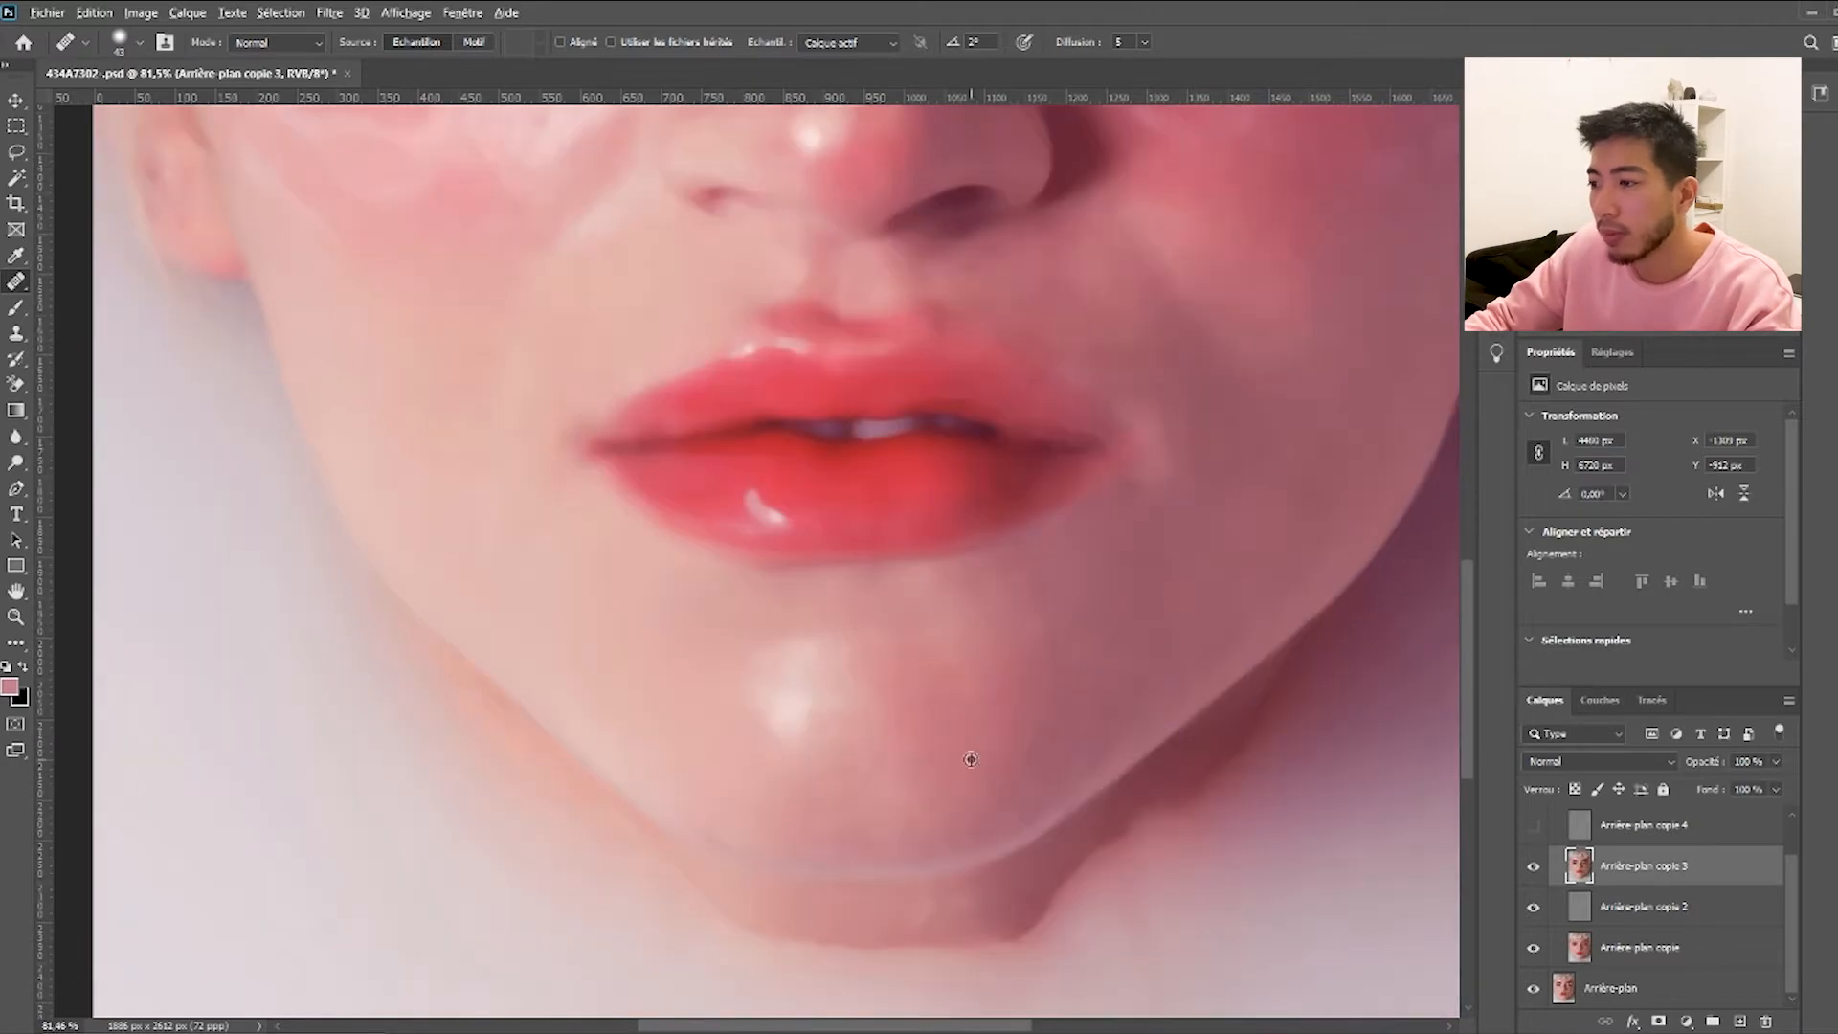
Heal the marks between the eyebrows and on the lower forehead using nearby sampled skin.
scroll(1011, 756, up, 15)
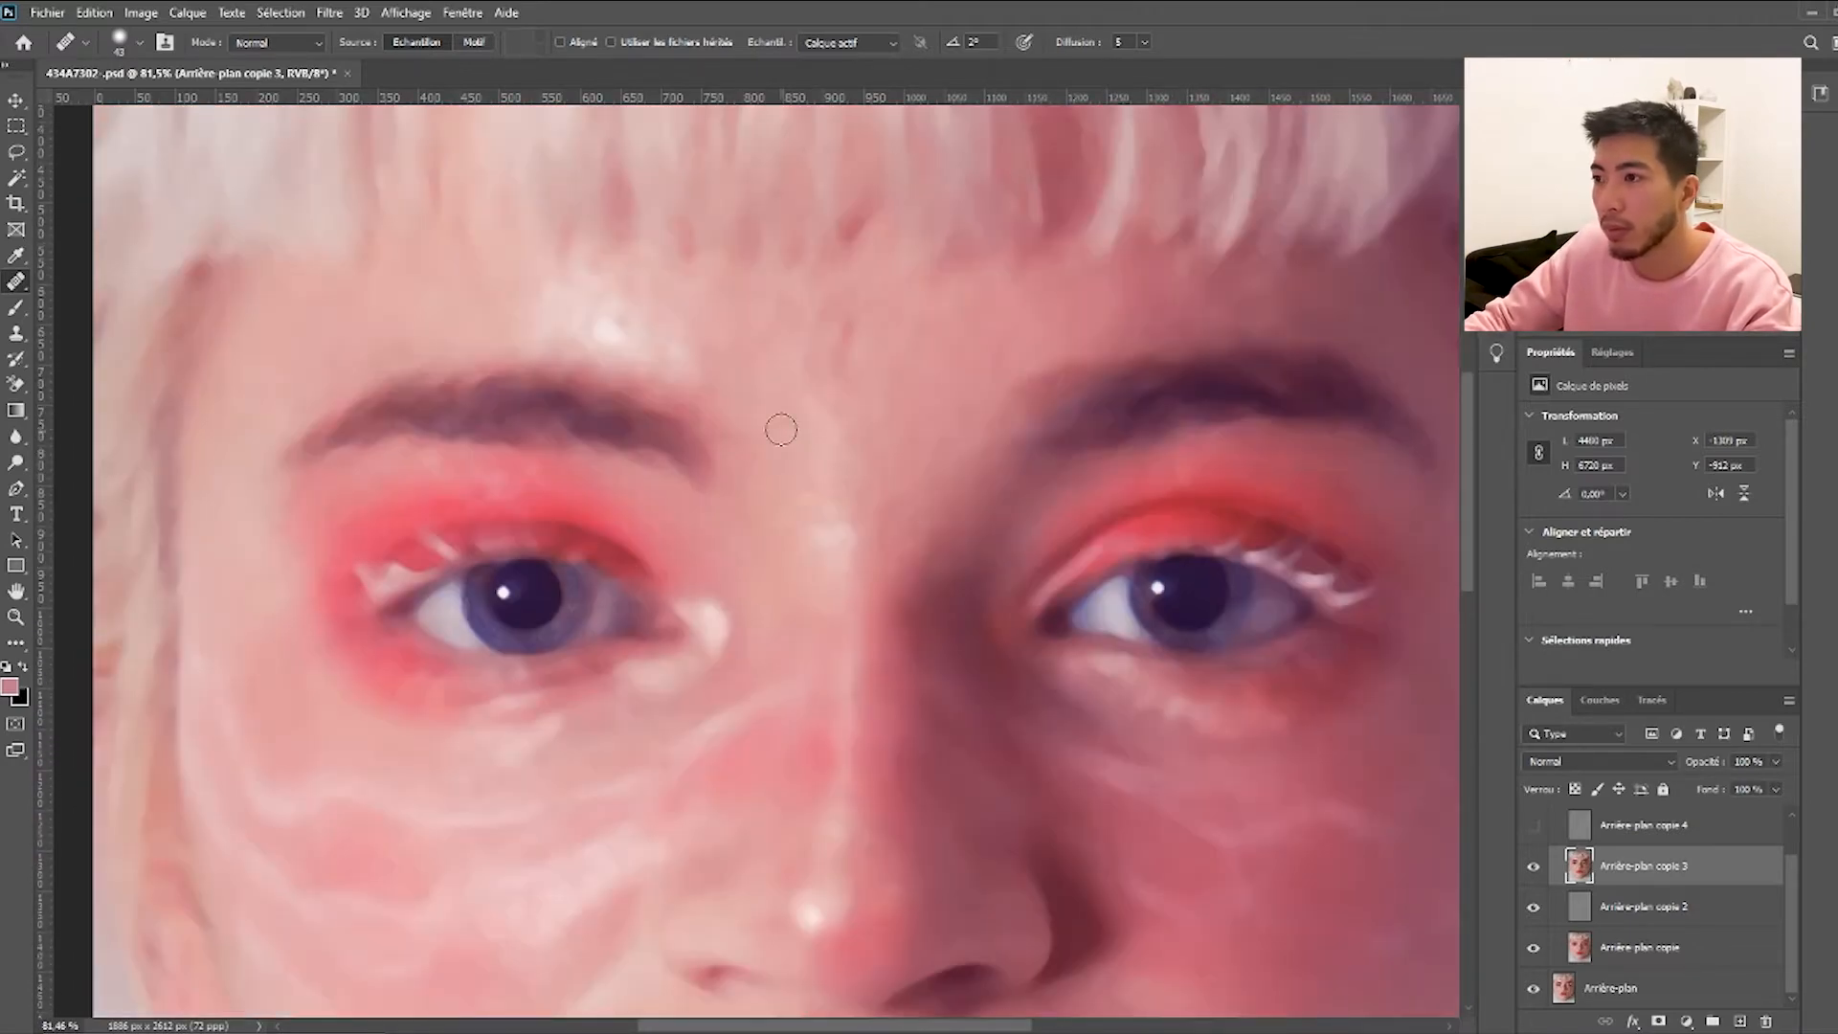
alt+click(811, 404)
click(842, 346)
alt+click(891, 449)
click(865, 449)
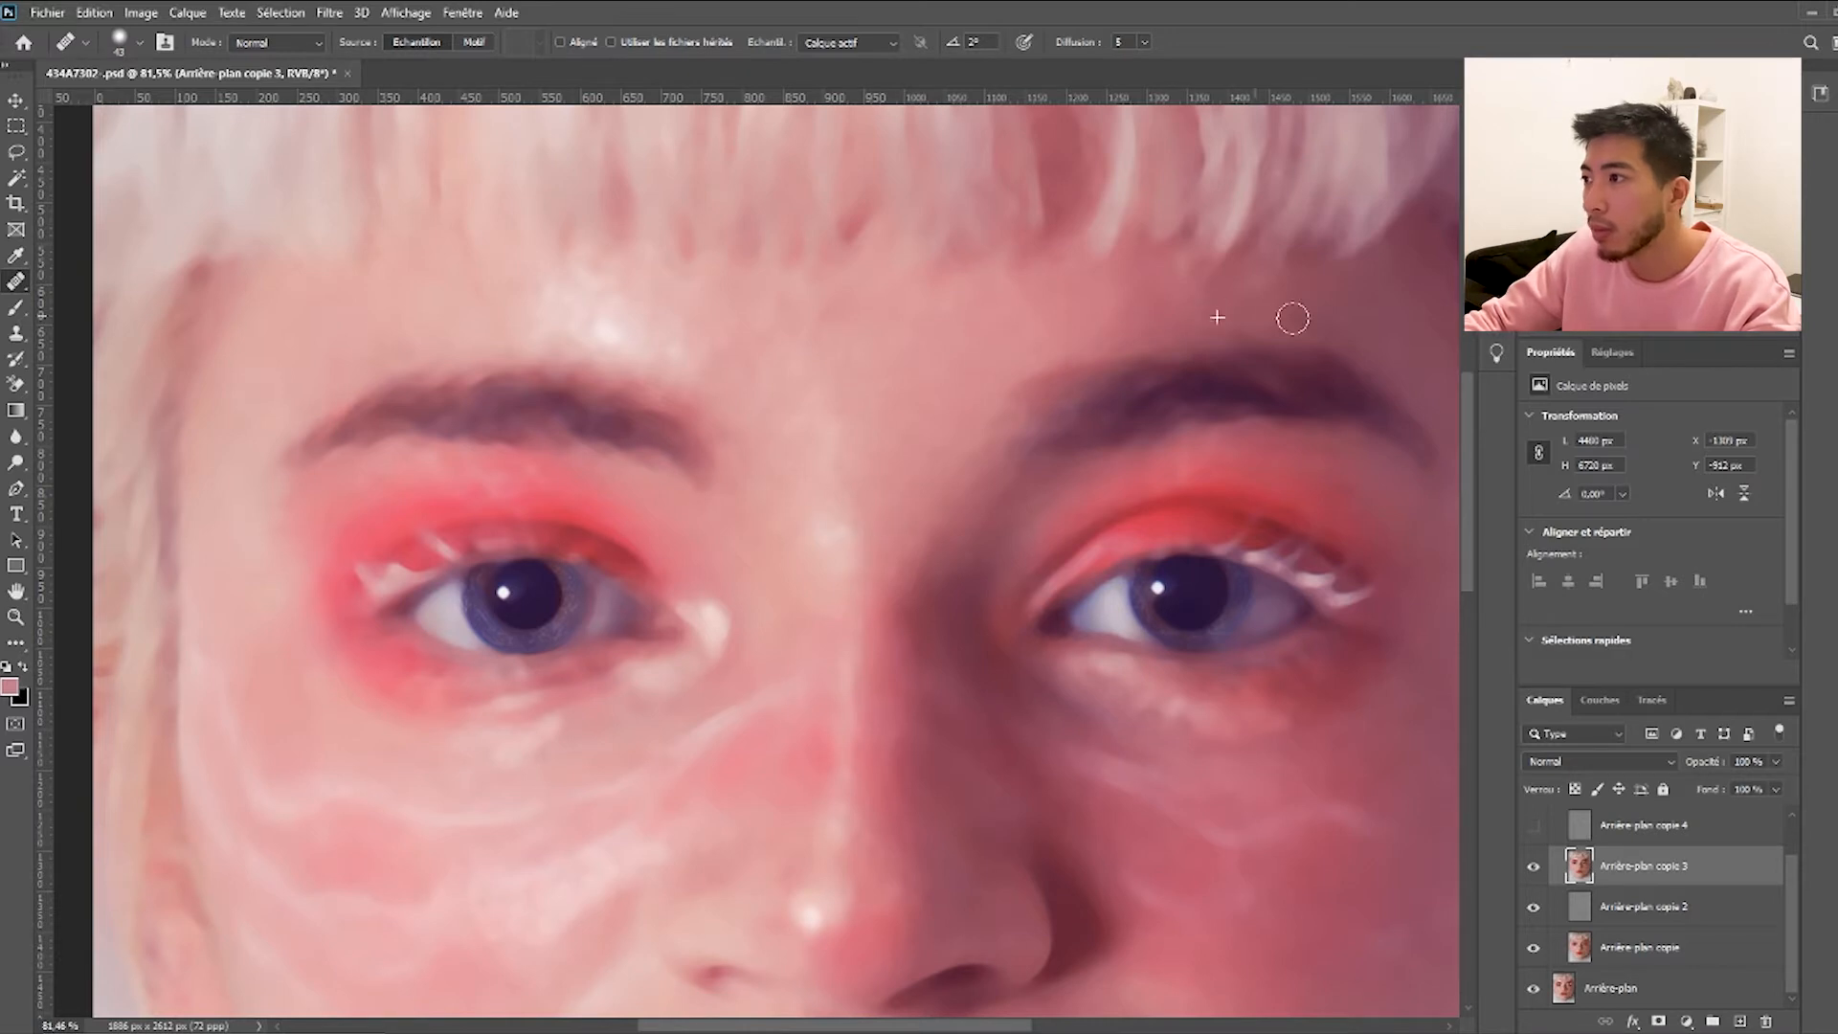
Move the Arrière-plan copie layer directly above Arrière-plan copie 2 in the layer stack.
scroll(1245, 517, down, 8)
scroll(1283, 593, right, 6)
scroll(1196, 489, up, 5)
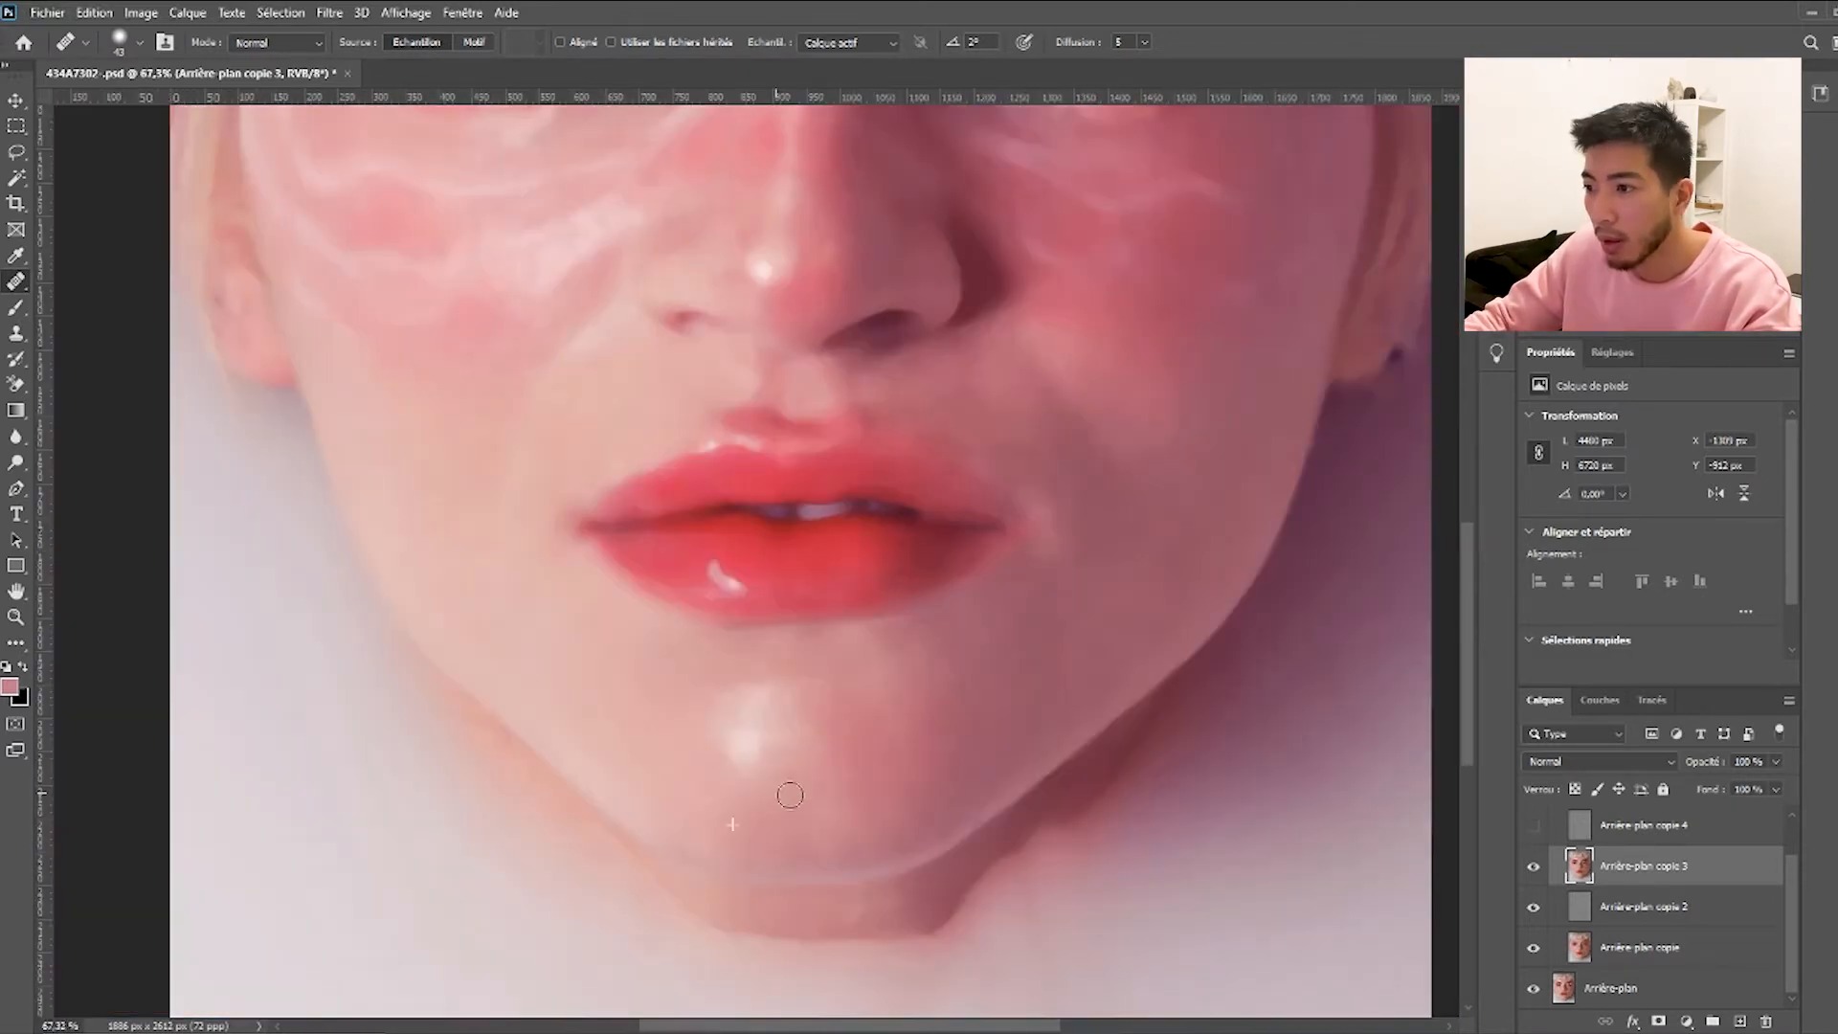
scroll(726, 756, up, 2)
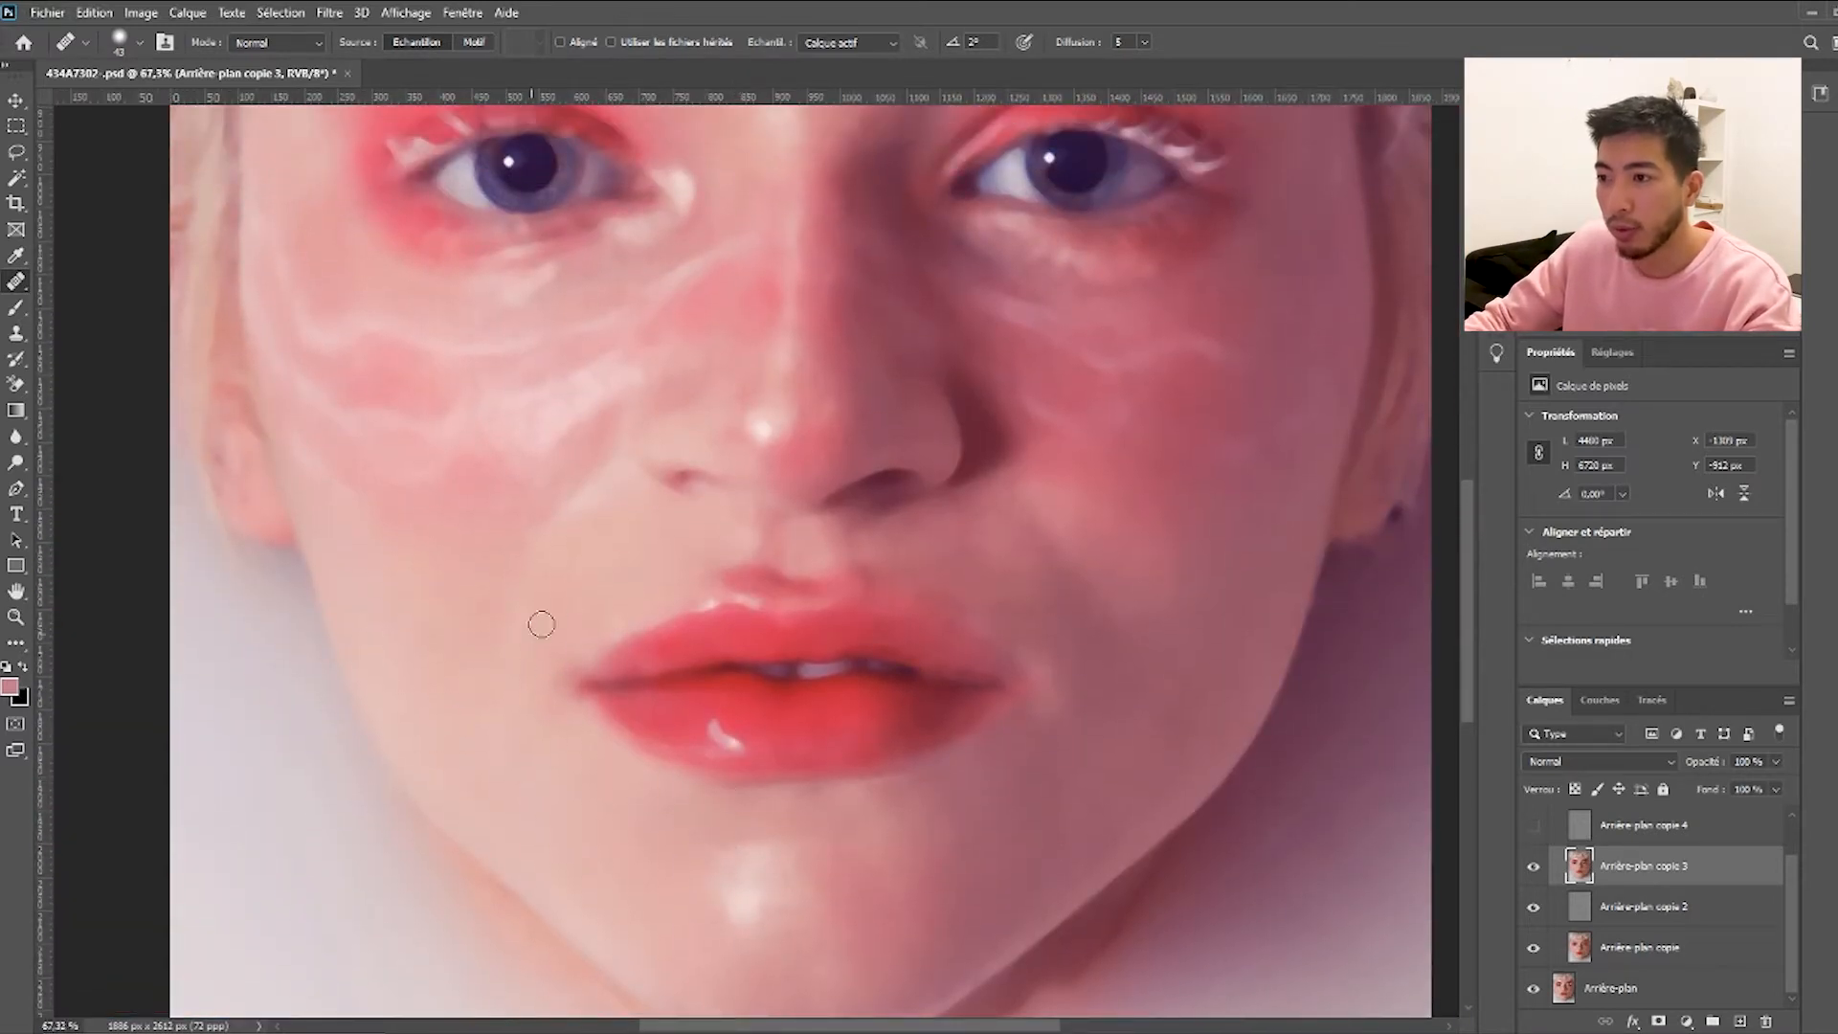
scroll(1028, 739, down, 1)
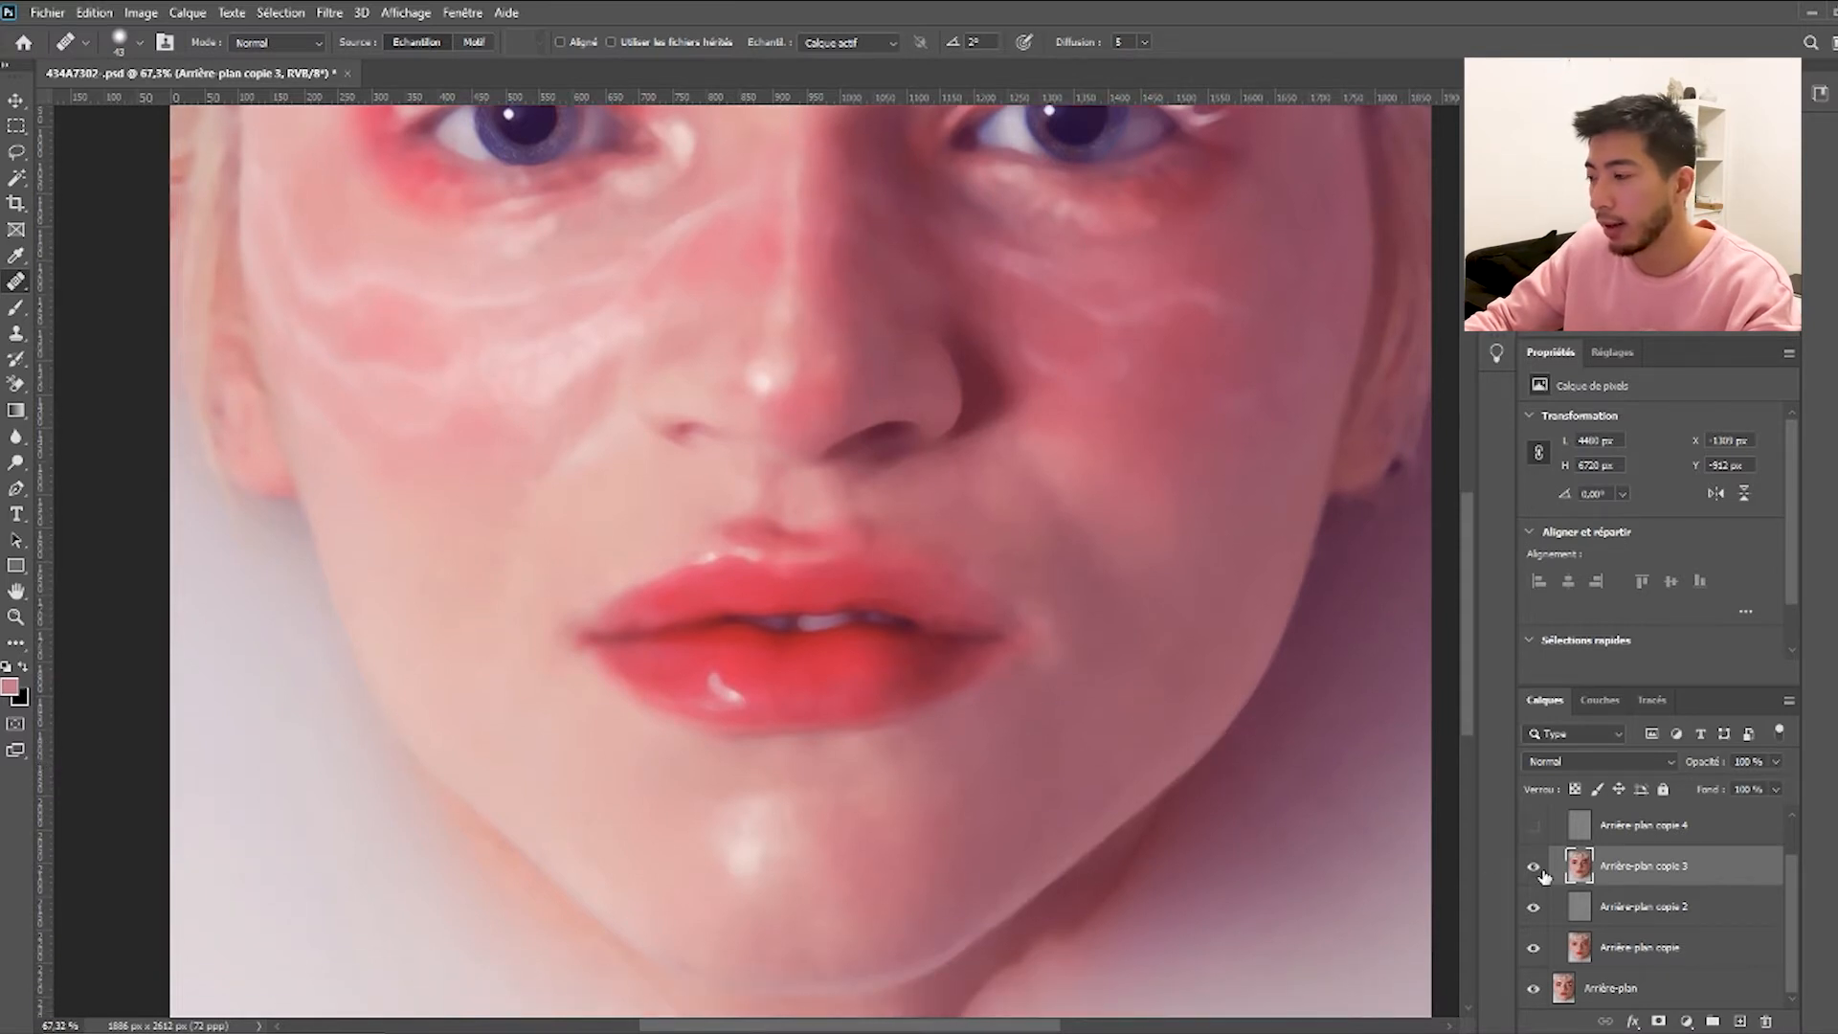
drag(1631, 943, 1533, 877)
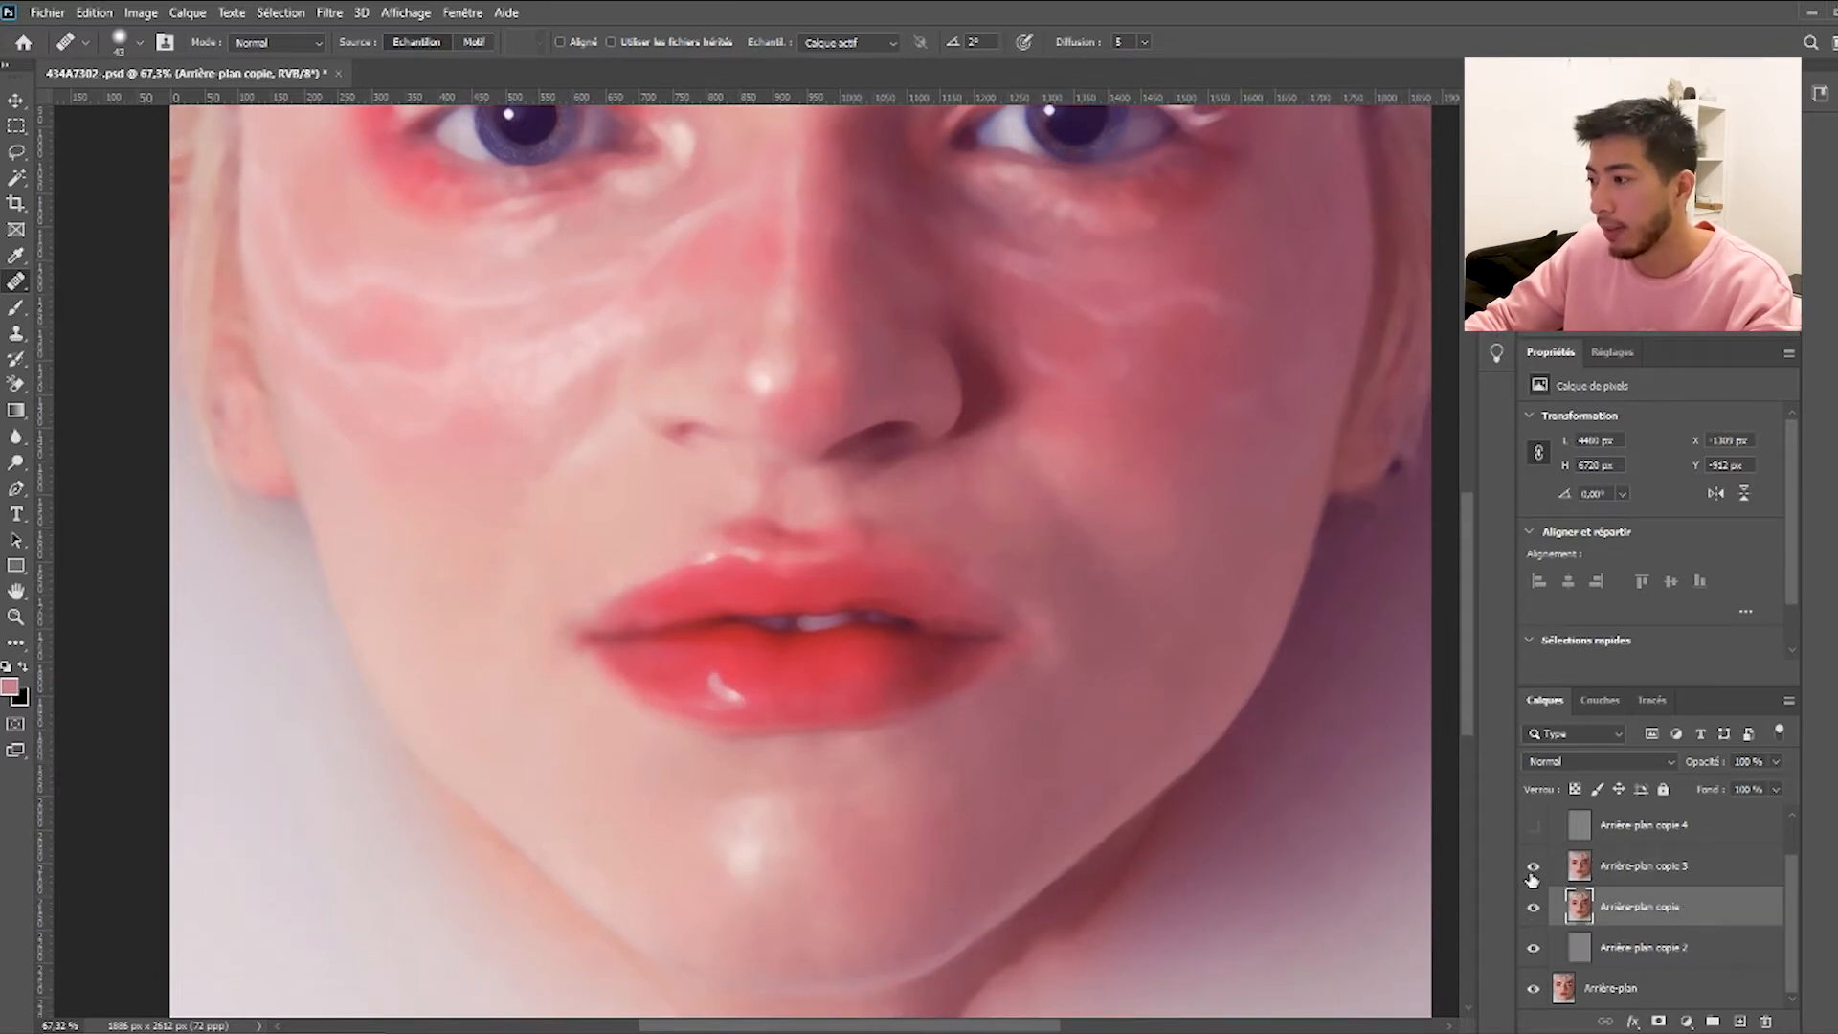
scroll(1215, 766, down, 3)
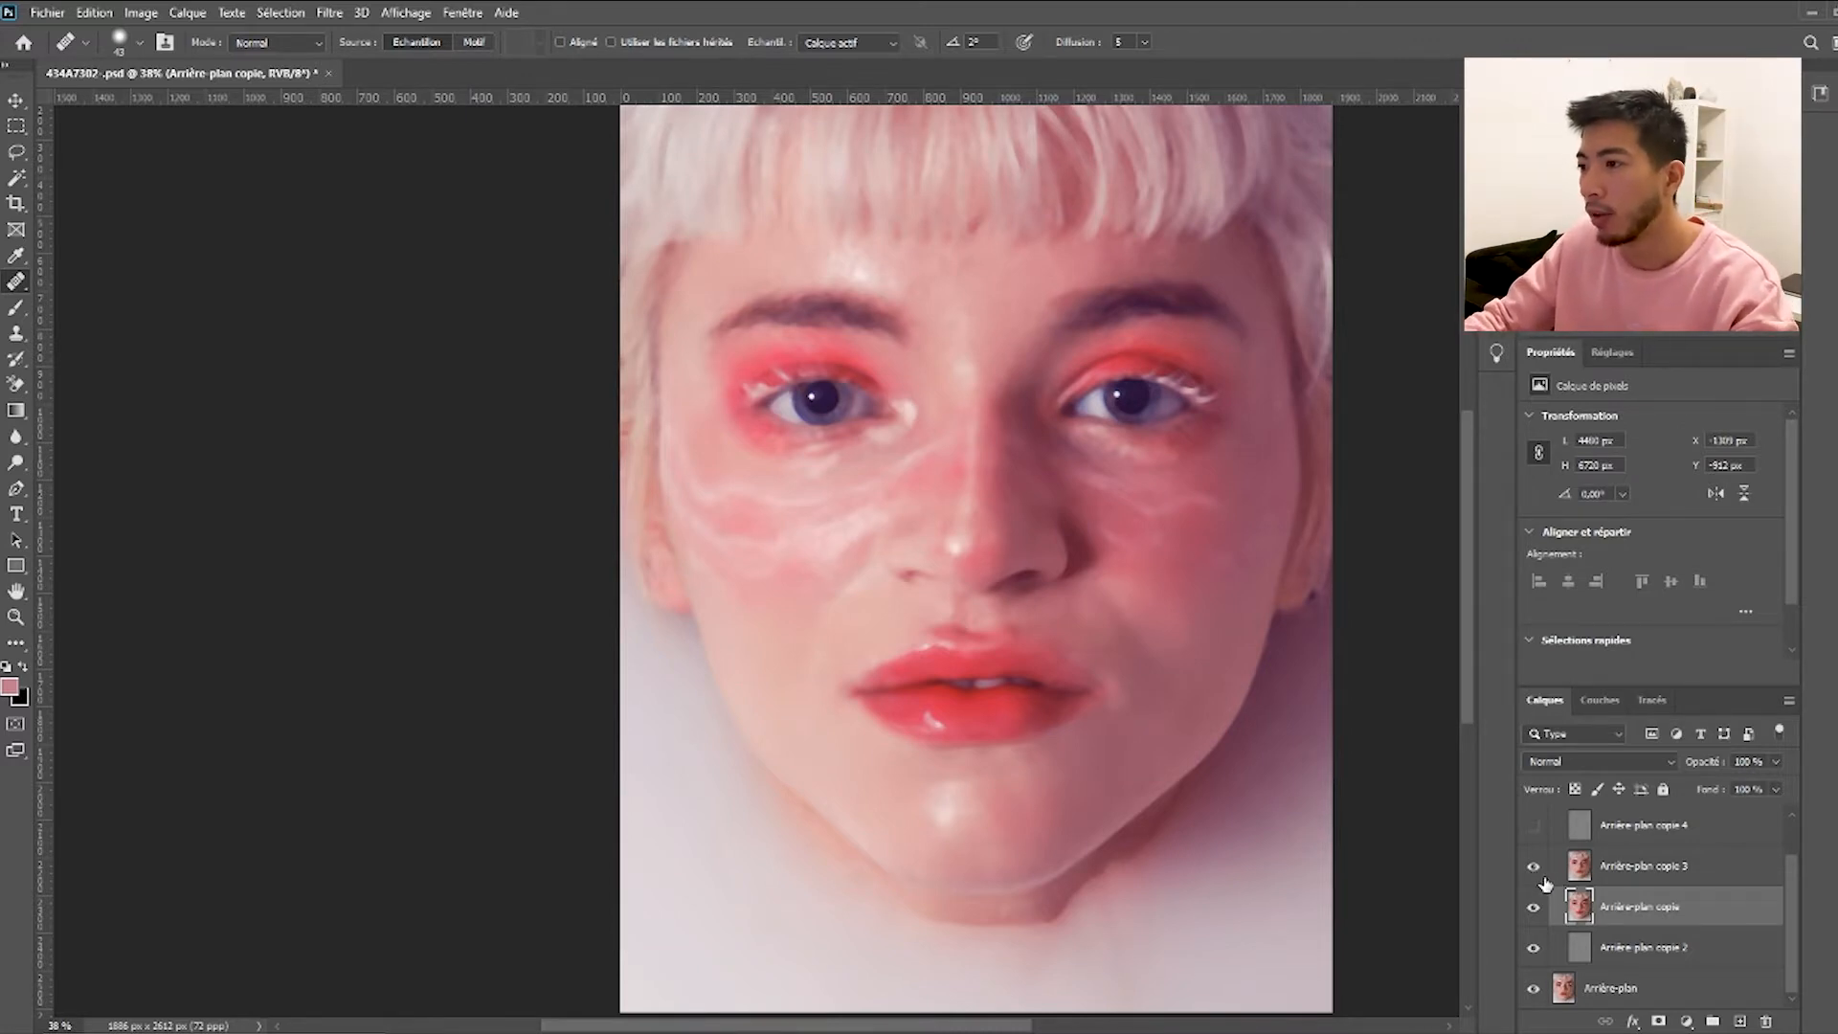
Select Arrière-plan copie 3 and lasso the brighter lower cheek beside the mouth, about 477 × 379 px.
click(1608, 871)
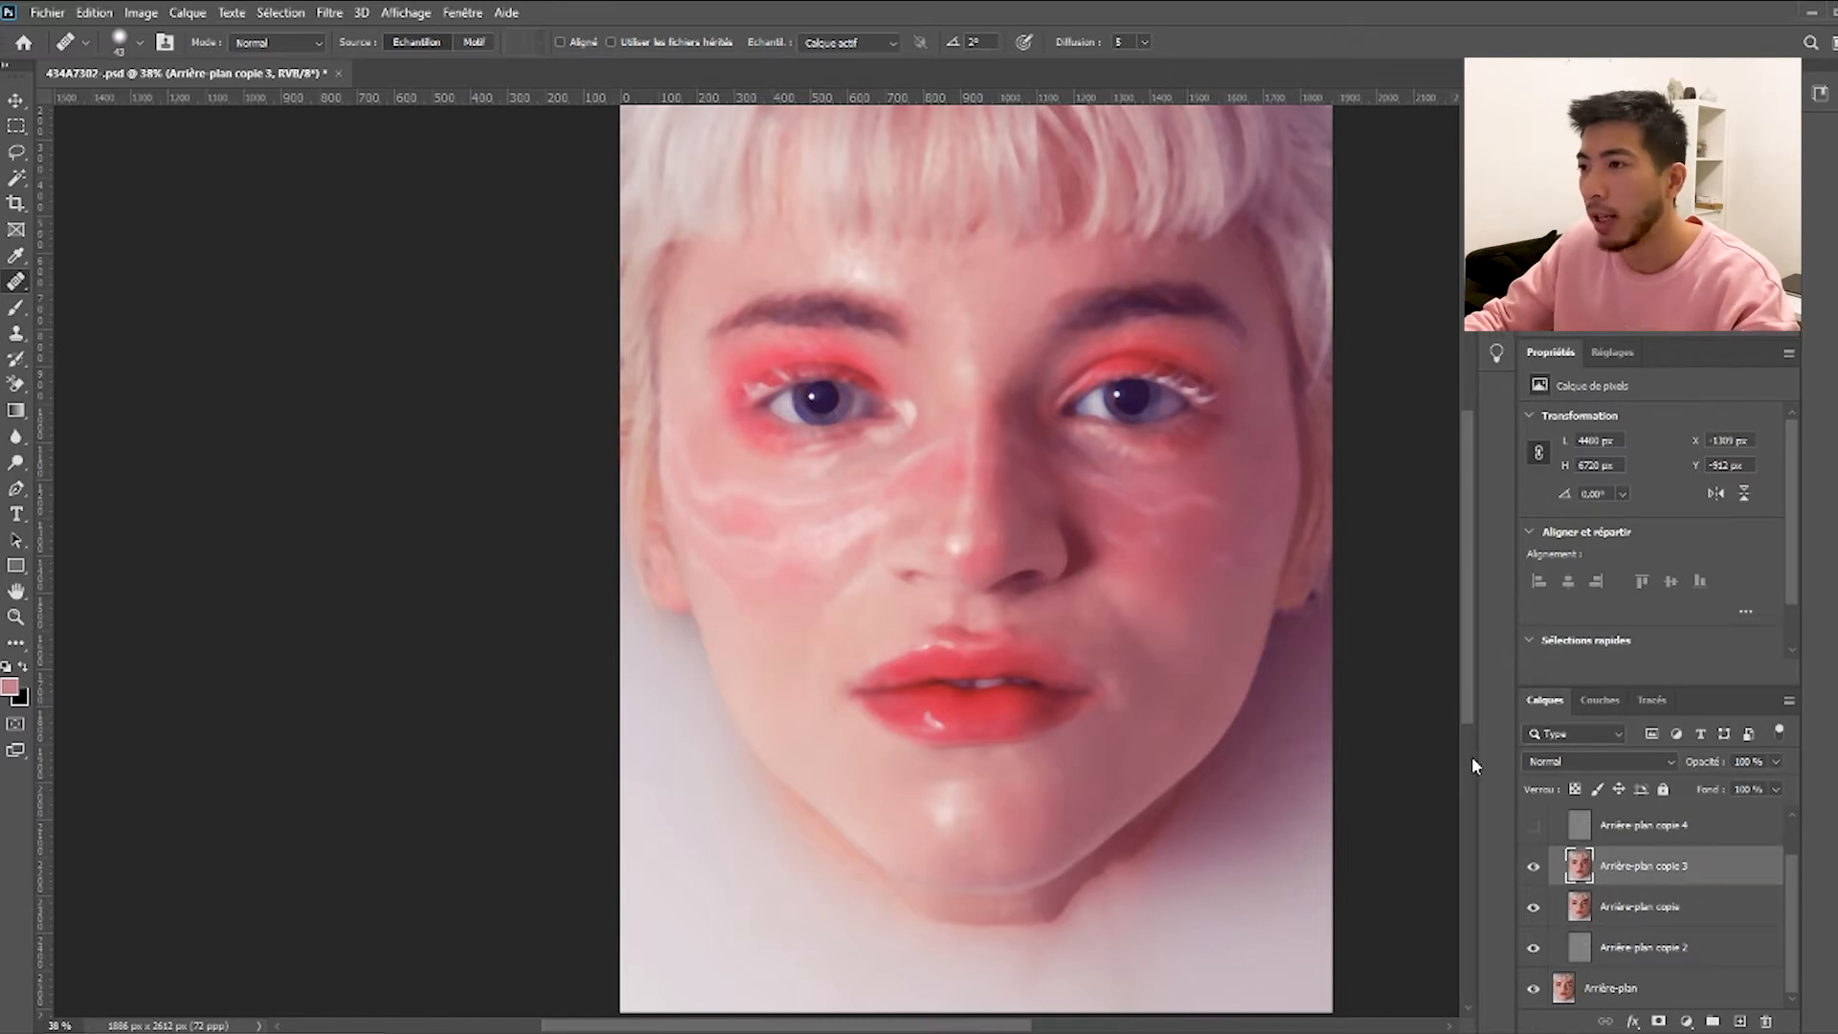
right_click(16, 151)
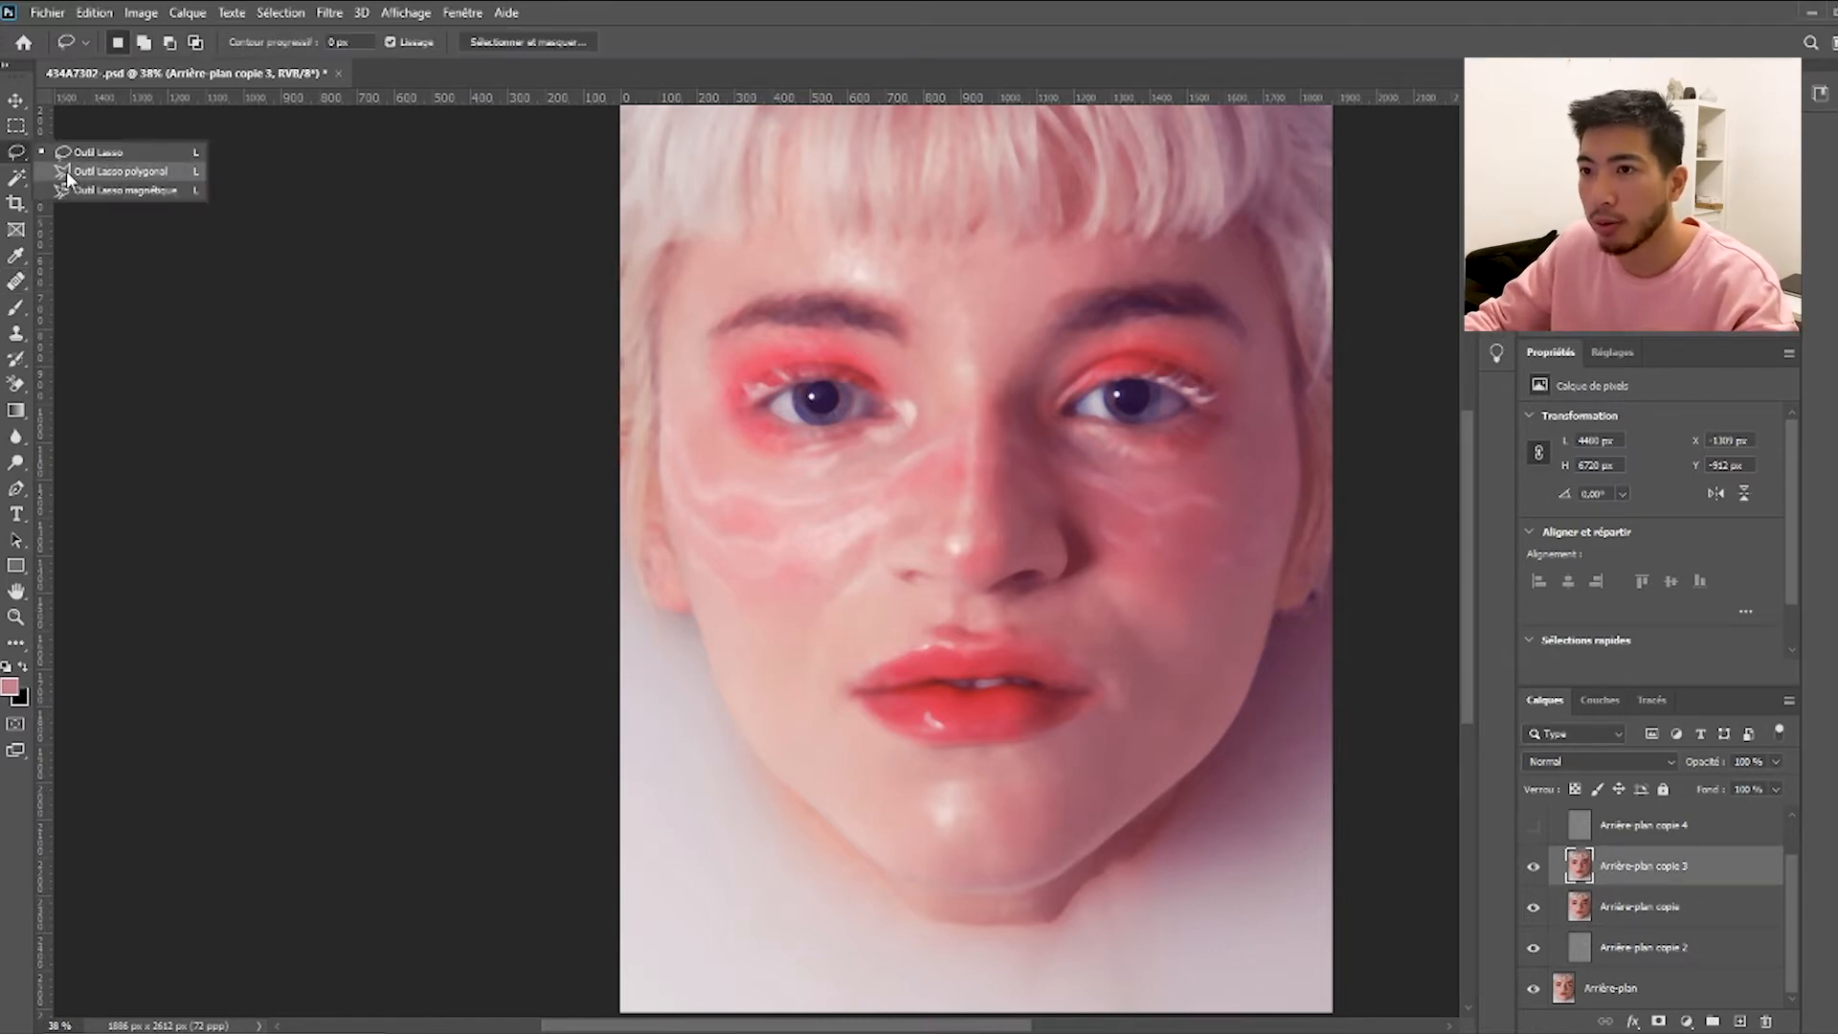
click(96, 153)
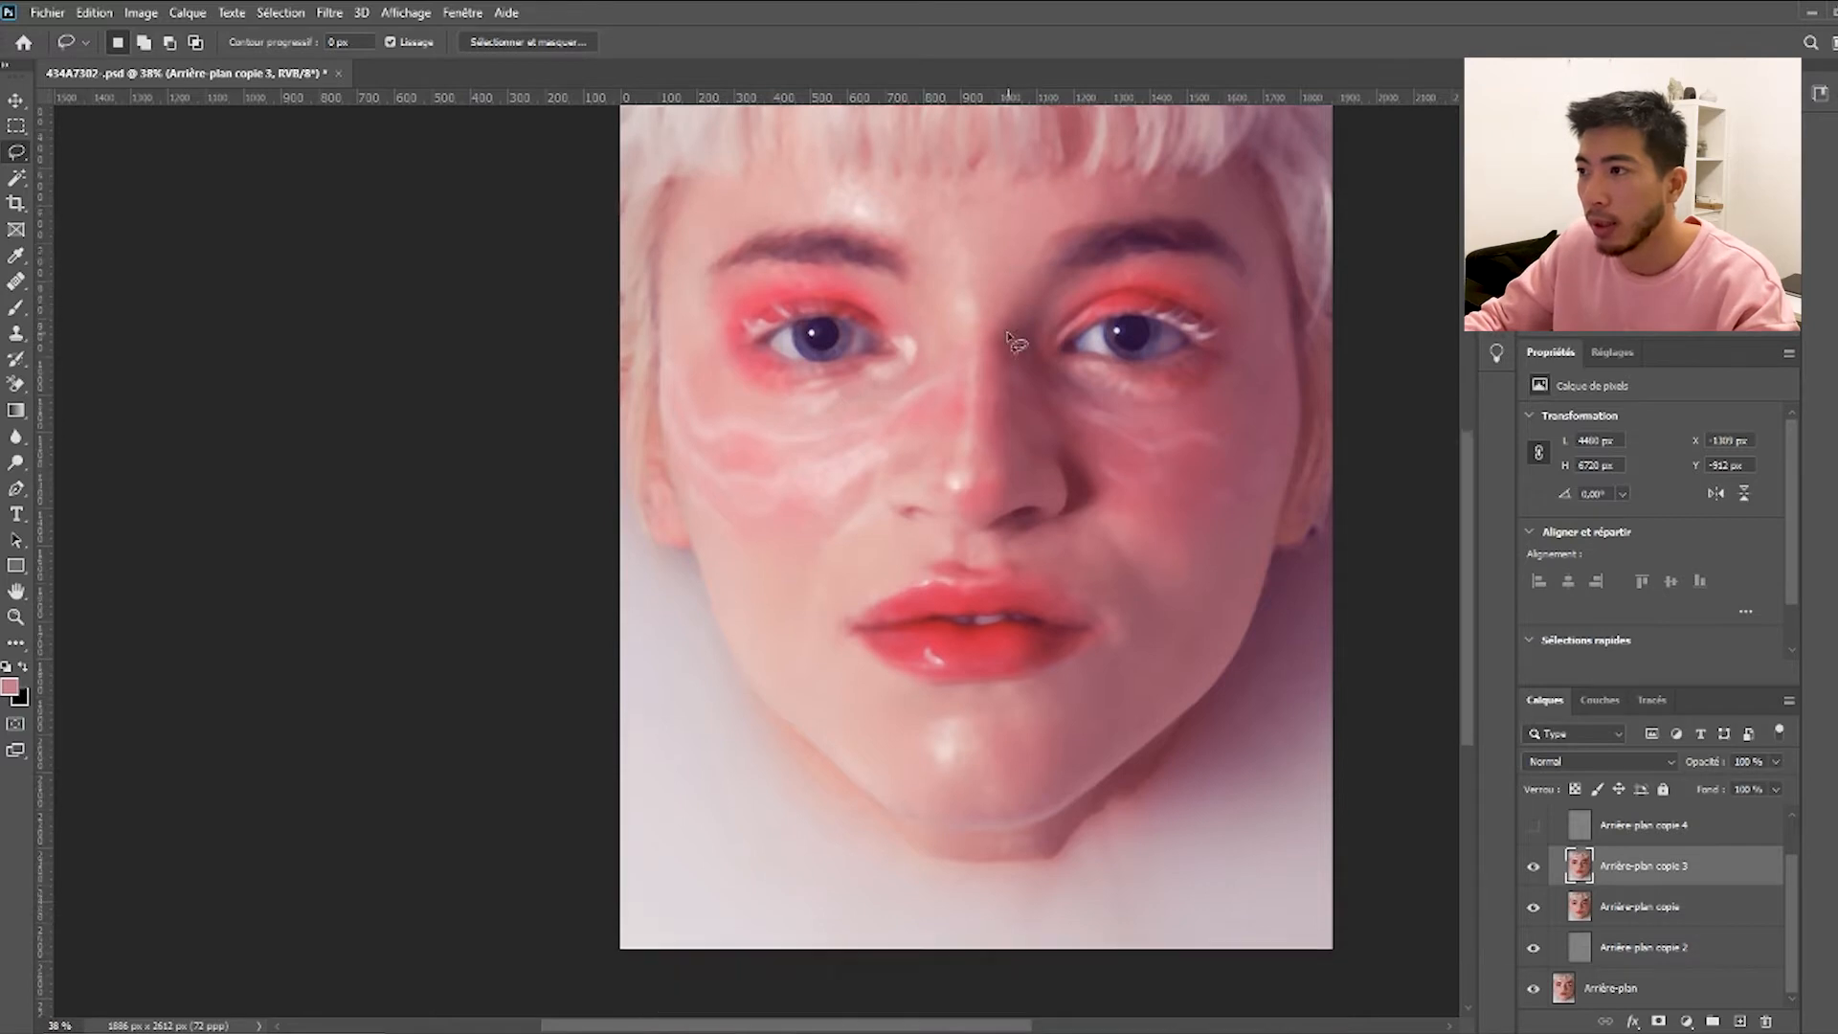
scroll(976, 316, right, 3)
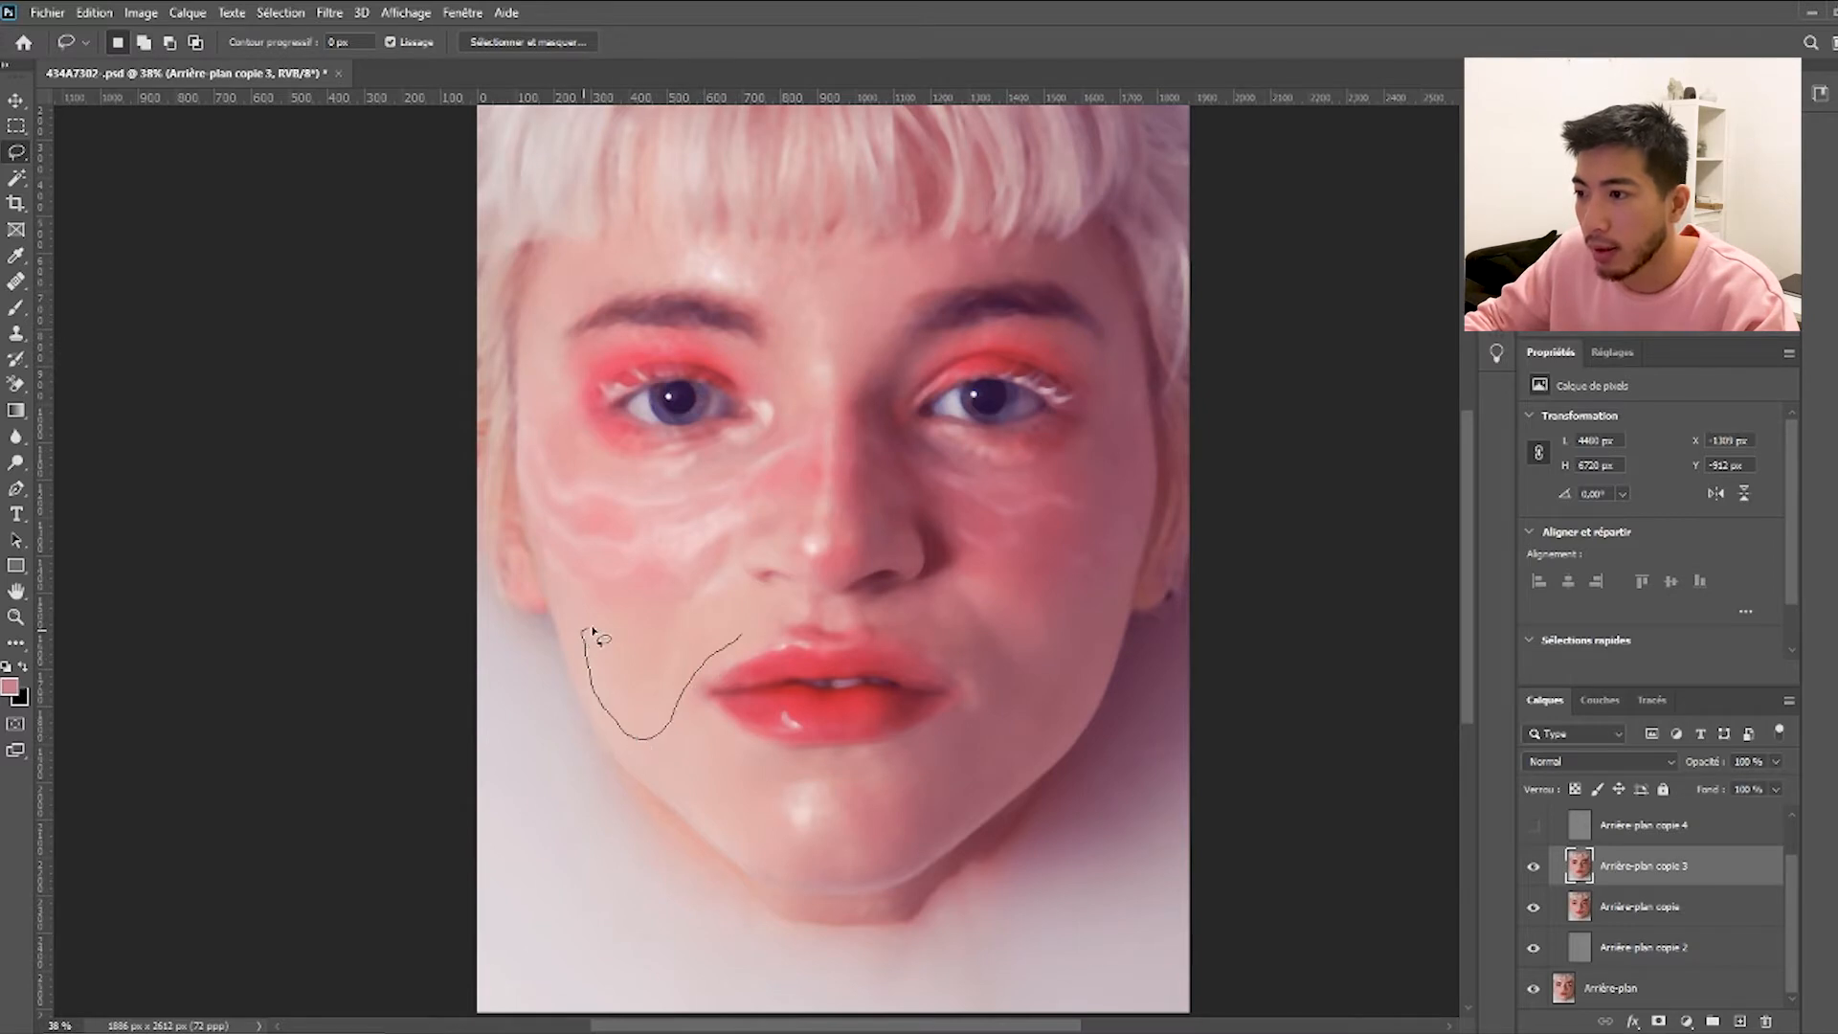
drag(729, 639, 735, 649)
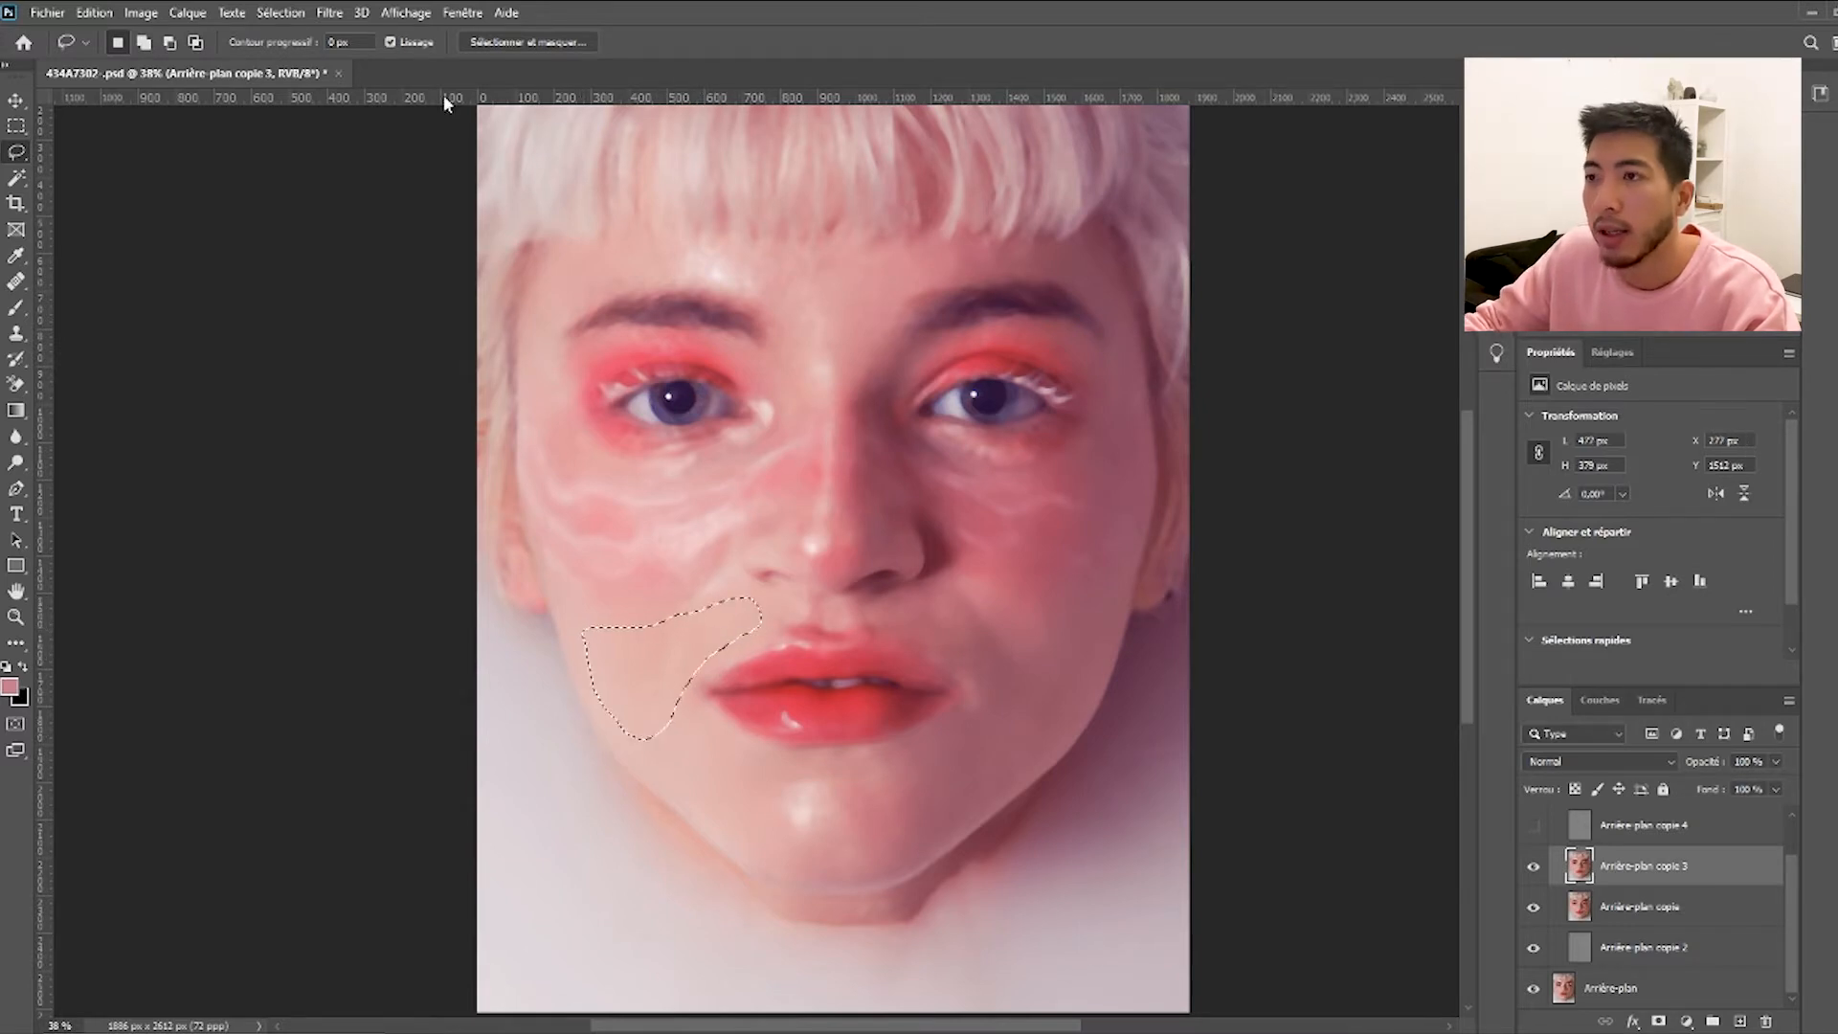
Smooth the selected cheek area with the Médiane filter at a 26-pixel radius and deselect it.
click(329, 13)
mouse_move(383, 237)
click(627, 293)
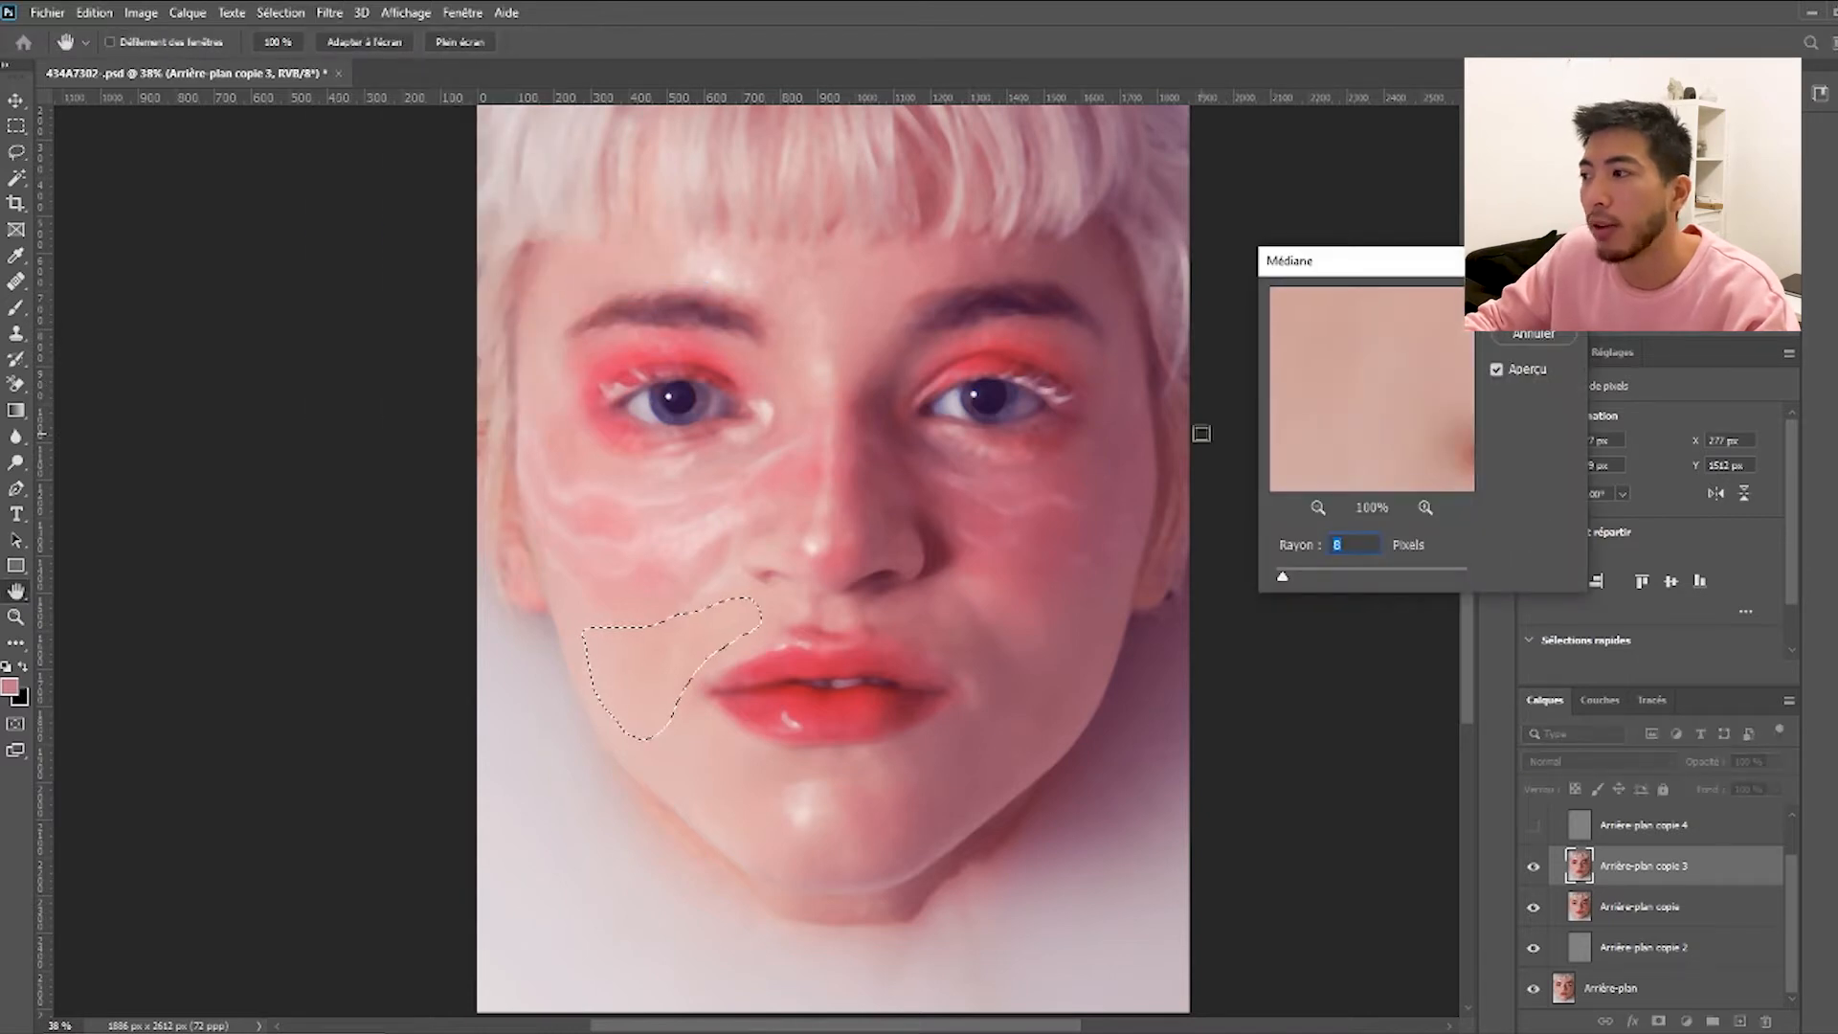
drag(1283, 576, 1290, 579)
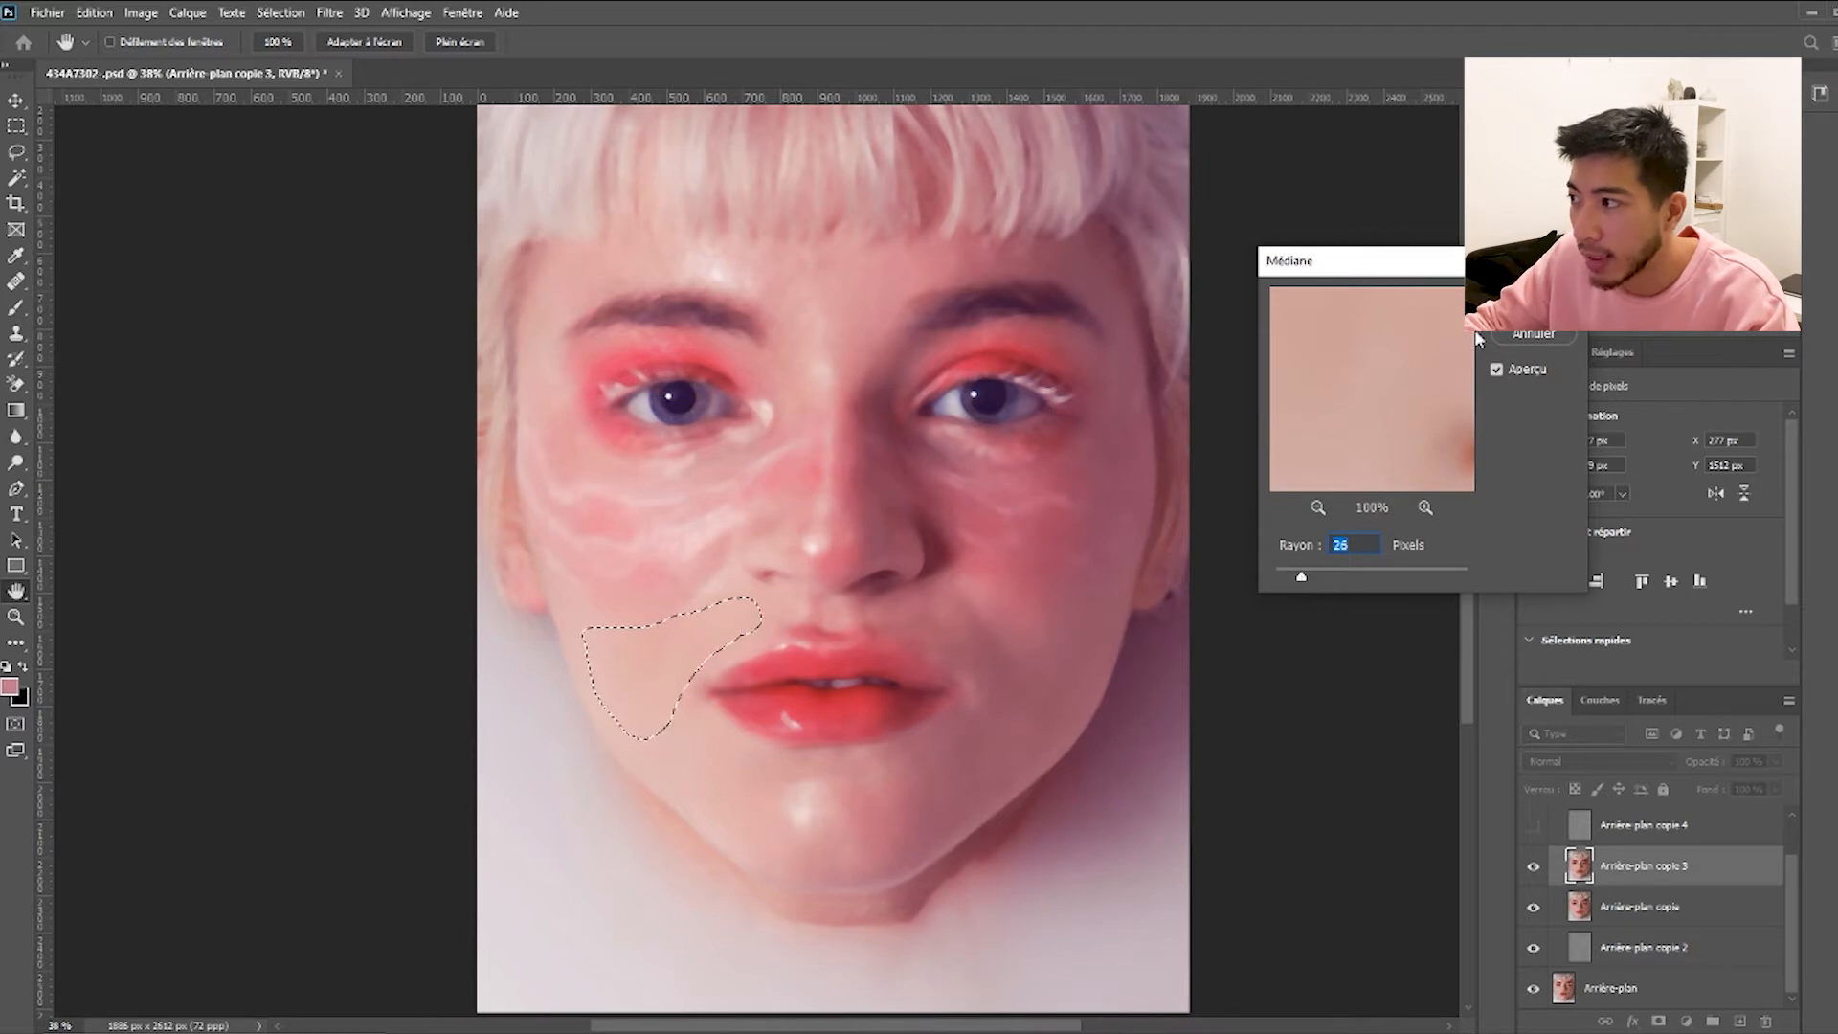
key(Return)
key(ctrl+d)
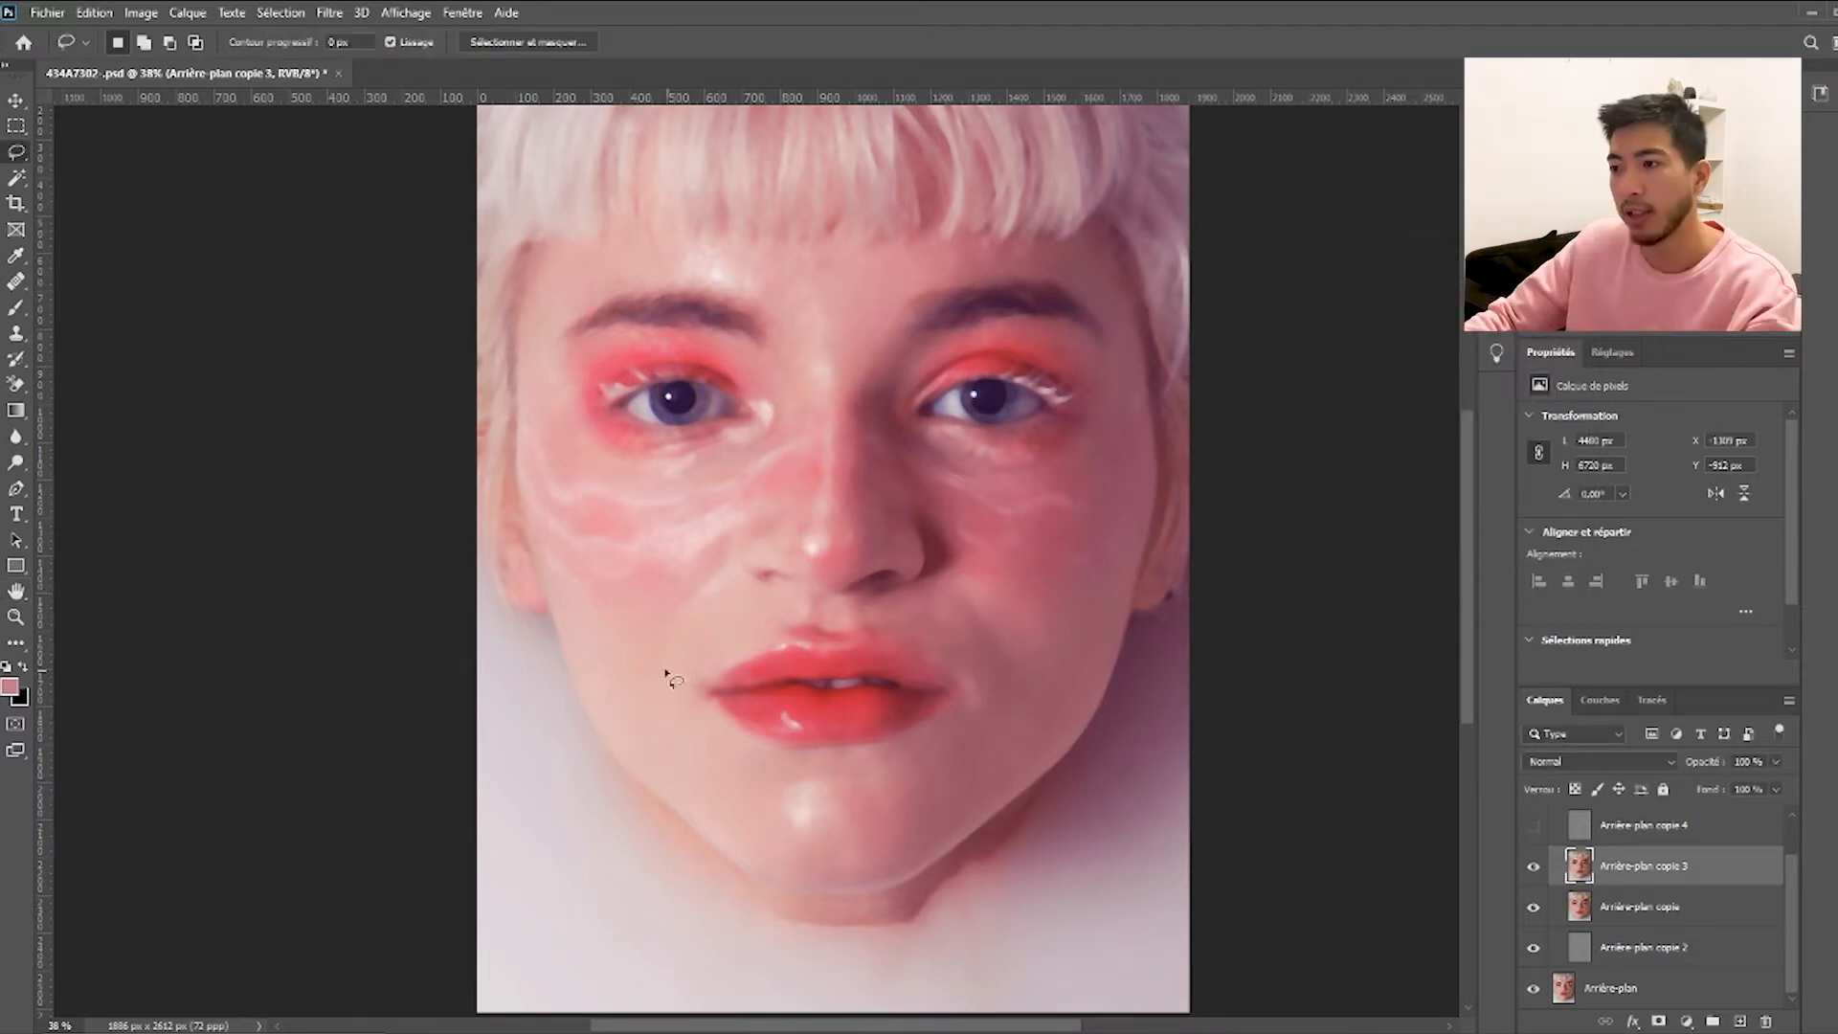
Lasso the chin and the shadowed side of the jaw, reapply the Médiane filter and deselect.
drag(690, 780, 693, 777)
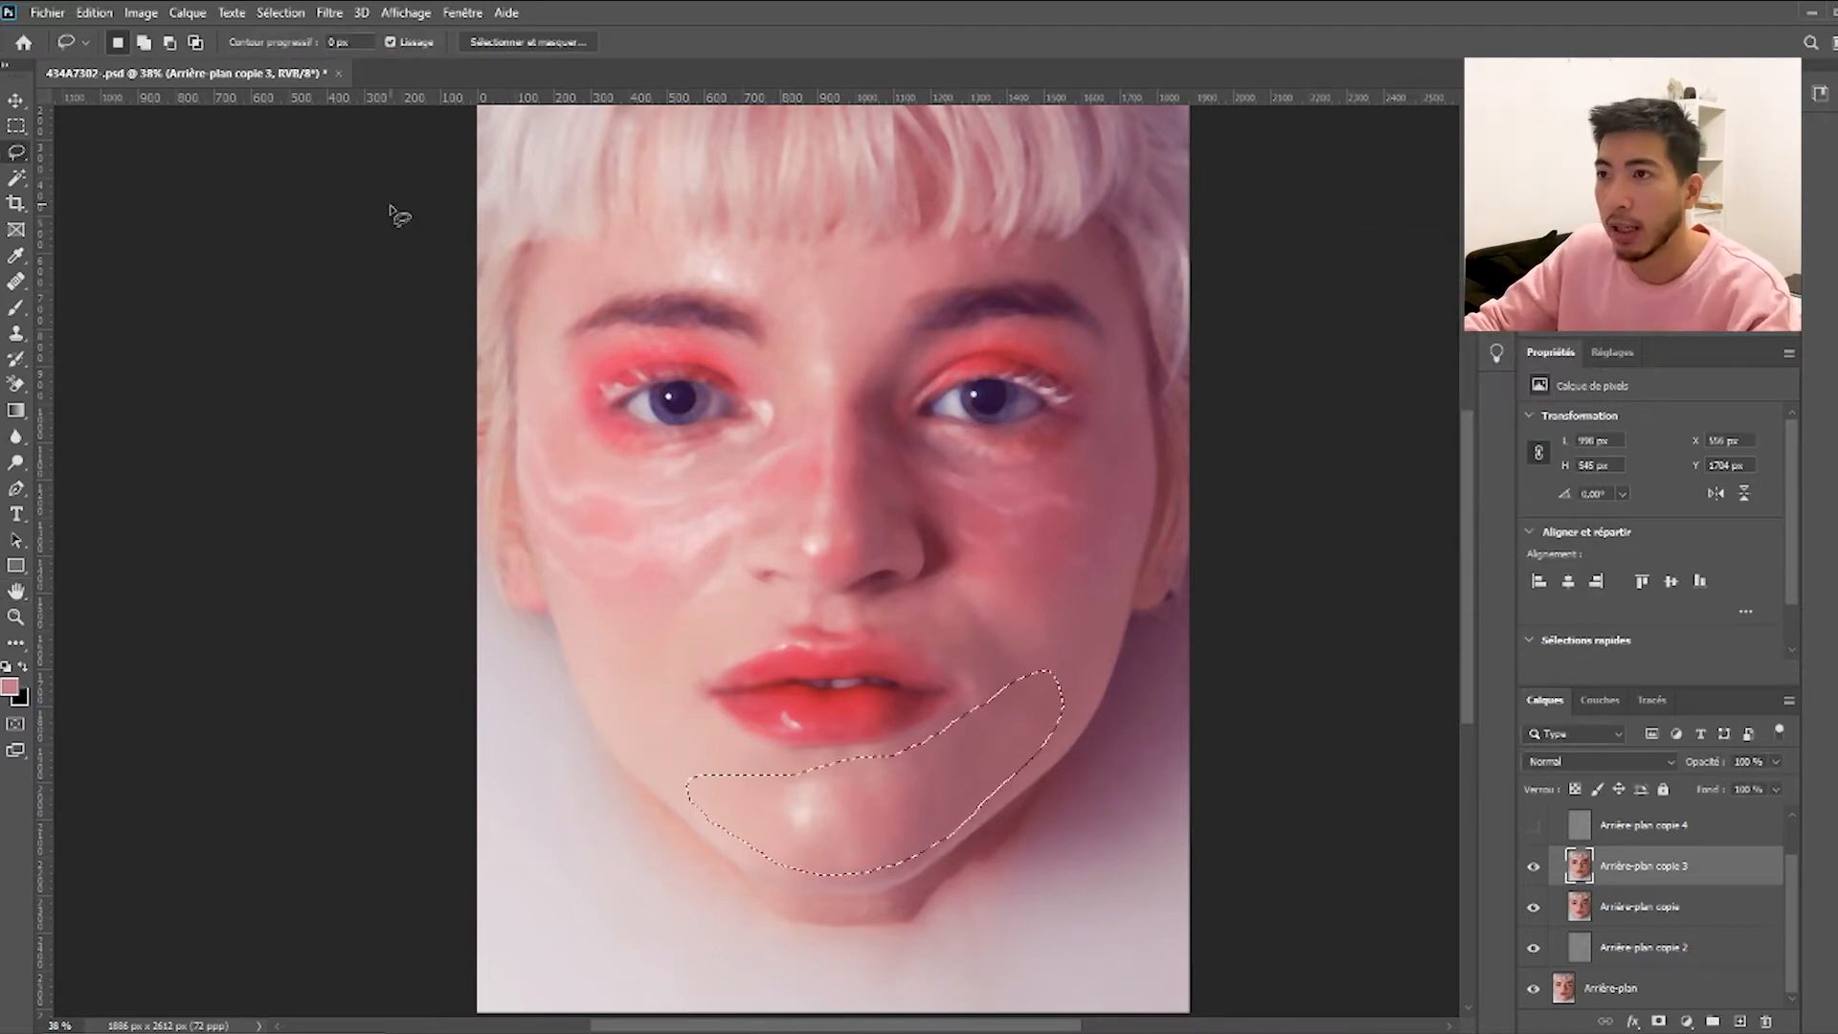
click(329, 13)
click(355, 36)
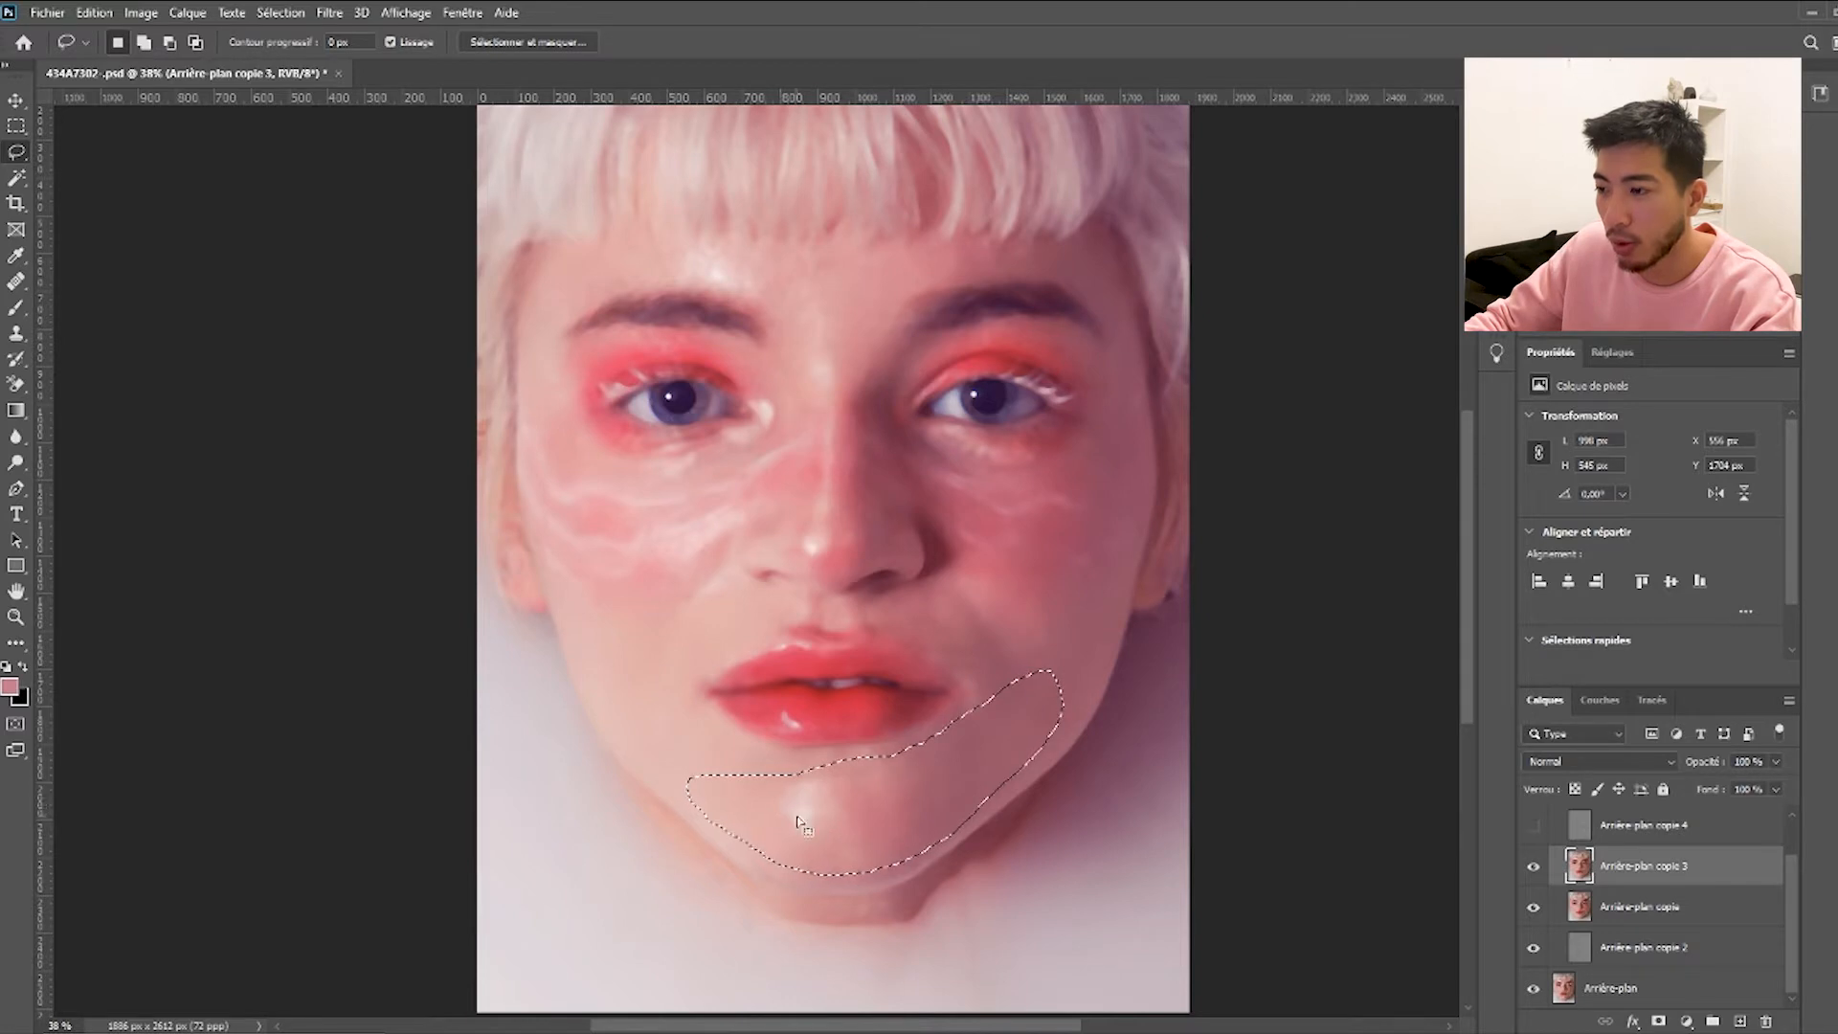
key(ctrl+d)
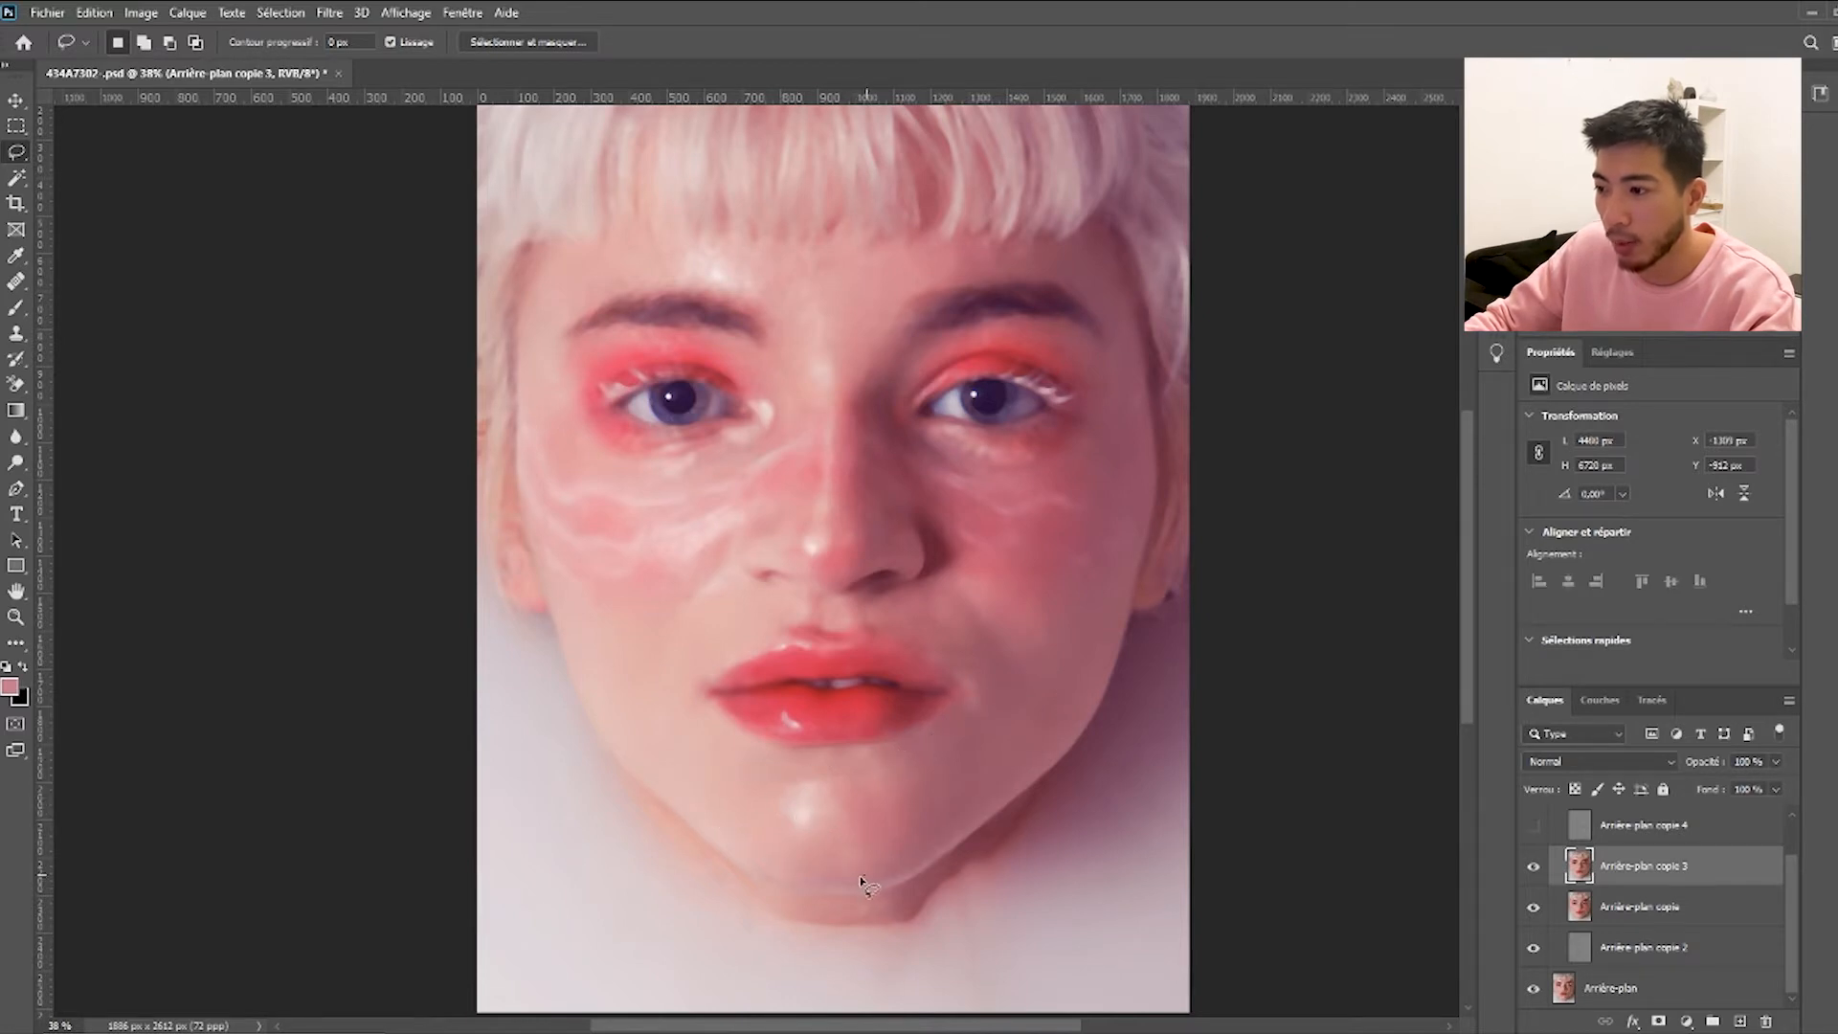
Lasso a smaller patch at the lower chin, reapply the Médiane filter and deselect.
mouse_move(851, 813)
mouse_down()
mouse_move(943, 835)
mouse_move(895, 866)
mouse_move(855, 870)
mouse_up()
click(333, 15)
click(356, 32)
key(ctrl+d)
Lasso the shadowed cheek between the nose and mouth corner and reapply the Médiane filter.
drag(1020, 699, 1033, 691)
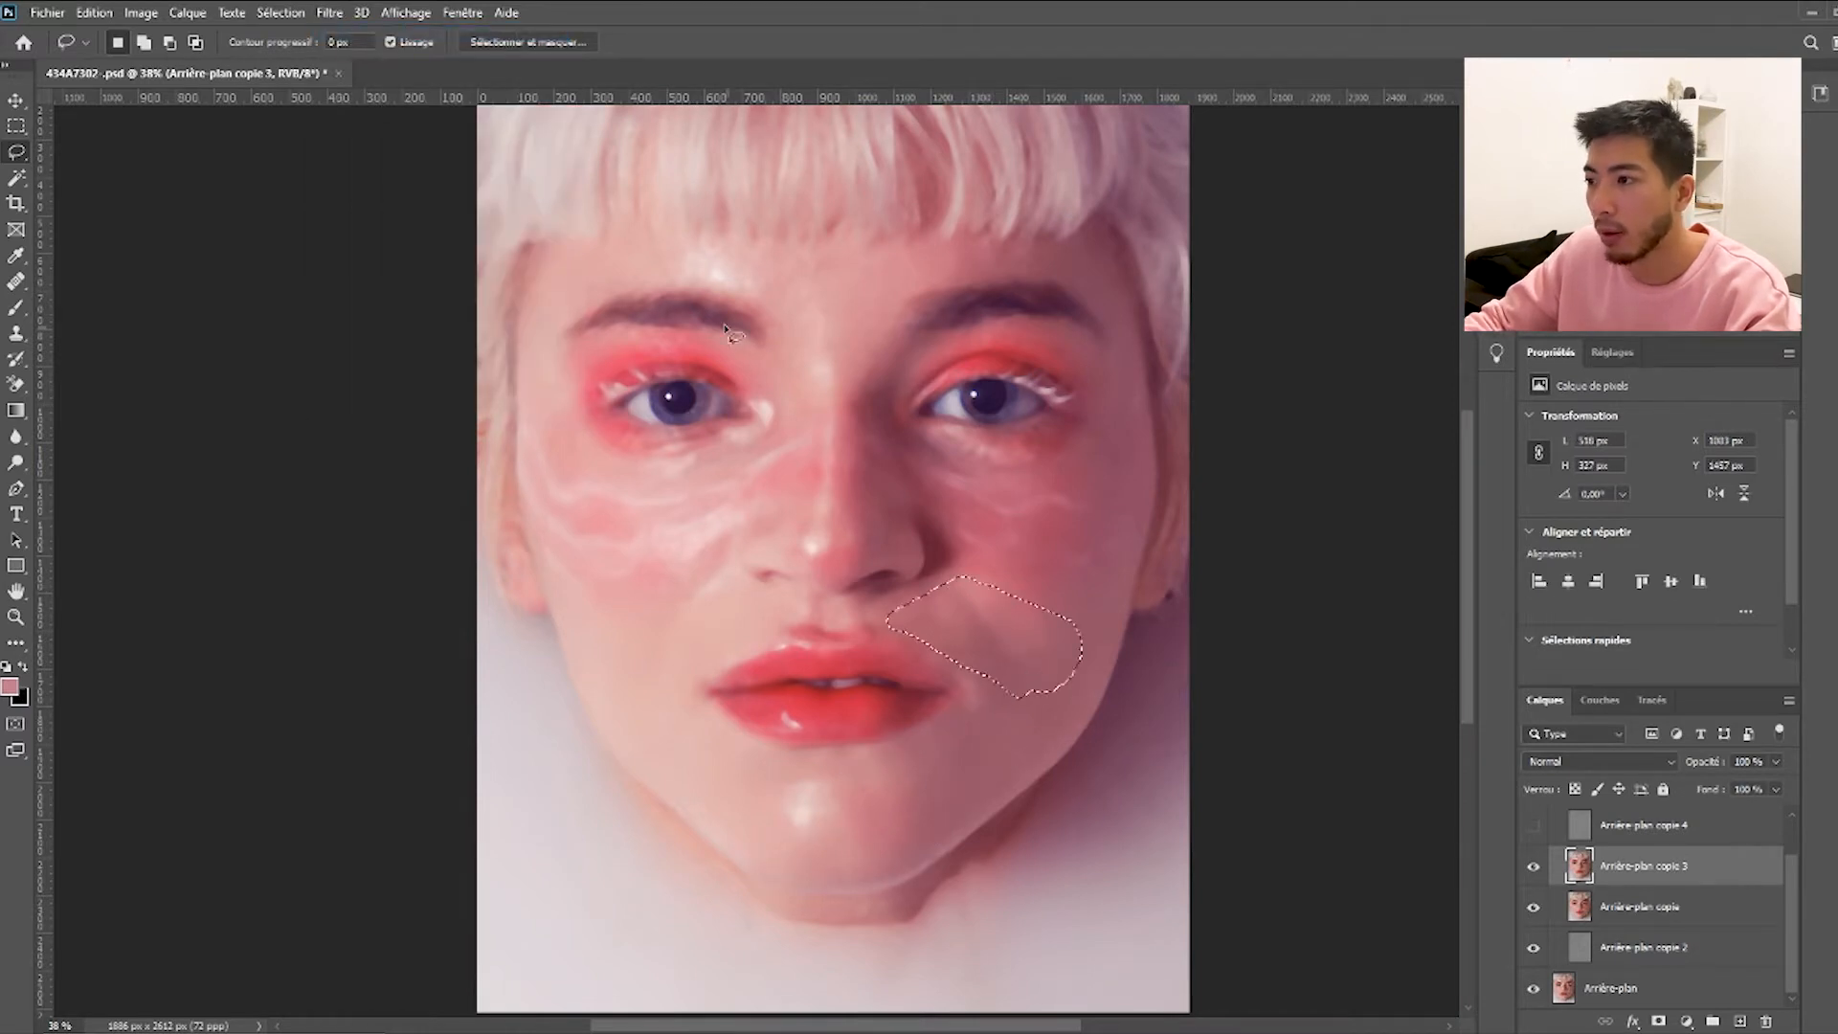
click(331, 14)
click(357, 33)
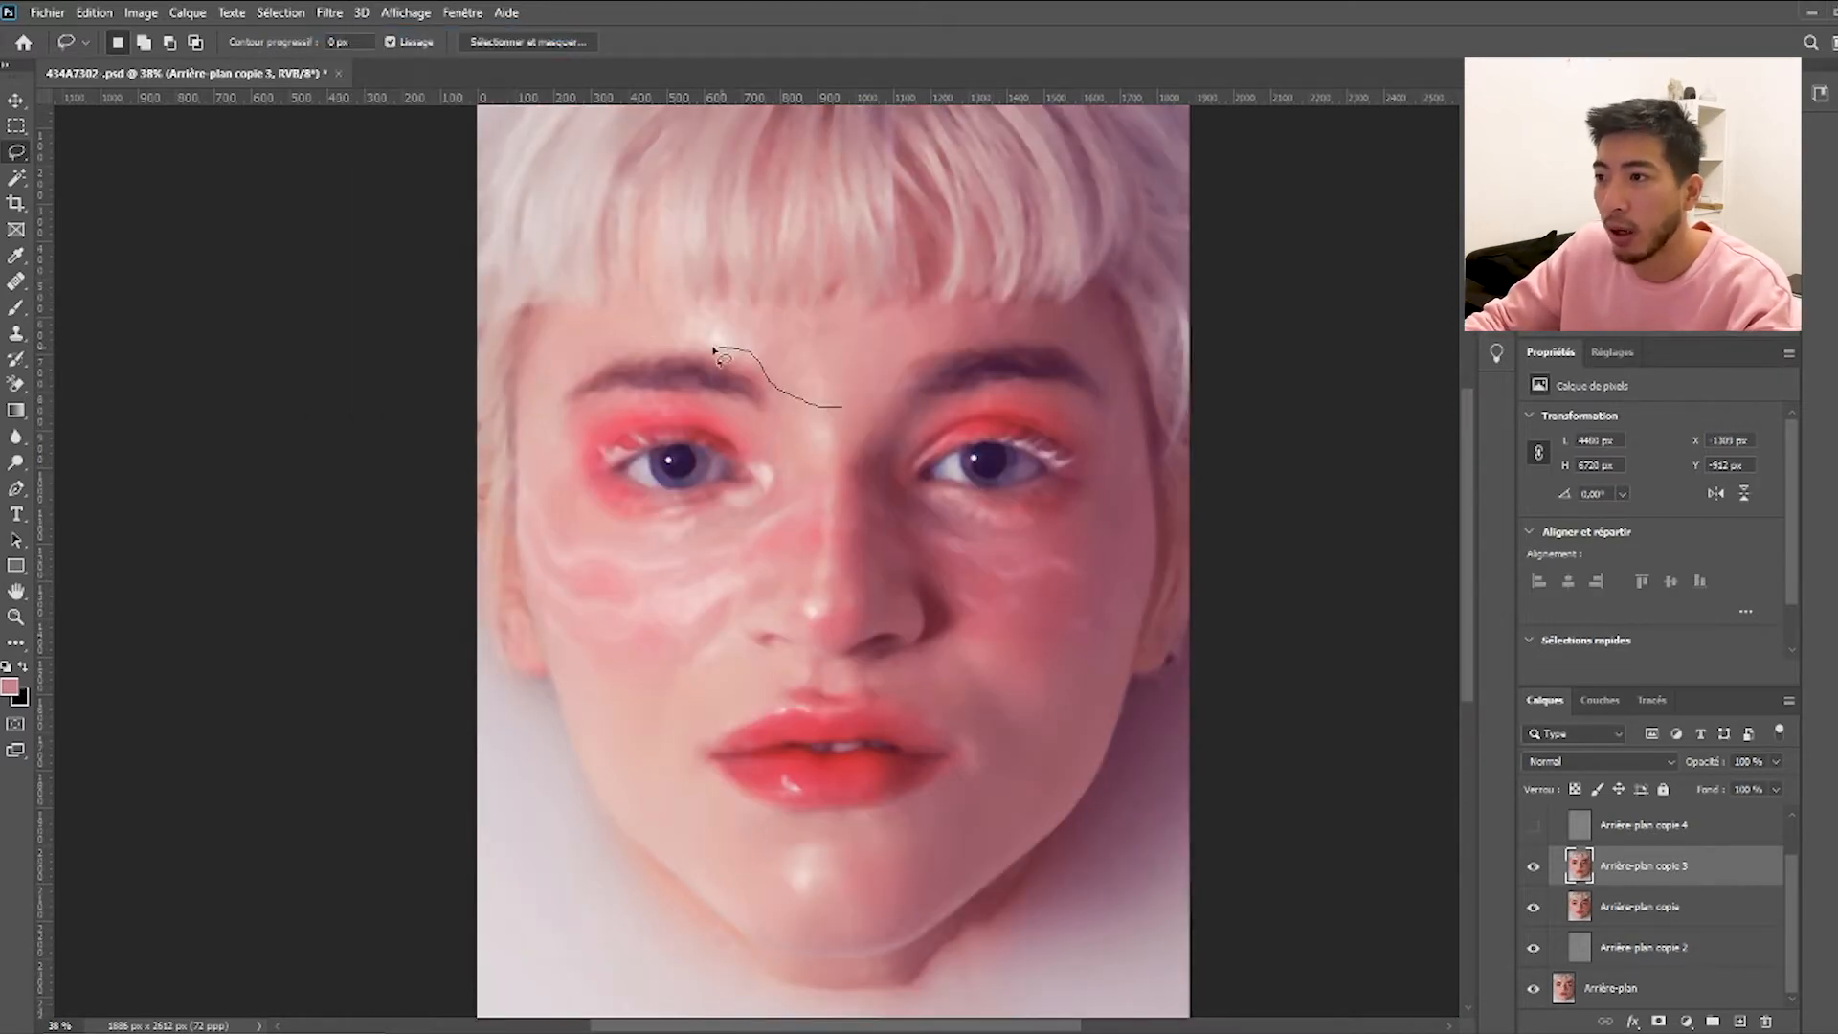
Smooth the forehead between and above the eyebrows with lasso selections and the repeated Médiane filter, deselecting each area.
mouse_move(842, 418)
mouse_down()
mouse_move(809, 402)
mouse_move(948, 311)
mouse_move(848, 410)
mouse_up()
key(ctrl+d)
key(ctrl+d)
drag(584, 335, 582, 356)
click(330, 13)
click(357, 32)
key(ctrl+d)
mouse_move(1100, 375)
mouse_down()
mouse_move(1144, 483)
mouse_move(1101, 385)
mouse_up()
key(ctrl+d)
Smooth small lassoed patches of facial skin at close range with the same Médiane filter.
scroll(910, 638, up, 11)
mouse_move(829, 579)
mouse_down()
mouse_move(757, 469)
mouse_move(777, 471)
mouse_move(785, 517)
mouse_up()
click(331, 13)
click(356, 33)
key(ctrl+d)
scroll(769, 466, down, 4)
click(331, 13)
click(356, 33)
Lasso the skin on the brighter side of the nose above the nostril and reapply the Médiane filter.
mouse_move(594, 548)
mouse_down()
mouse_move(673, 486)
mouse_move(595, 536)
mouse_move(611, 561)
mouse_up()
click(331, 13)
click(799, 478)
key(Return)
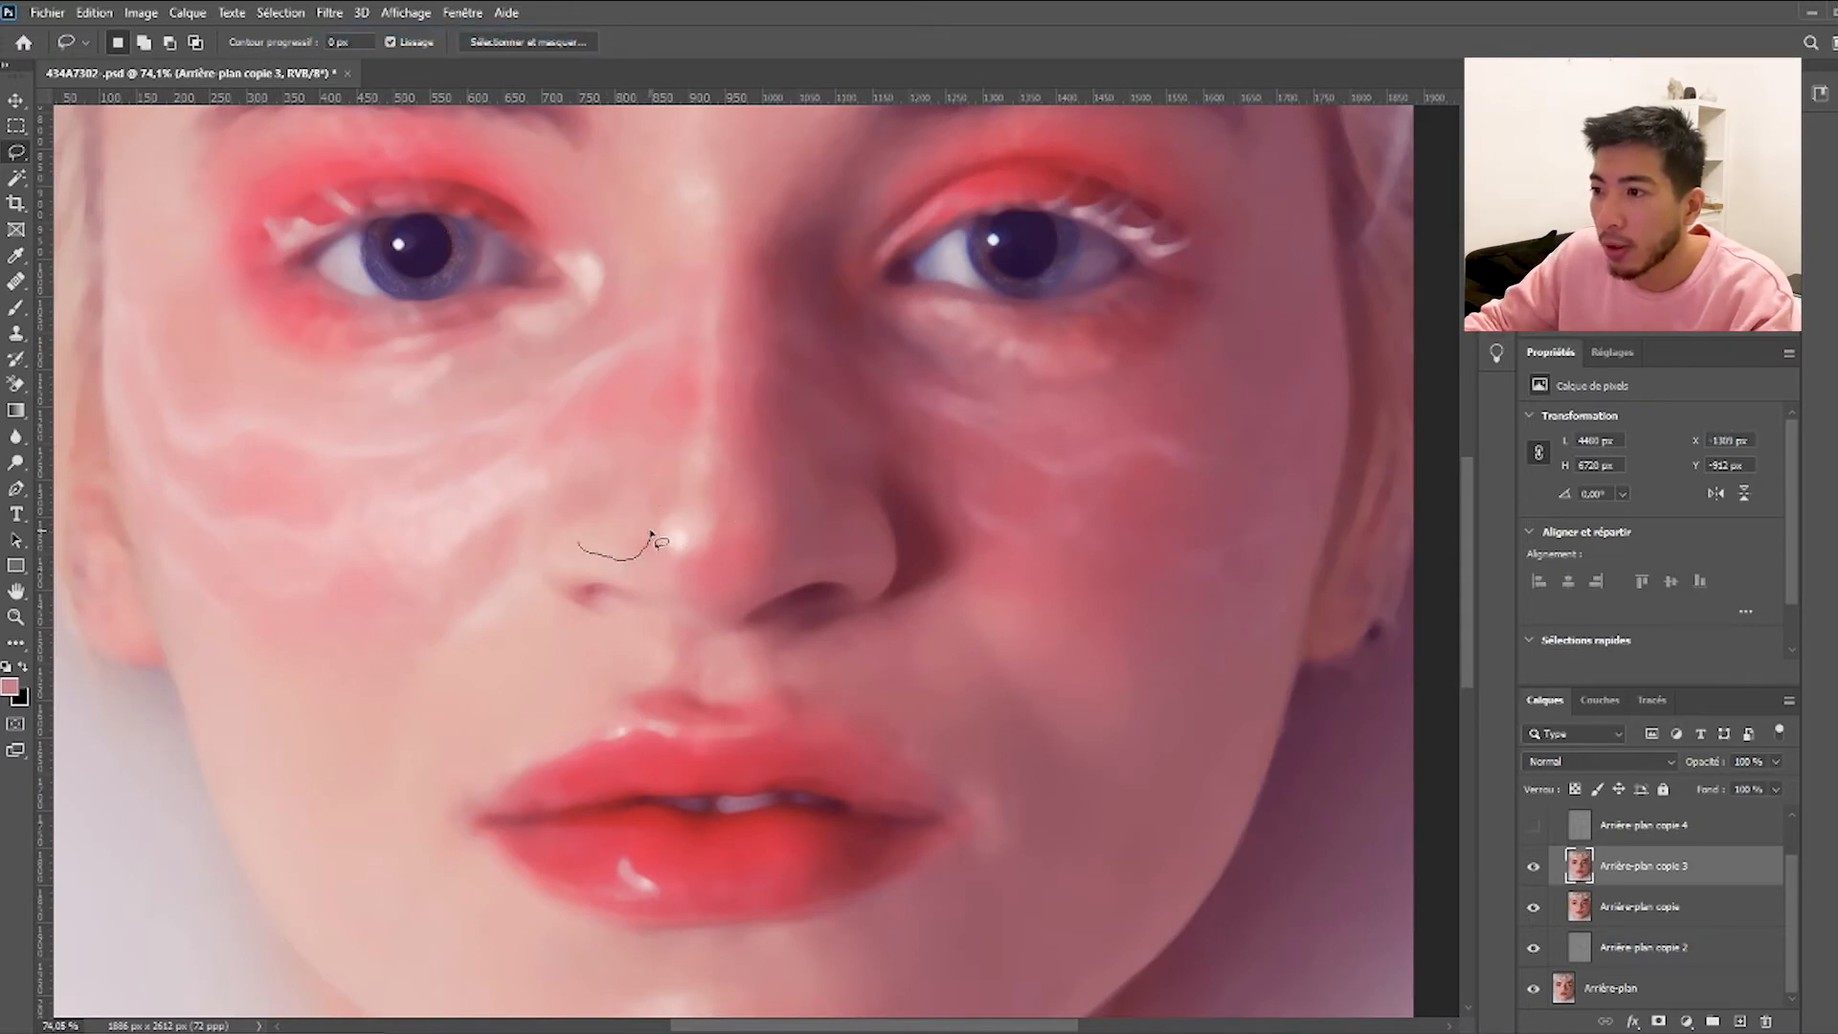
drag(580, 538, 581, 543)
click(330, 13)
click(347, 33)
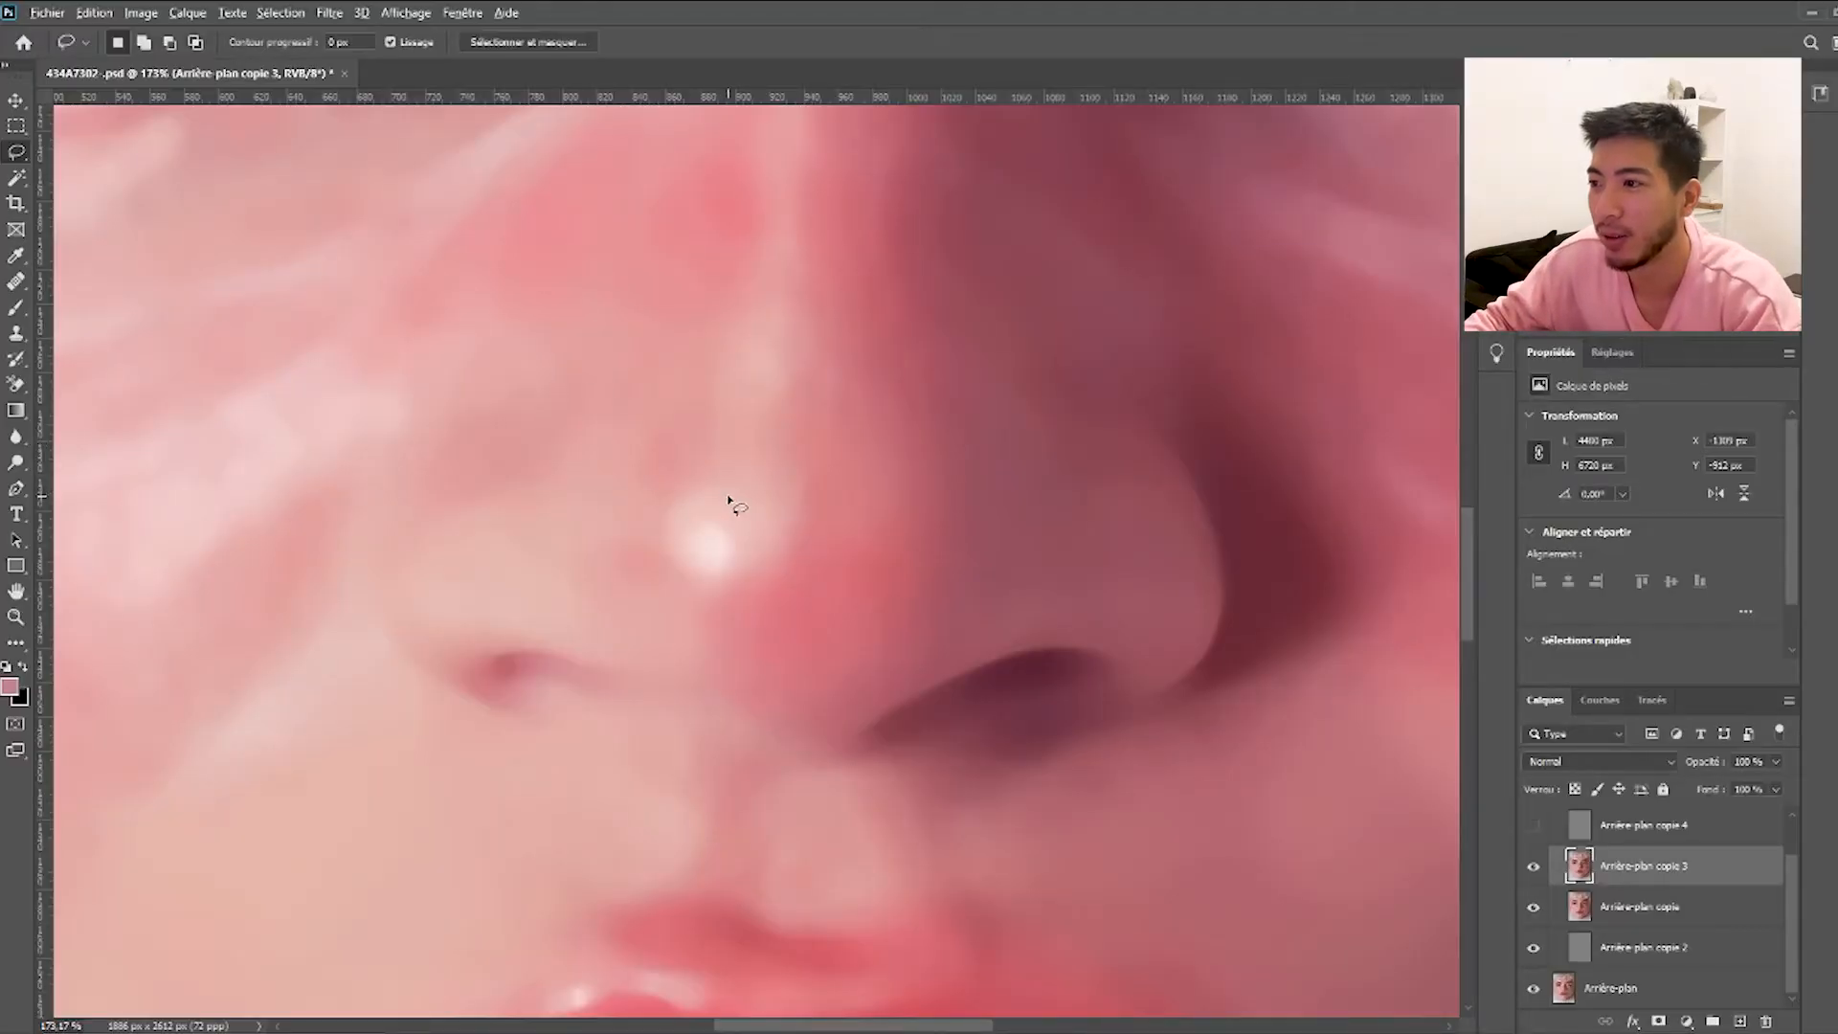
Compare the whole portrait with the Arrière-plan copie 3 layer hidden and shown.
scroll(730, 502, down, 6)
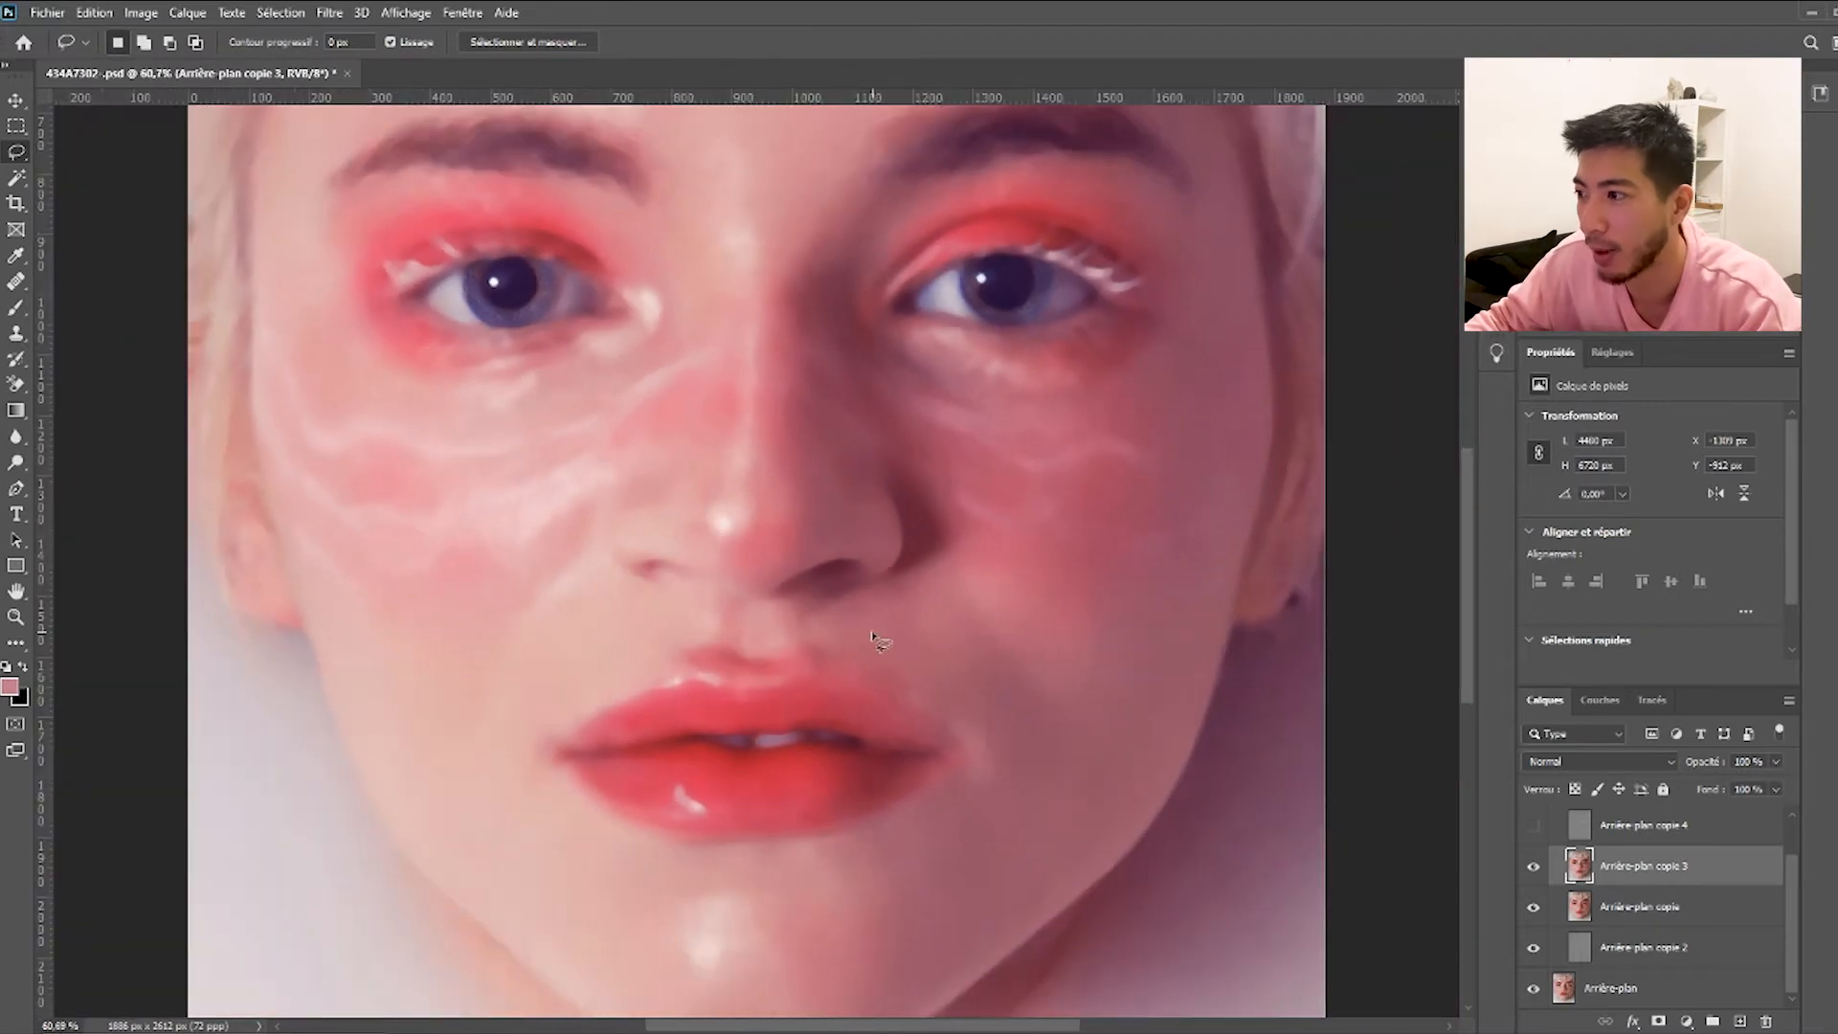
scroll(871, 639, down, 1)
scroll(957, 653, down, 4)
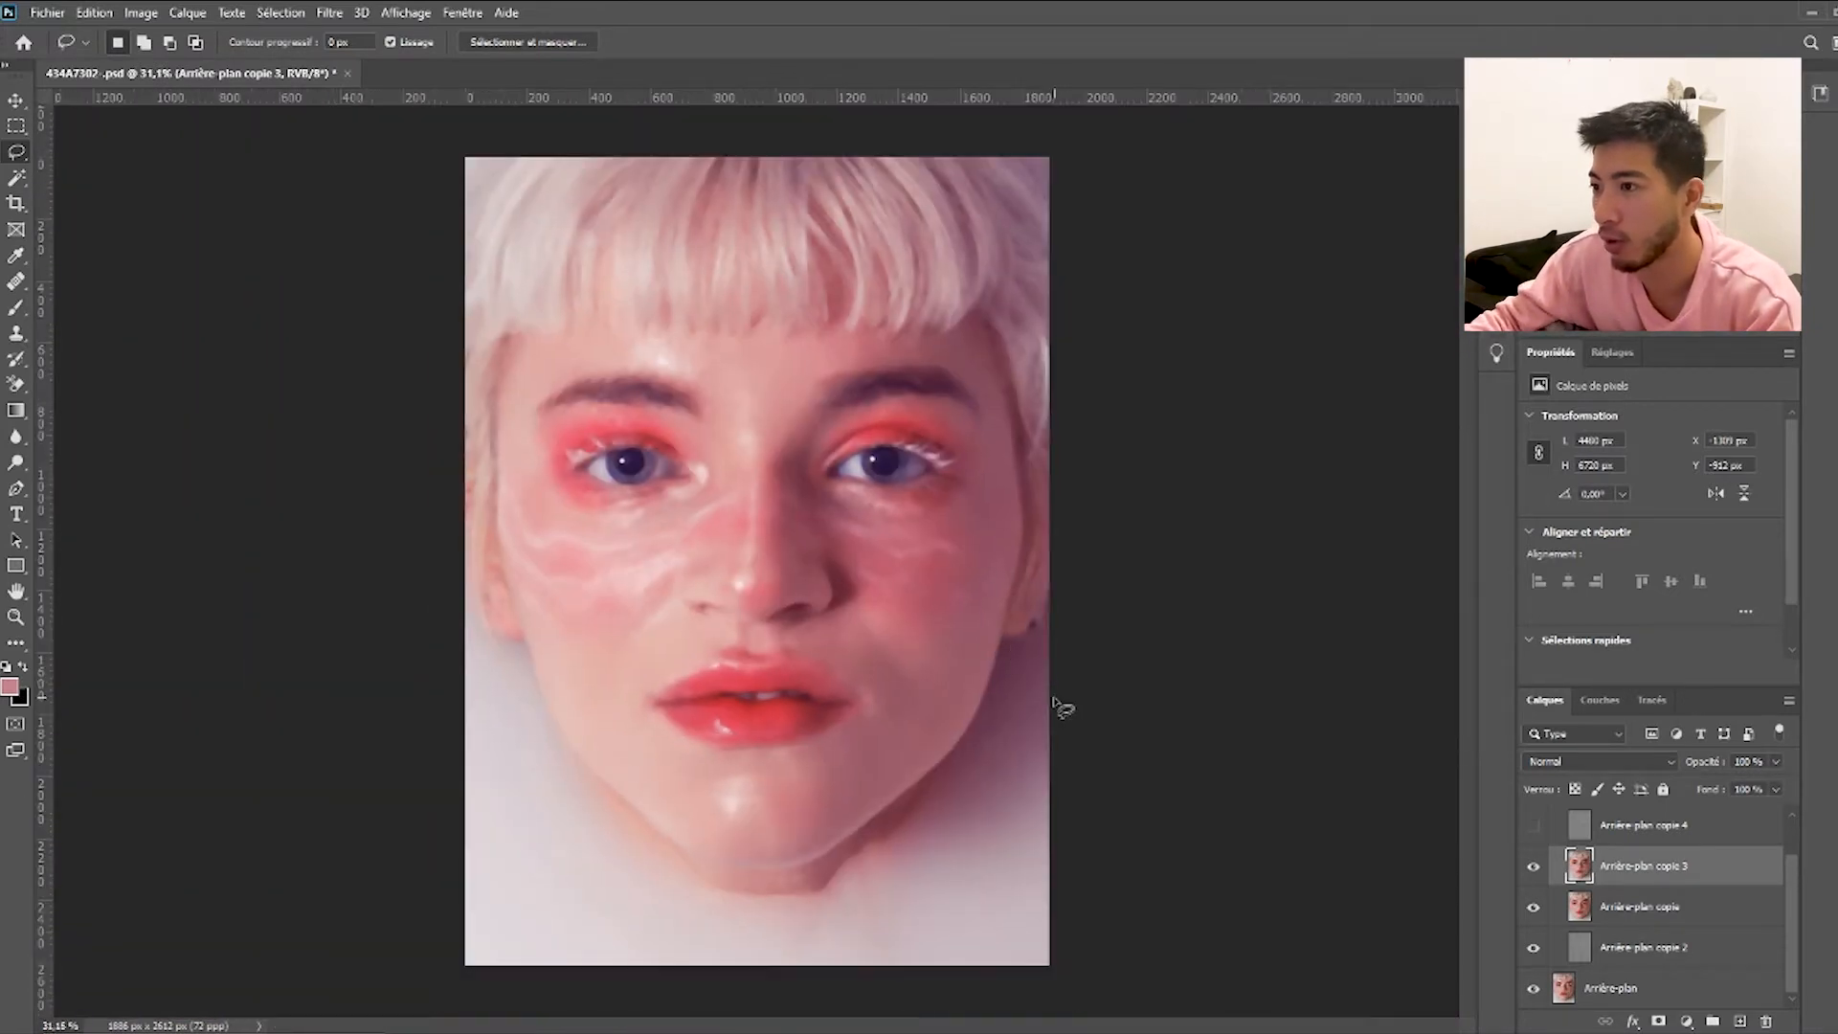
click(1533, 868)
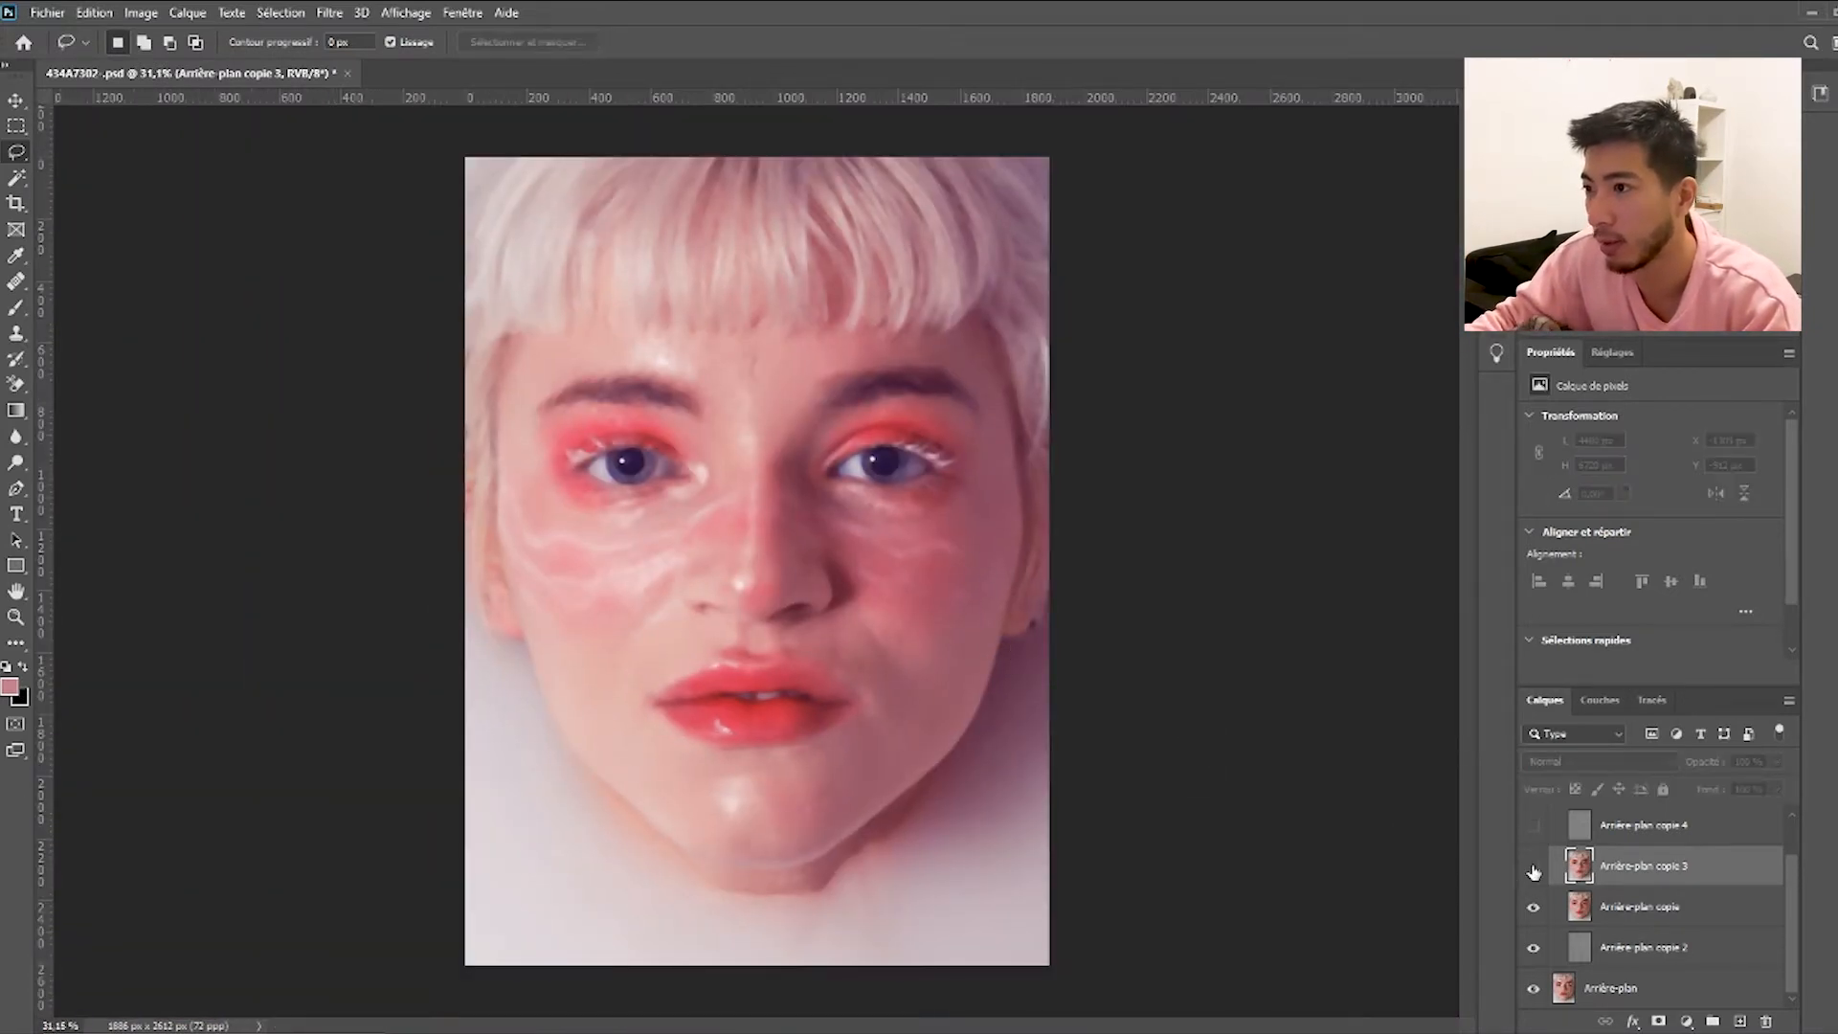
click(1534, 870)
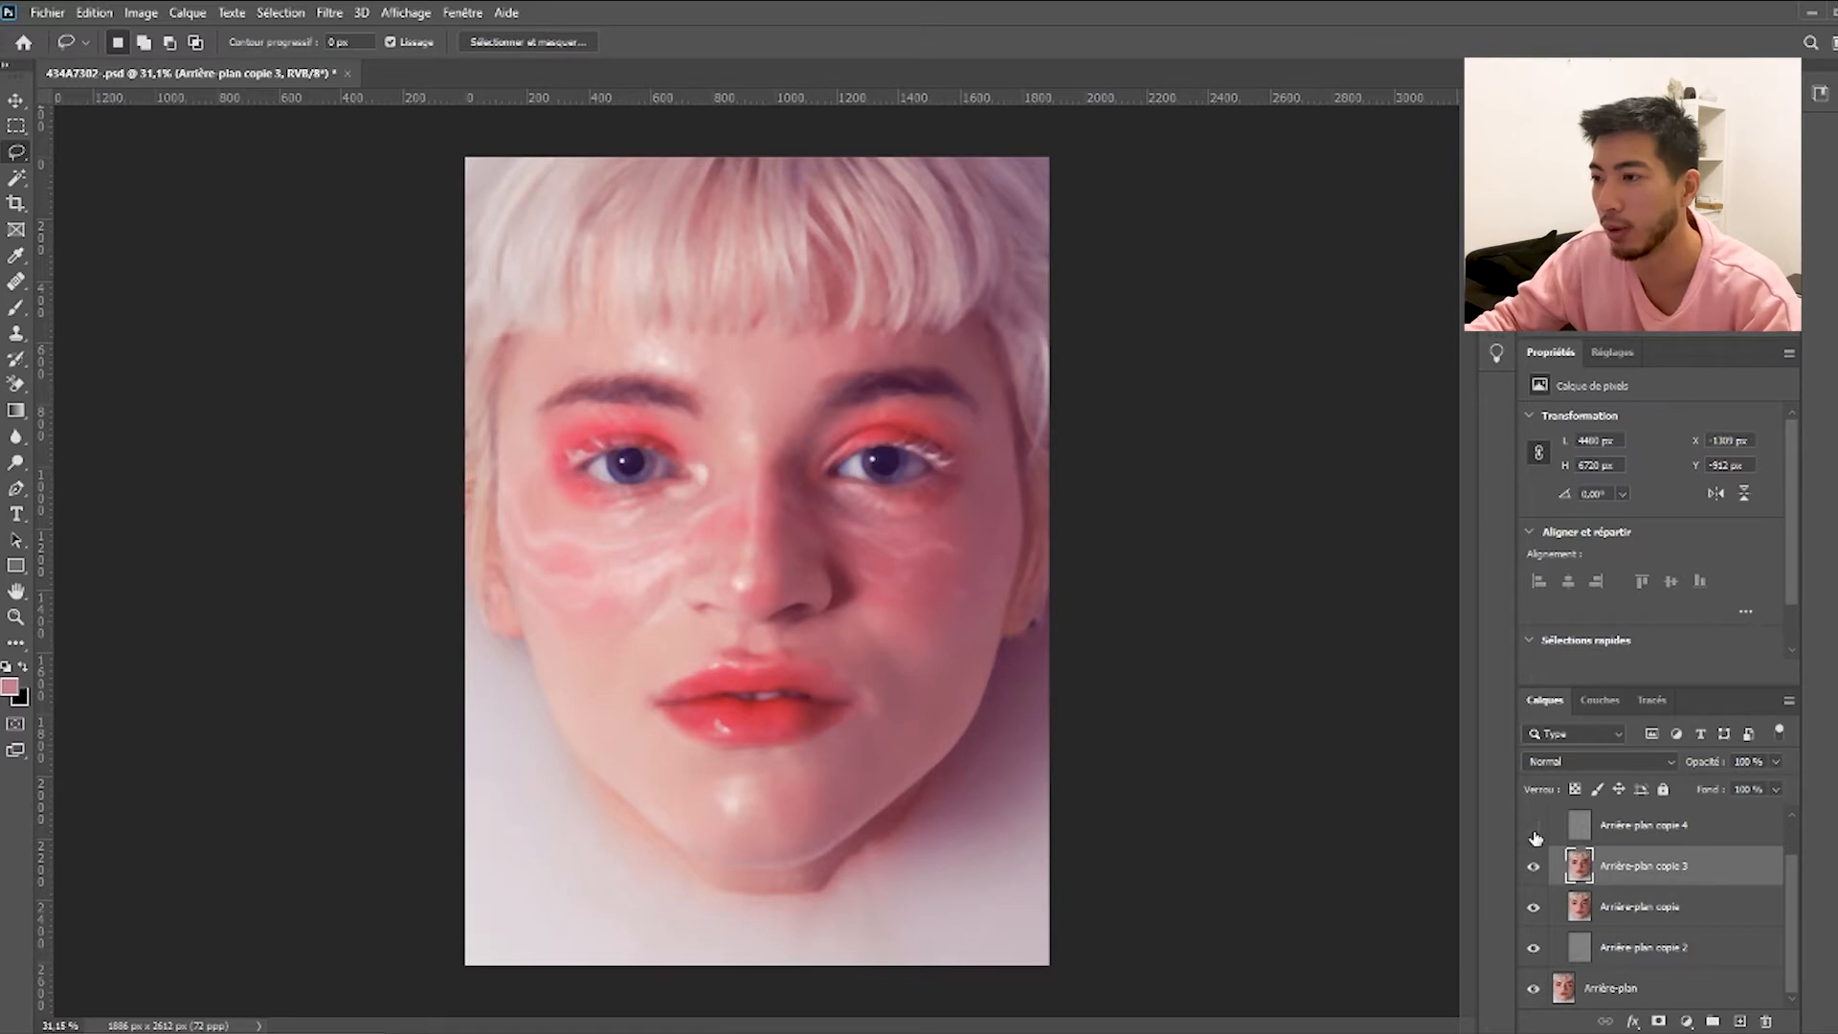
Delete the Arrière-plan copie layer and make the Arrière-plan copie 4 texture layer active.
click(1654, 917)
key(Delete)
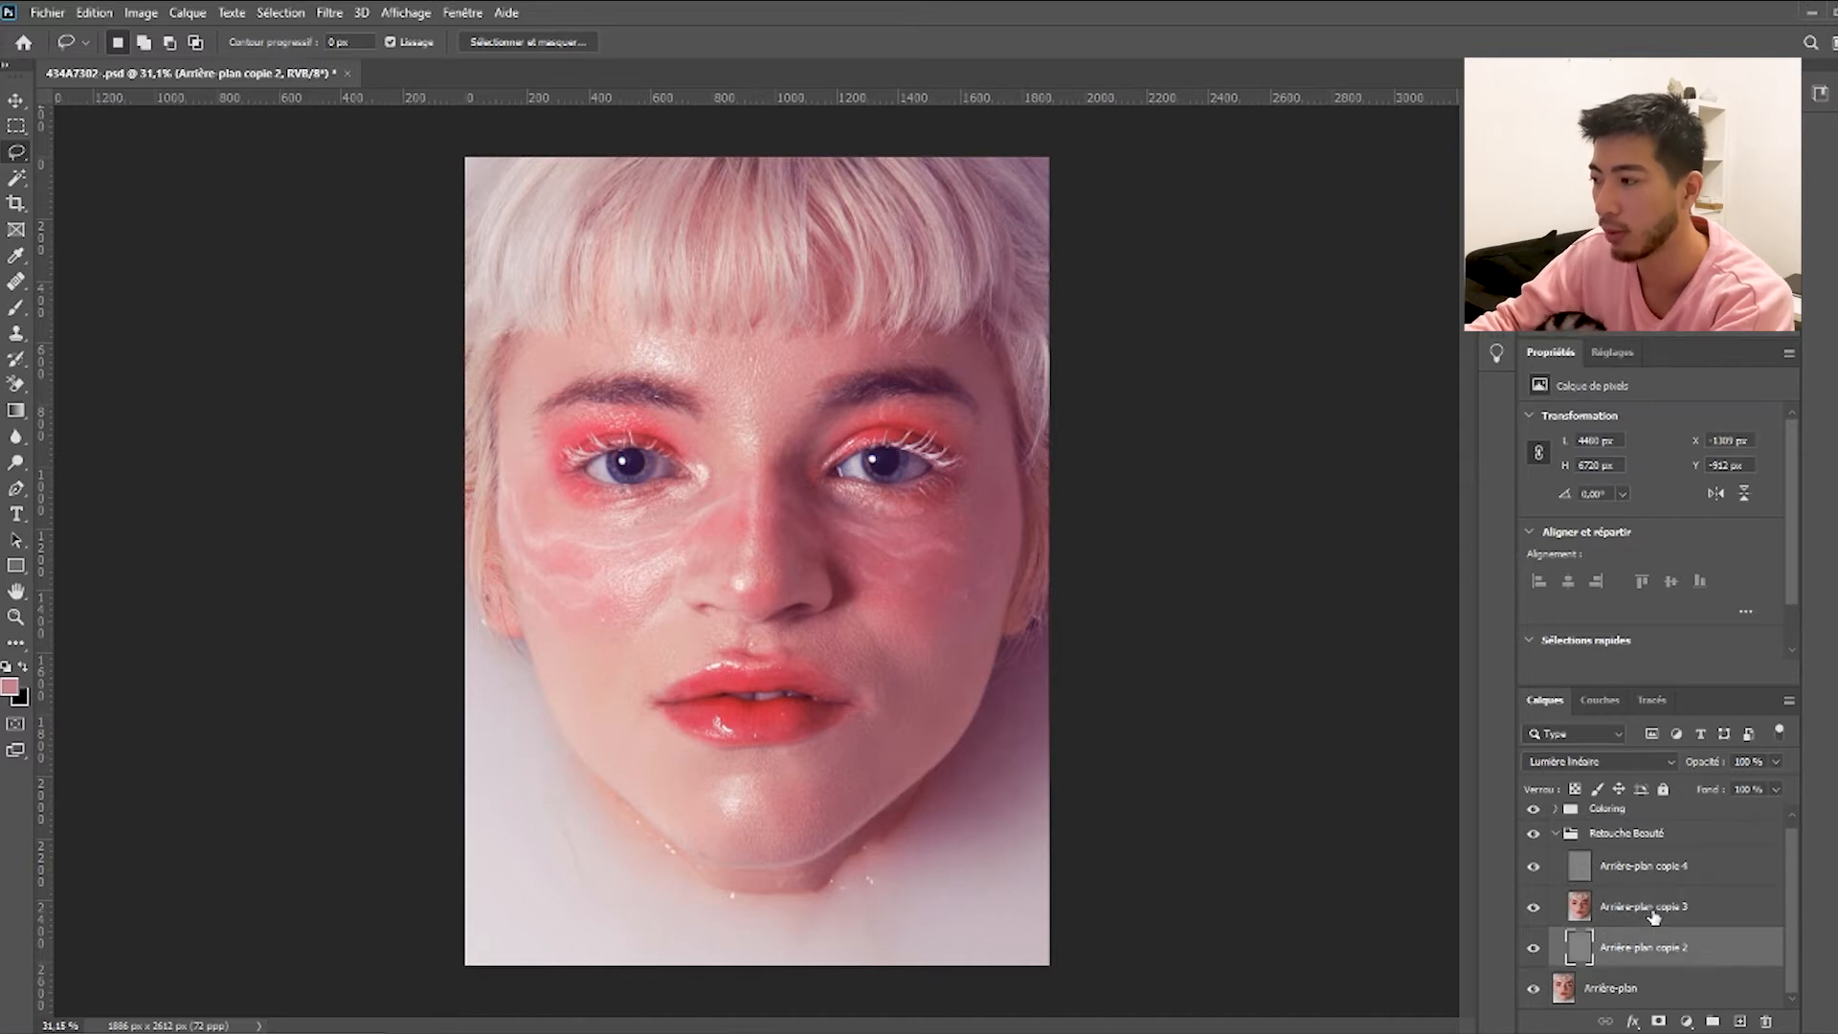
click(1641, 872)
Retouch small blemishes on the skin below the eye's outer corner with the Healing Brush, sampling clean texture nearby.
scroll(637, 638, up, 5)
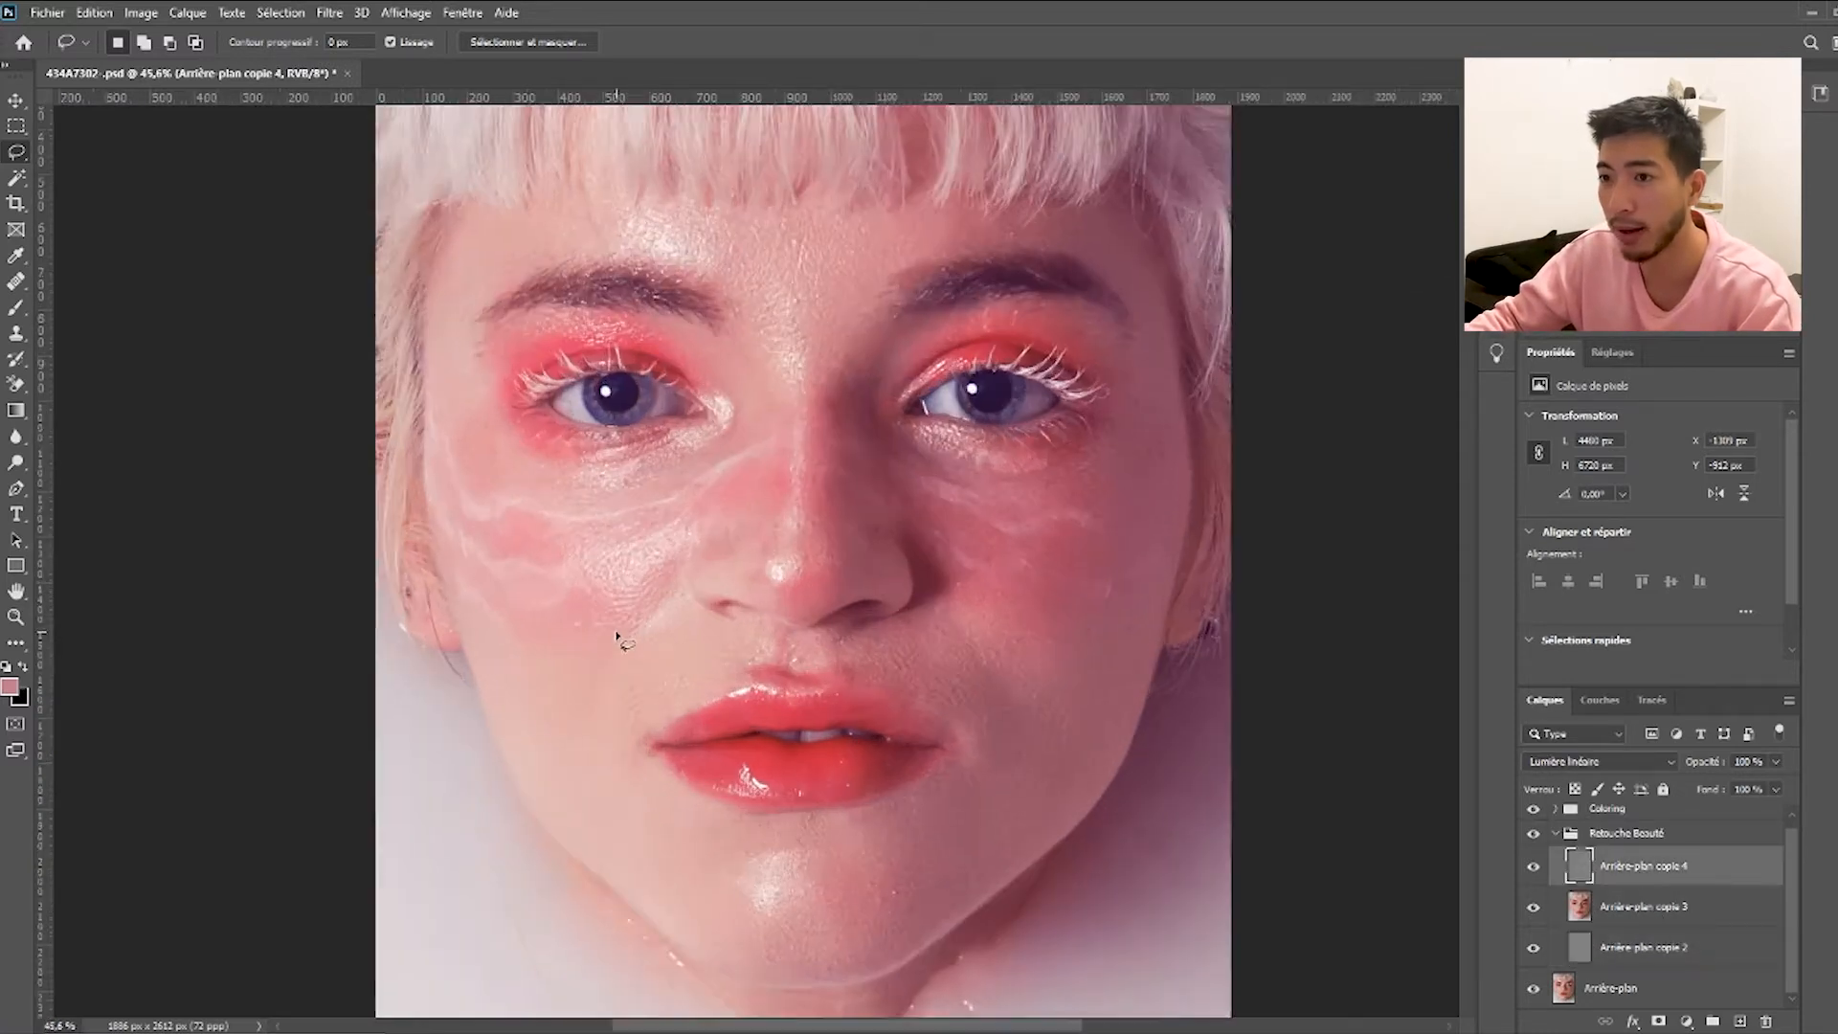
right_click(16, 282)
click(96, 306)
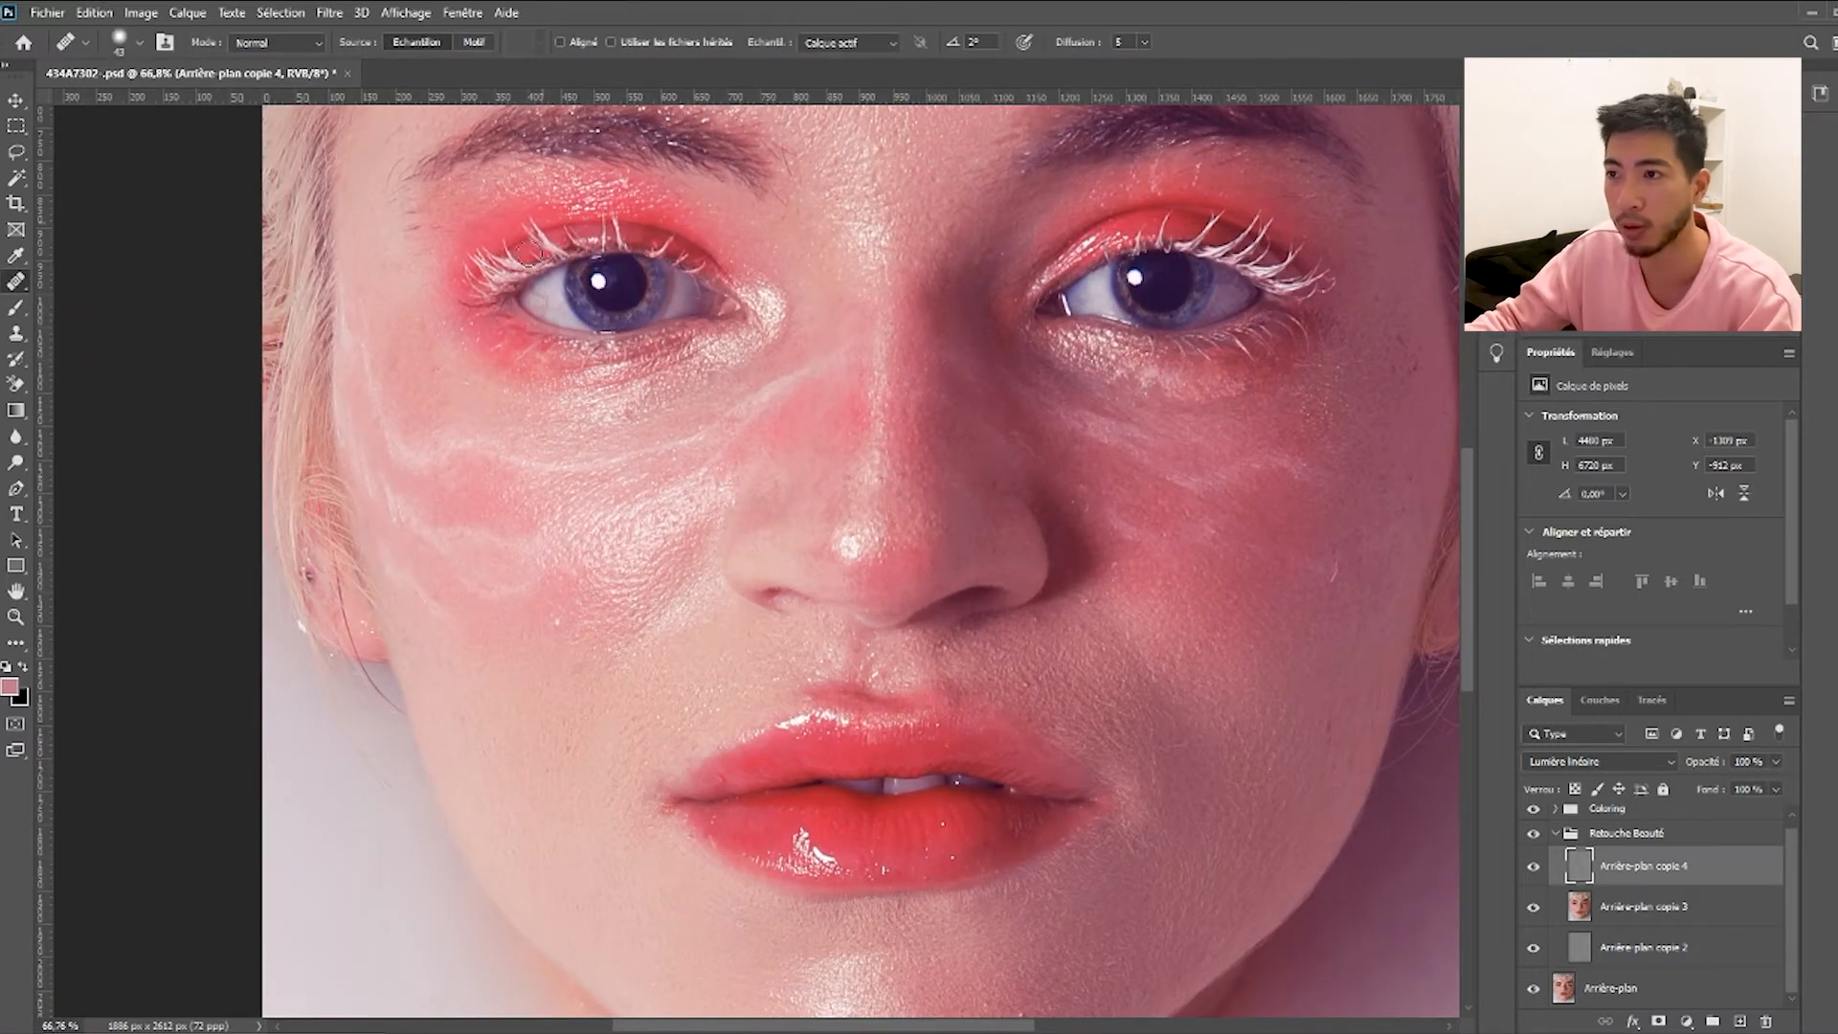
scroll(466, 408, up, 6)
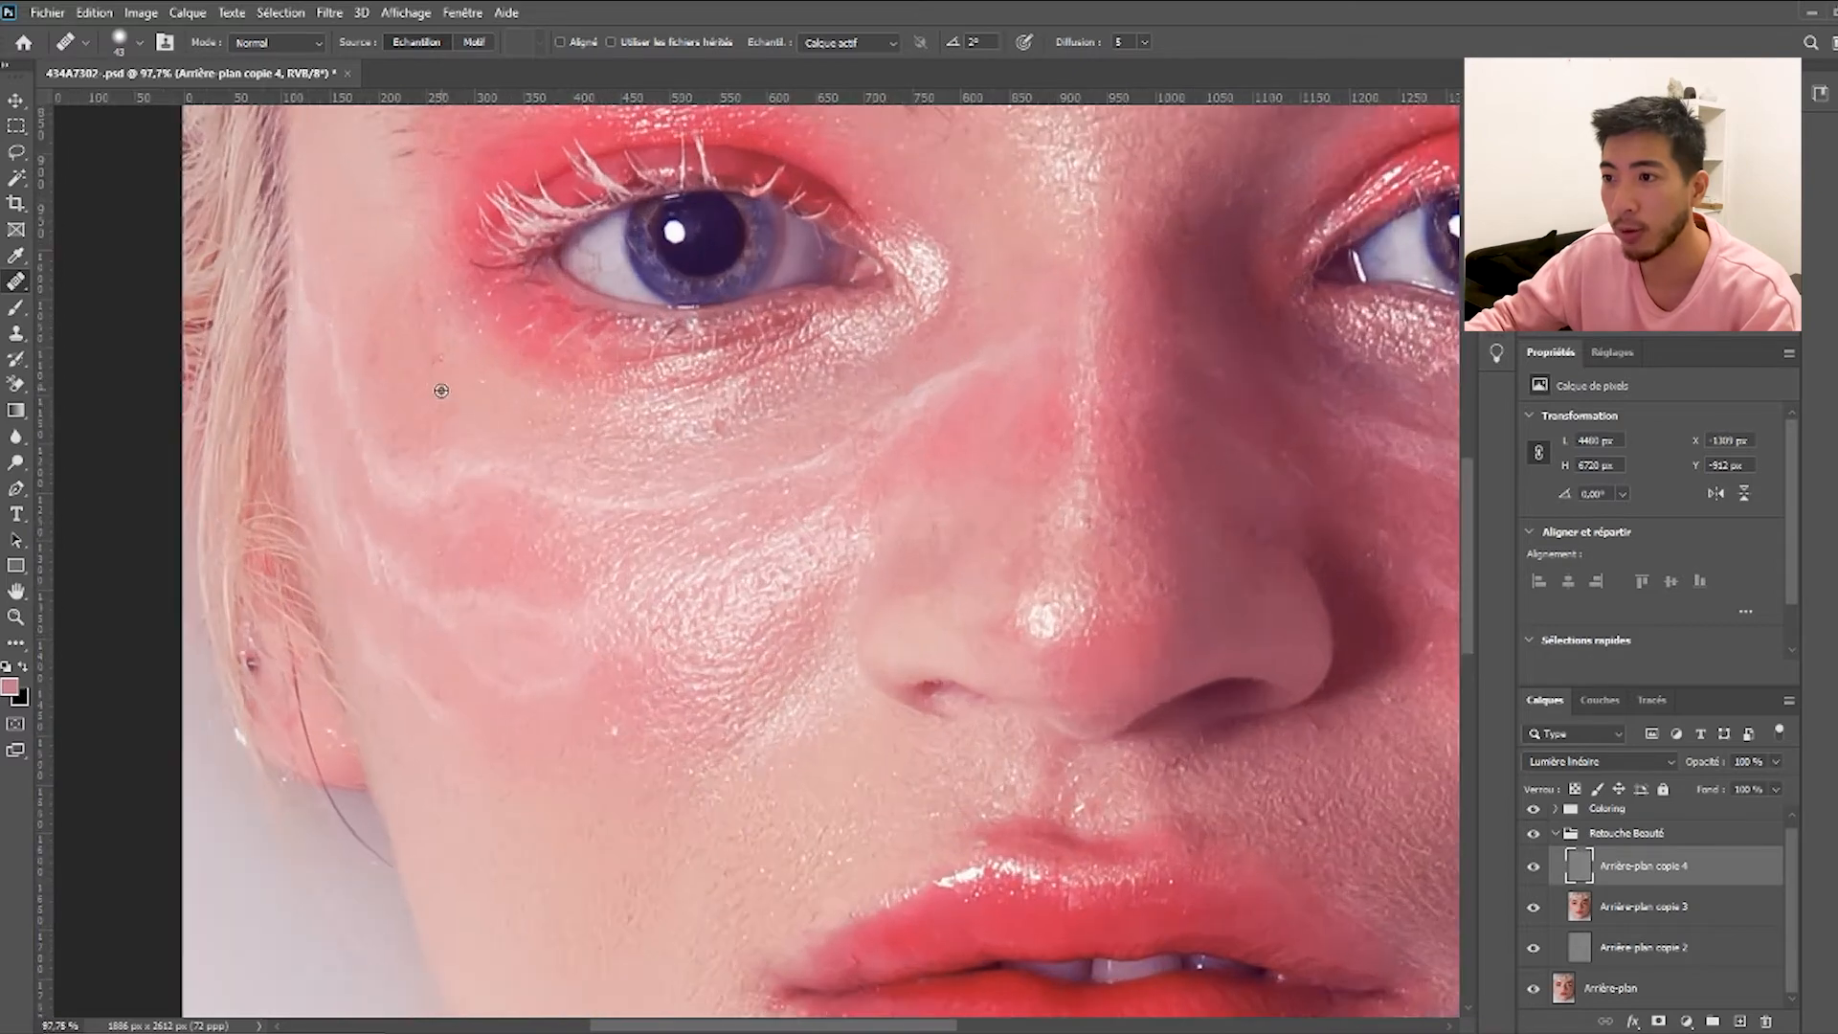
drag(519, 410, 500, 409)
alt+click(547, 395)
click(517, 364)
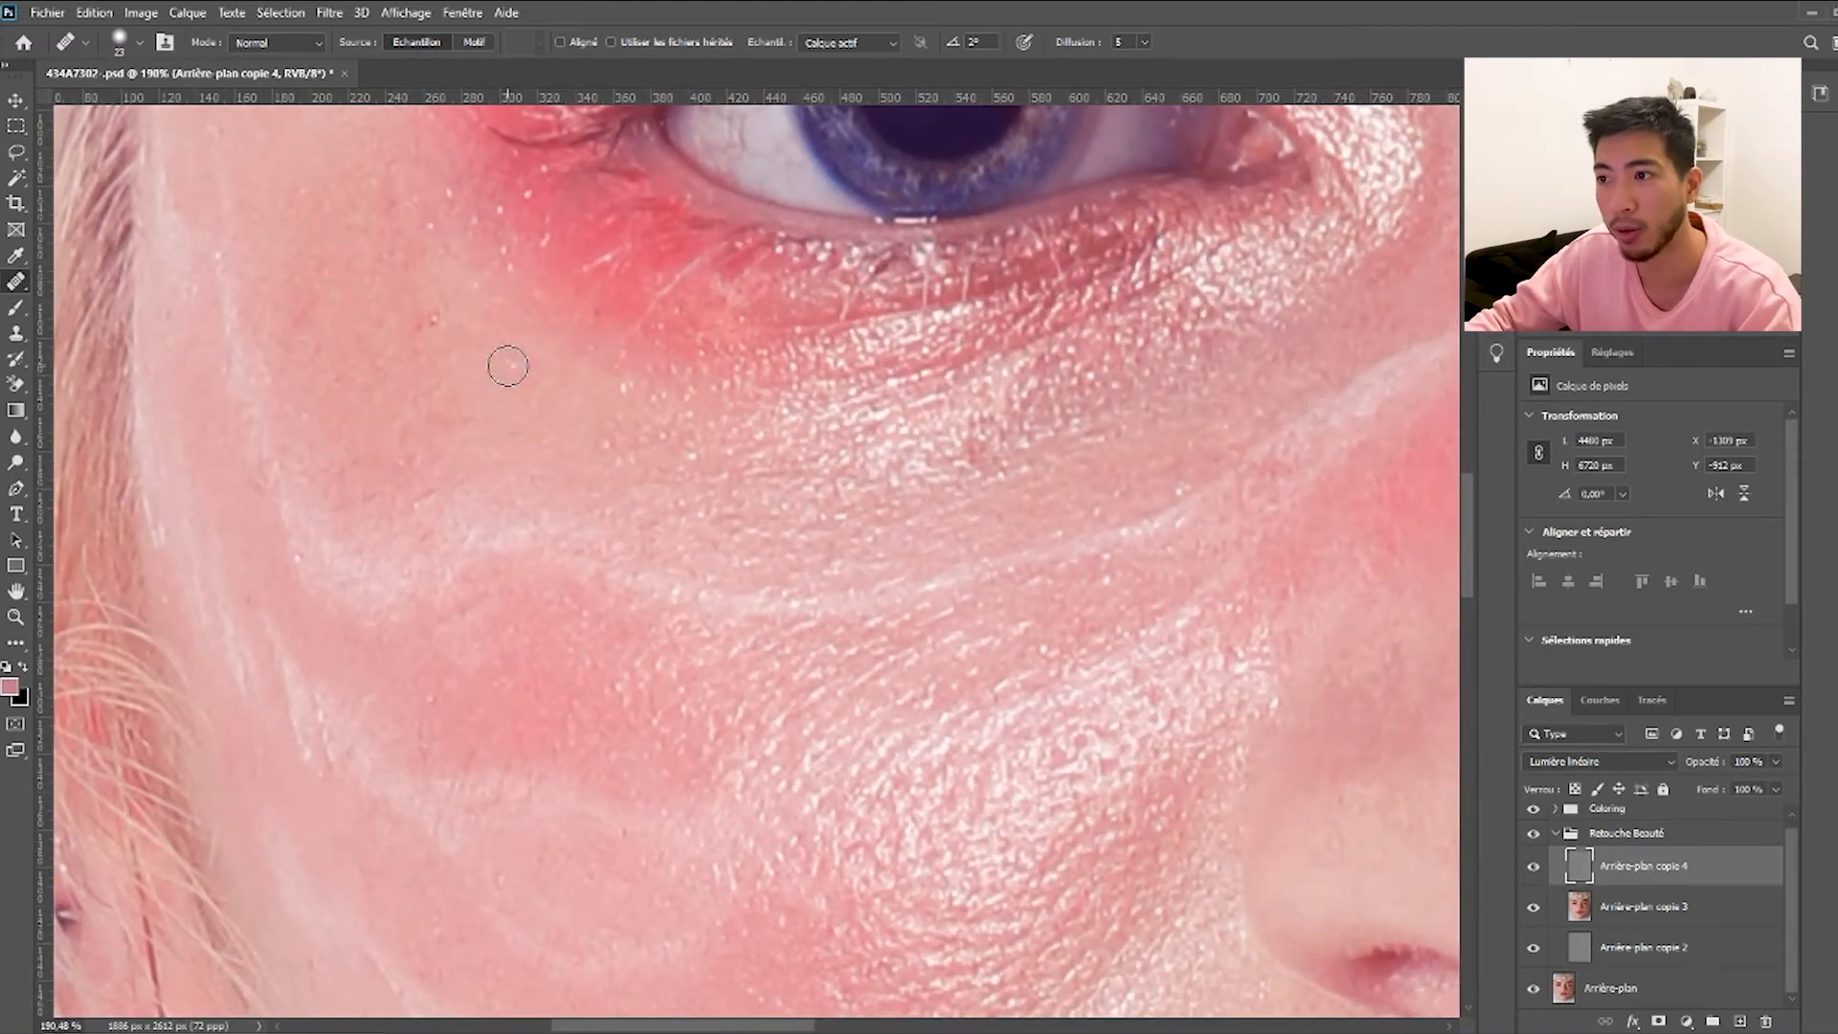
scroll(517, 411, up, 3)
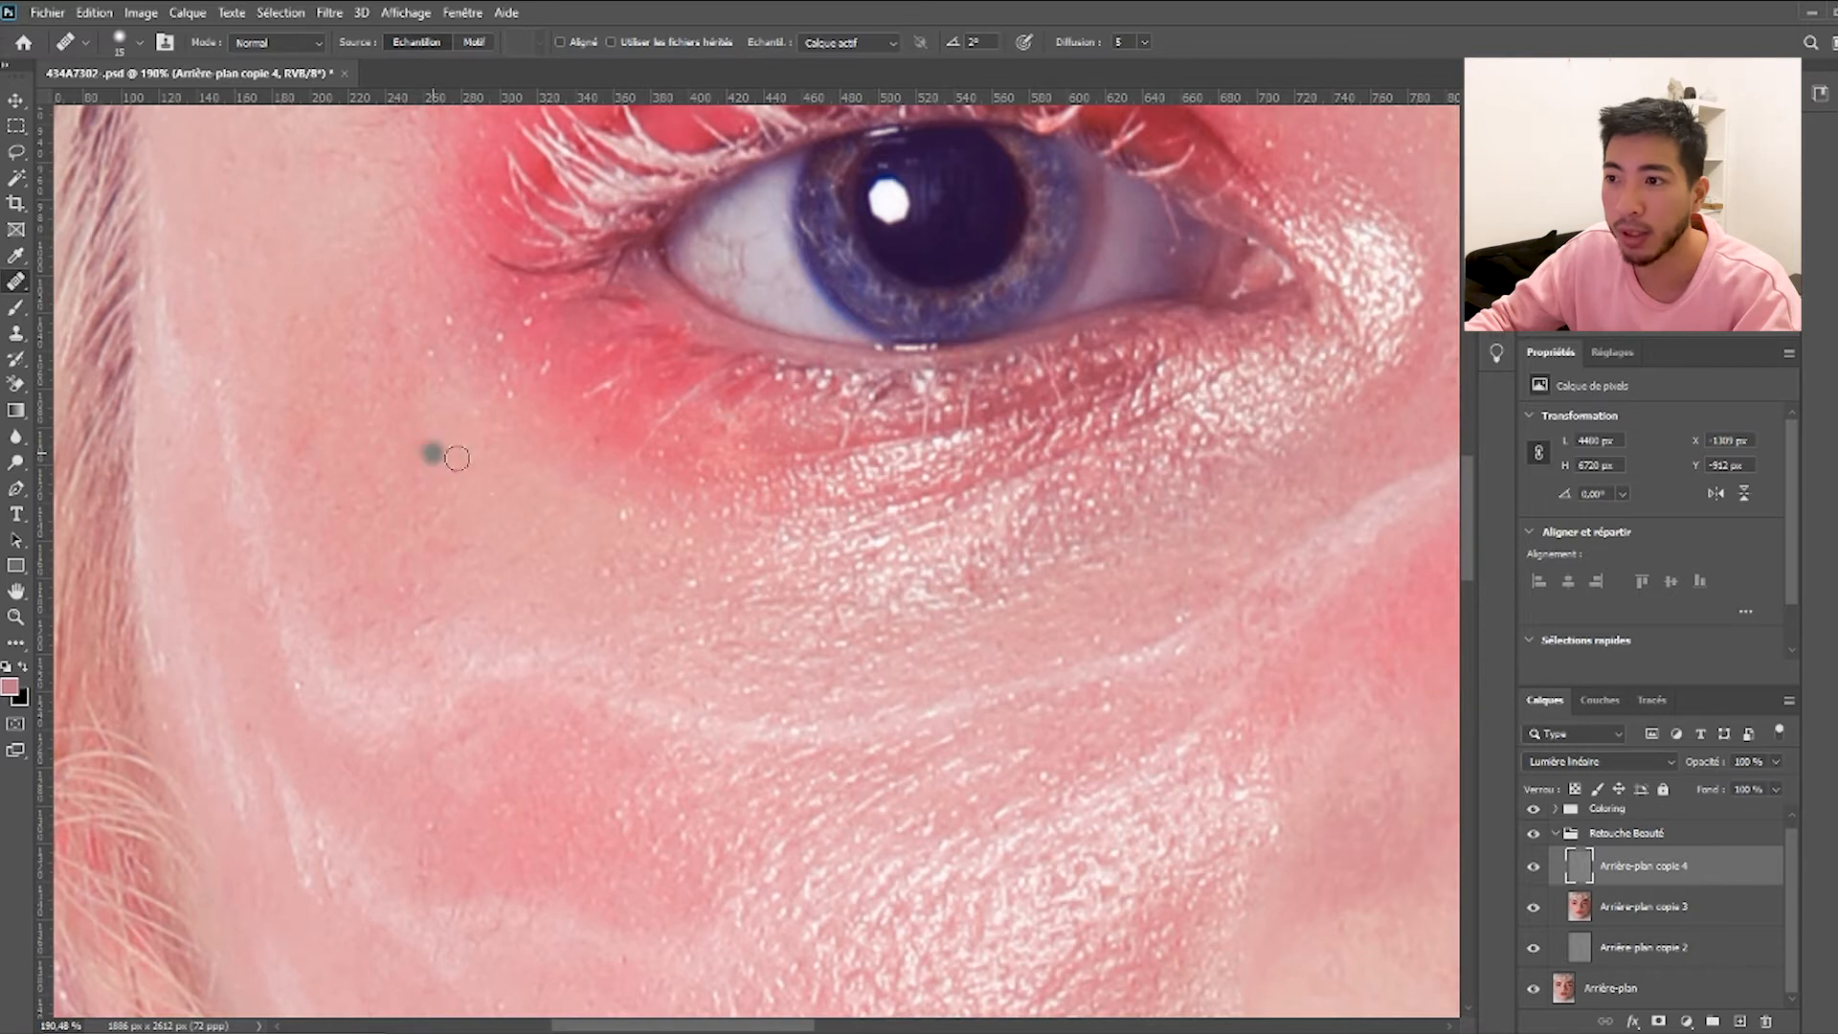
Heal tiny texture spots on the cheek beside the shiny highlight with the Healing Brush at 10 px.
scroll(823, 459, up, 5)
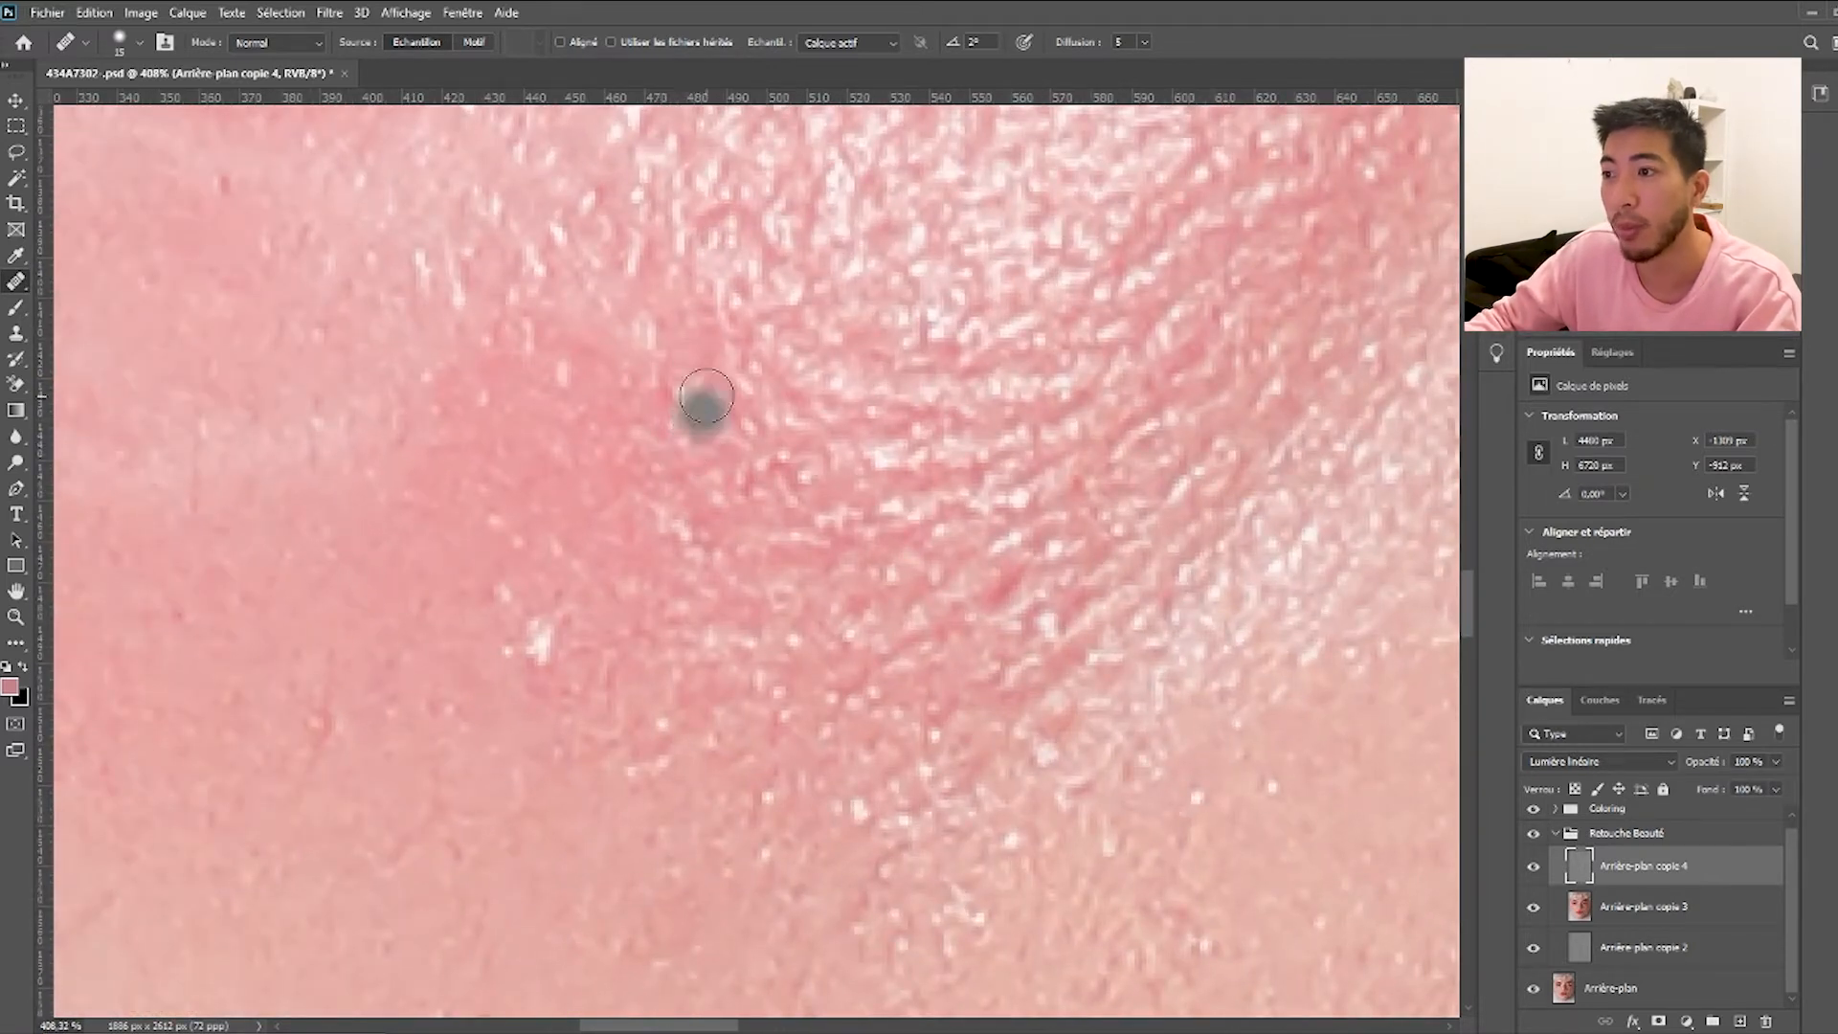
drag(614, 411, 604, 404)
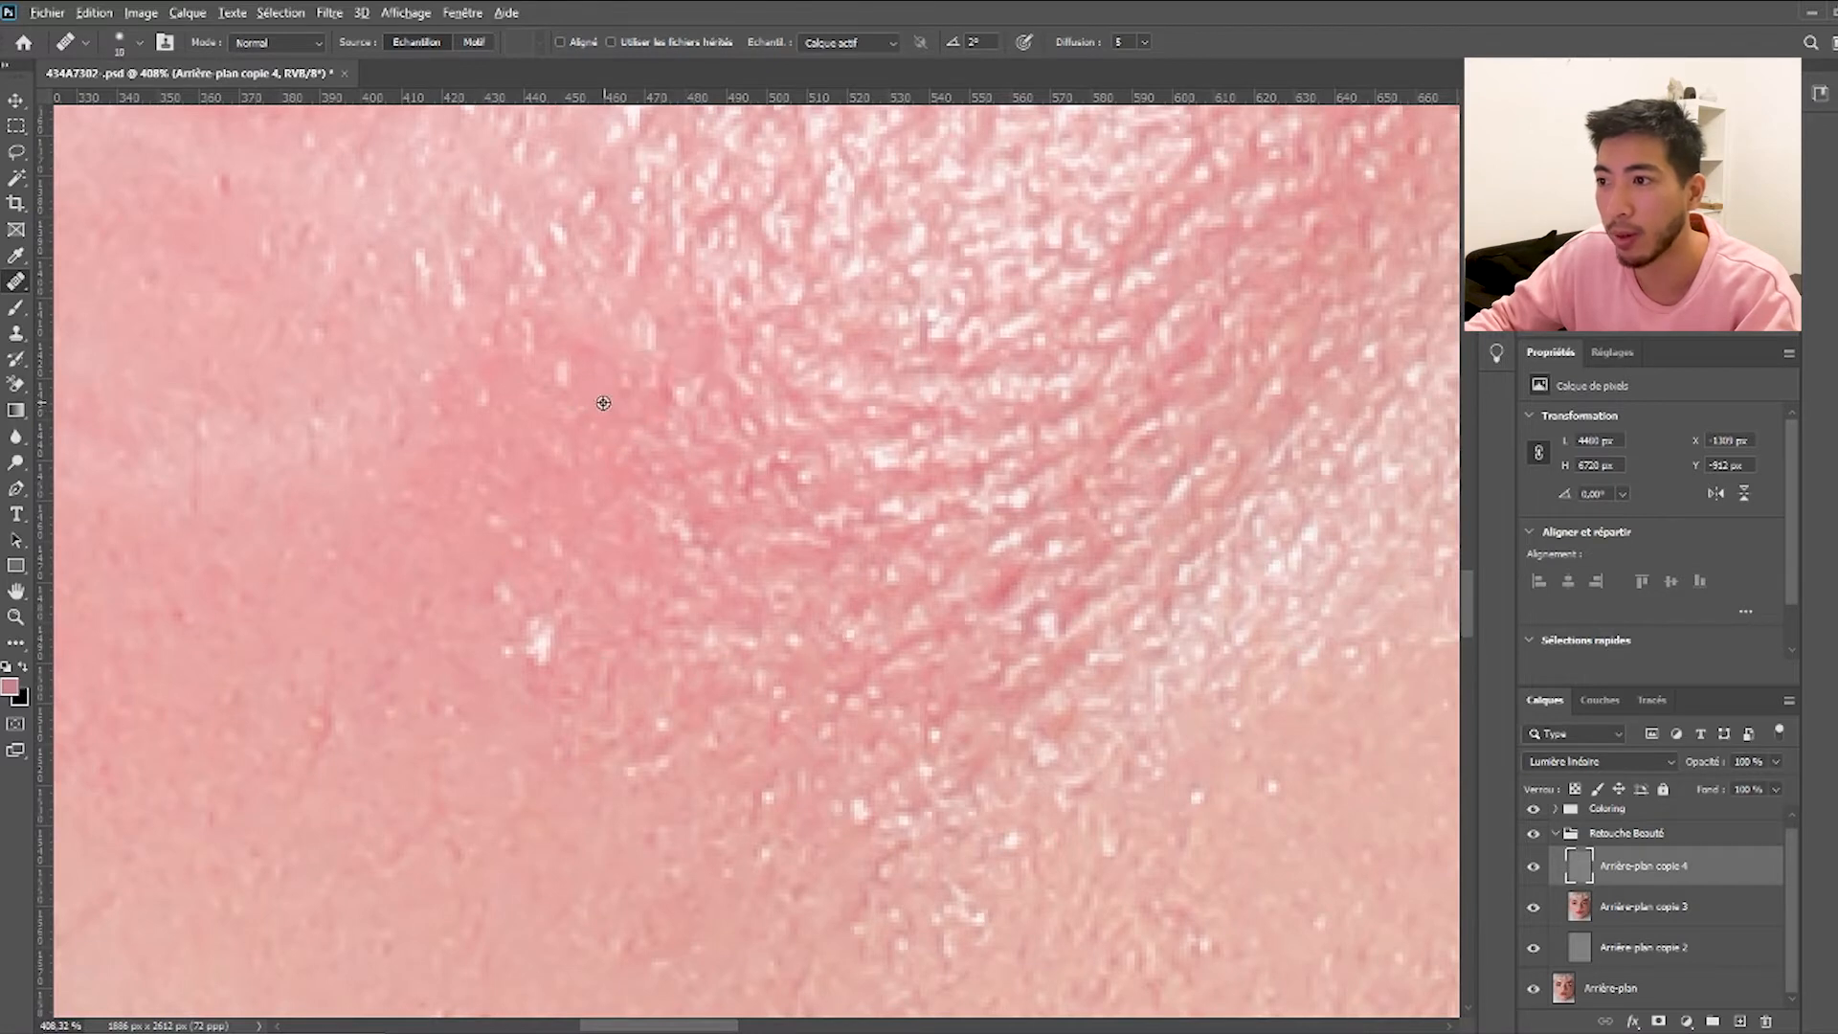
click(531, 417)
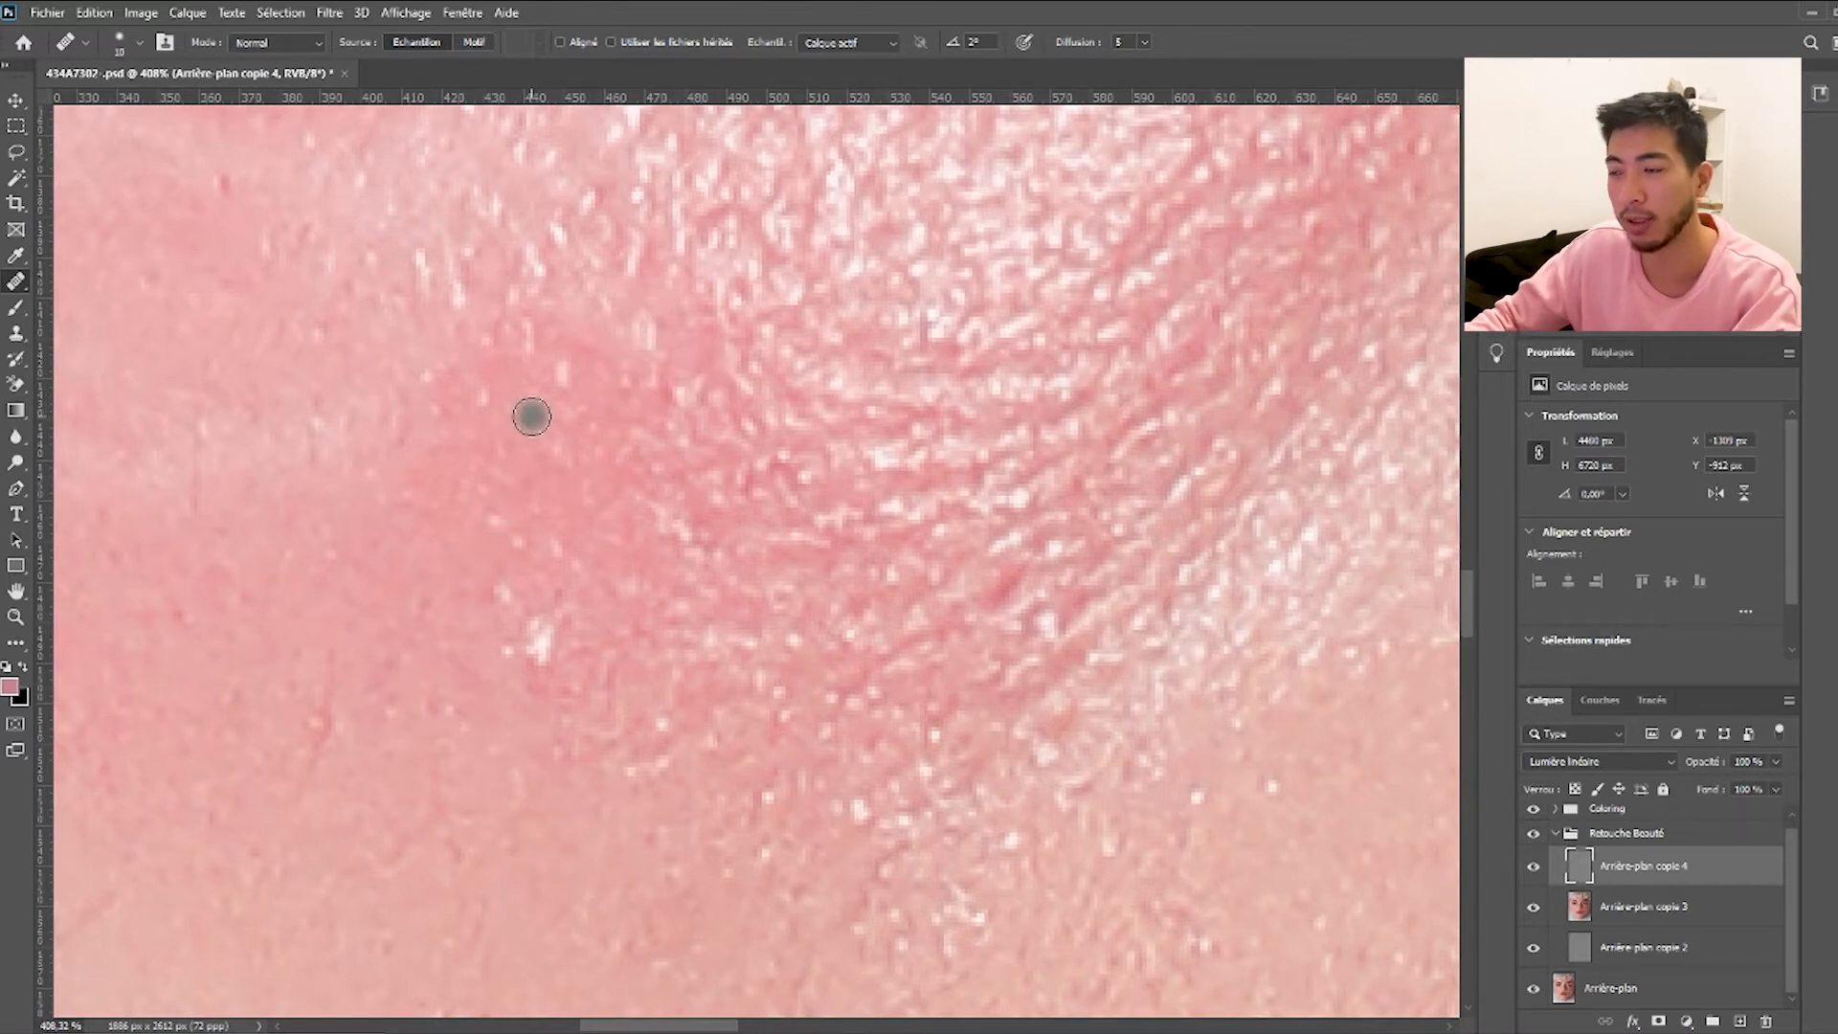
click(670, 395)
click(907, 428)
click(796, 442)
scroll(766, 421, down, 2)
click(670, 409)
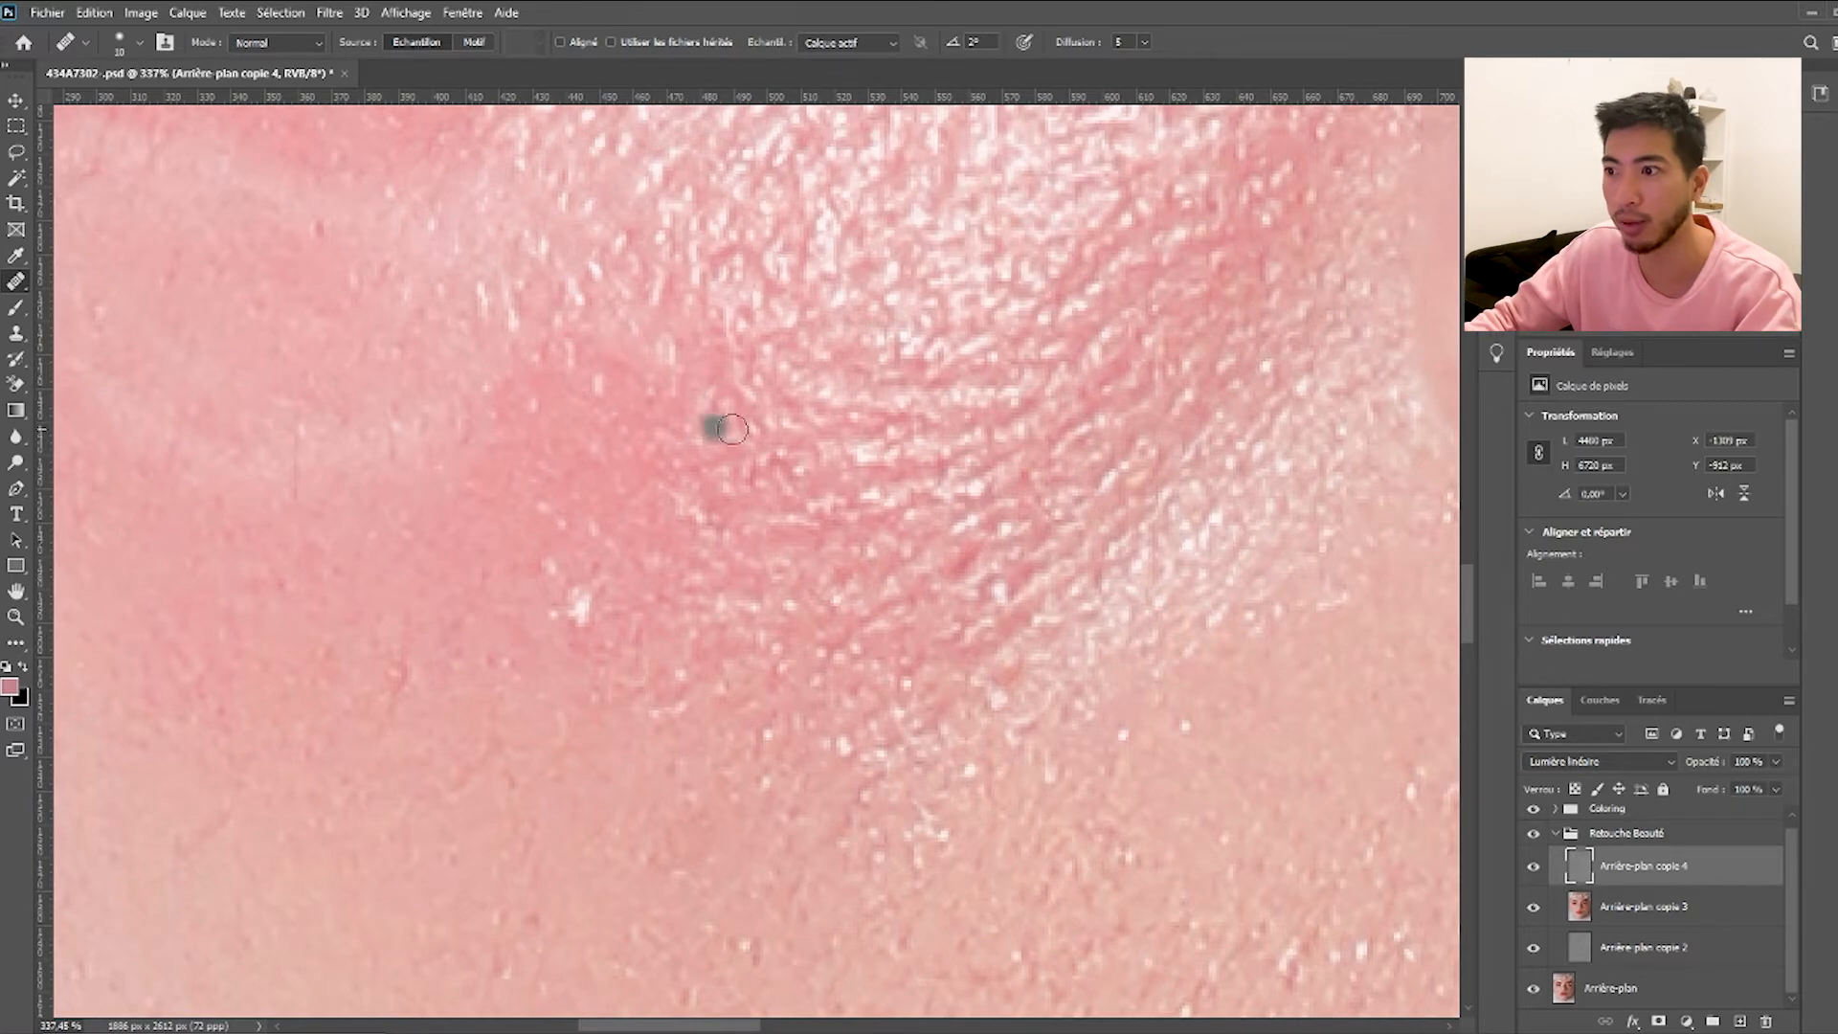
Sample clean skin and heal the small marks between the outer corner of the eye and the cheek's white streaks.
scroll(711, 424, down, 4)
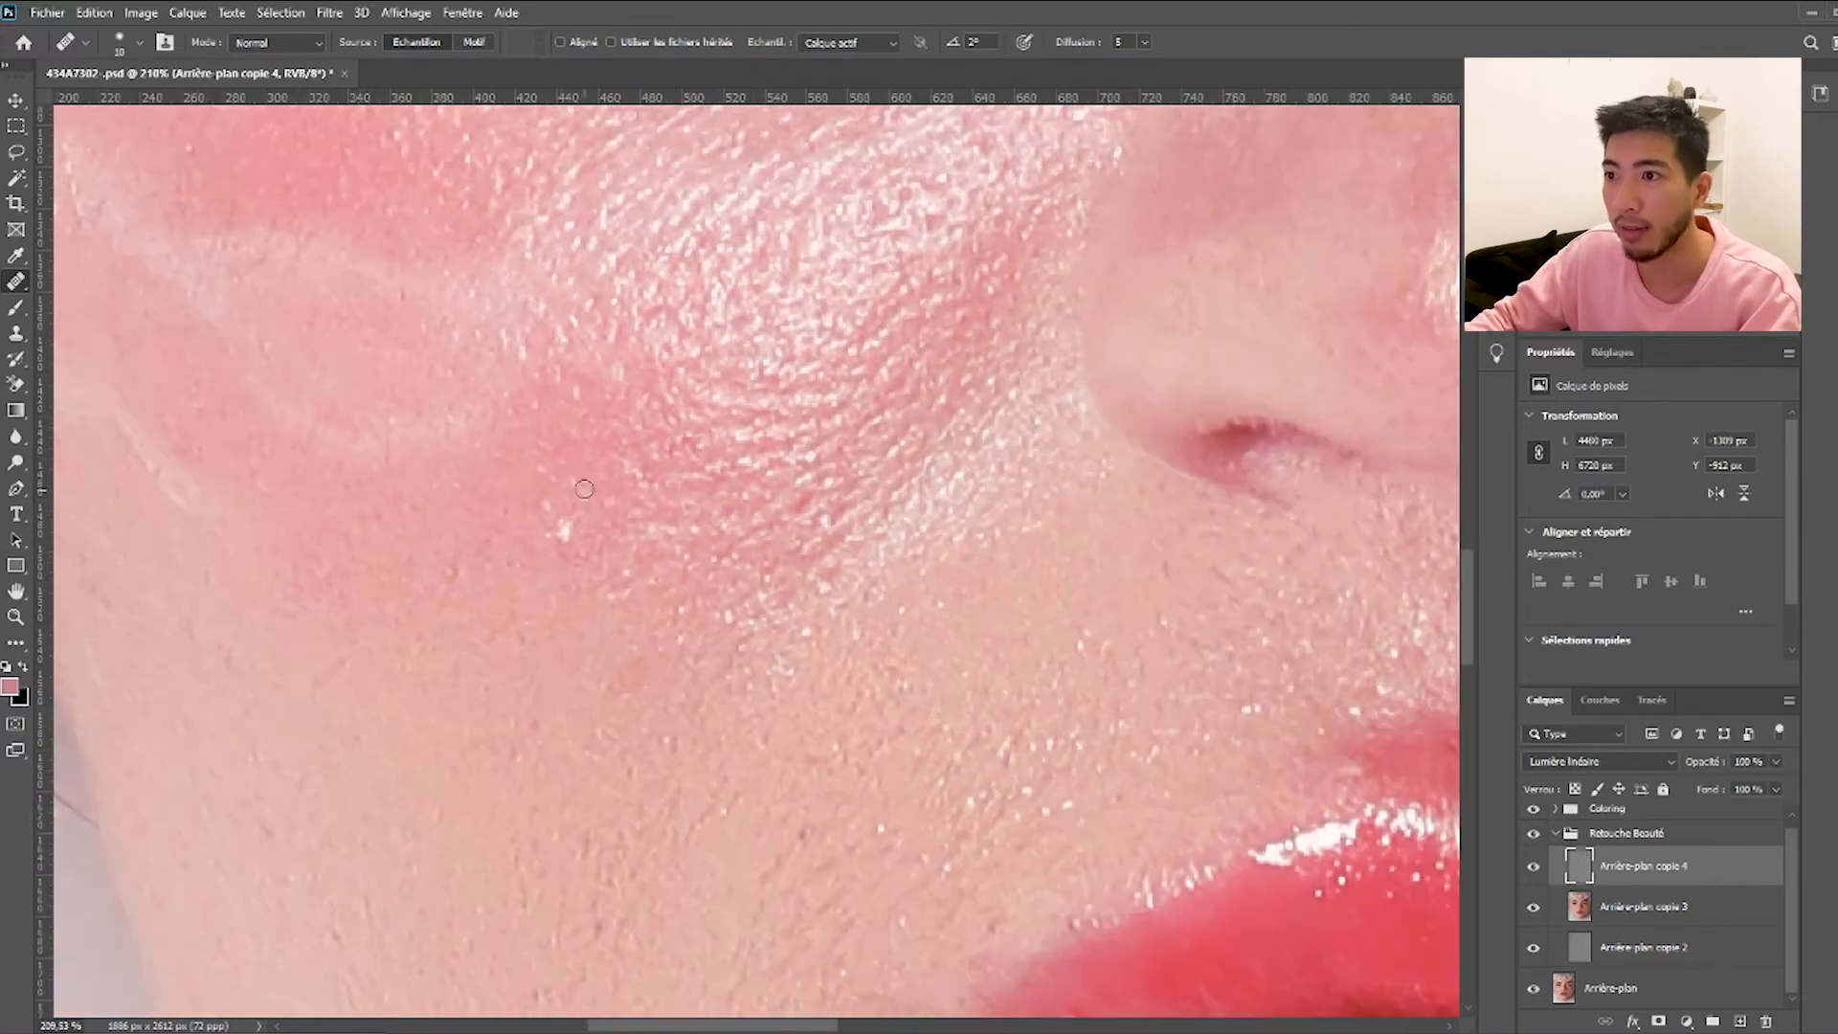
scroll(377, 398, up, 10)
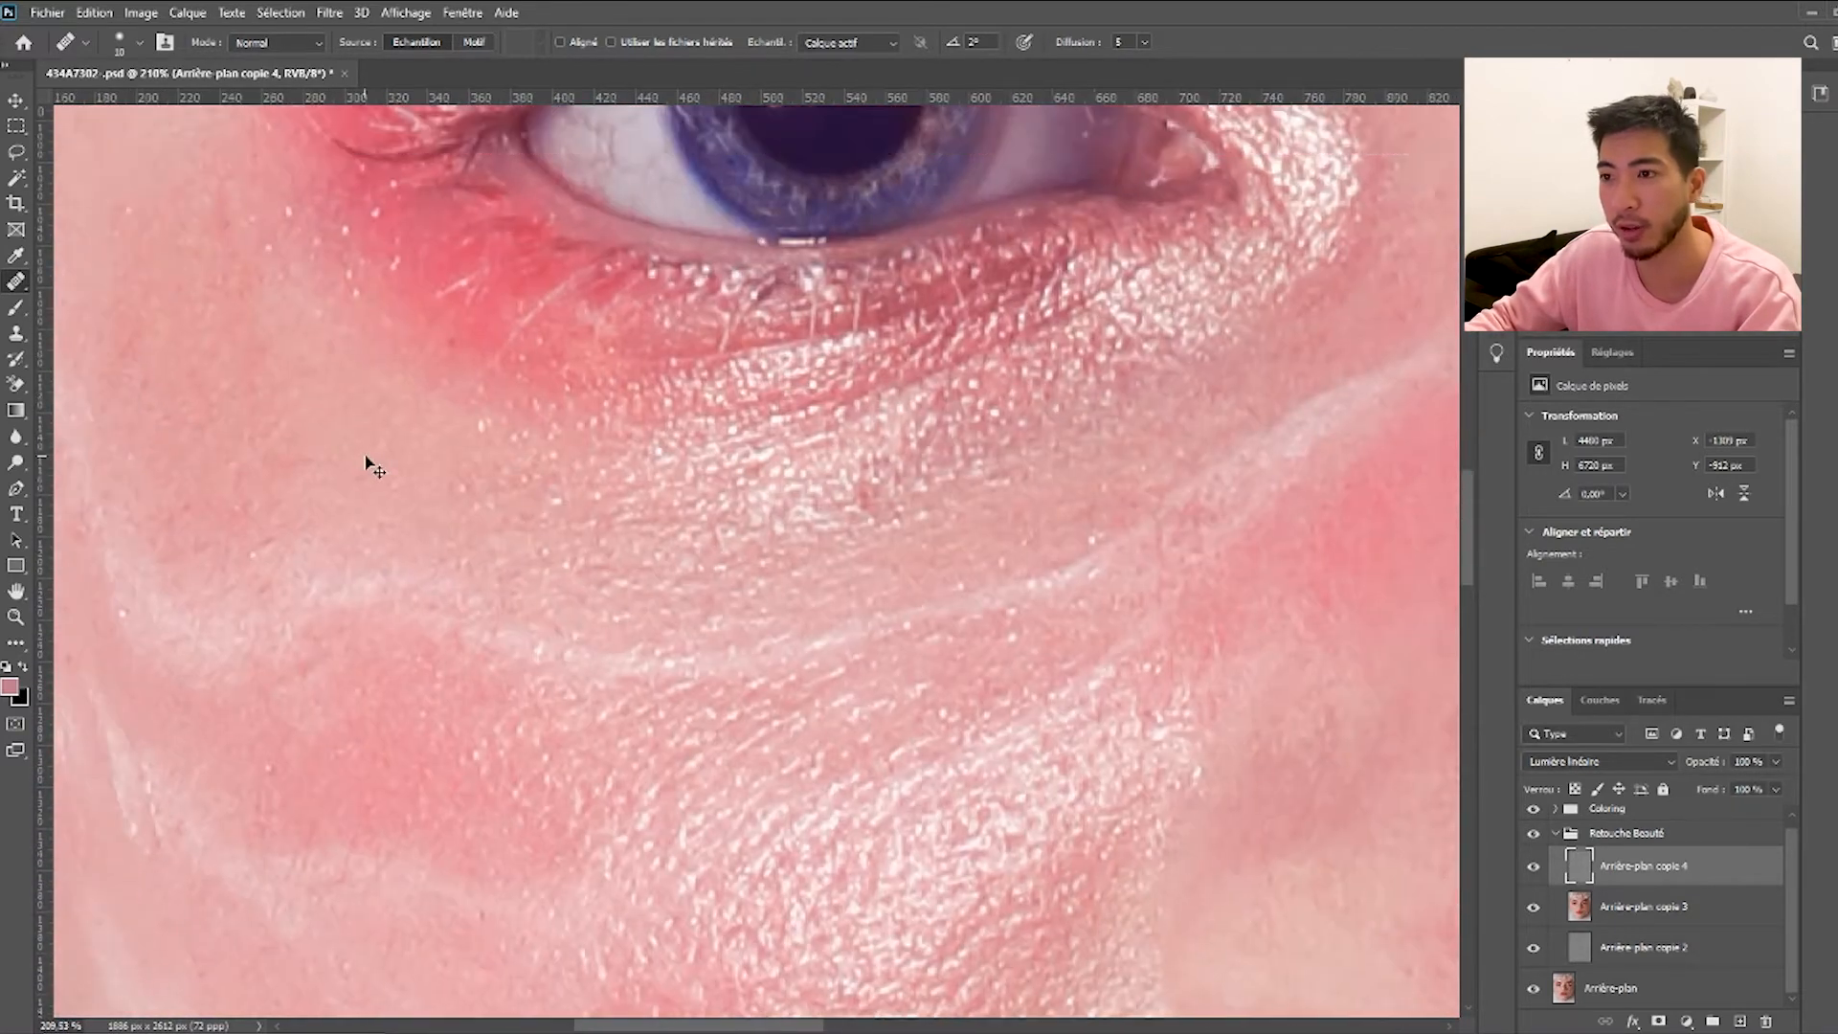
scroll(383, 457, left, 5)
scroll(527, 441, up, 3)
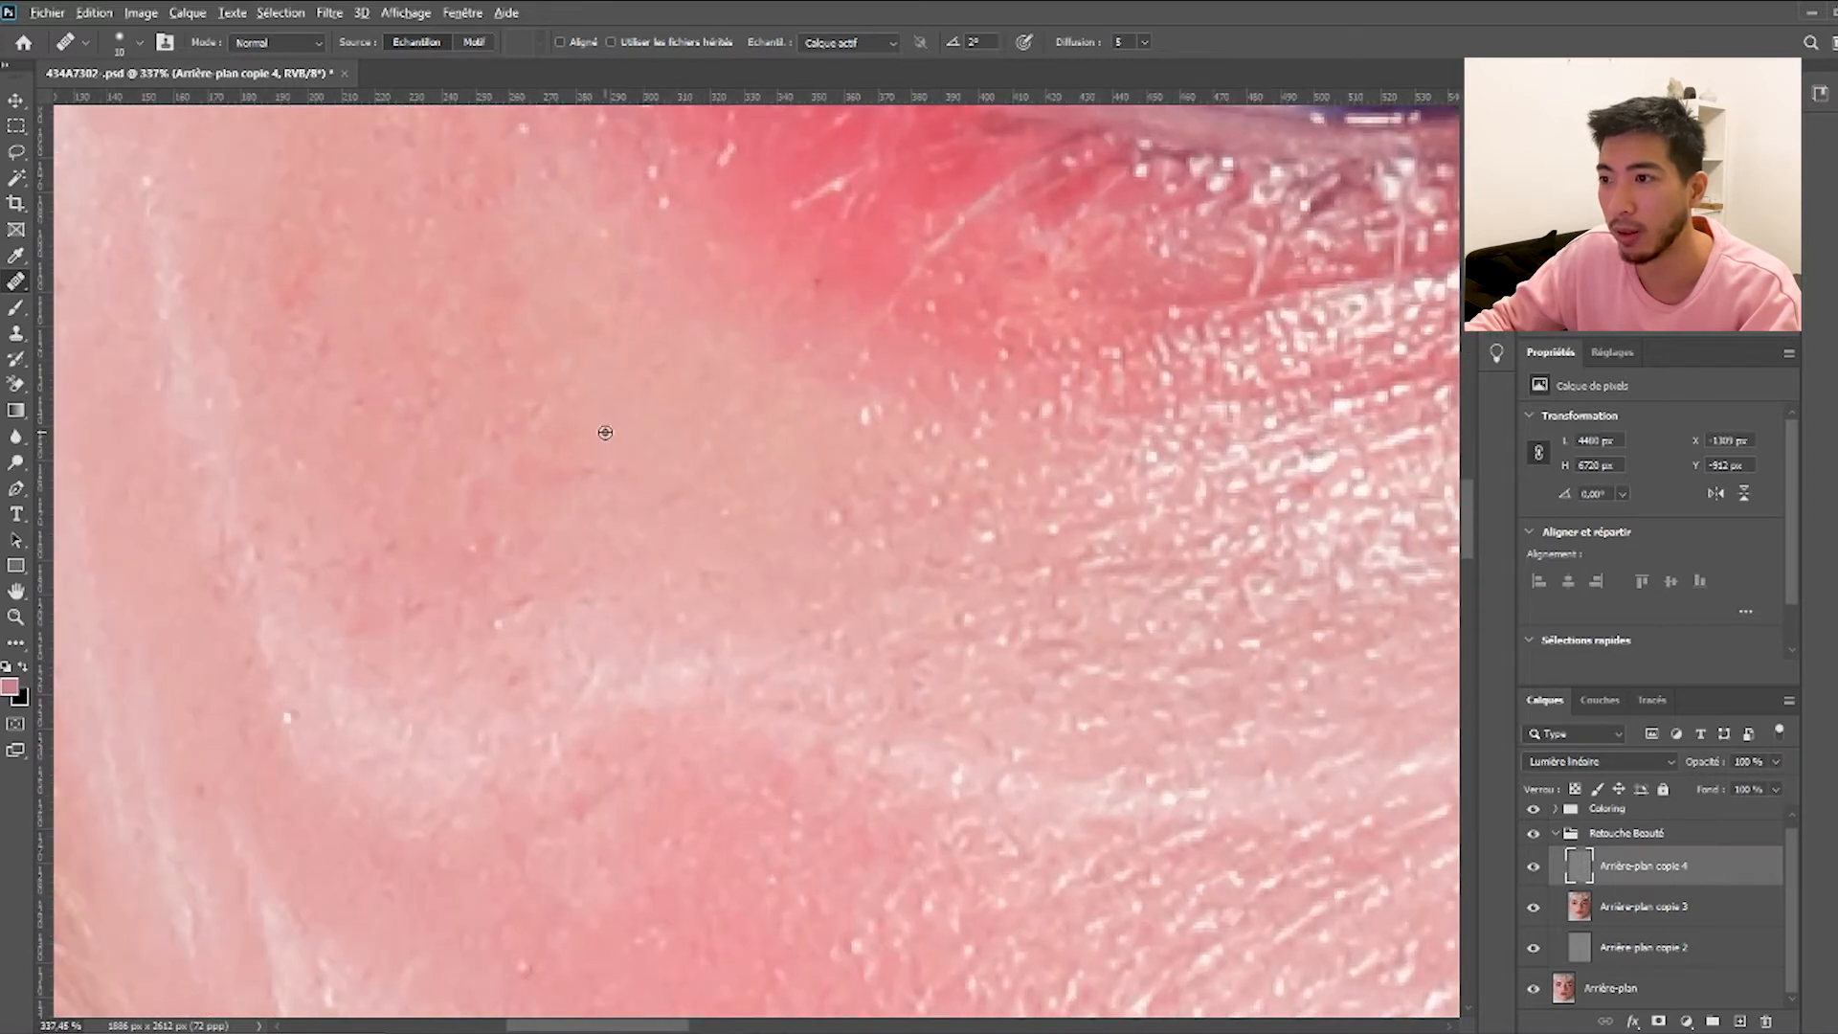
mouse_move(524, 459)
mouse_down()
mouse_move(563, 466)
mouse_move(505, 437)
mouse_move(515, 422)
mouse_move(595, 427)
mouse_up()
alt+click(646, 440)
alt+click(613, 421)
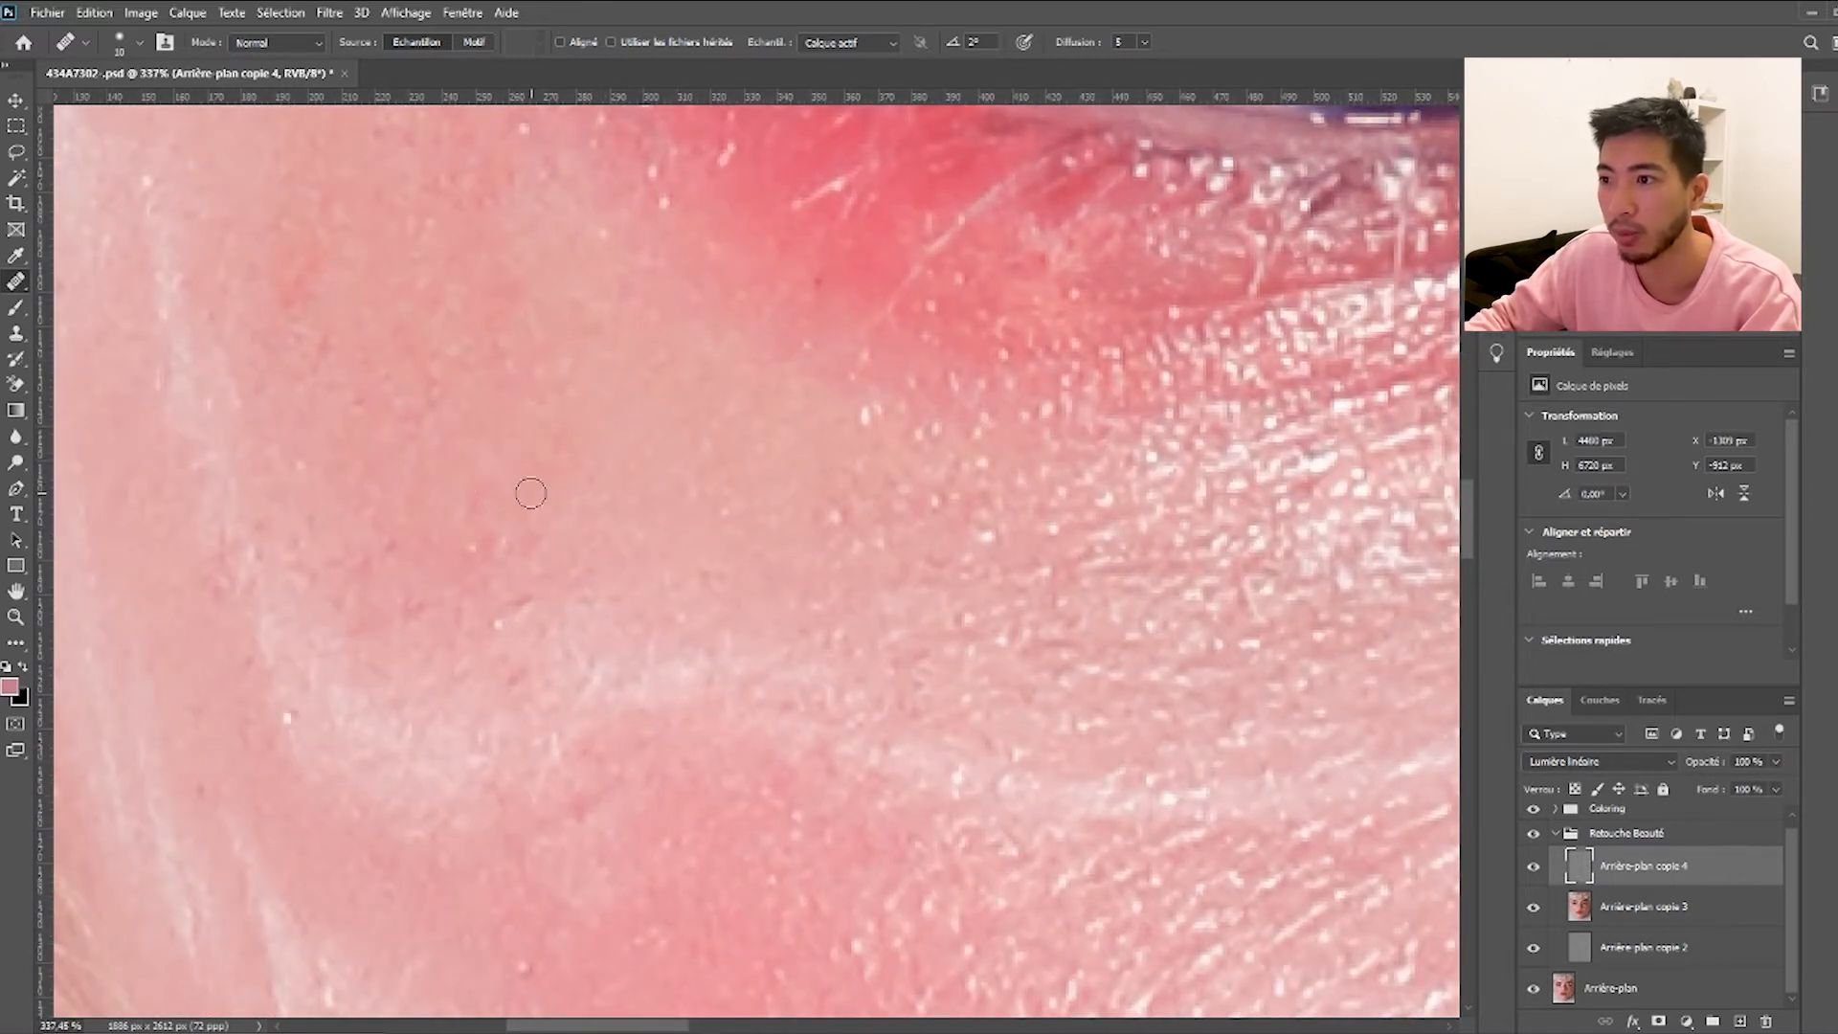
scroll(416, 358, up, 3)
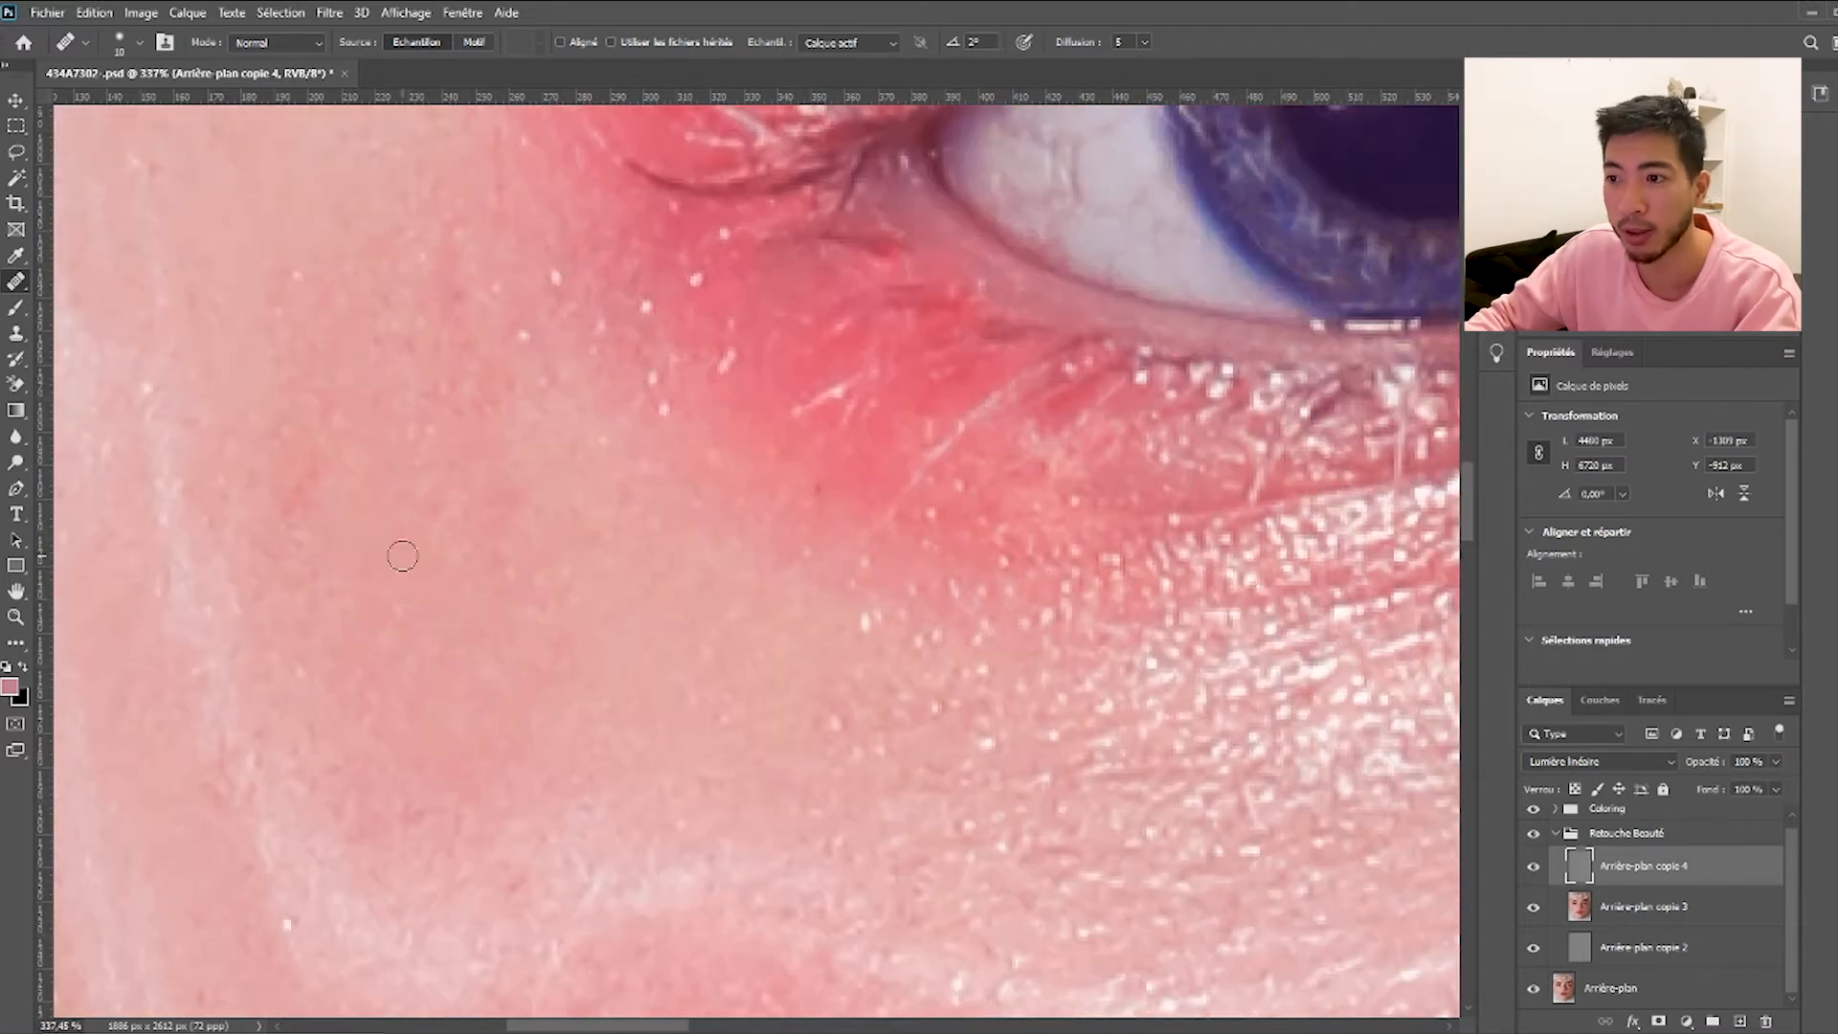
Enlarge the Healing Brush to 22 px and heal the remaining spots on the outer cheek below the eye.
scroll(563, 482, down, 6)
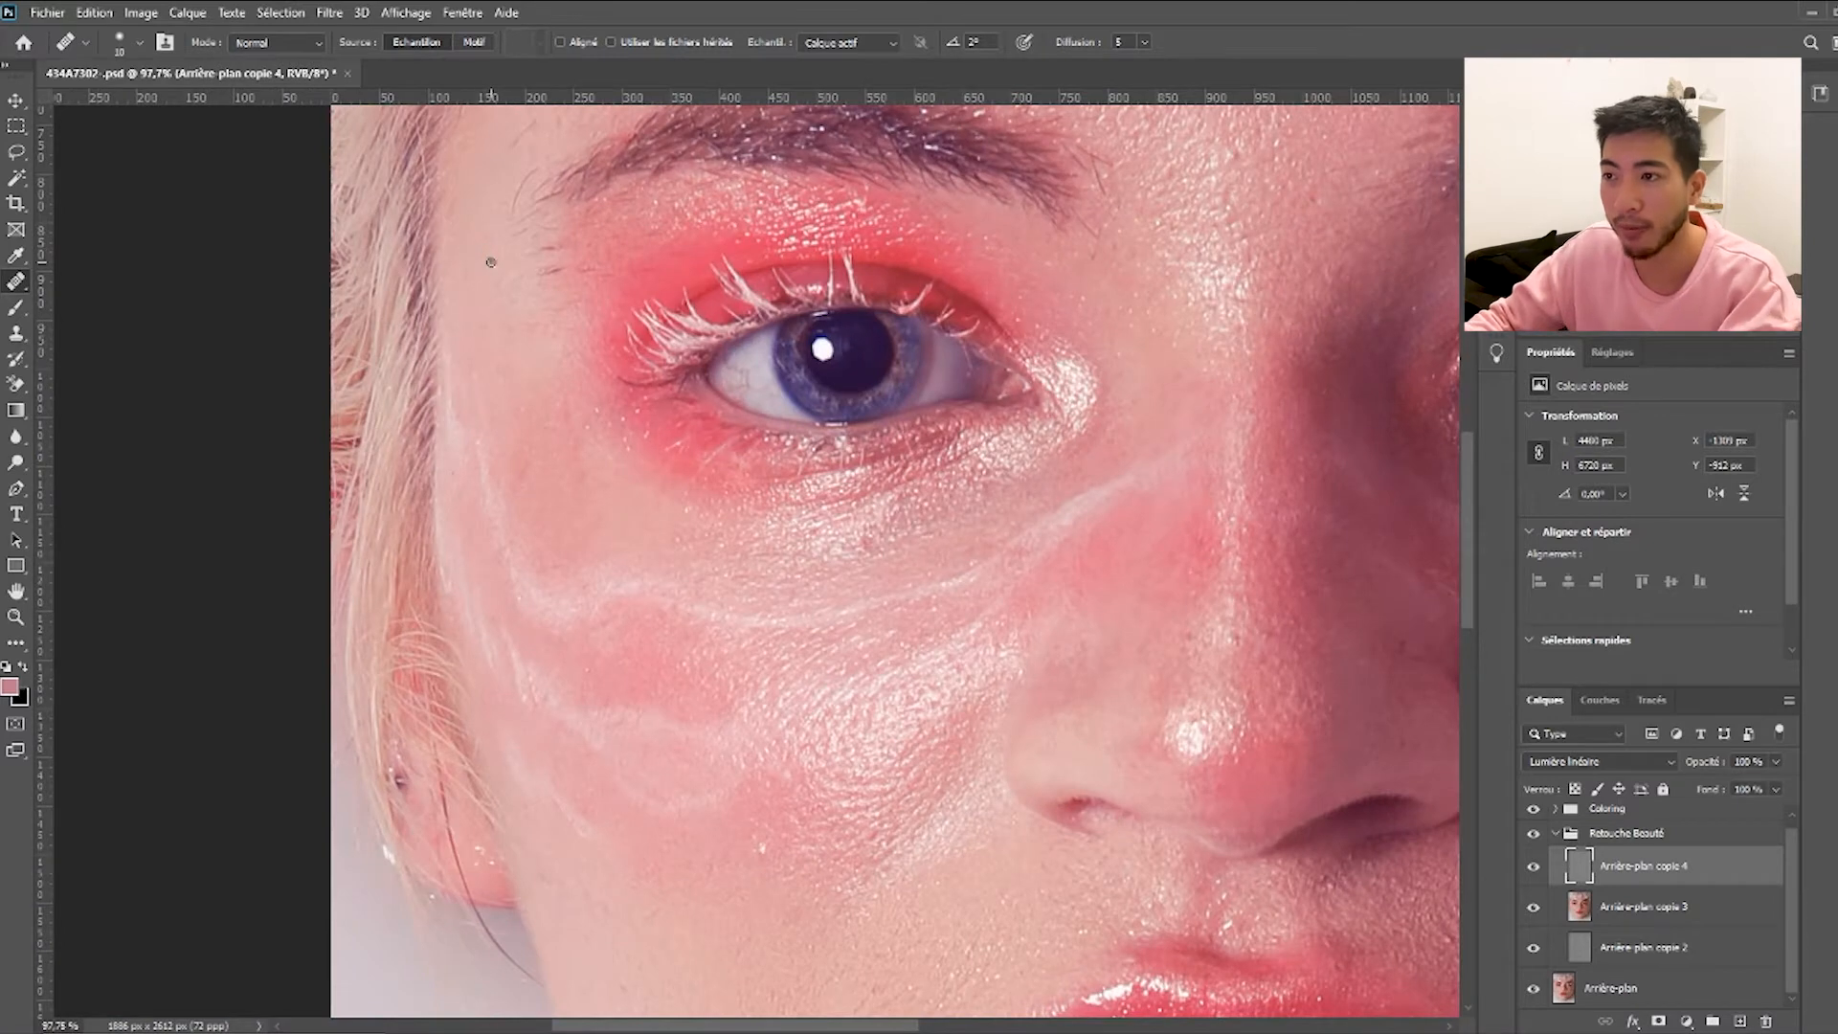
scroll(653, 463, down, 5)
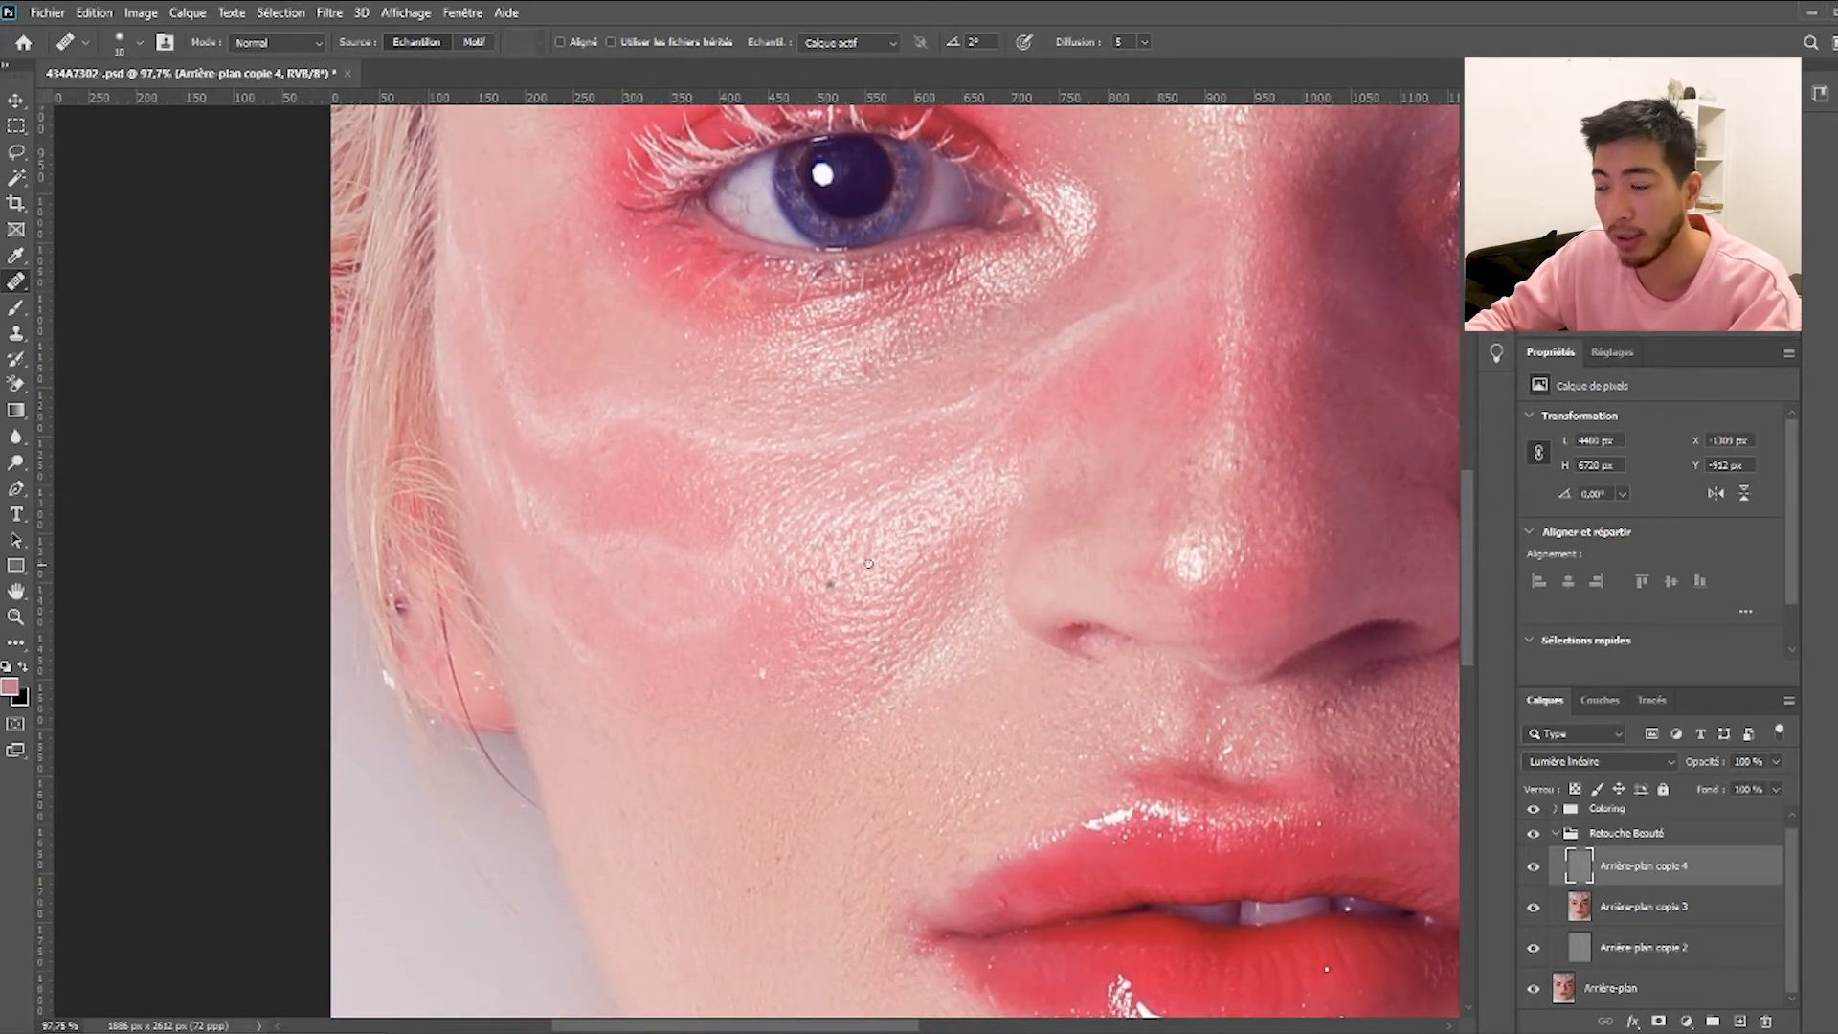
scroll(787, 546, up, 4)
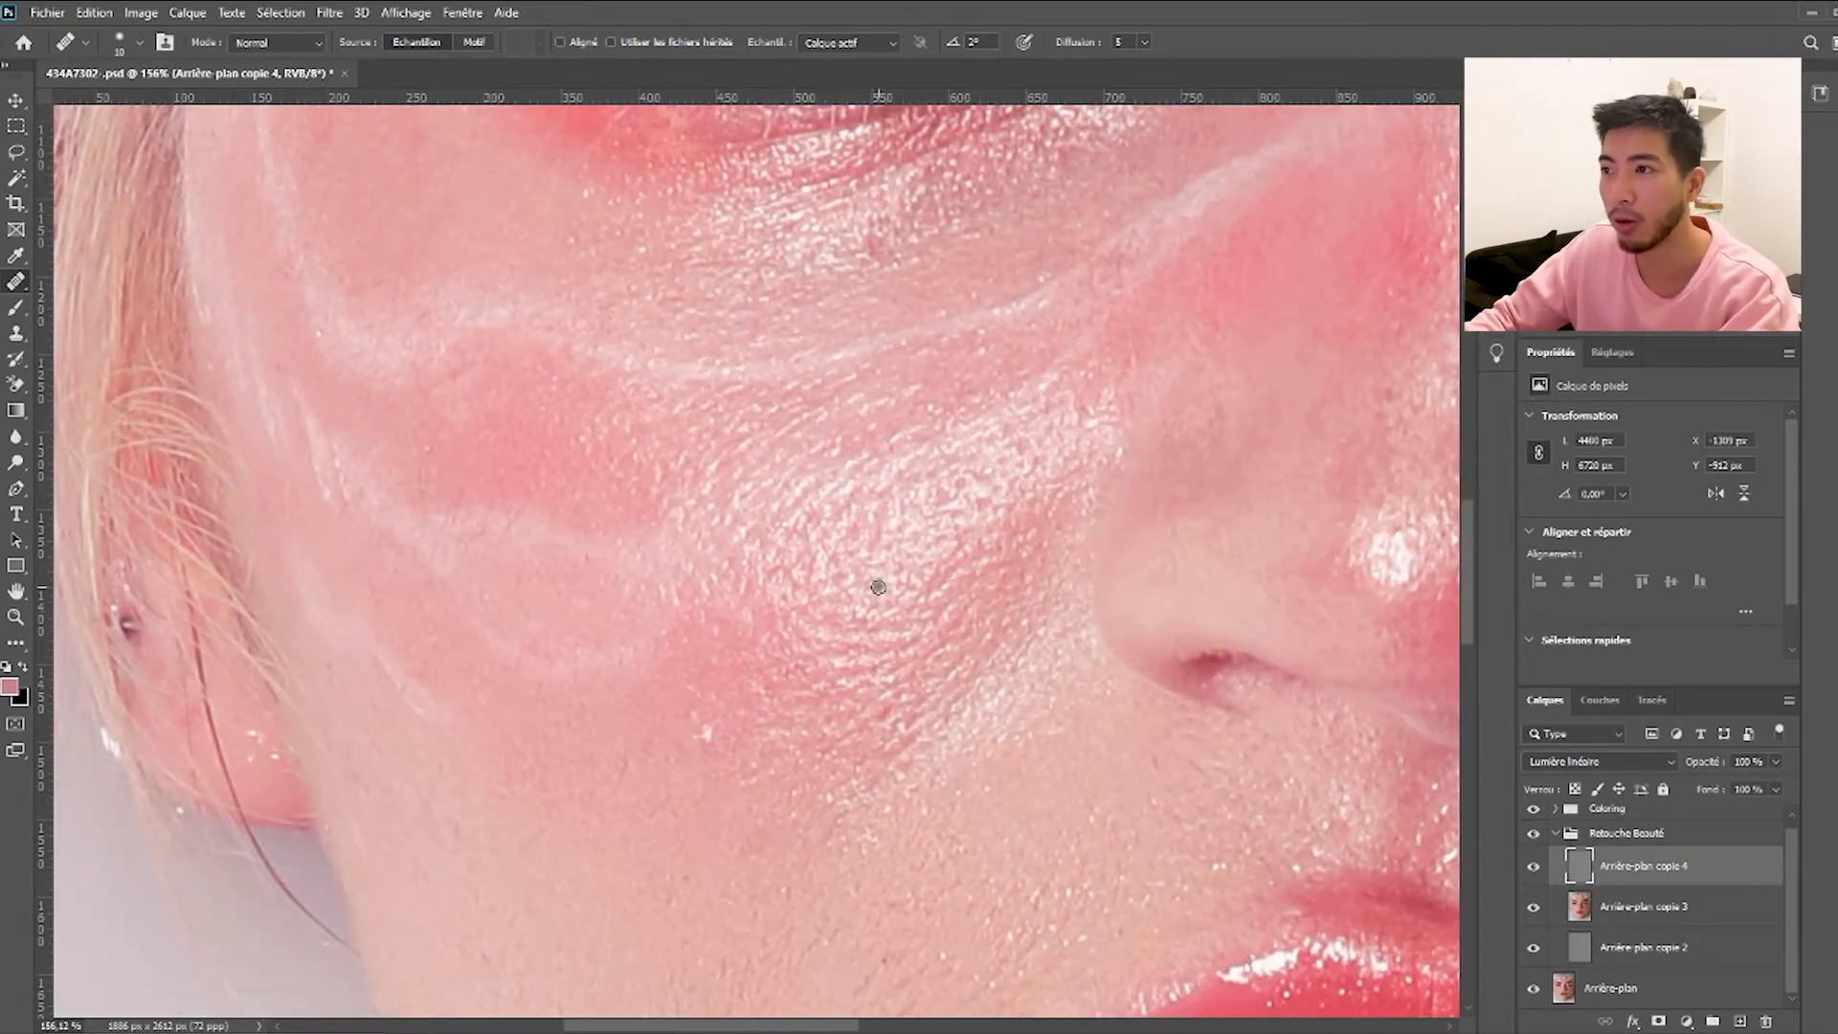
drag(878, 585, 883, 648)
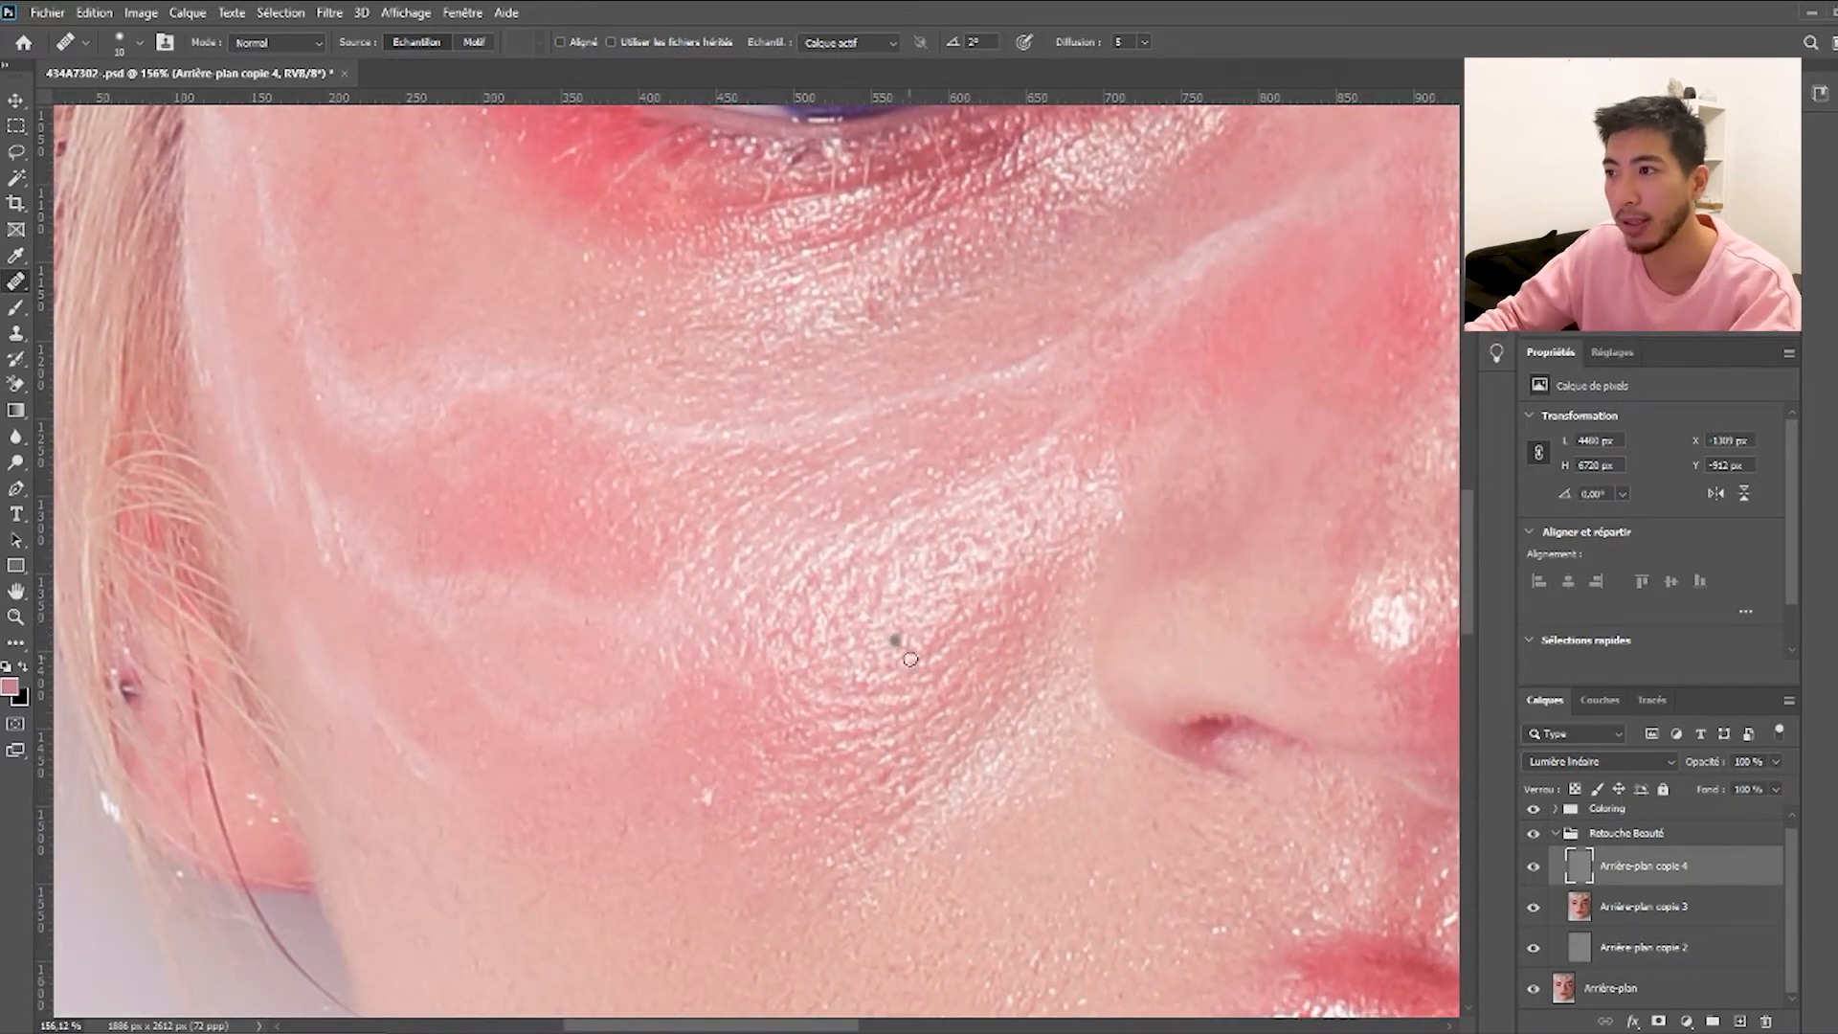
scroll(894, 644, up, 3)
scroll(971, 679, up, 3)
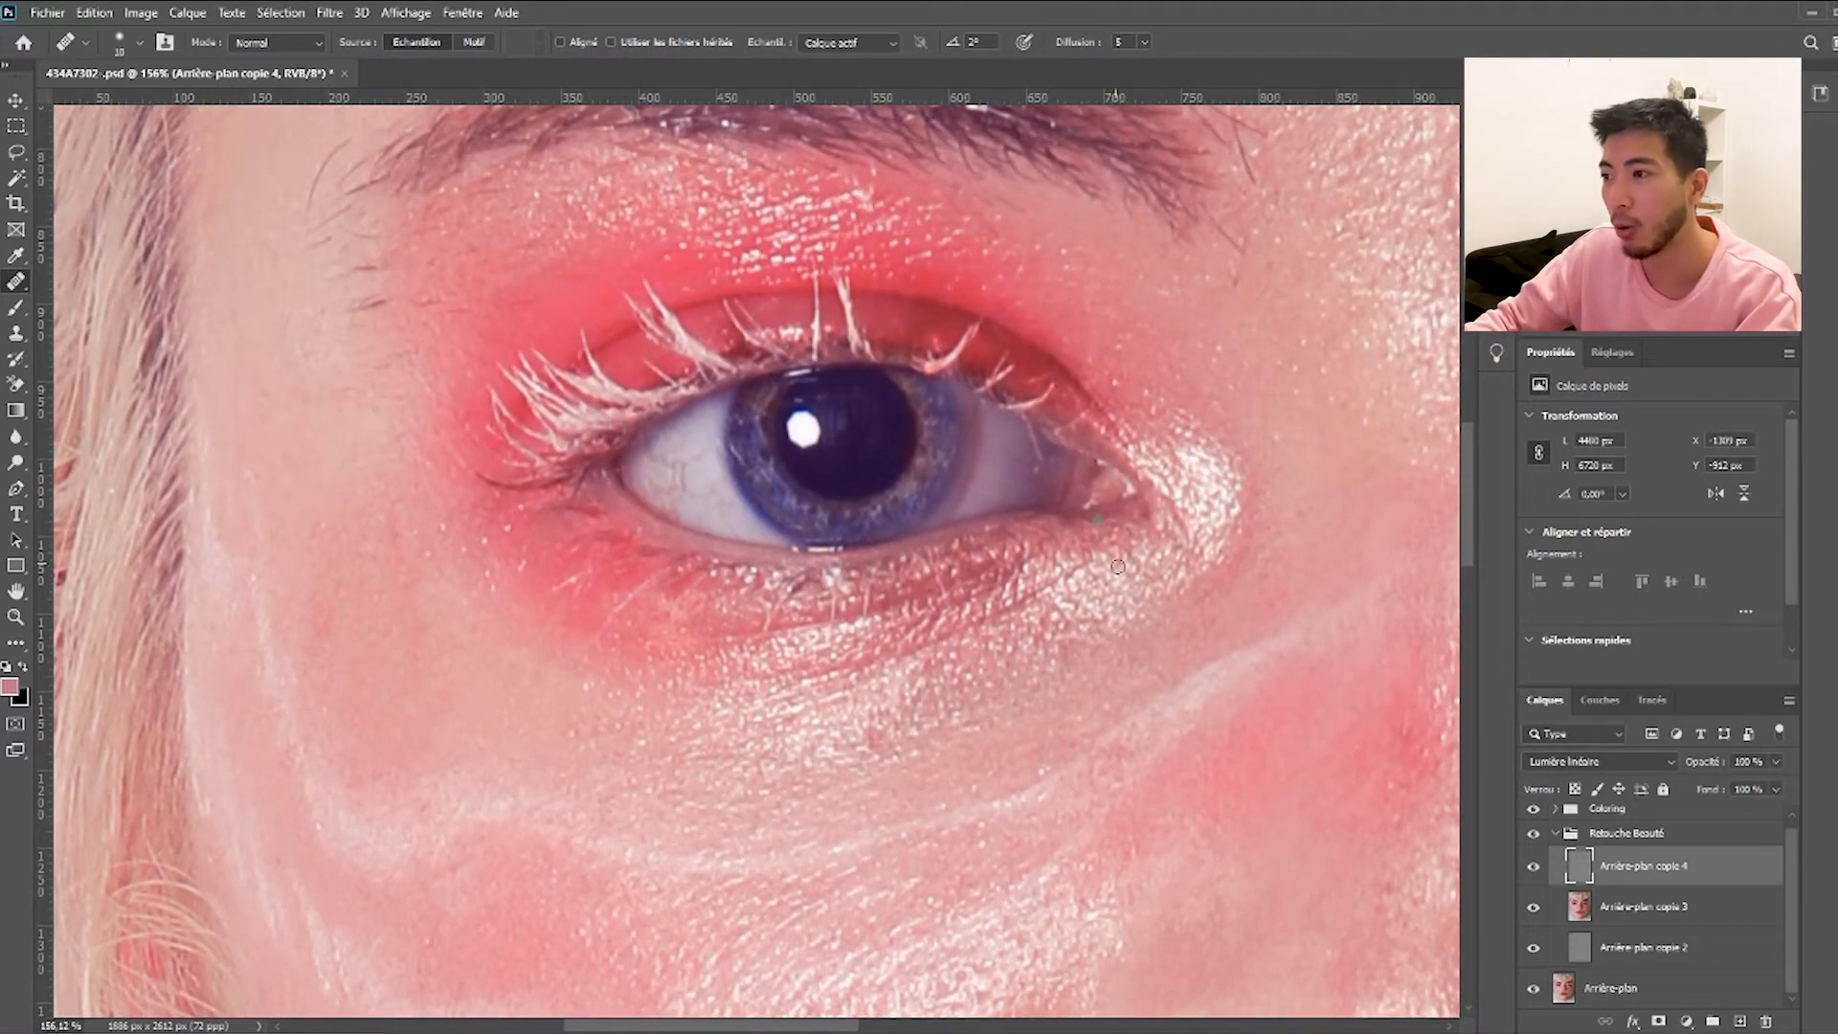
click(398, 546)
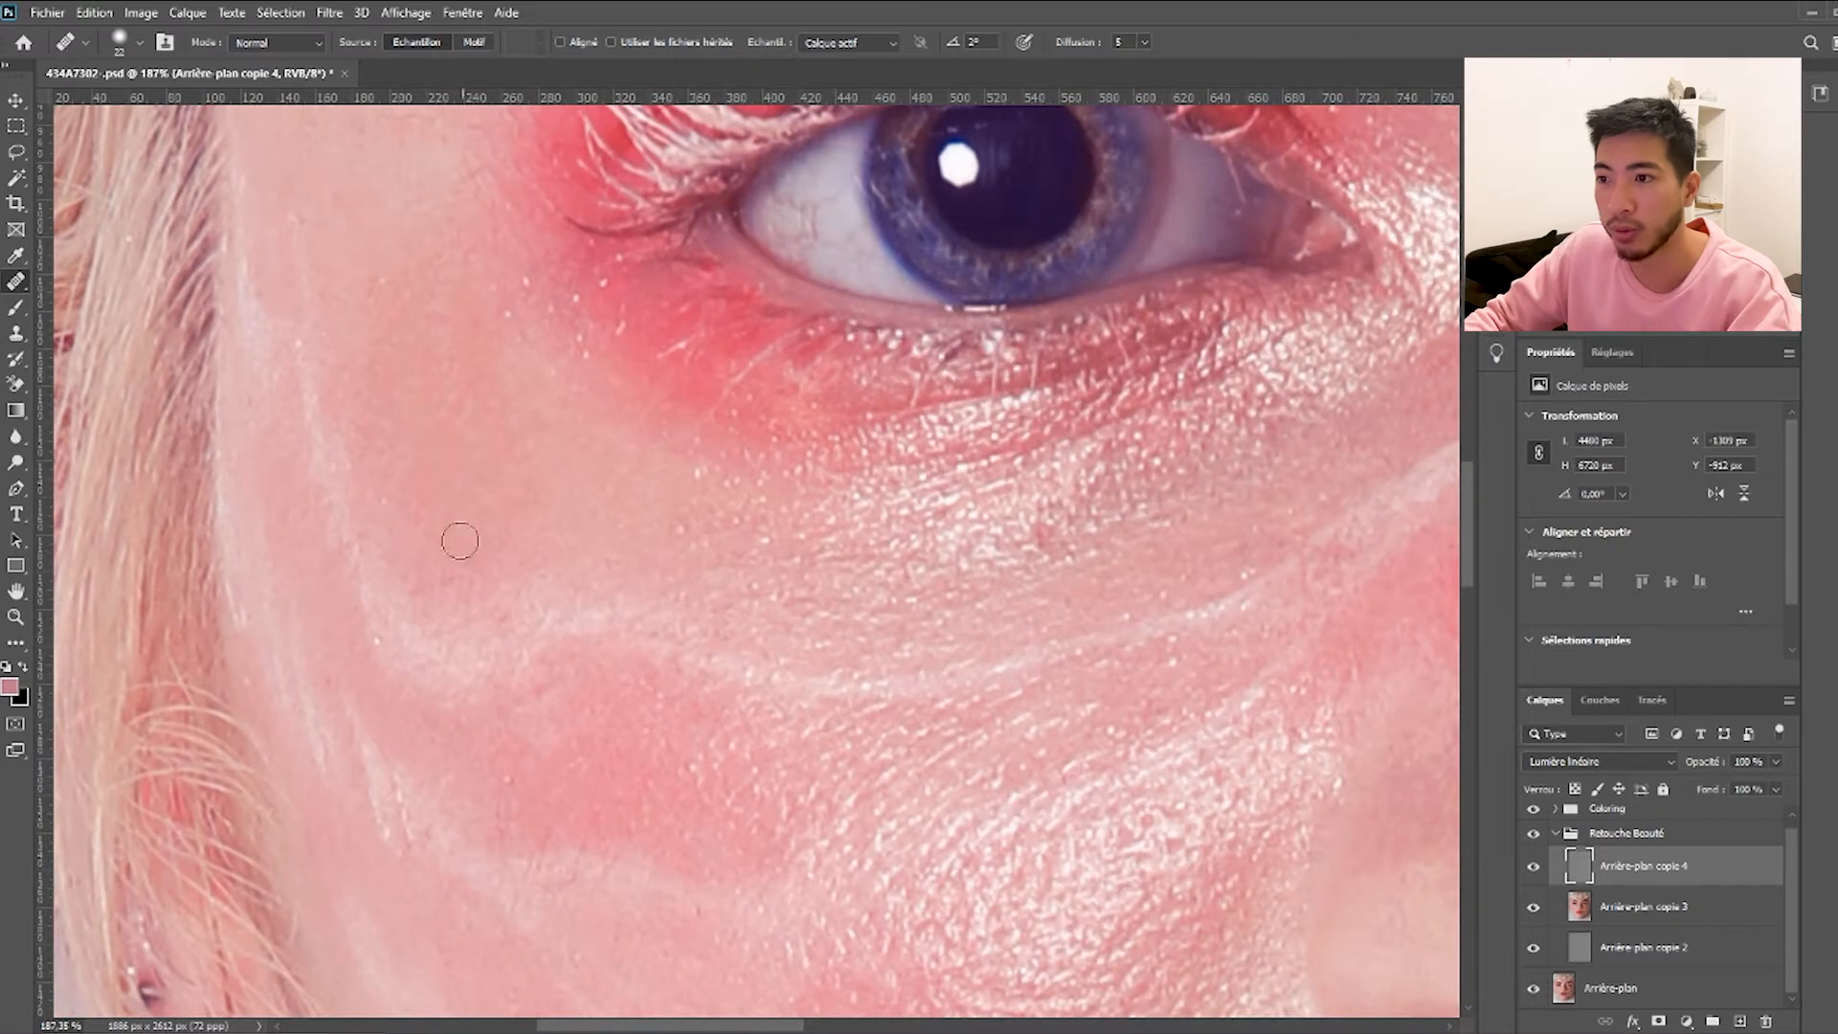
click(457, 538)
click(496, 613)
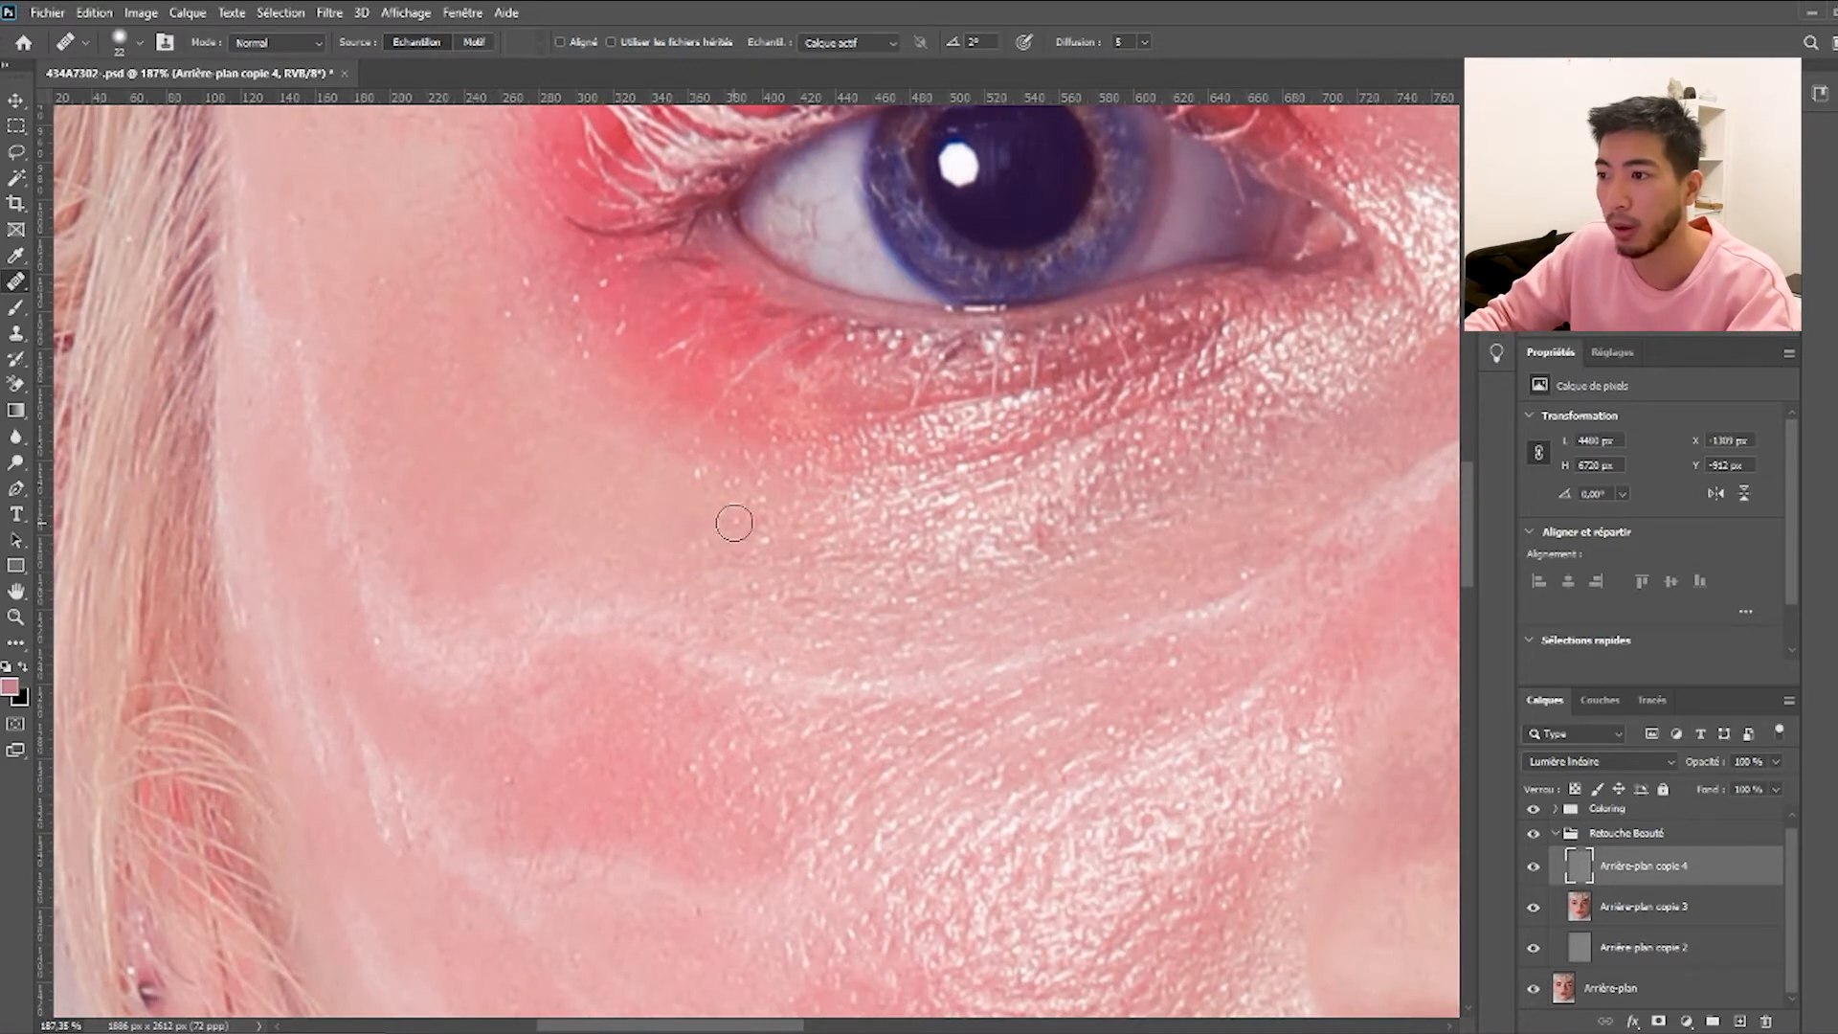
Remove the stray eyebrow hairs on the temple between the brow's tail and the outer corner of the eye.
scroll(437, 573, up, 5)
scroll(437, 572, up, 1)
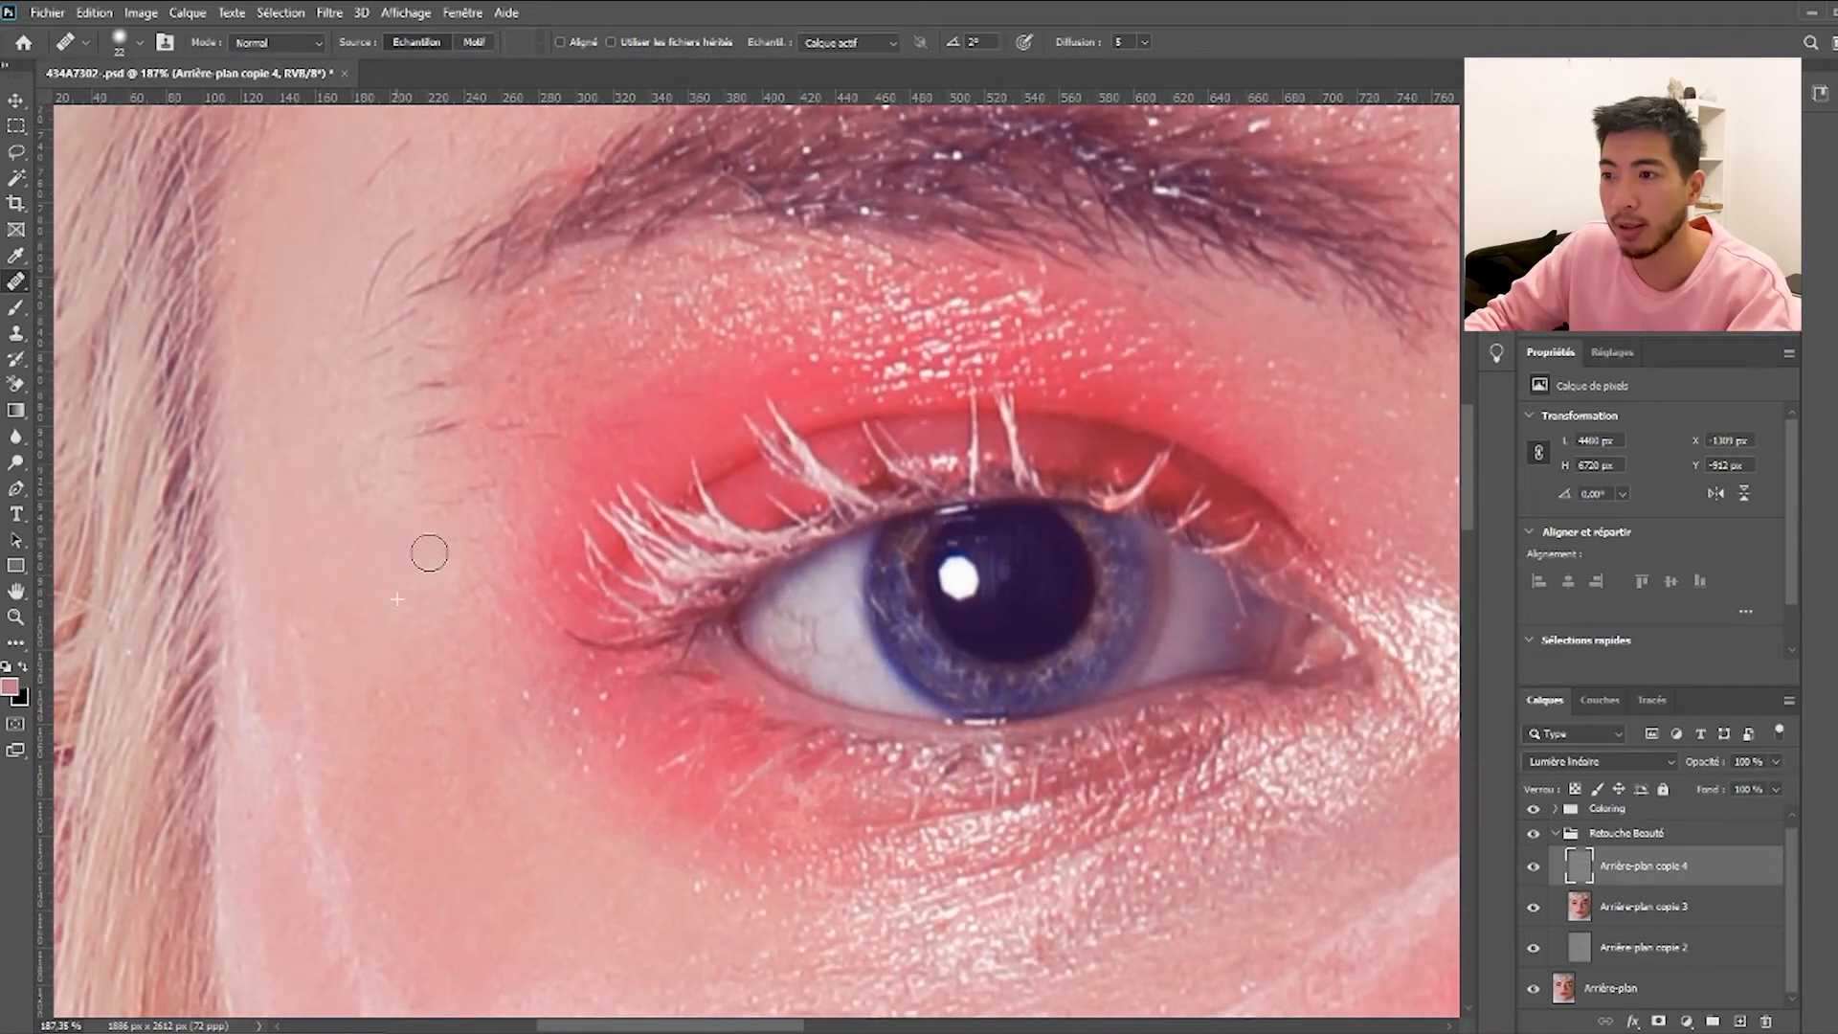
click(447, 497)
scroll(441, 536, up, 1)
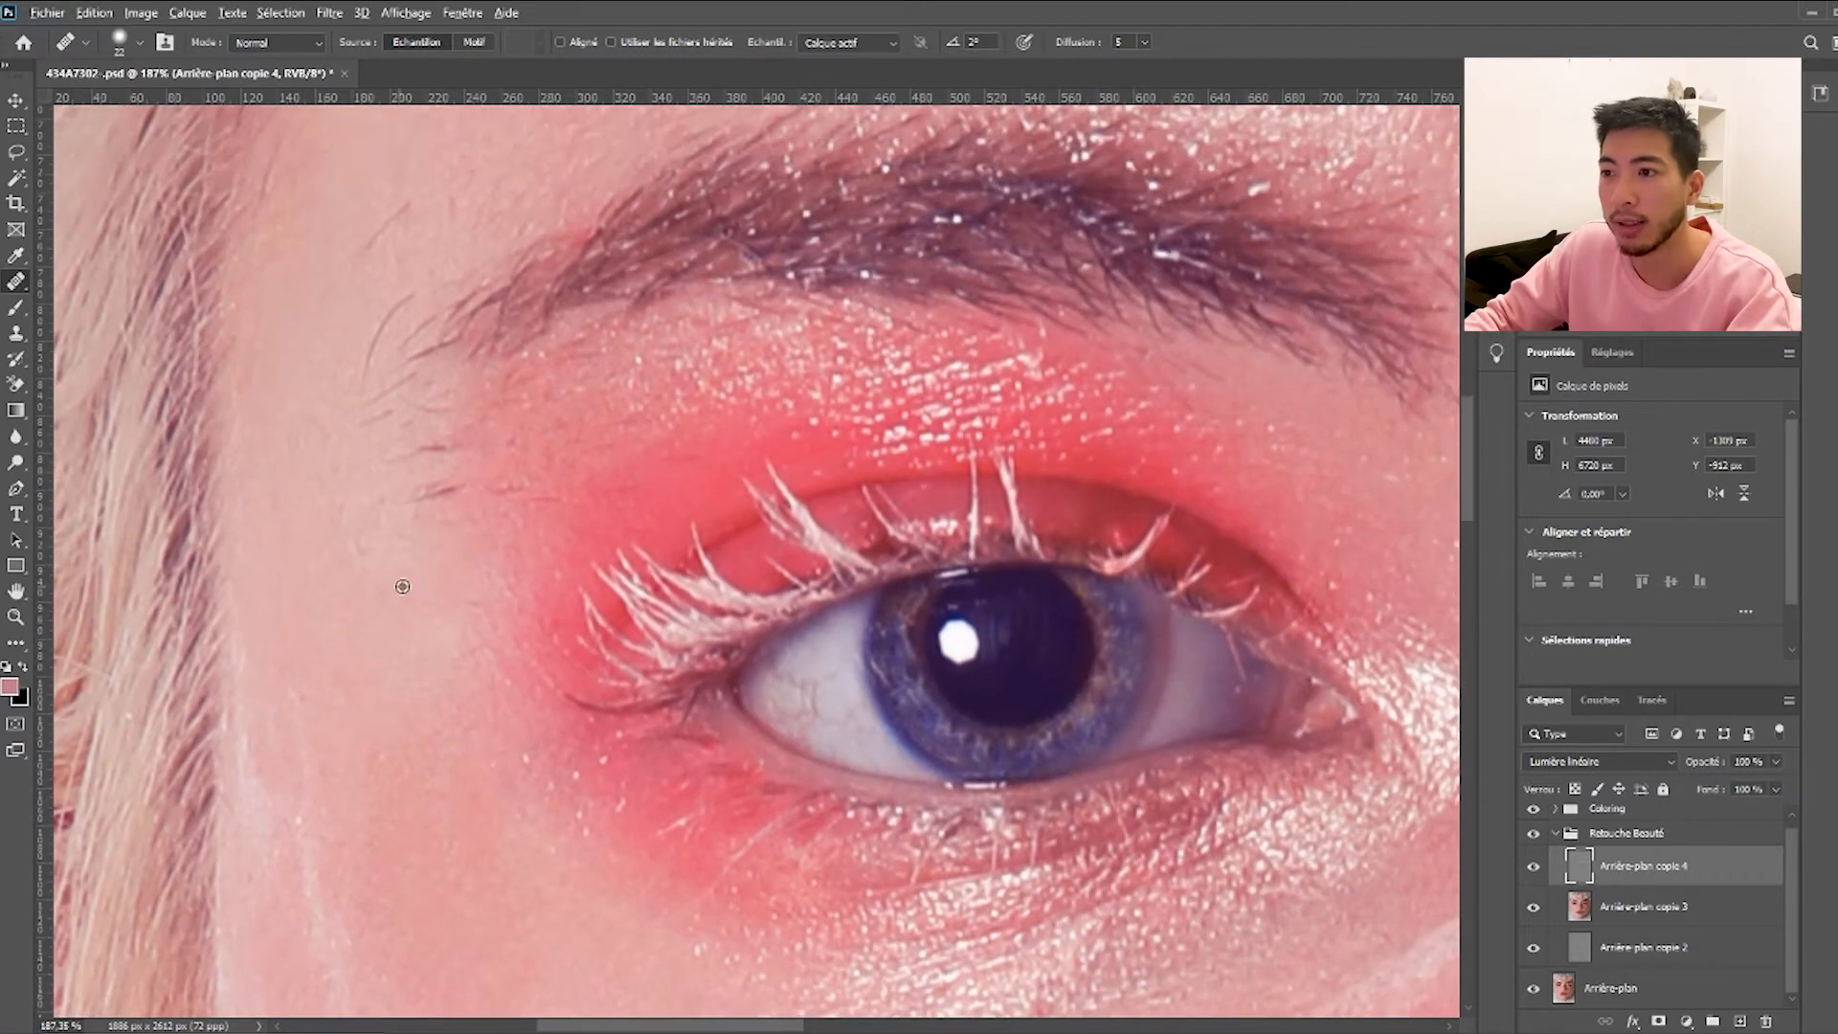
click(439, 485)
click(402, 459)
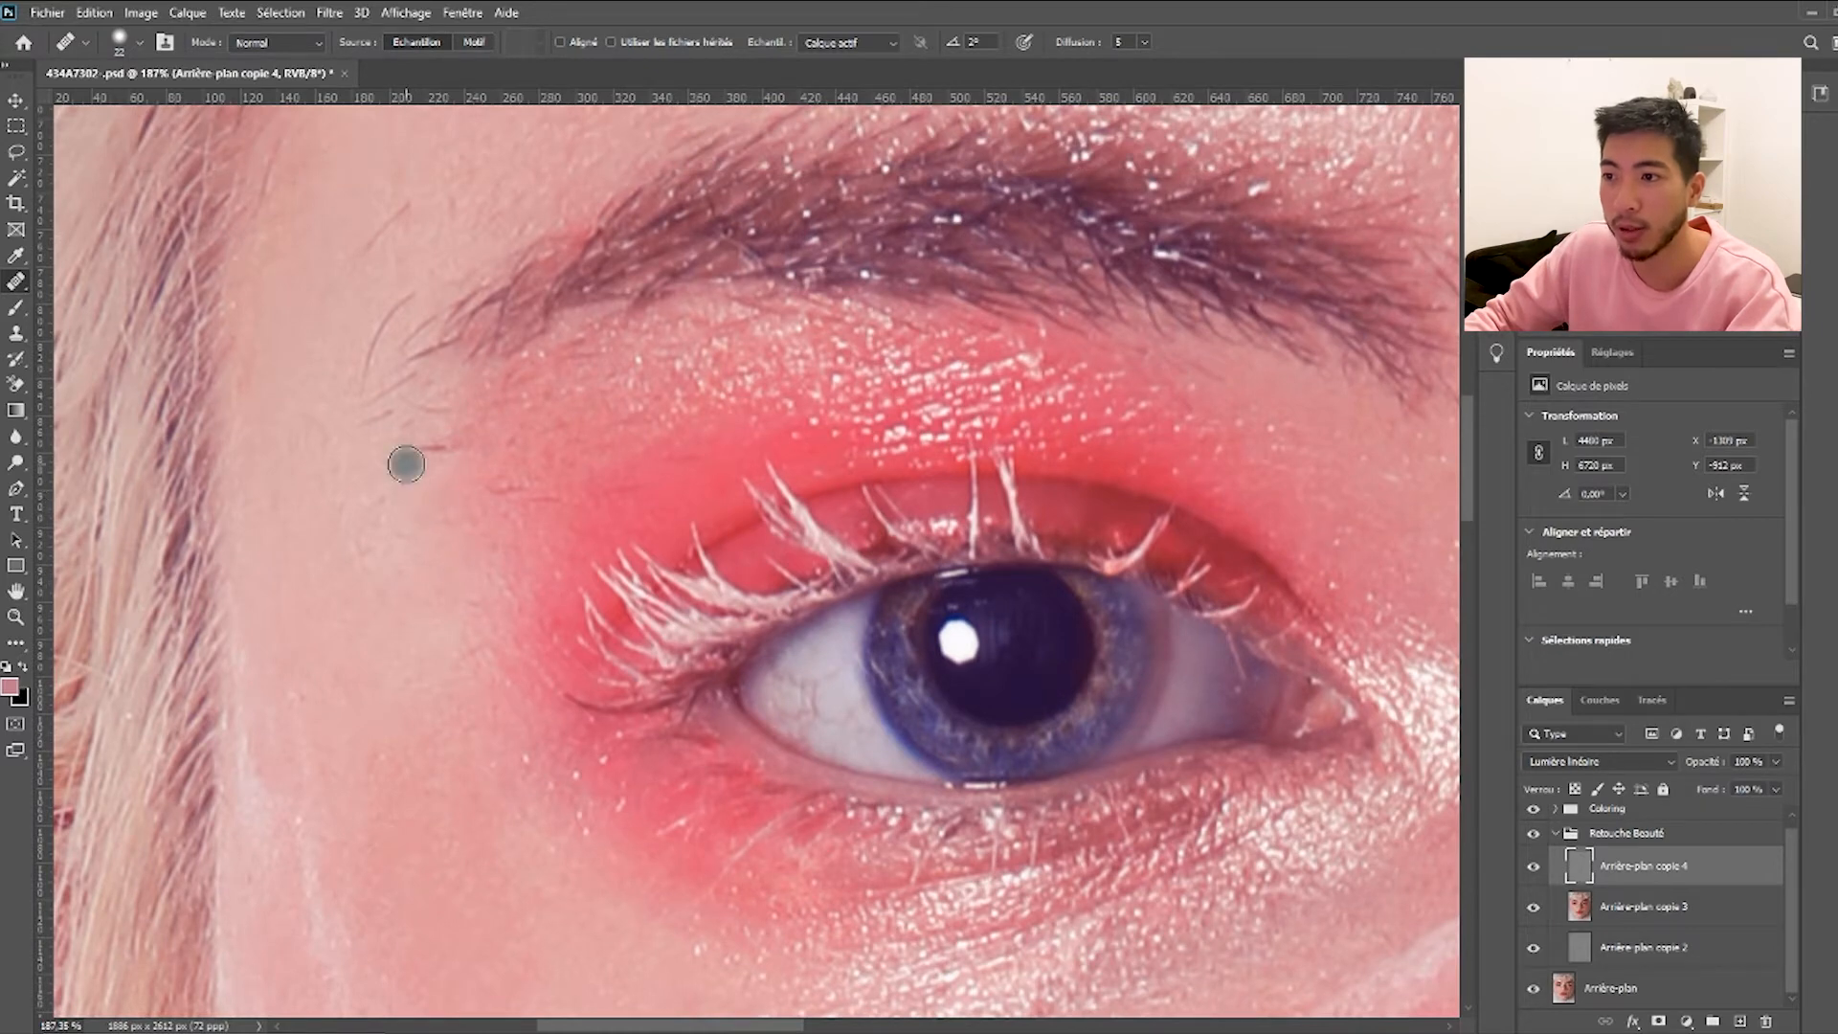
click(559, 425)
Heal the fine marks on the skin above the brow's tail and remove the long stray hairs curving from its tip.
scroll(383, 387, up, 3)
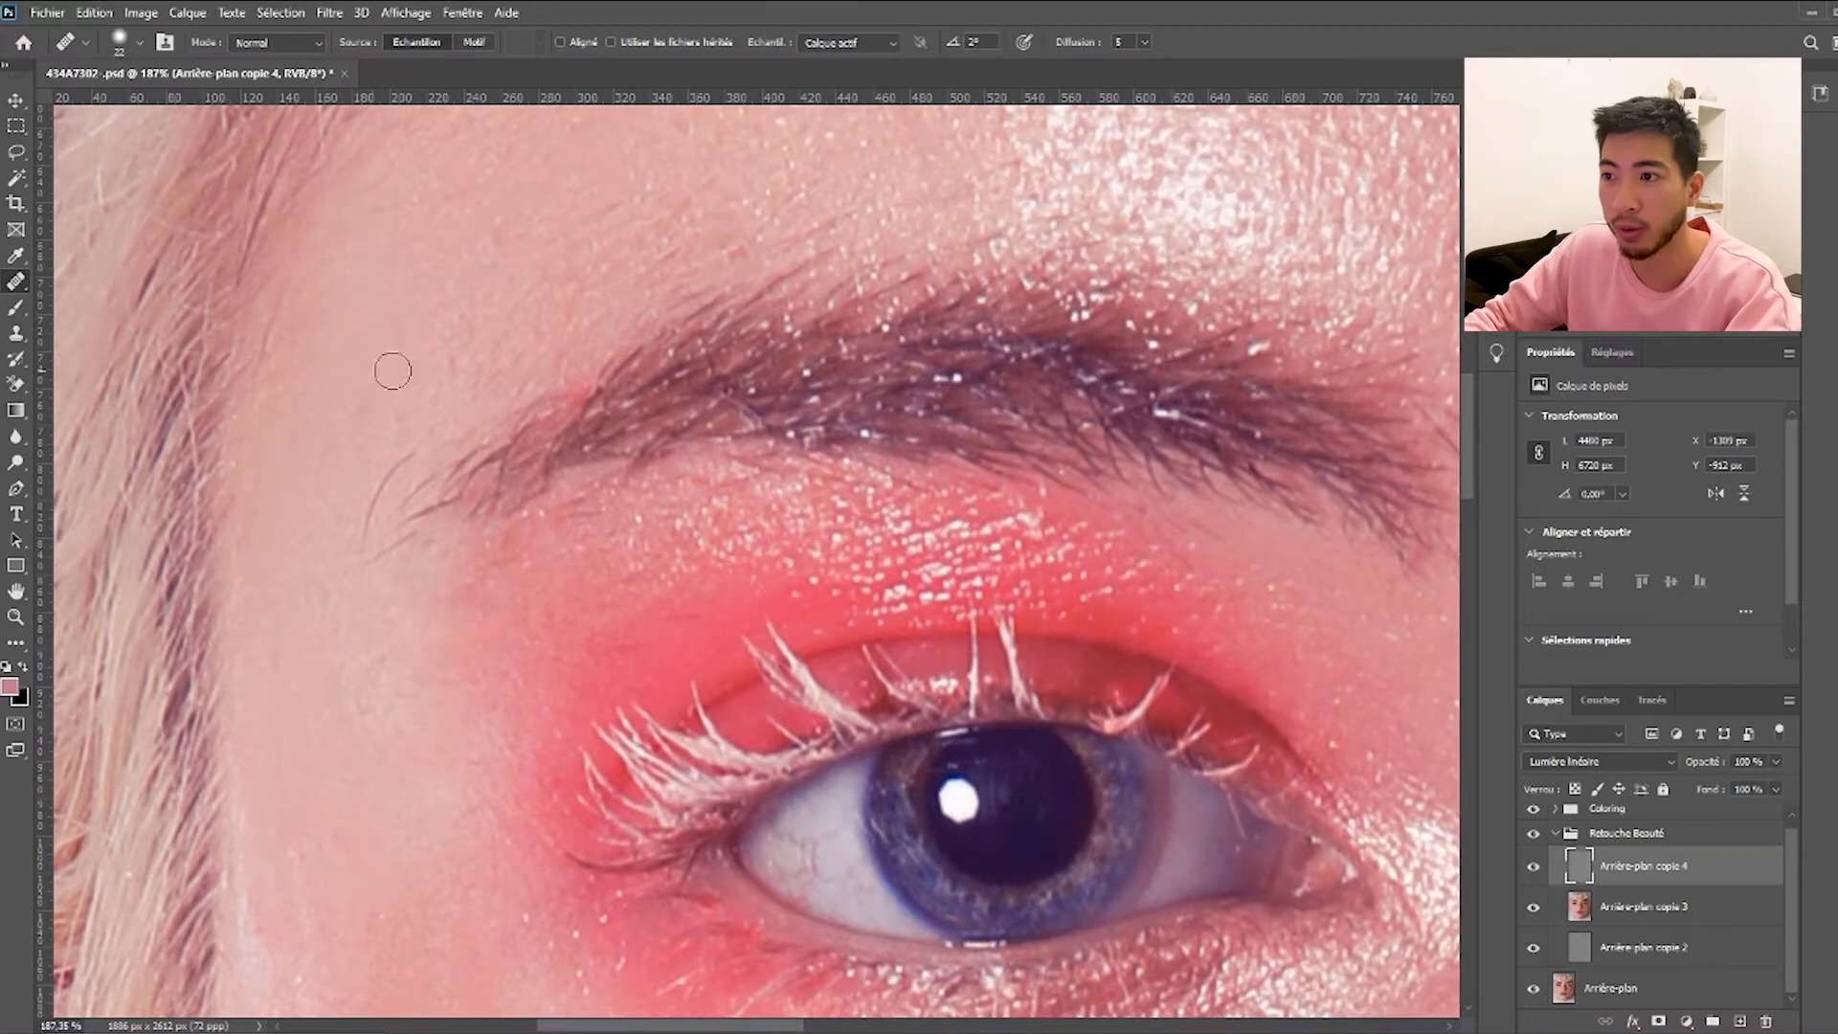
click(477, 372)
scroll(495, 354, up, 3)
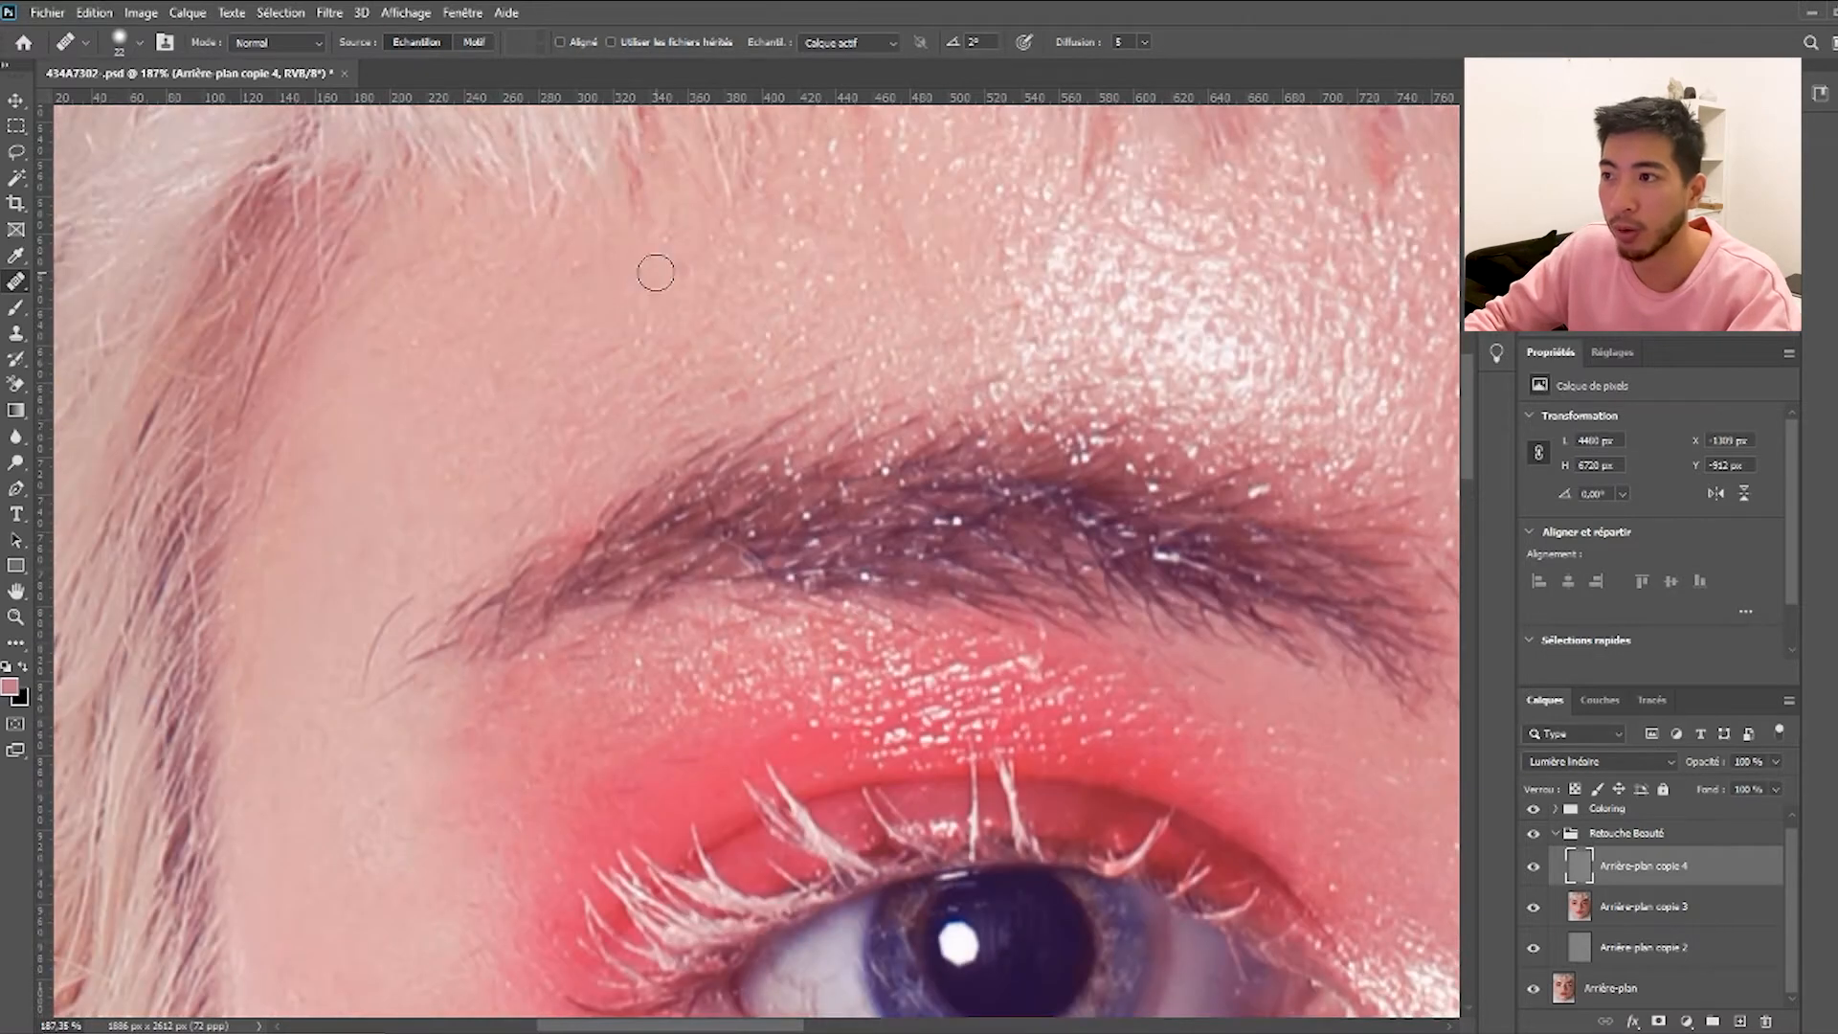
click(500, 380)
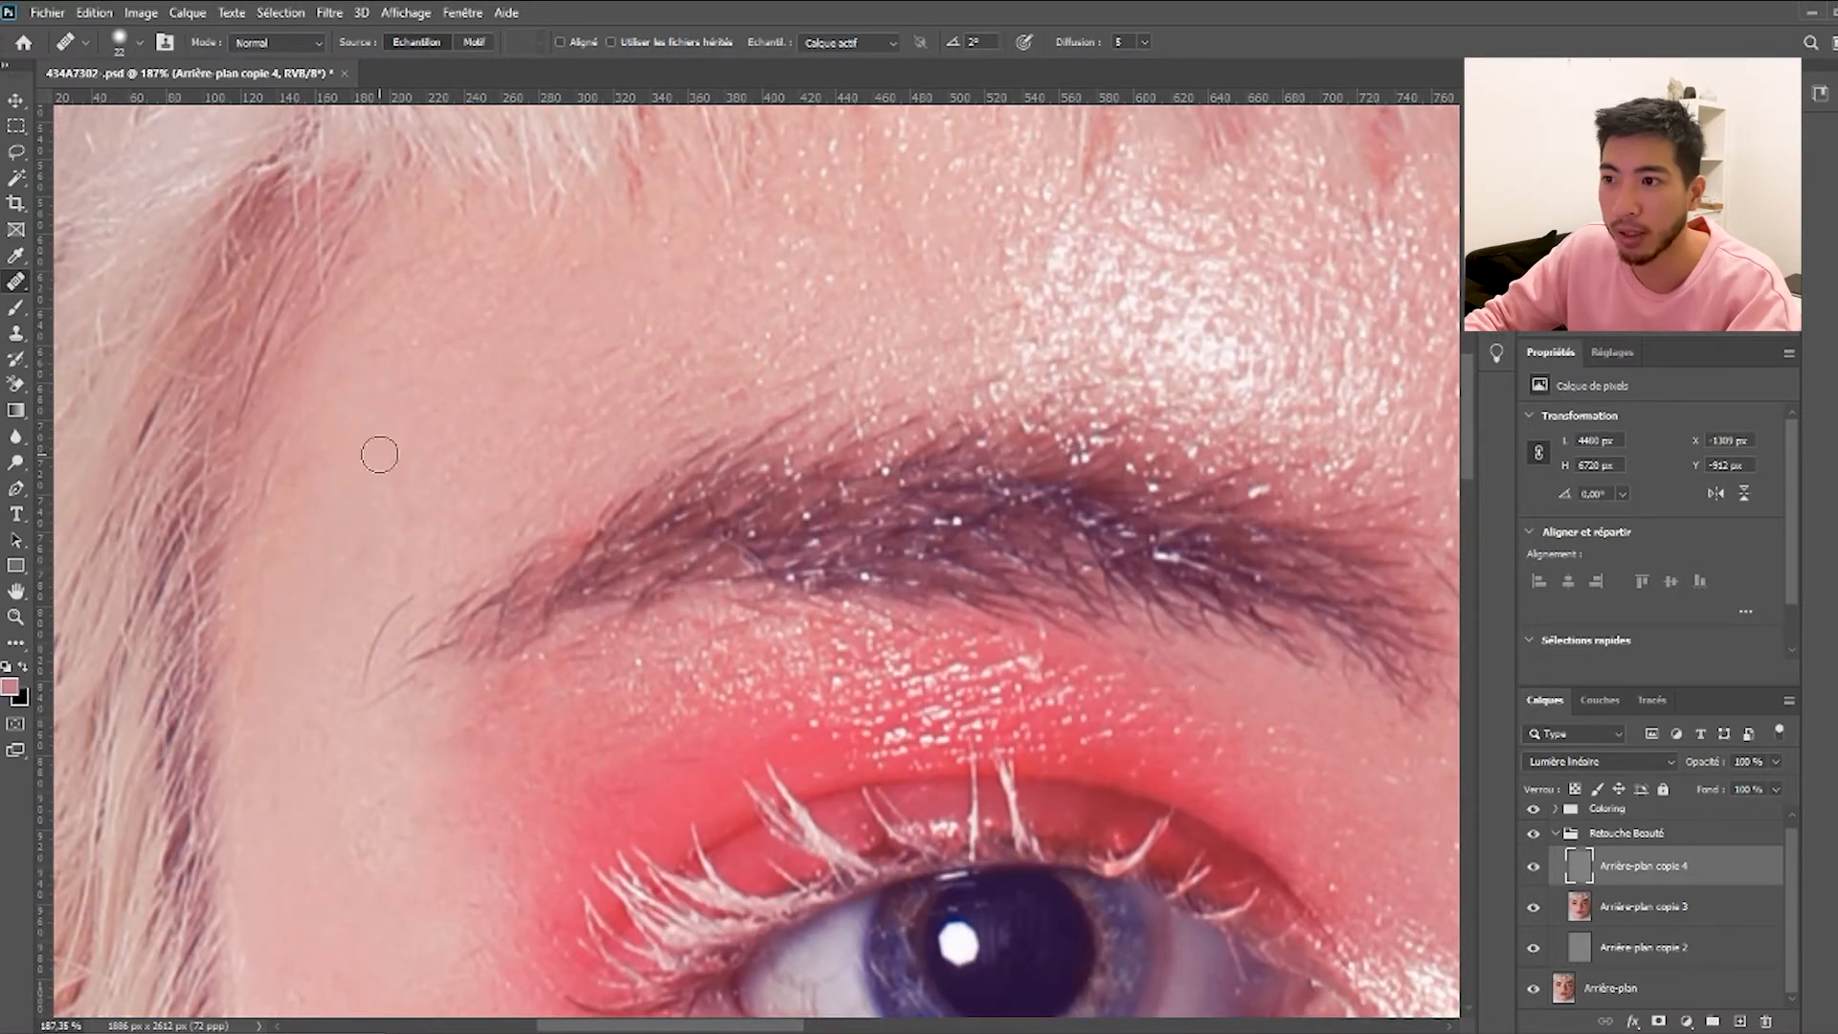
alt+click(344, 527)
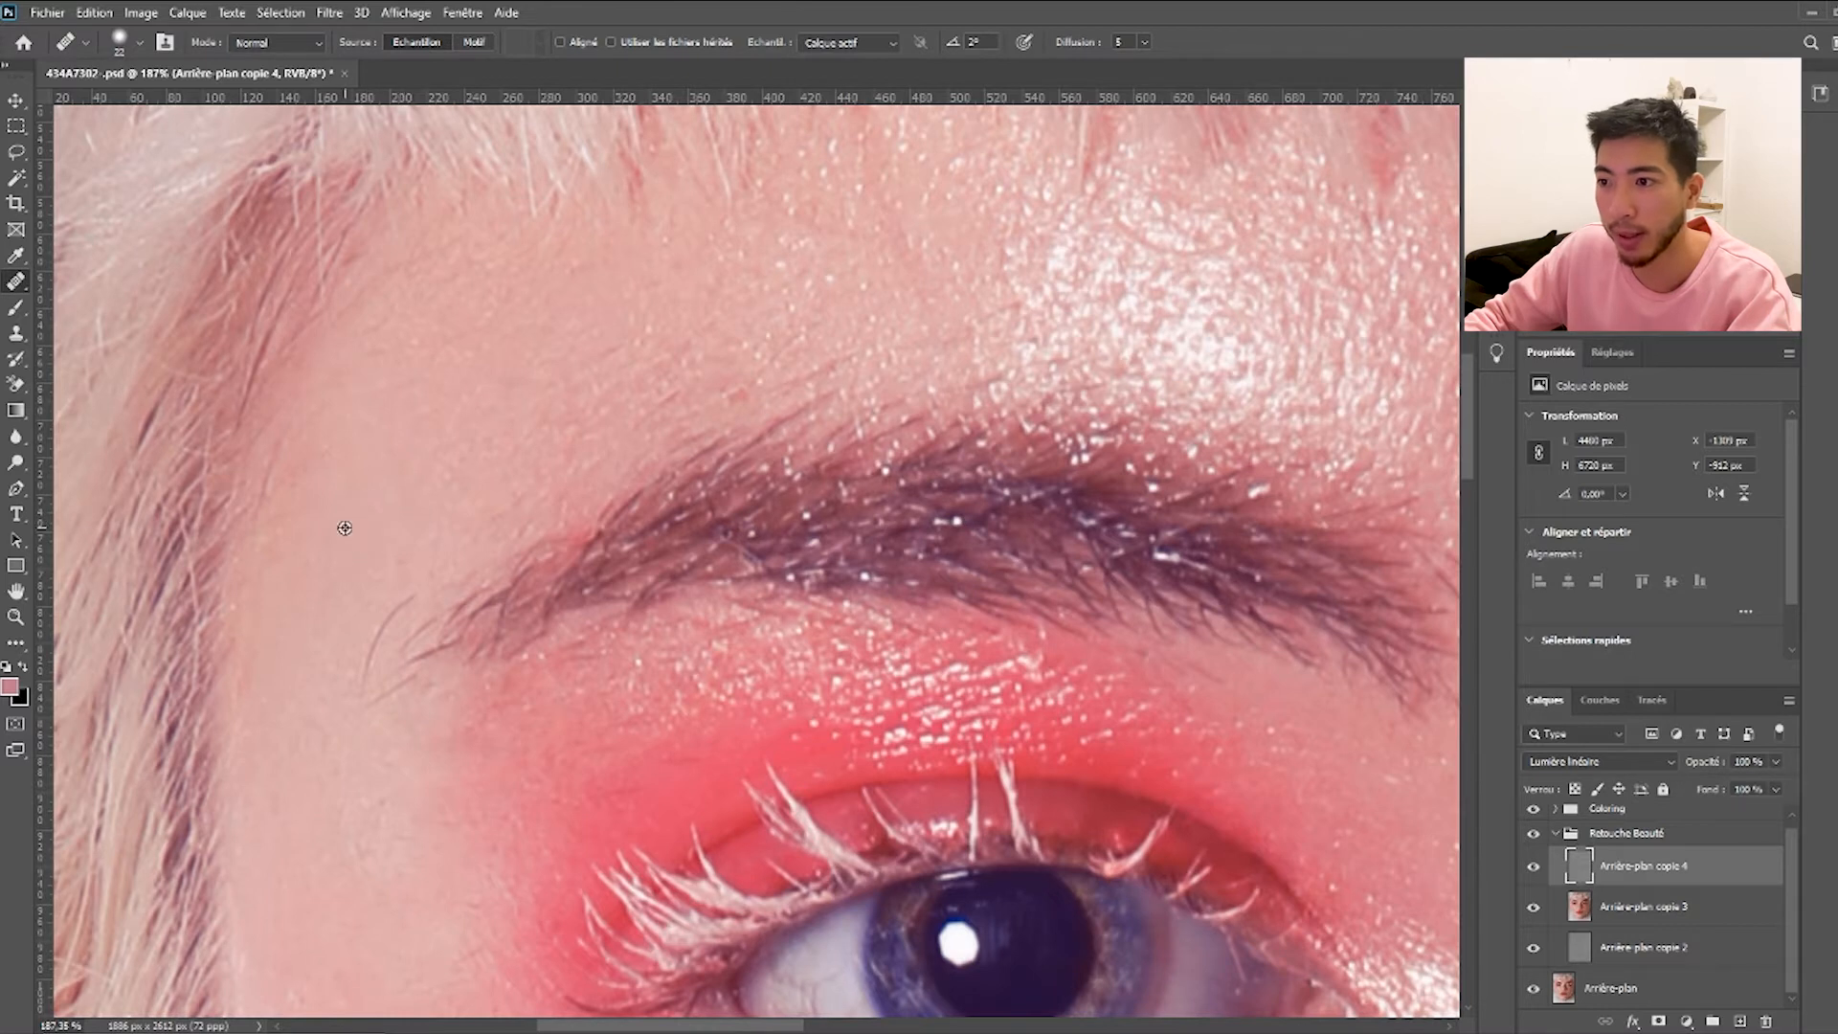
drag(408, 594, 354, 679)
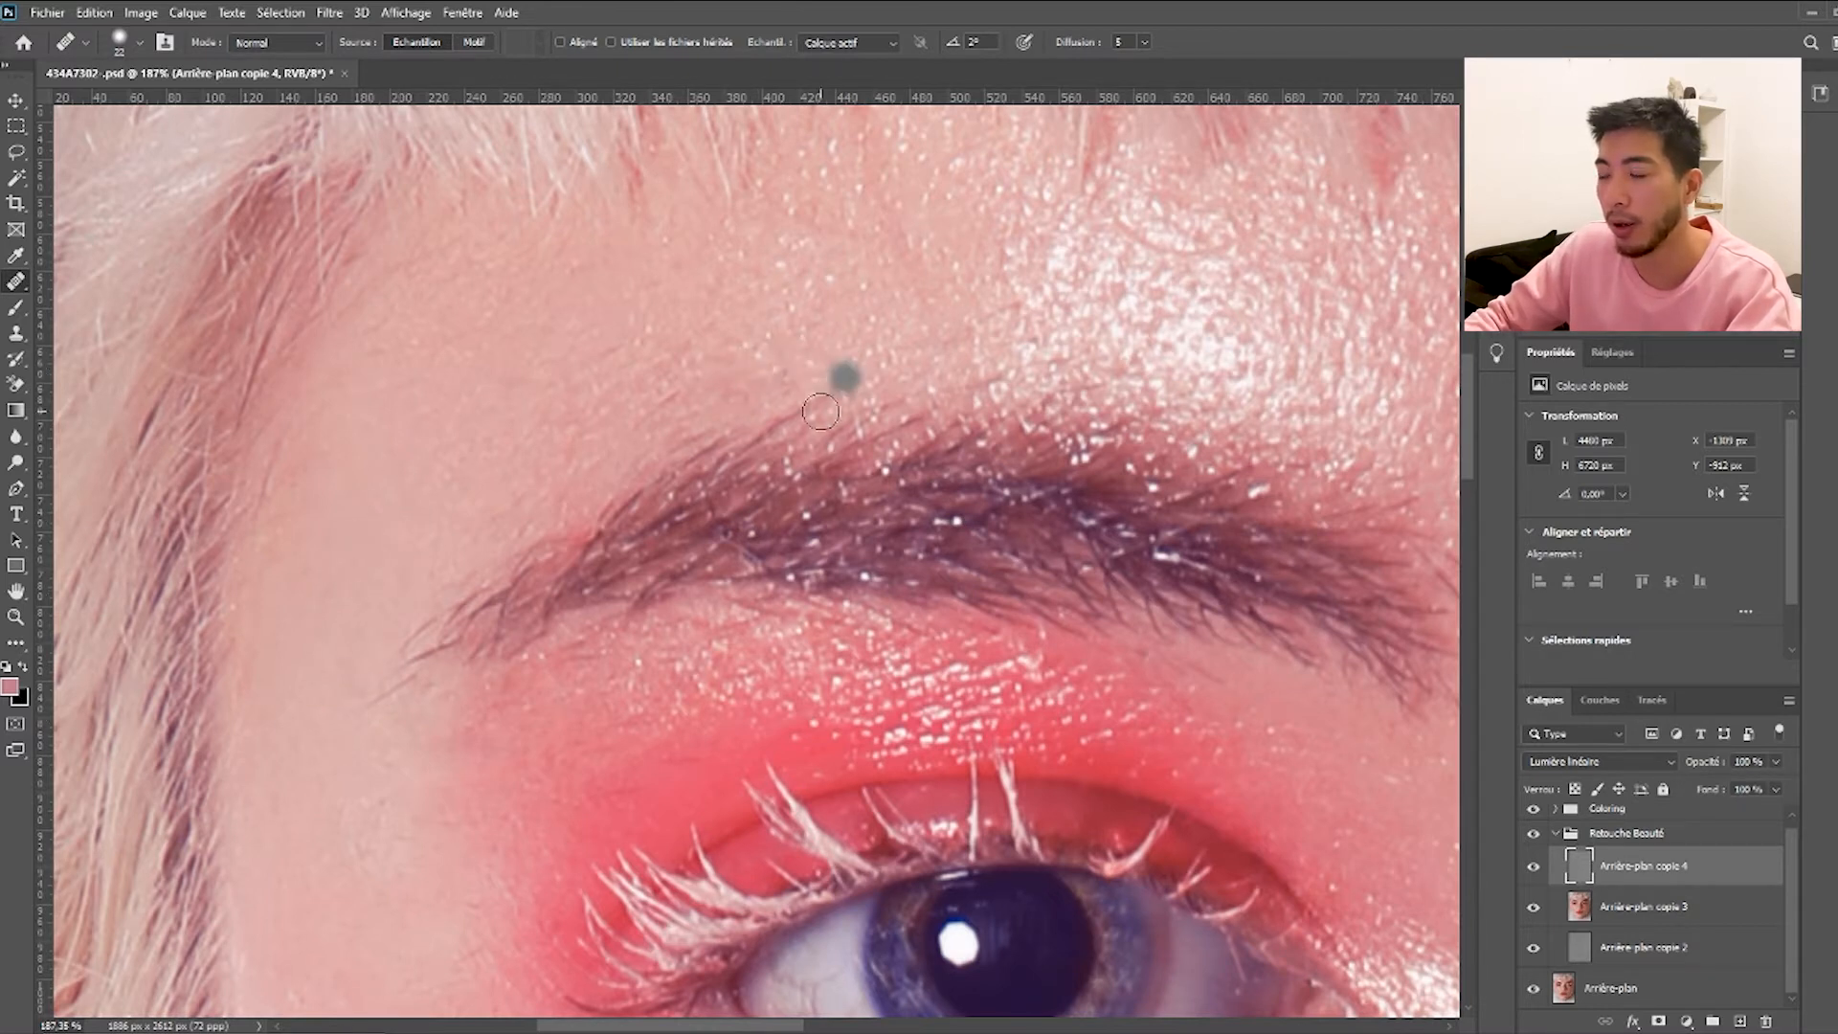
Reduce the Healing Brush size and heal the small veins in the white of the eye.
scroll(824, 450, down, 3)
alt+right_click(840, 676)
alt+right_click(824, 675)
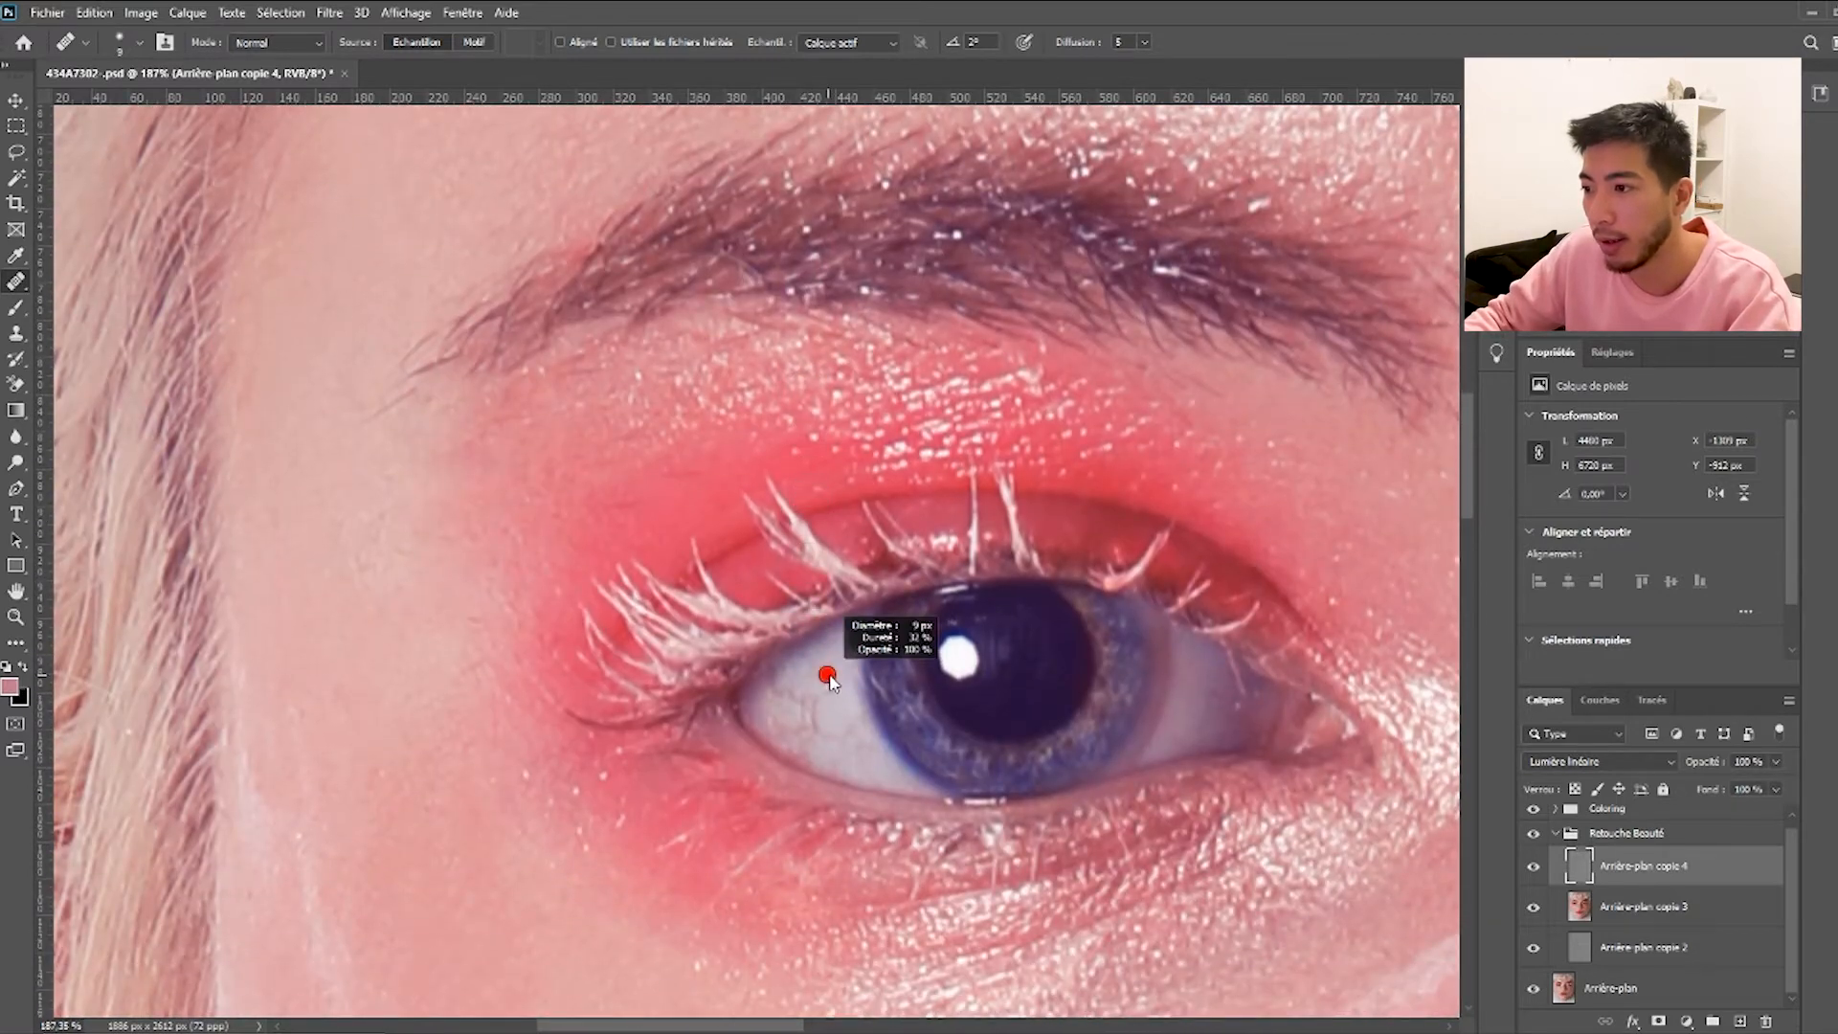
drag(790, 685, 820, 689)
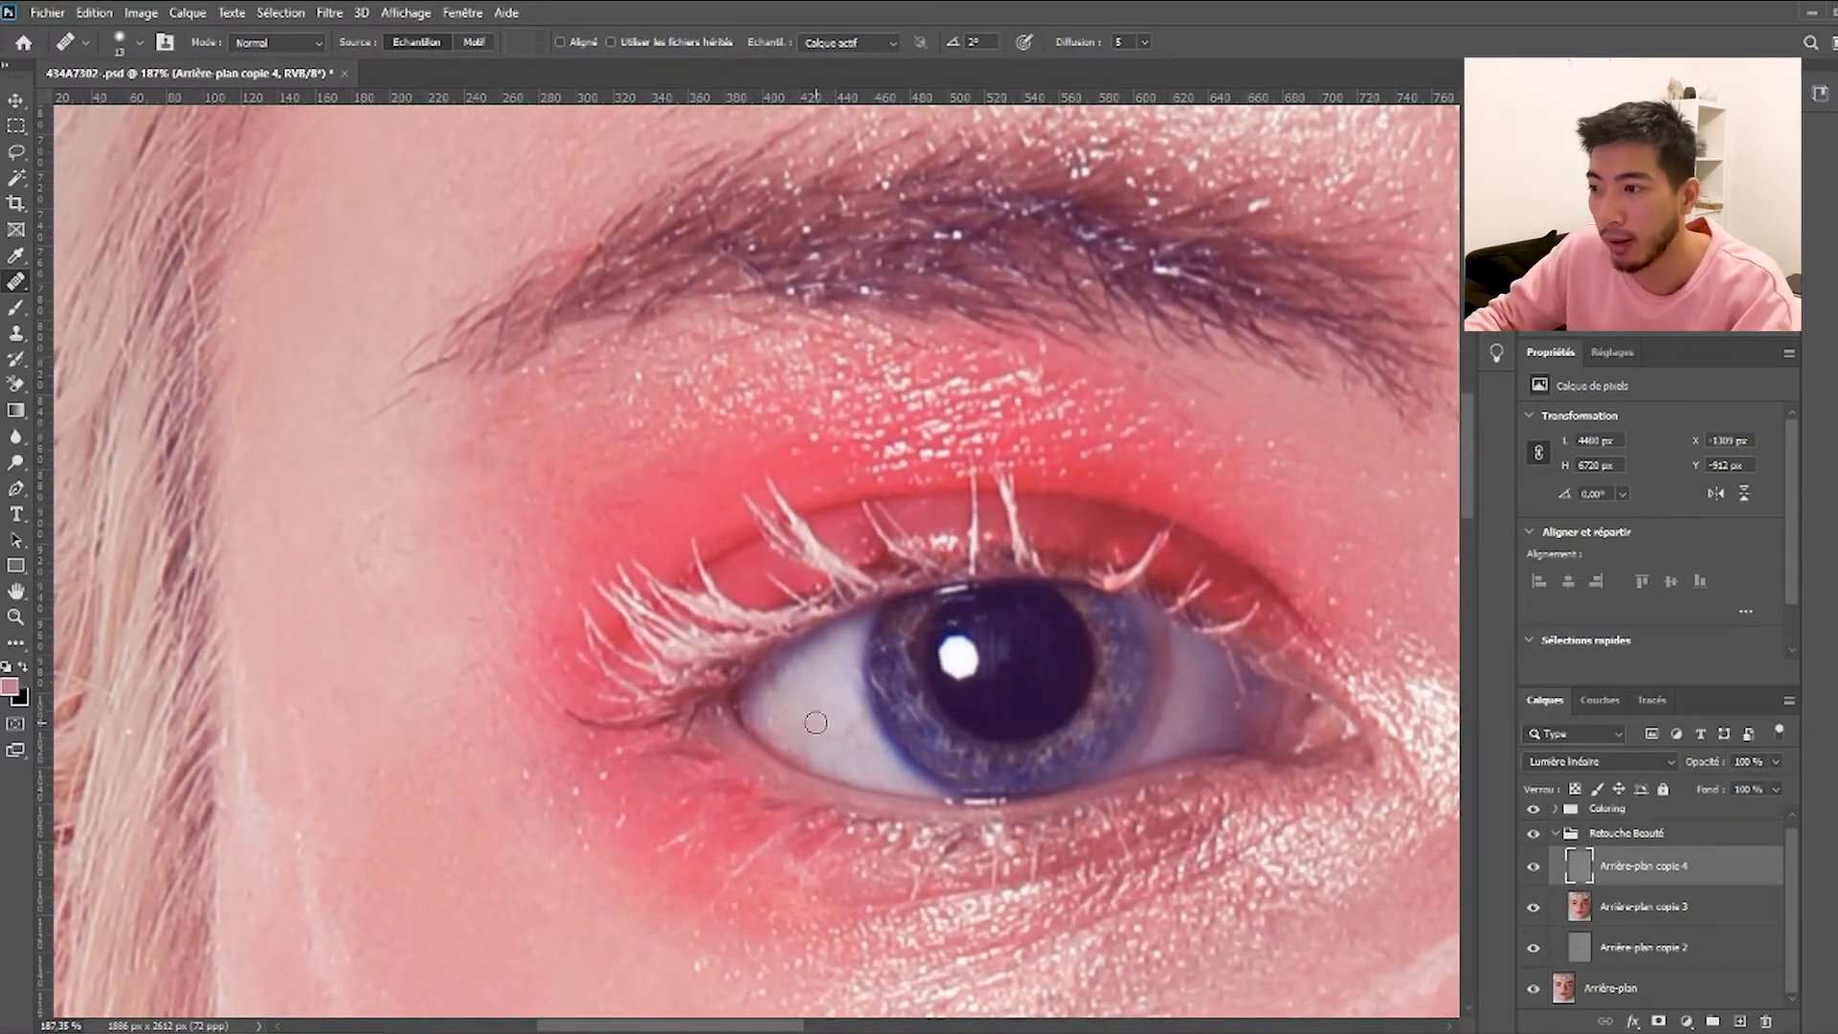
scroll(1152, 738, right, 12)
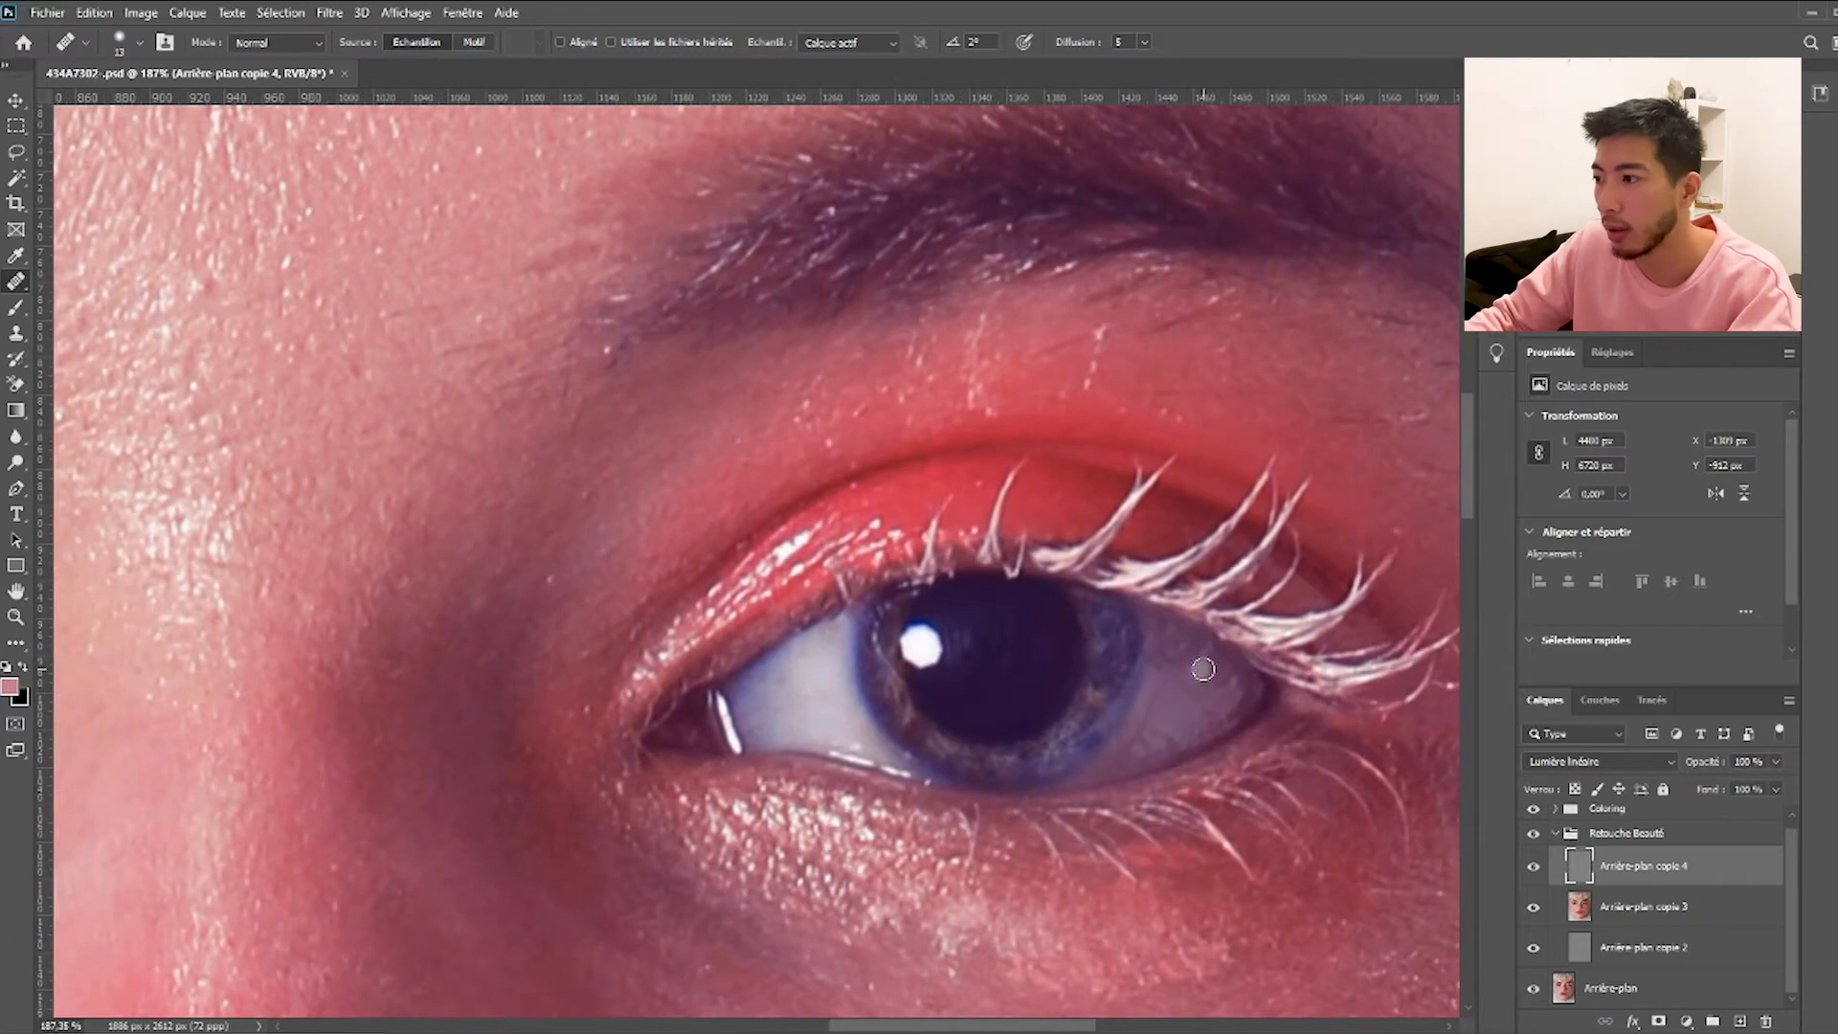
scroll(1029, 747, down, 7)
scroll(804, 857, up, 6)
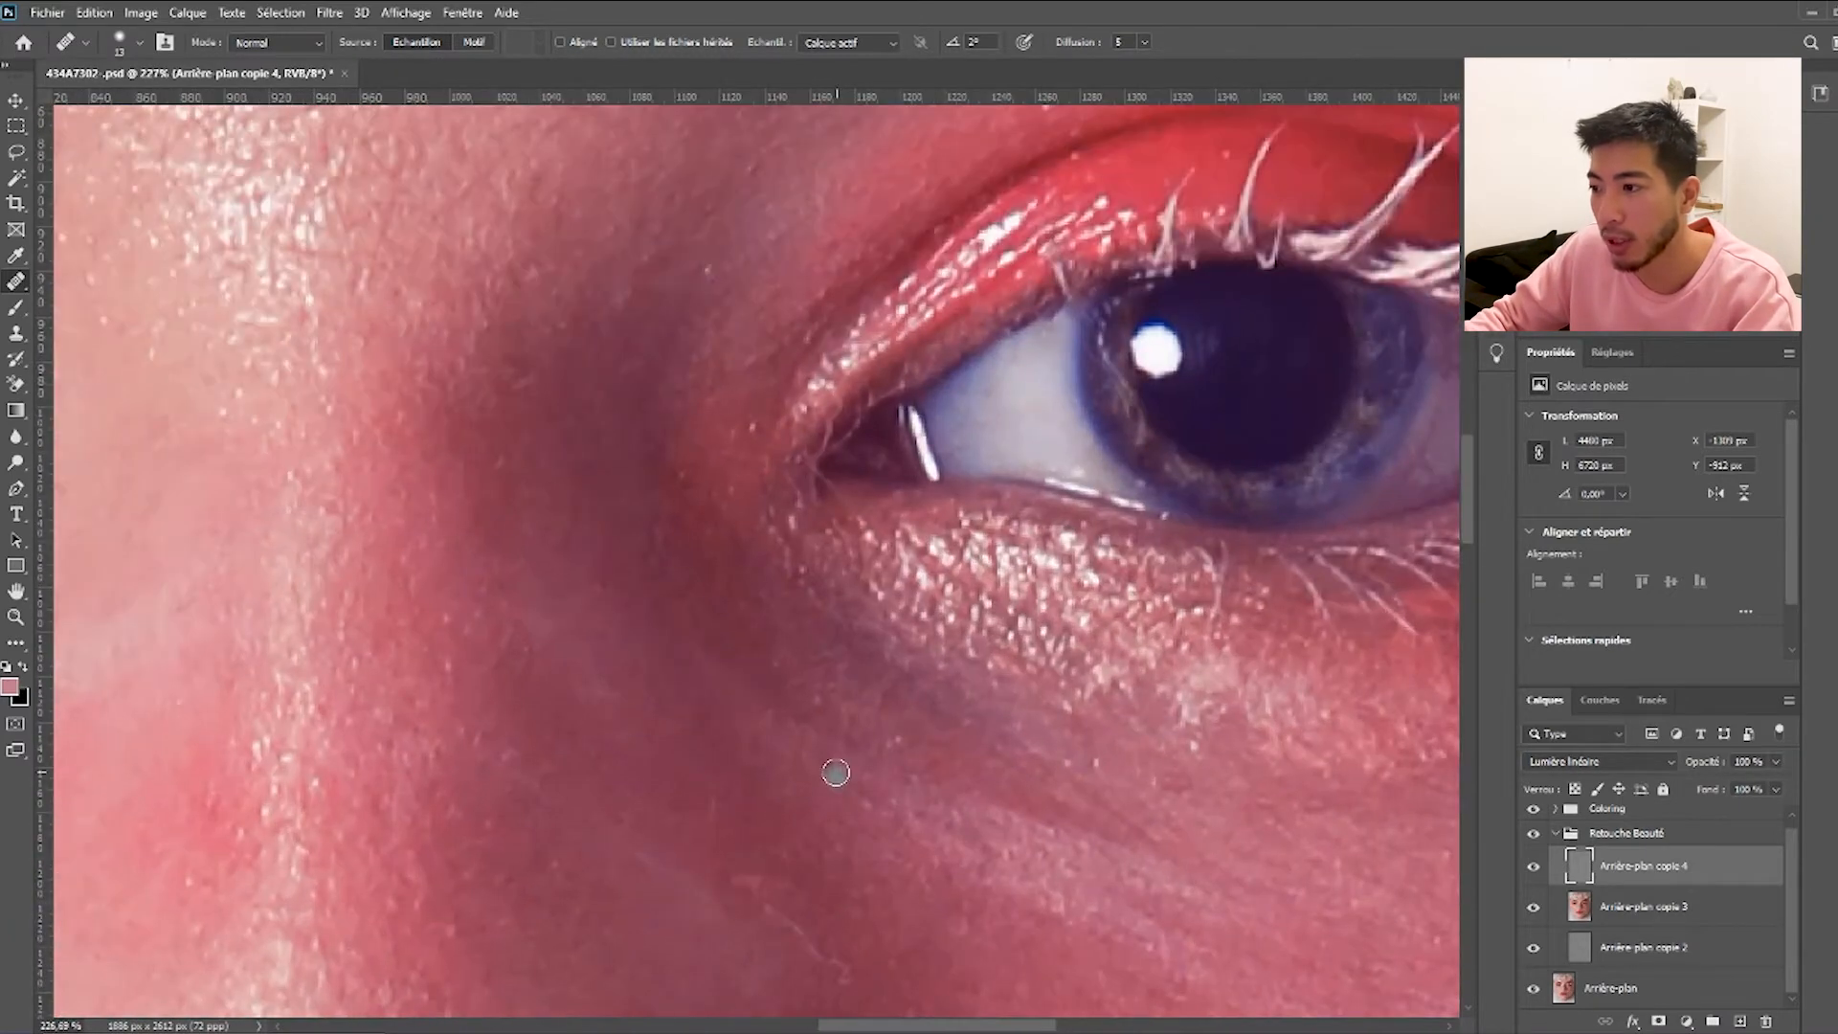
scroll(840, 816, down, 8)
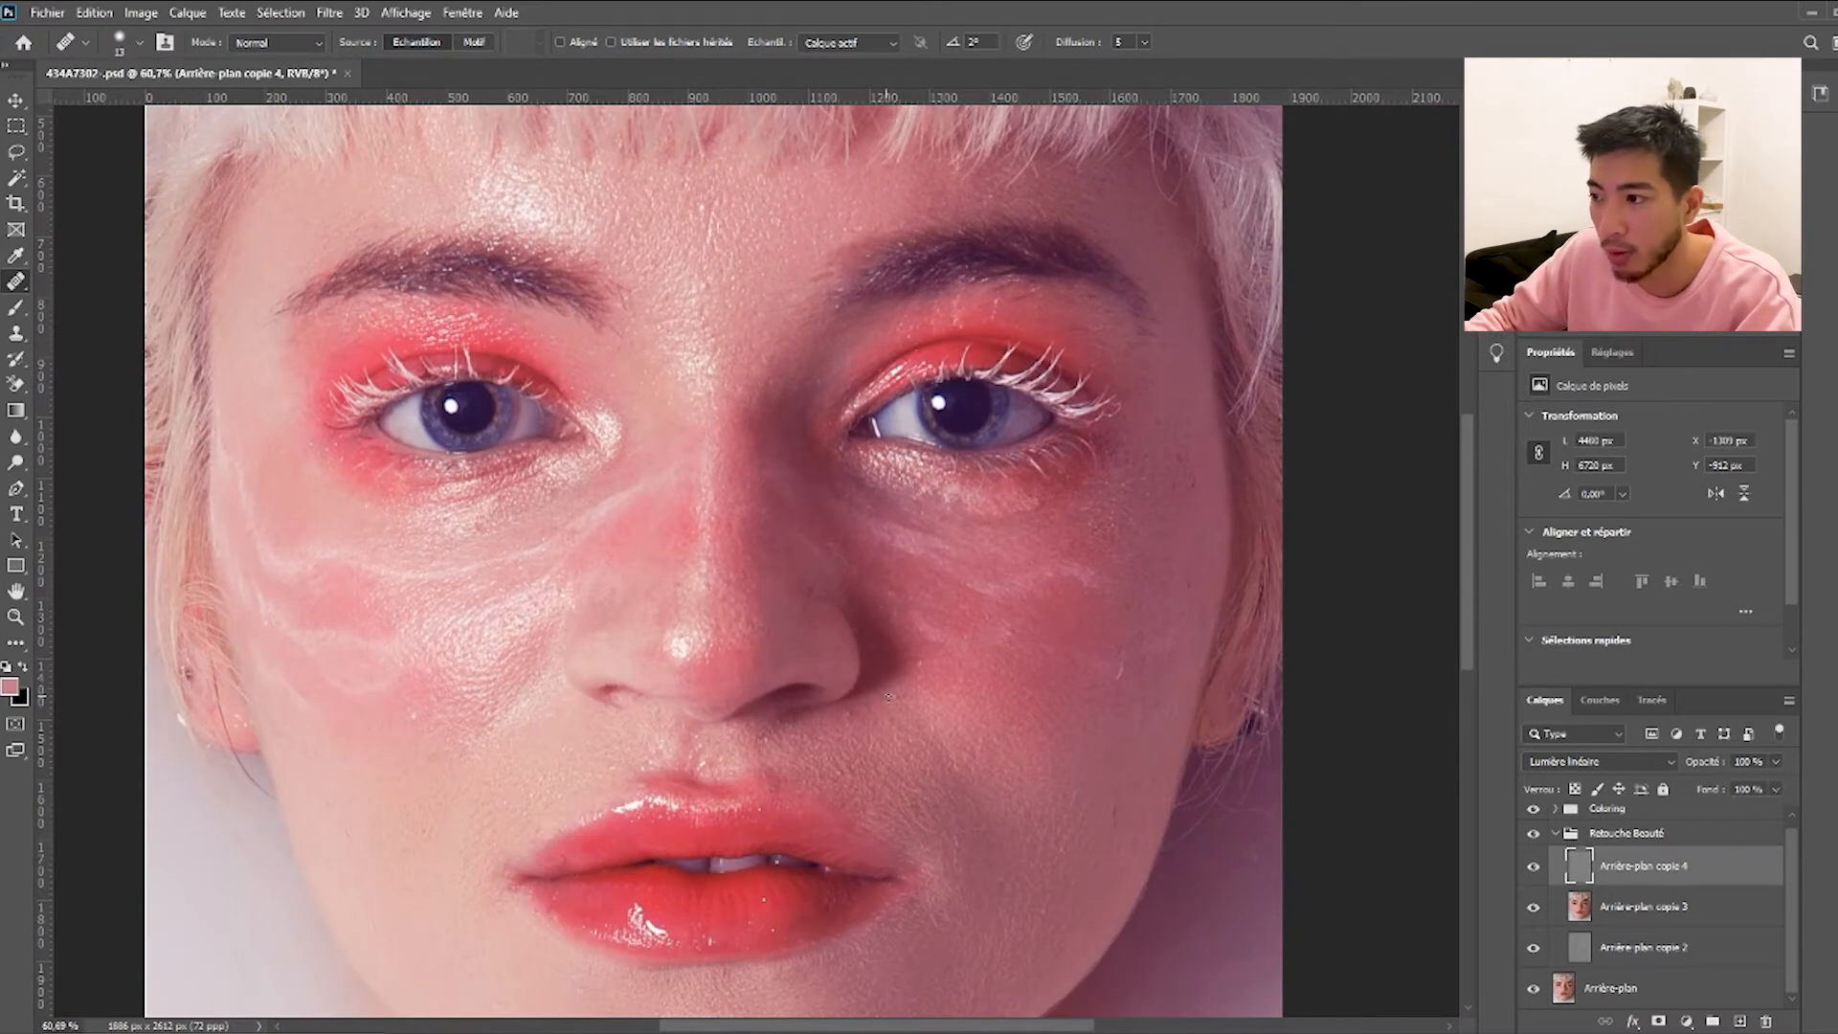
Try to heal the red mark below the eye with a larger Healing Brush.
scroll(457, 544, up, 6)
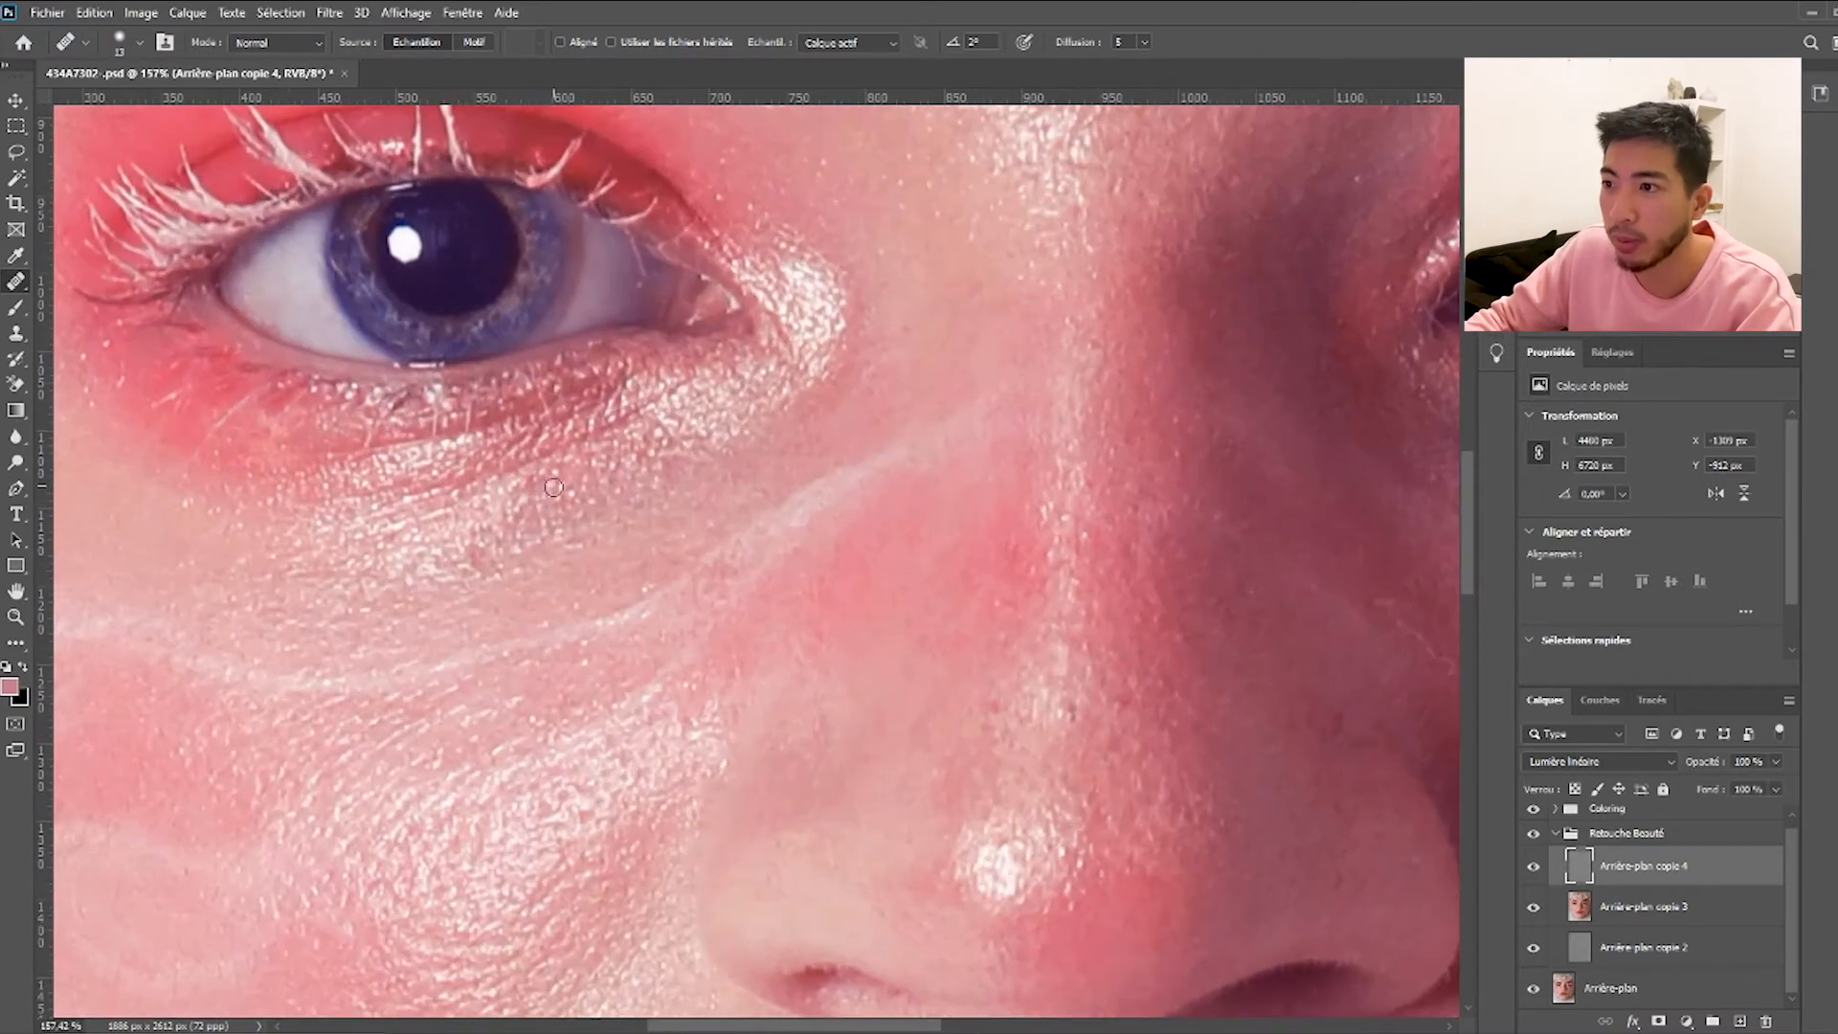
scroll(517, 670, up, 3)
alt+click(509, 740)
key(])
click(477, 692)
key(ctrl+z)
Reduce the Healing Brush to 15 px and heal the red marks in the shiny skin below the eye.
scroll(477, 732, up, 2)
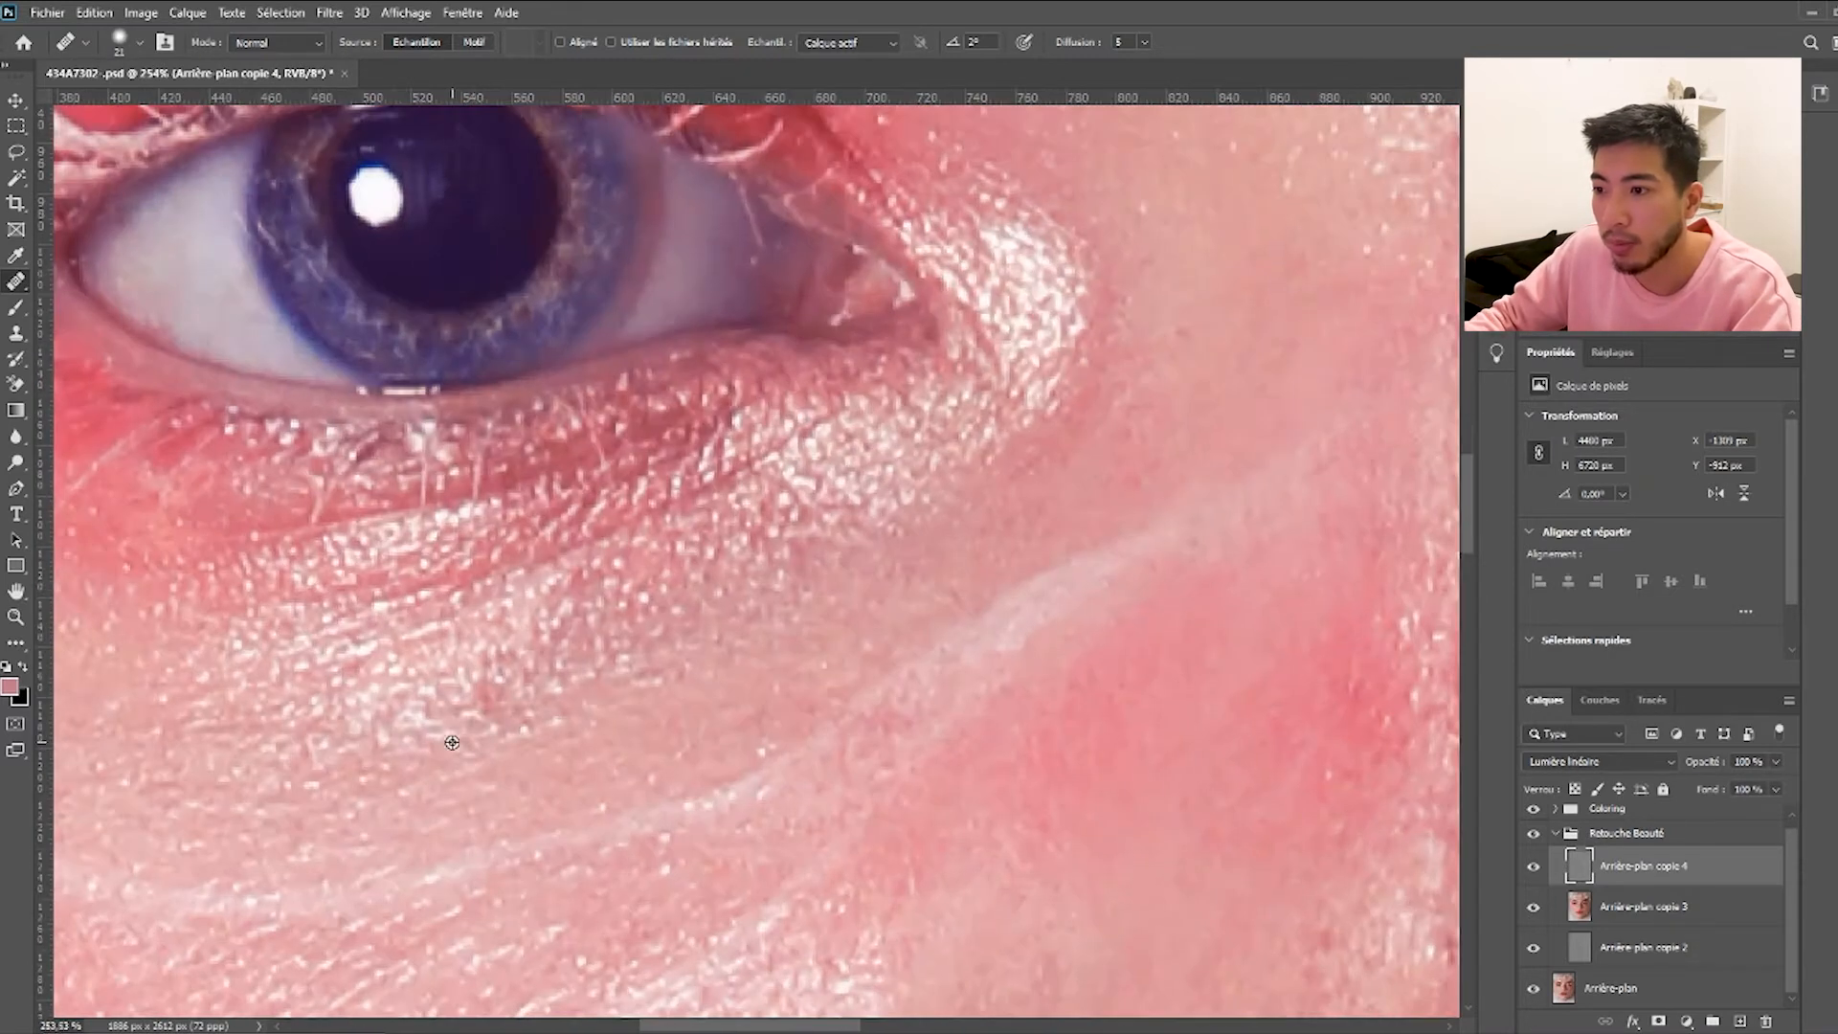
alt+right_click(475, 732)
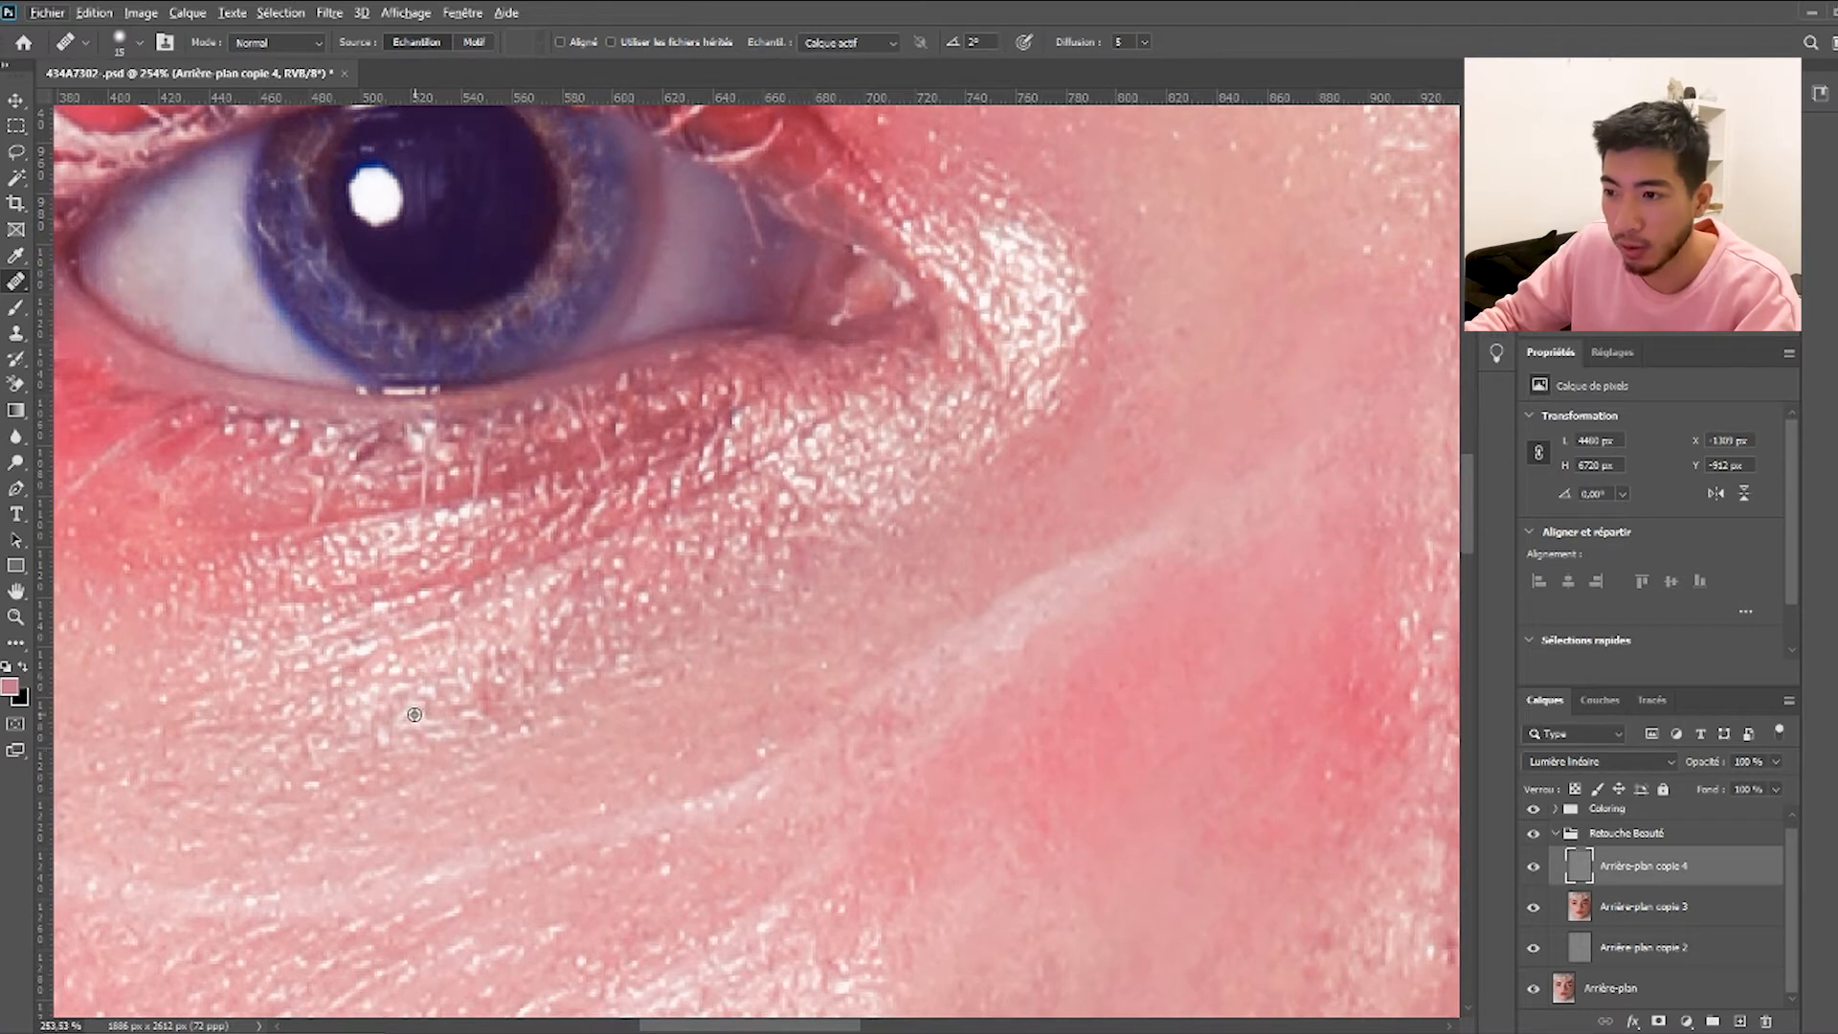
click(501, 697)
alt+click(430, 669)
click(499, 655)
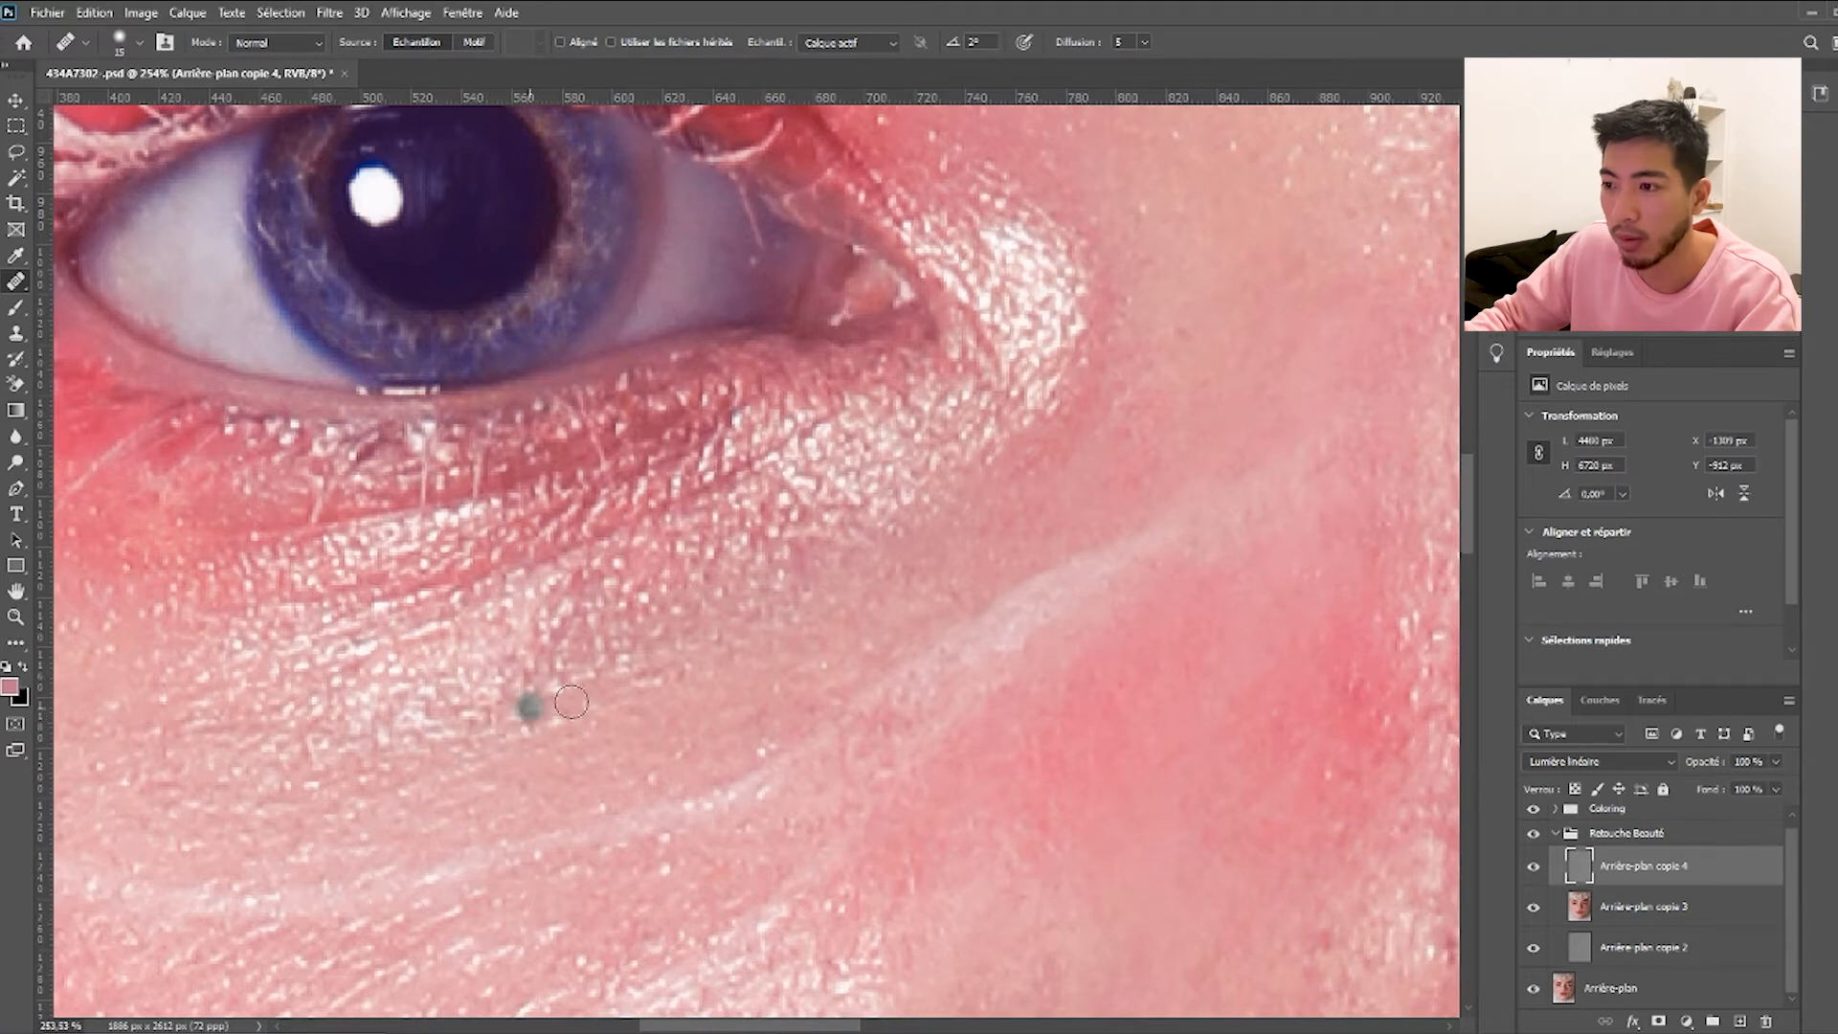
scroll(584, 649, down, 5)
scroll(496, 662, up, 3)
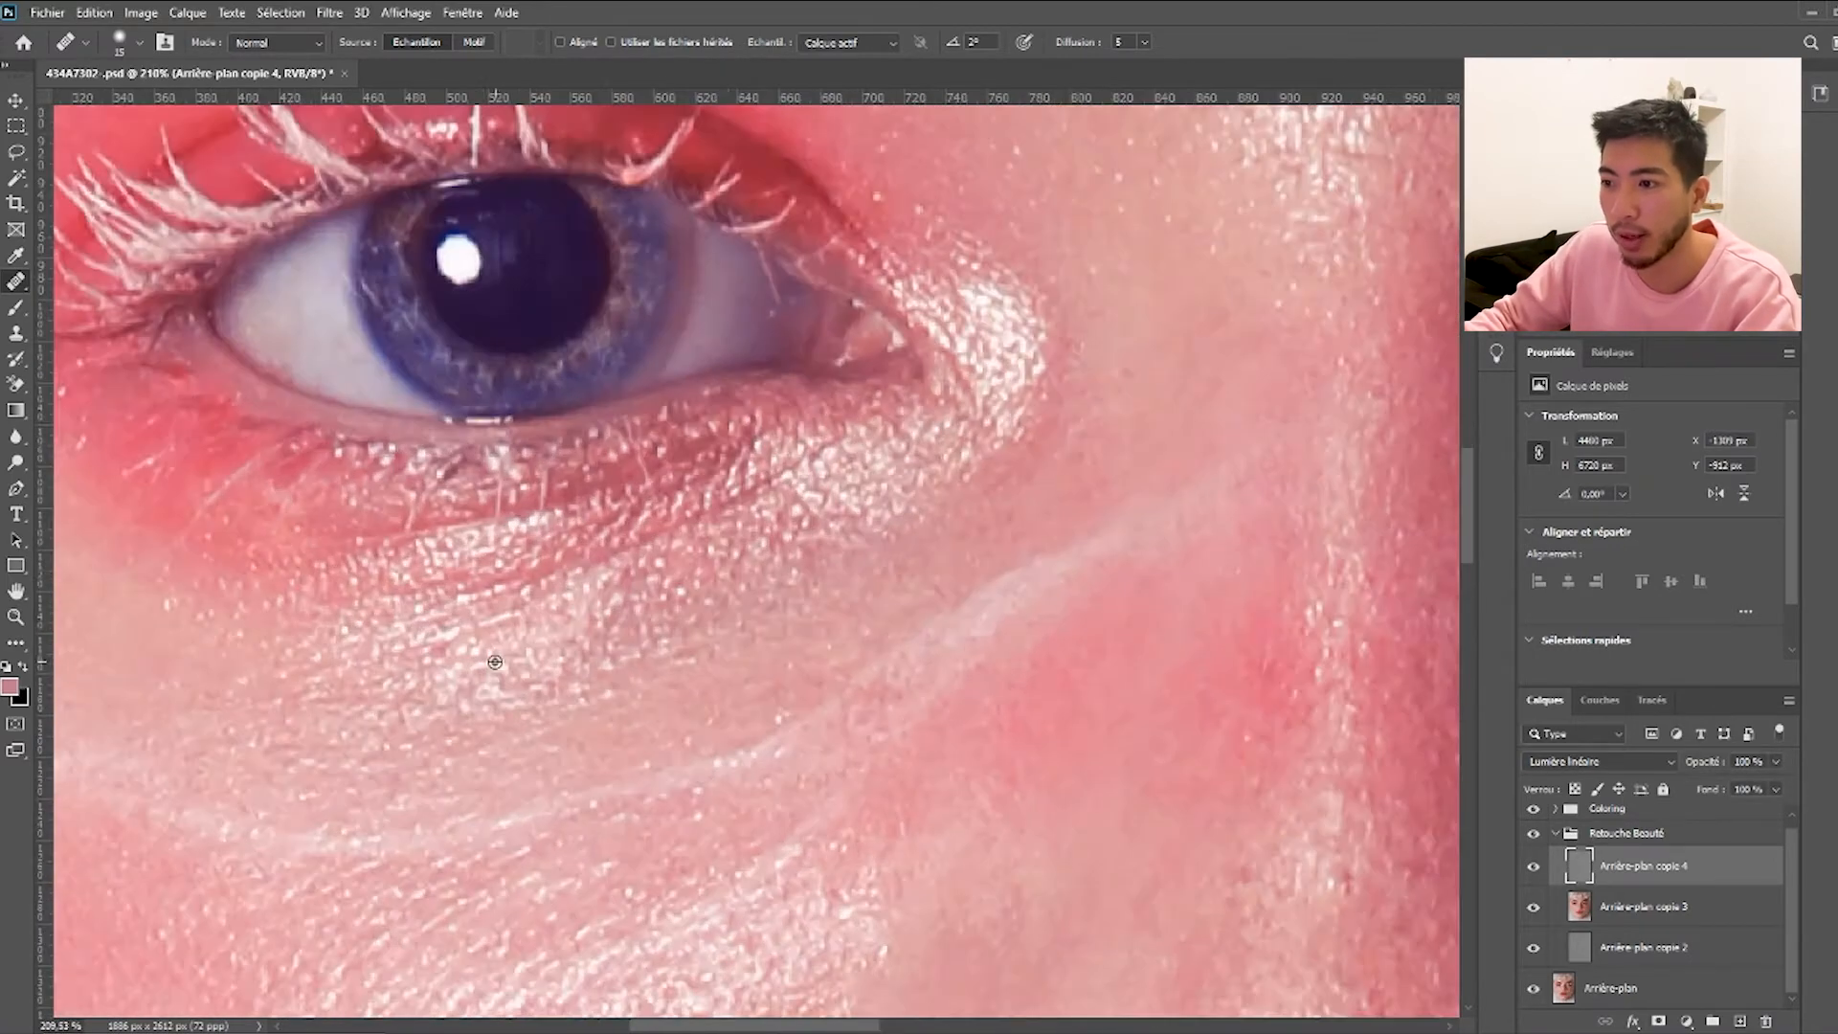
Heal the small spots and the white flake on the bright cheek between the under-eye area and the nose.
scroll(479, 632, down, 4)
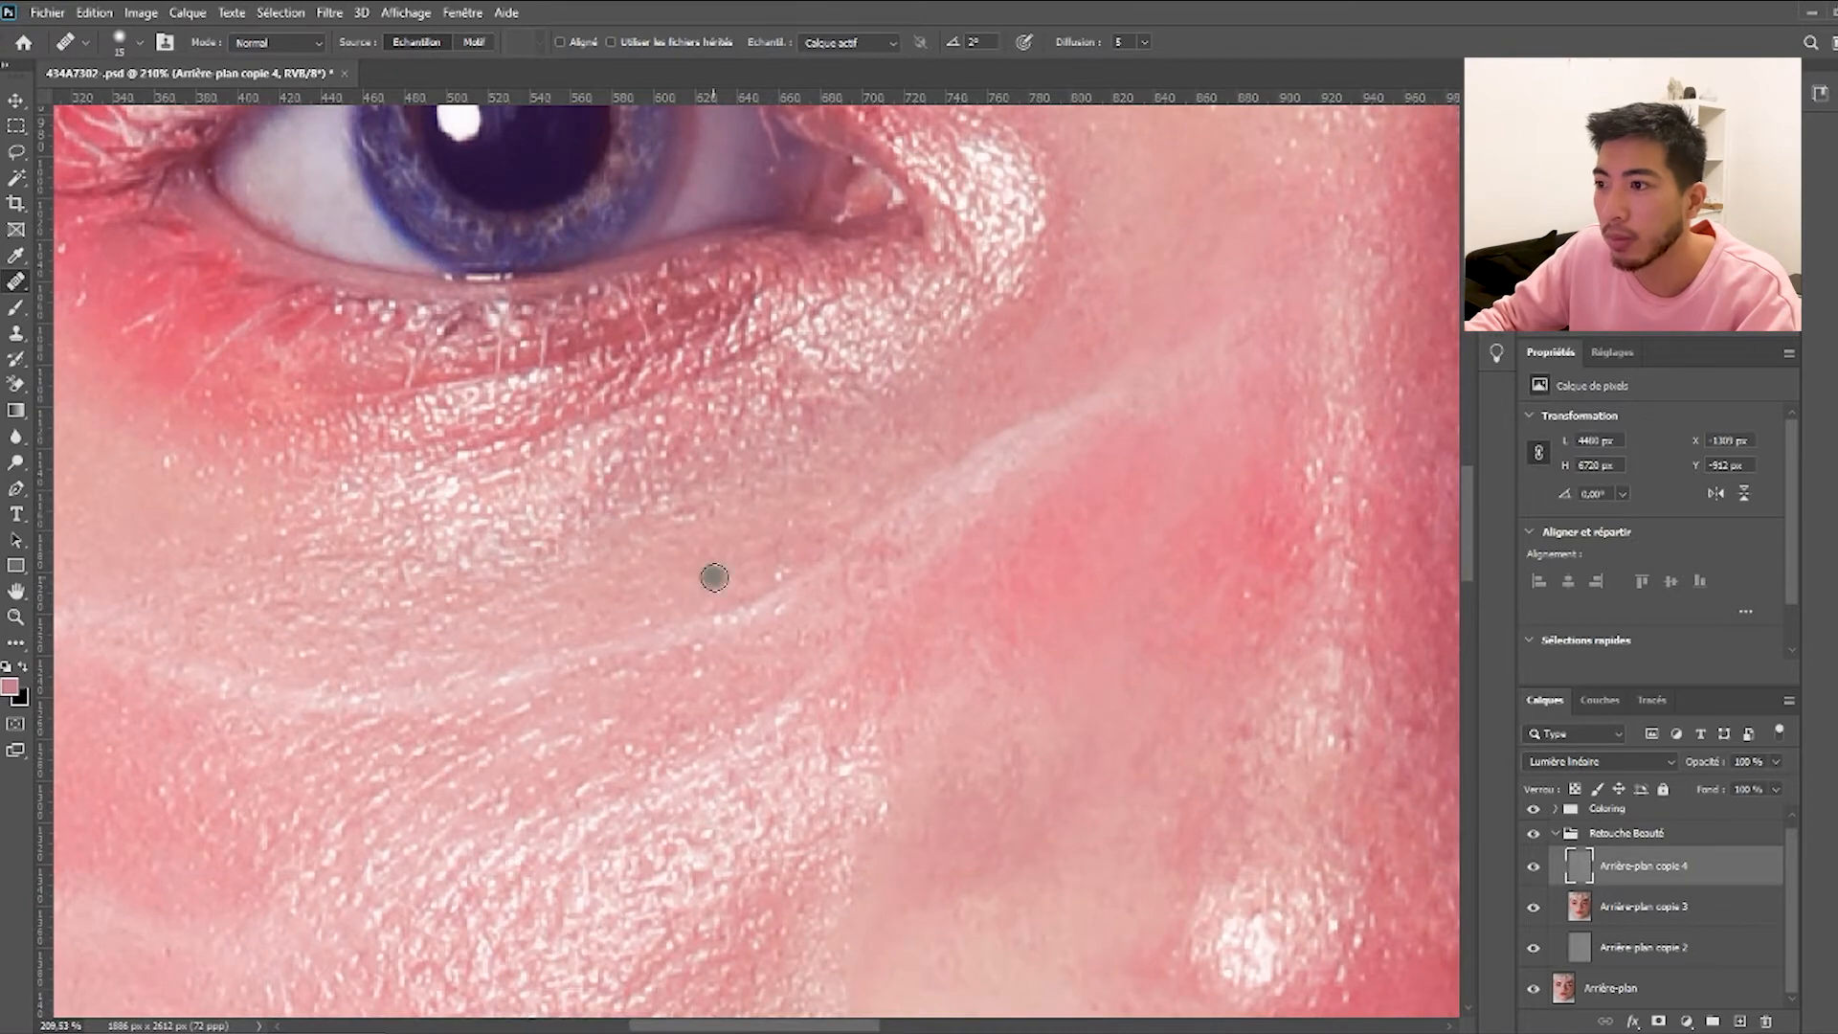
scroll(1218, 548, down, 5)
scroll(919, 804, down, 2)
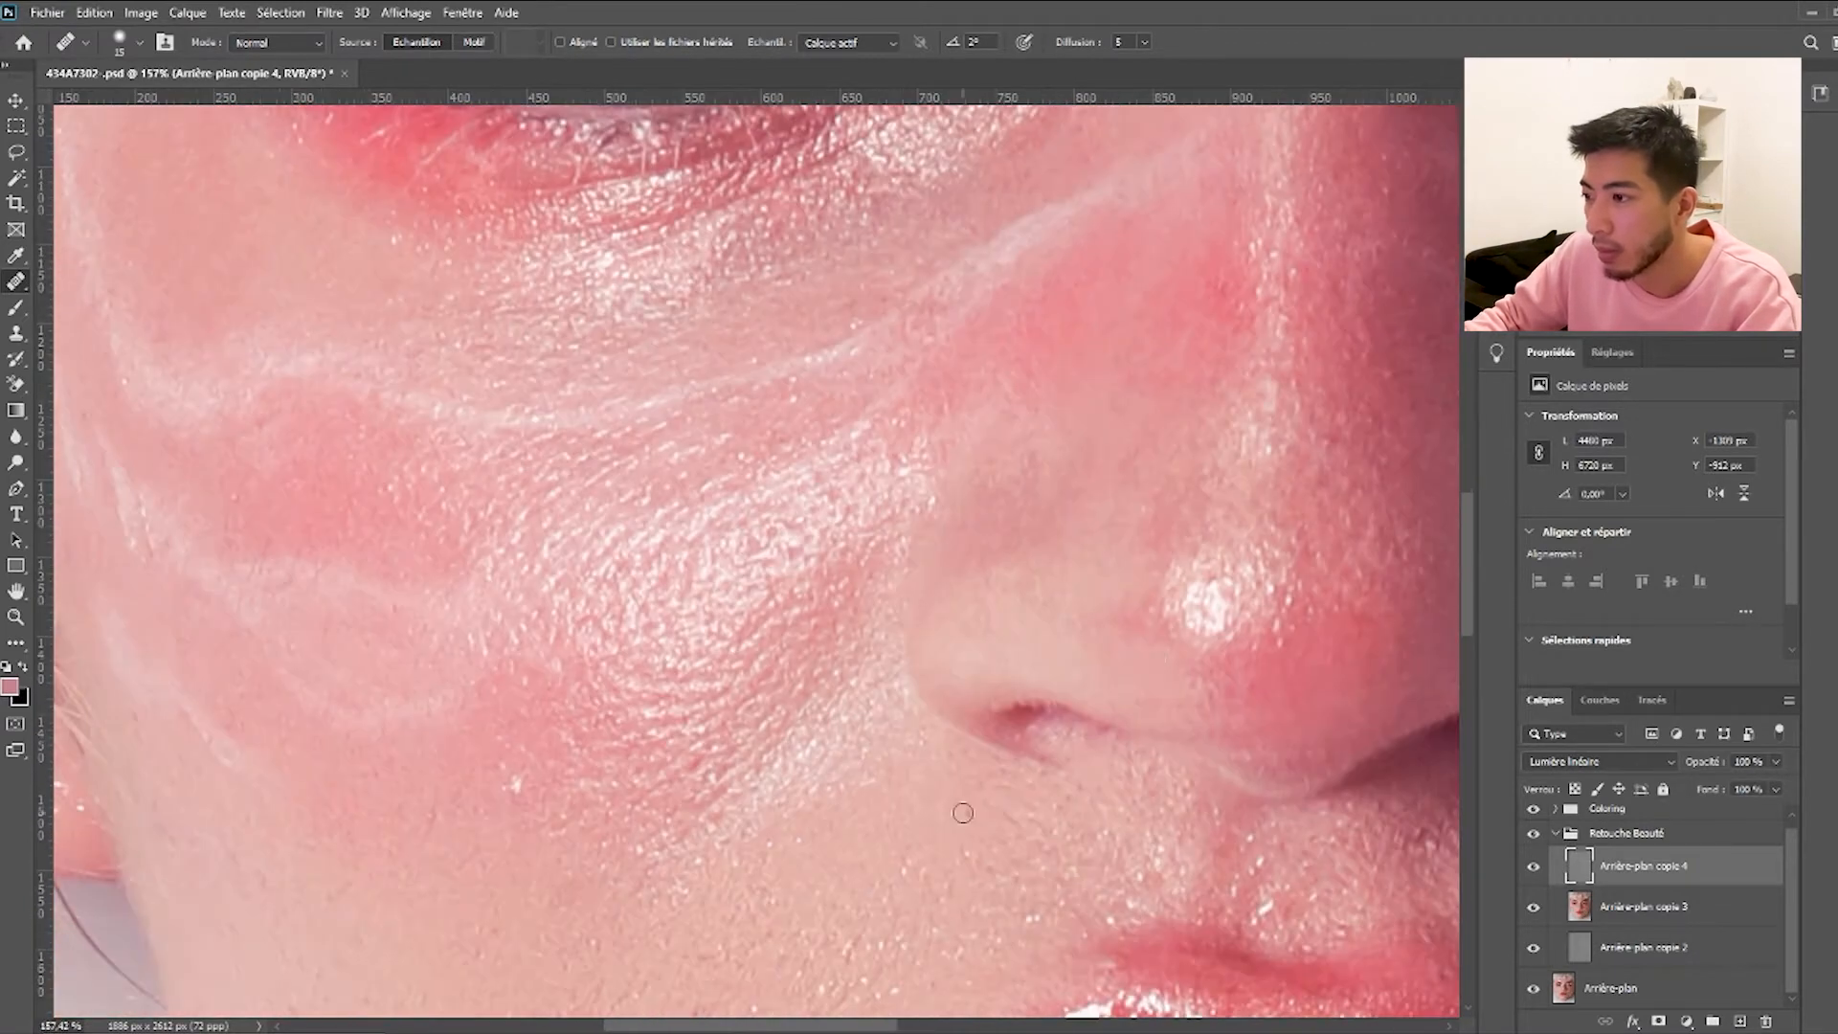
scroll(515, 737, up, 2)
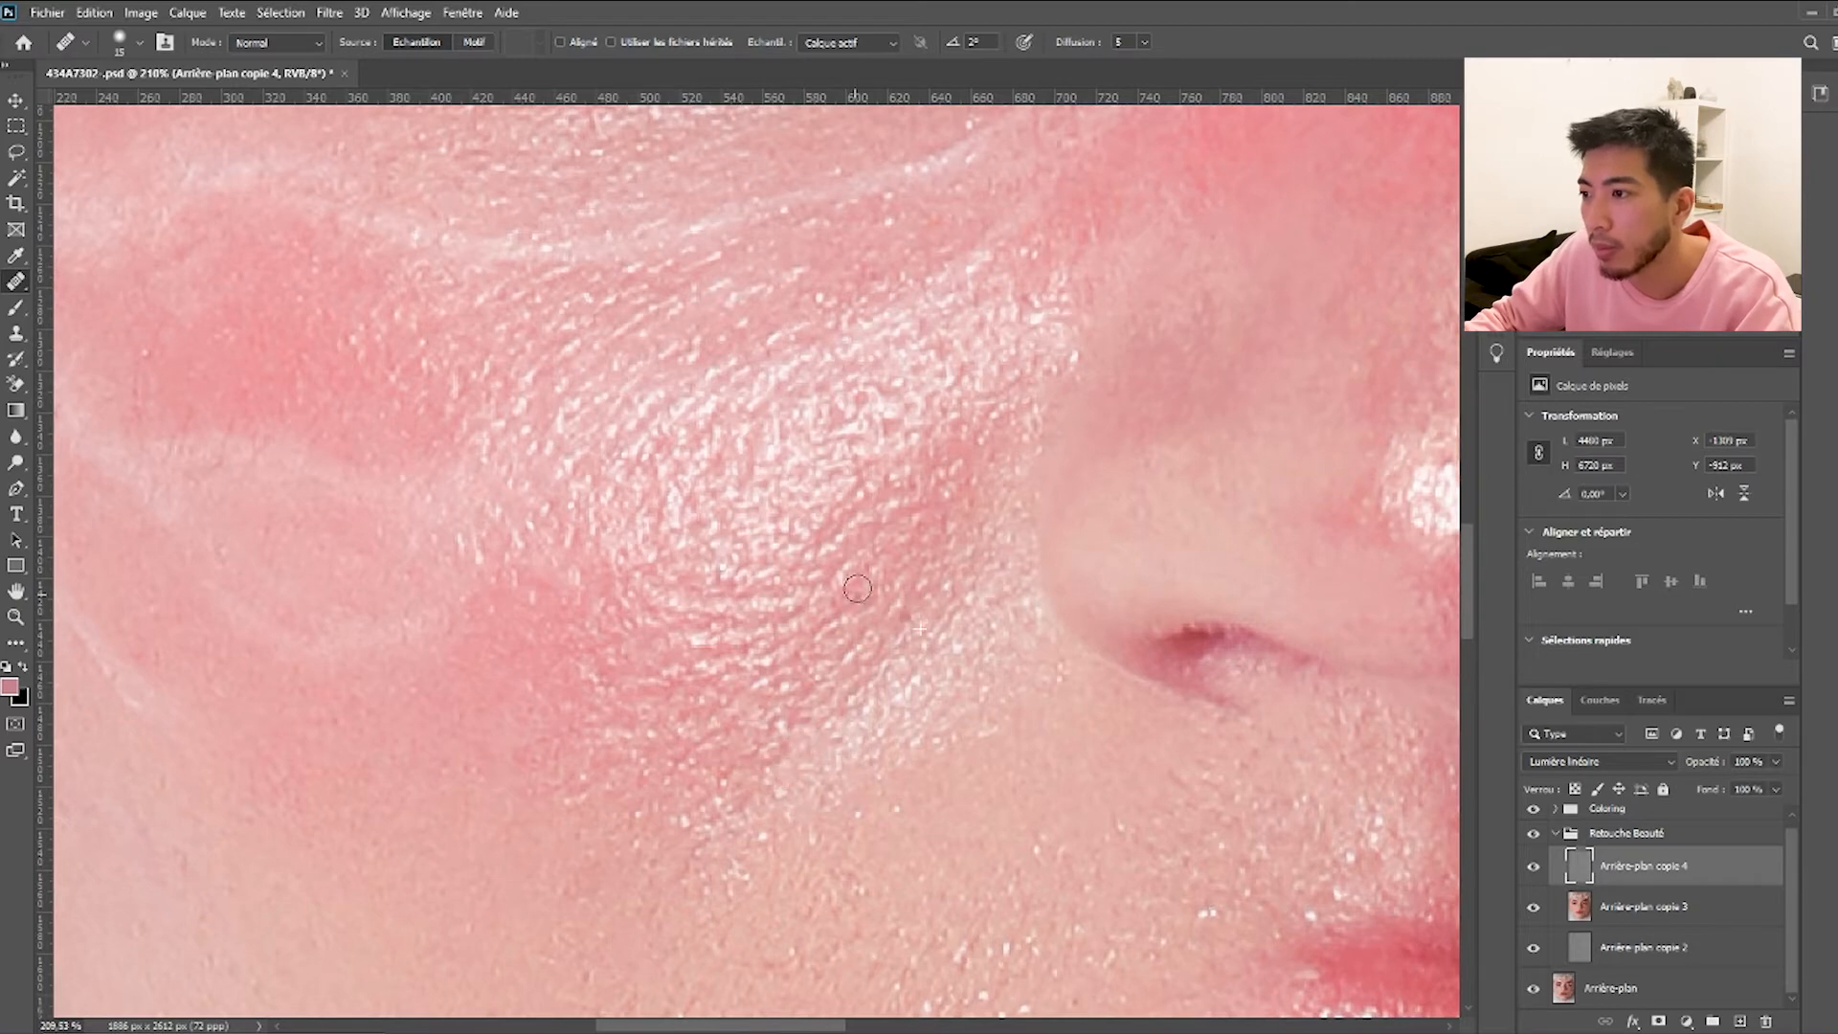
scroll(523, 594, down, 3)
scroll(524, 594, left, 5)
scroll(501, 689, down, 2)
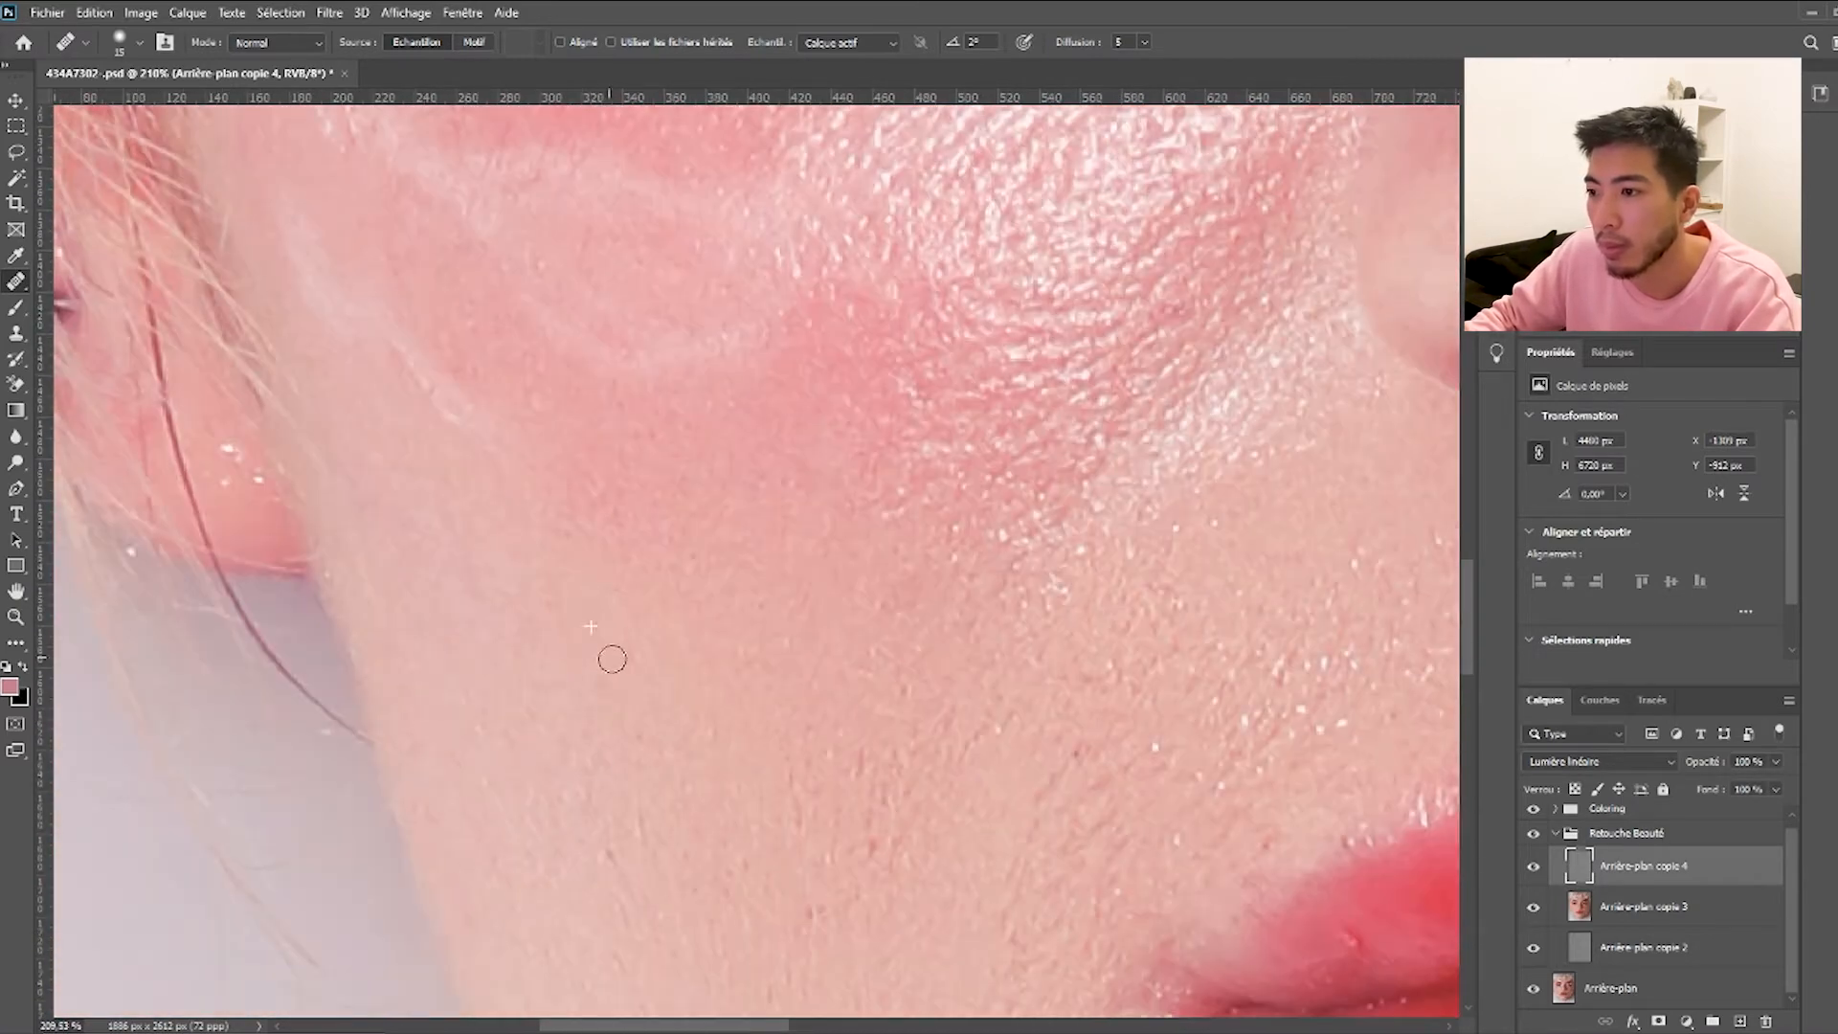
Heal the small blemishes on the lower cheek between the earlobe and the corner of the mouth.
scroll(574, 644, down, 2)
scroll(618, 746, down, 4)
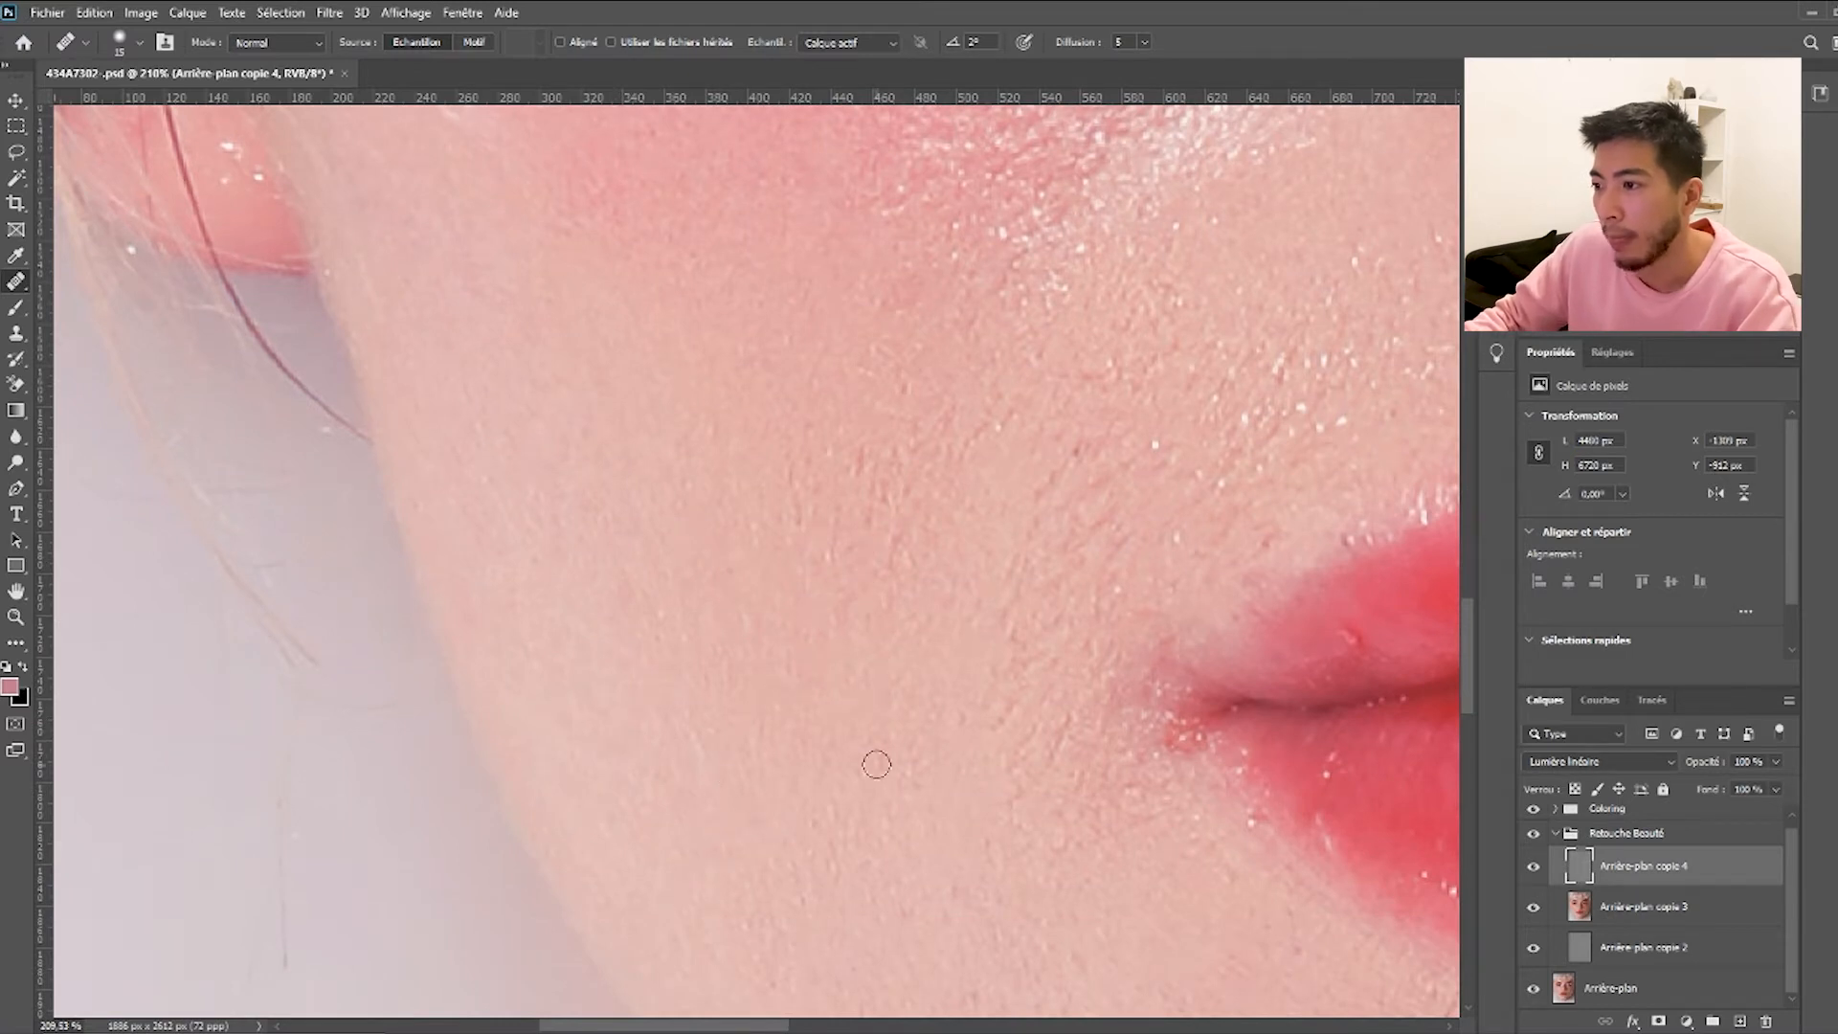
scroll(756, 776, down, 3)
scroll(911, 936, down, 2)
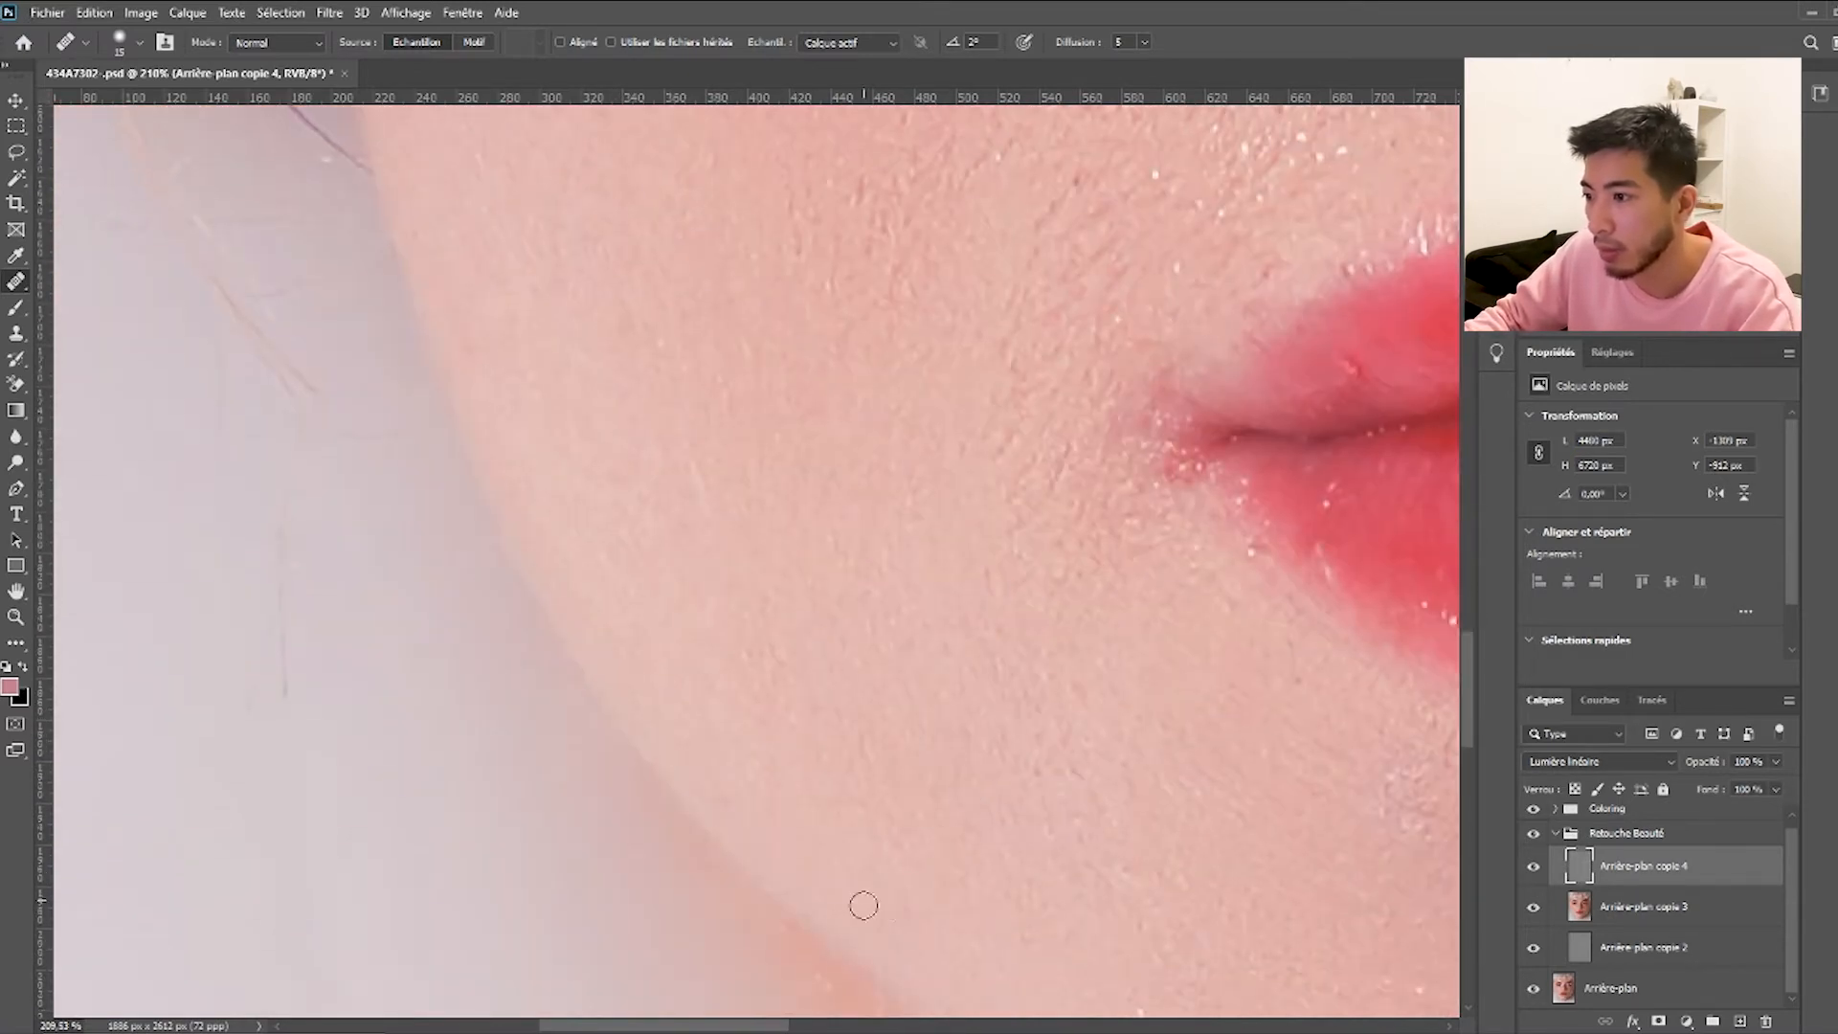
Heal the spots along the jaw and the shiny patch on the skin below the corner of the mouth.
scroll(1123, 745, right, 2)
scroll(957, 895, down, 4)
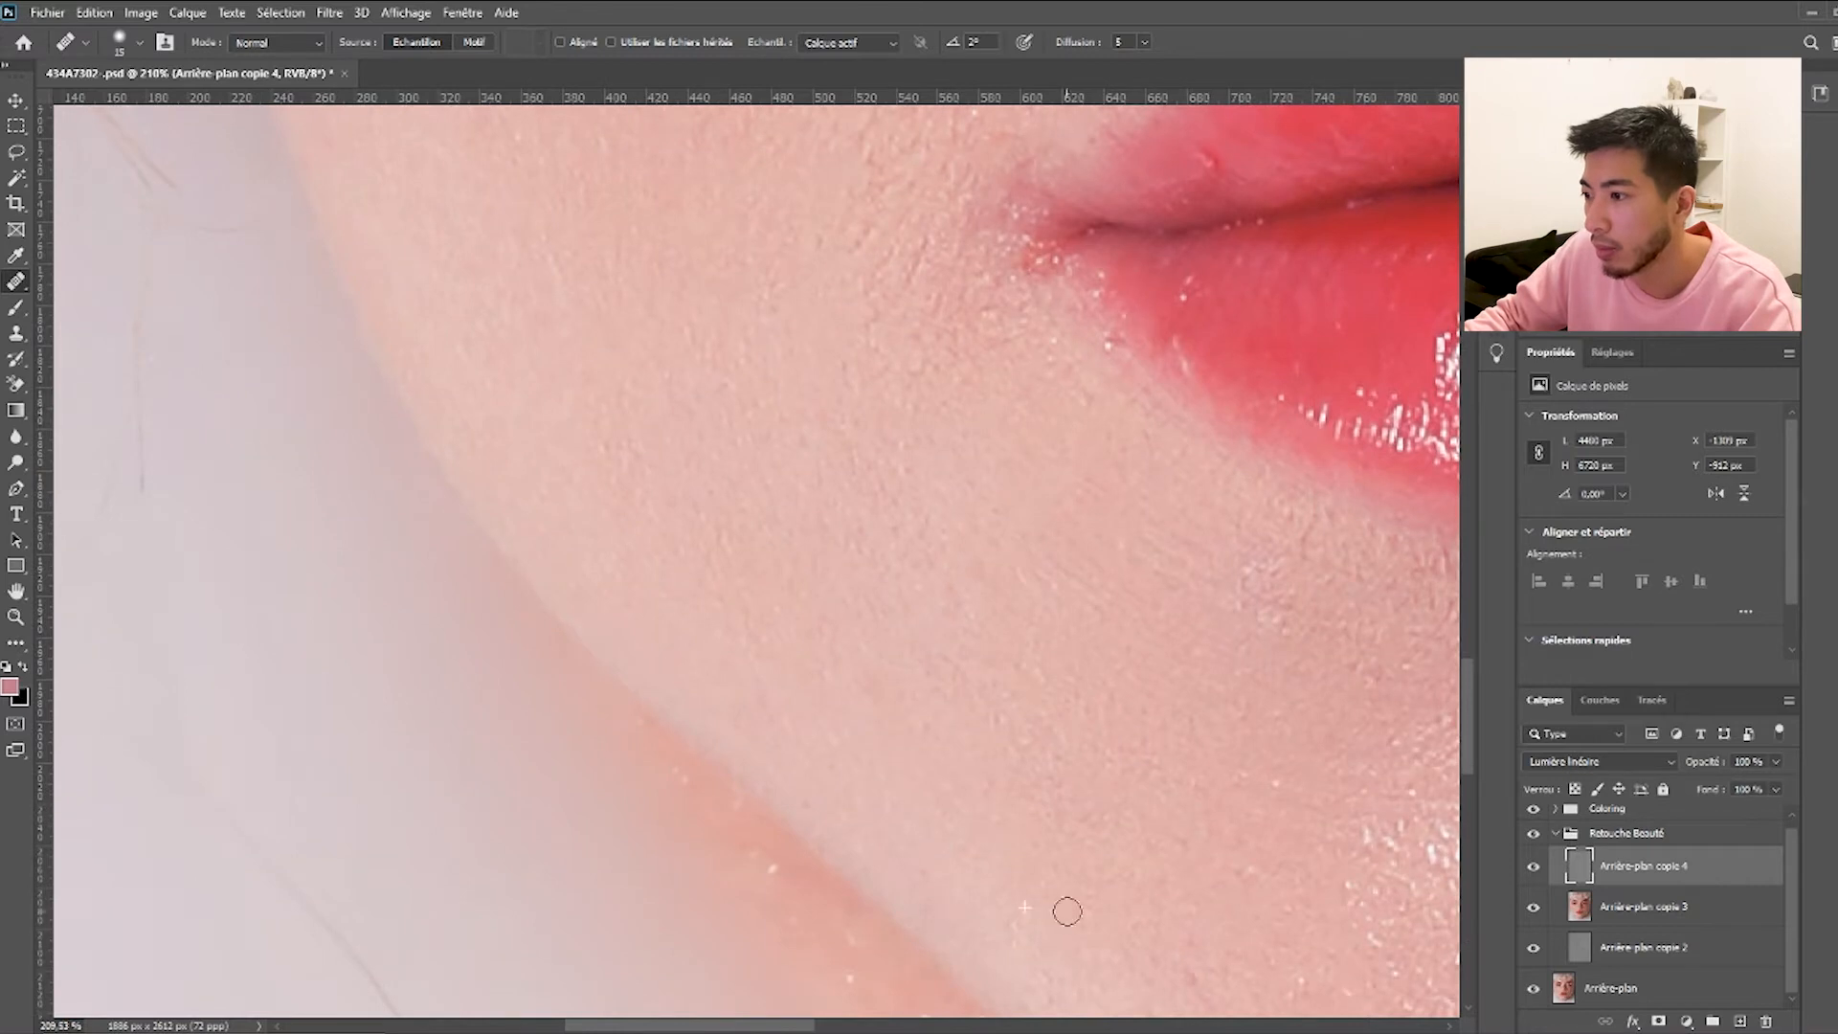
scroll(1053, 886, up, 2)
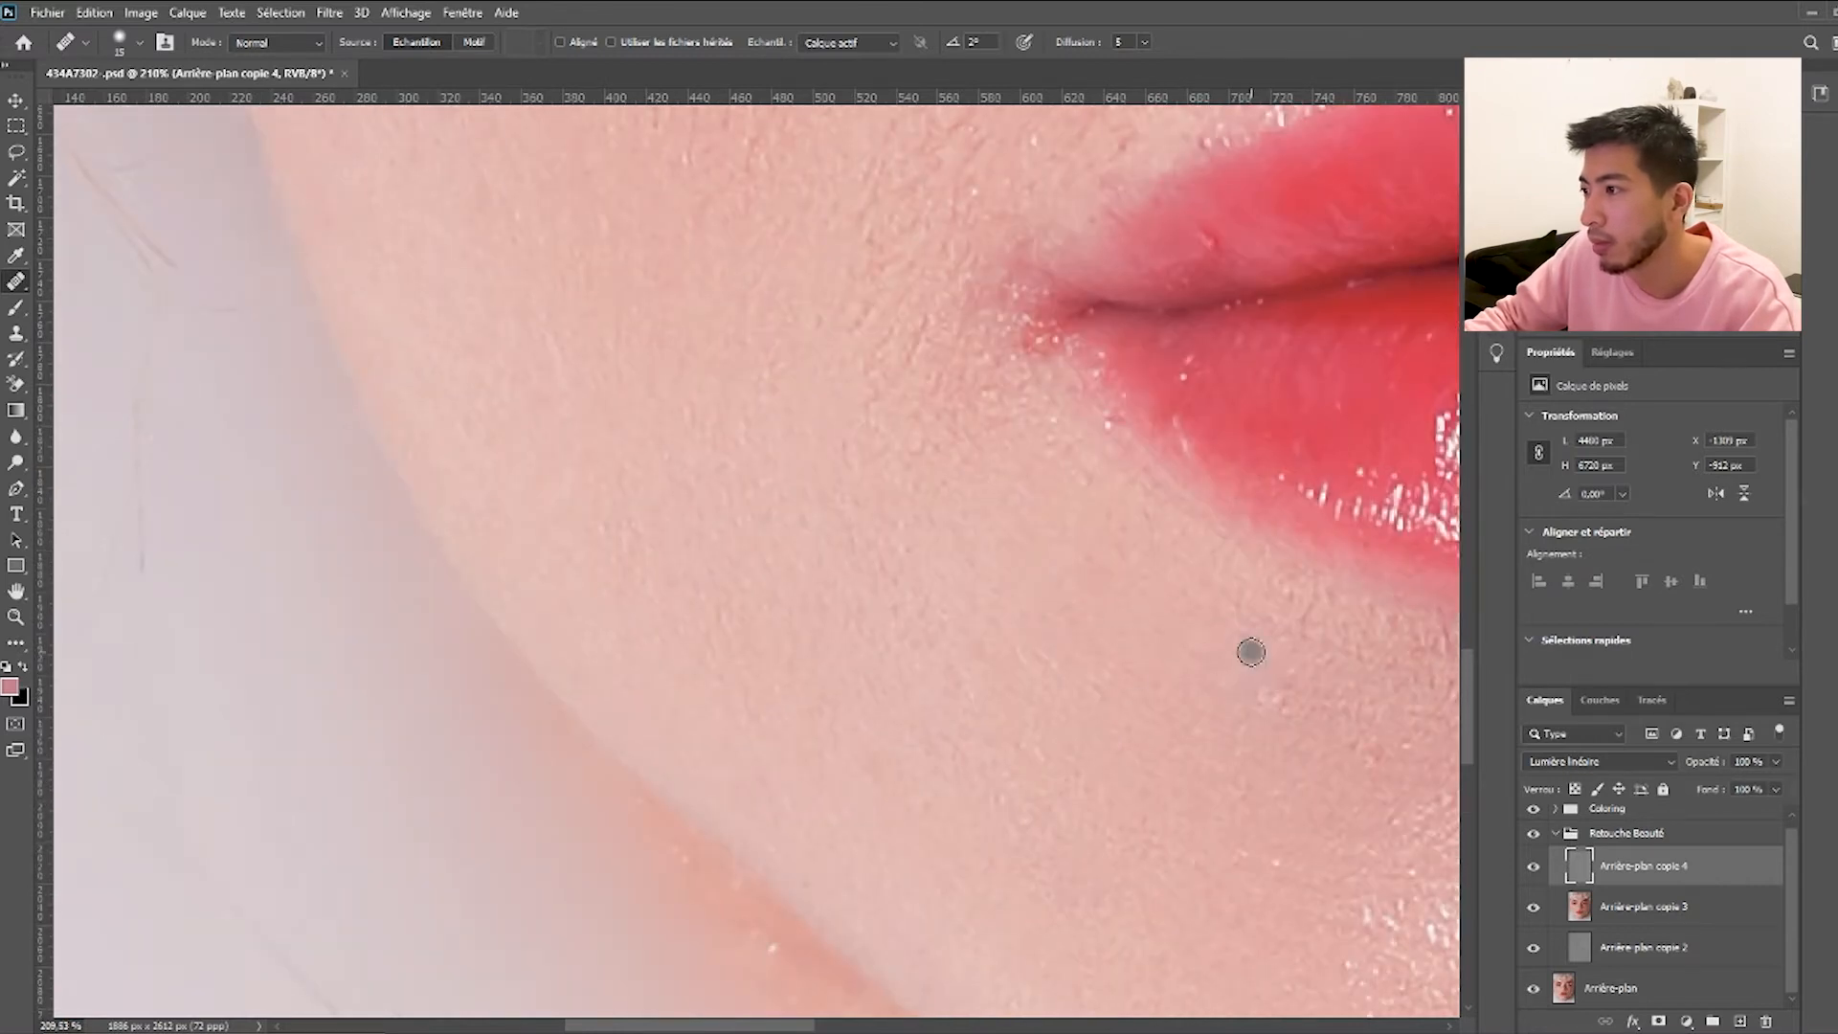
scroll(958, 565, up, 1)
scroll(1005, 460, up, 1)
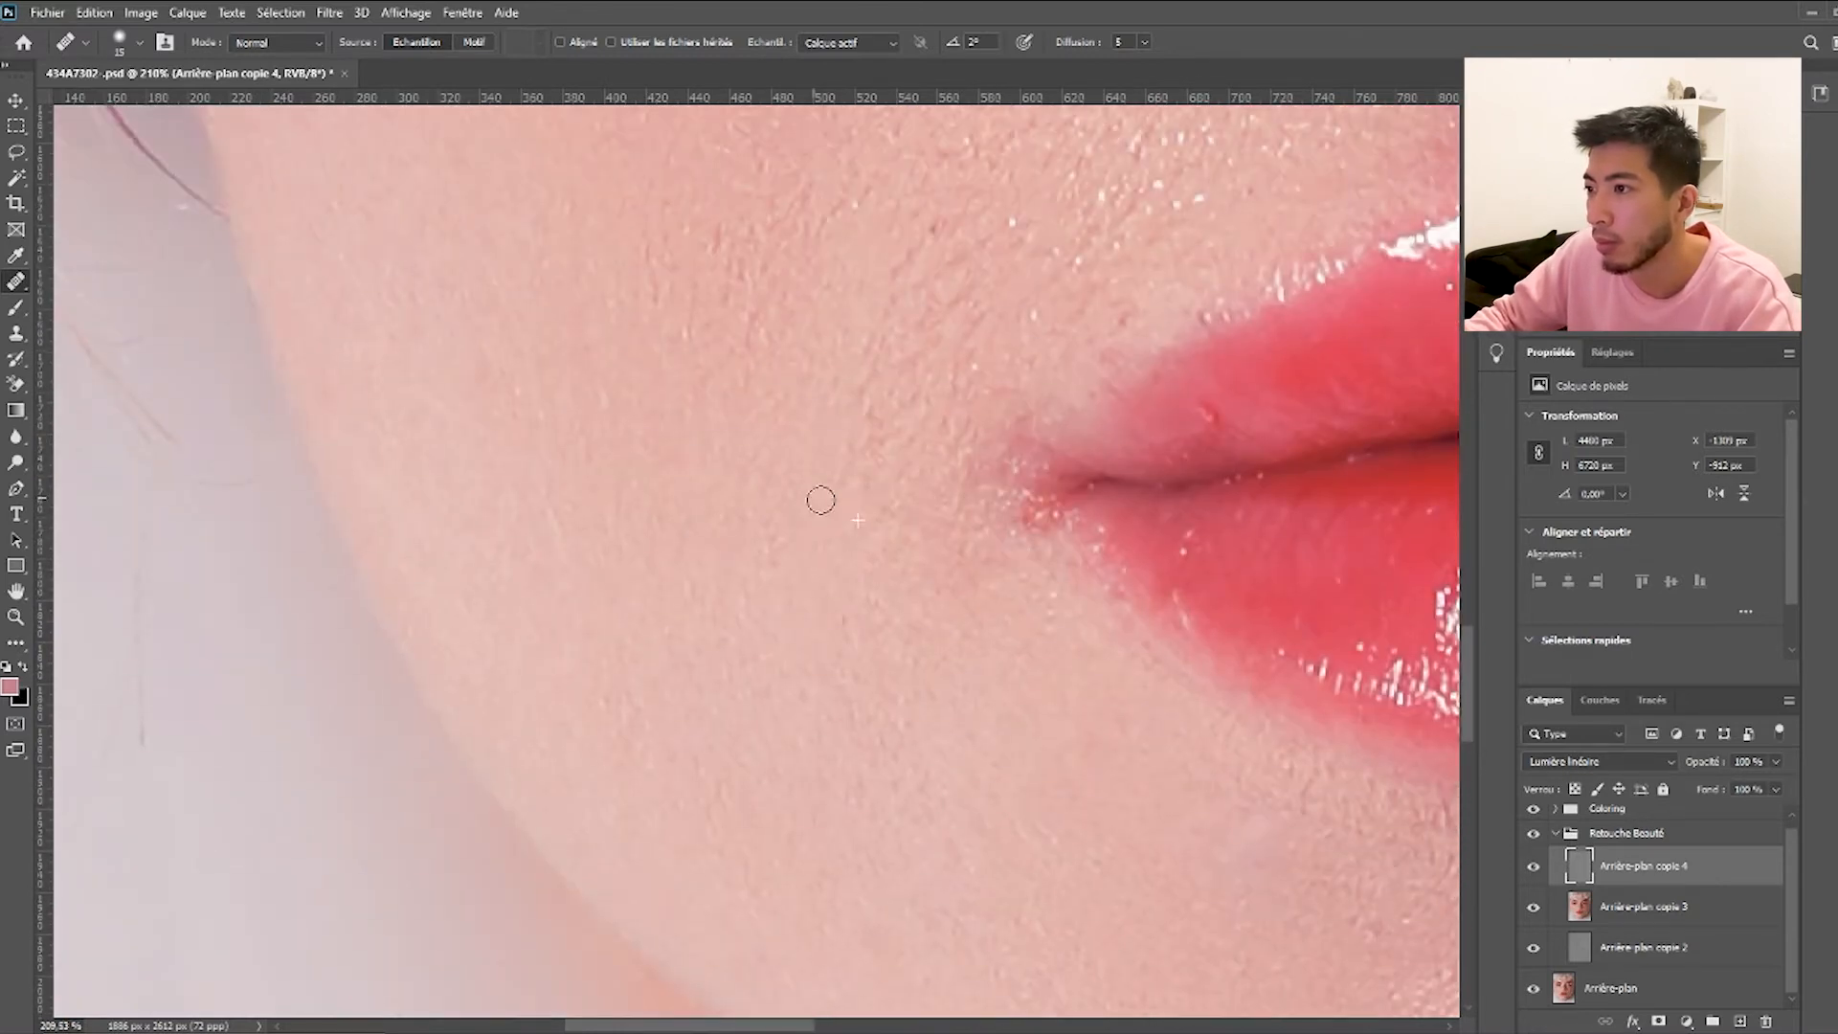
Heal the small bumps on the skin between the corner of the mouth and the nostril.
scroll(852, 397, up, 4)
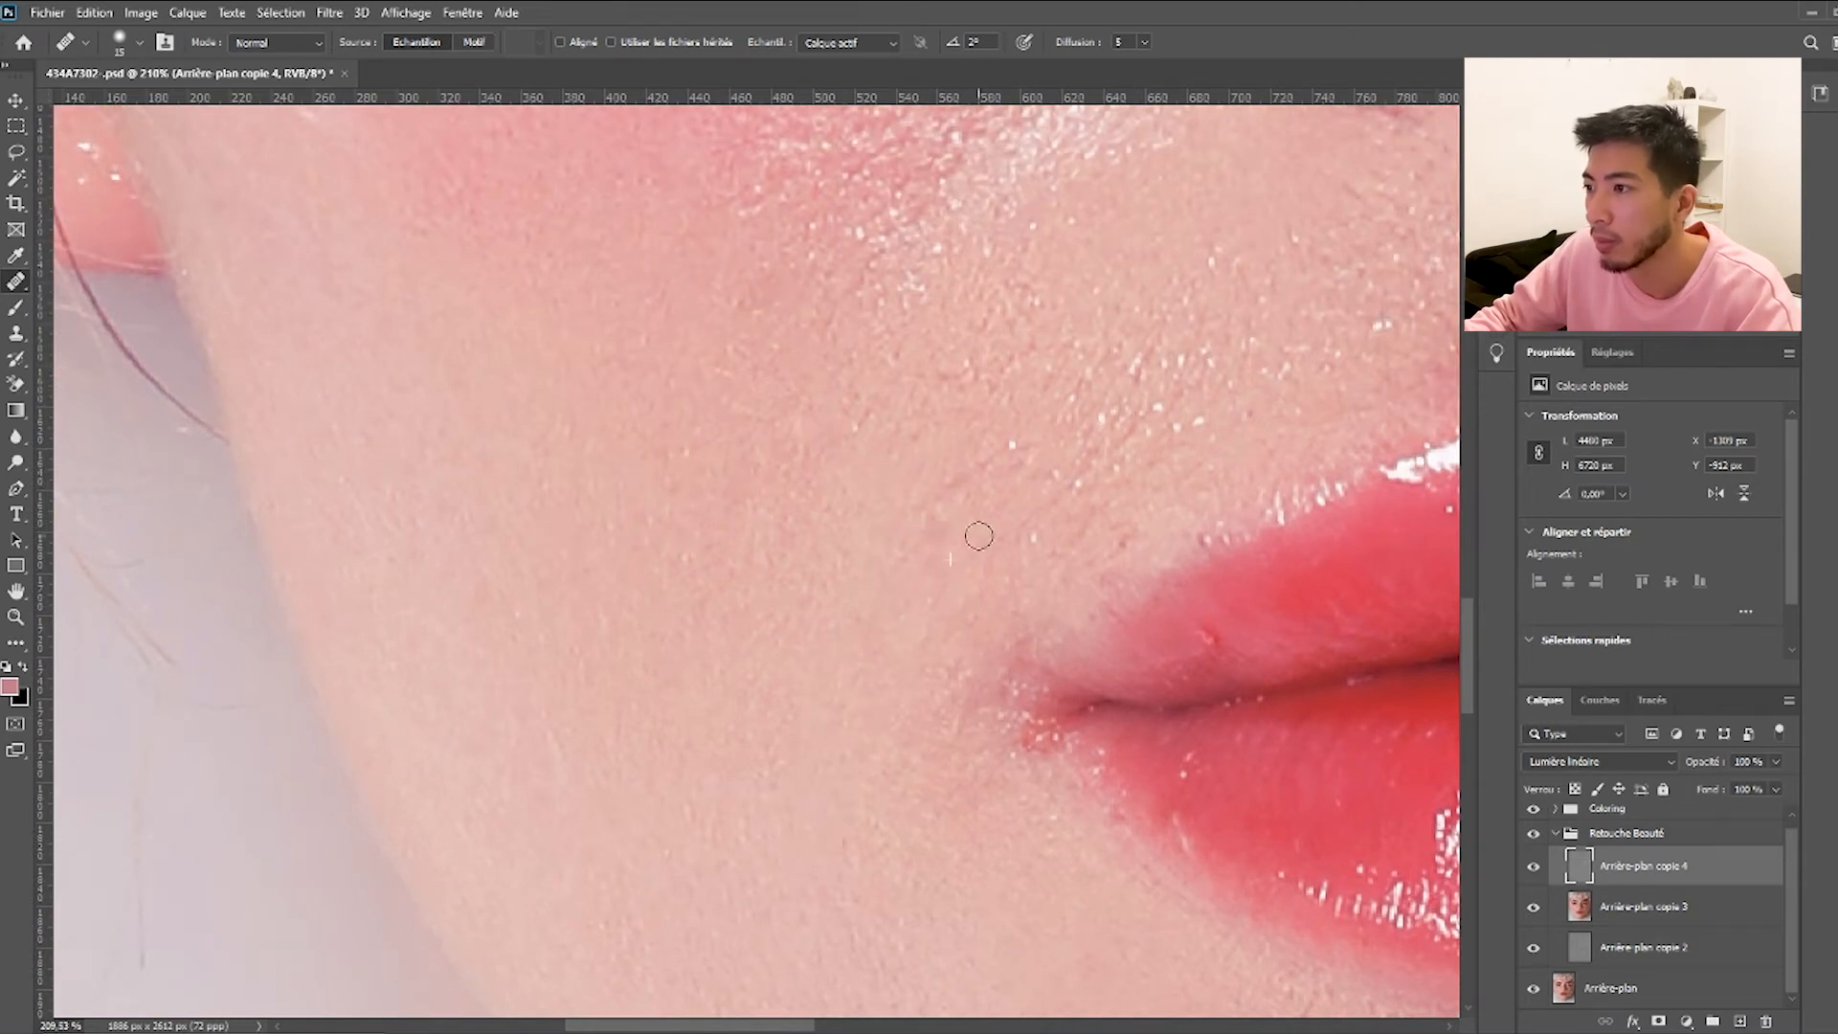
scroll(1101, 575, up, 1)
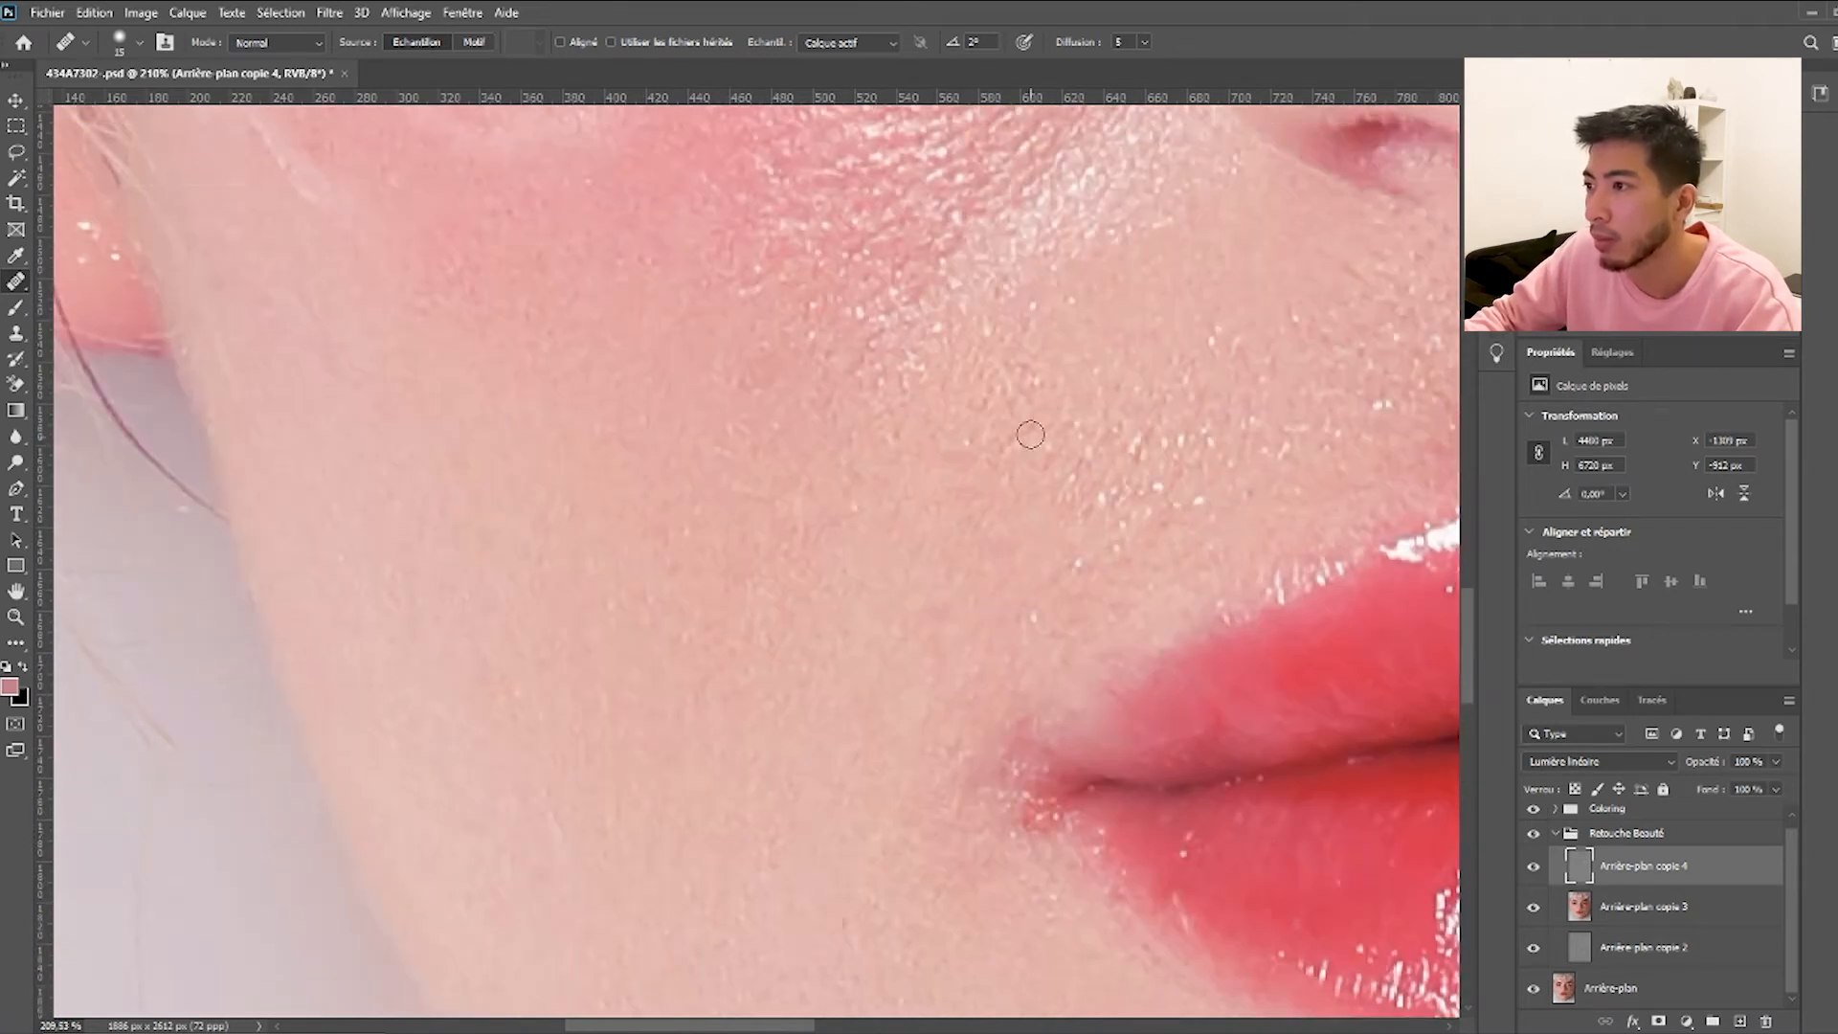
scroll(1010, 479, up, 2)
scroll(861, 584, right, 3)
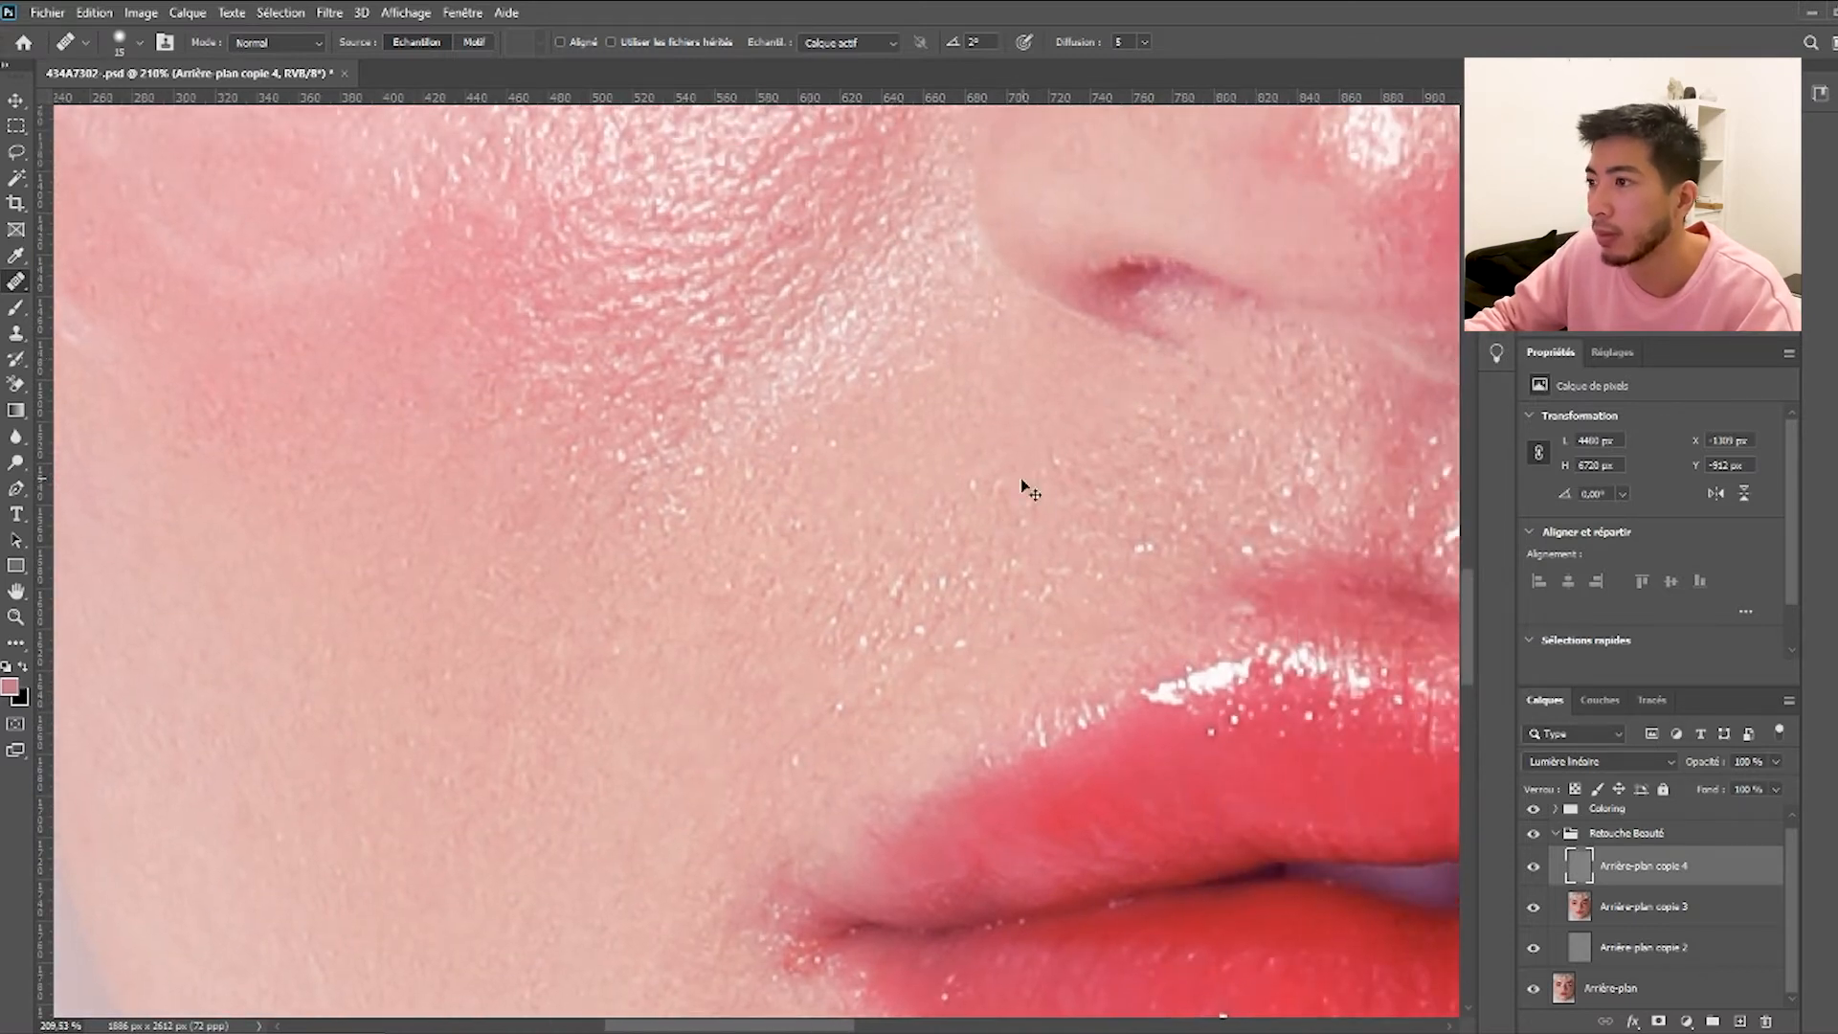
Heal the blemishes in the groove between the nose and the upper lip using freshly sampled skin texture.
scroll(1066, 435, right, 9)
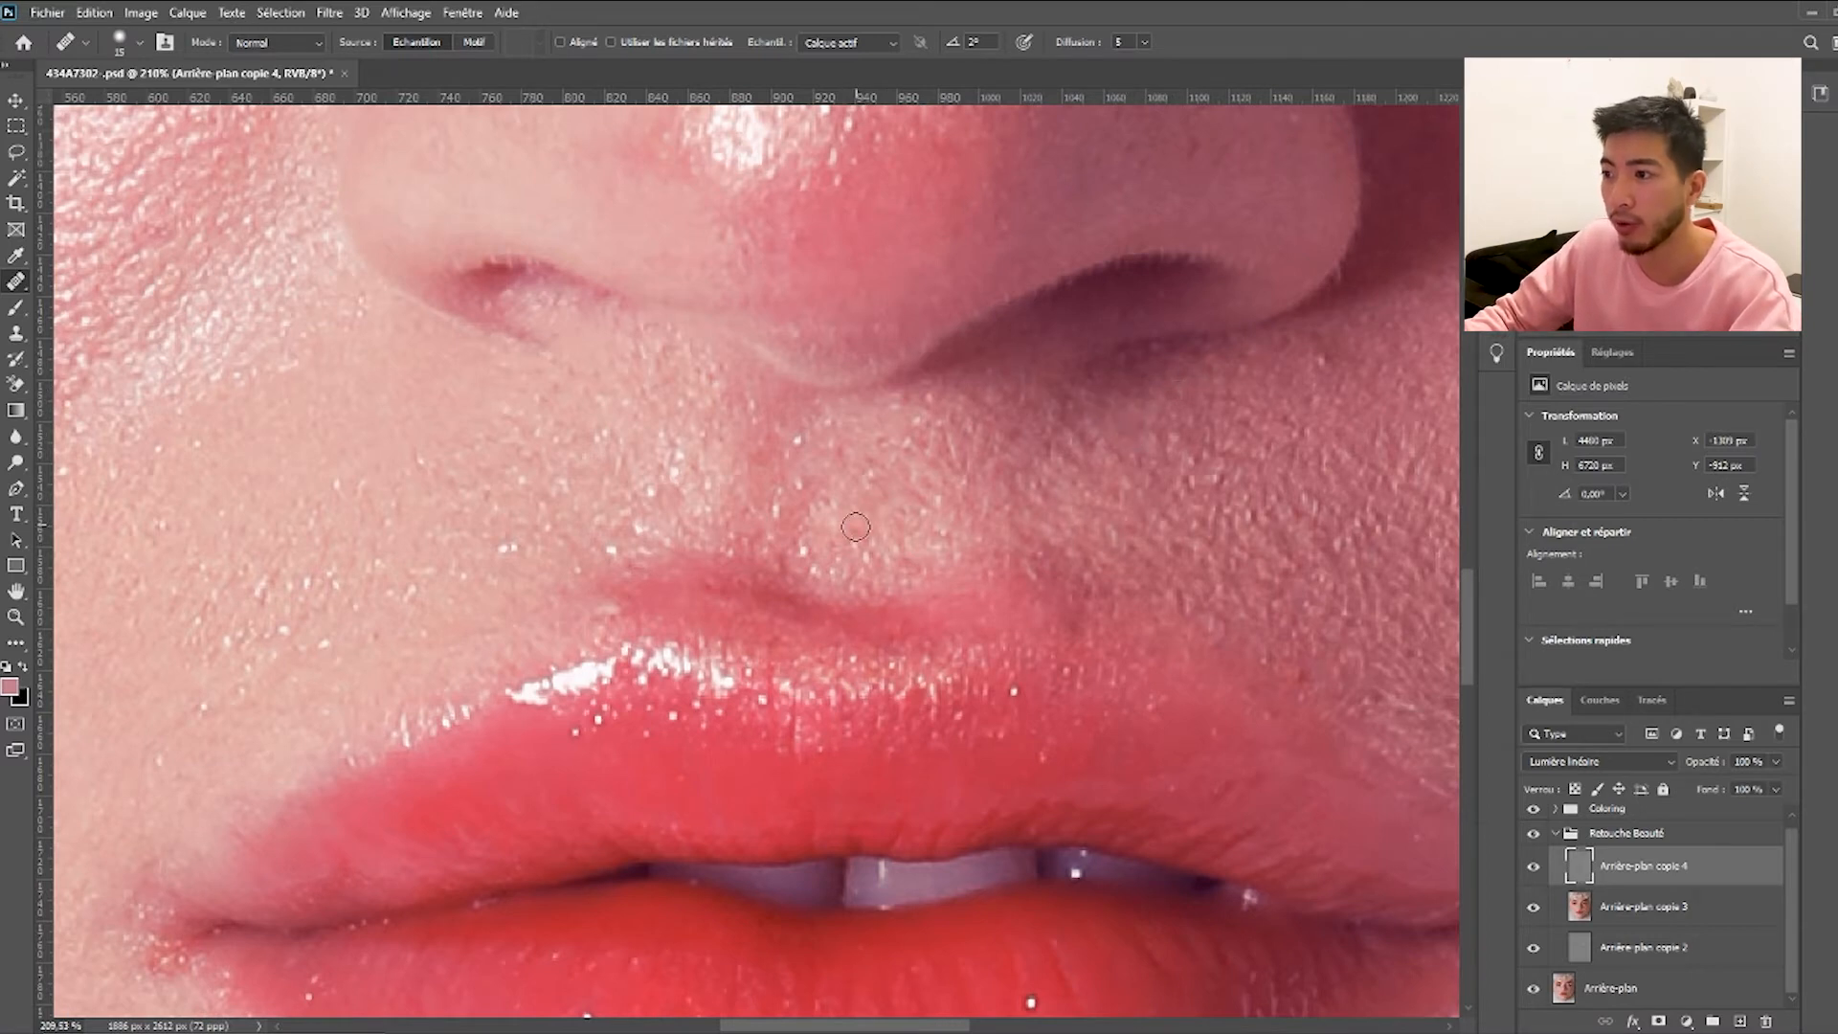
alt+click(852, 470)
drag(870, 469, 879, 476)
alt+click(862, 498)
drag(899, 542, 902, 557)
alt+click(874, 506)
drag(768, 460, 786, 433)
Heal the remaining spots in the groove above the upper lip and on the brightly lit skin beside it.
alt+click(882, 512)
click(898, 499)
click(844, 536)
click(673, 481)
alt+click(645, 468)
click(763, 550)
Heal the bright specks on the shaded half of the lips and the marks just above the upper lip.
scroll(784, 536, down, 1)
scroll(784, 537, down, 2)
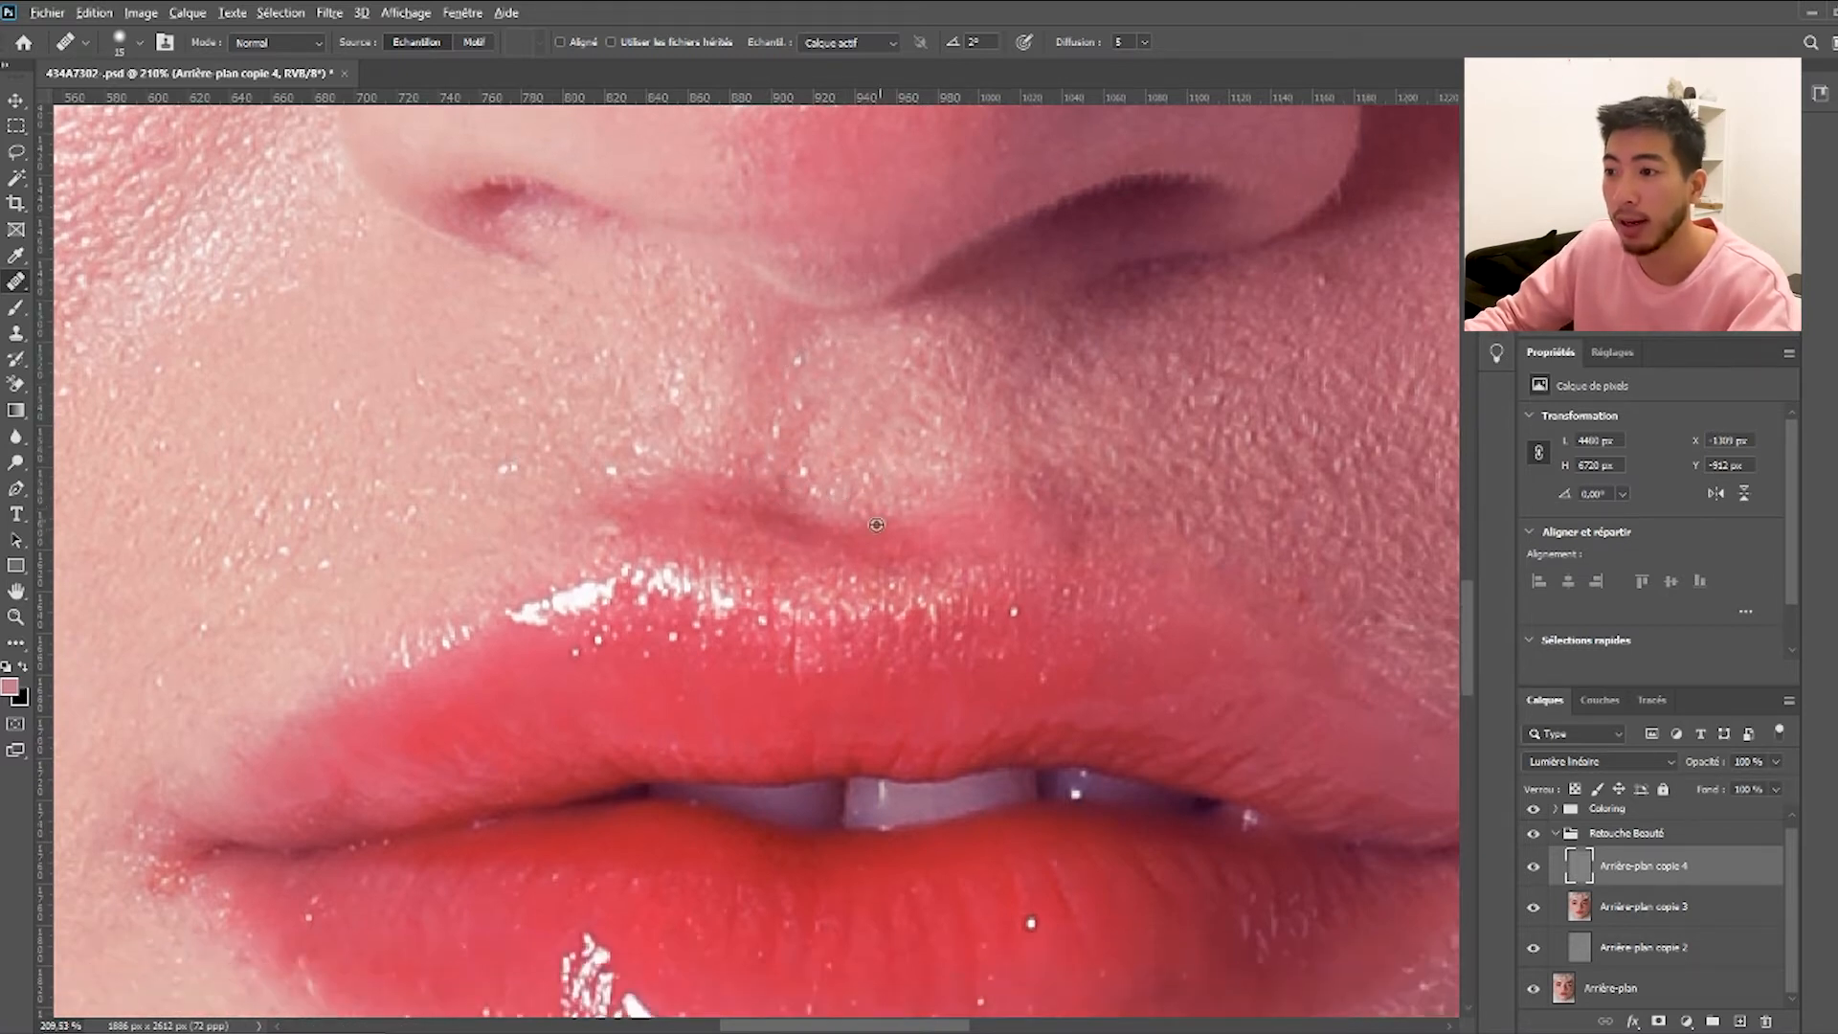
scroll(806, 603, down, 3)
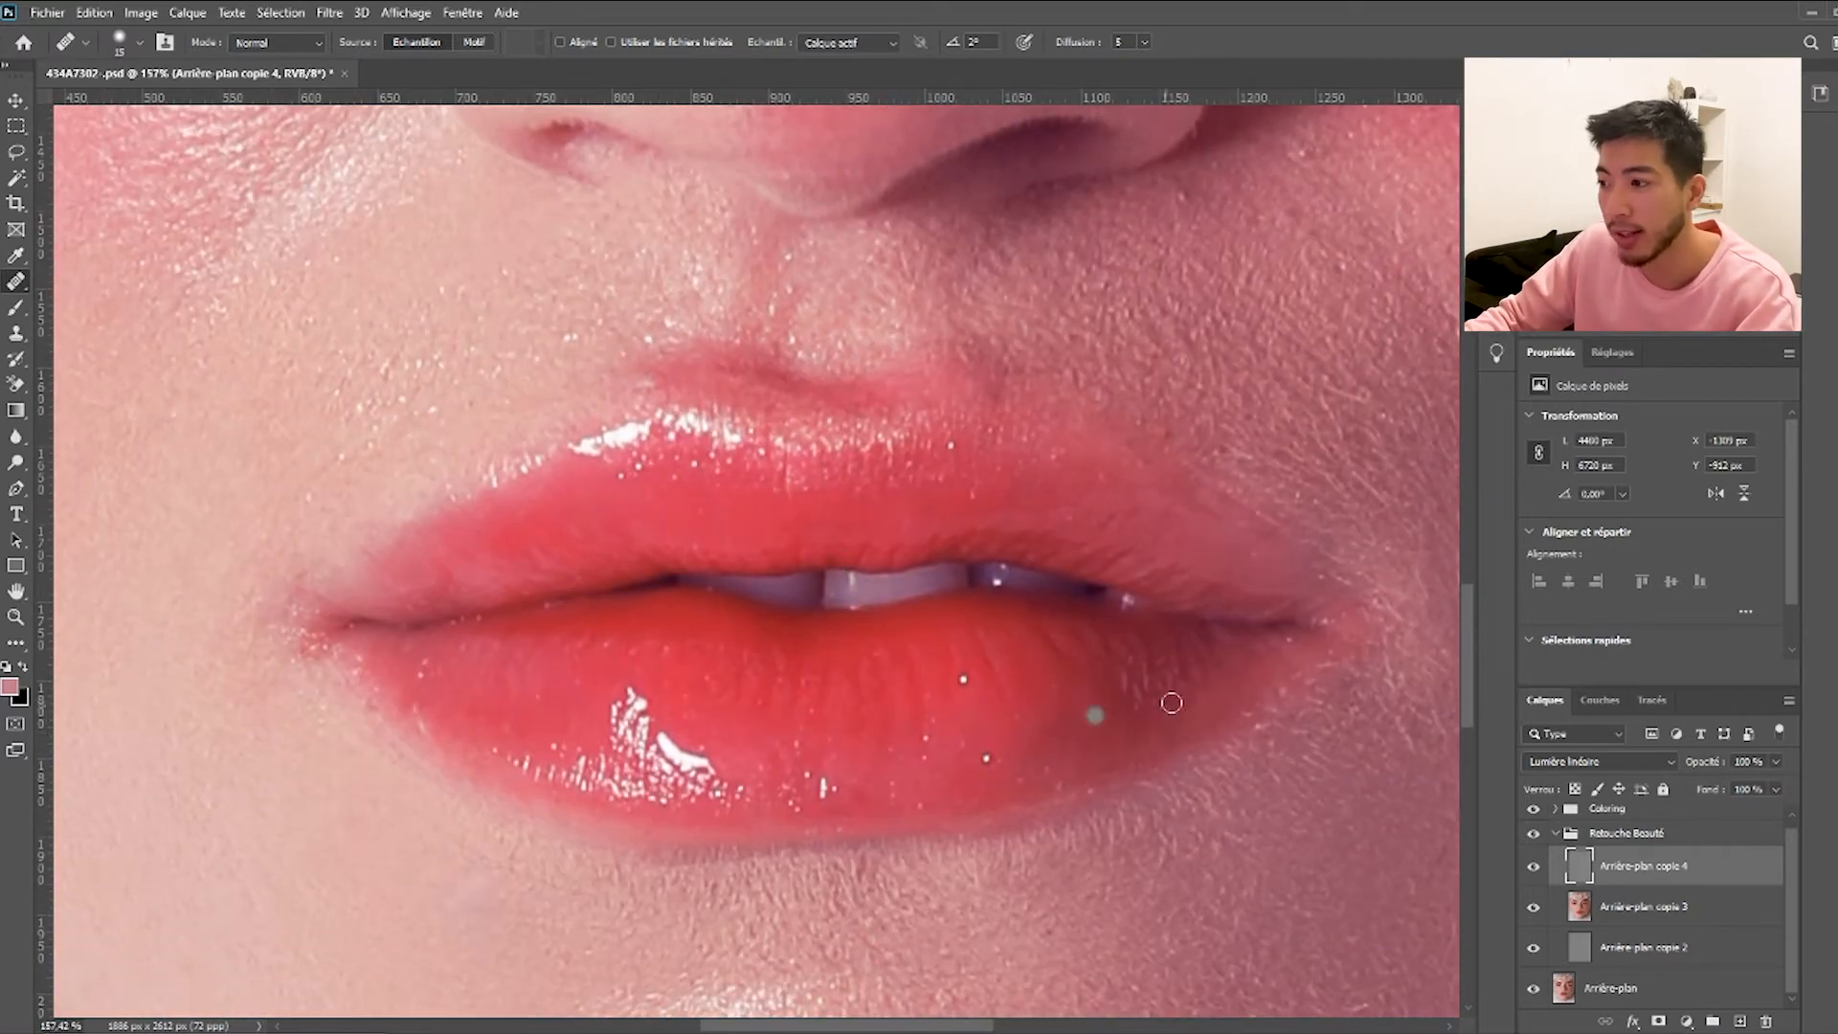
scroll(1138, 702, right, 6)
scroll(1092, 677, up, 1)
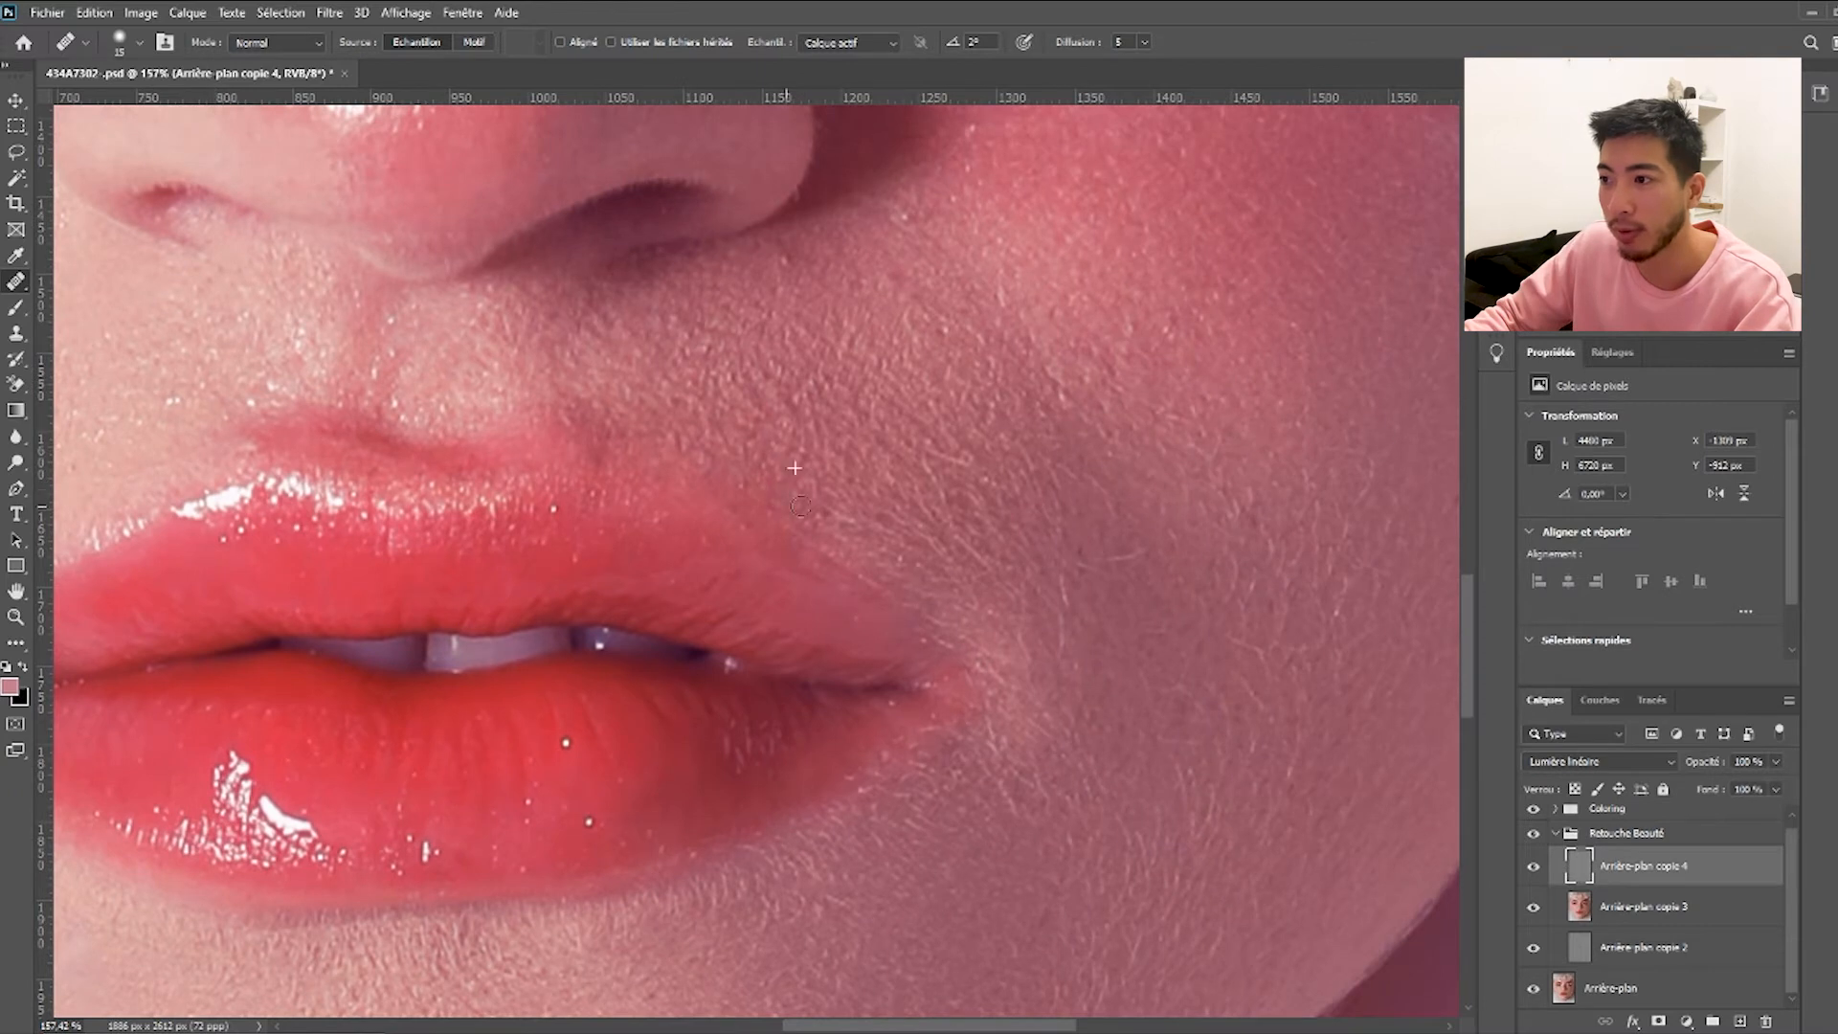
Heal the light marks and the small curved hair on the shaded cheek beside the corner of the mouth.
scroll(794, 467, up, 2)
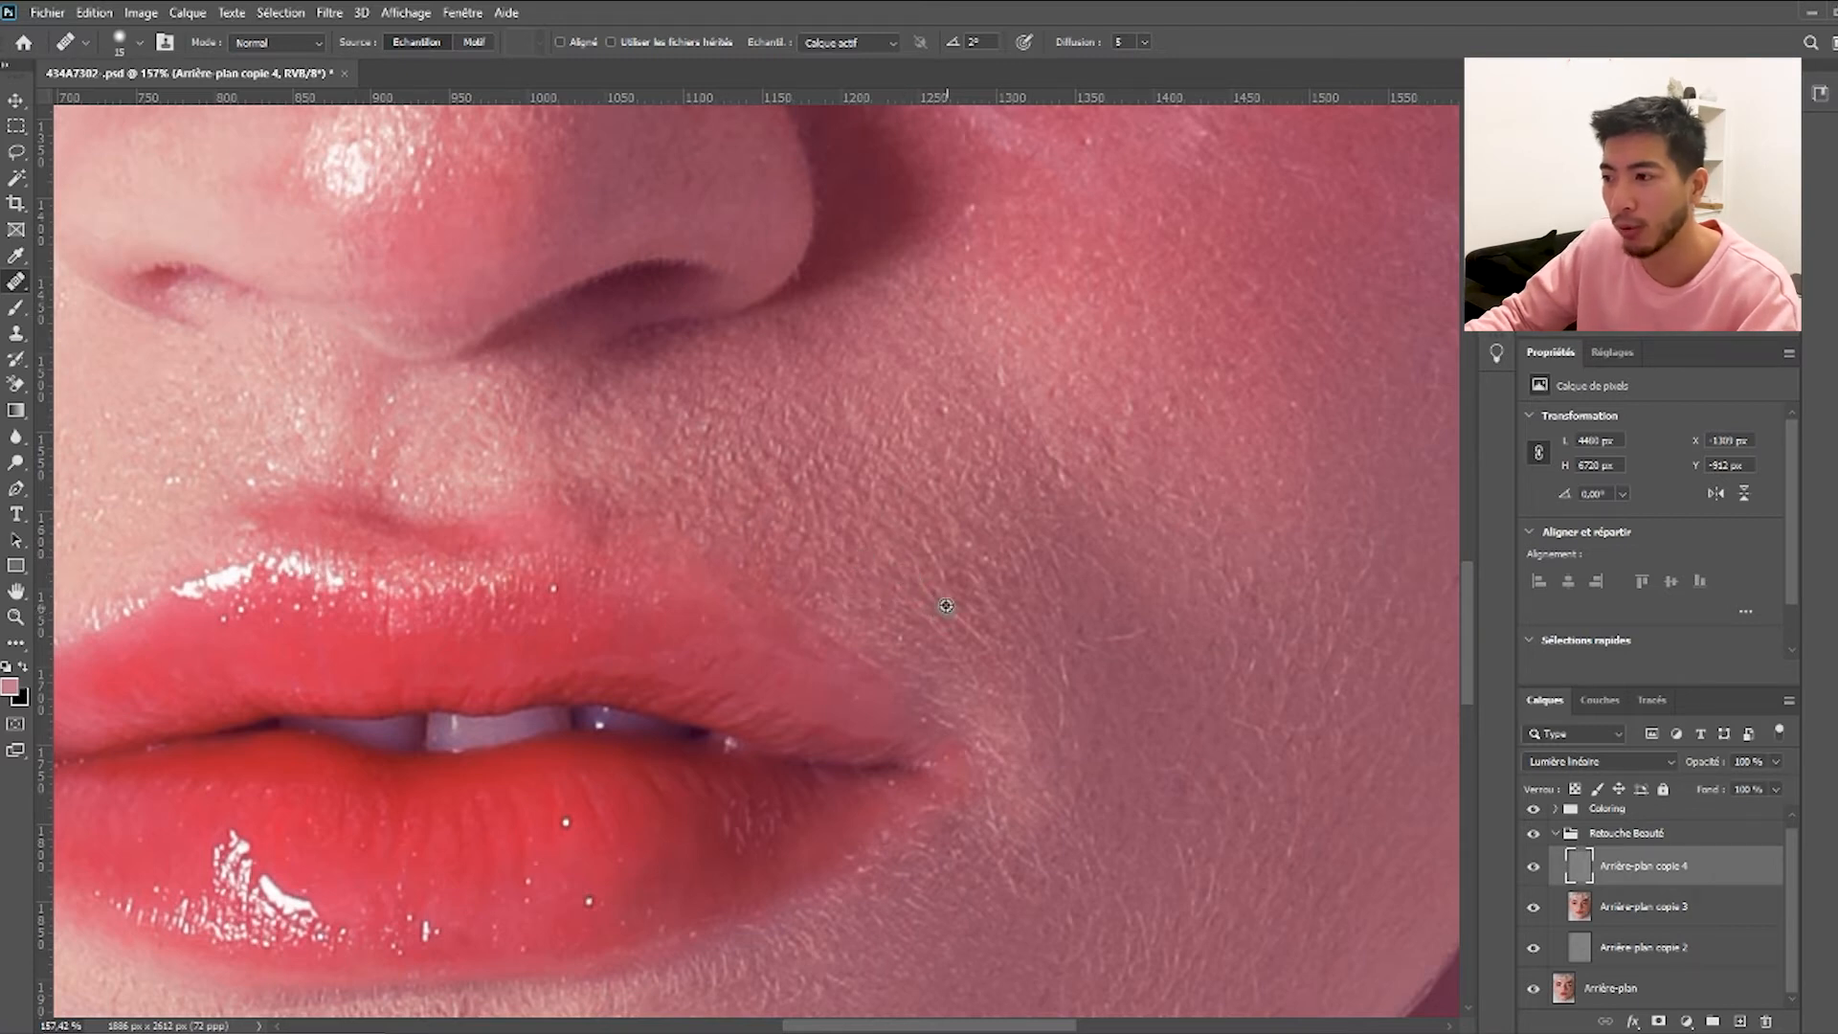
drag(979, 636, 1000, 647)
scroll(1091, 574, down, 3)
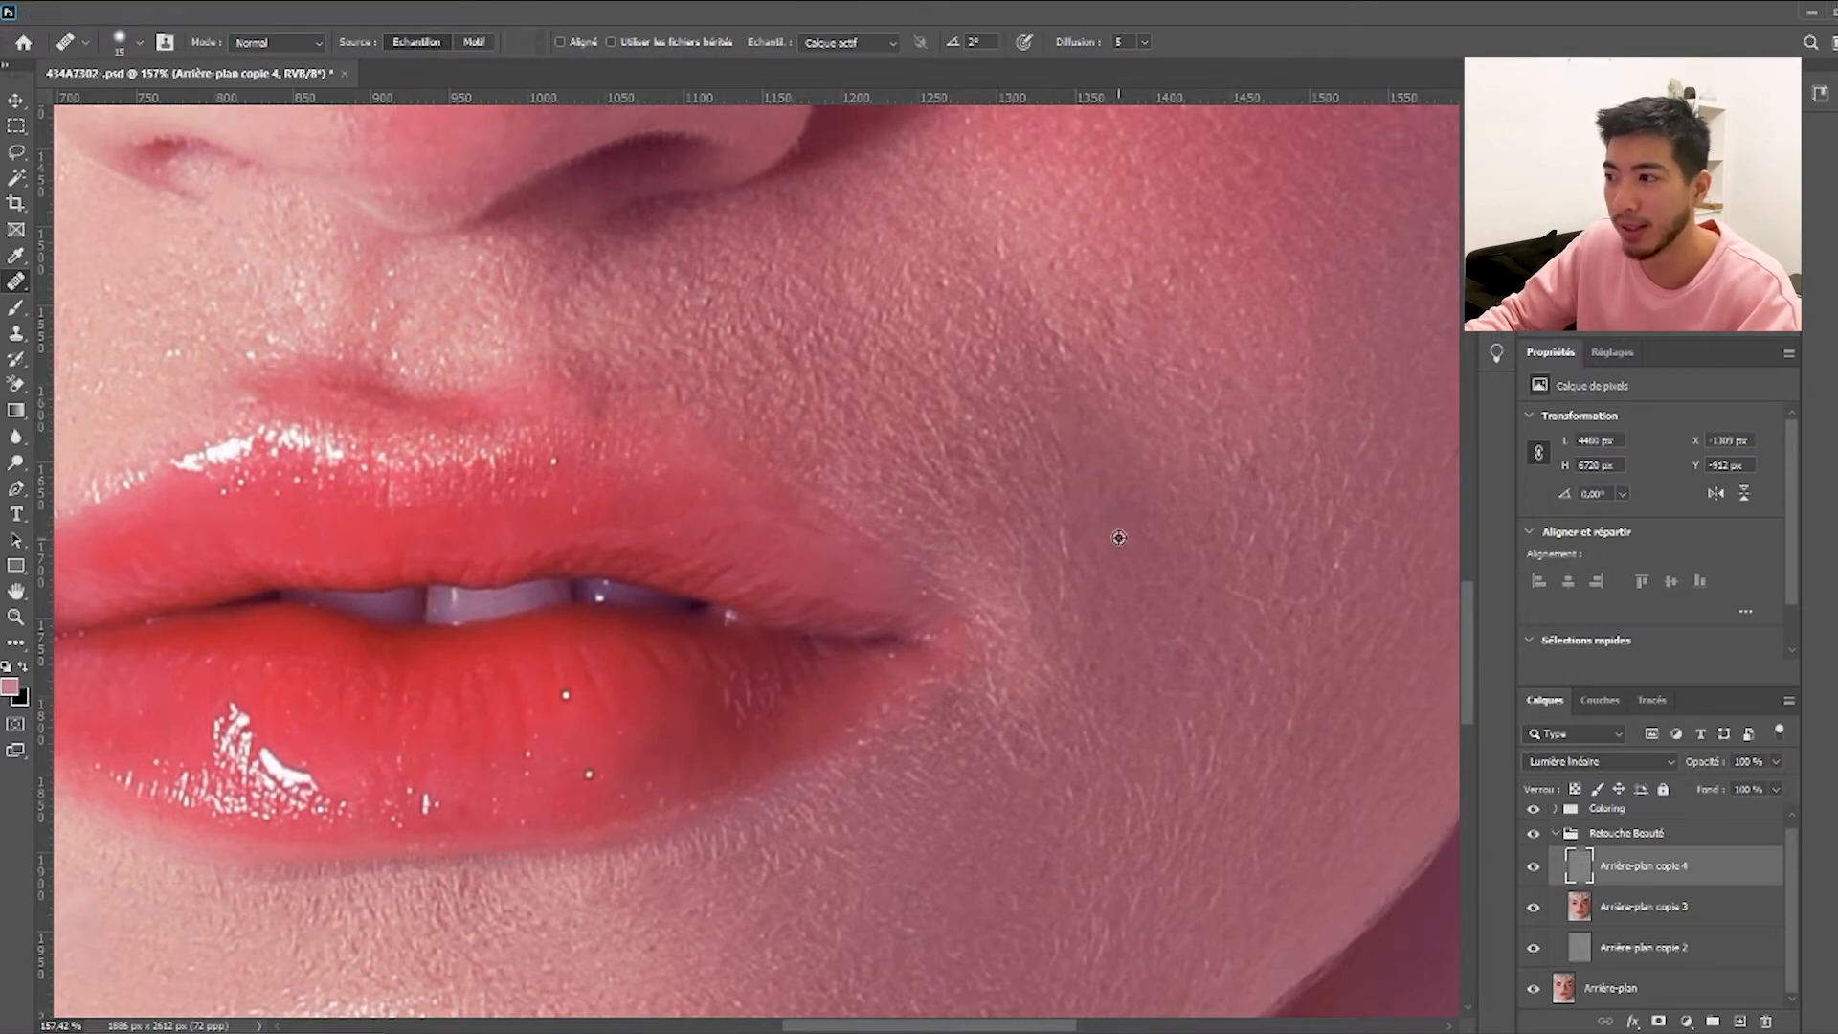
mouse_move(1081, 557)
mouse_down()
mouse_move(1121, 562)
mouse_move(1077, 606)
mouse_up()
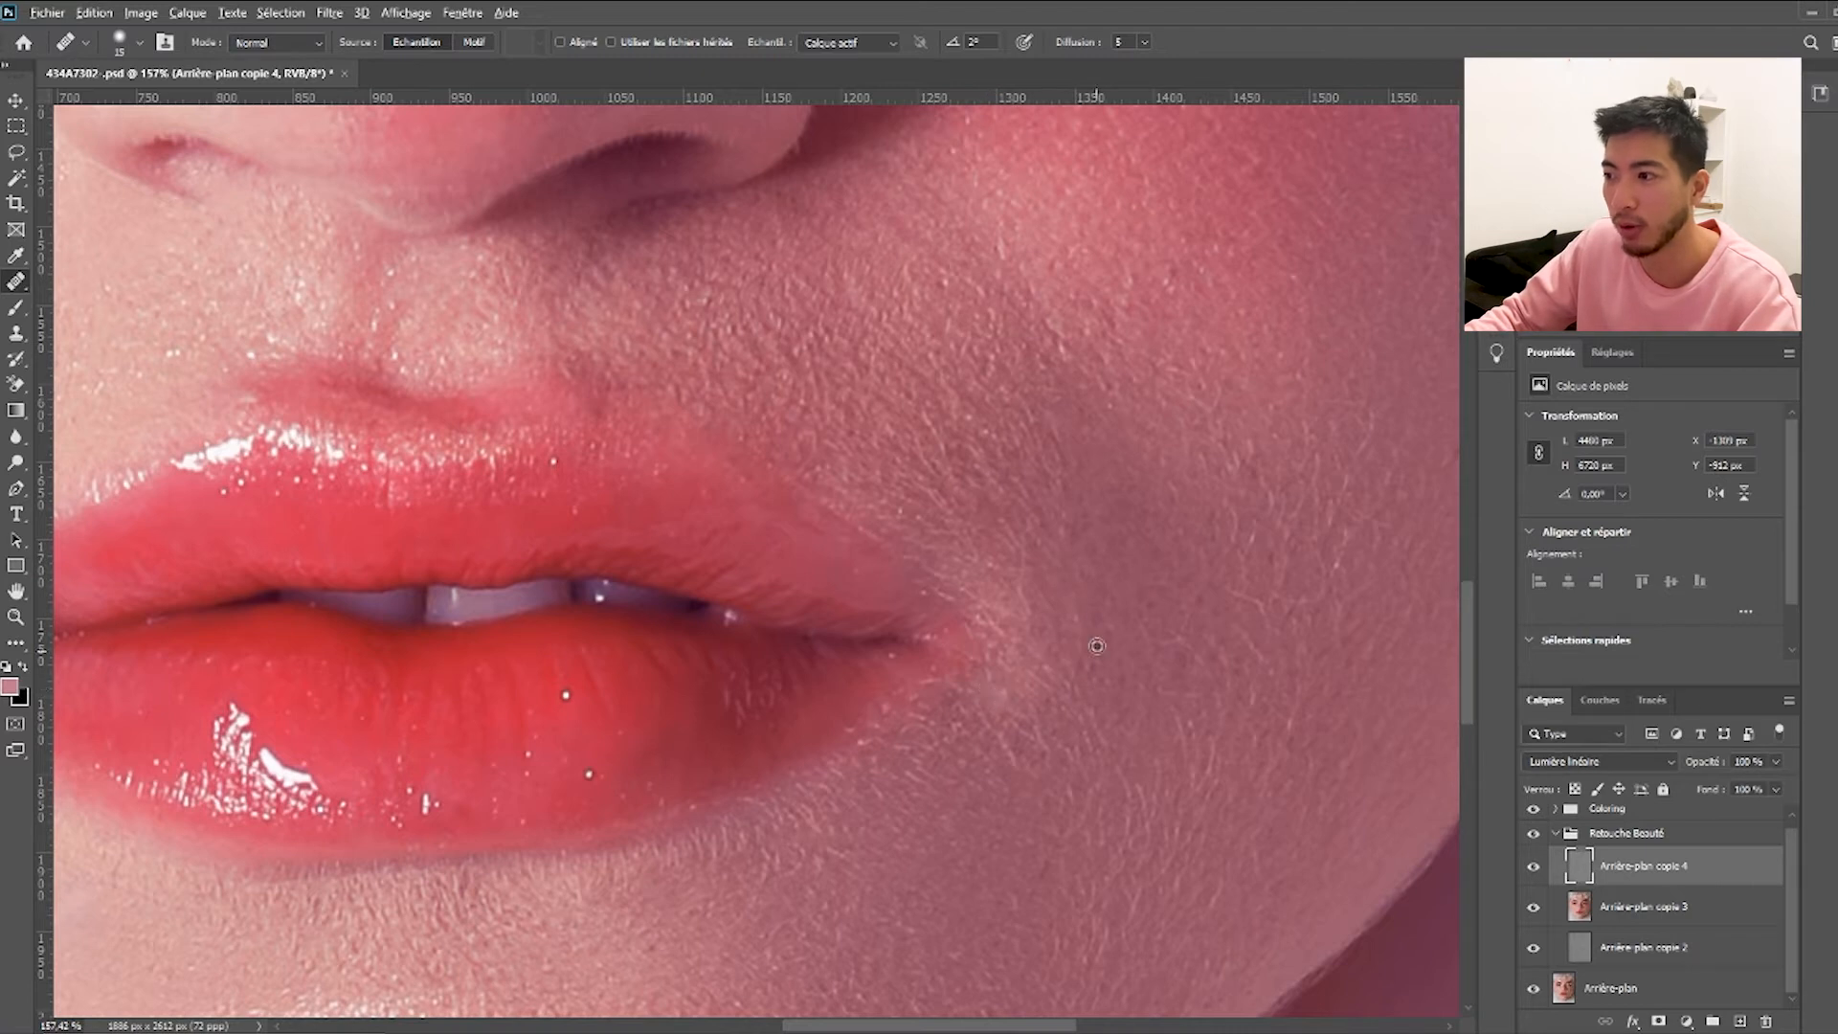
scroll(1140, 603, down, 2)
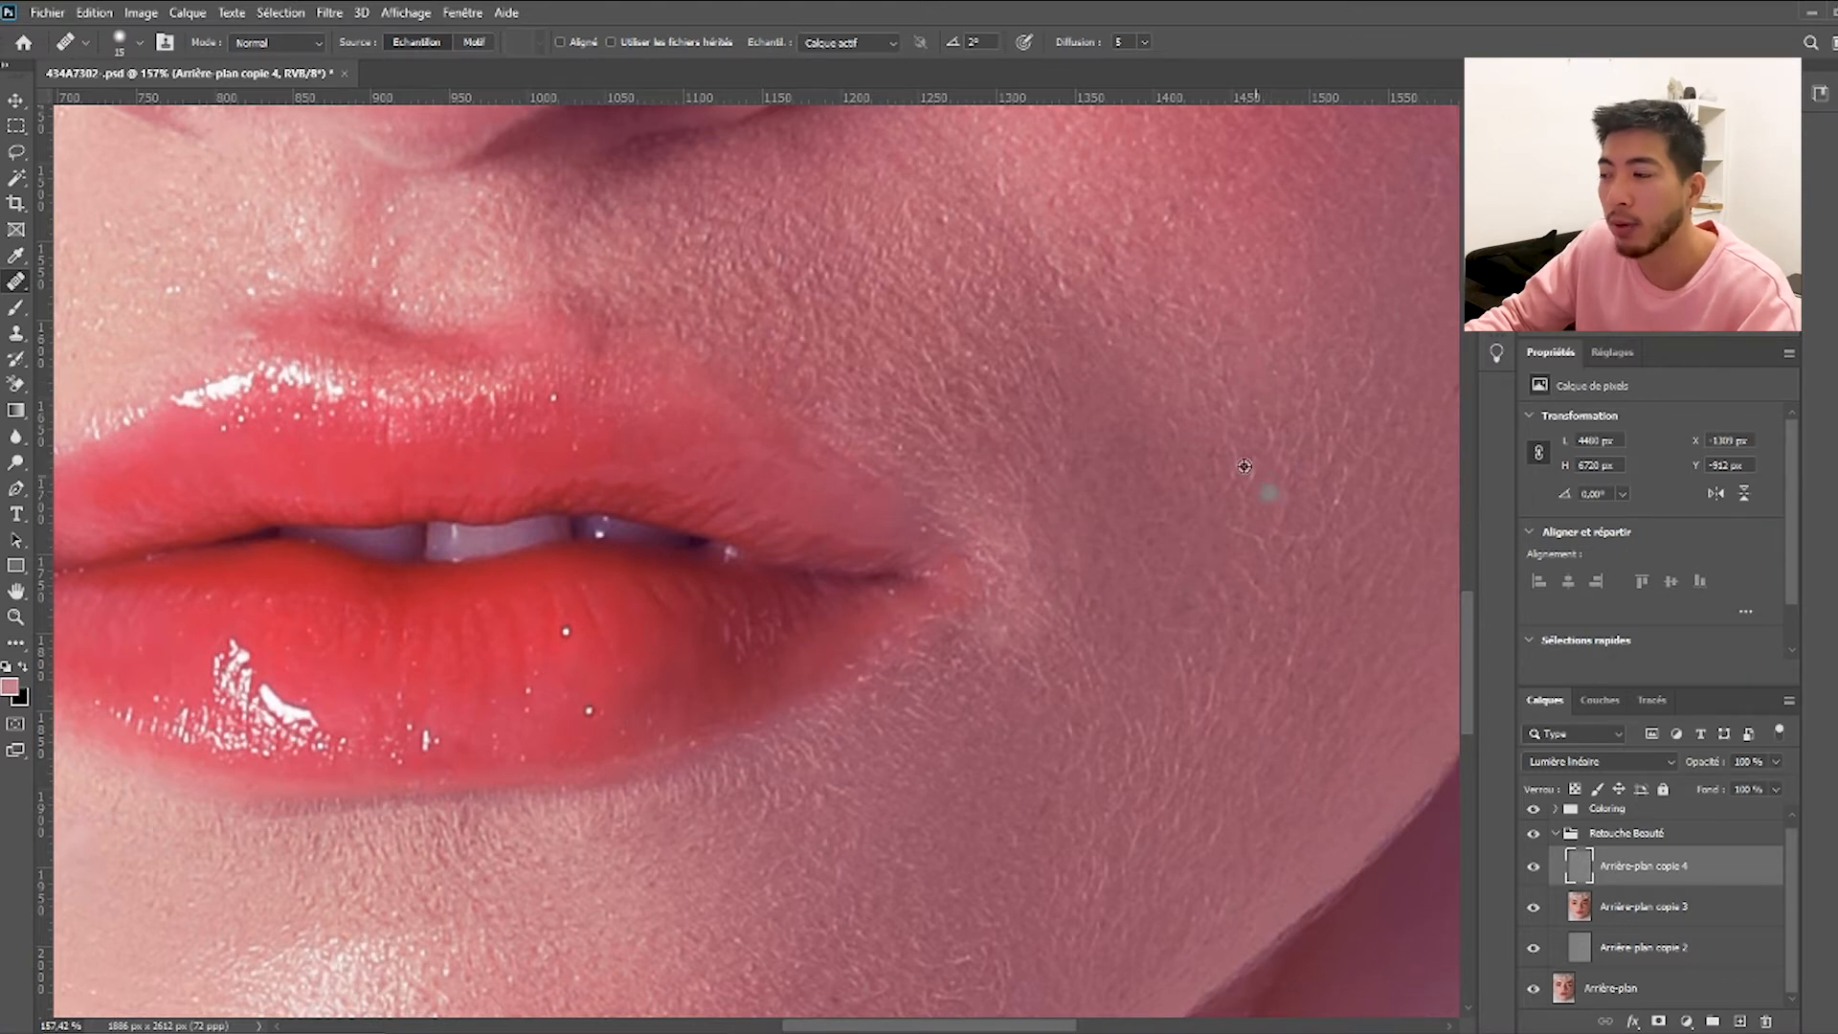
Heal the small spots on the chin below and beside its bright highlight.
scroll(1190, 465, down, 10)
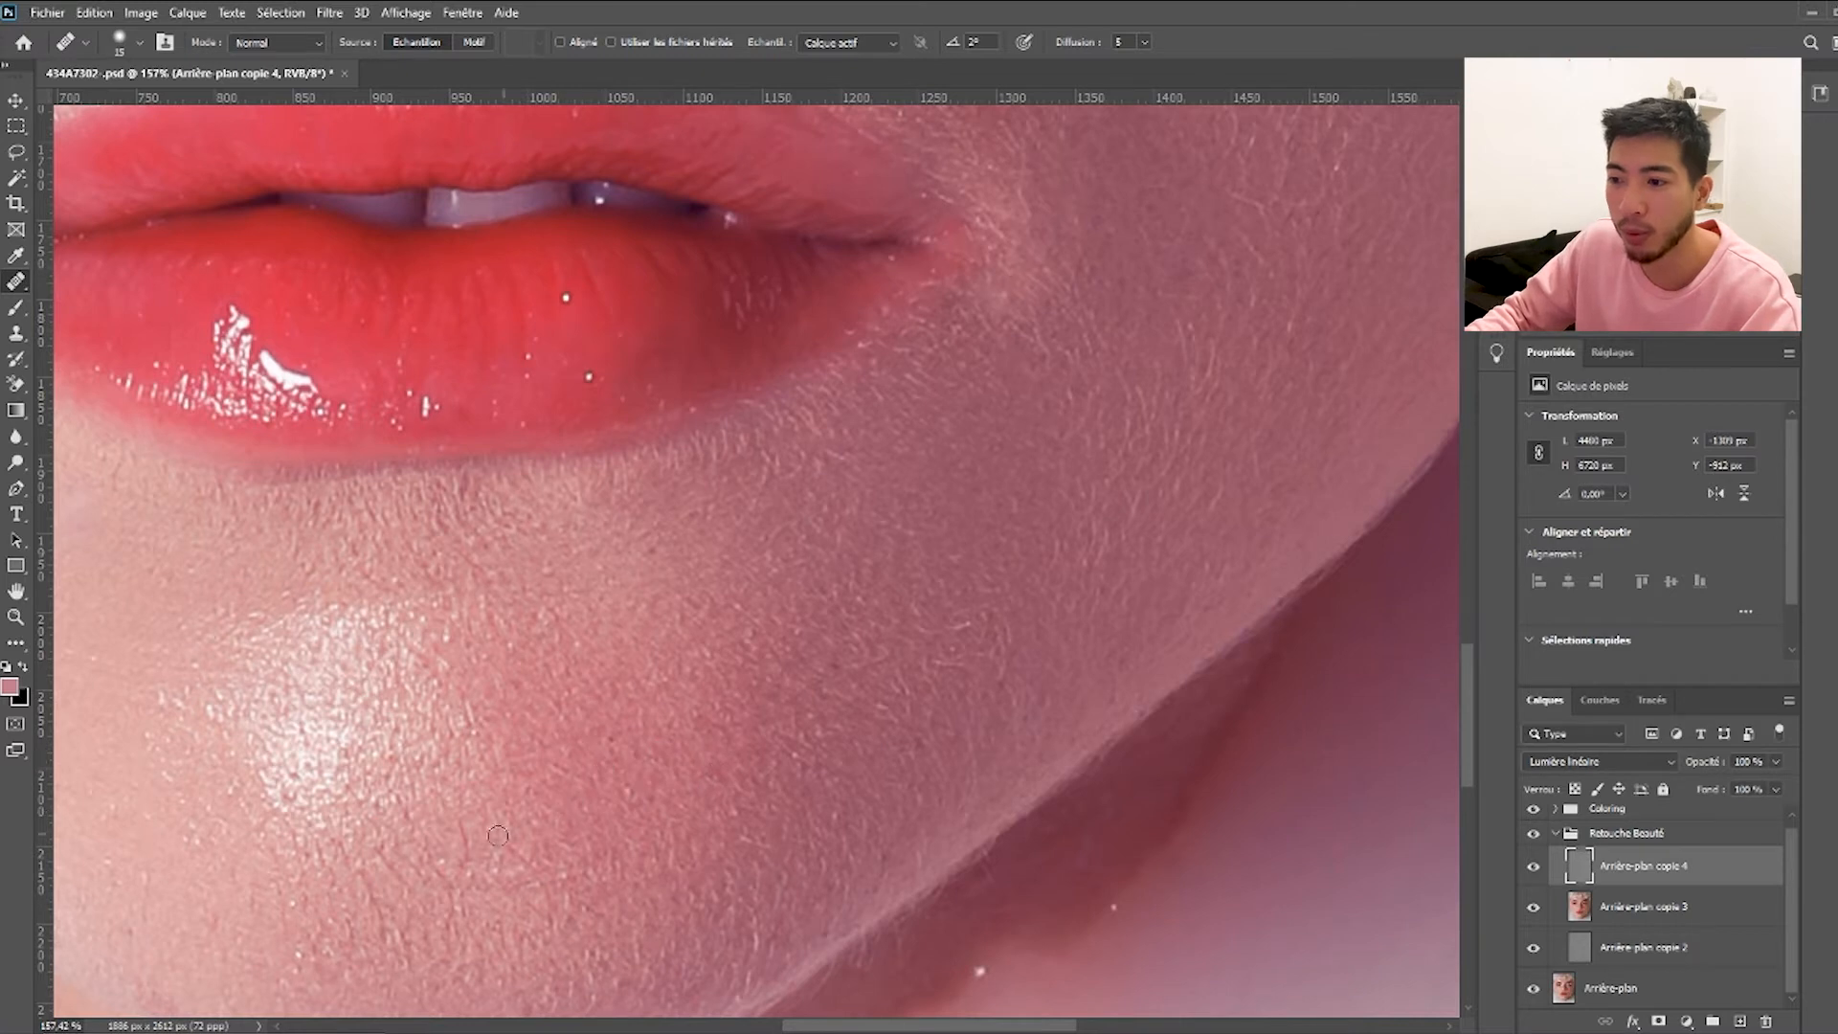
scroll(172, 700, down, 7)
click(147, 787)
click(176, 804)
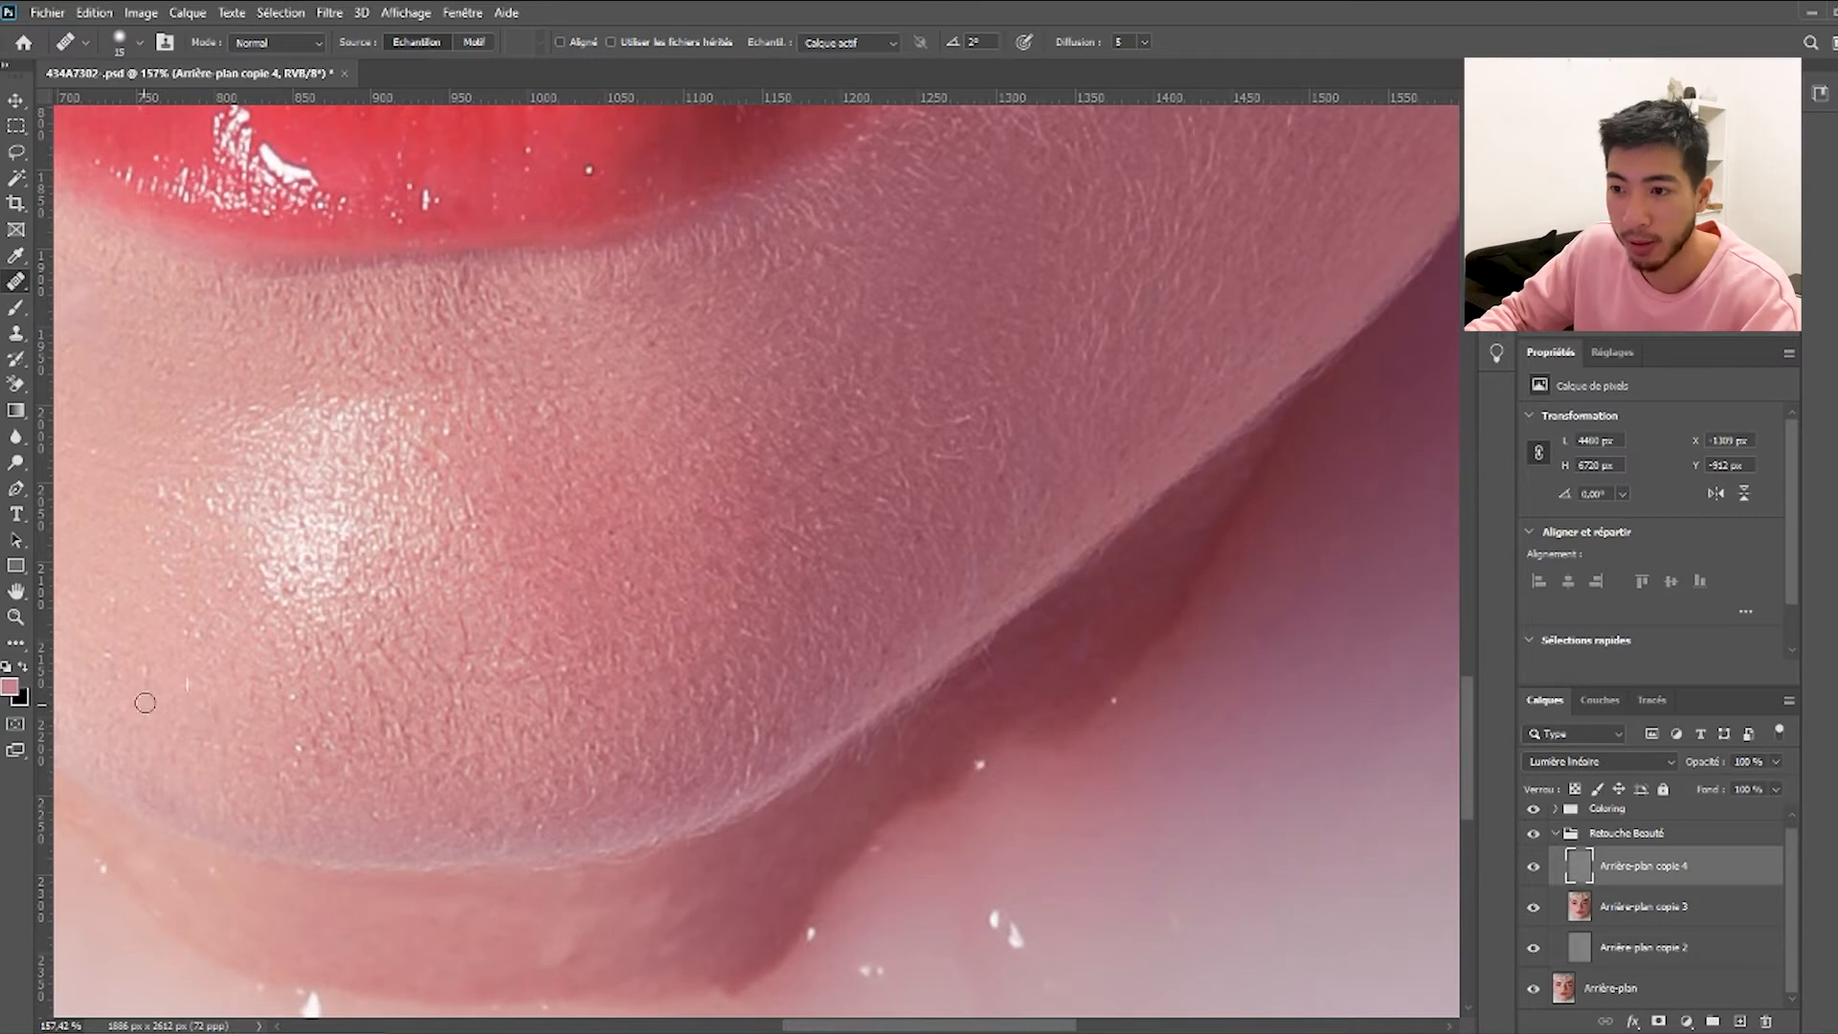
alt+click(214, 666)
click(204, 693)
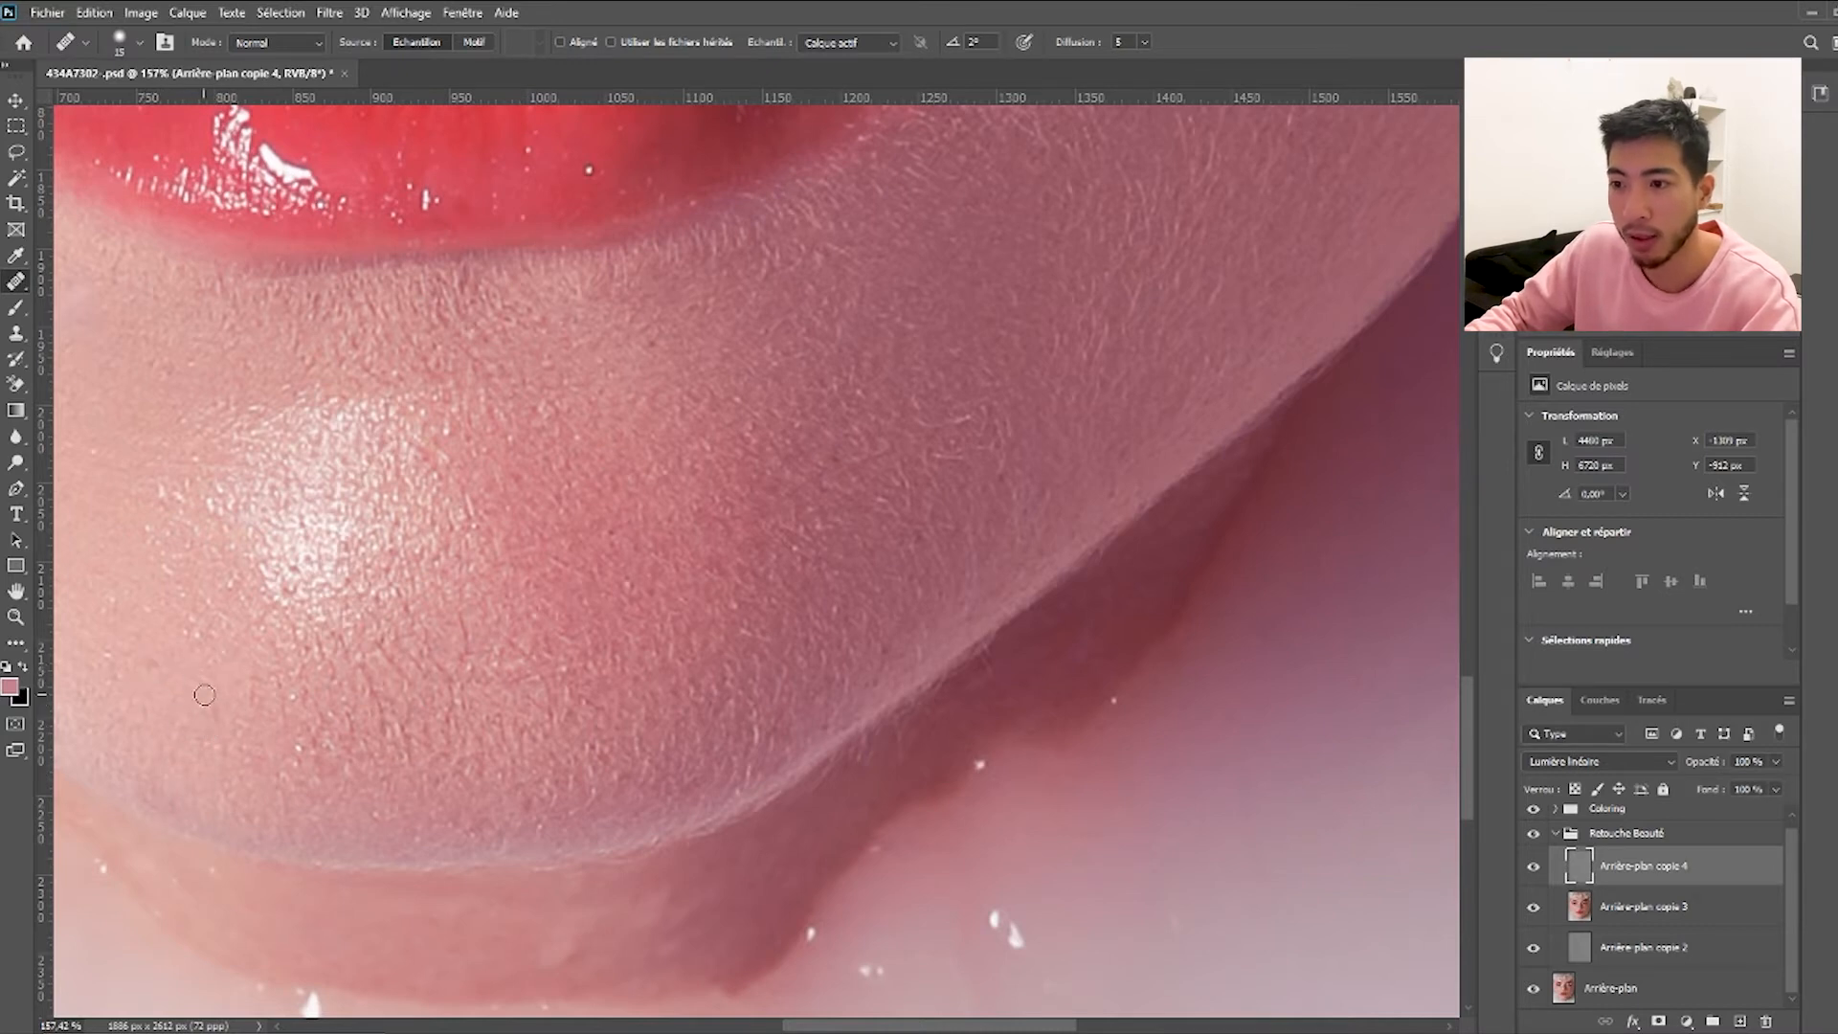
click(291, 637)
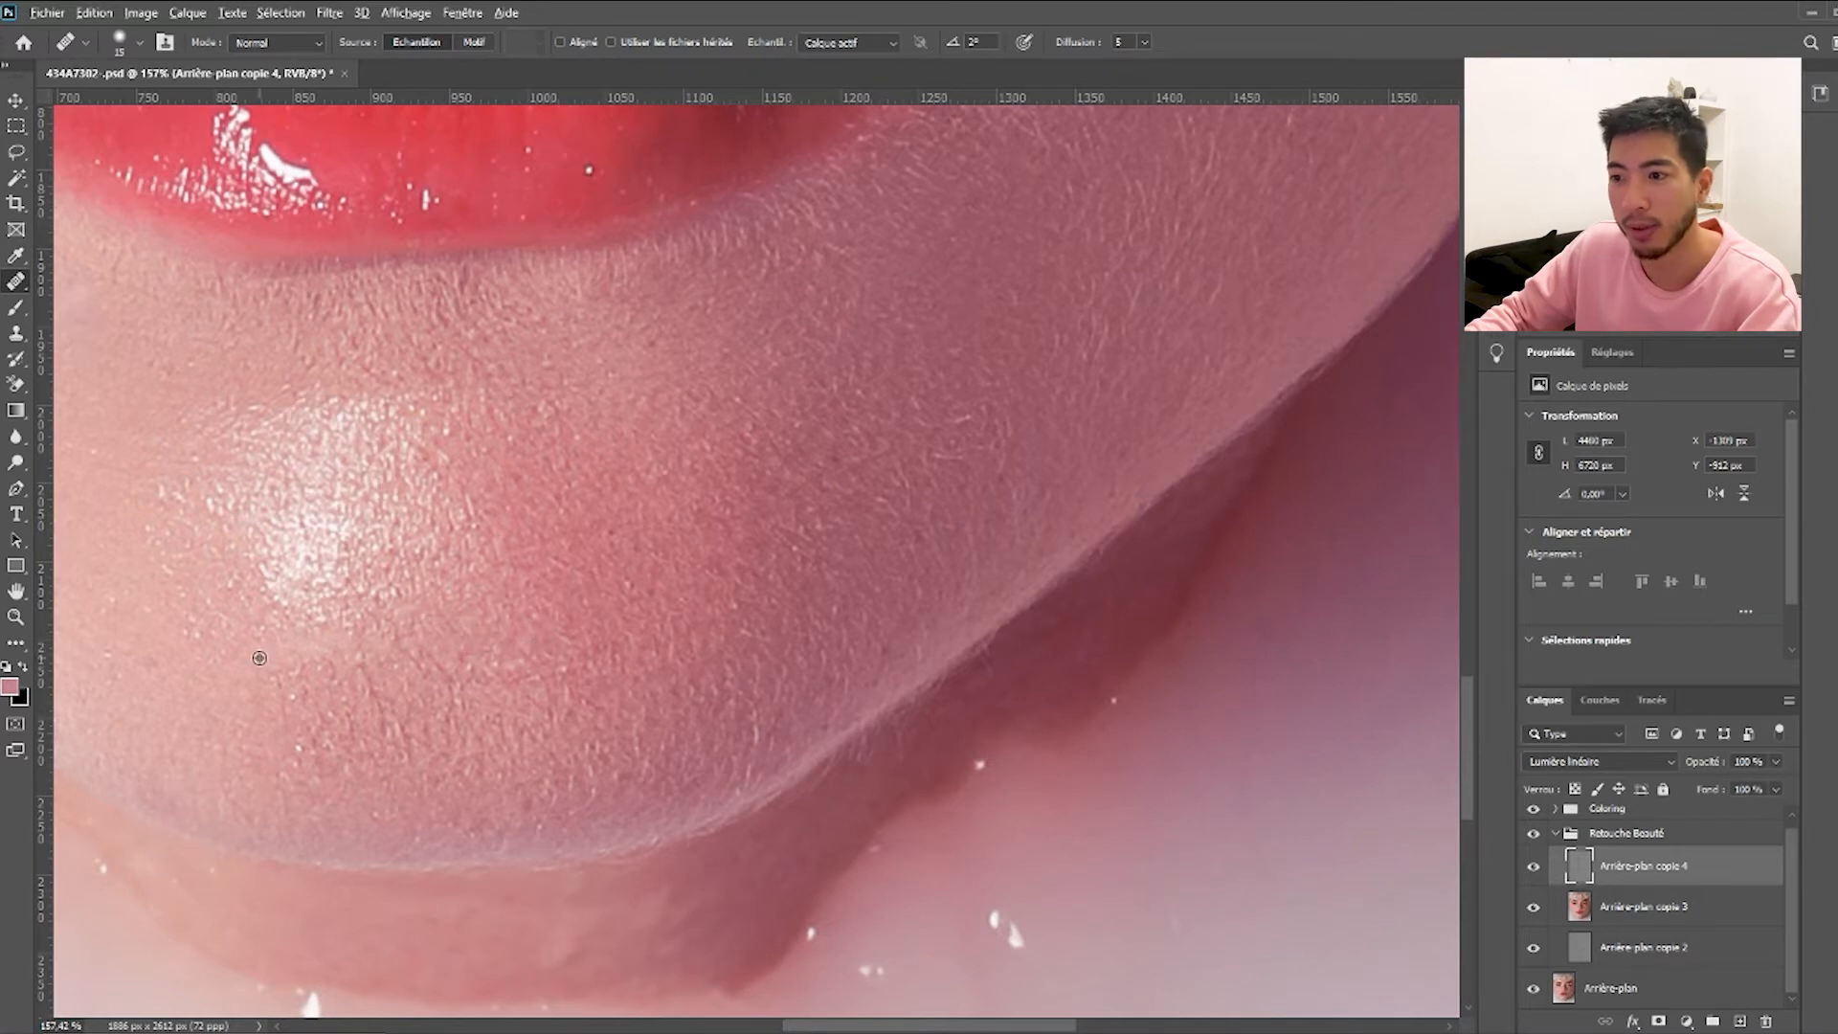
click(304, 676)
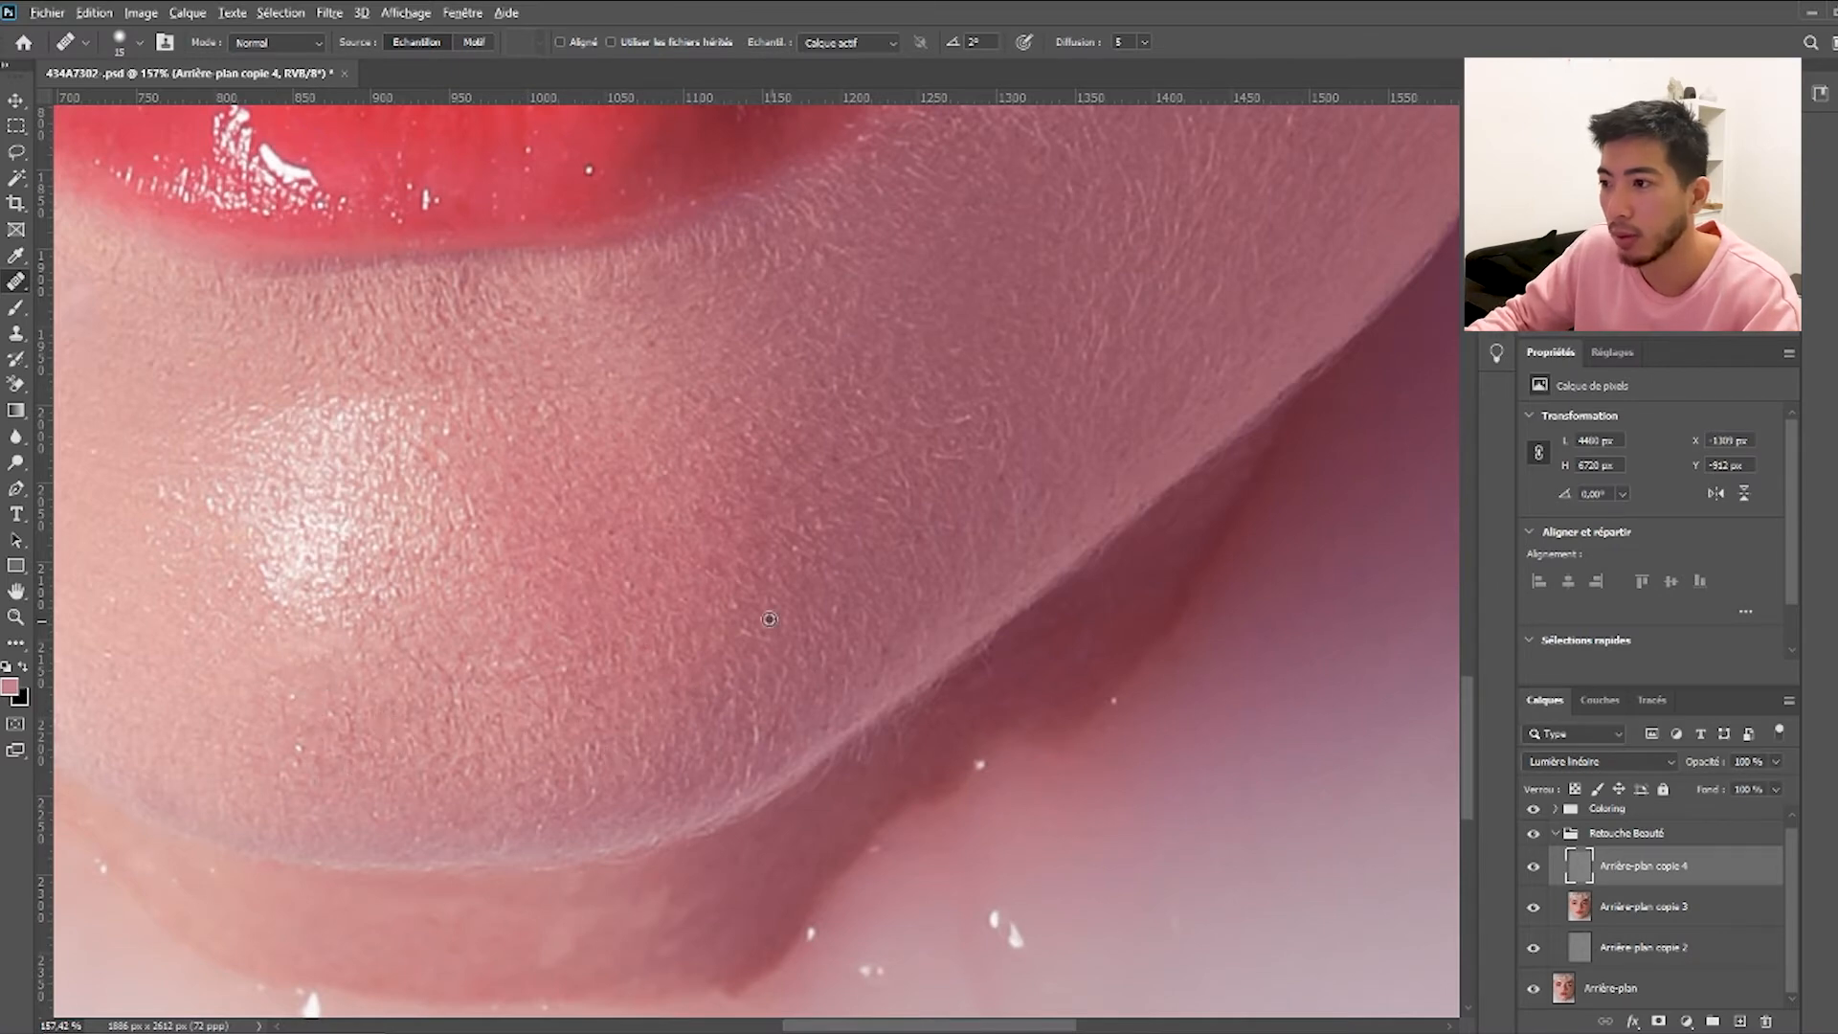
Heal the dark spots on the shaded side of the nose just above the nostril wing.
scroll(758, 734, up, 3)
scroll(615, 567, up, 2)
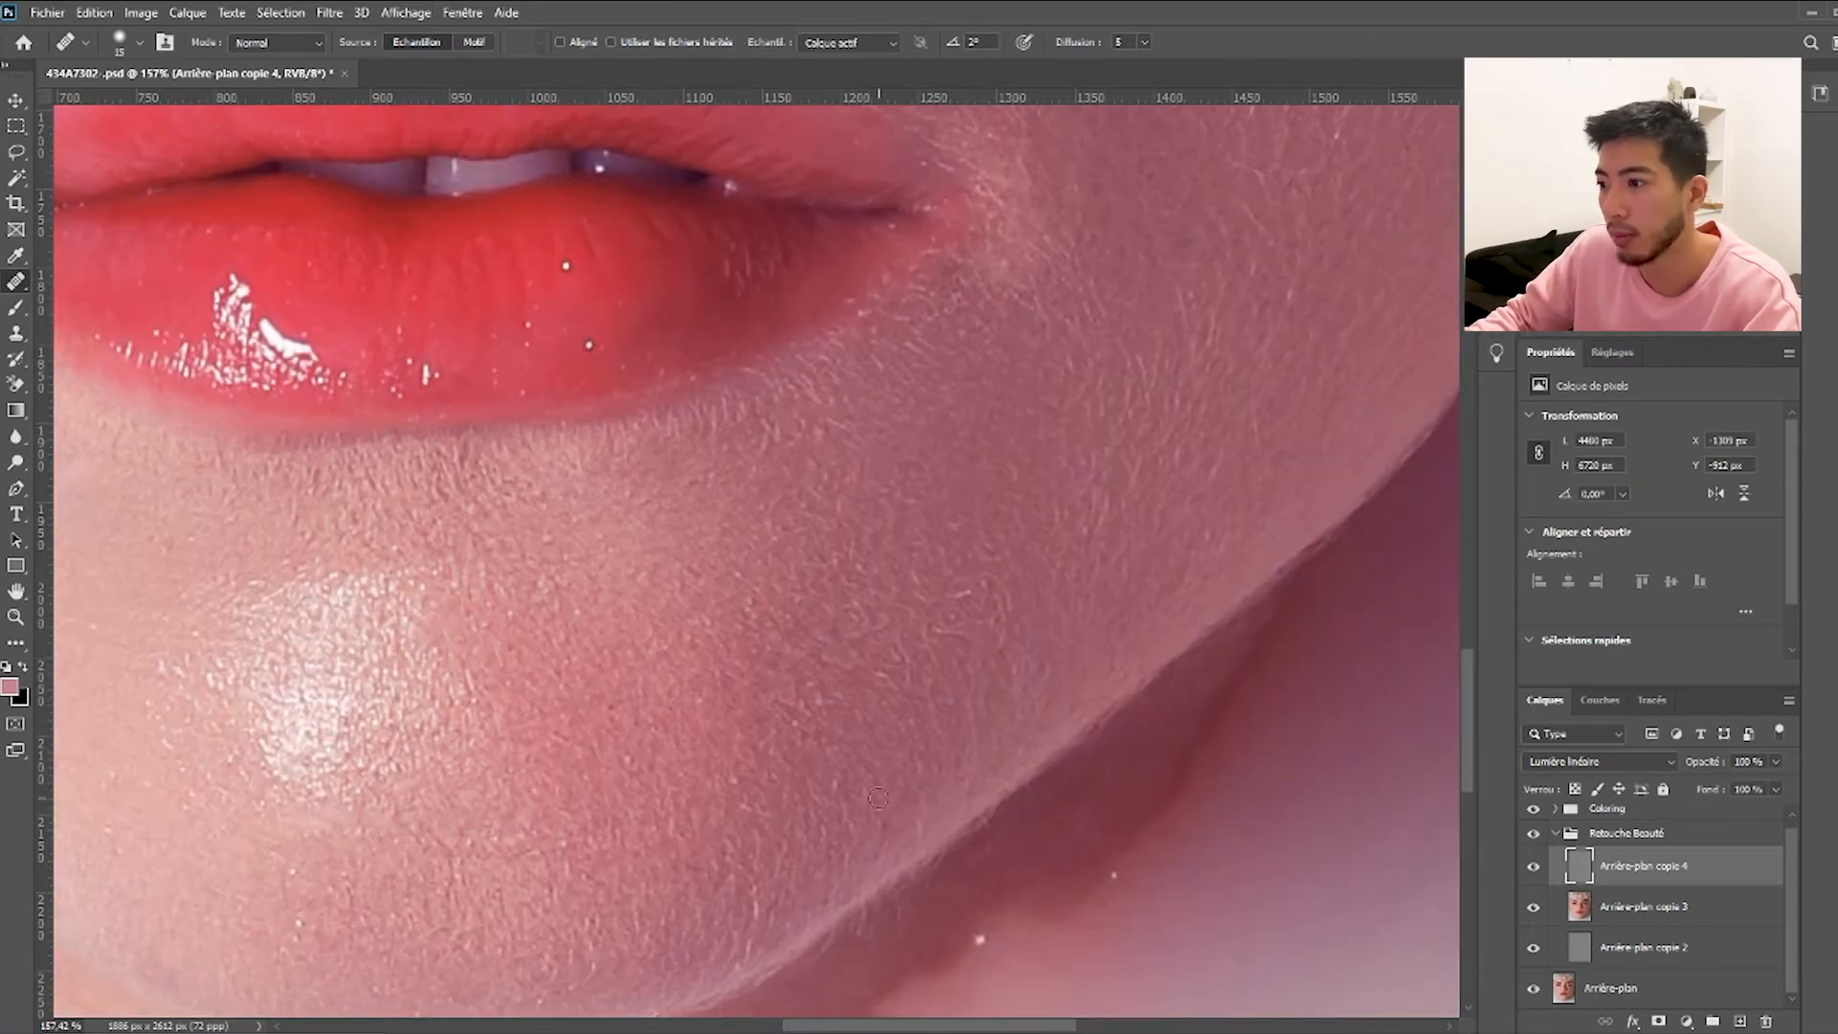
scroll(890, 739, up, 7)
scroll(957, 489, up, 2)
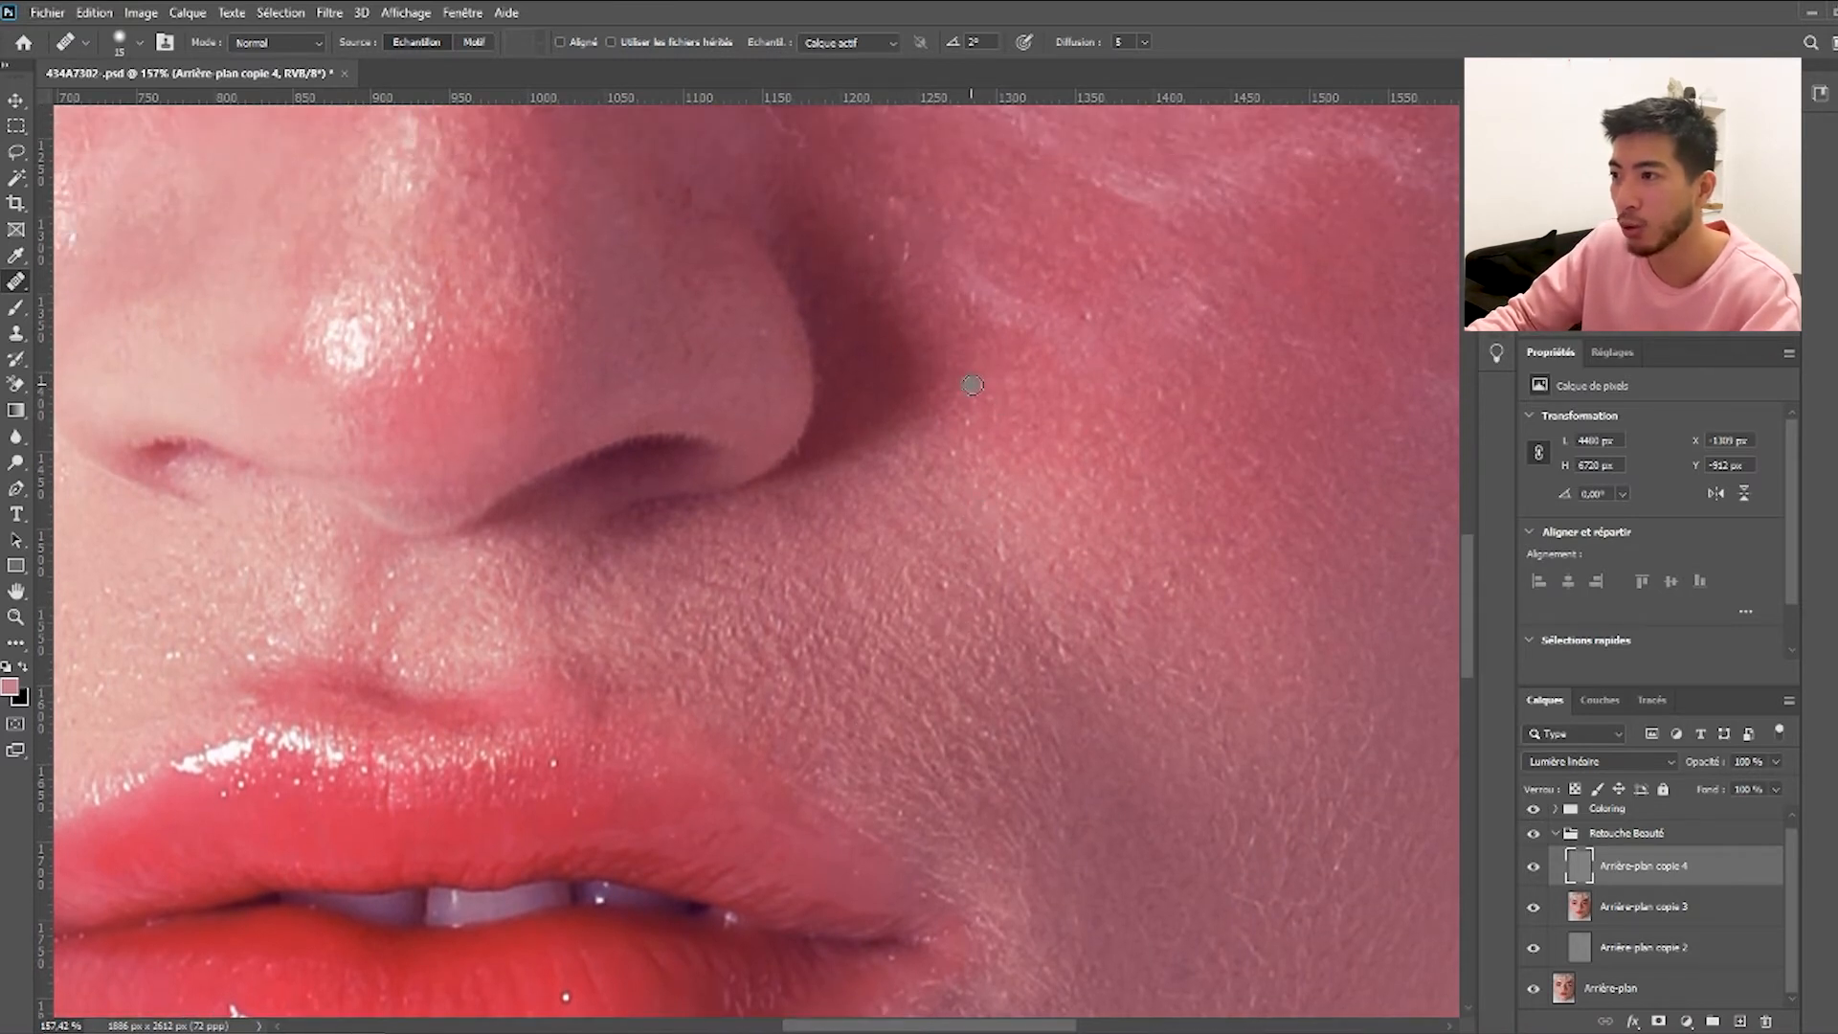
scroll(957, 459, up, 3)
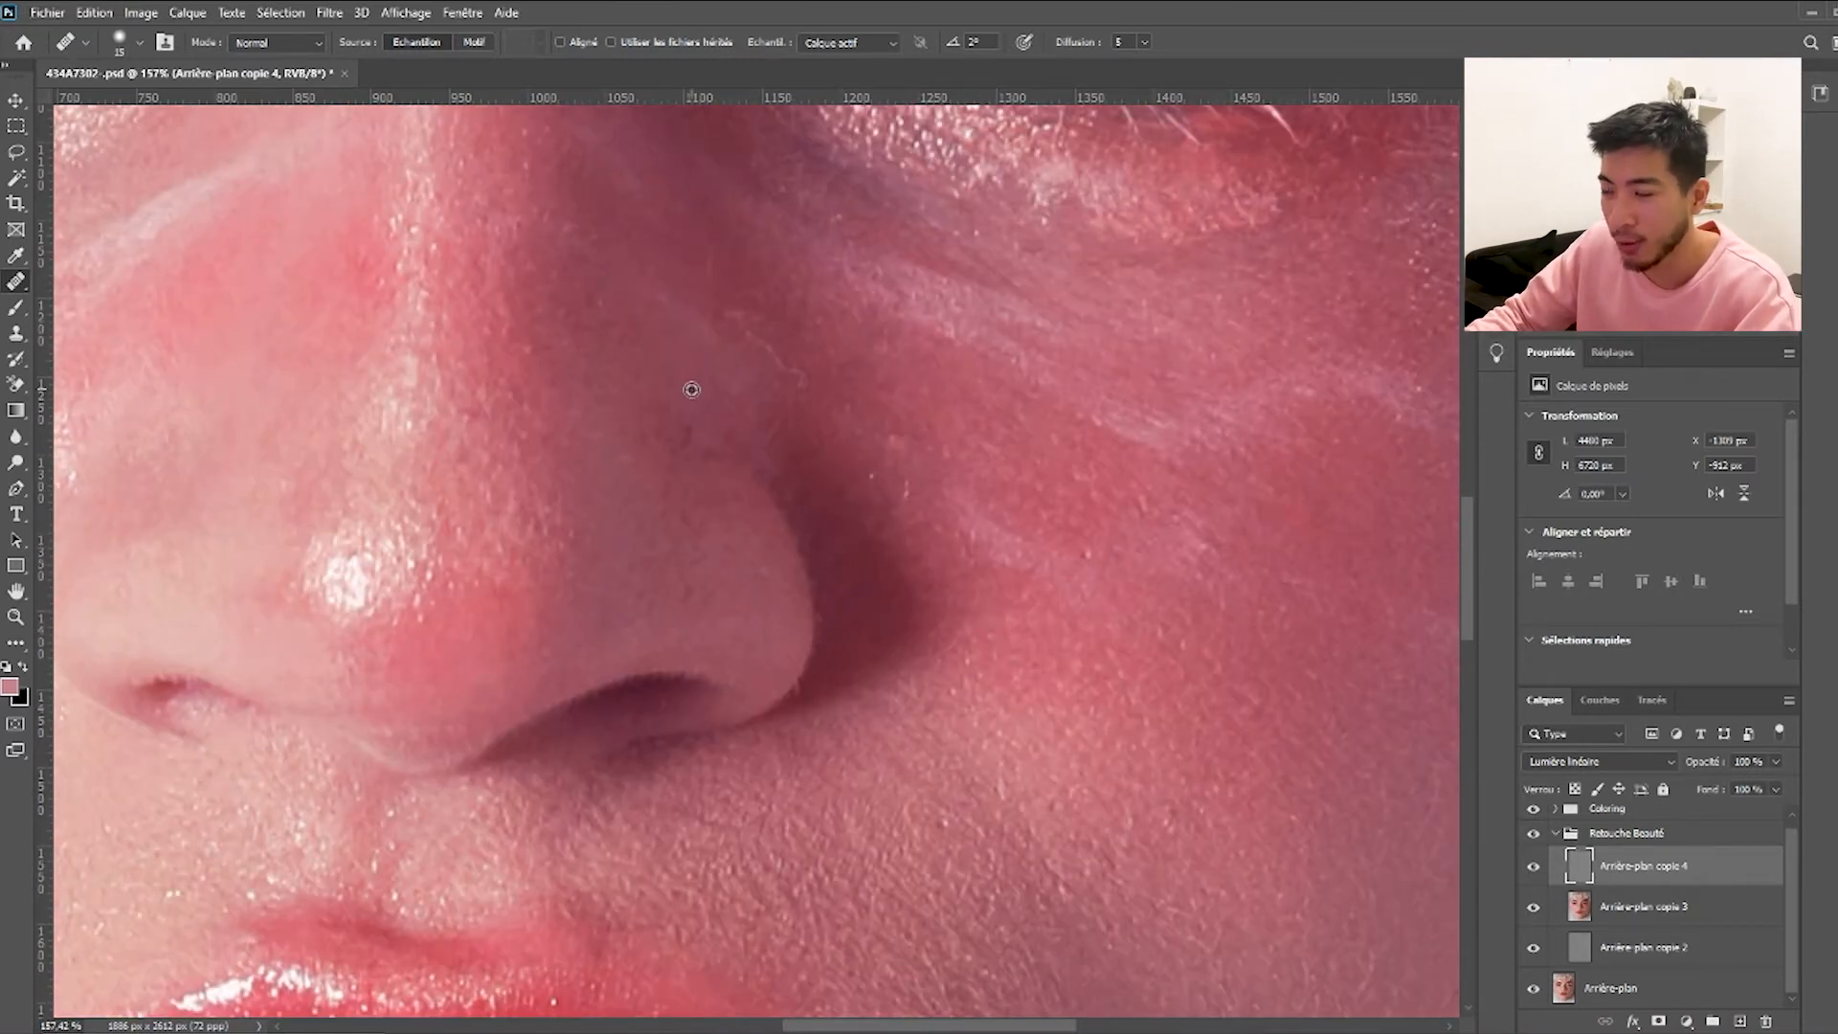
alt+click(690, 404)
click(666, 436)
click(720, 421)
alt+click(693, 399)
click(673, 441)
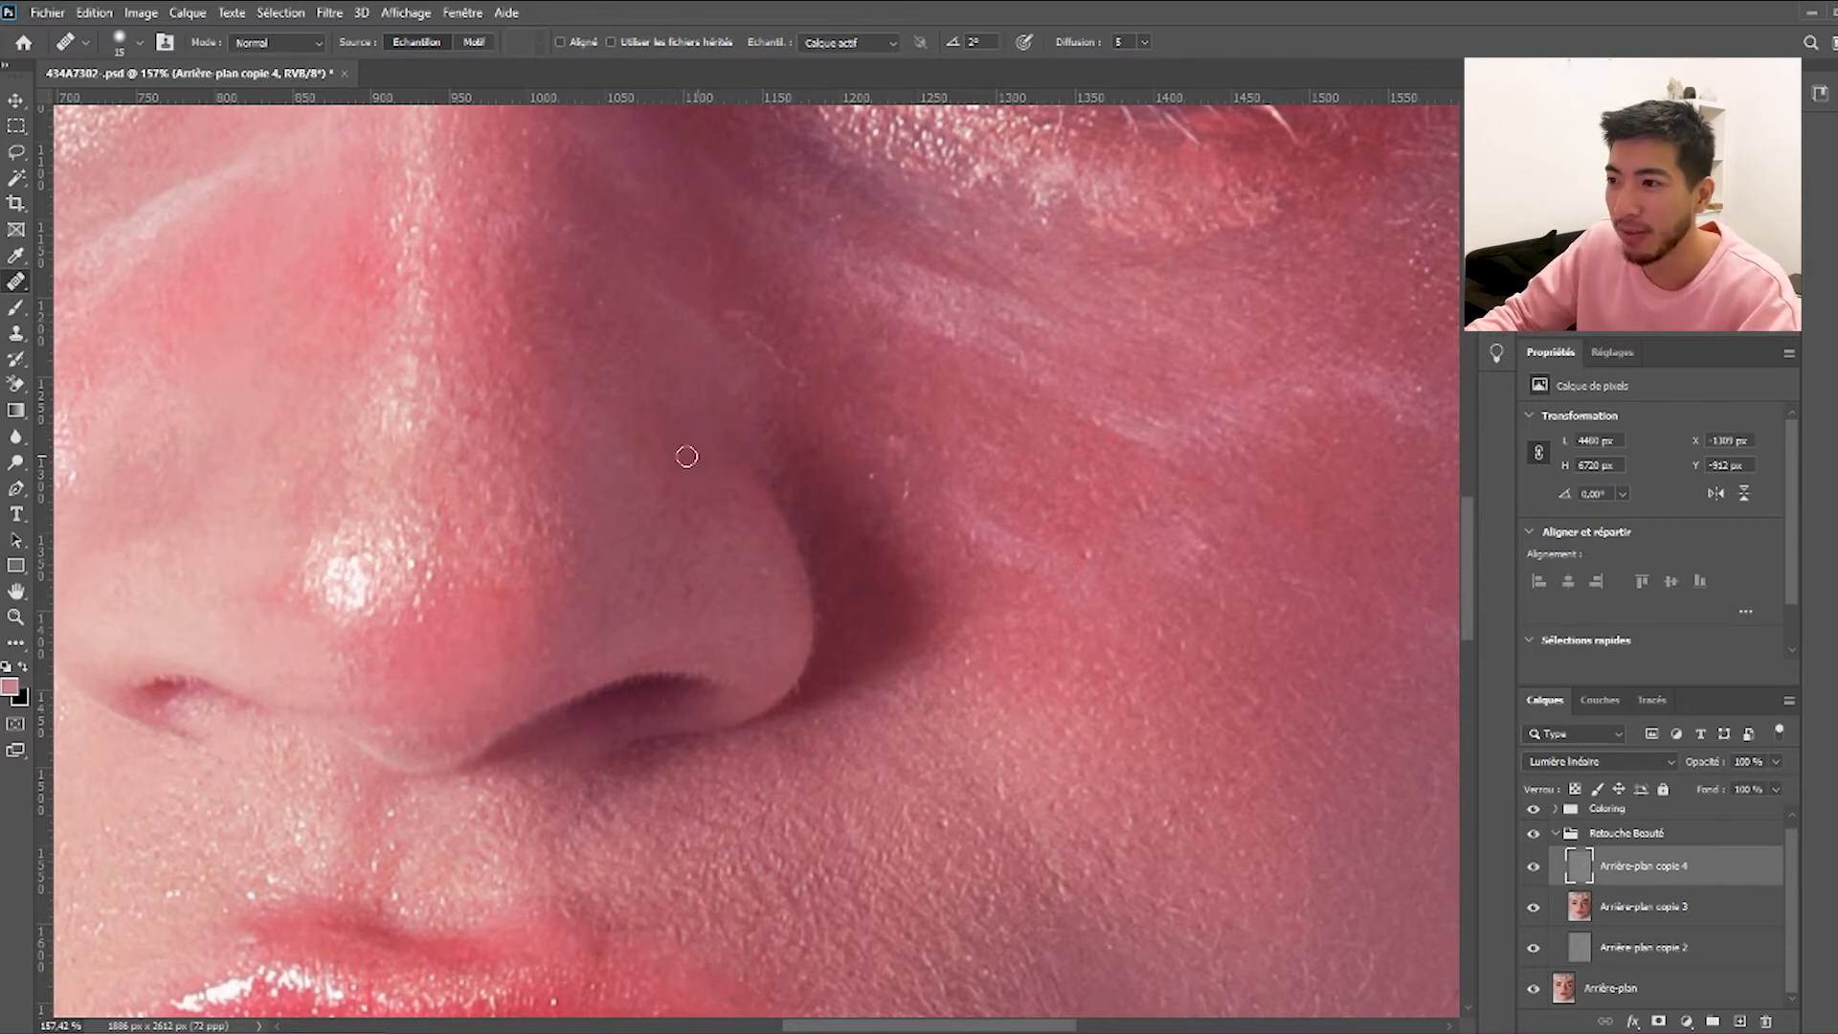
Sample clean texture and heal the marks lower on the shaded nostril wing.
alt+click(705, 480)
click(676, 539)
click(660, 561)
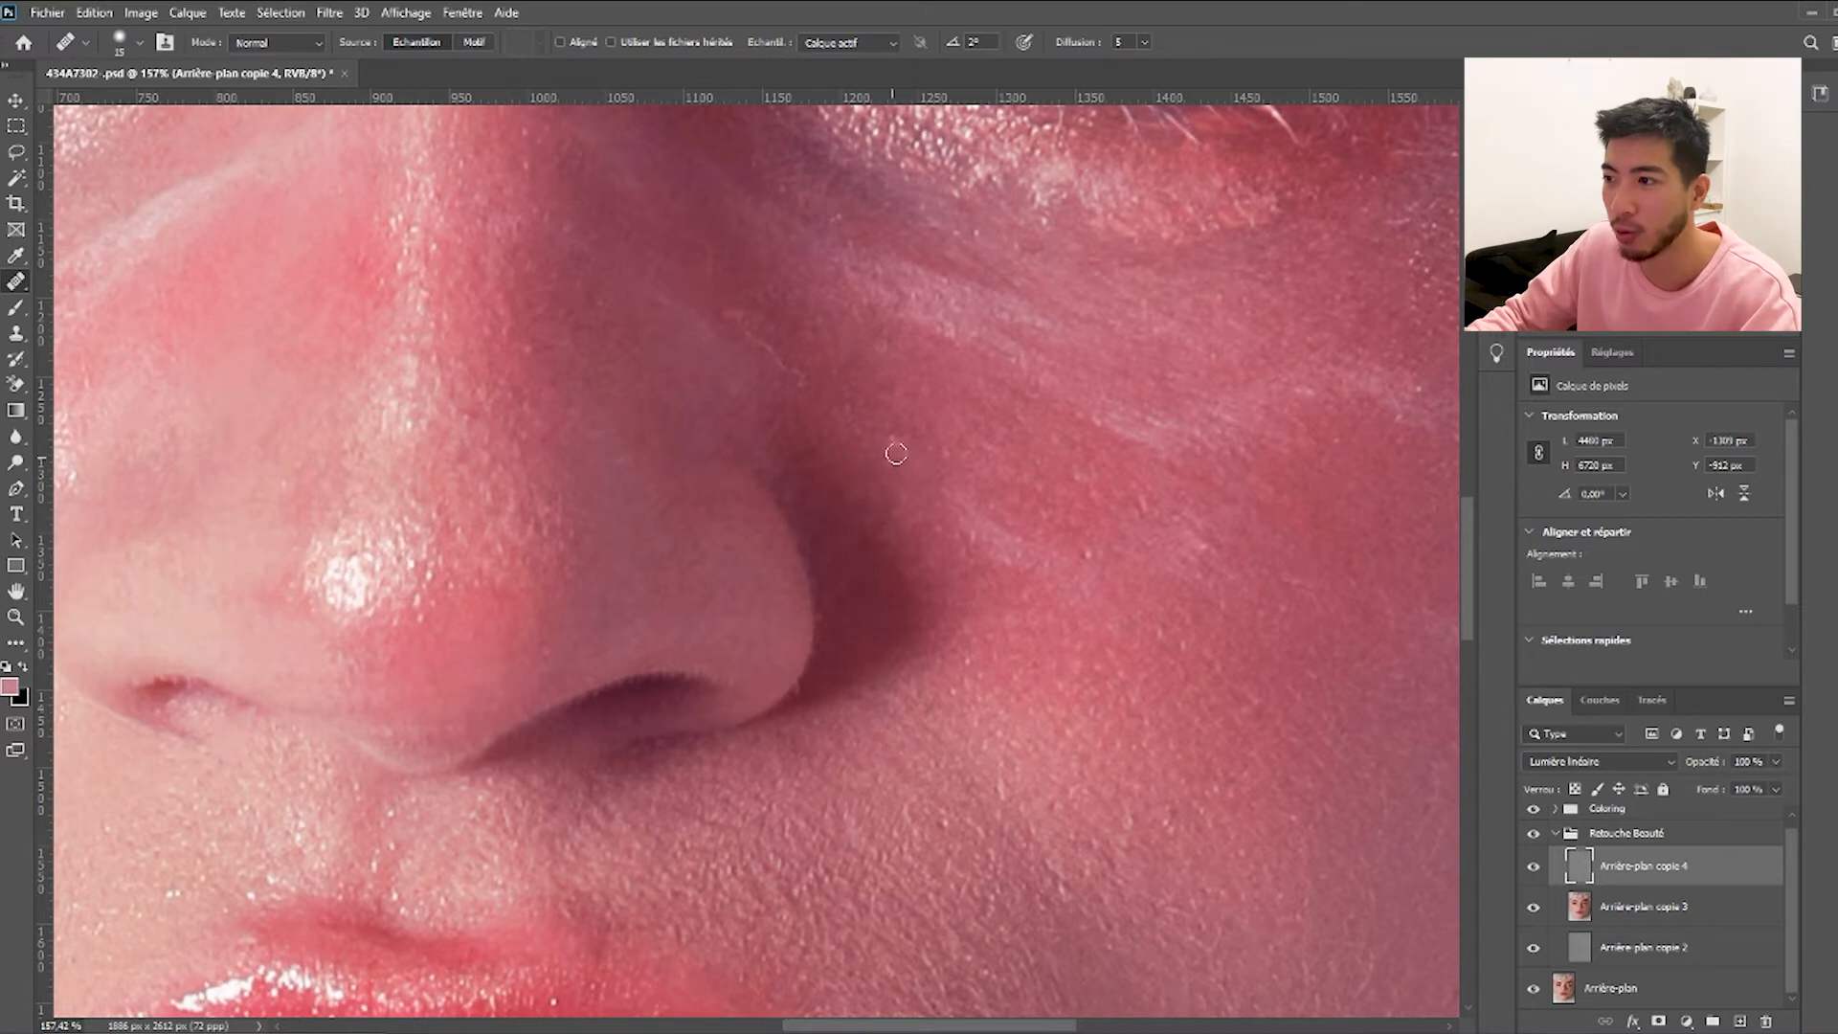
Inspect the shaded cheek beside the nose and mouth, then the brow area, for remaining texture marks.
scroll(924, 507, up, 3)
scroll(1073, 617, down, 3)
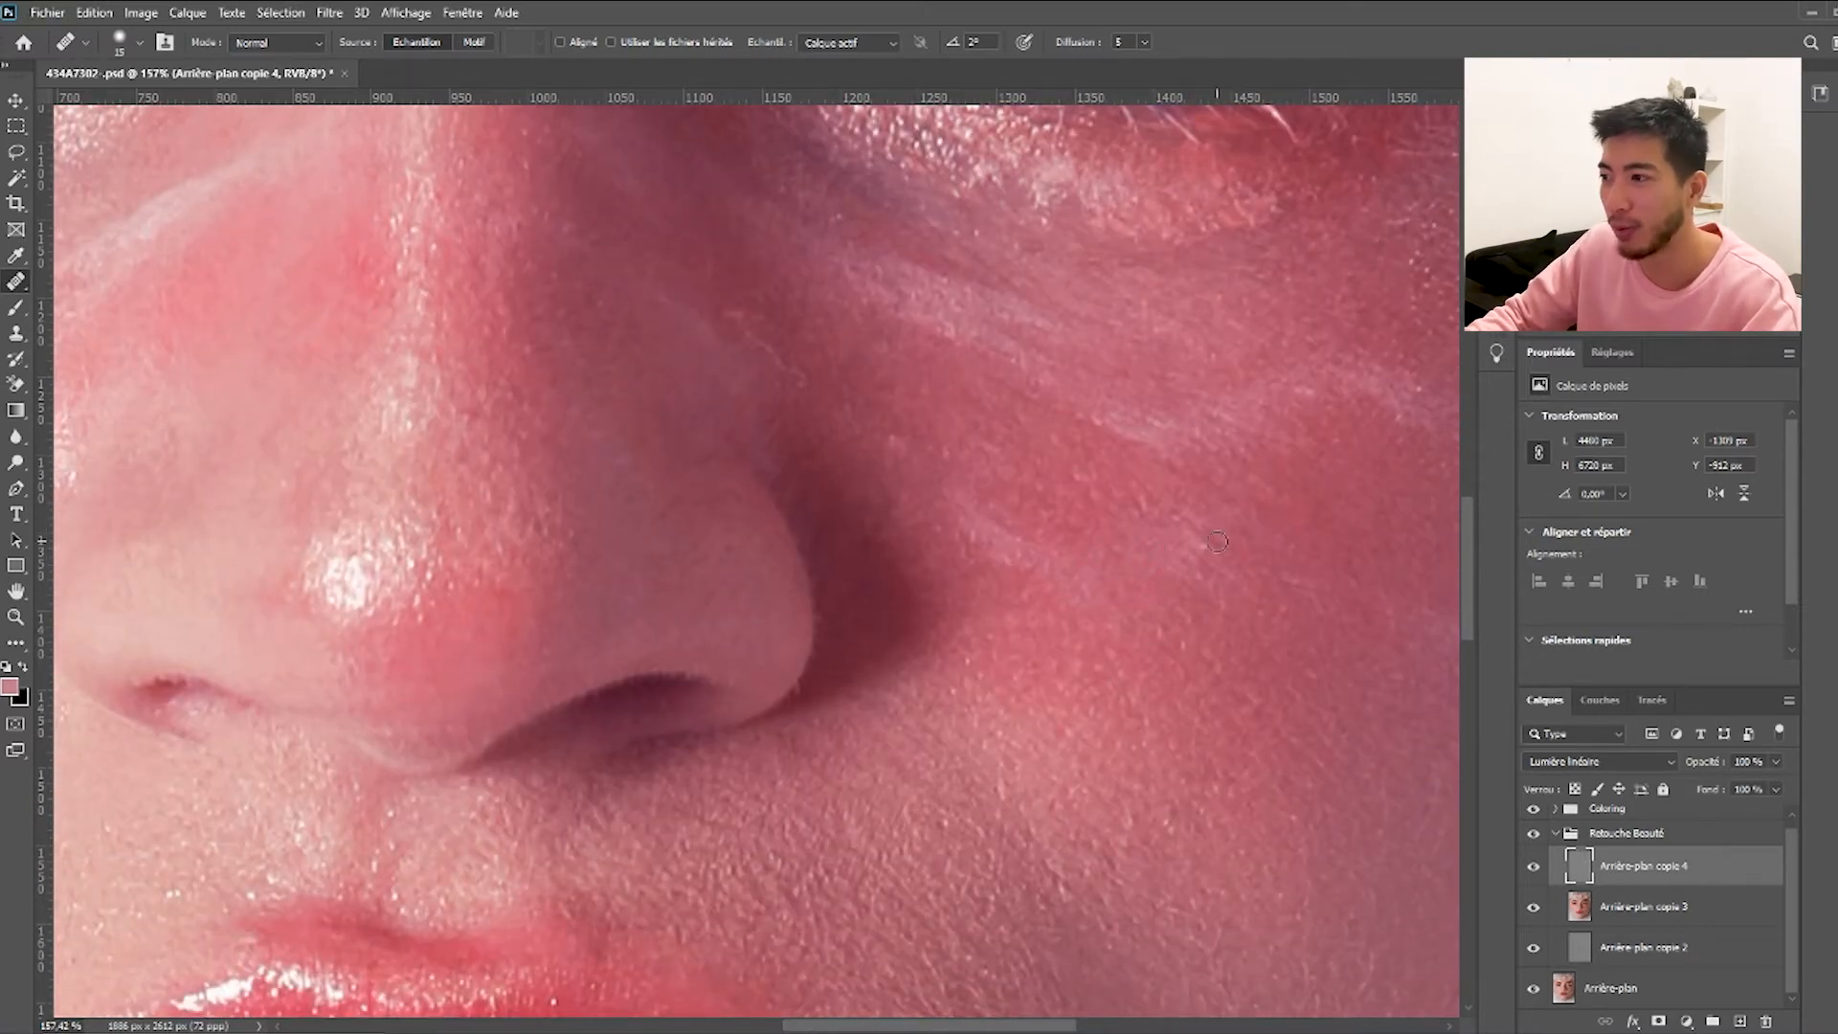
scroll(1208, 498, down, 1)
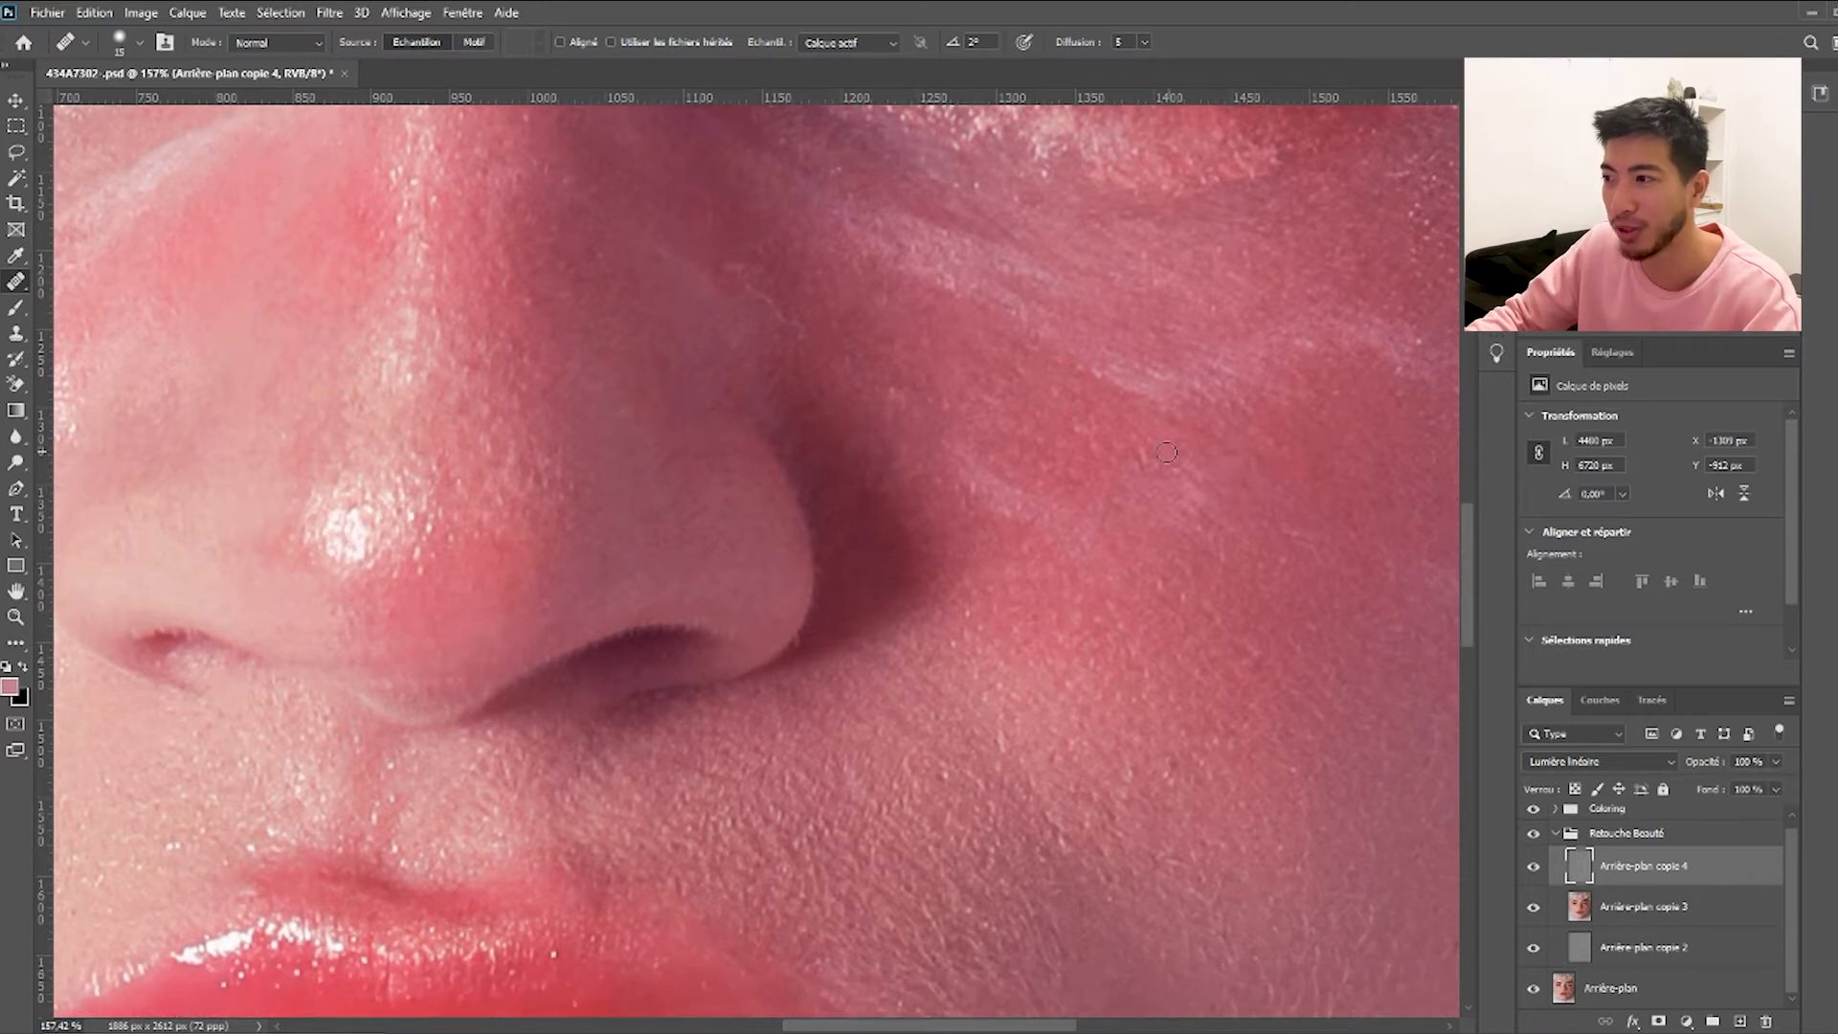
scroll(1292, 537, down, 3)
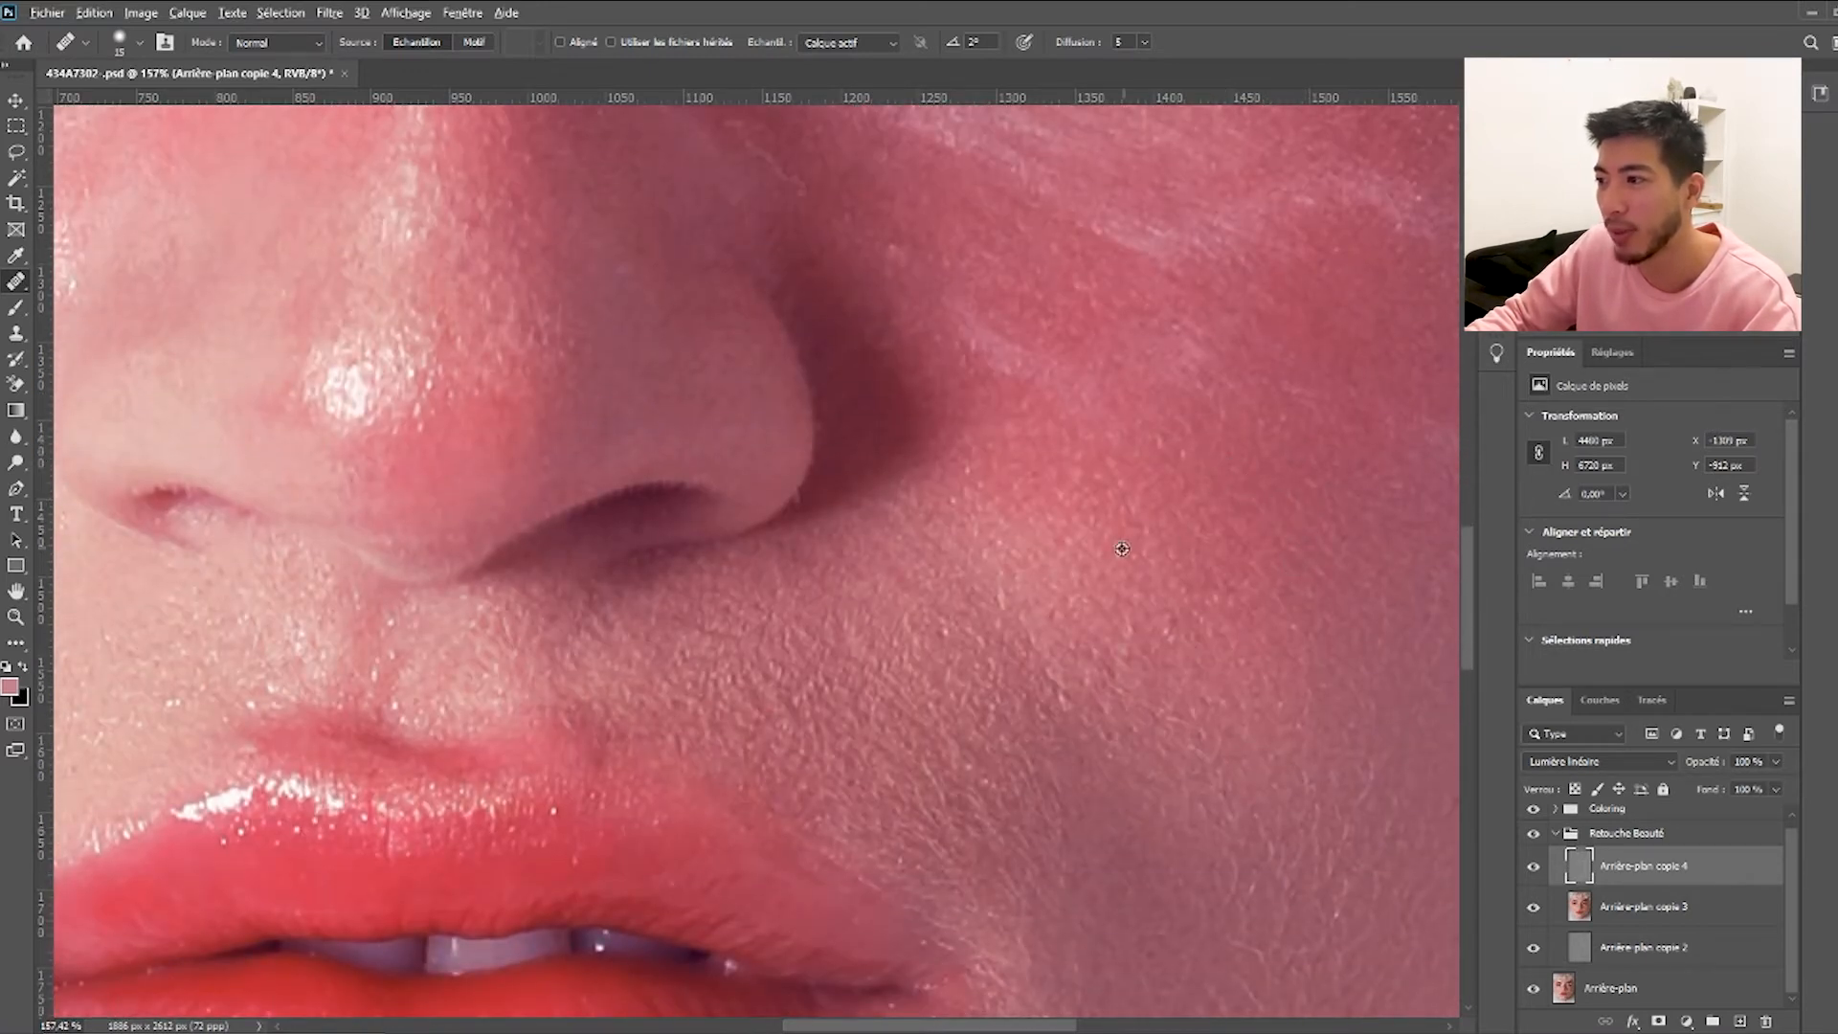
scroll(1158, 571, down, 2)
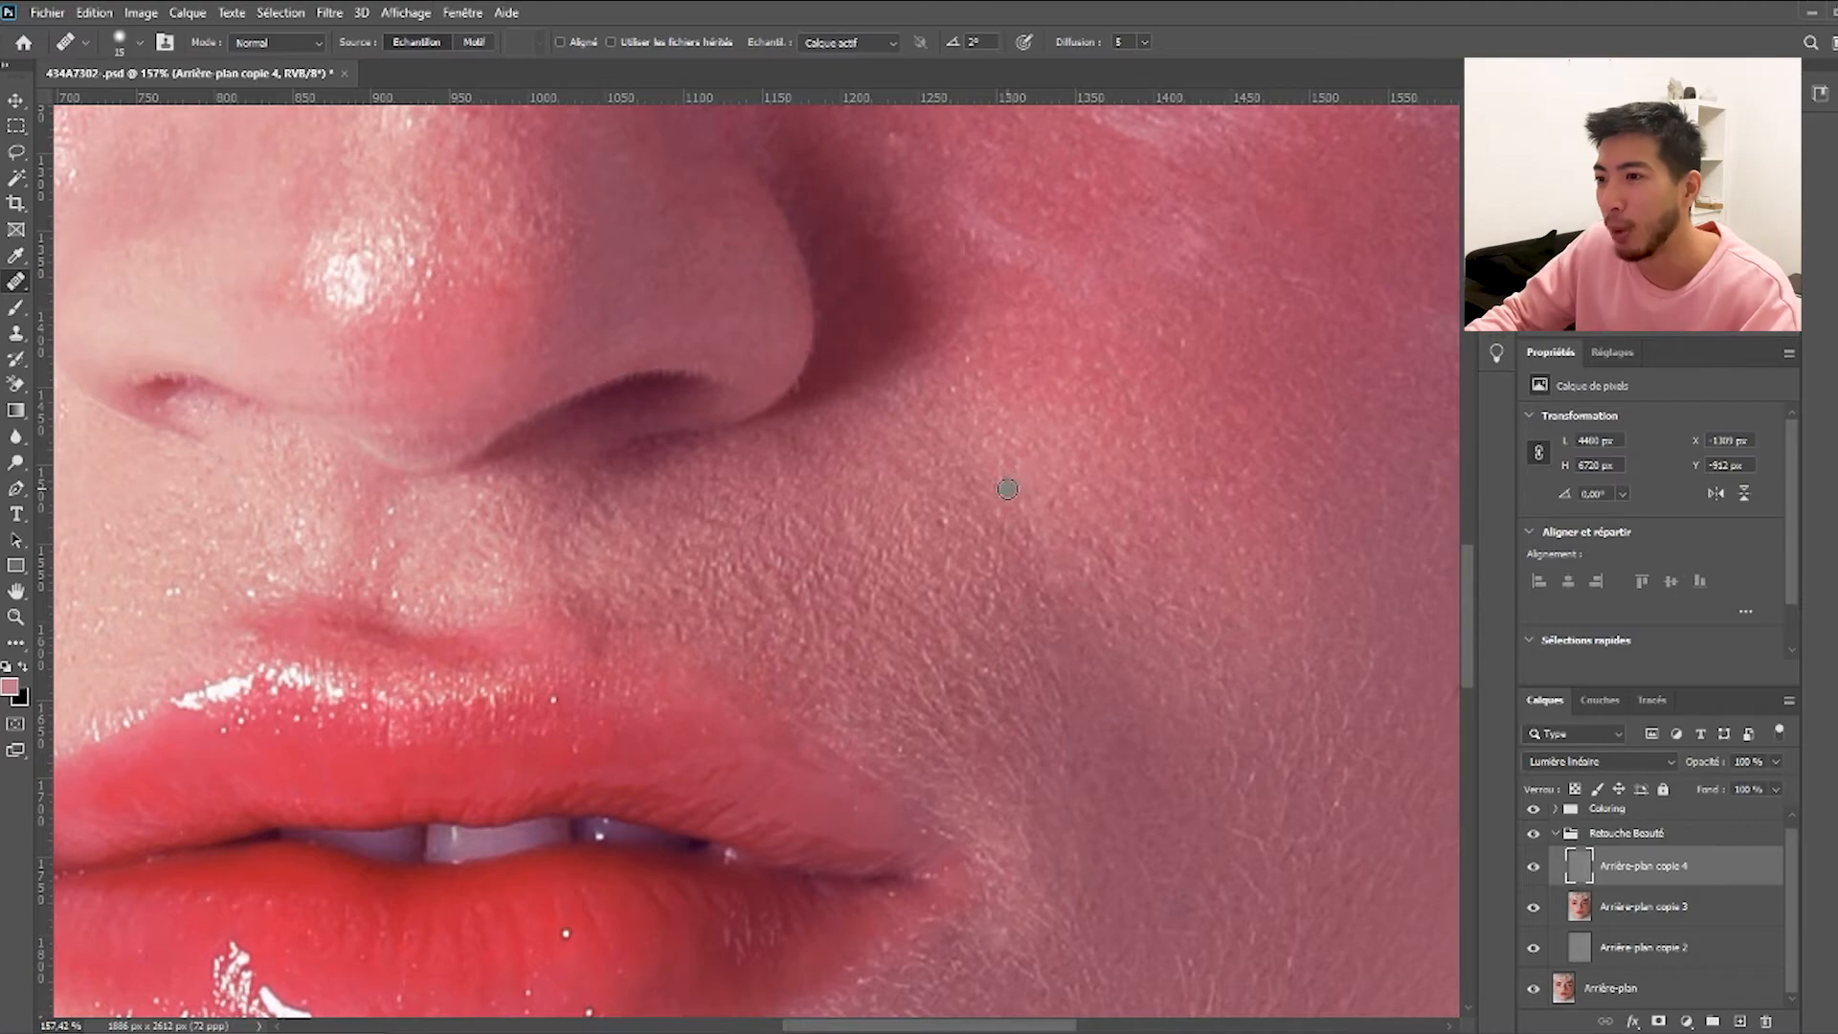
scroll(1053, 527, down, 12)
scroll(873, 498, down, 3)
scroll(873, 498, up, 6)
scroll(618, 555, up, 6)
scroll(641, 469, up, 2)
scroll(813, 398, up, 2)
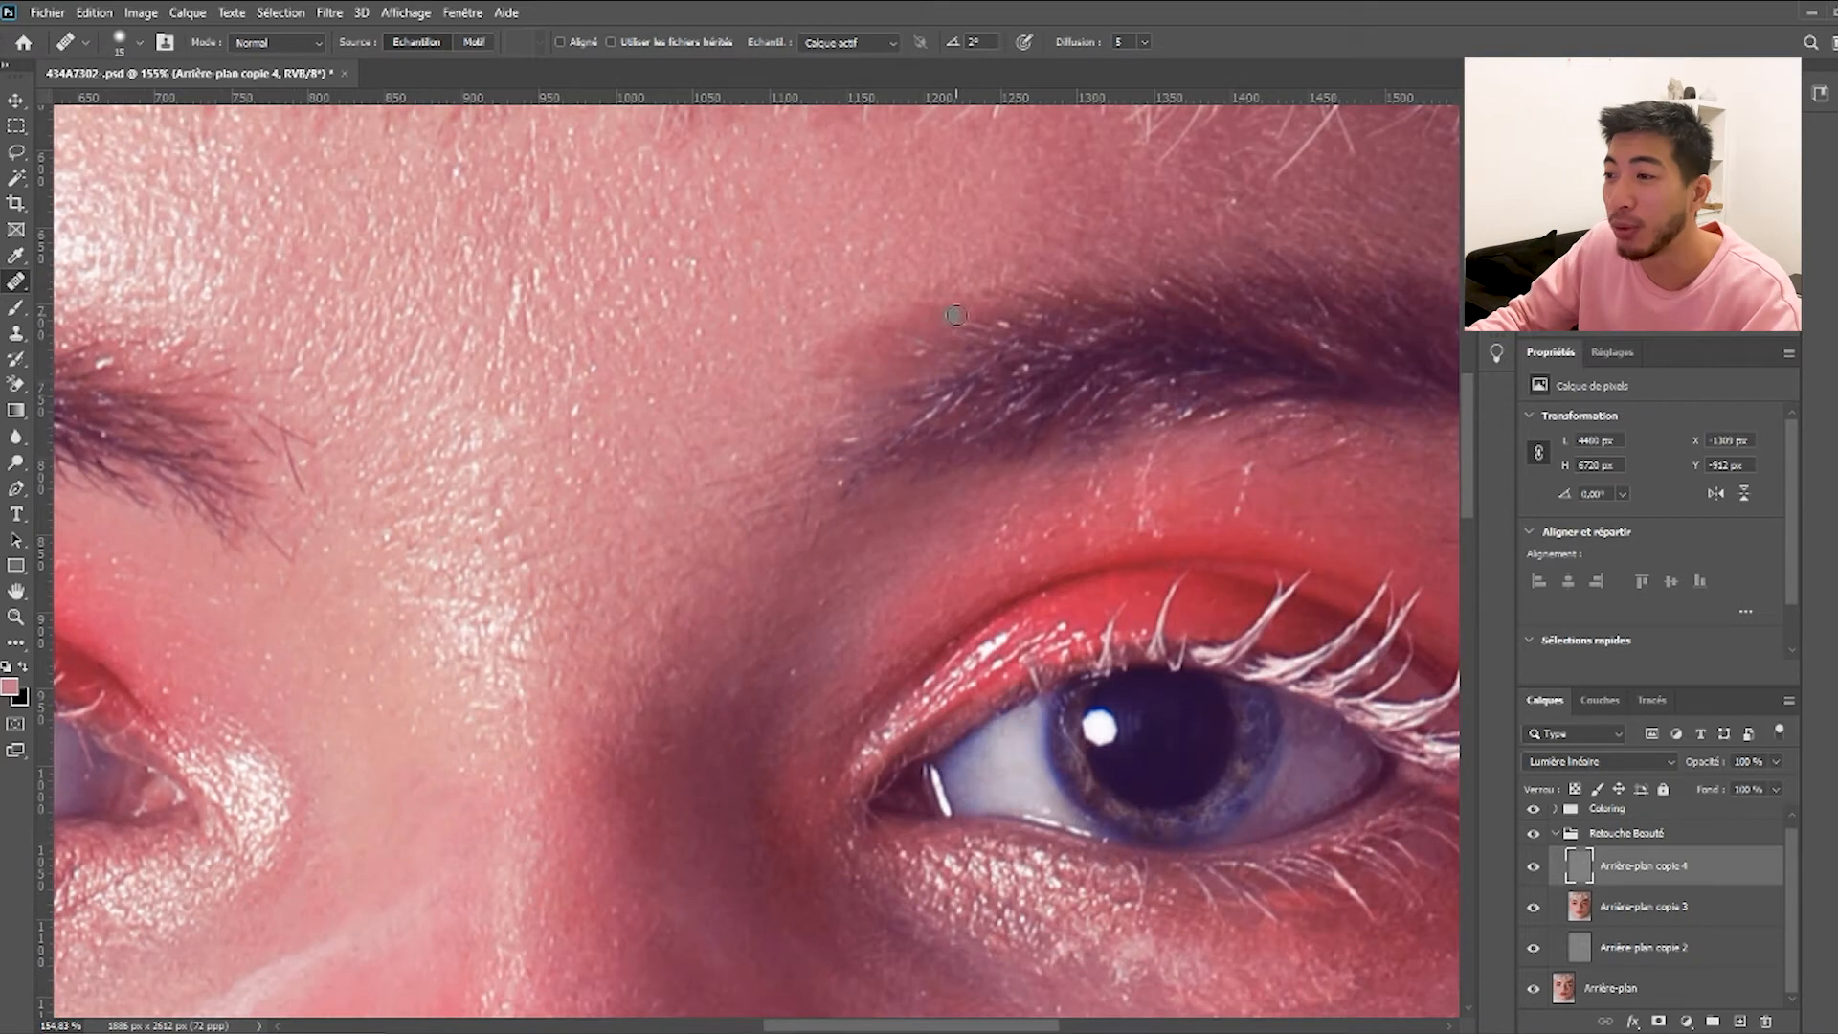
Heal the dark specks beside the outer corner of the shaded eye and the light mark on the outer cheek.
scroll(1015, 330, right, 5)
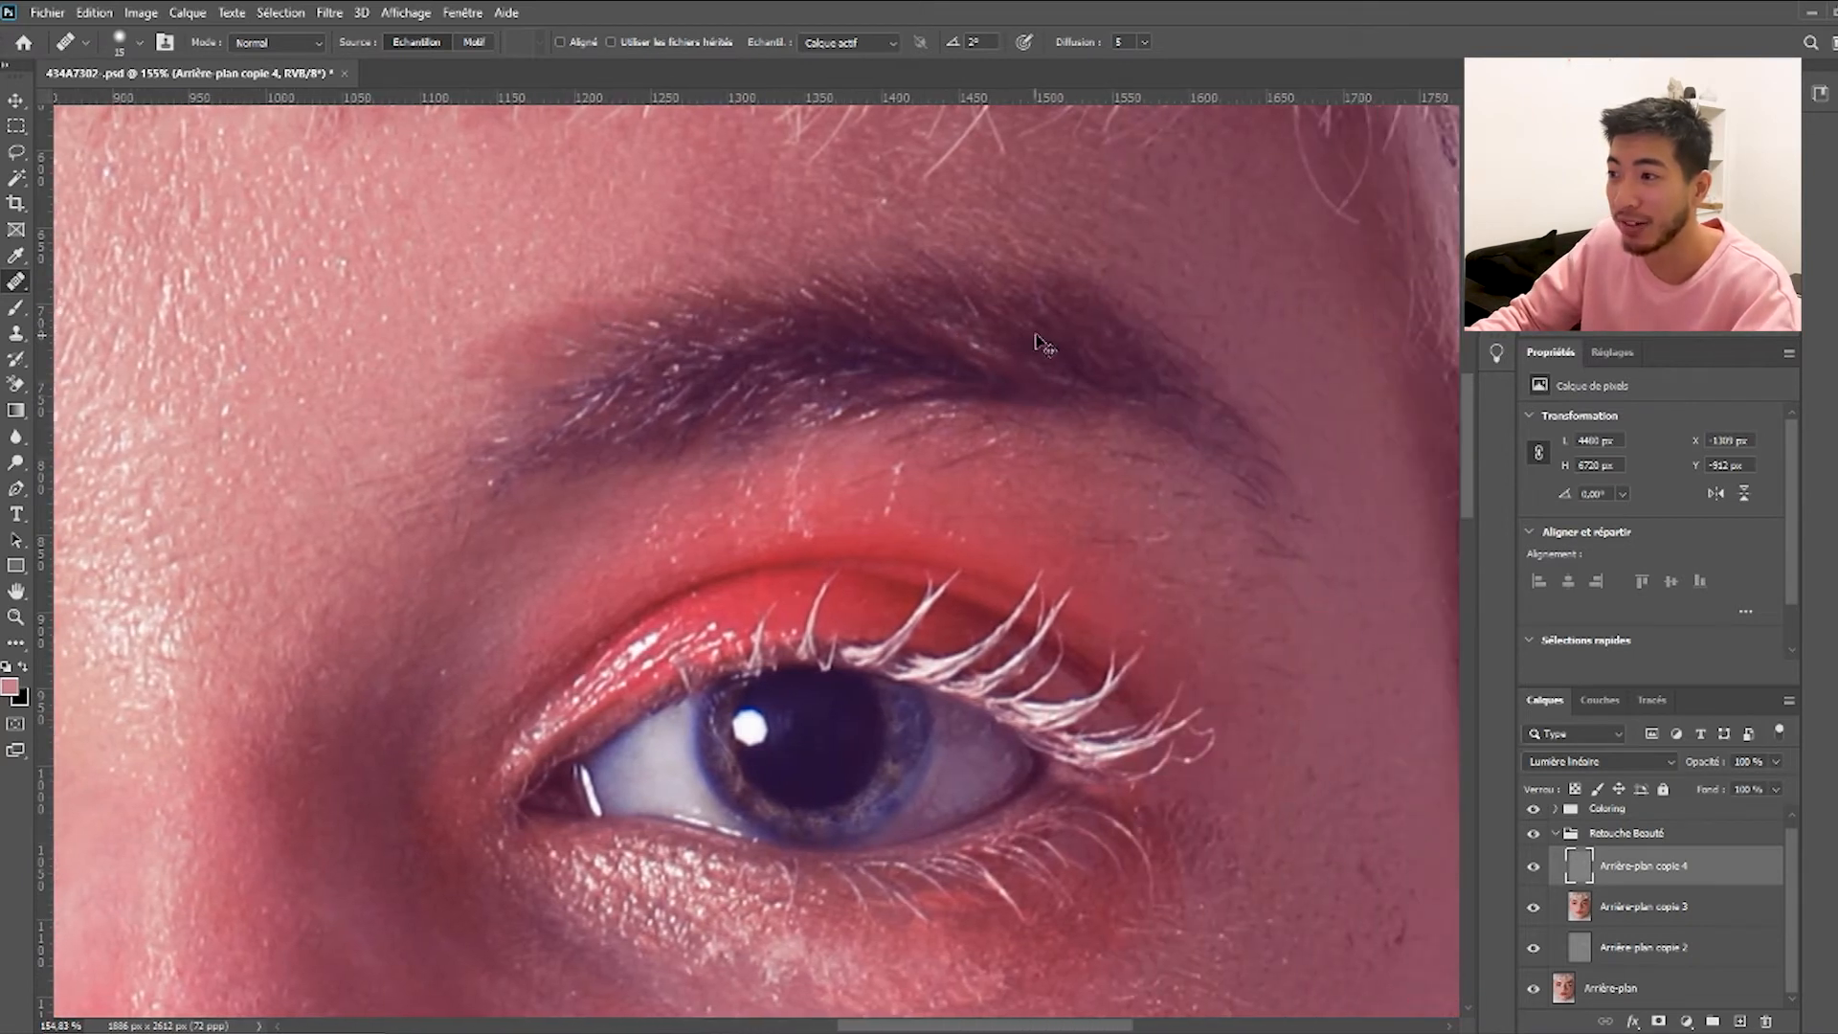
scroll(1025, 382, right, 5)
scroll(1013, 501, down, 2)
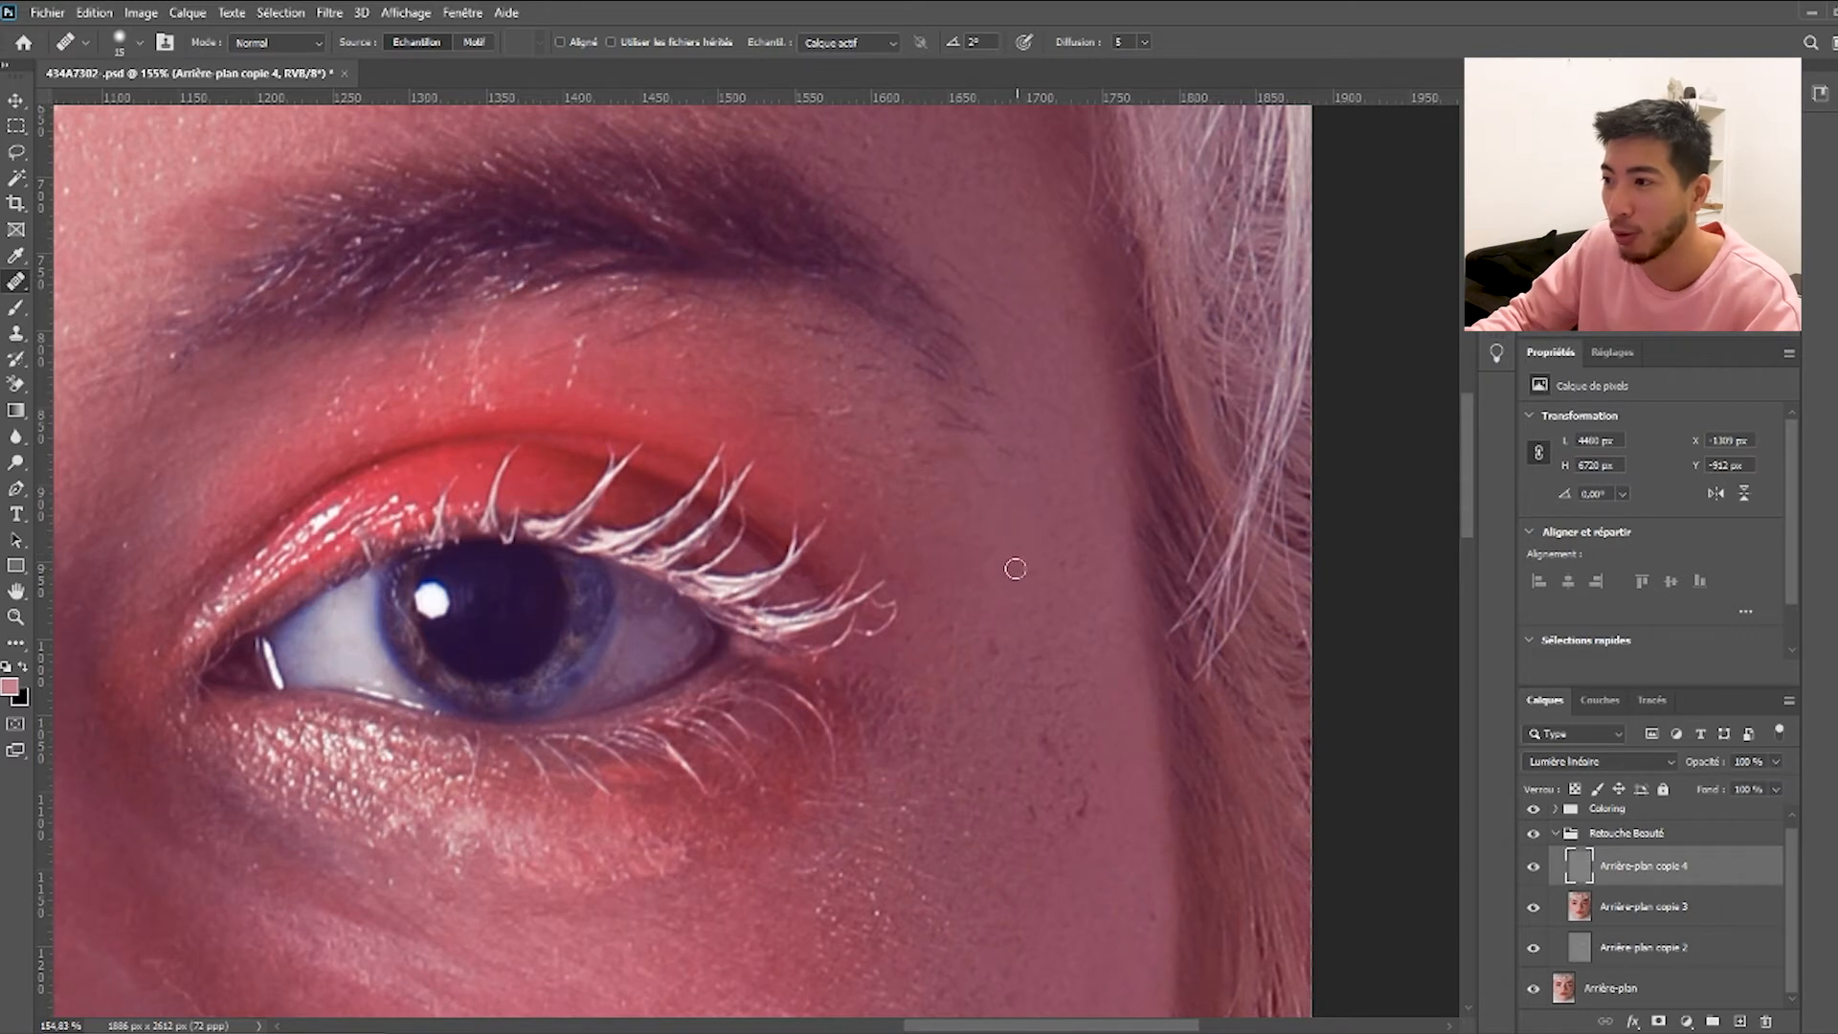
scroll(947, 505, up, 1)
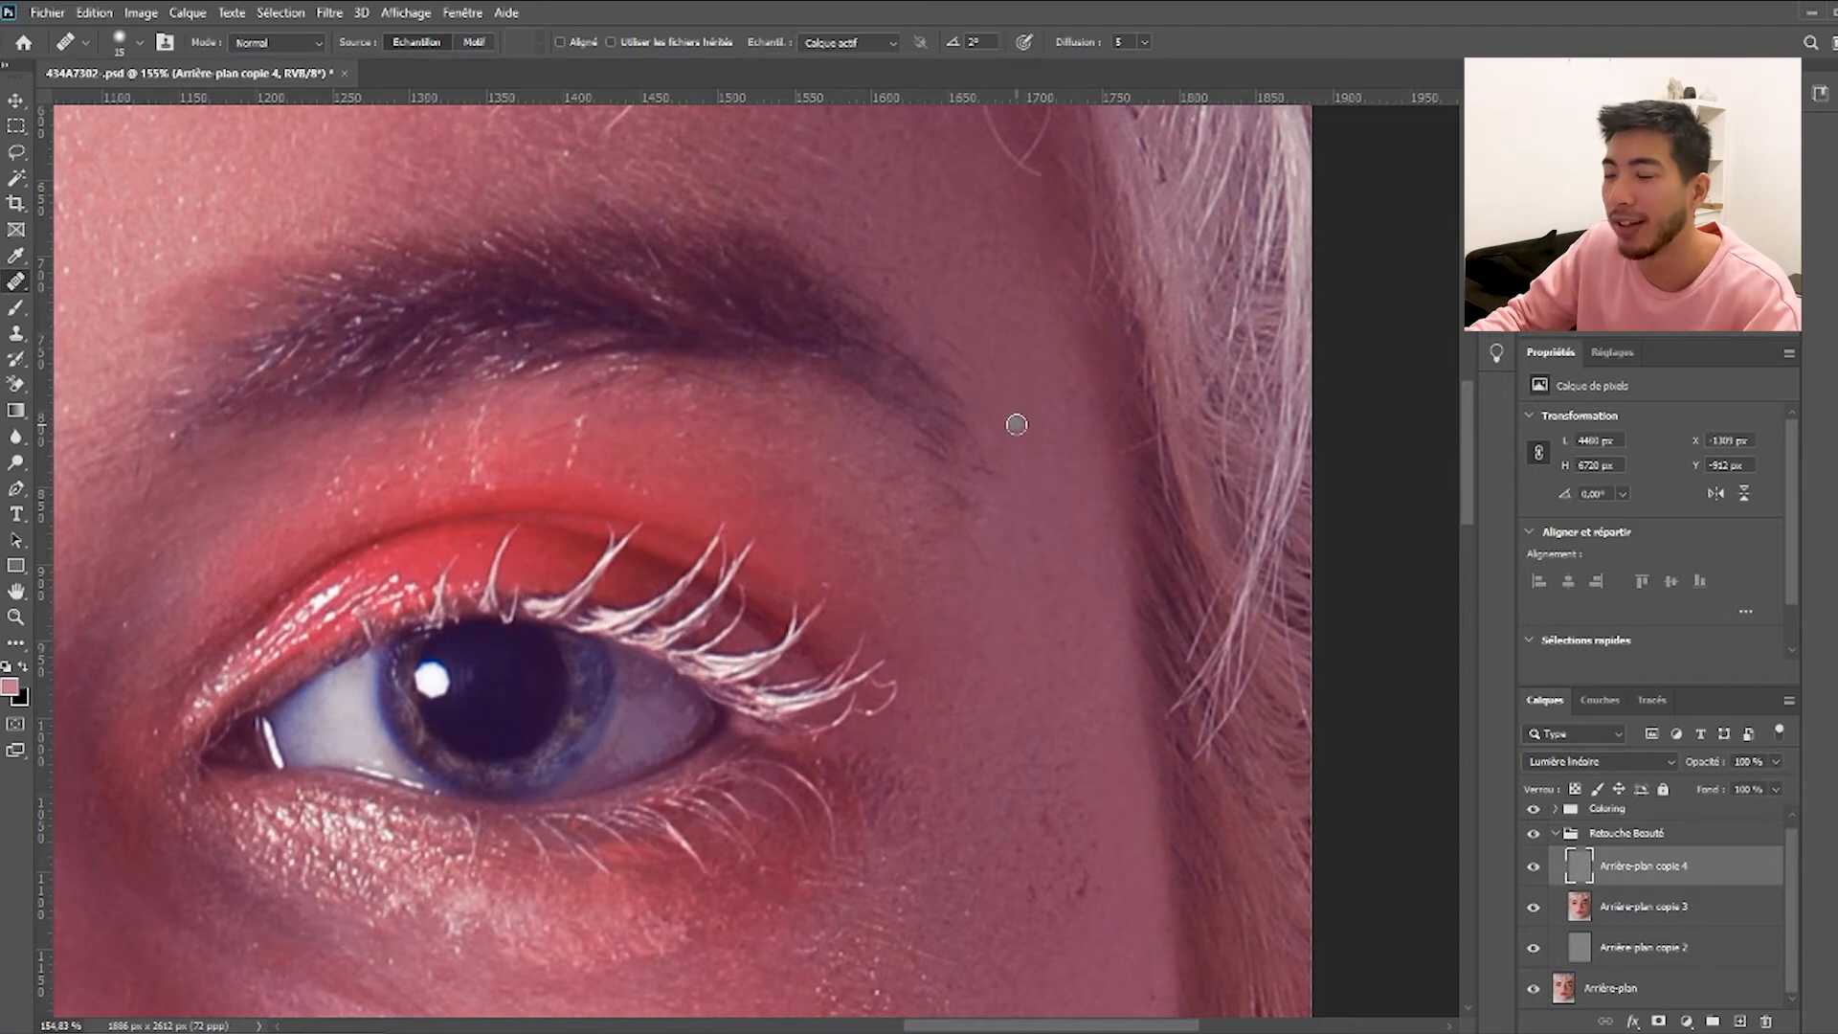
scroll(969, 377, up, 1)
scroll(1005, 479, down, 3)
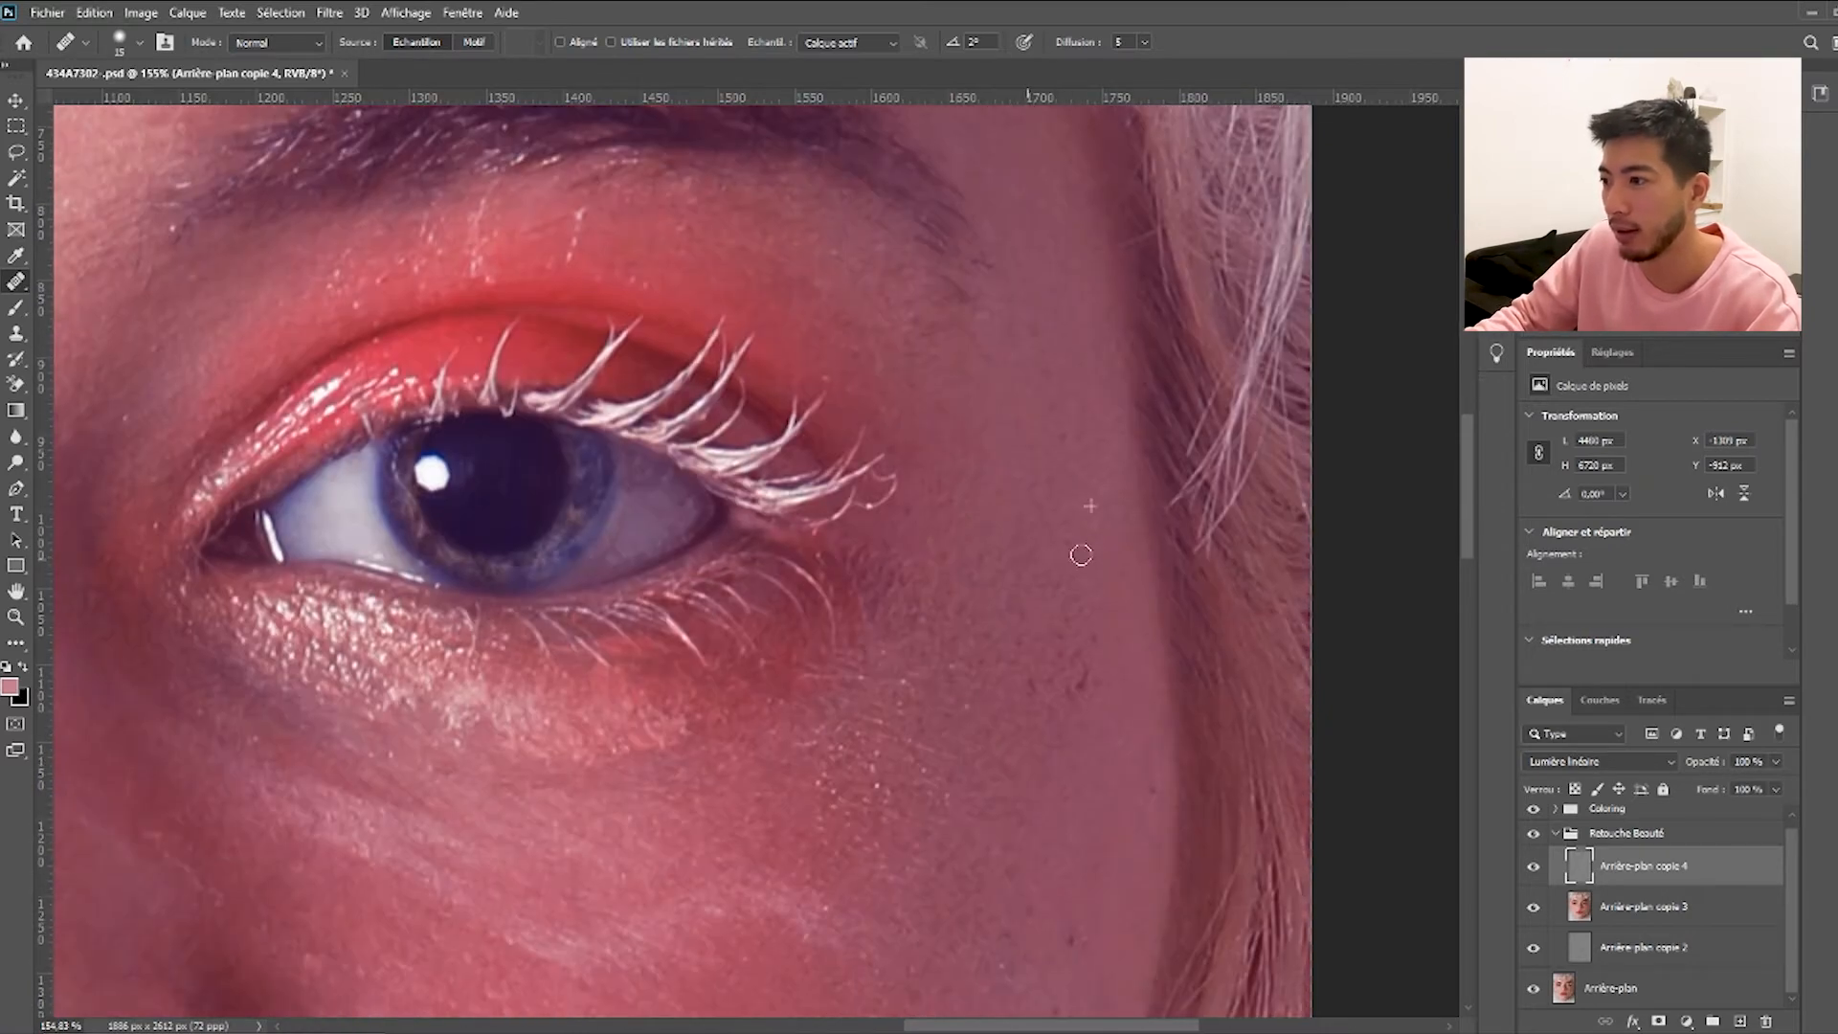
scroll(1066, 698, down, 3)
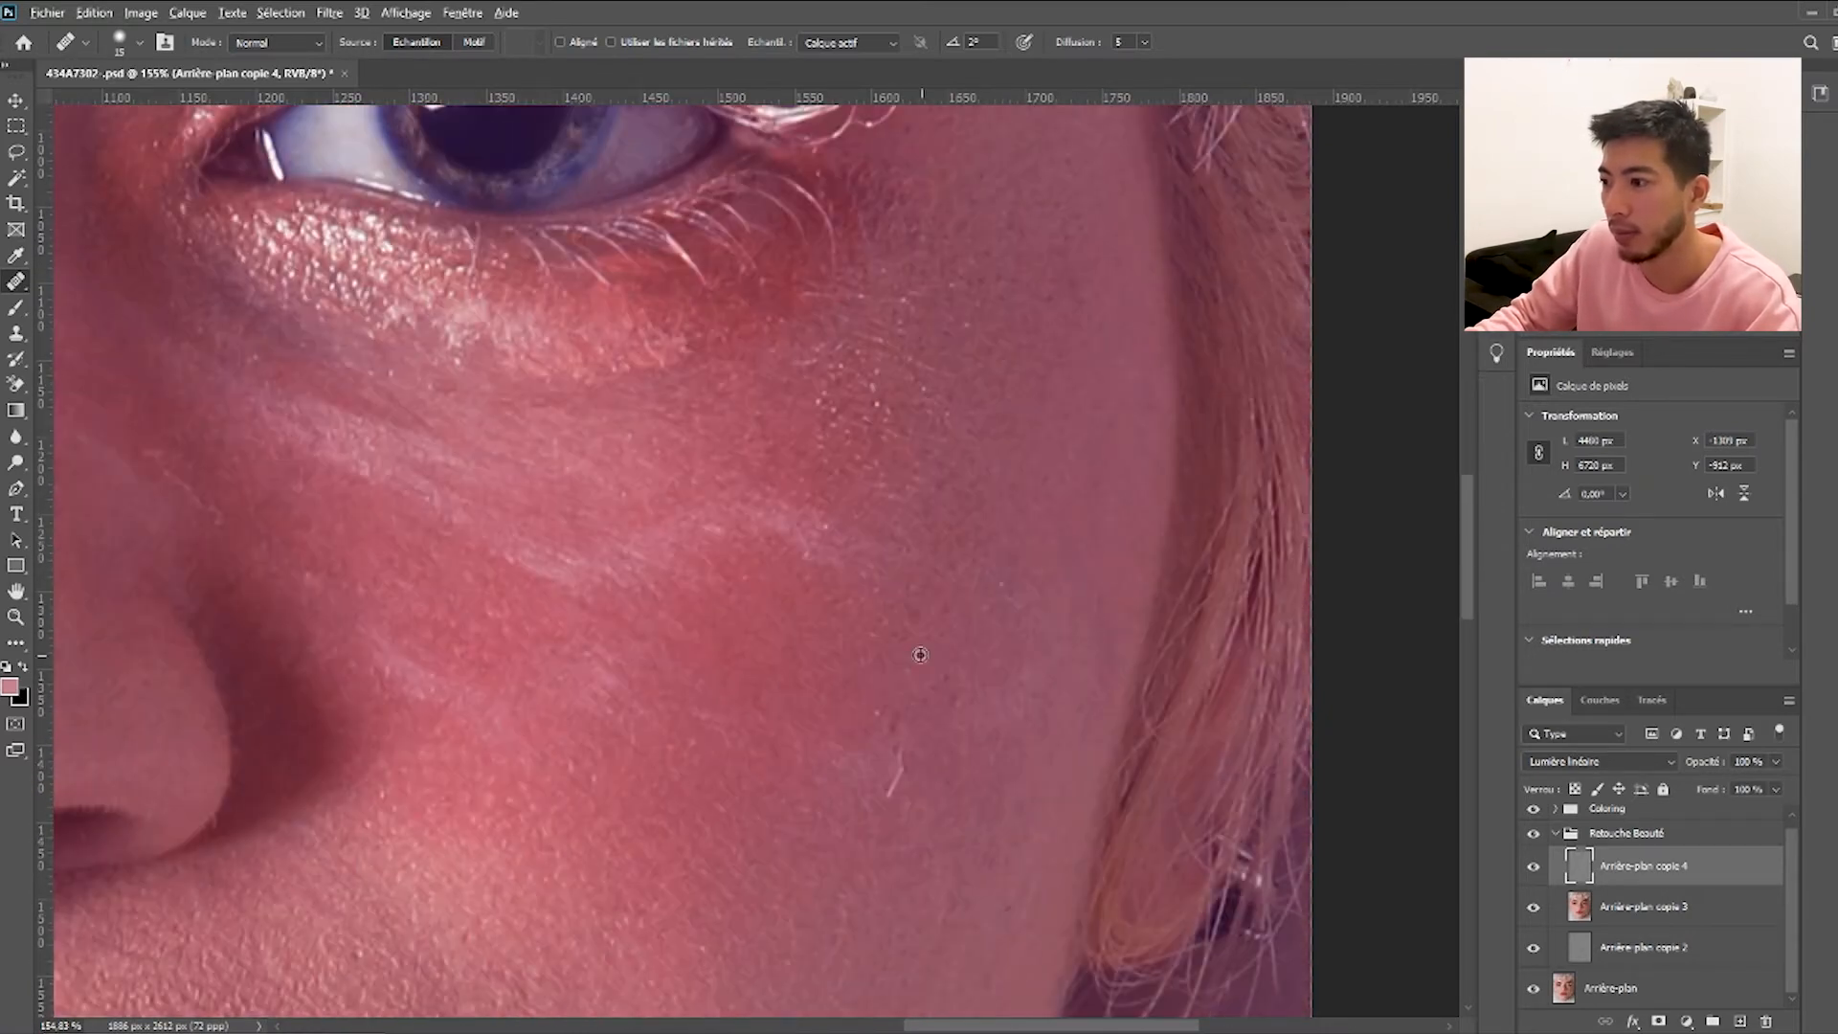
scroll(824, 766, down, 3)
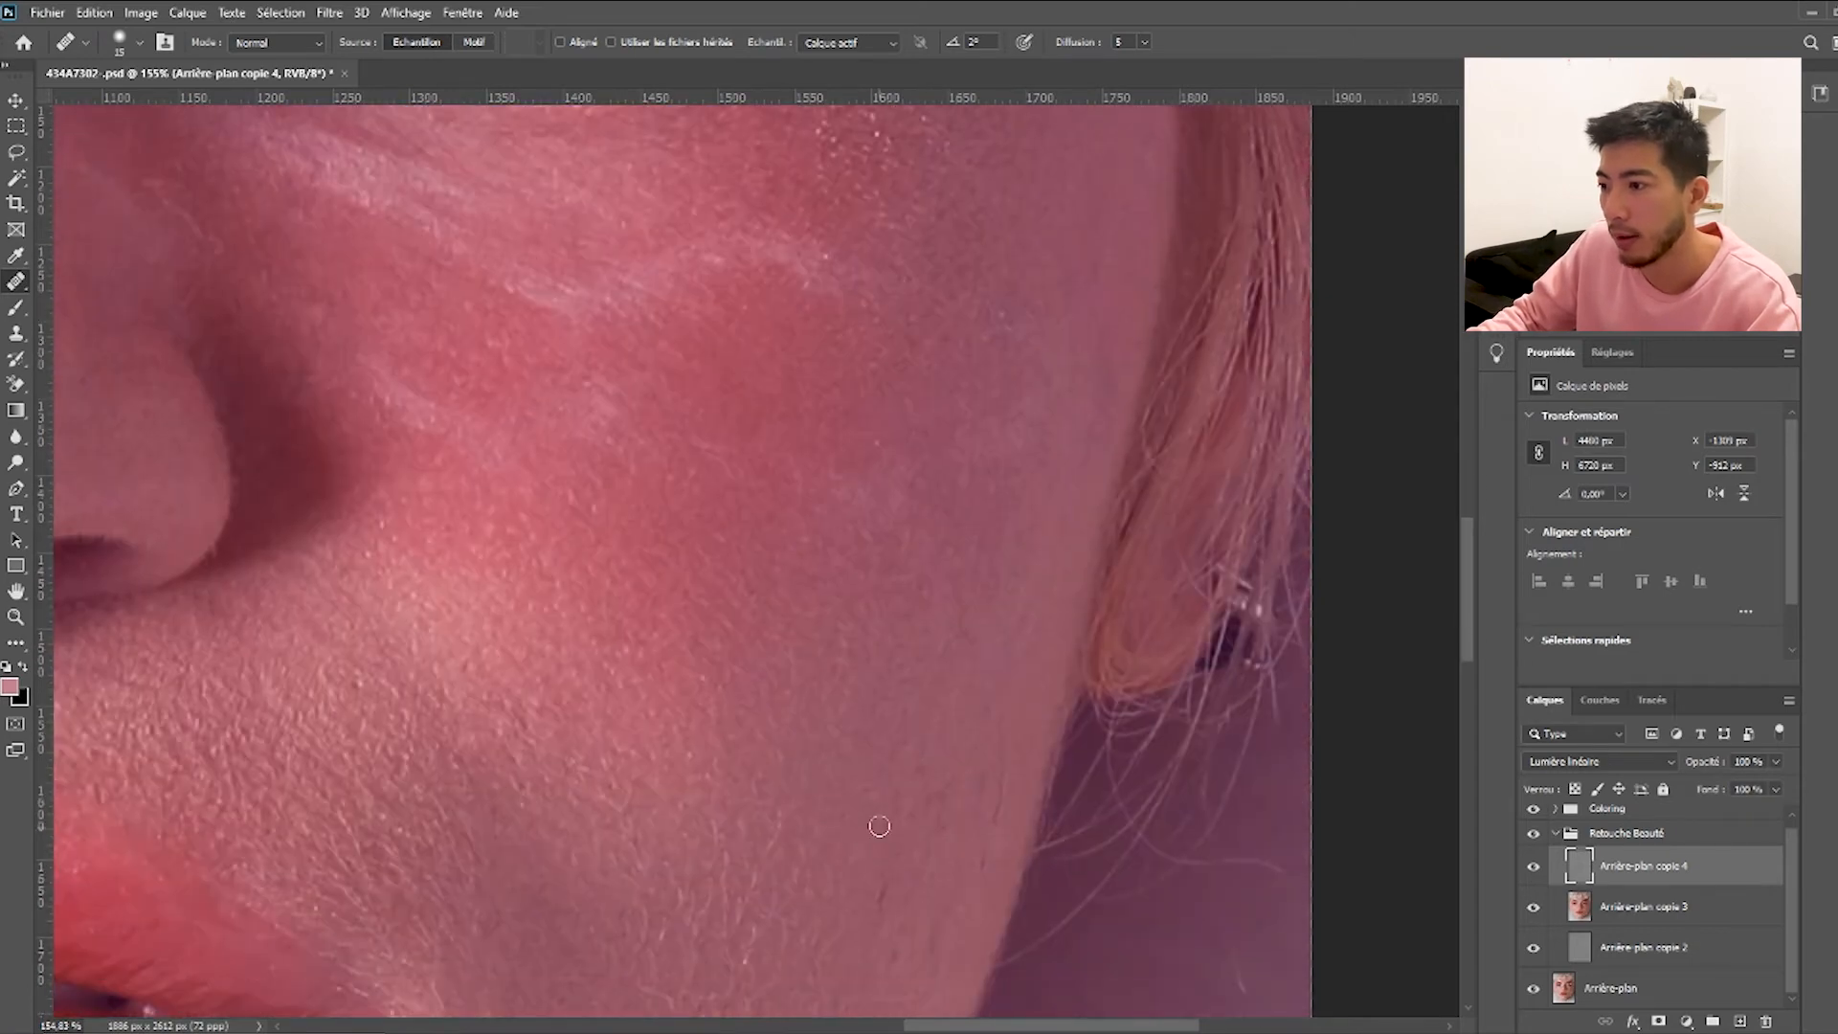
scroll(856, 846, down, 2)
scroll(936, 603, up, 1)
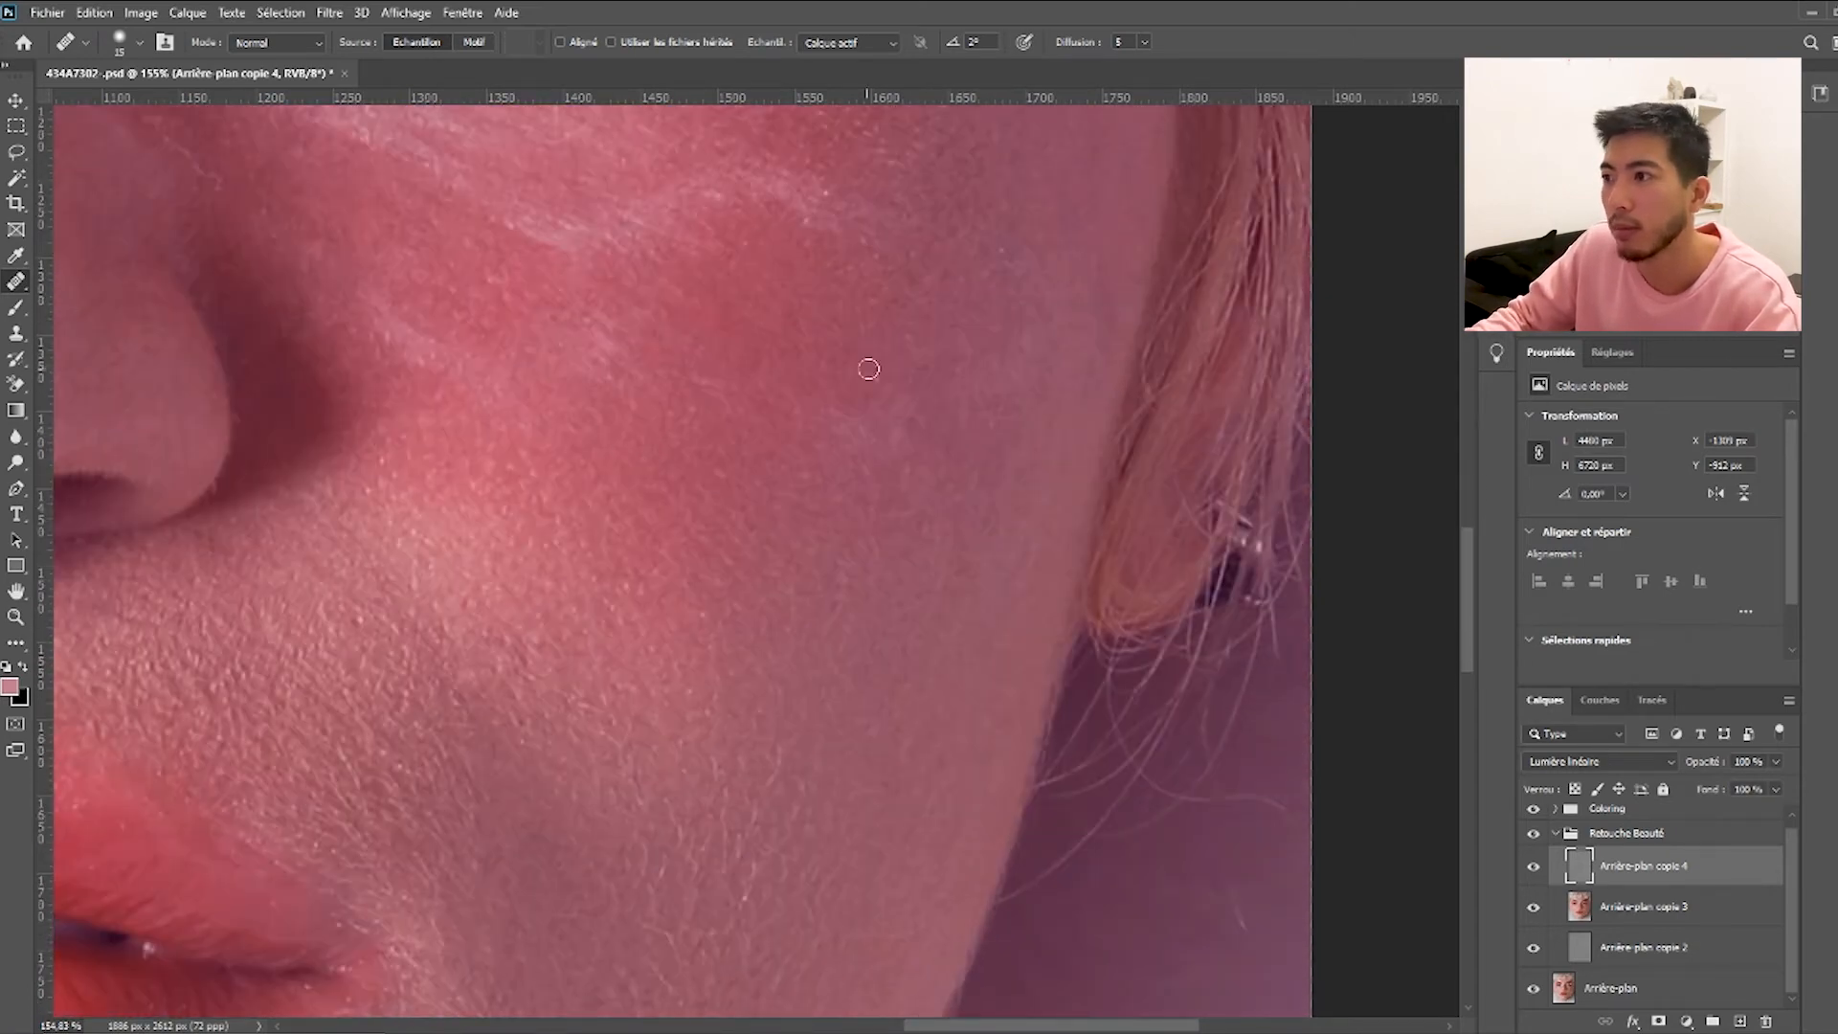
Check the nose, lit cheek and mouth area up close, then the whole face, for remaining blemishes.
scroll(789, 501, left, 6)
scroll(898, 583, up, 3)
scroll(956, 513, up, 4)
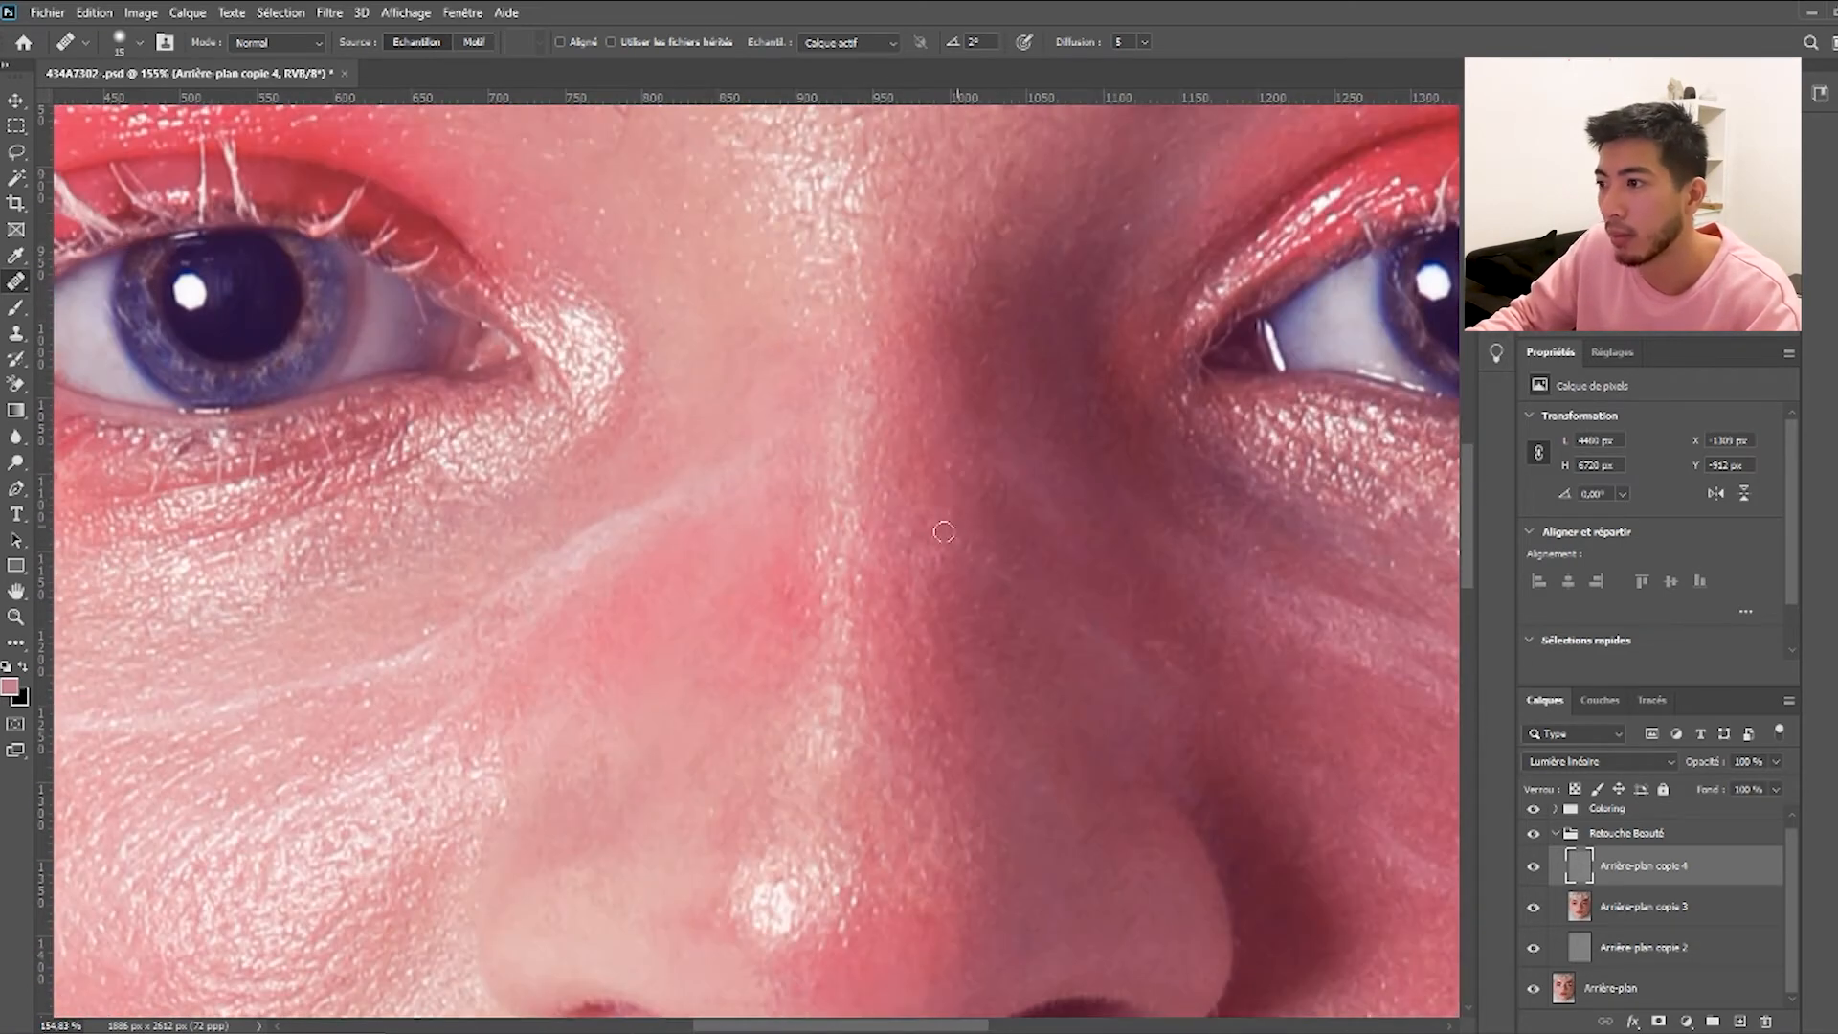
scroll(711, 613, left, 4)
scroll(862, 675, down, 5)
scroll(1043, 755, up, 1)
scroll(925, 772, down, 1)
scroll(814, 795, down, 4)
scroll(862, 756, right, 3)
scroll(1043, 675, down, 3)
scroll(1044, 676, down, 2)
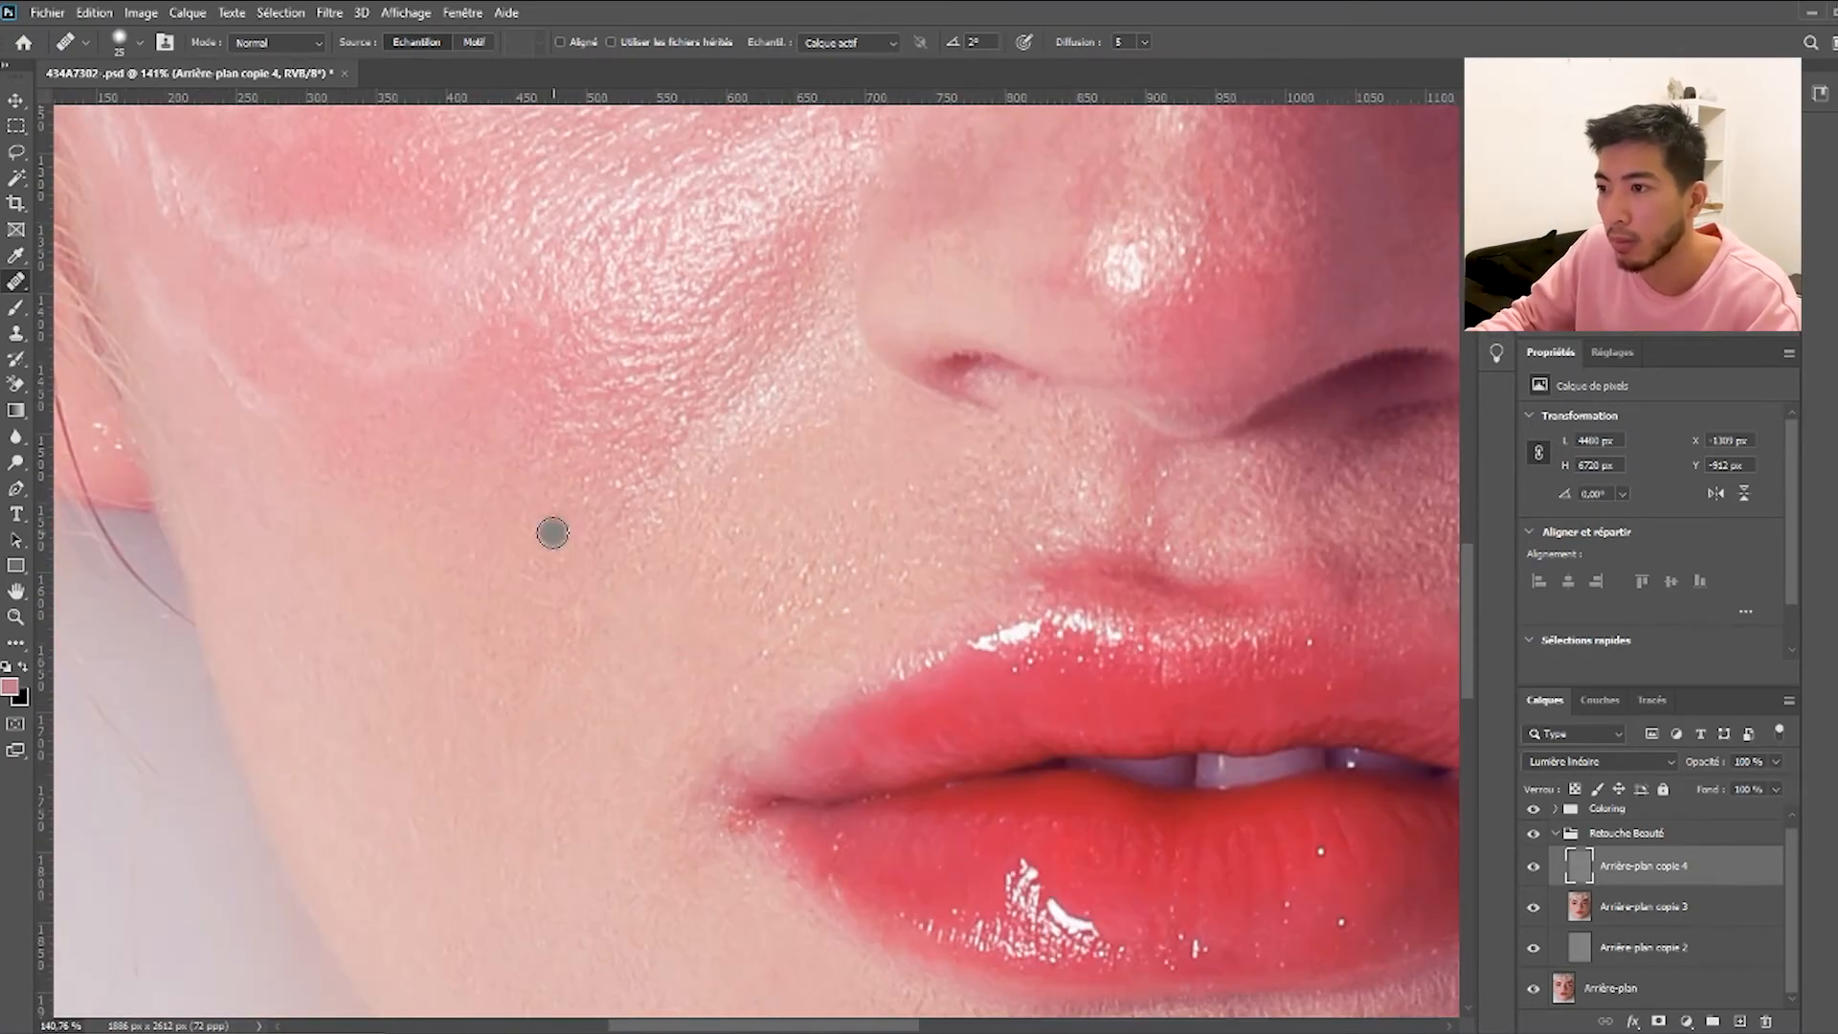
scroll(1281, 681, down, 2)
scroll(1281, 681, up, 2)
scroll(1202, 560, down, 3)
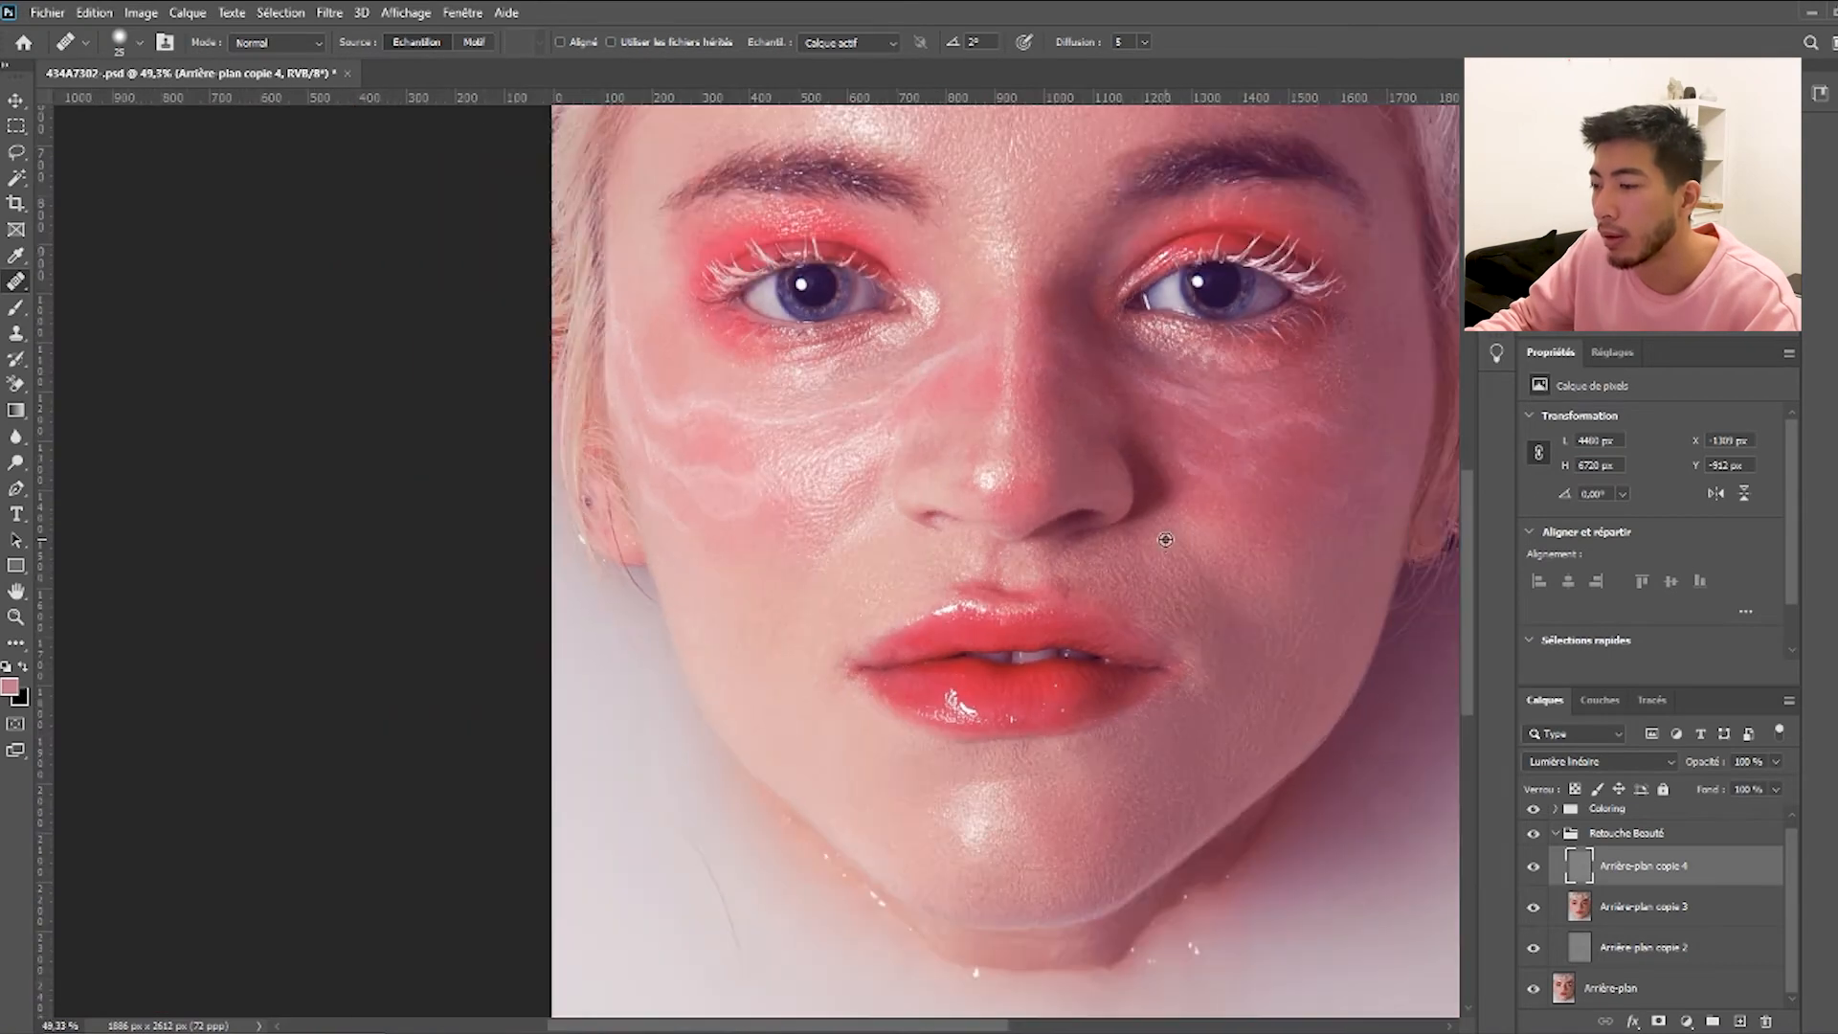
Sample clean skin on the lit side of the chin and heal the small spots along its lower edge.
scroll(1049, 906, up, 4)
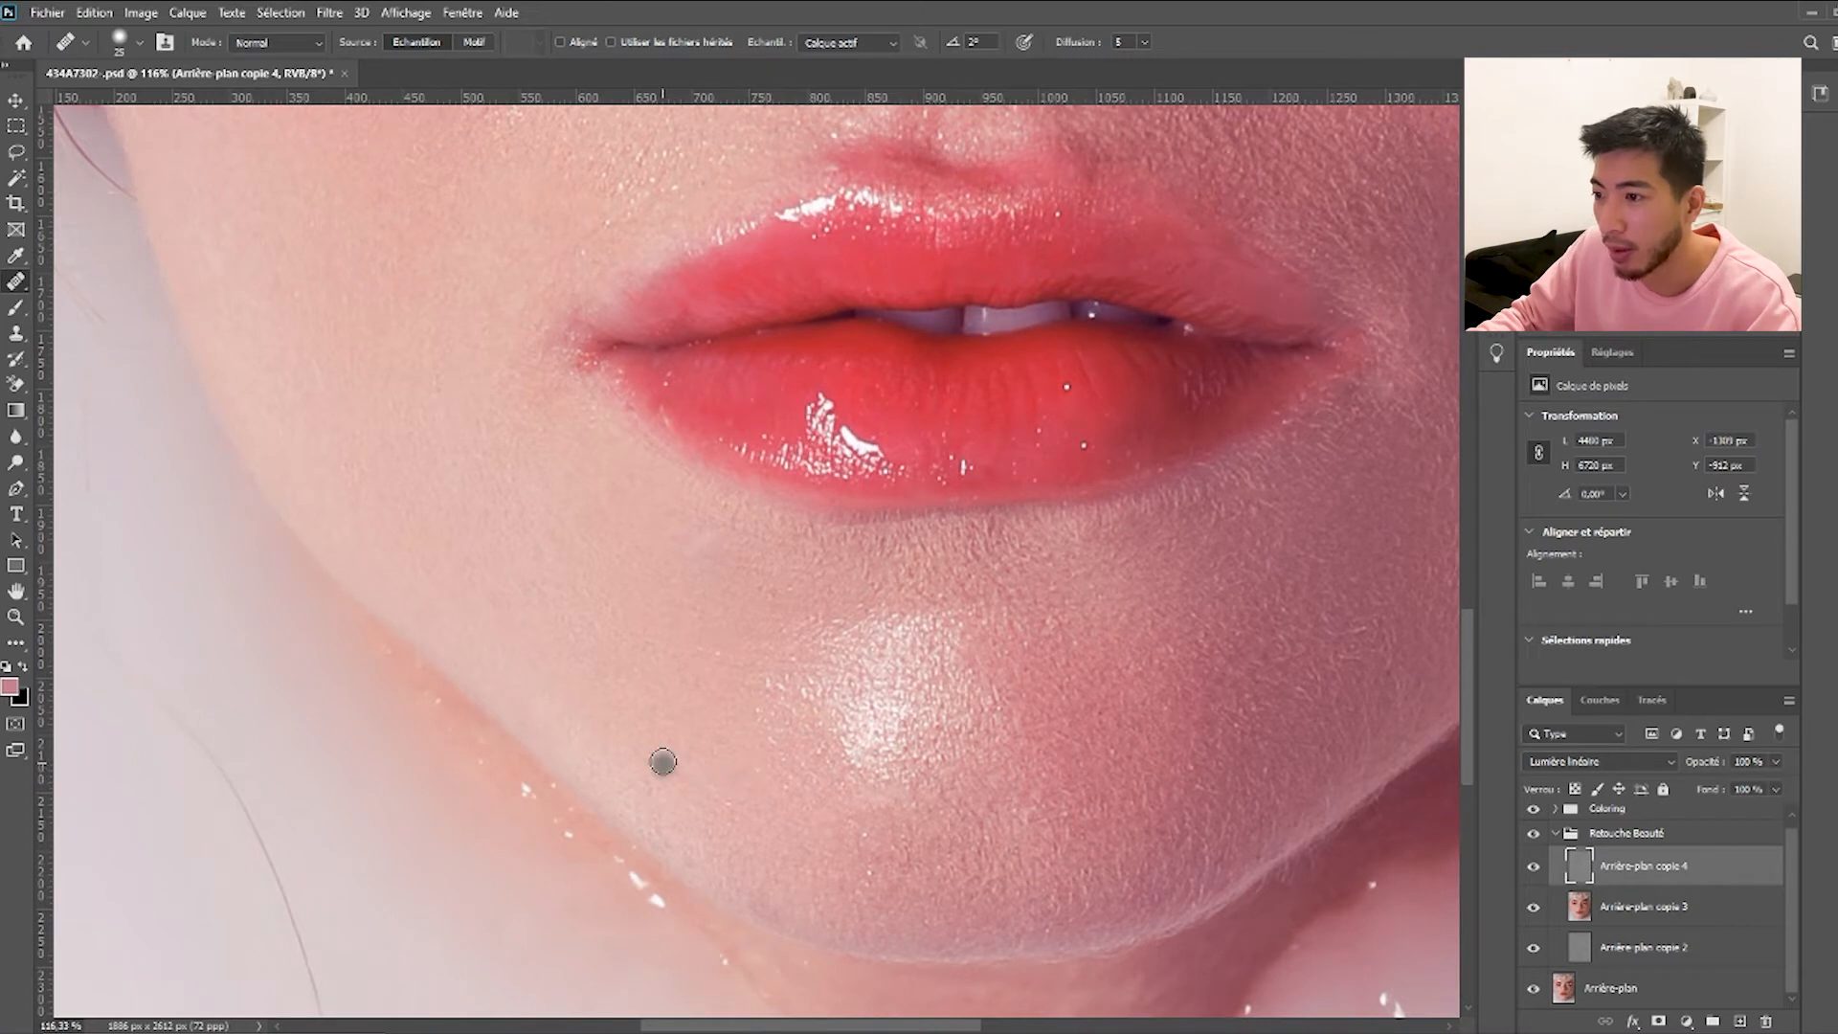
alt+click(729, 781)
drag(745, 890, 762, 905)
click(832, 888)
click(787, 900)
click(801, 895)
click(833, 883)
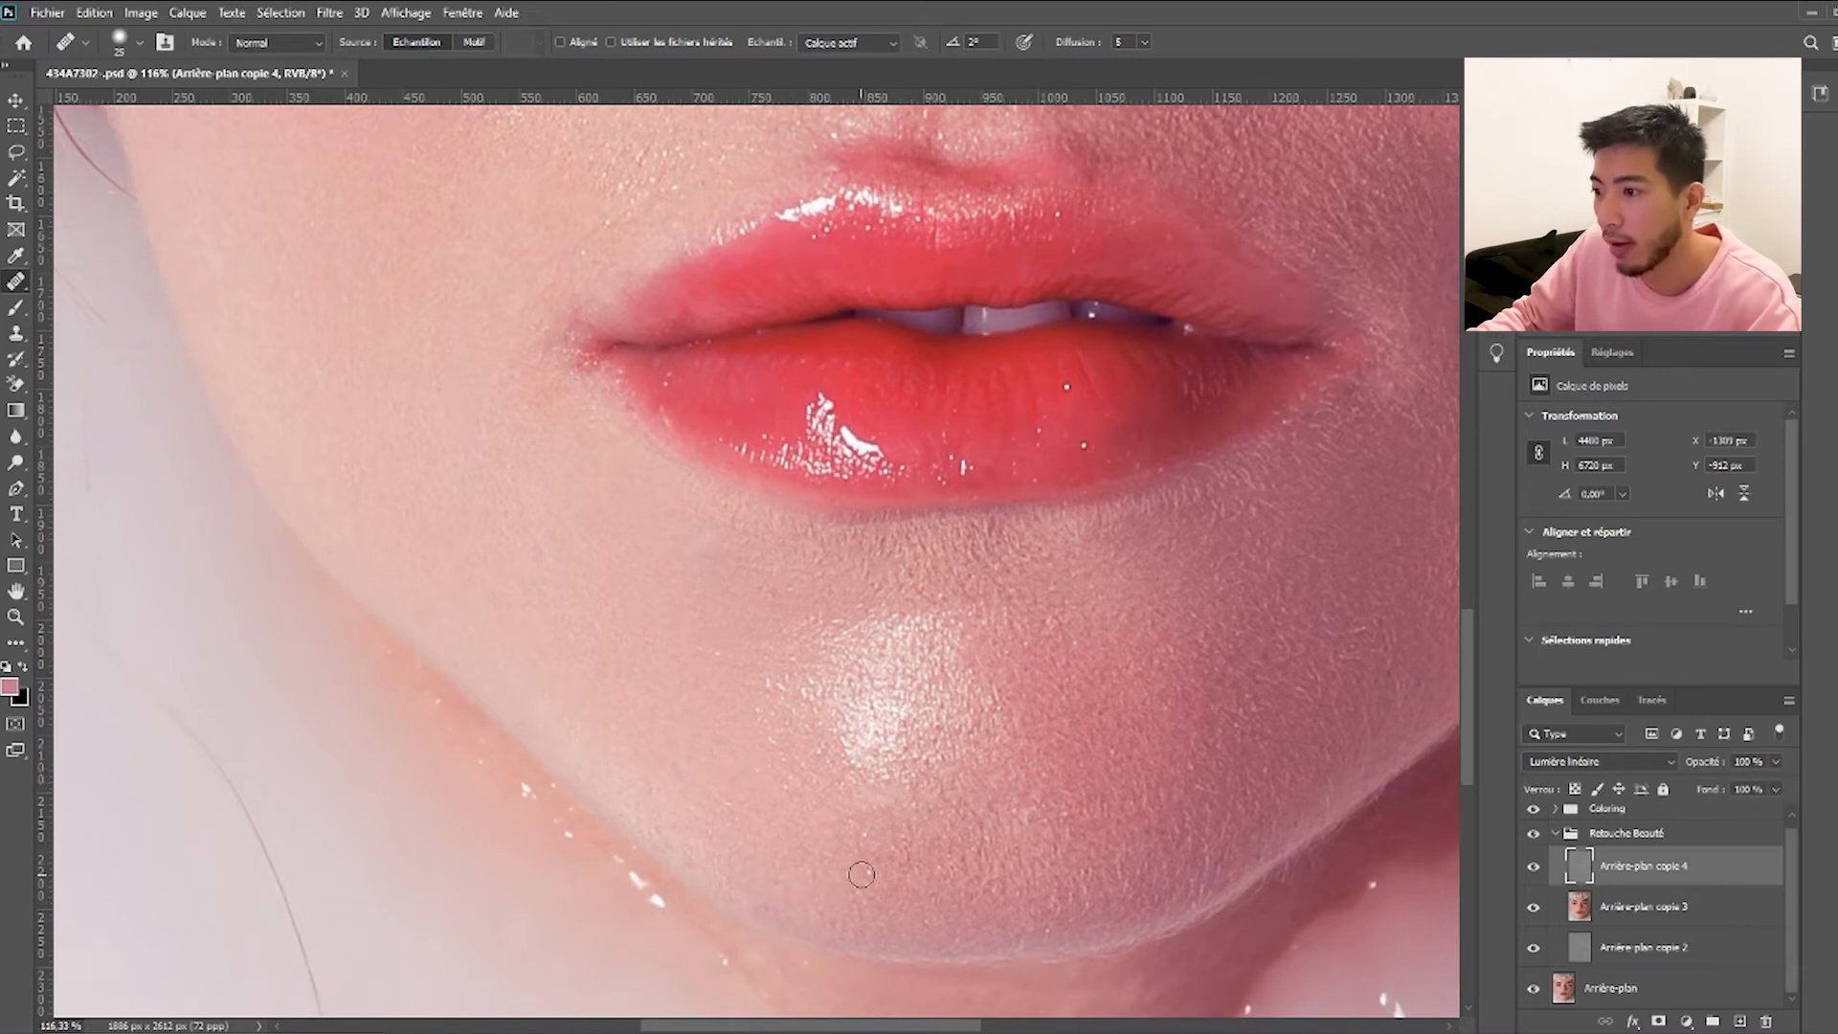
Heal the small marks at the bottom of the chin below the bright highlight.
click(877, 891)
click(890, 896)
click(945, 881)
alt+click(901, 907)
drag(990, 895, 1001, 901)
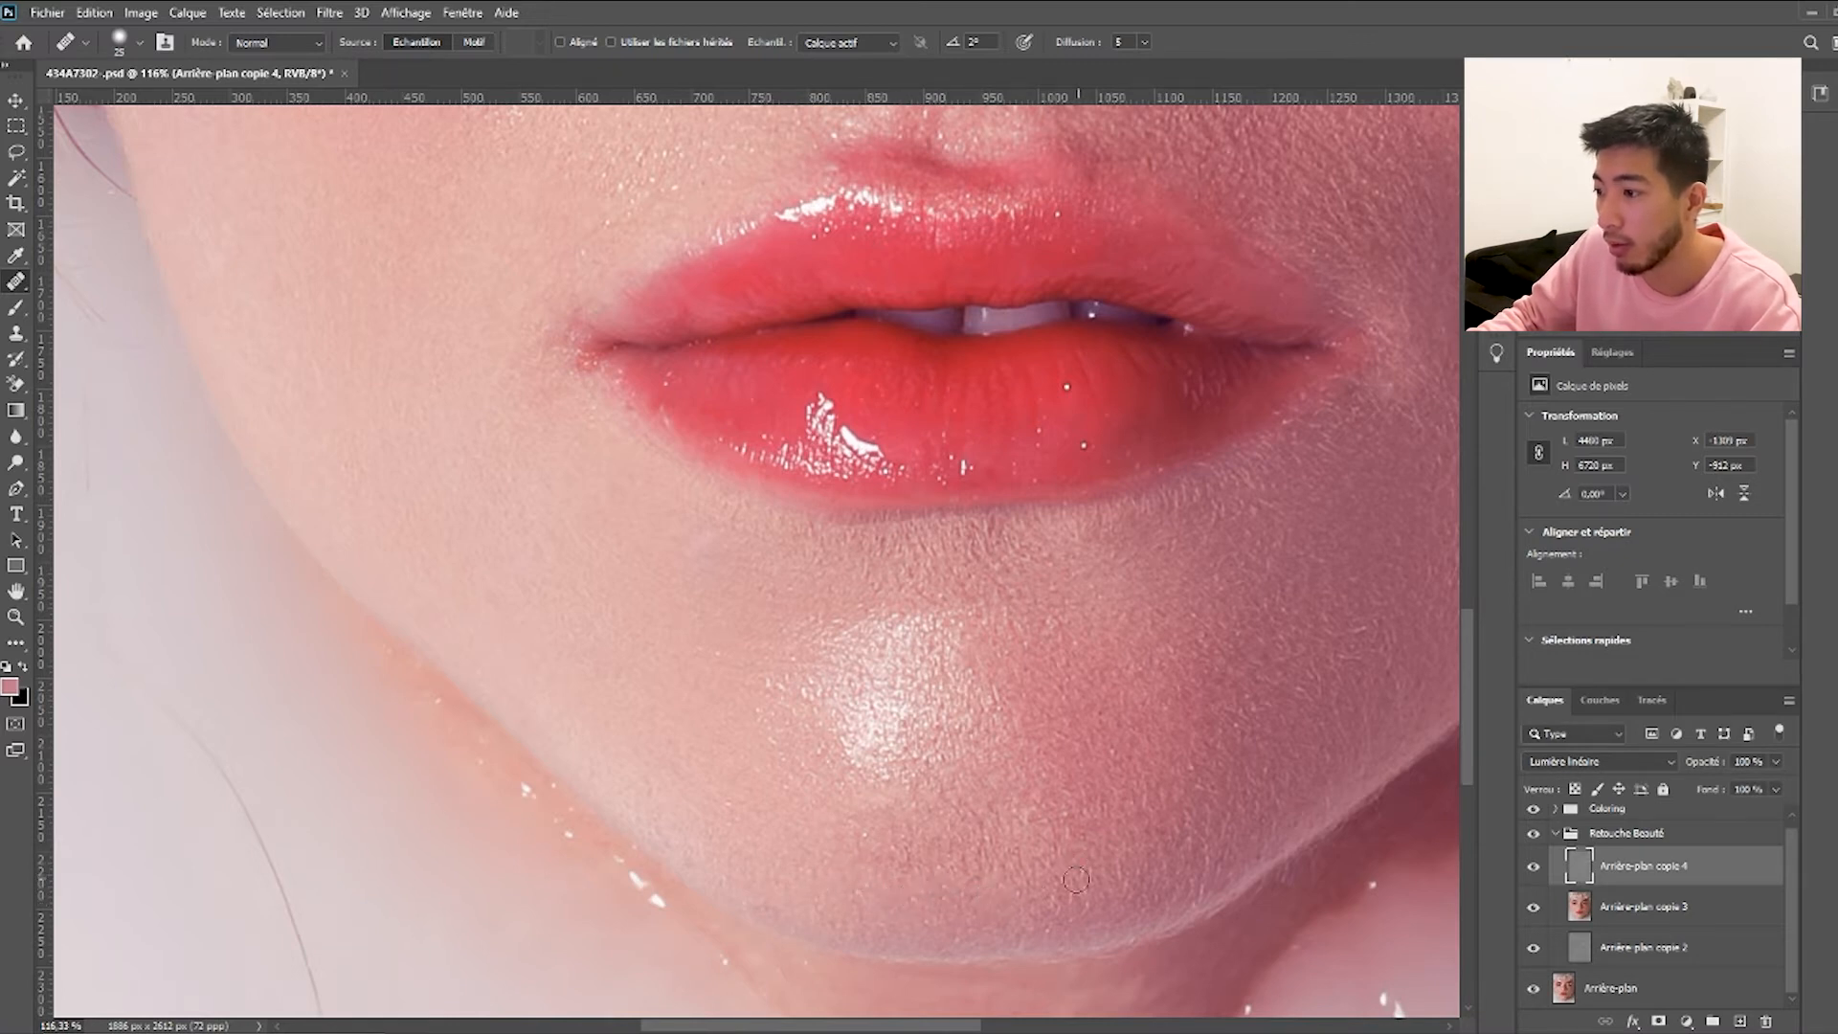
Review the lips, forehead, brows, eyes and both cheeks for remaining texture flaws.
scroll(542, 616, up, 2)
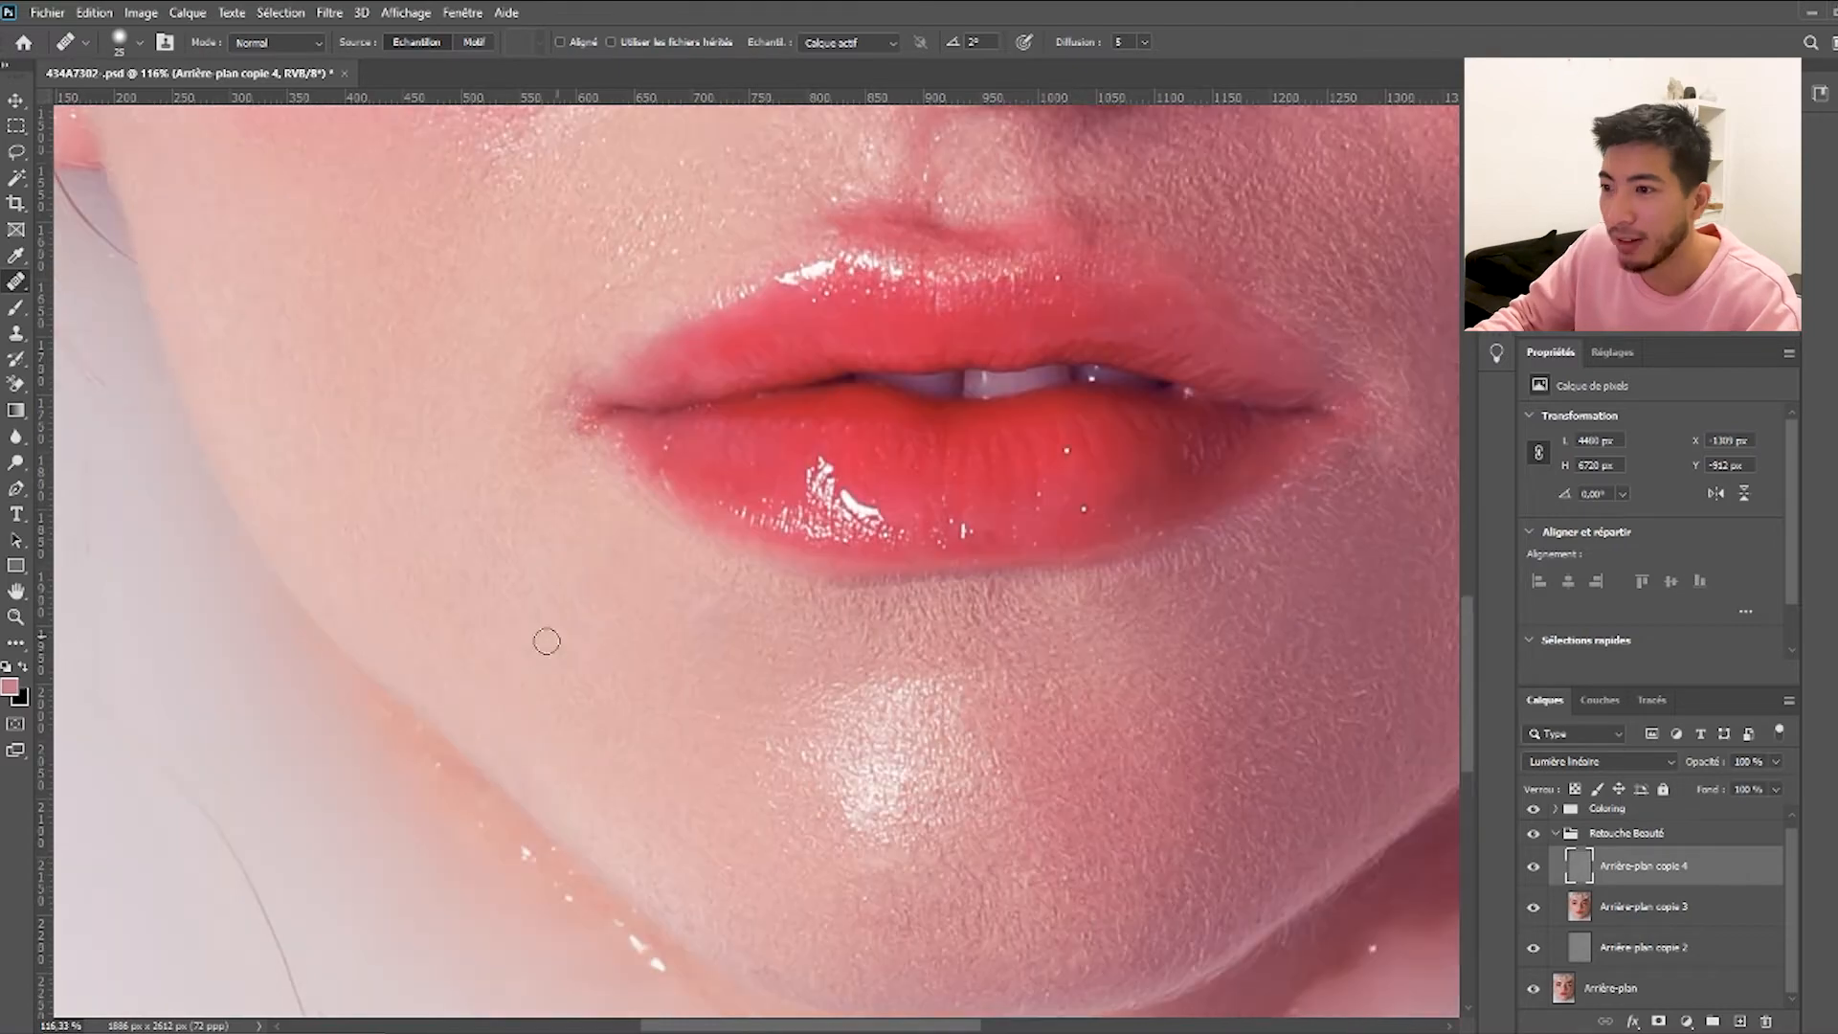
scroll(657, 427, up, 3)
alt+click(624, 476)
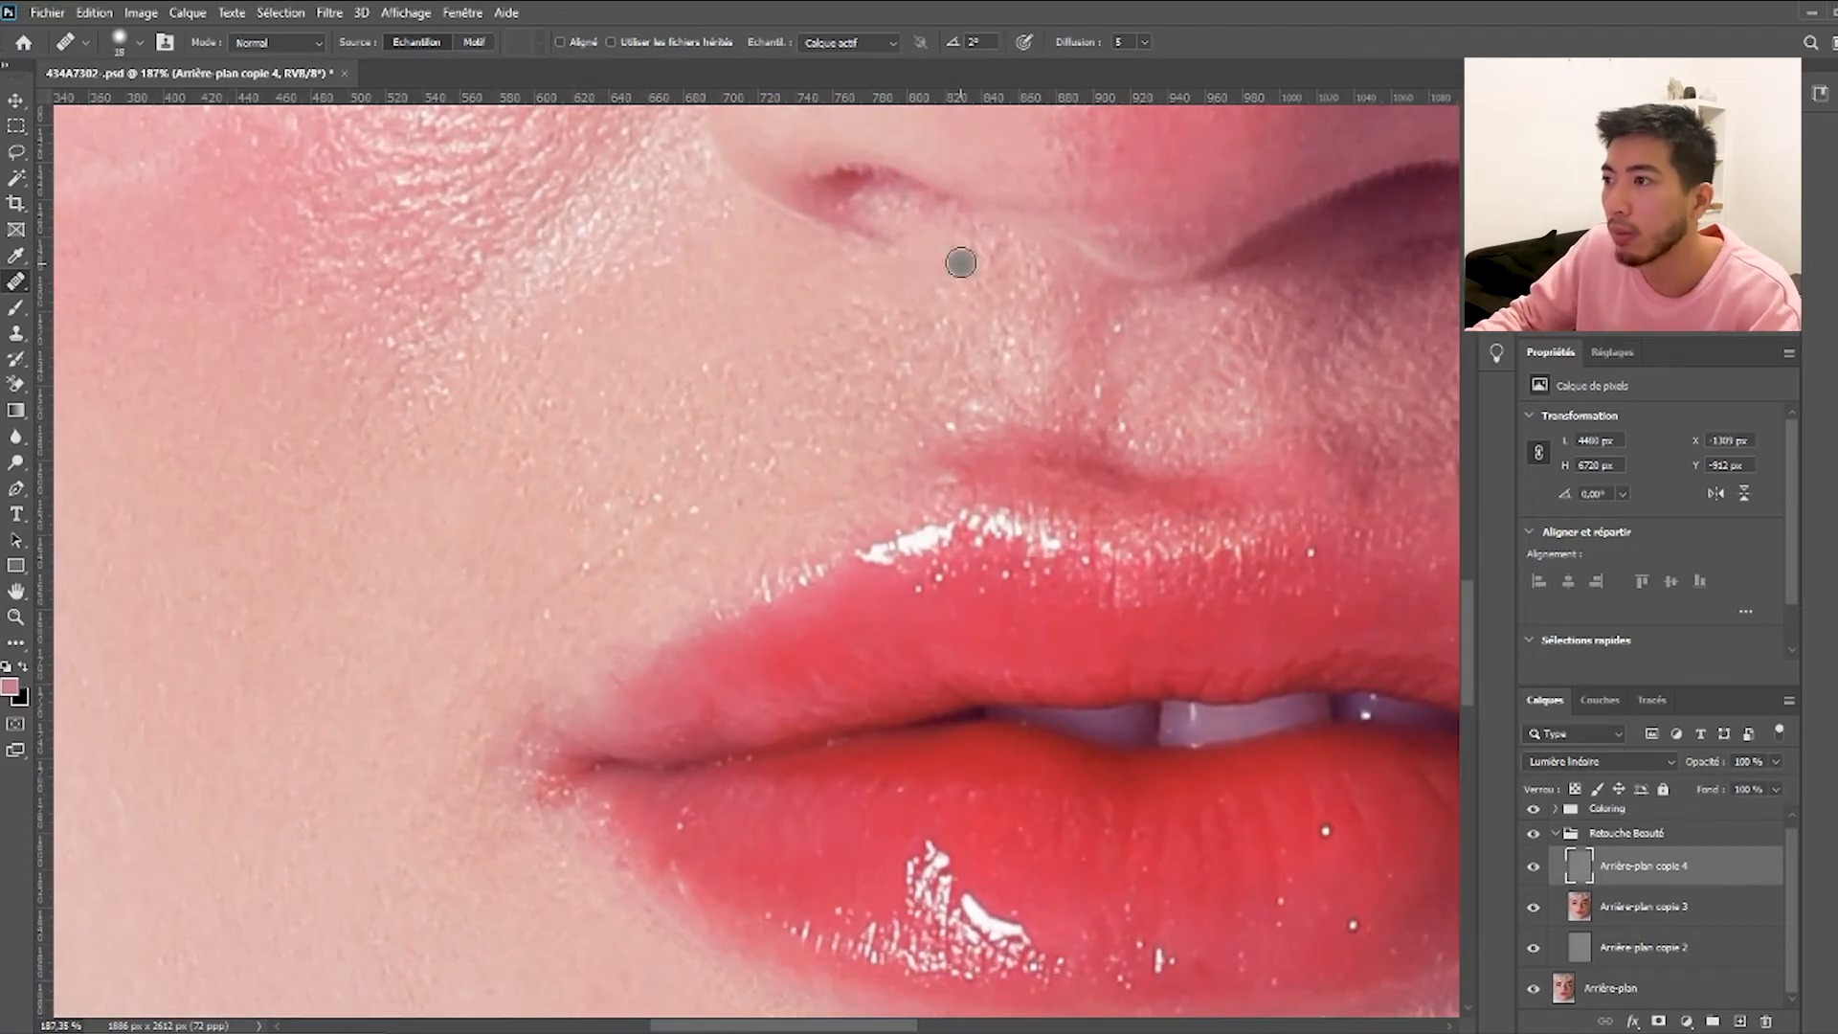
scroll(1087, 349, down, 10)
scroll(1077, 402, up, 12)
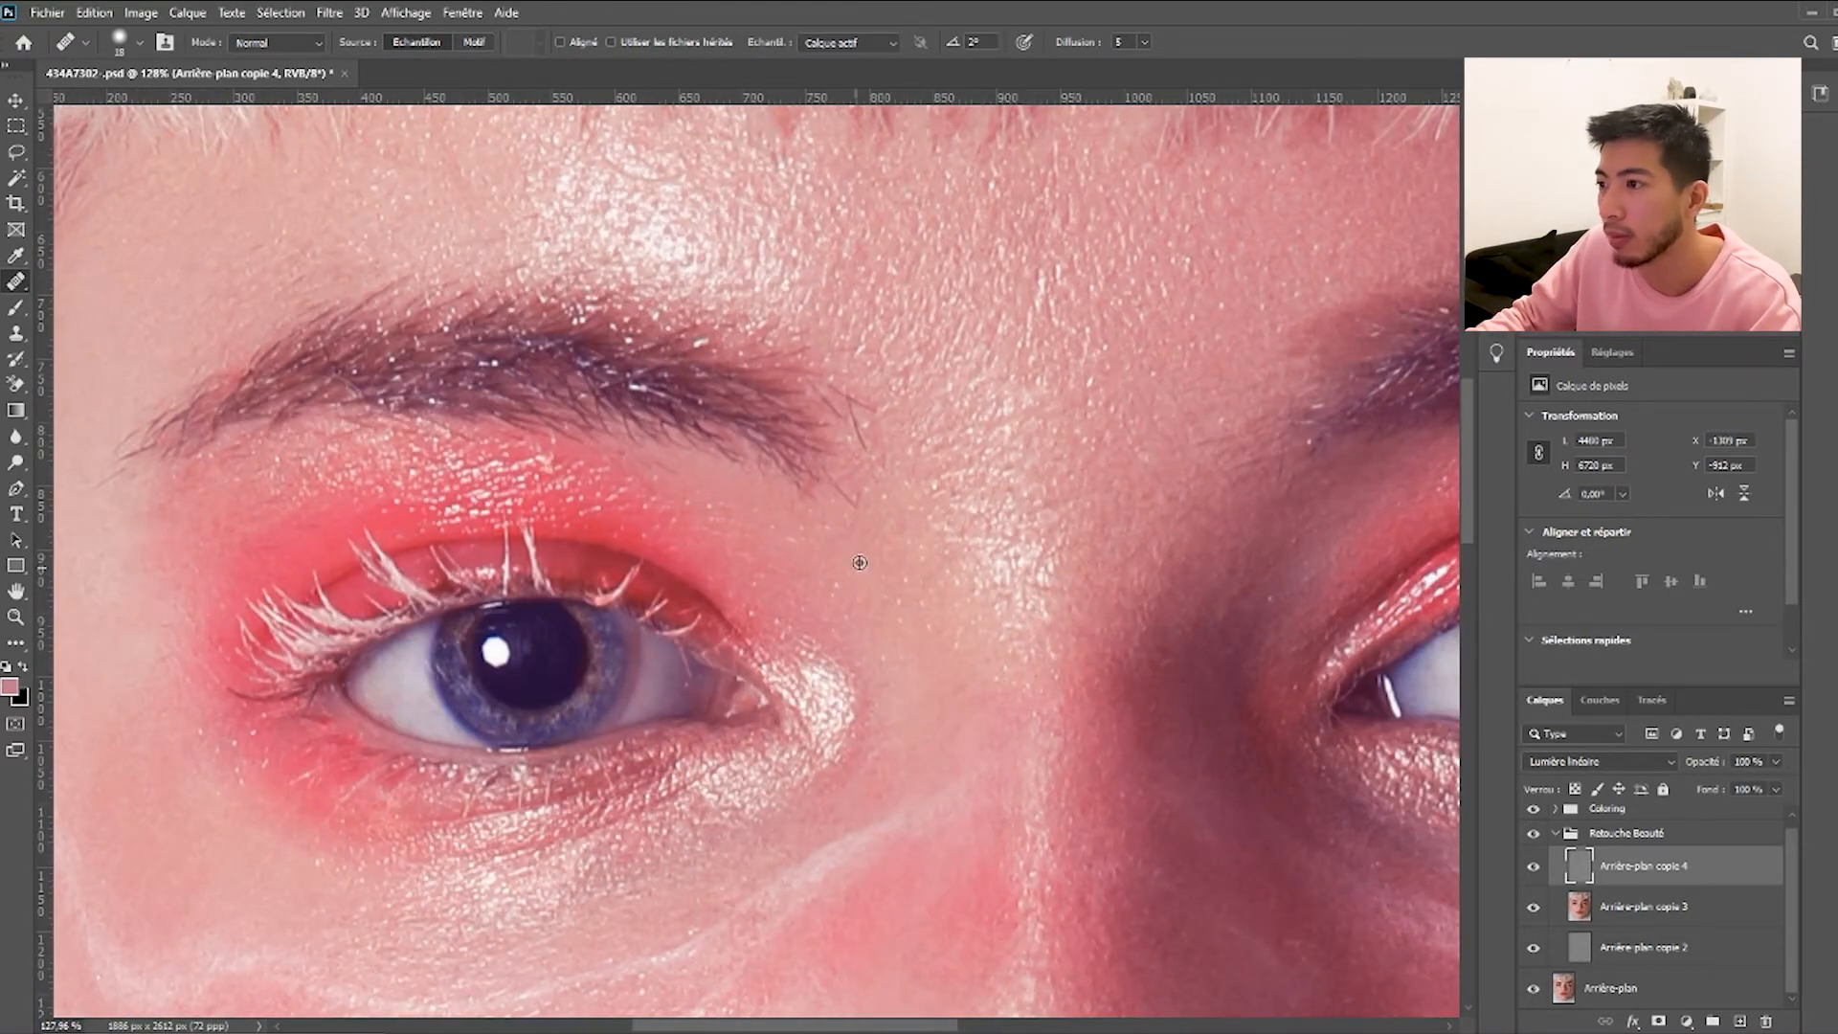
scroll(232, 387, up, 3)
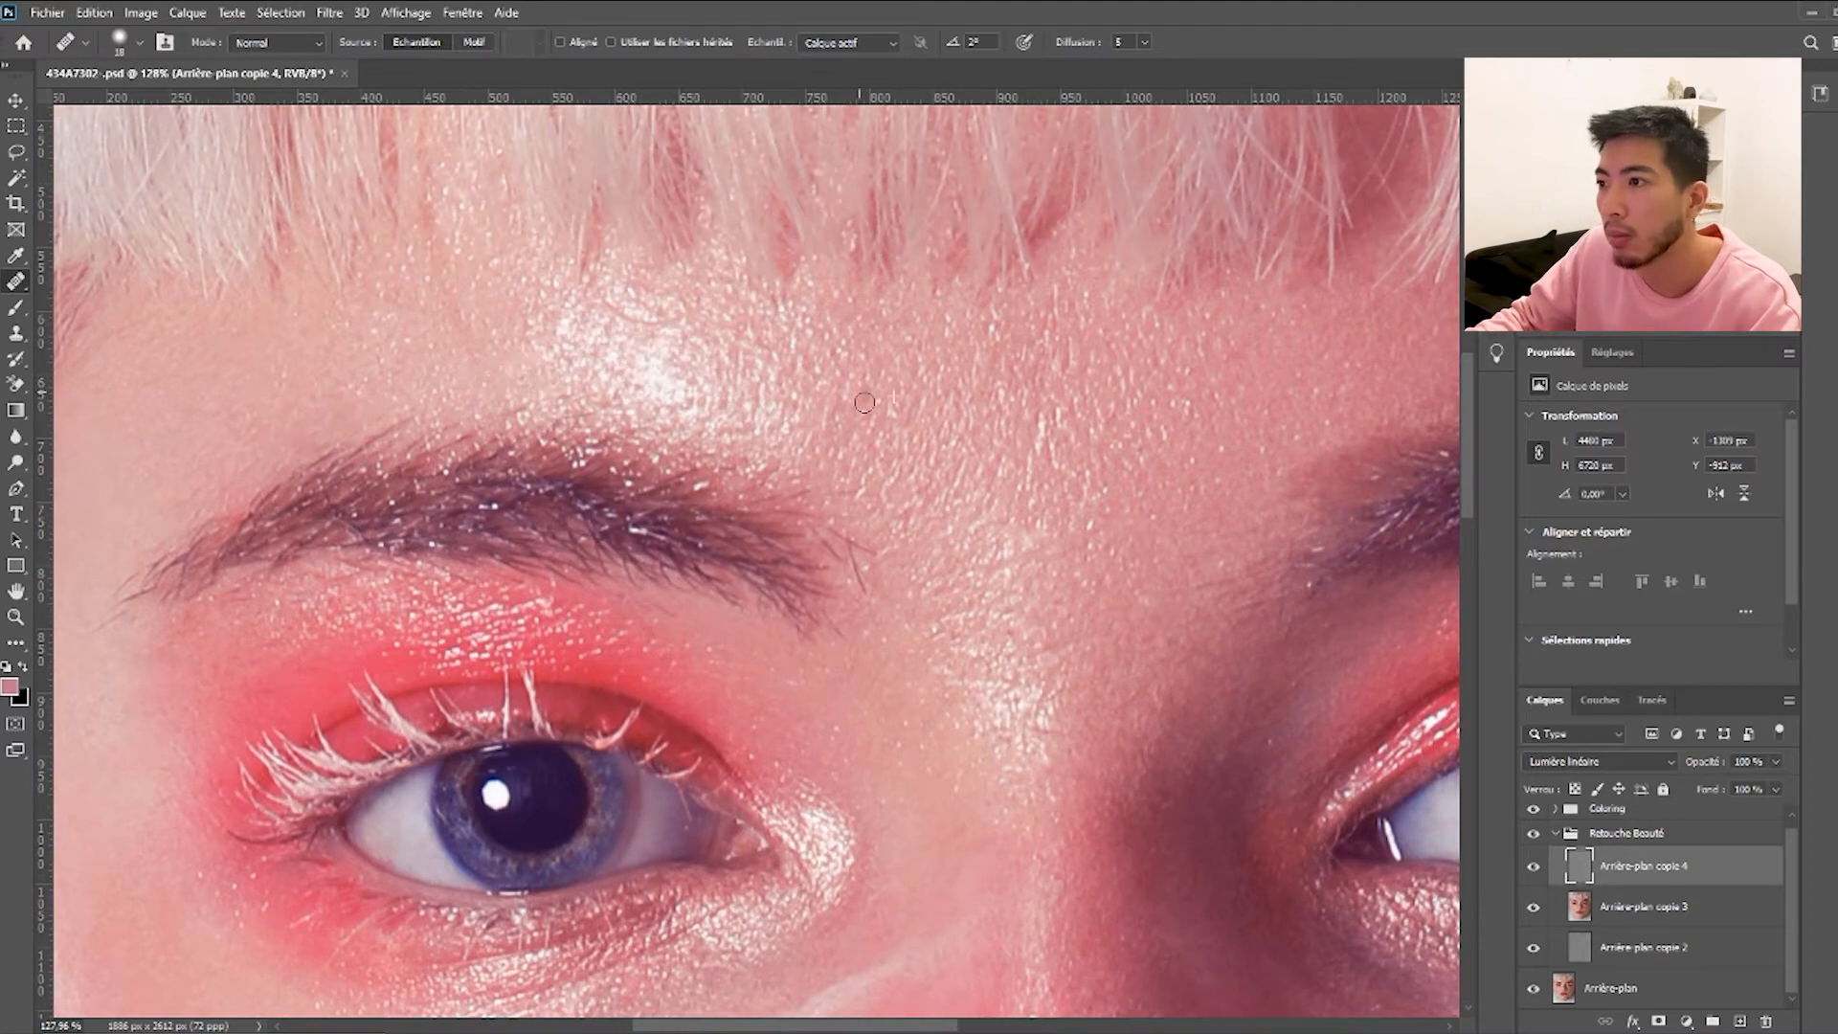
scroll(909, 384, down, 2)
scroll(962, 440, down, 2)
scroll(967, 510, up, 3)
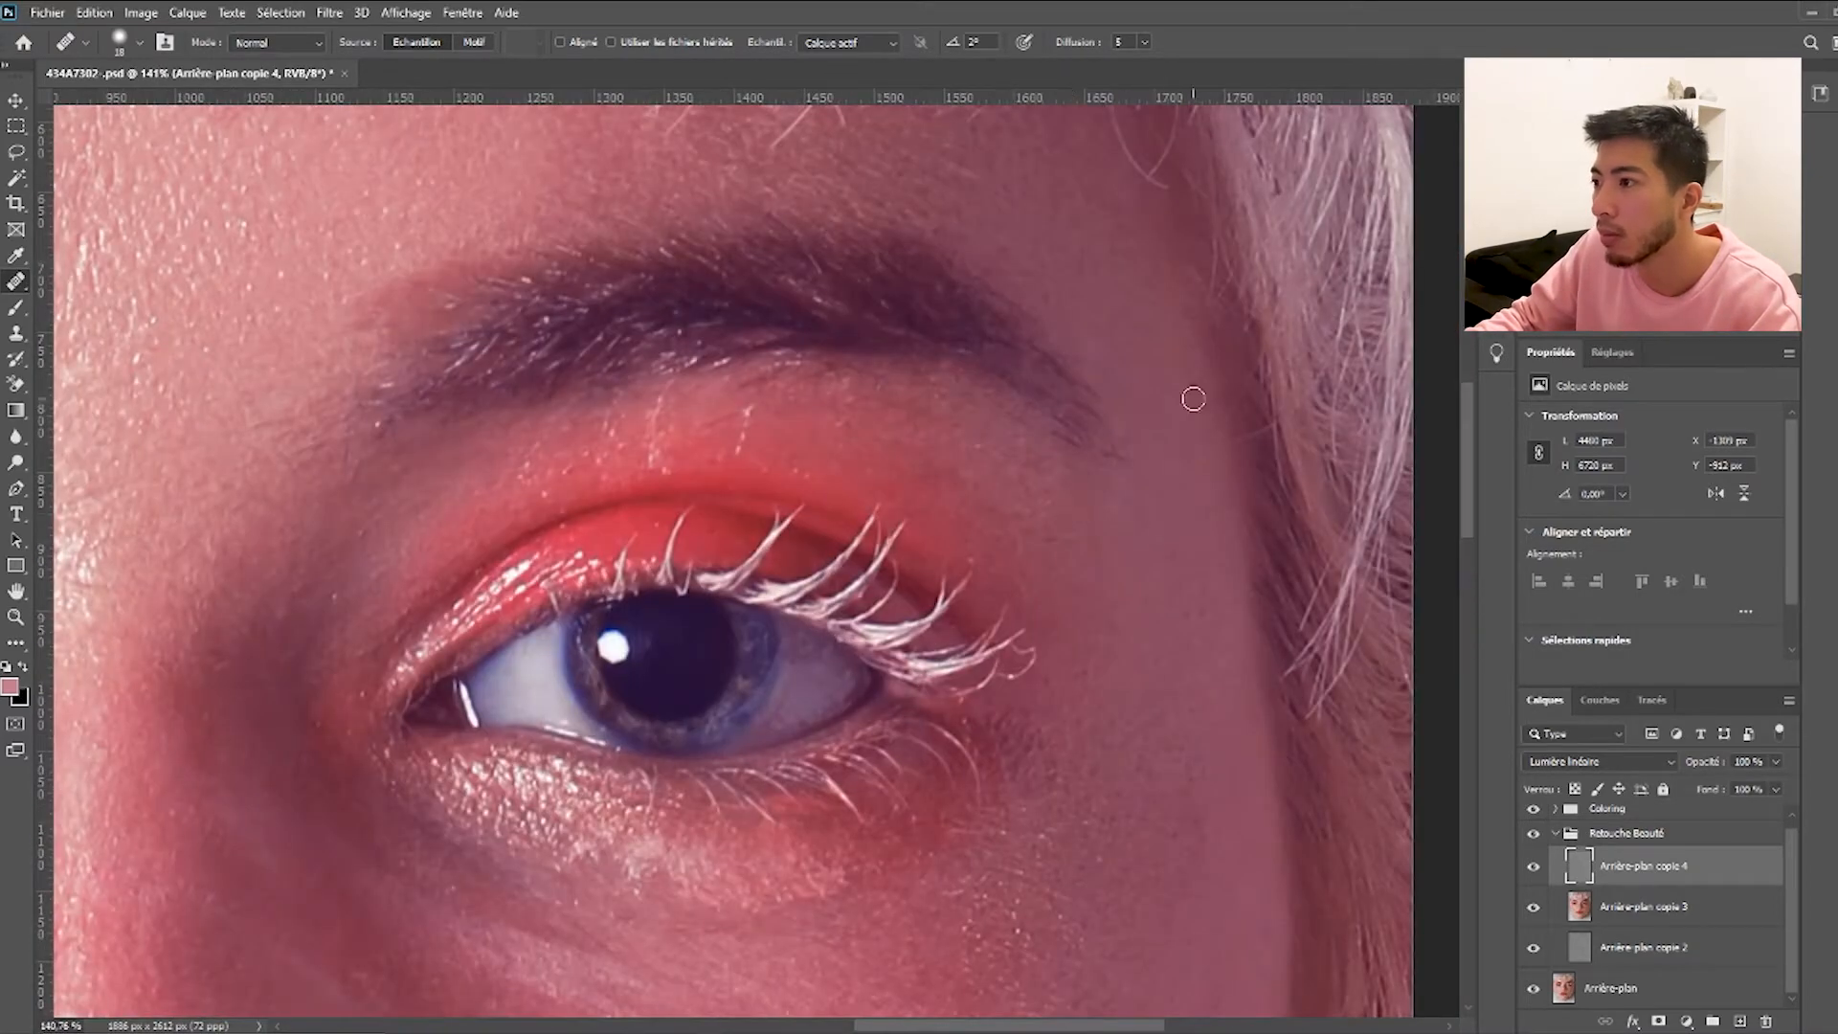
scroll(1148, 607, down, 7)
scroll(705, 591, down, 6)
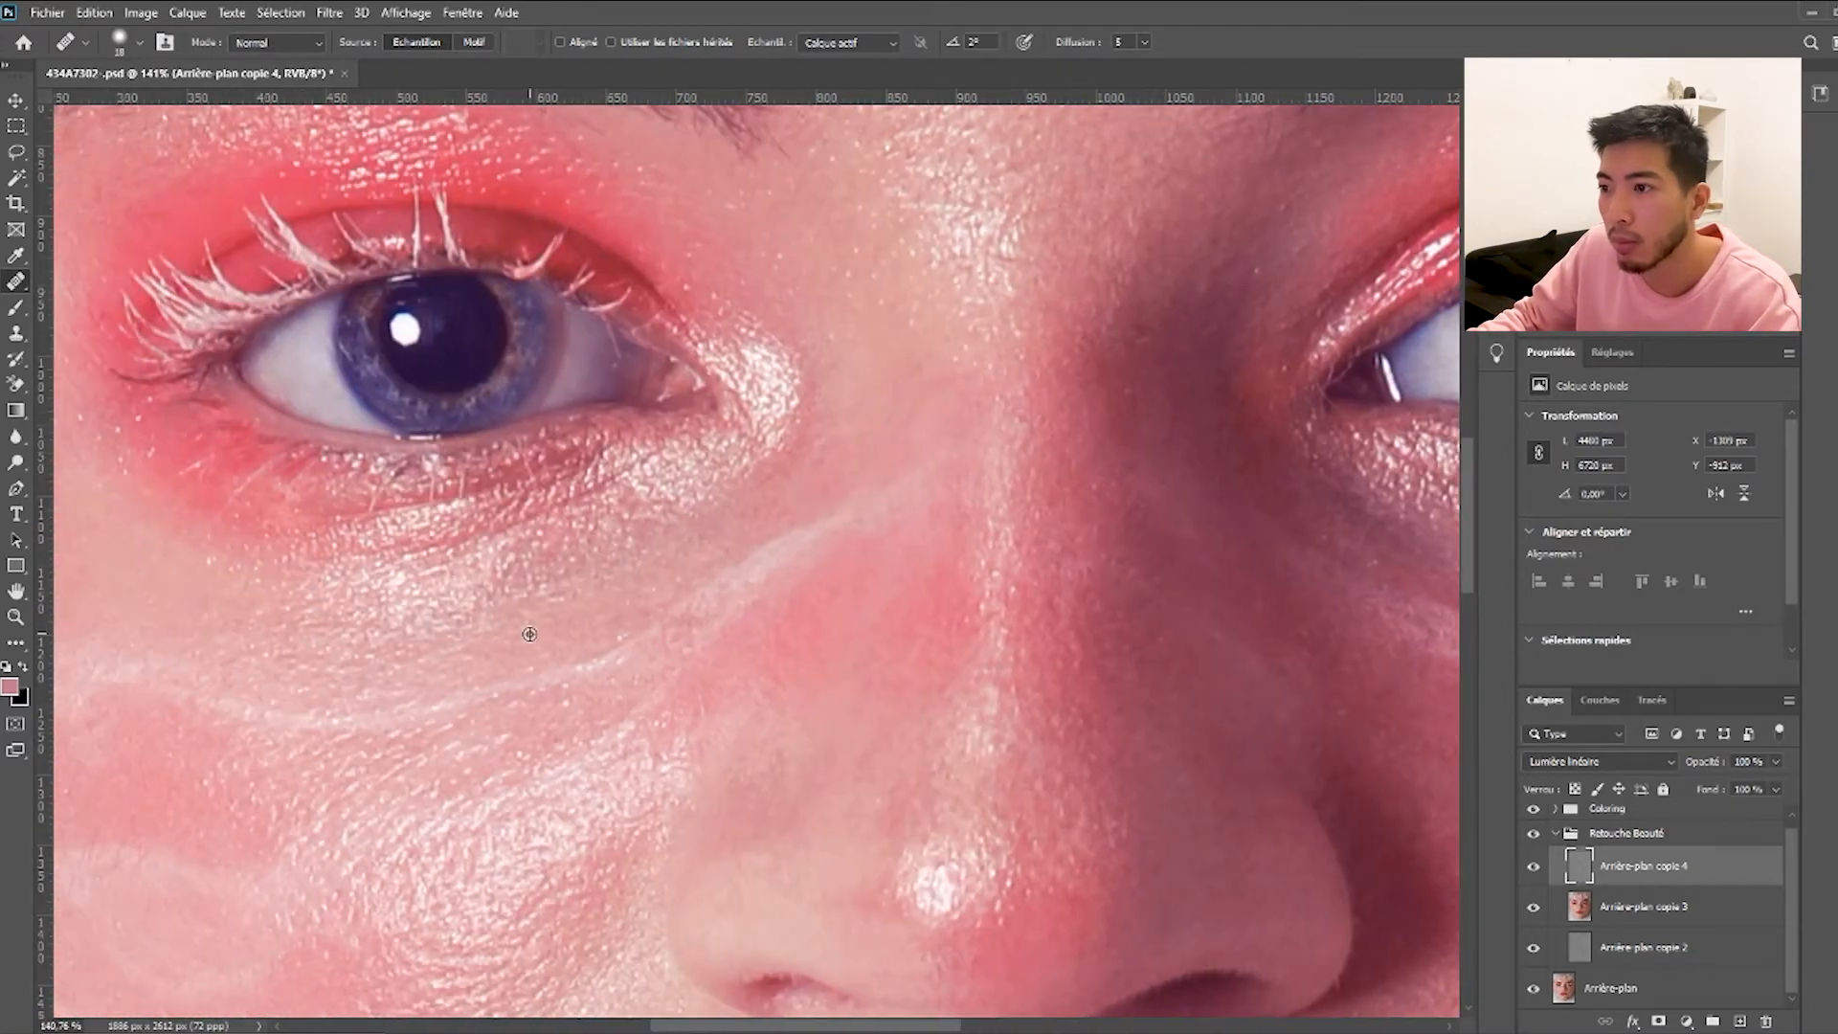
scroll(951, 712, up, 7)
scroll(950, 712, up, 15)
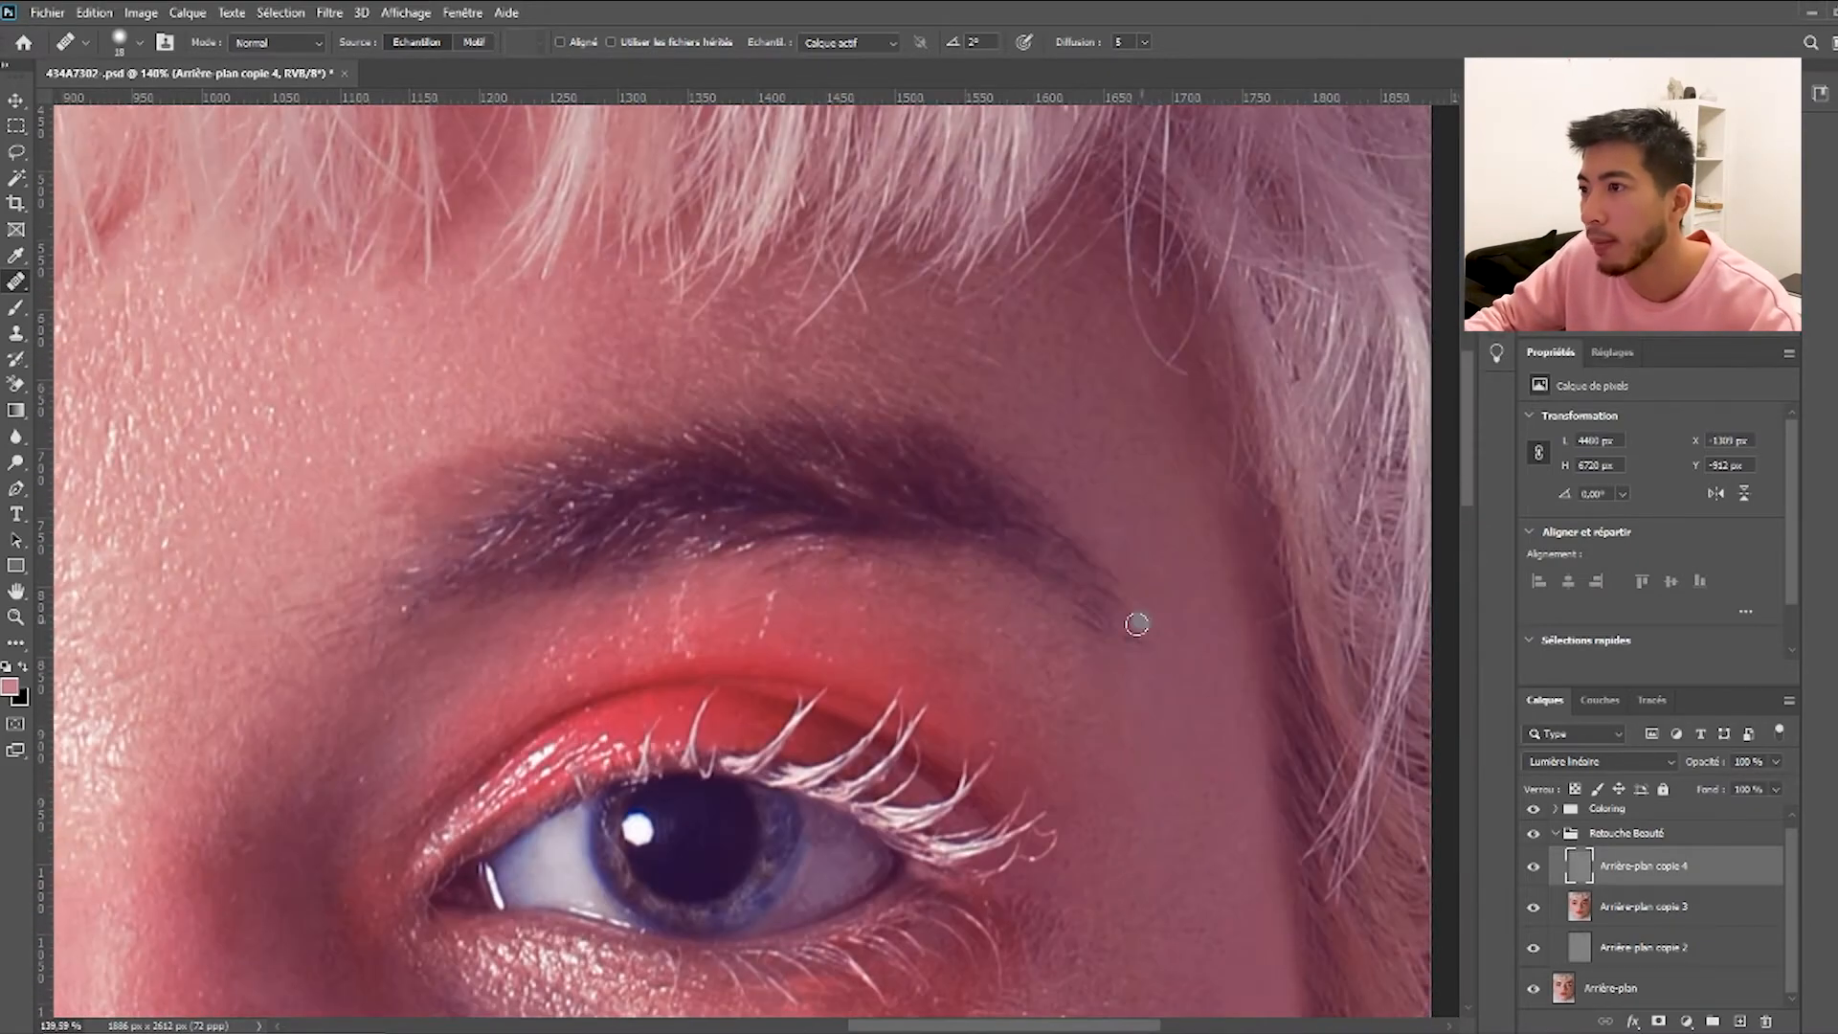
scroll(1164, 651, left, 10)
scroll(1168, 691, down, 12)
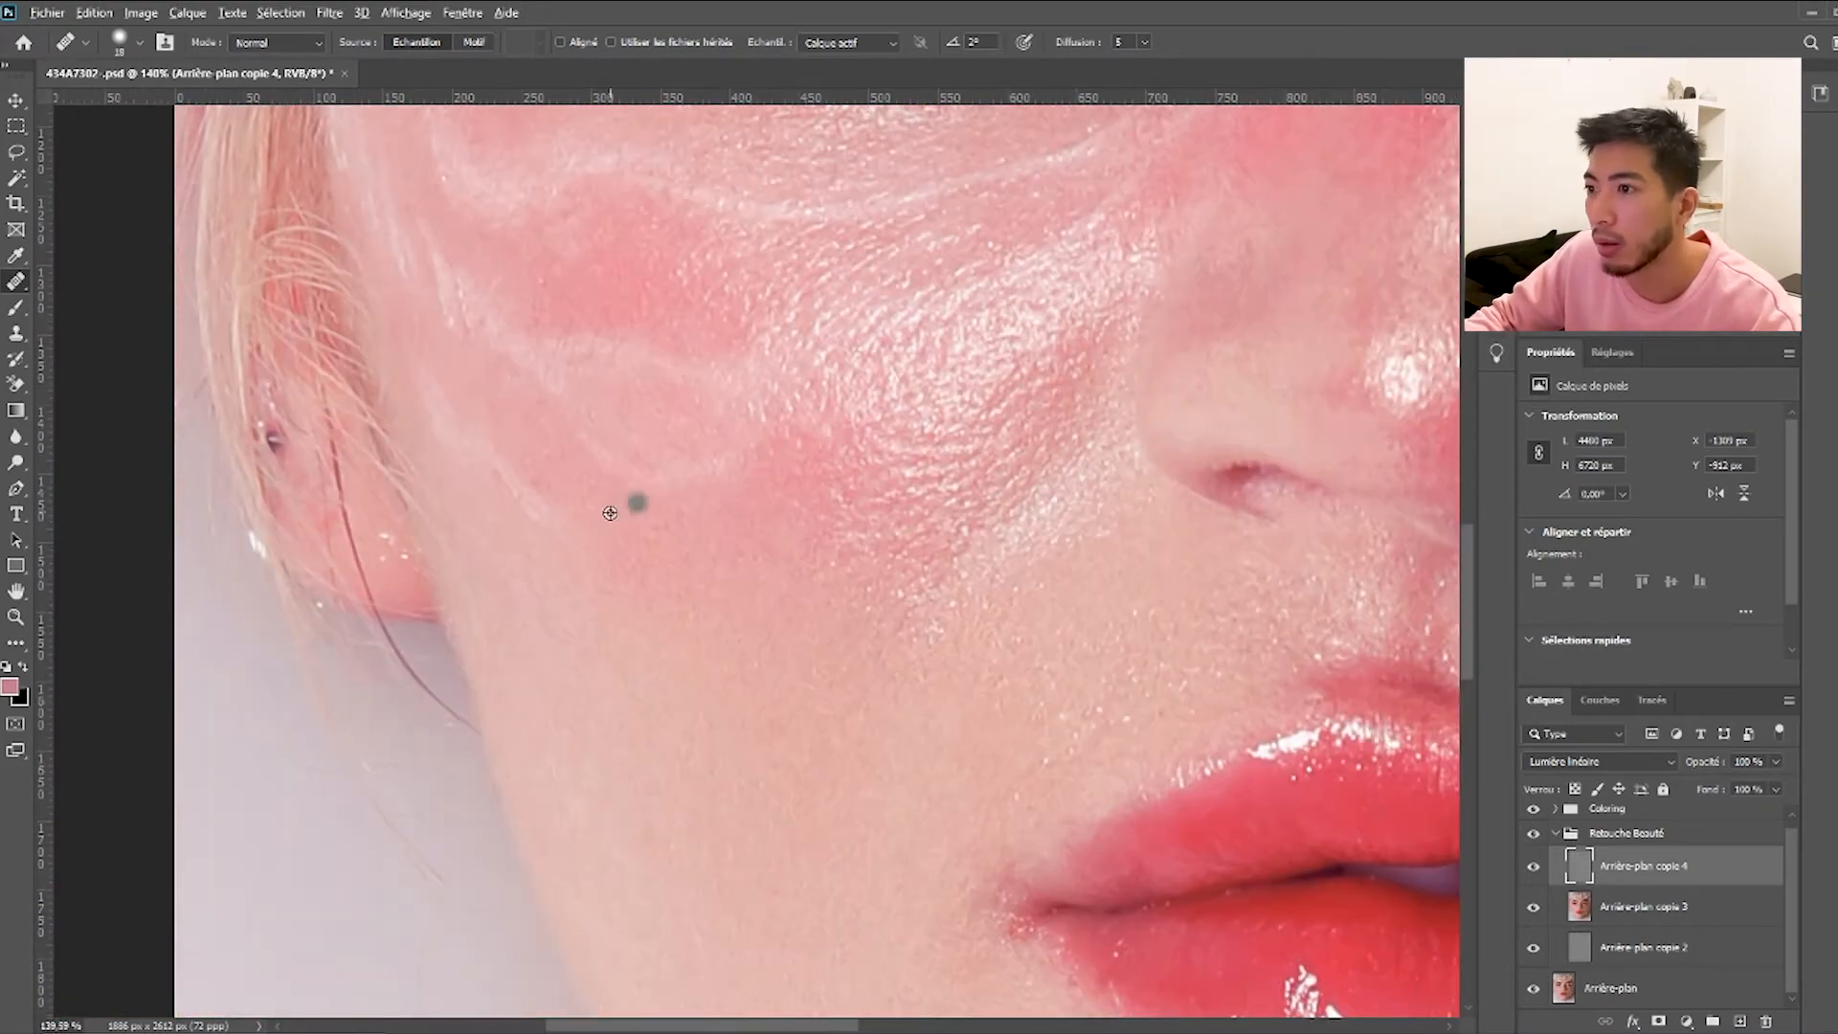
scroll(711, 402, down, 12)
scroll(711, 402, right, 6)
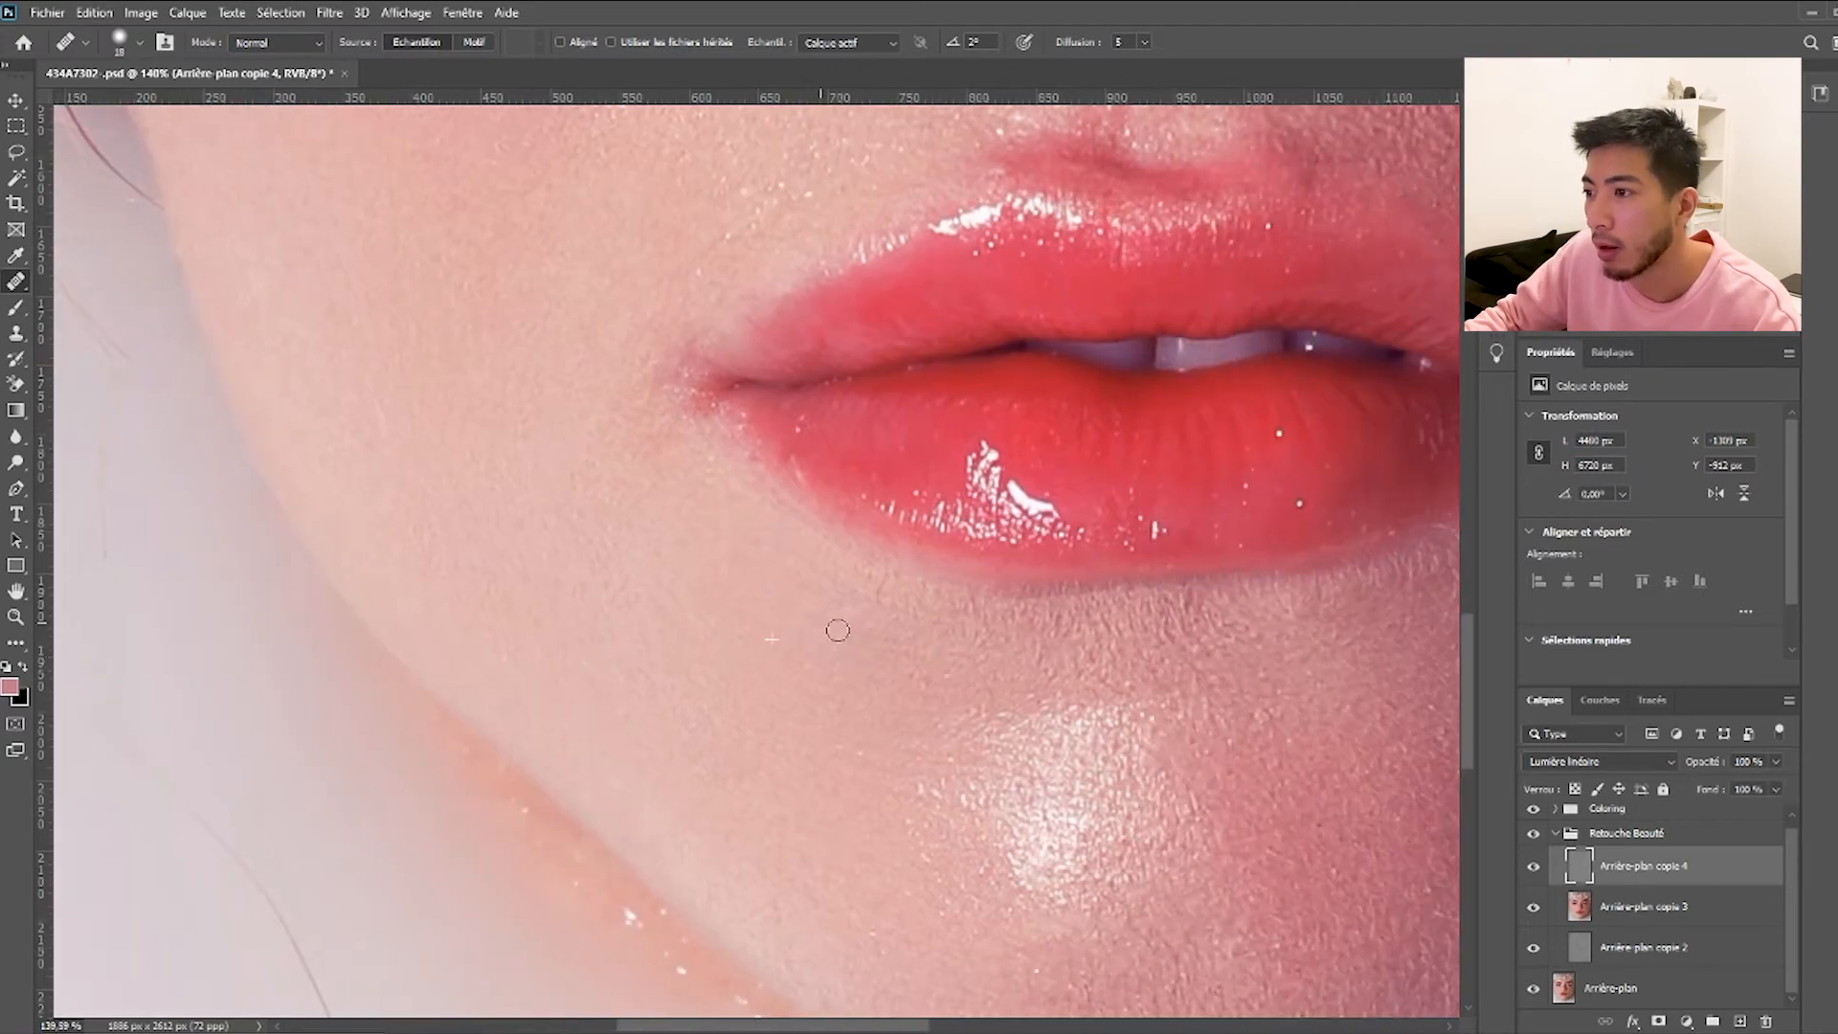
Heal the marks below the lit corner of the mouth and along the lower lit edge of the chin.
click(829, 636)
scroll(825, 631, down, 1)
alt+click(790, 576)
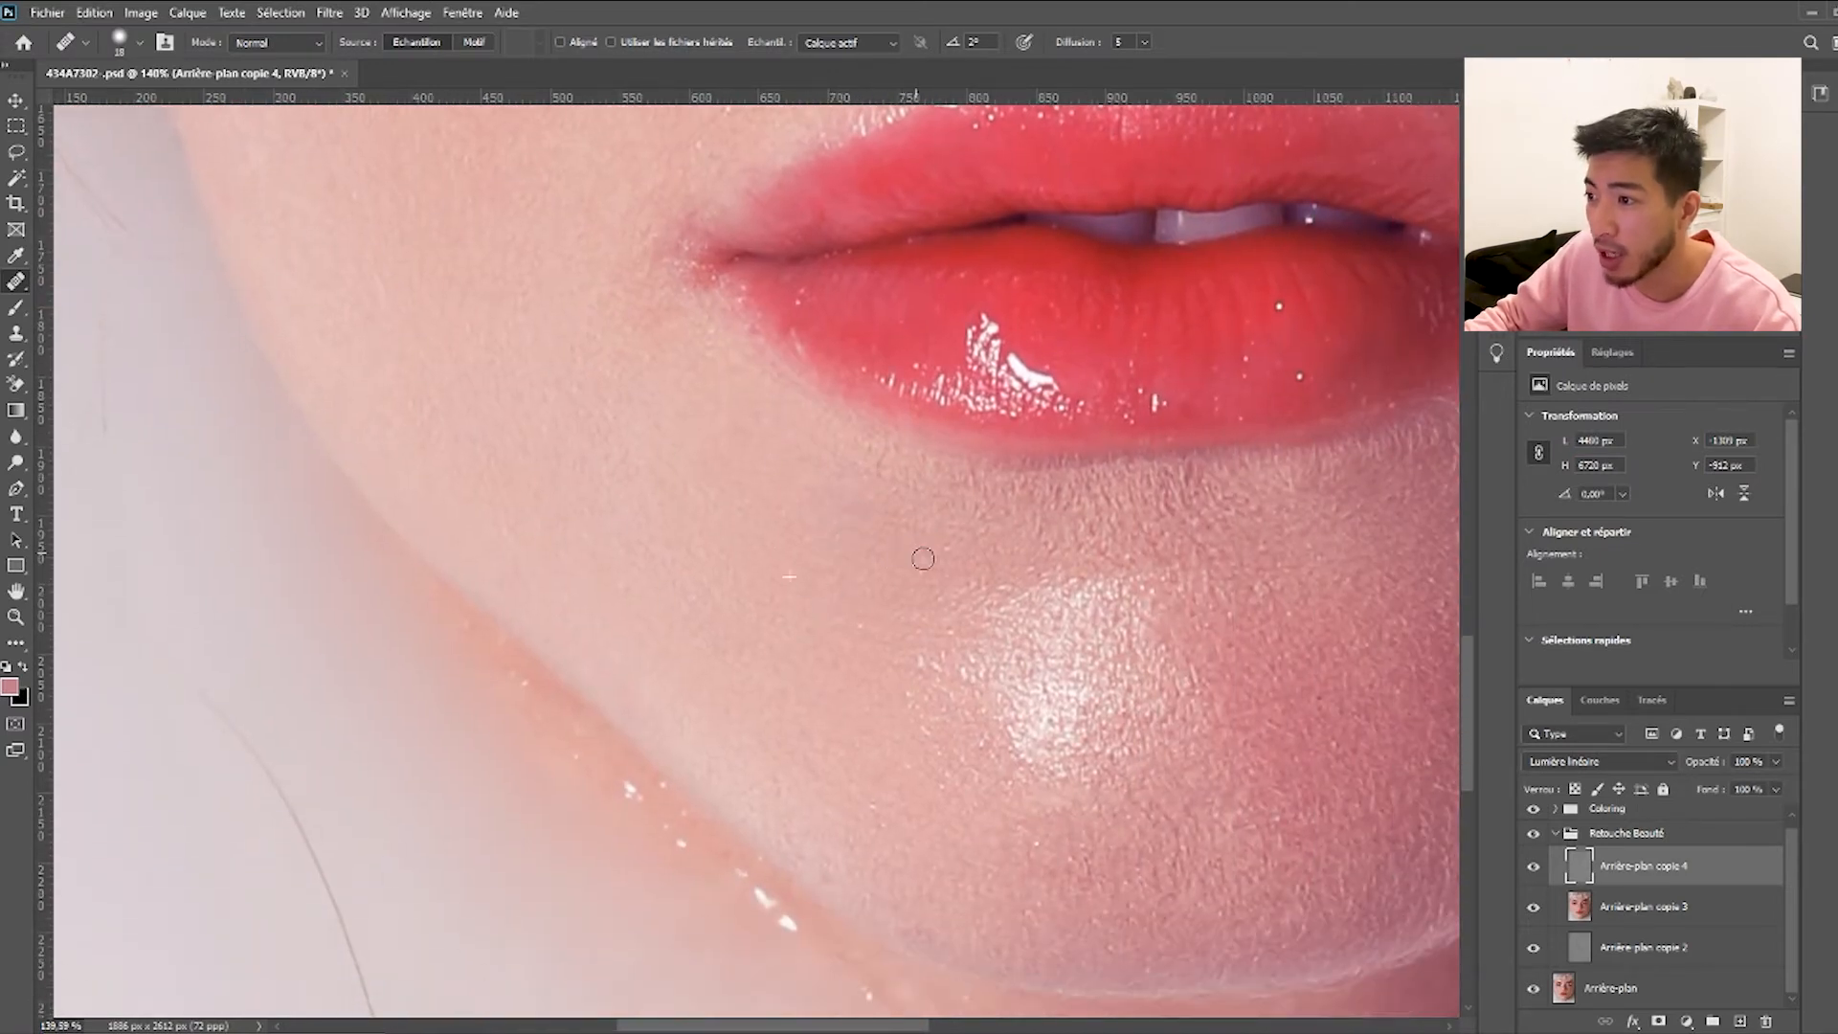
scroll(1209, 597, down, 2)
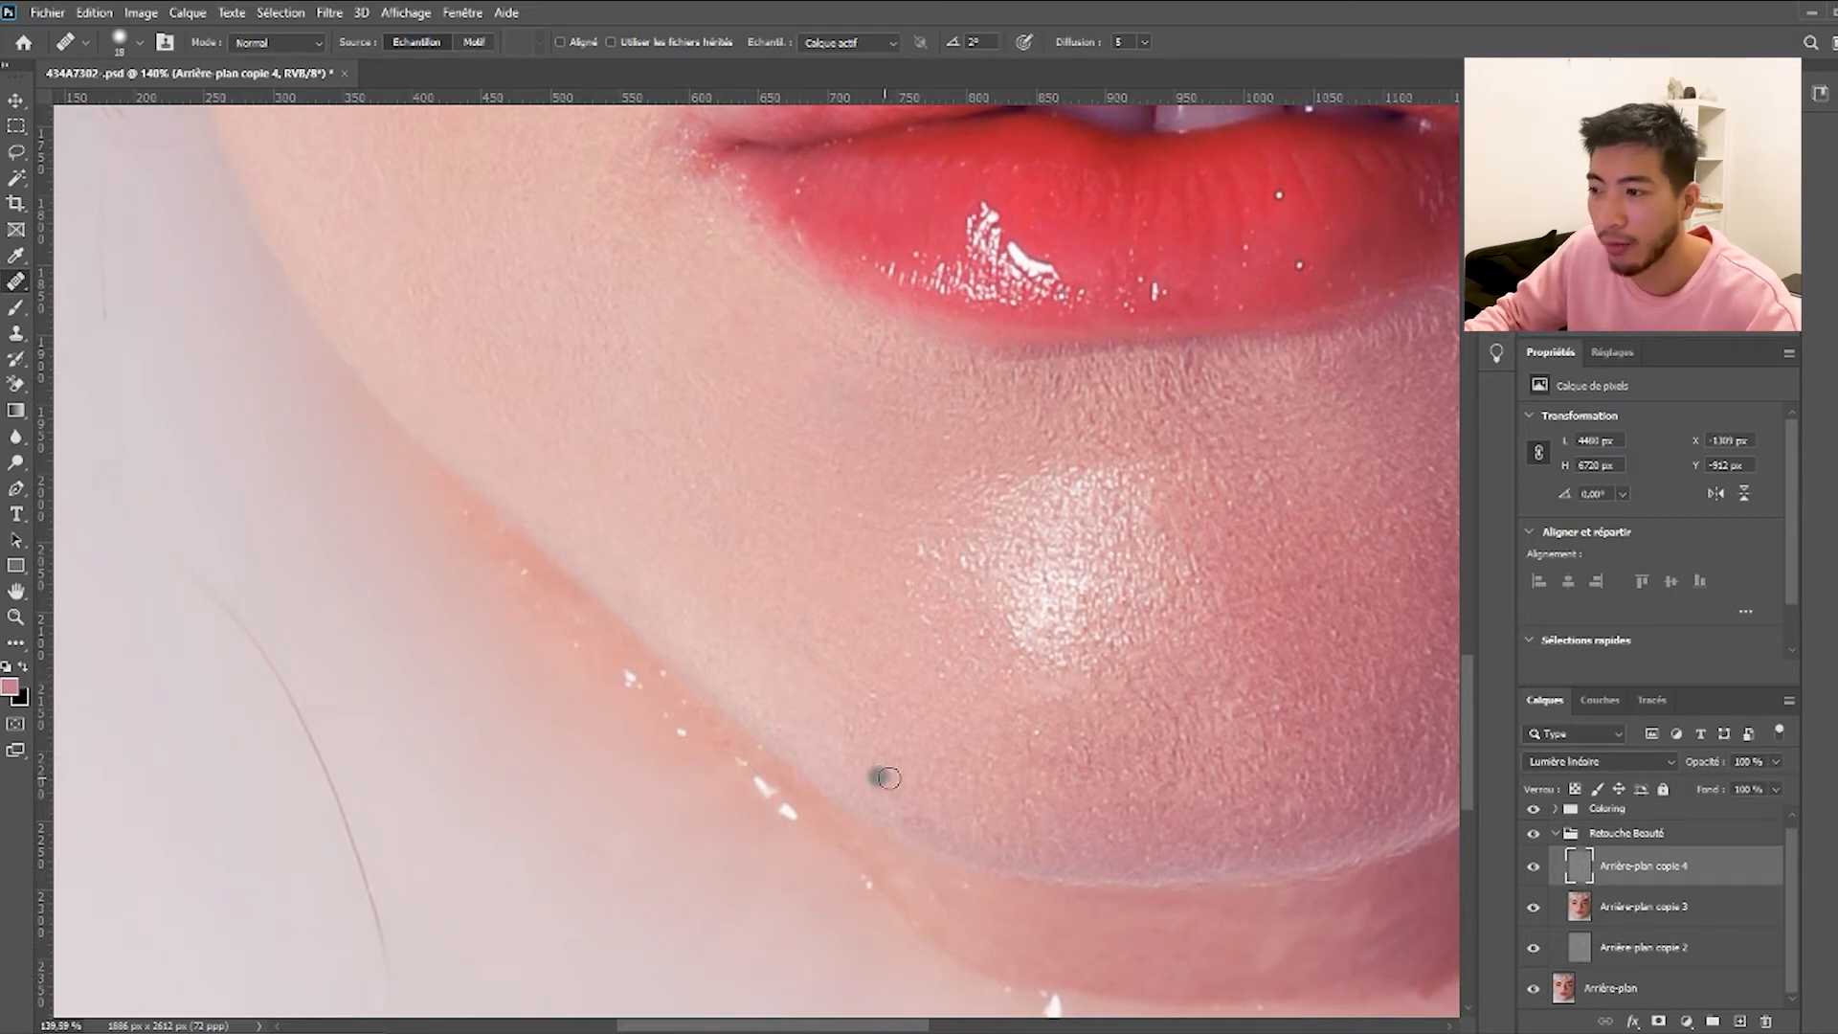
alt+click(876, 746)
drag(881, 785, 922, 820)
alt+click(899, 763)
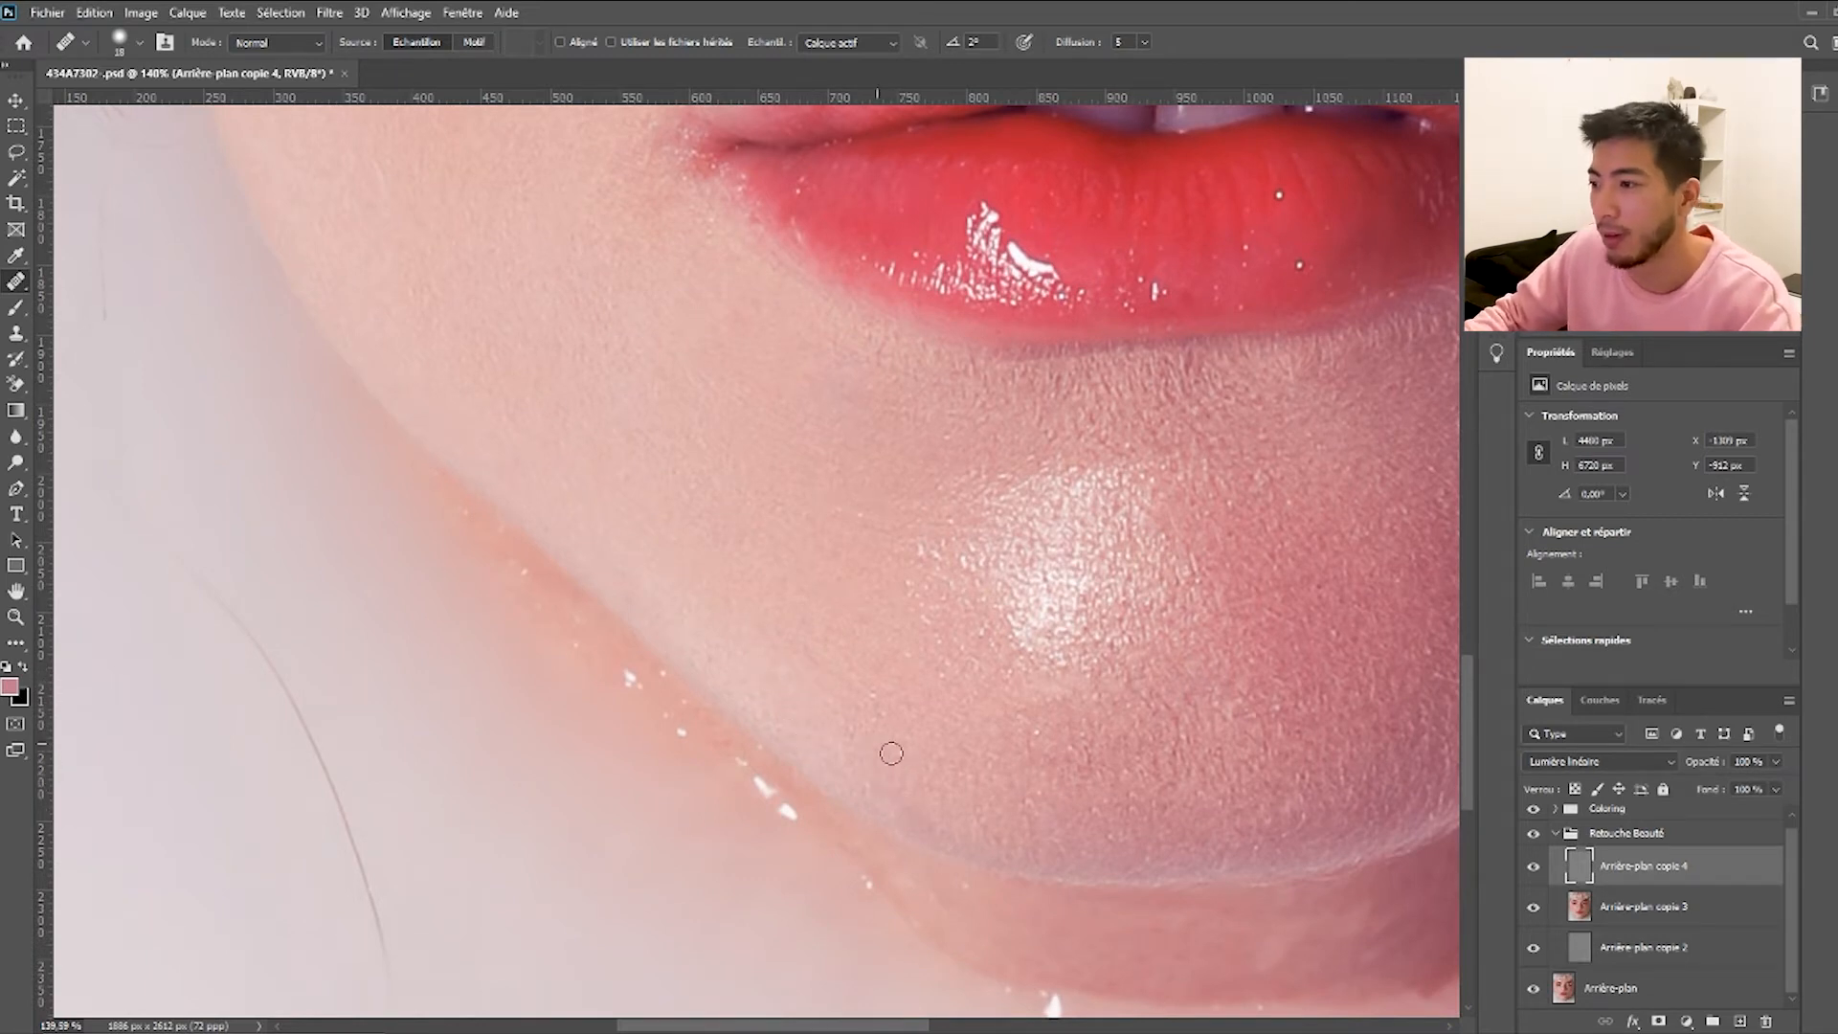
Sample clean texture and heal the uneven spots across the lower chin beneath the highlight.
scroll(948, 742, right, 2)
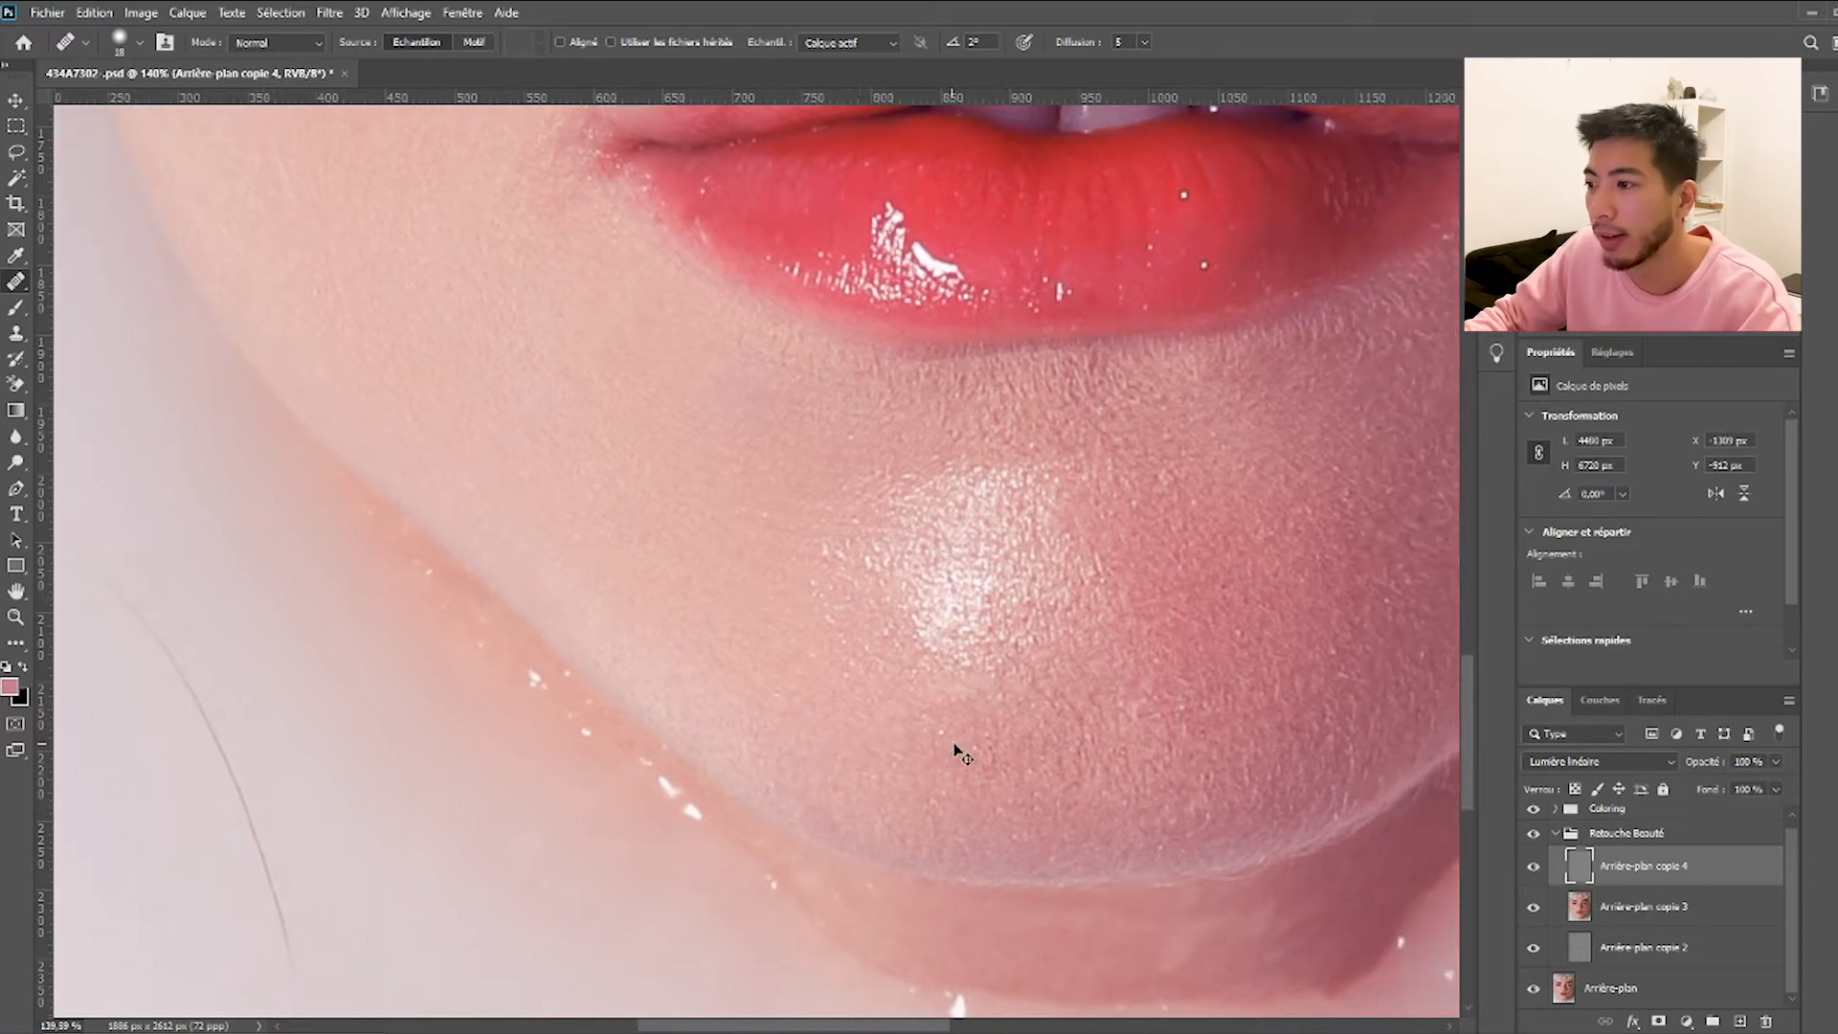
scroll(948, 749, right, 3)
alt+click(747, 763)
mouse_move(814, 762)
mouse_down()
mouse_move(792, 767)
mouse_move(811, 785)
mouse_up()
click(904, 765)
mouse_move(941, 771)
mouse_down()
mouse_move(923, 774)
mouse_move(925, 734)
mouse_up()
alt+click(892, 754)
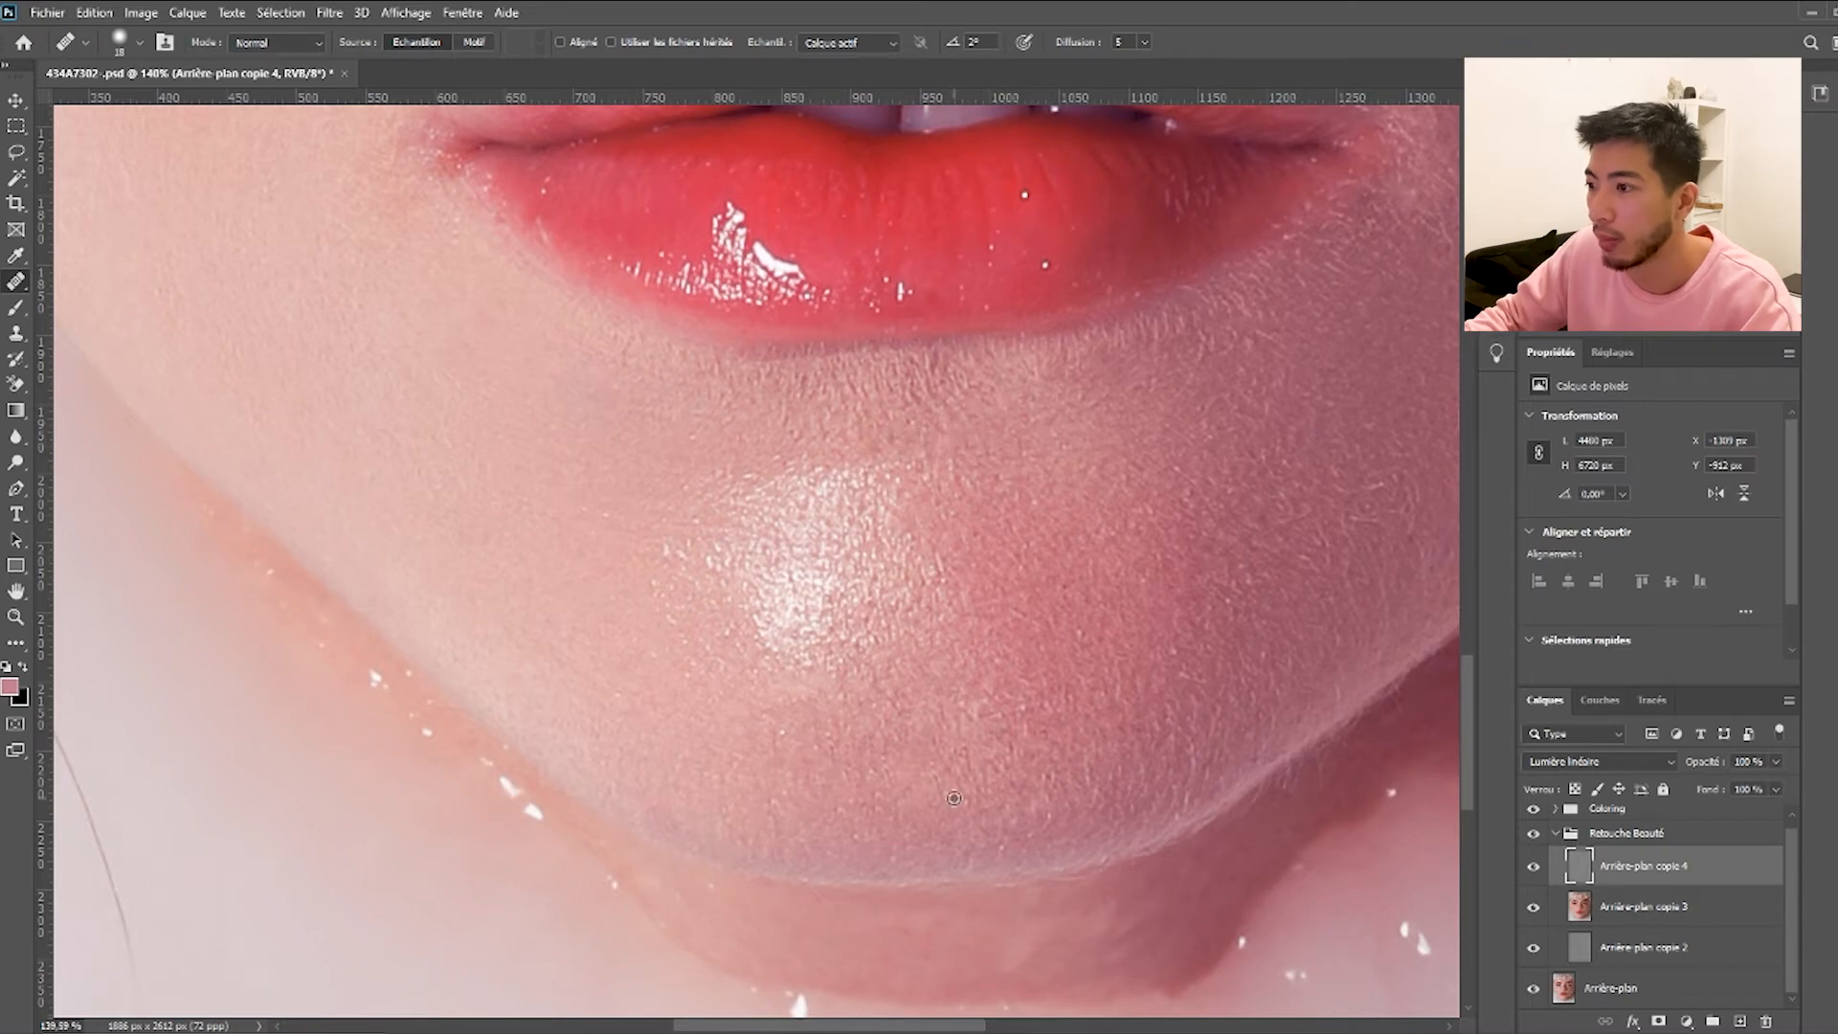
Move the layer Arrière-plan copie 2 above Arrière-plan copie 3 and hide Arrière-plan copie 4 to compare the textures.
scroll(1122, 663, down, 13)
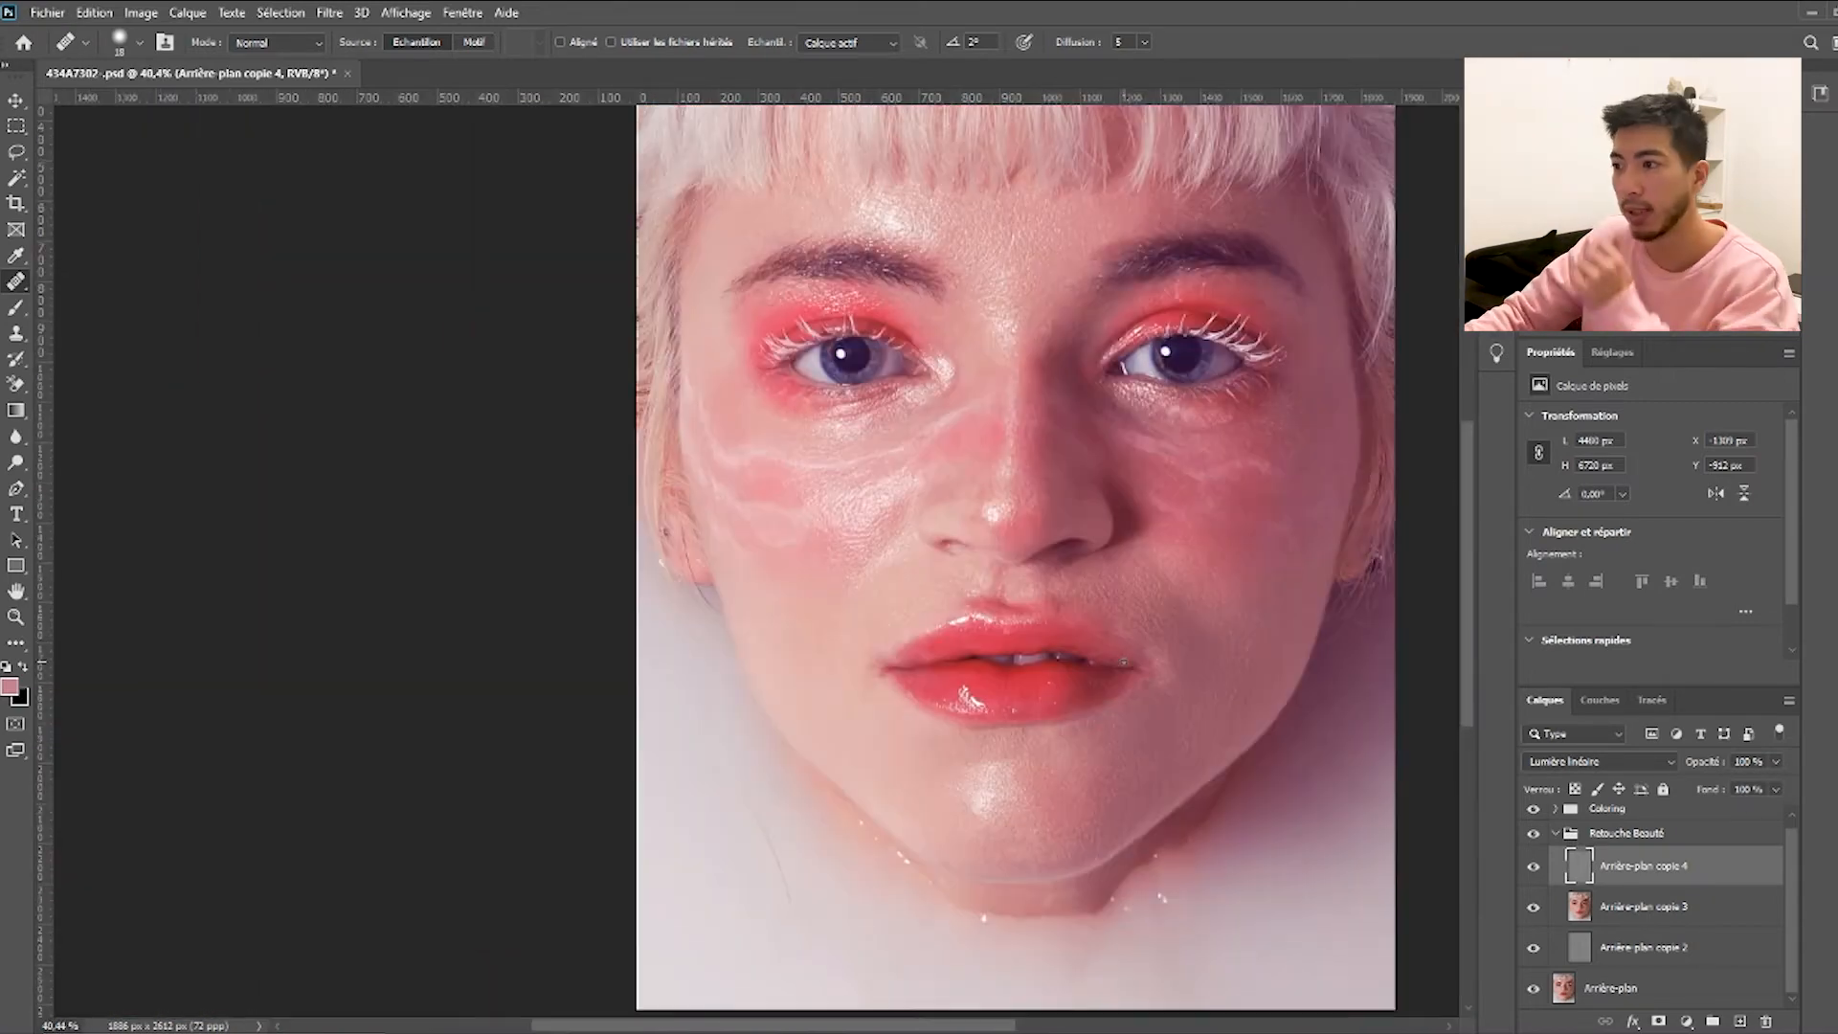
scroll(1122, 662, up, 1)
drag(1625, 907, 1630, 900)
click(1532, 865)
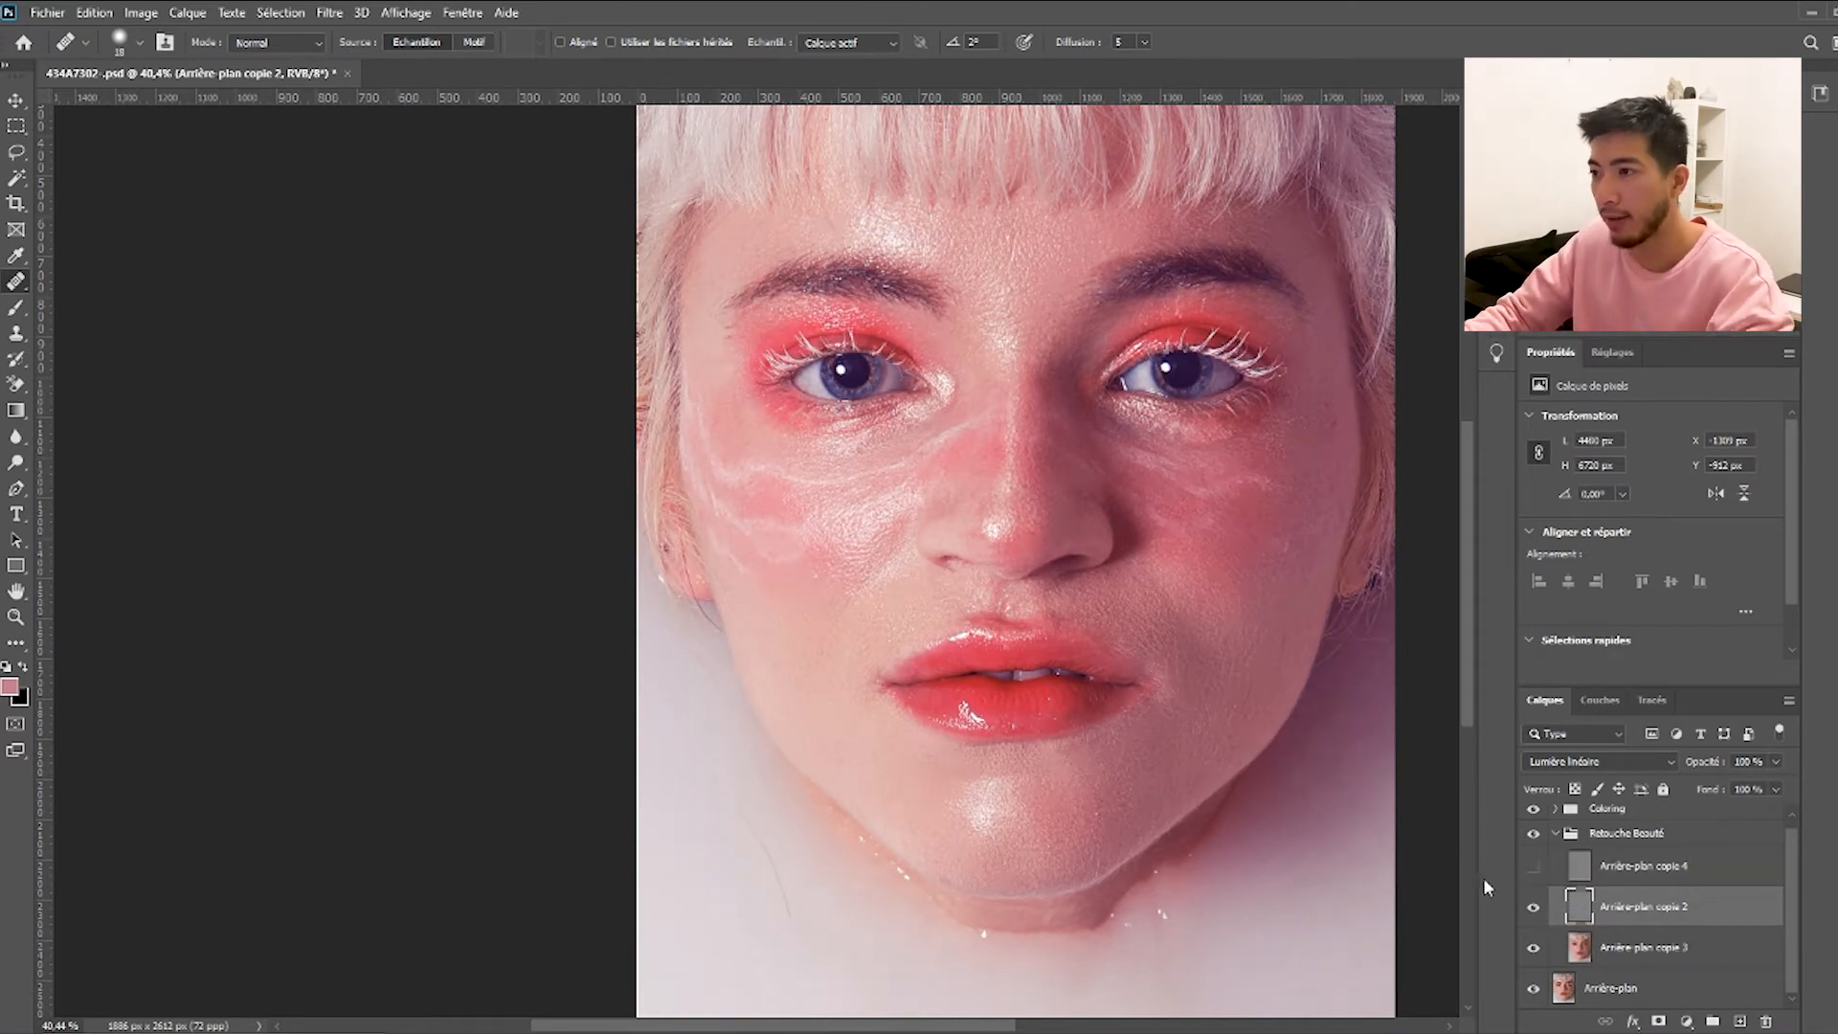
scroll(1033, 558, right, 3)
scroll(1033, 558, up, 1)
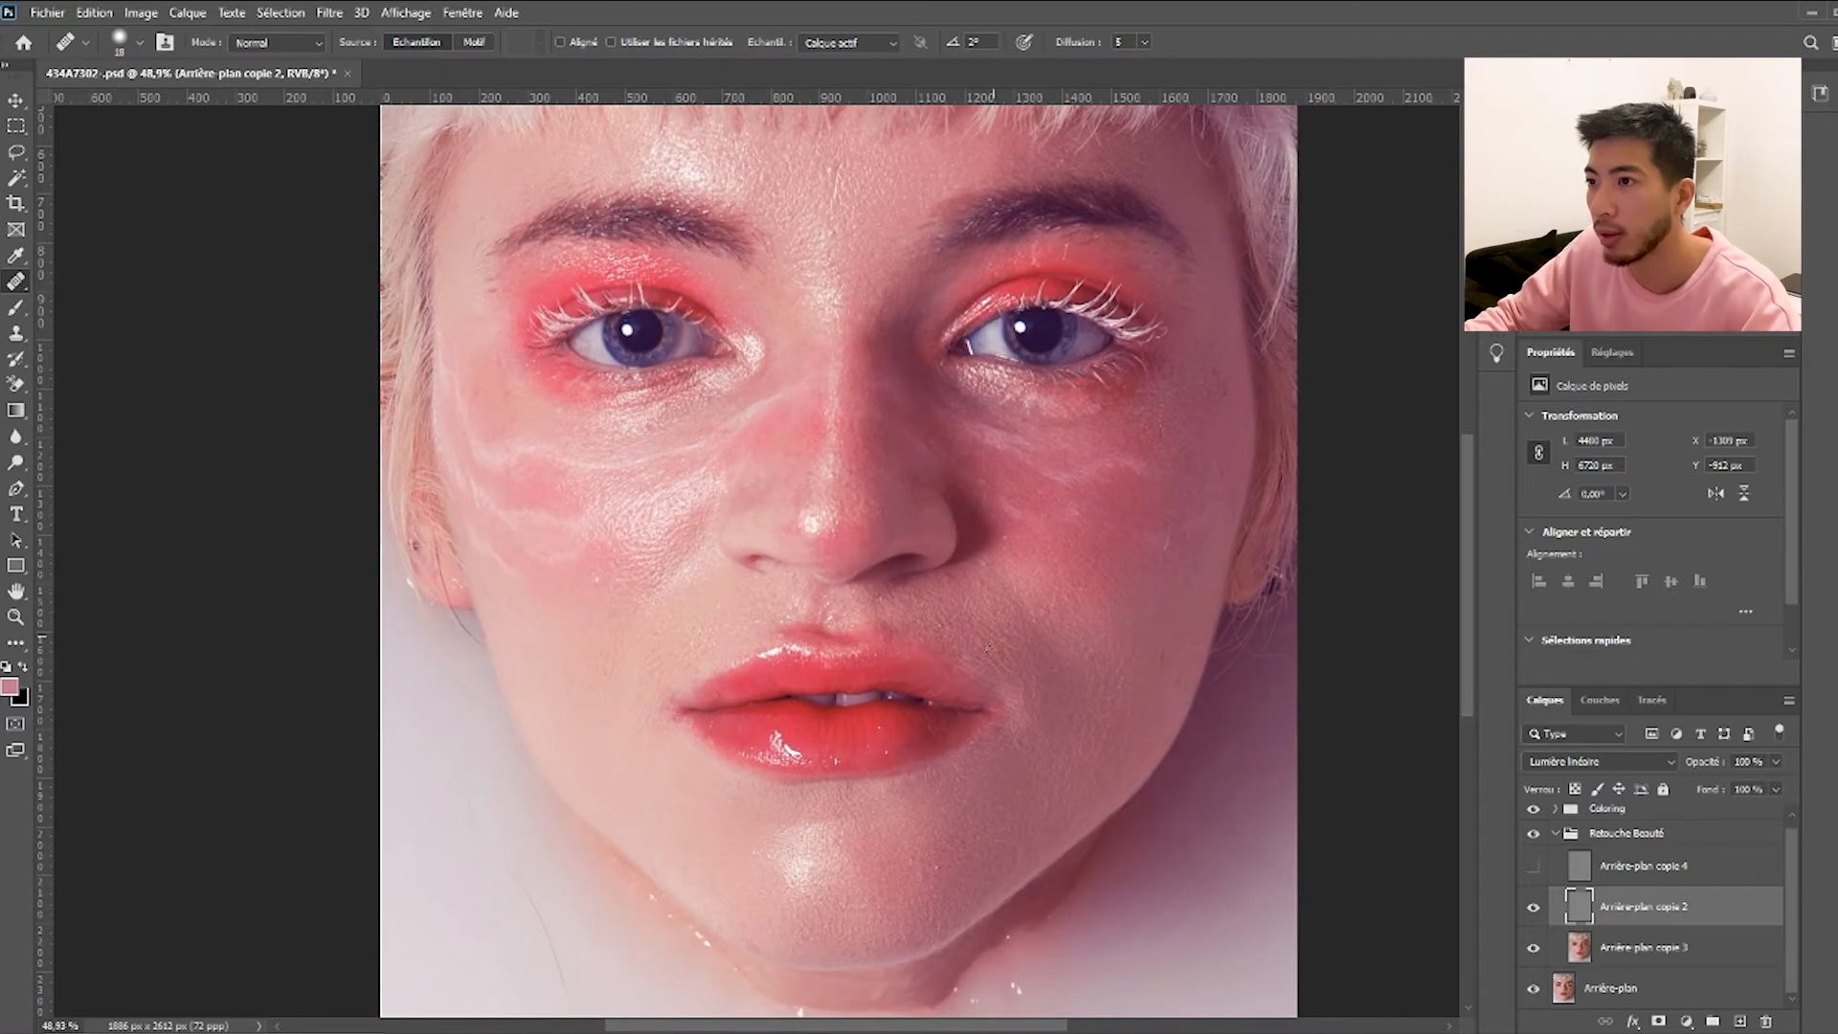
Show the layer Arrière-plan copie 4 again, then hide and delete the layer Arrière-plan copie 2.
scroll(981, 664, up, 2)
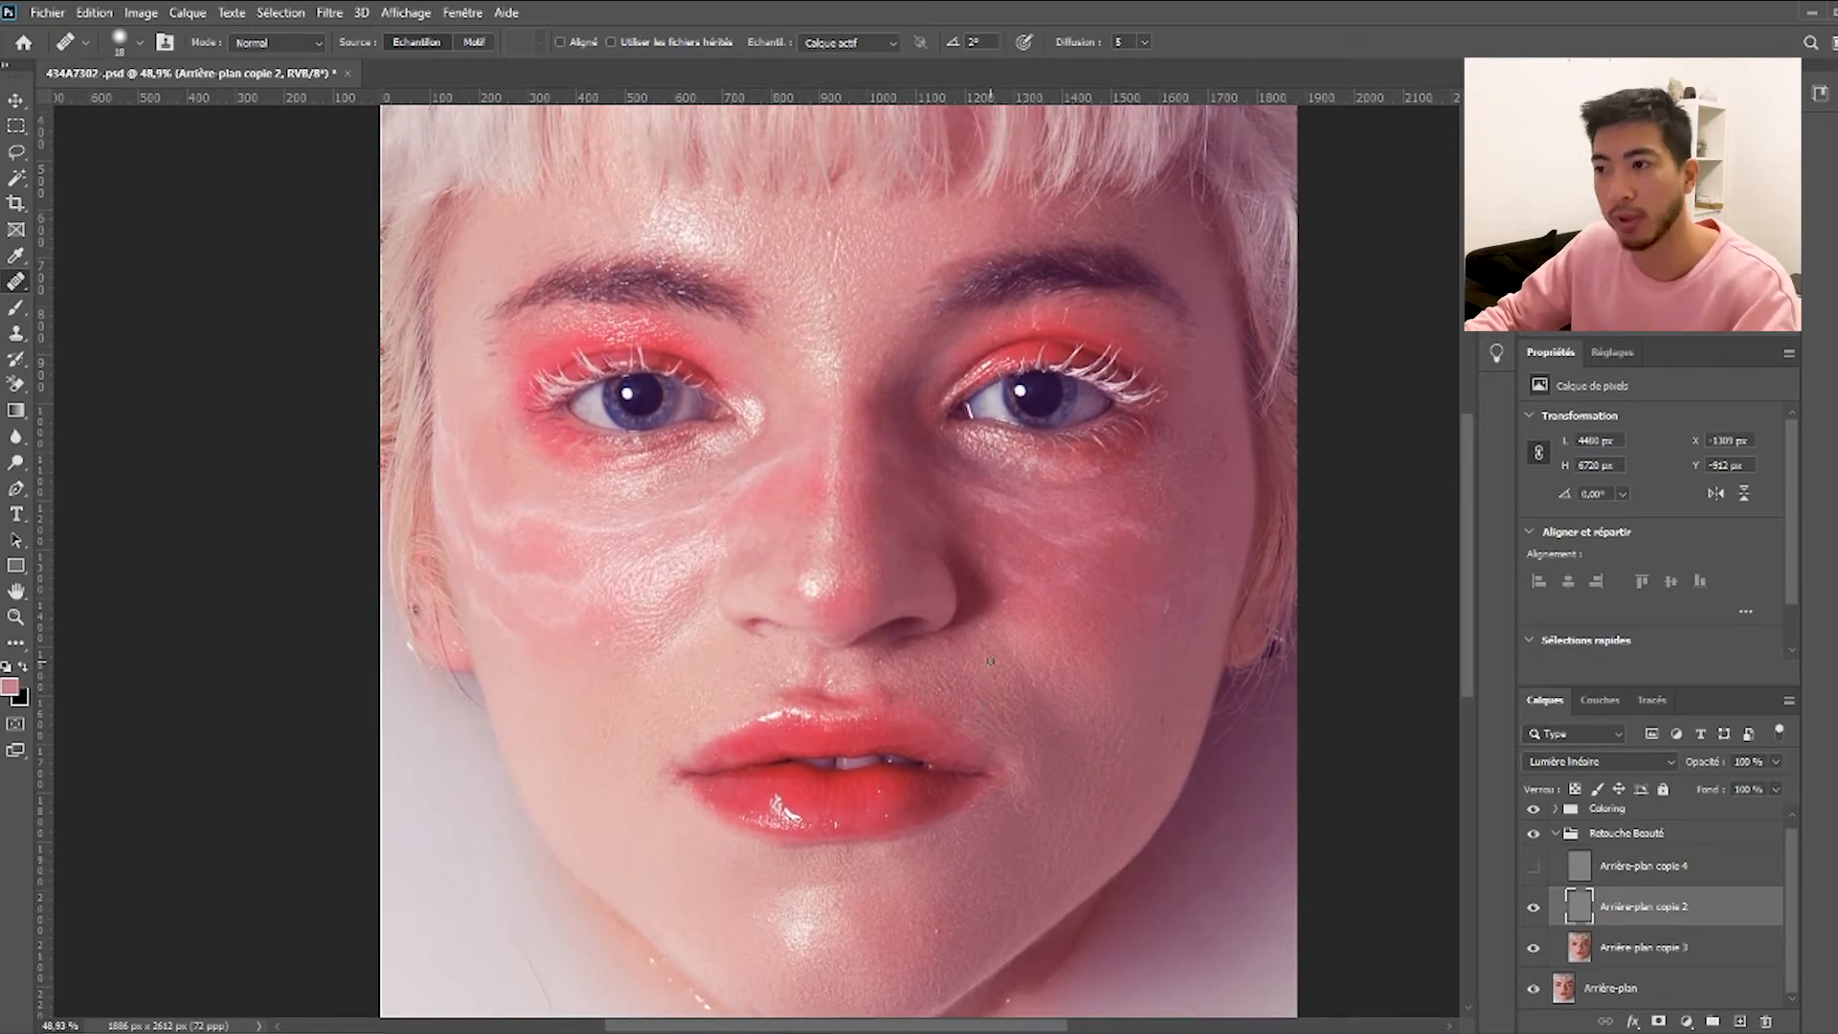
click(1532, 906)
click(1532, 866)
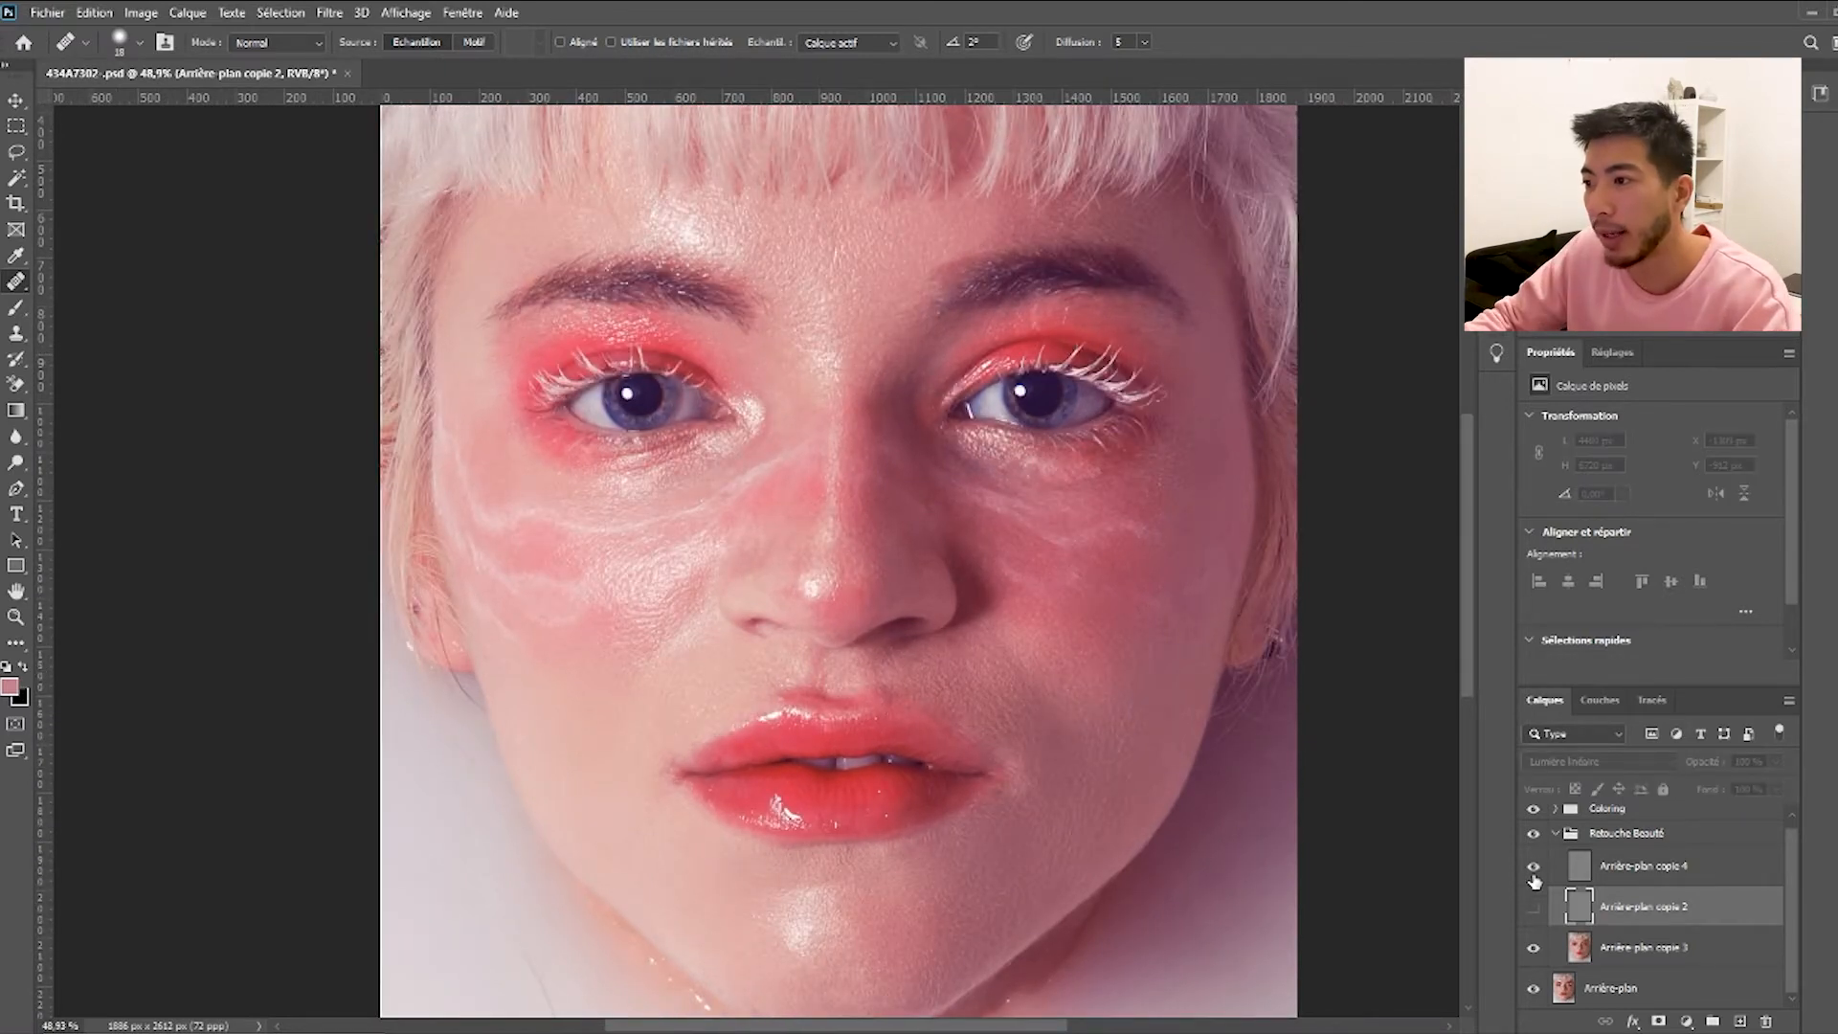
key(Delete)
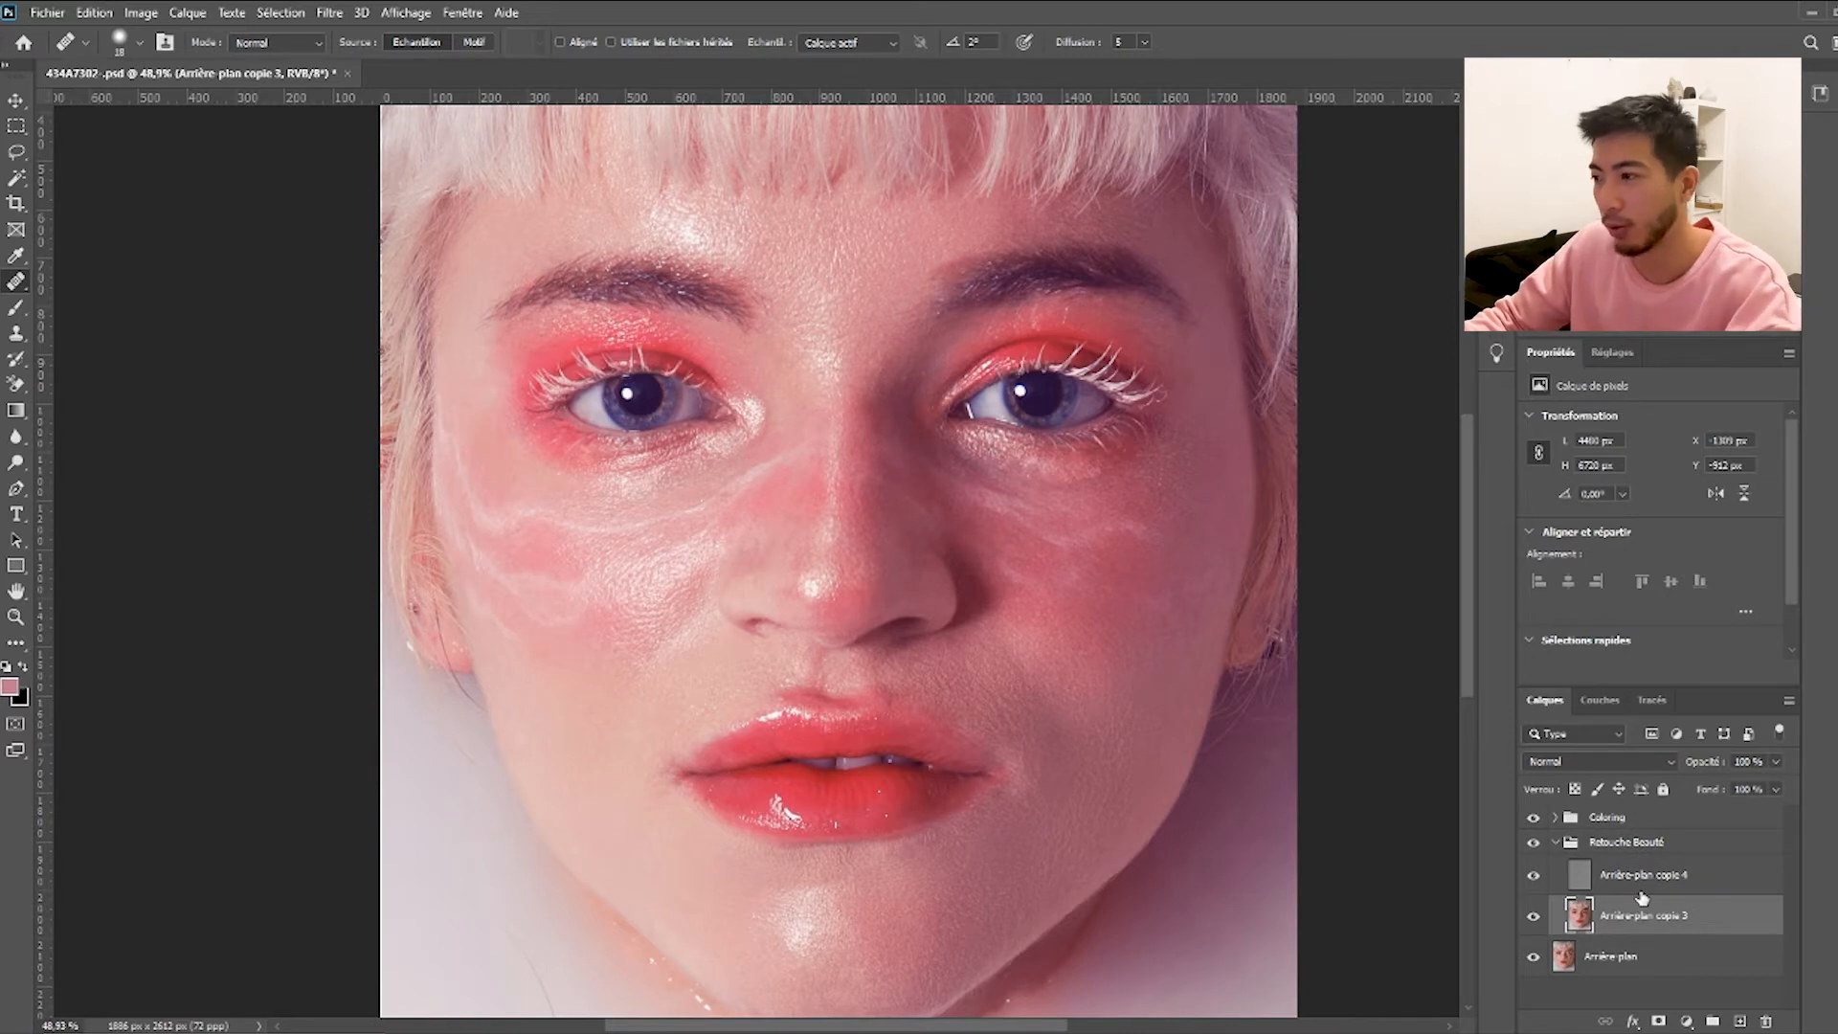
Toggle the visibility of the Retouche Beauté group to compare the portrait before and after retouching.
scroll(1633, 900, down, 2)
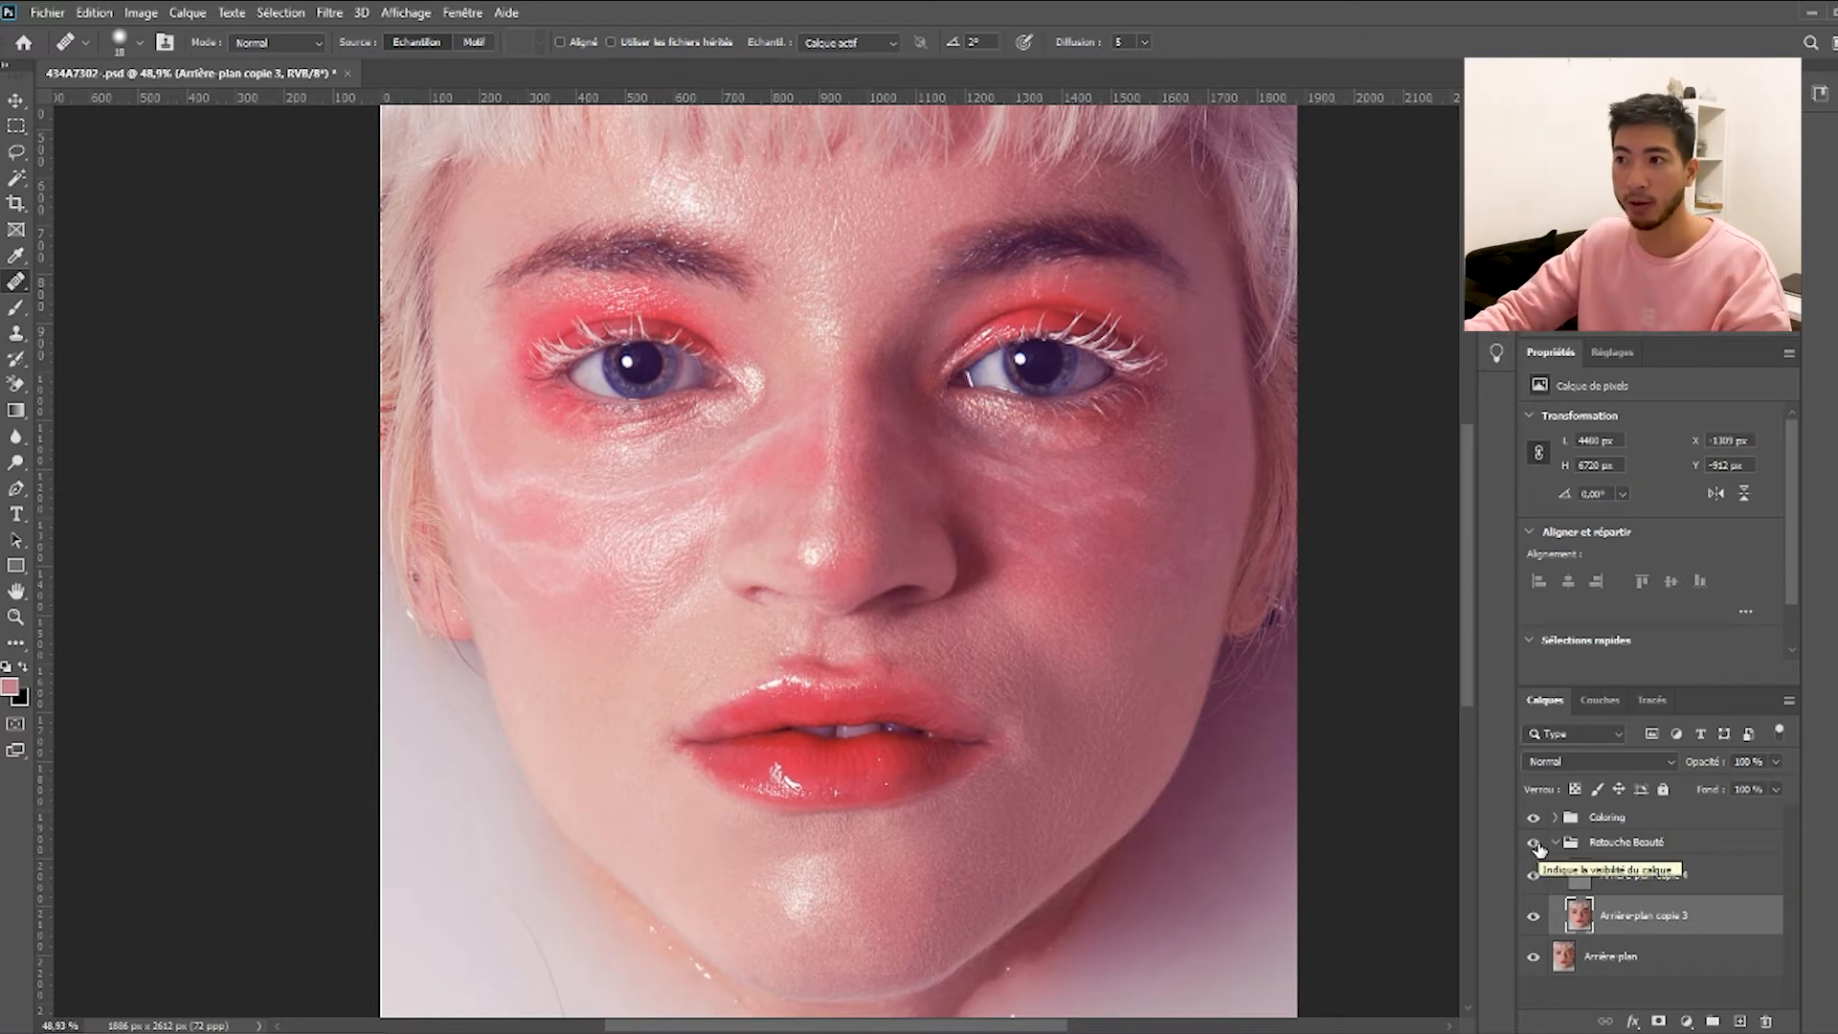
click(1535, 843)
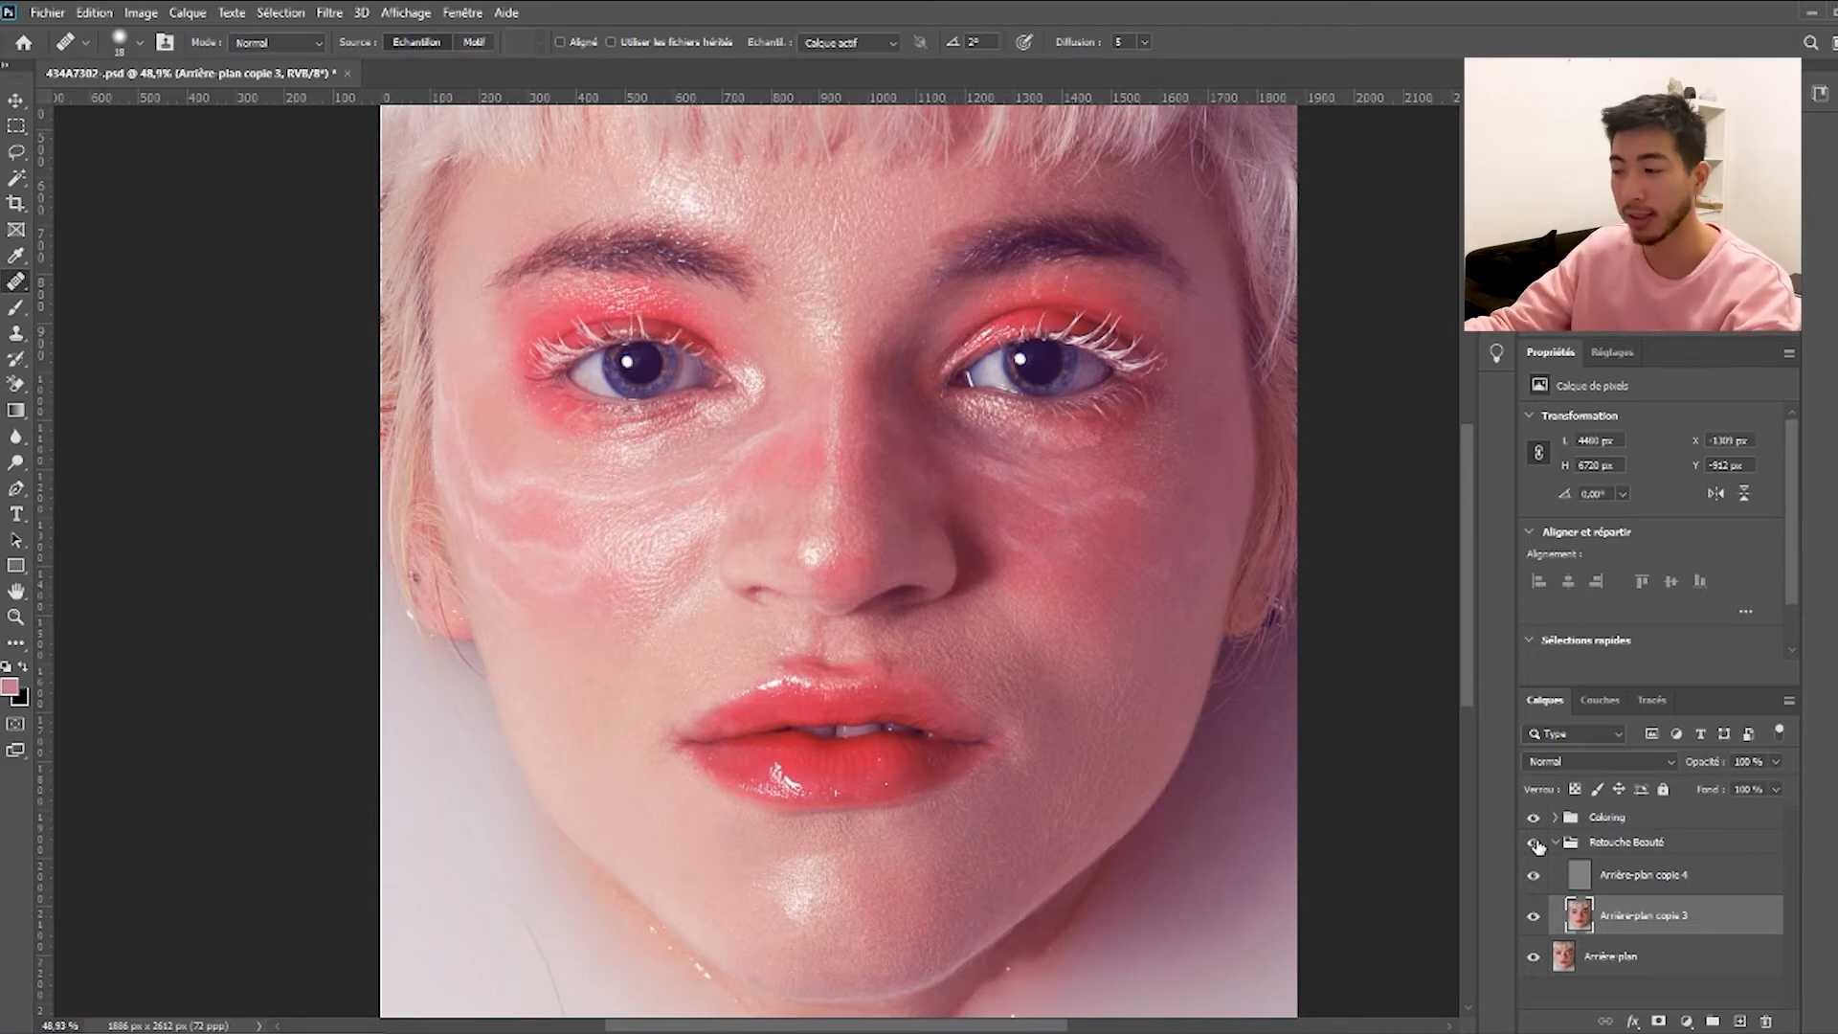
click(1534, 842)
Add a new layer above Arrière-plan copie 4 and fill it with 50% gris in Normal mode at 100% opacity.
click(1654, 875)
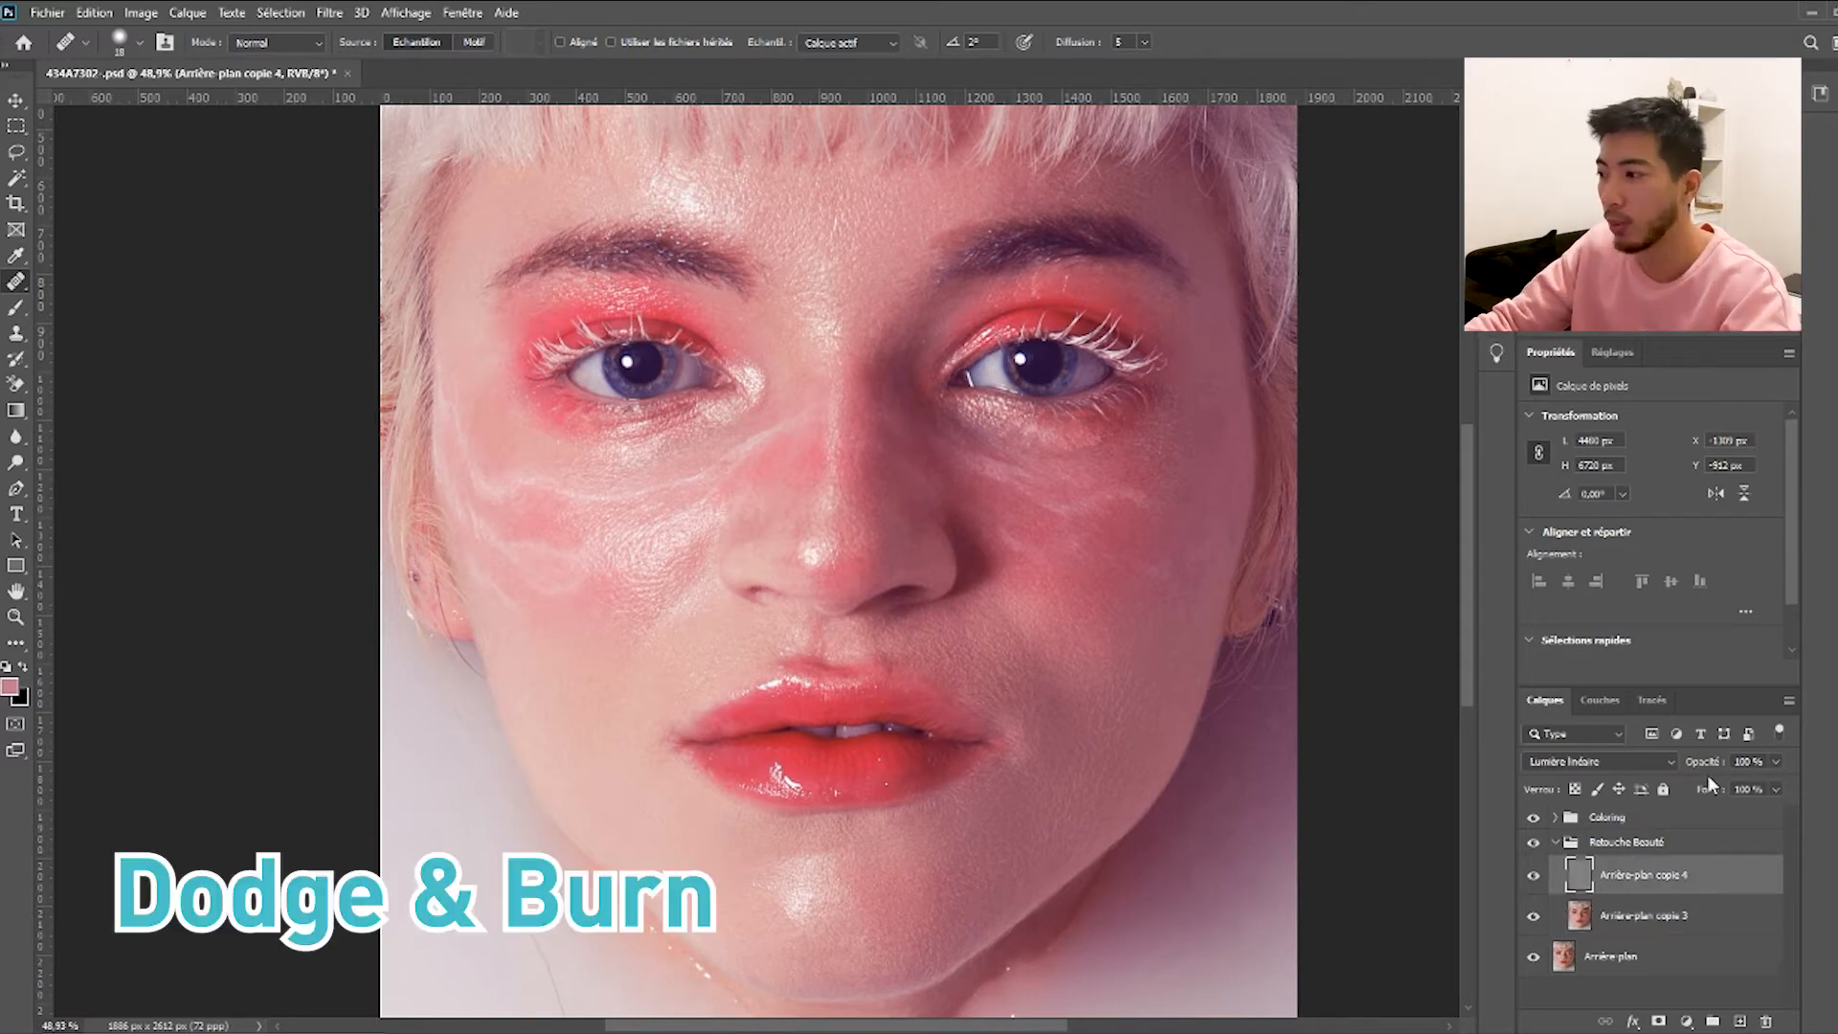
click(1788, 701)
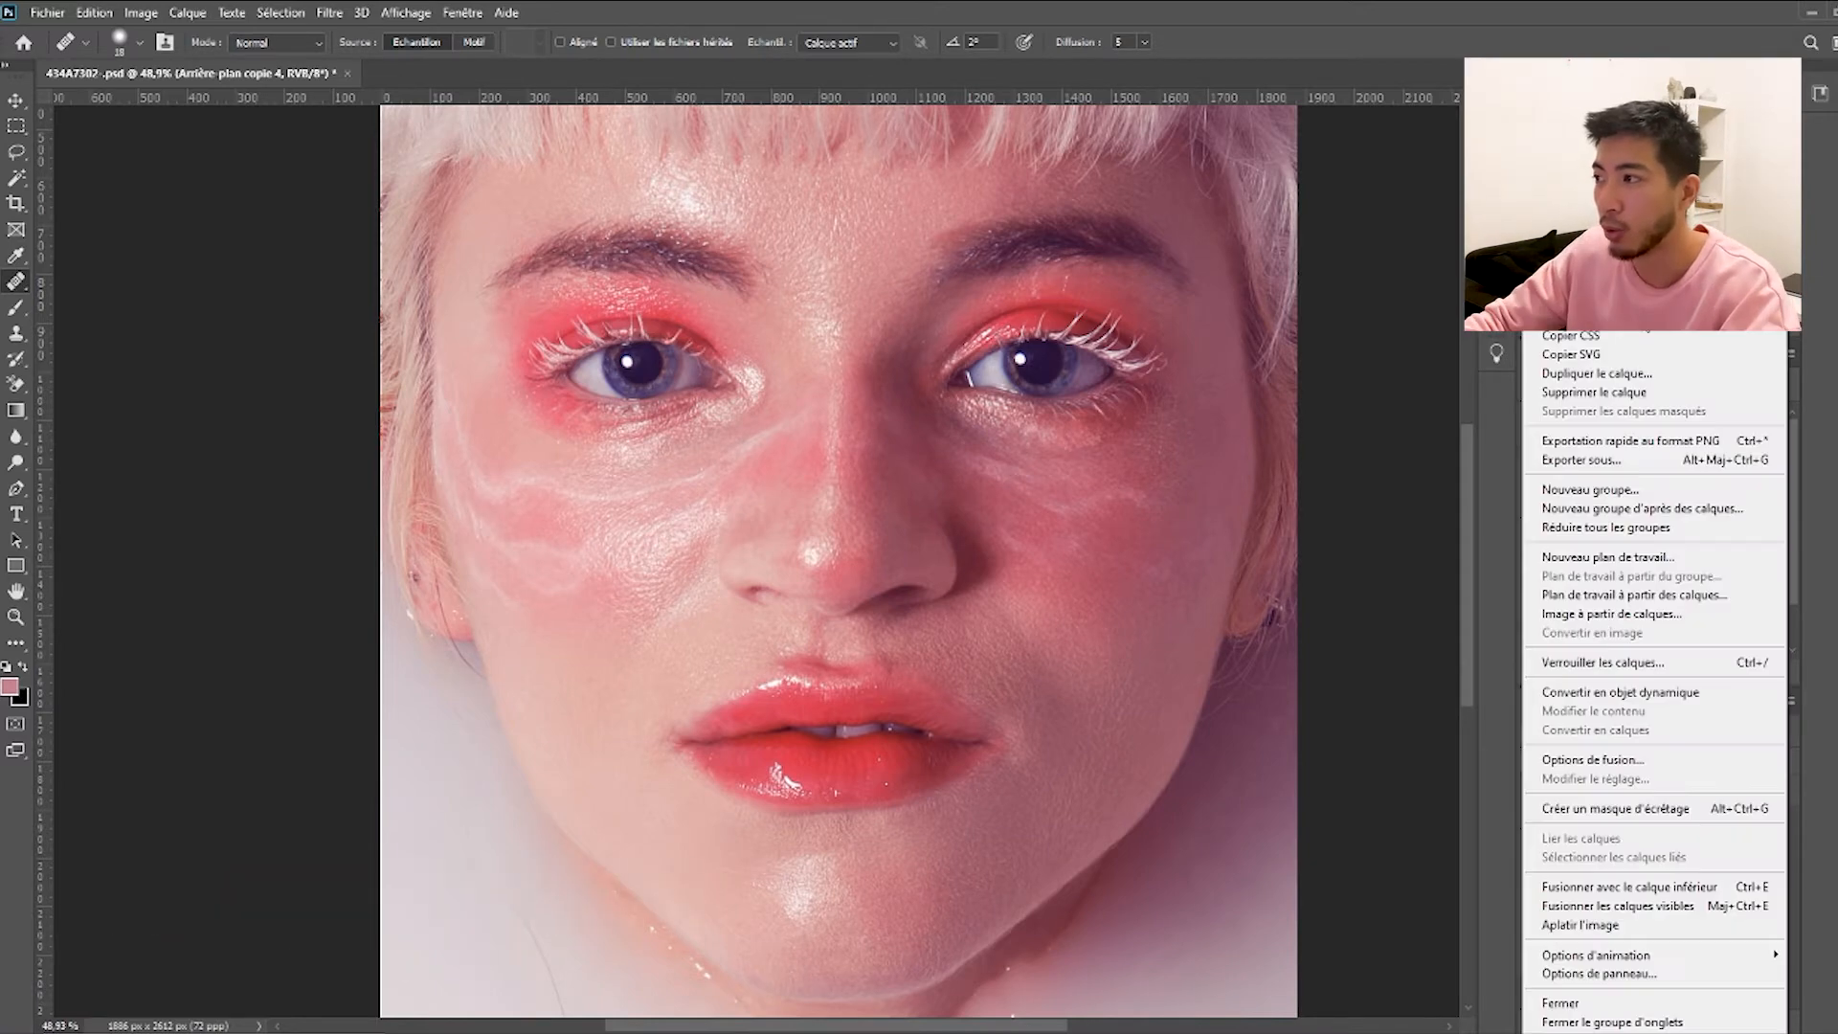
click(1407, 320)
click(1129, 302)
click(94, 13)
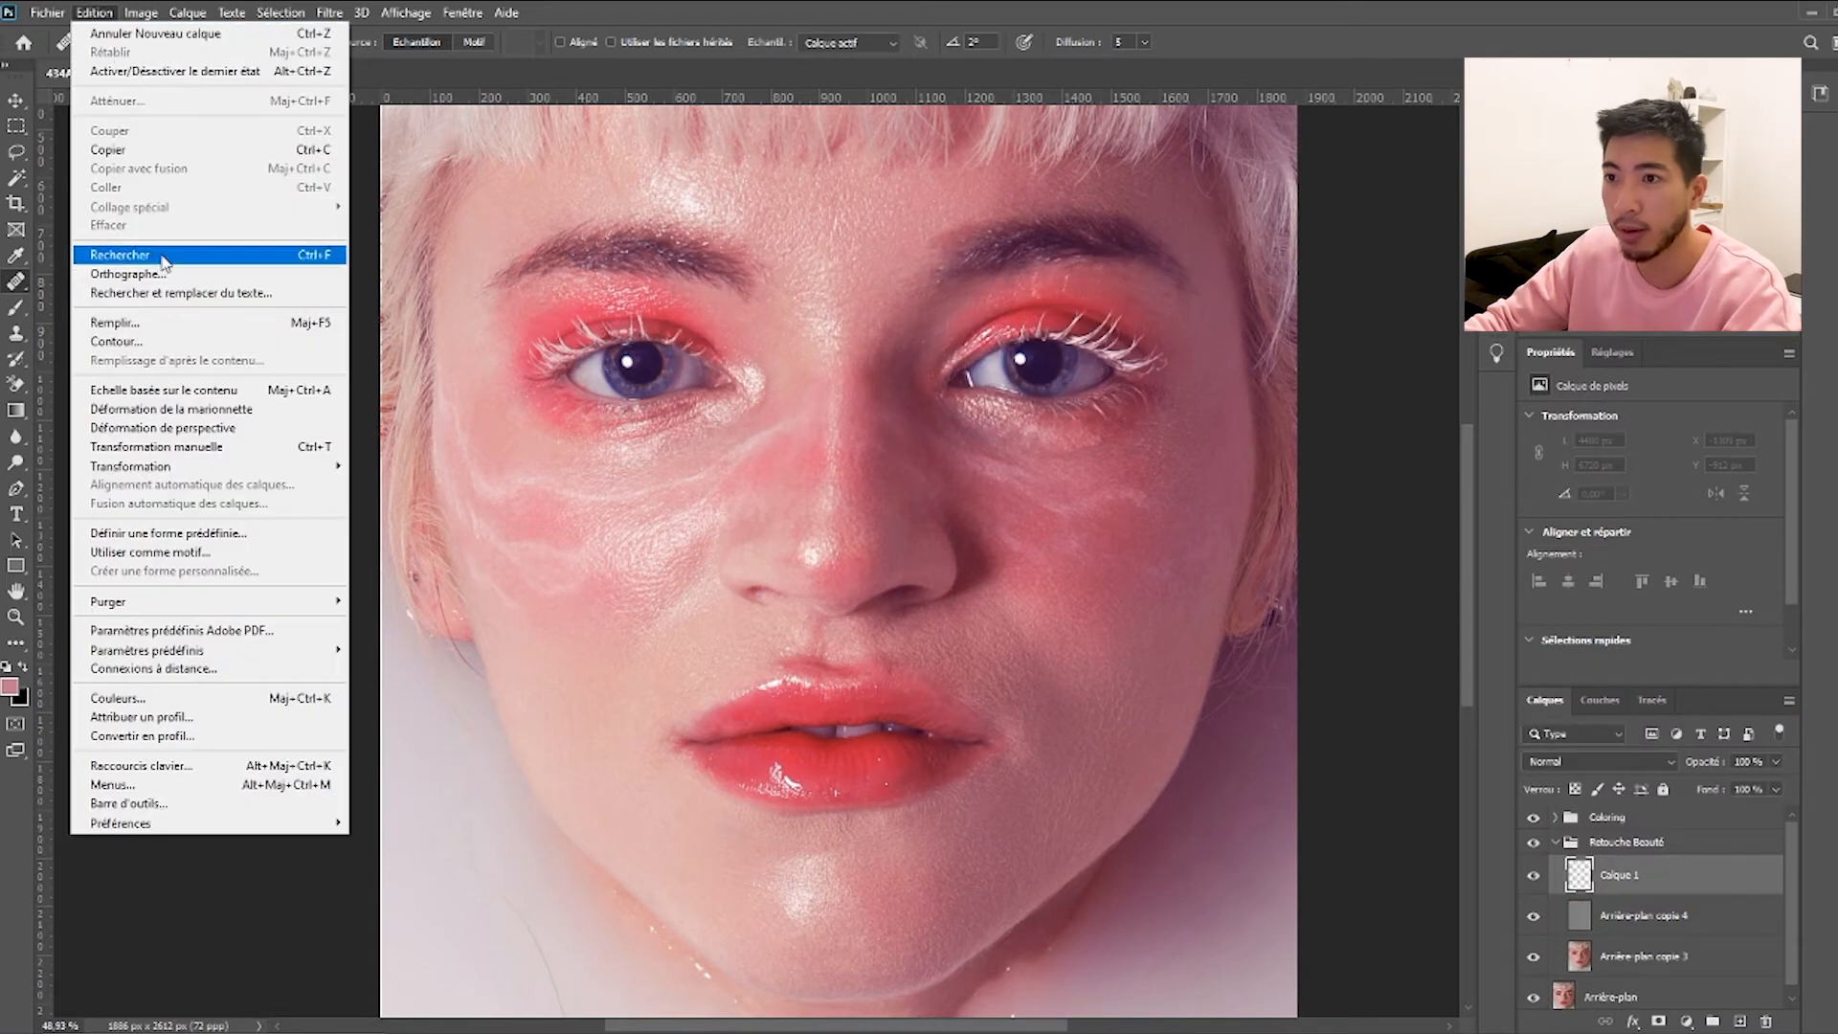
click(153, 323)
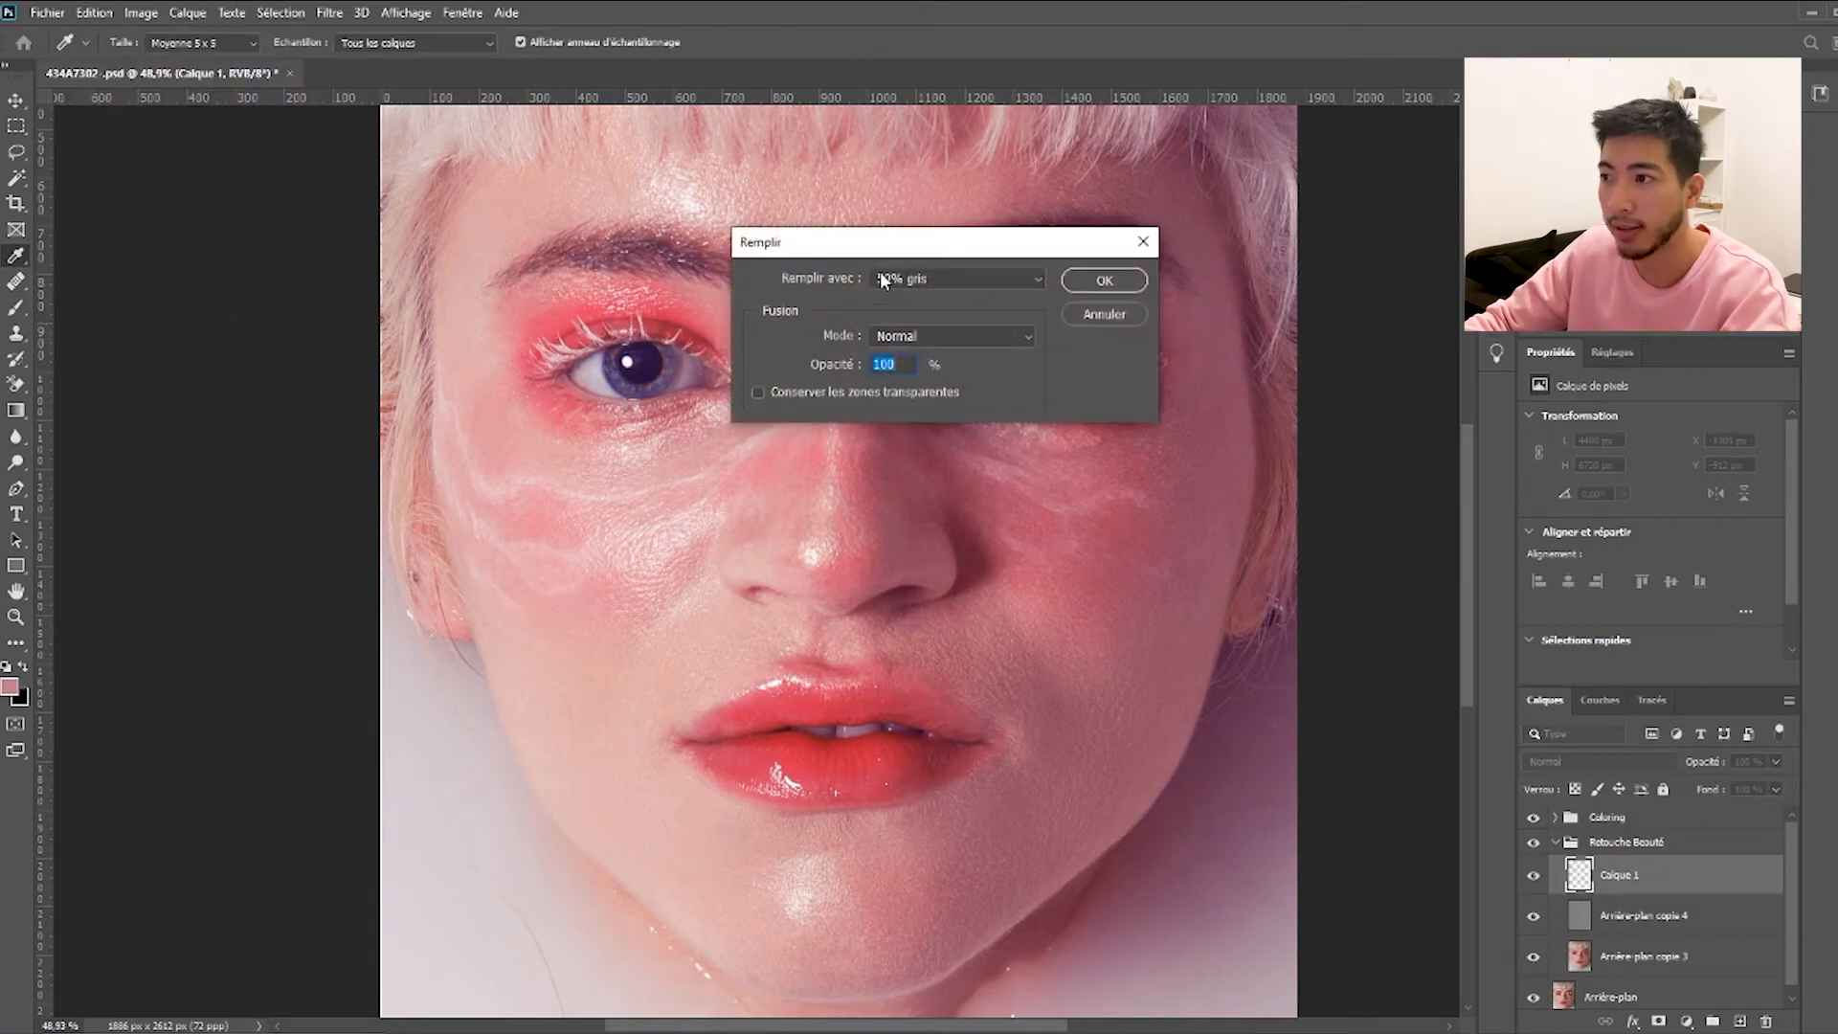
key(Return)
key(j)
Set the grey layer's blend mode to Lumière tamisée and toggle its visibility to compare the image.
click(1553, 763)
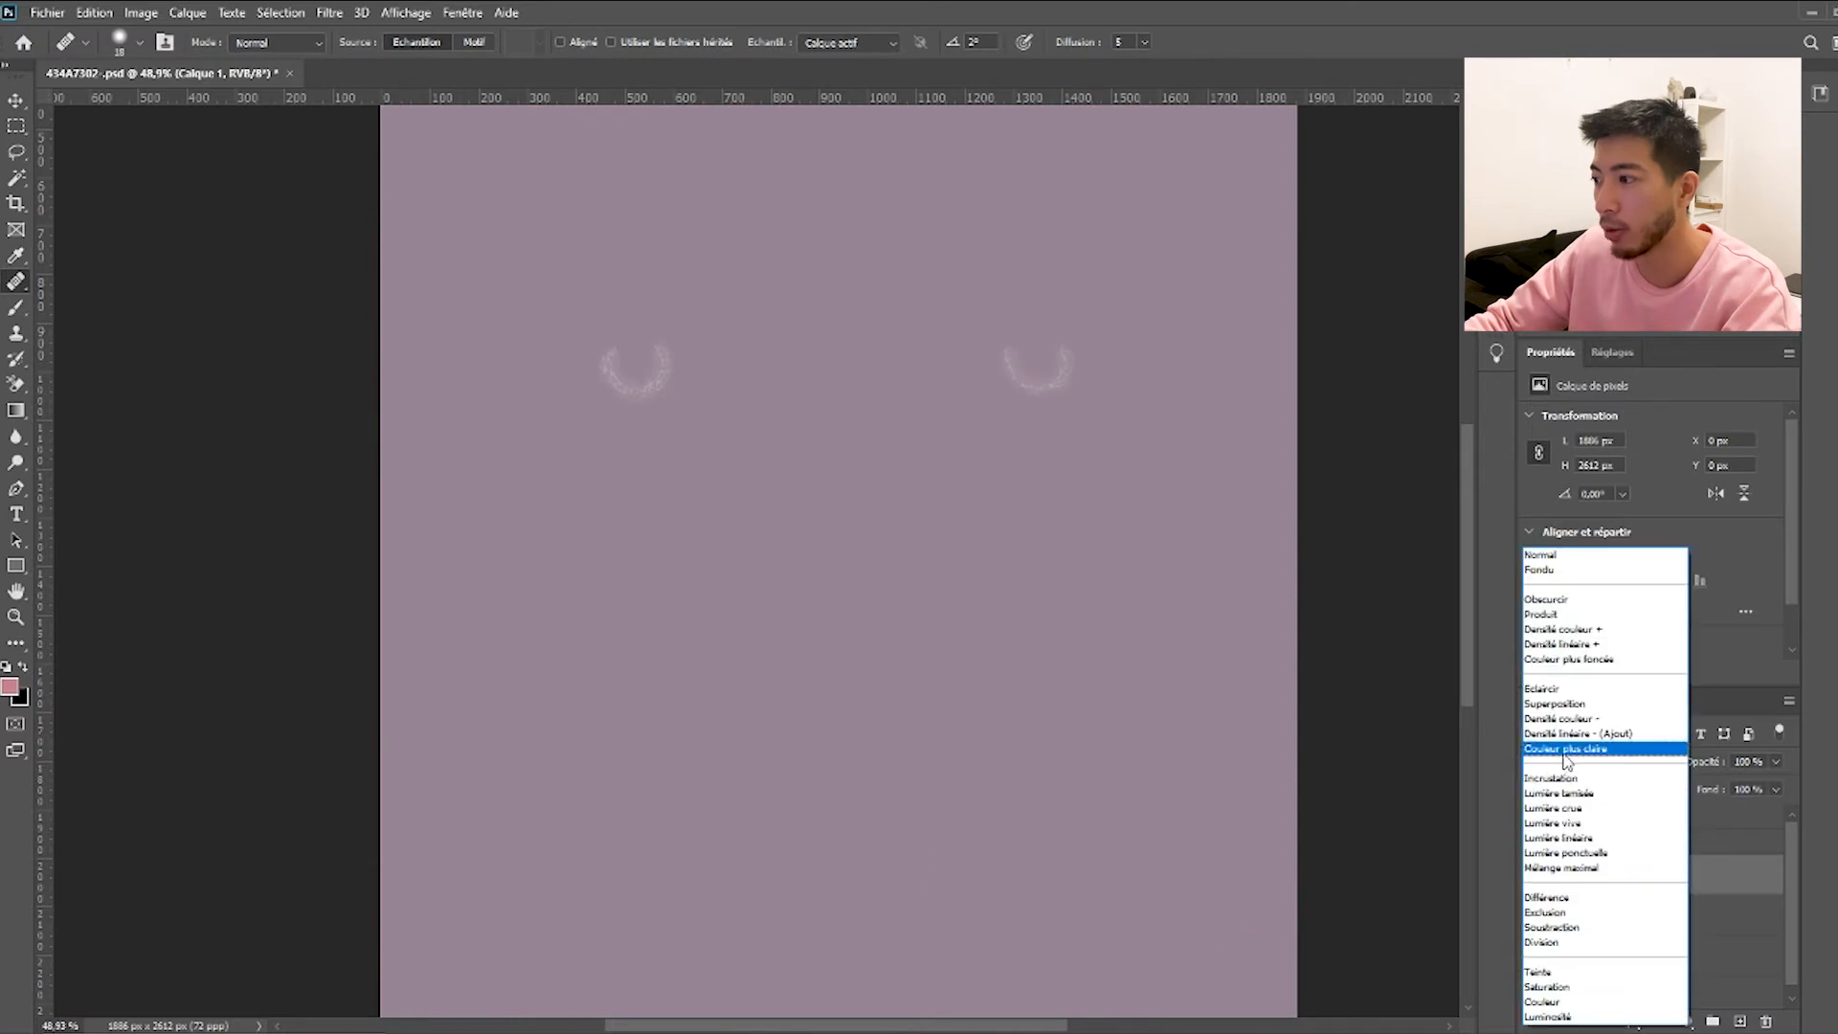
click(1575, 809)
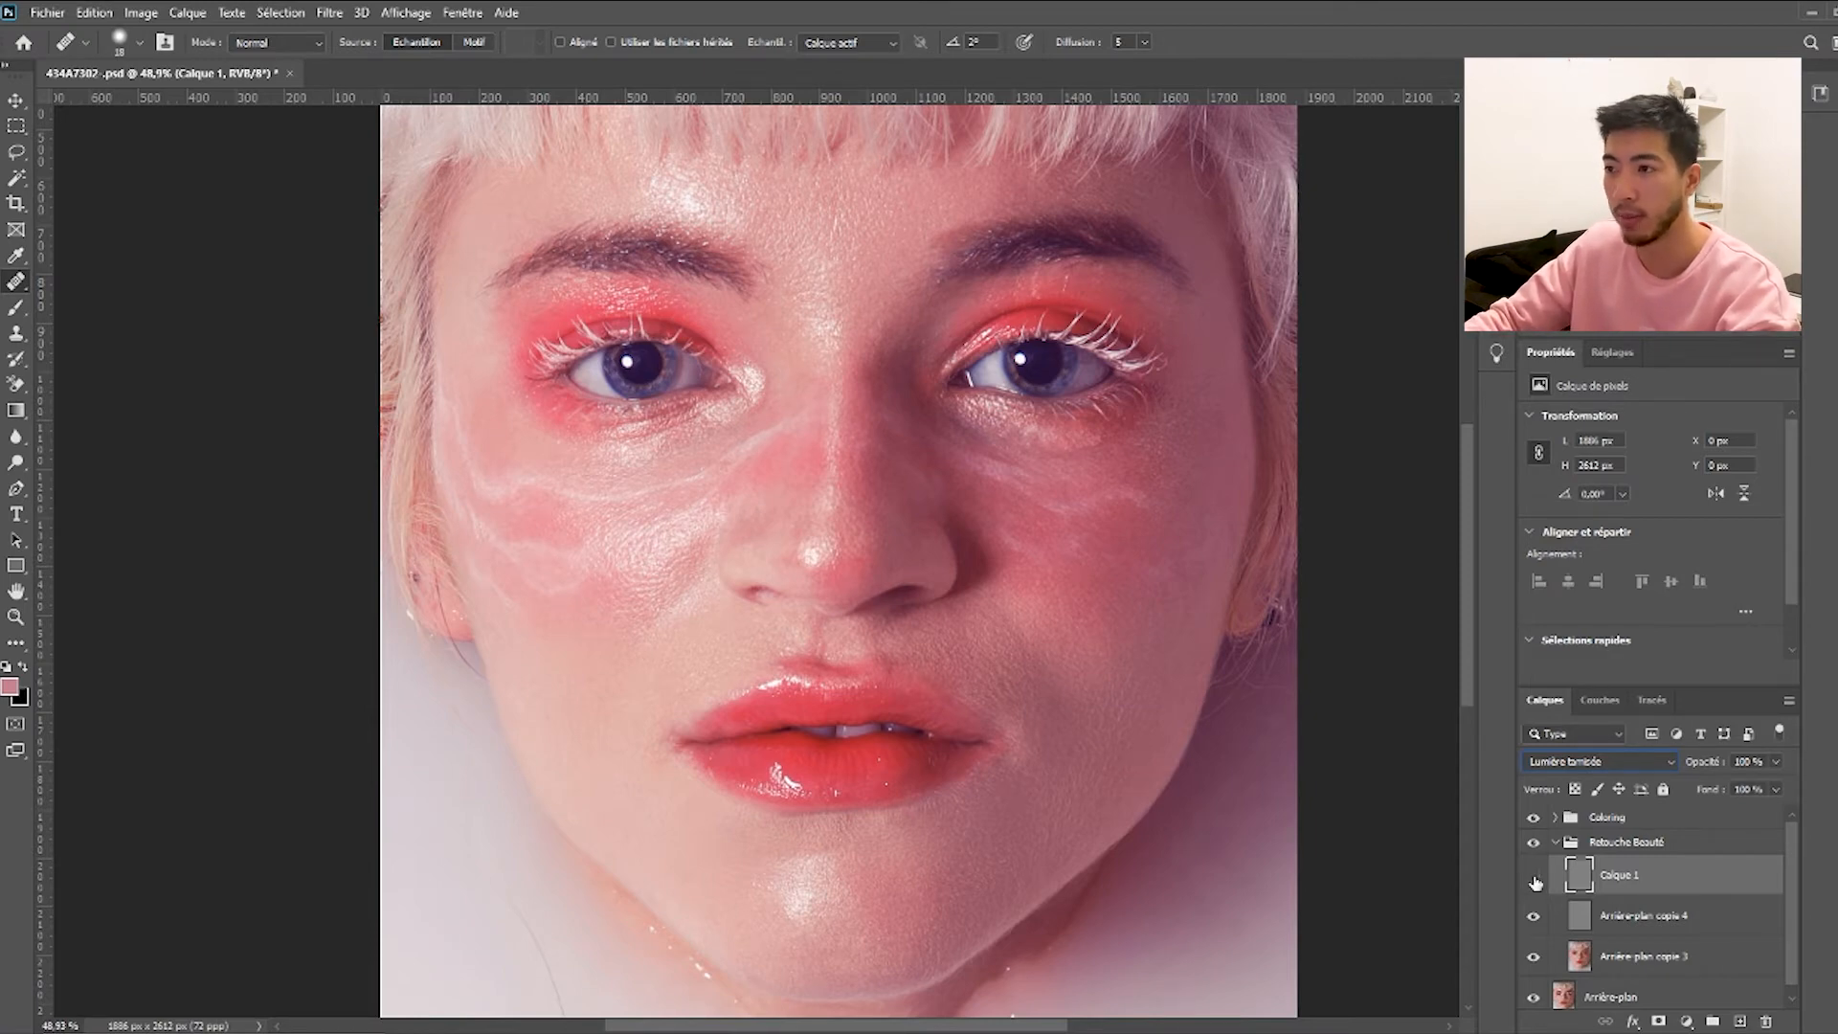
scroll(1075, 671, down, 2)
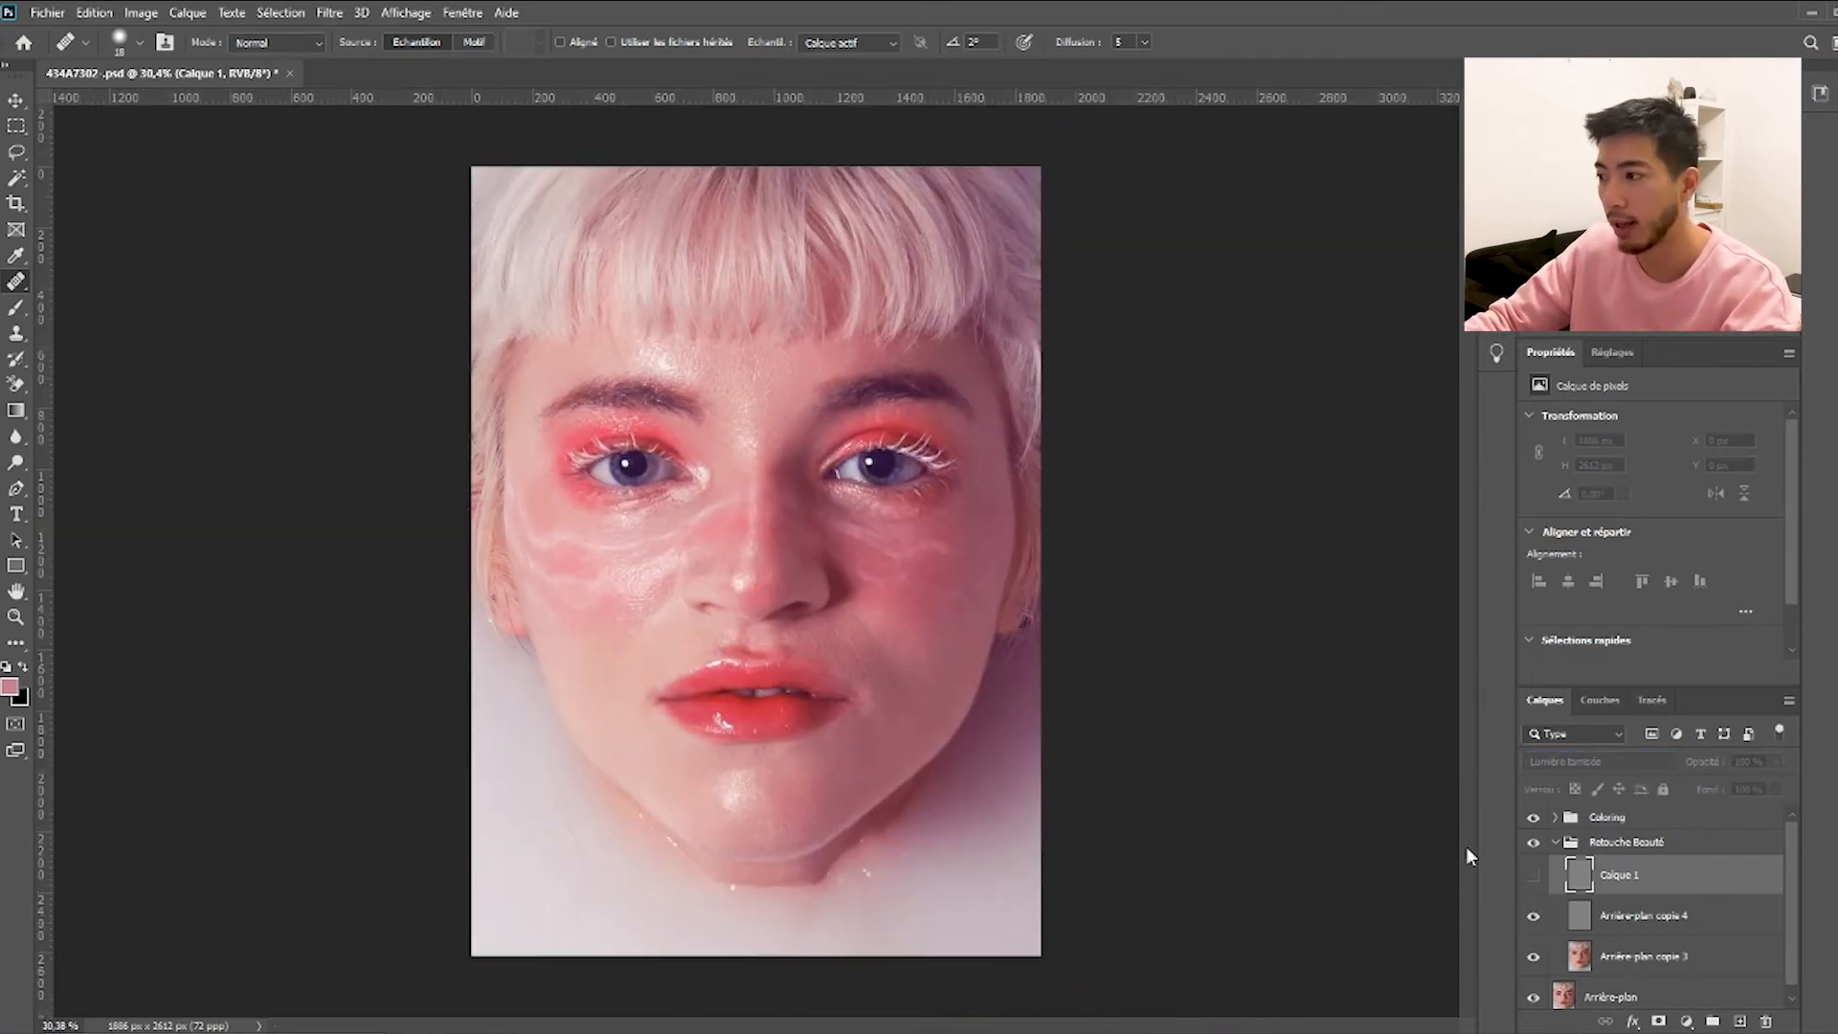
click(1531, 878)
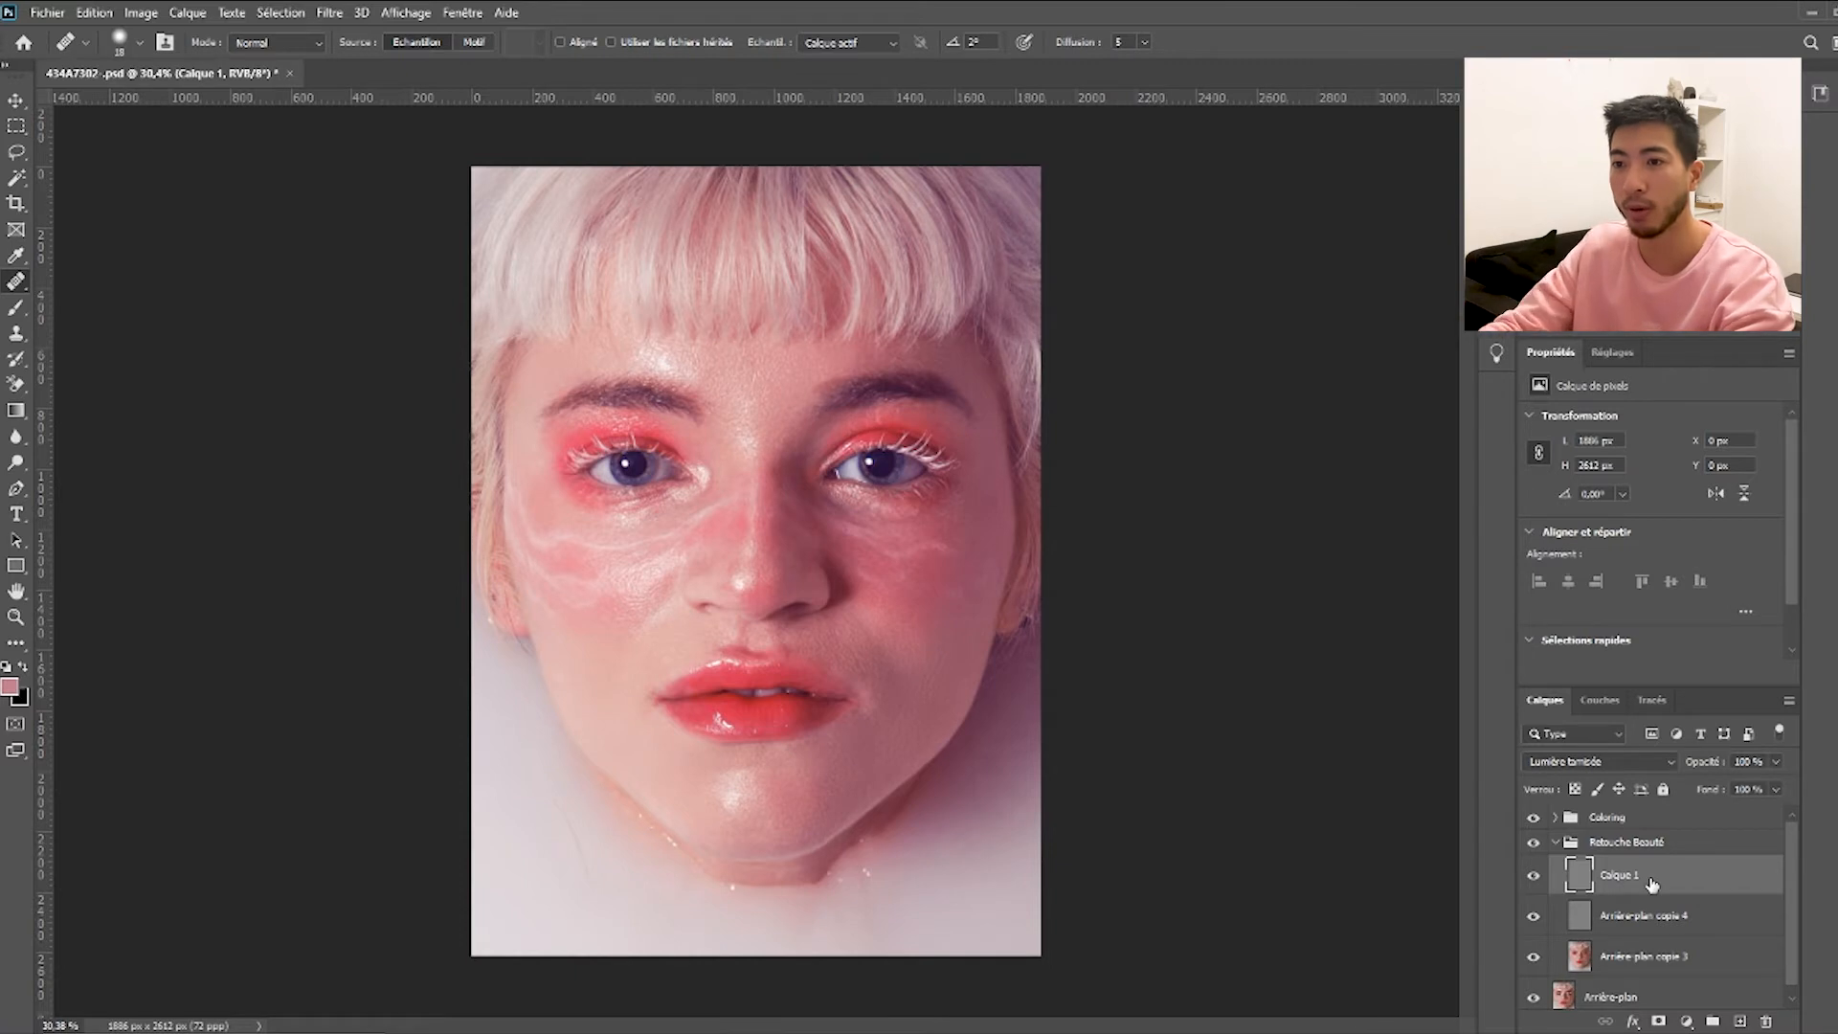
Rename the grey layer Dodge & Burn and duplicate it three times.
click(17, 464)
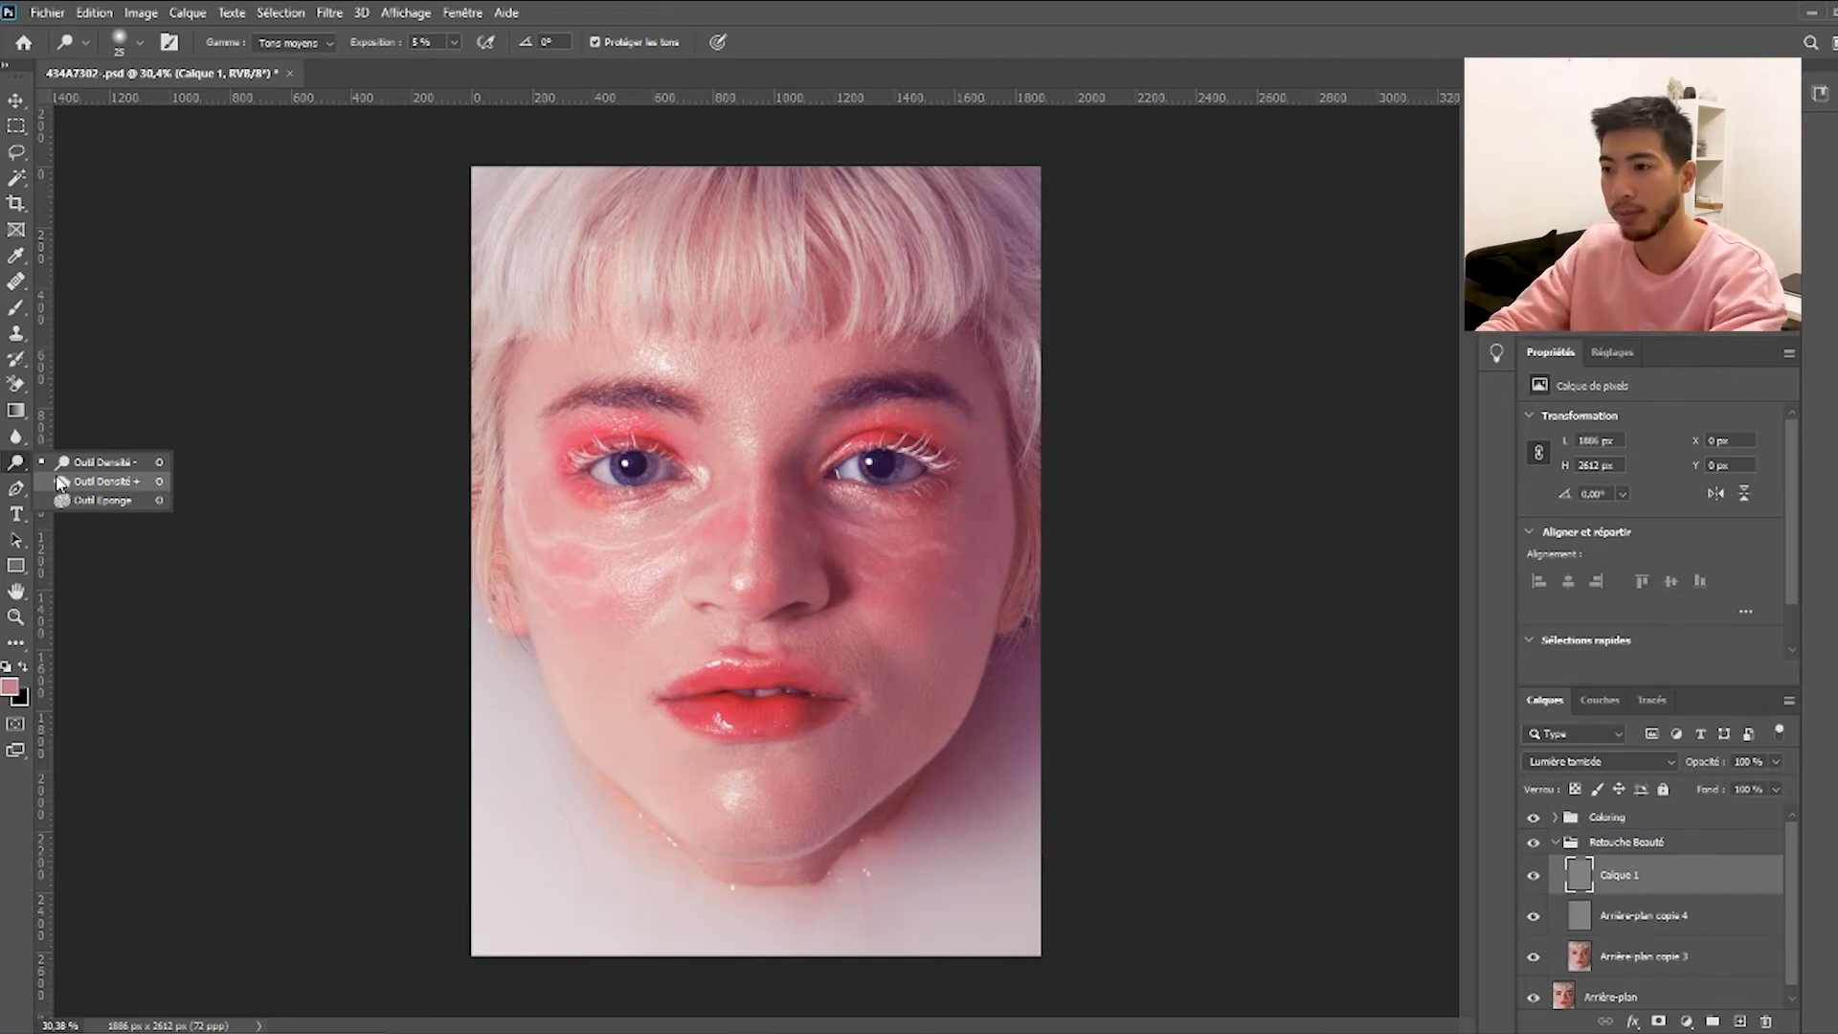
click(59, 482)
double_click(1618, 875)
text(D)
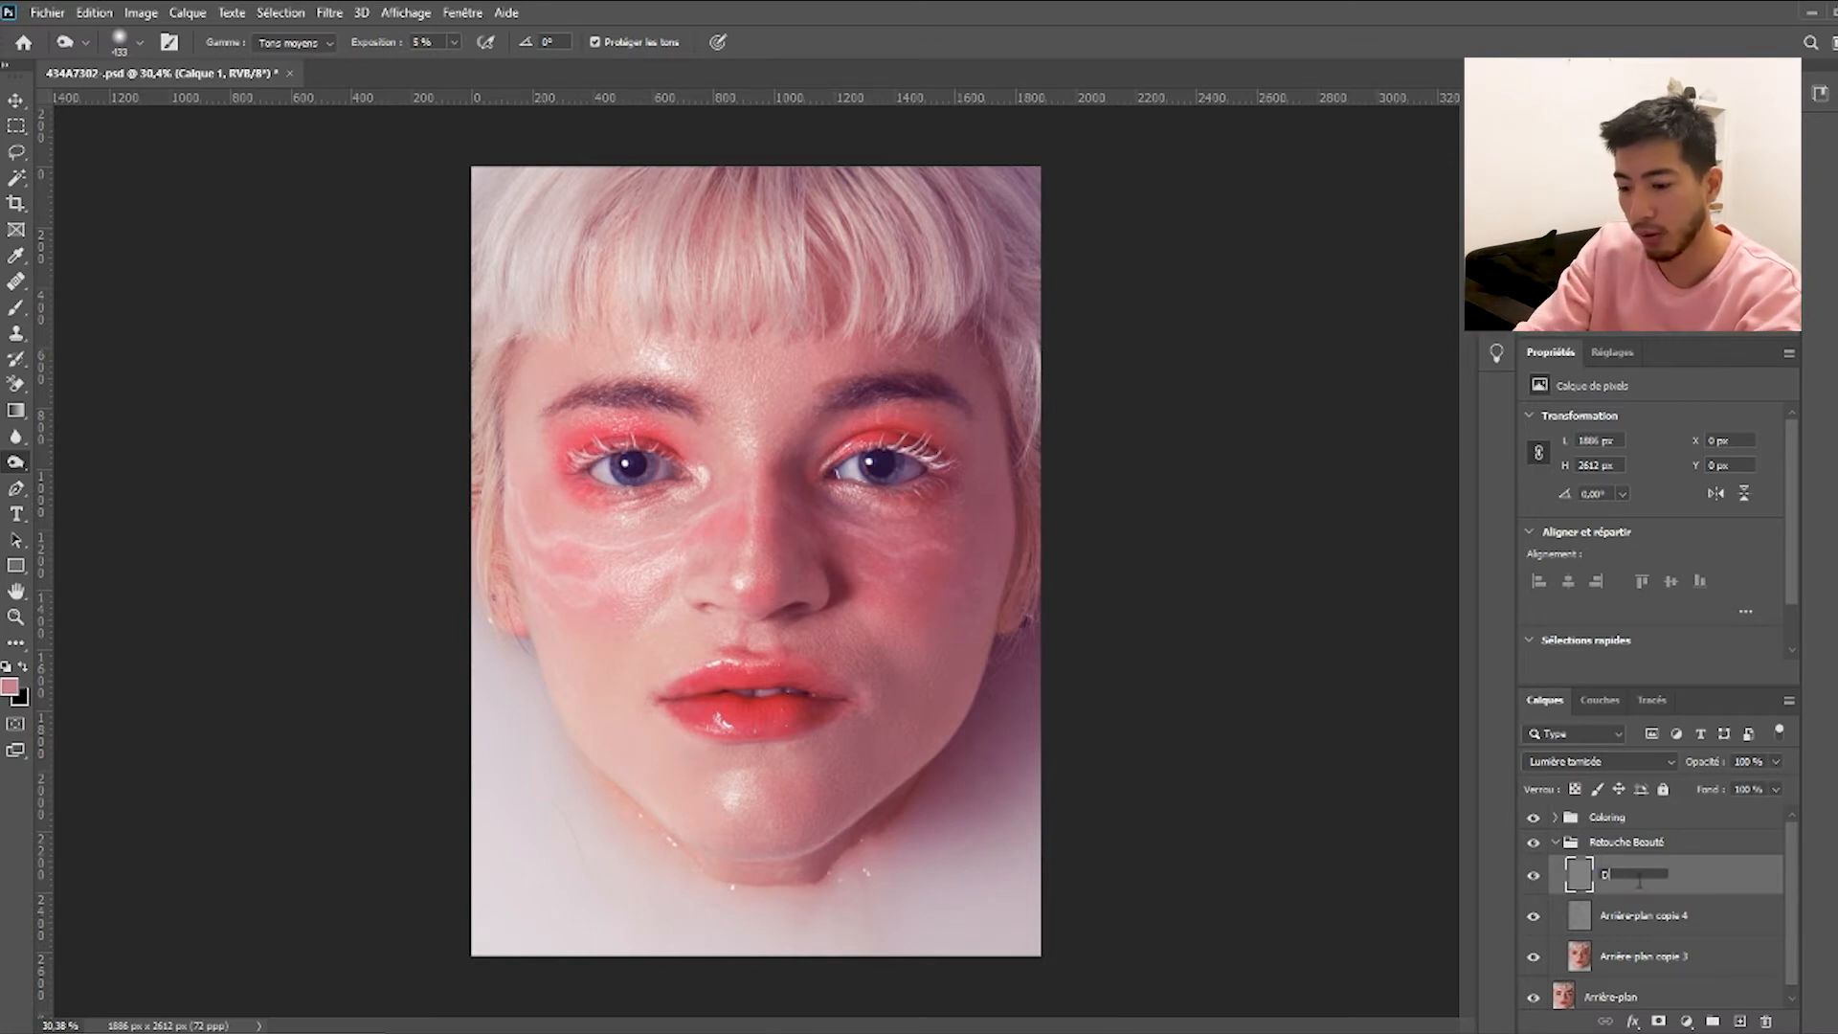
key(Return)
key(ctrl+j)
key(ctrl+j)
key(ctrl+j)
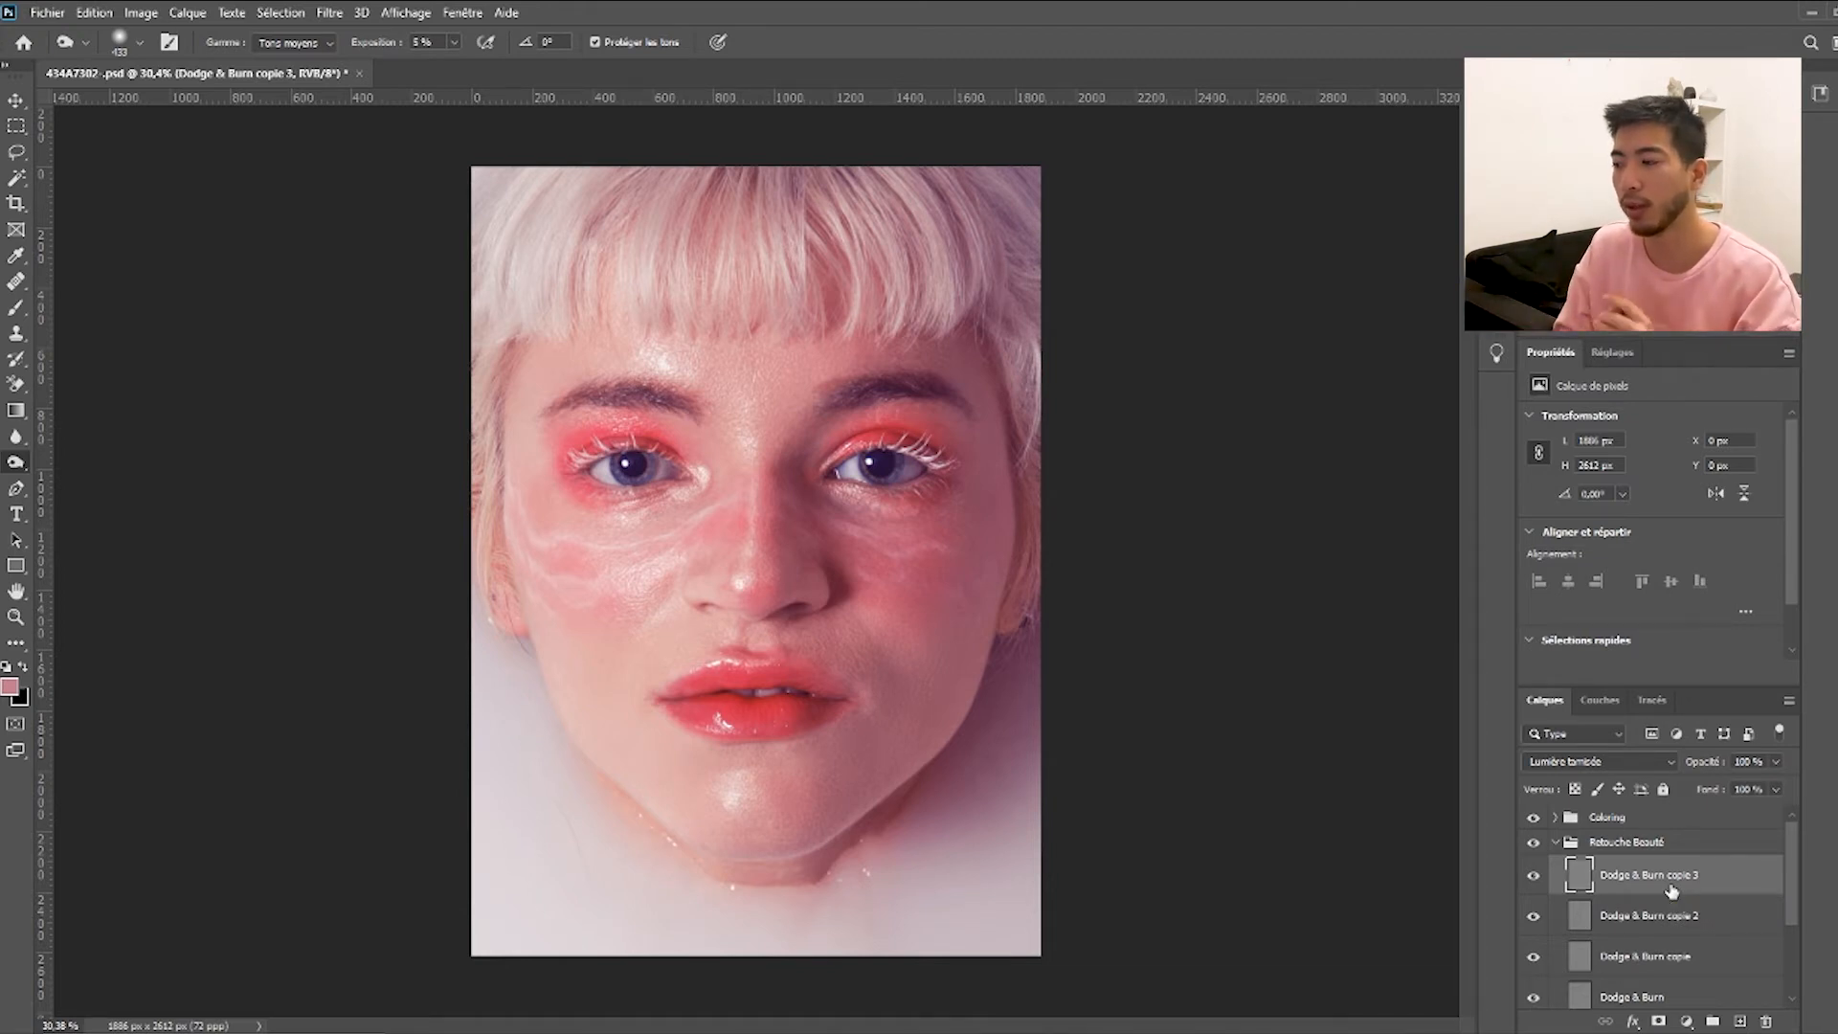
Add a Noir et blanc adjustment layer above the Dodge & Burn layers, then select Dodge & Burn copie 3.
scroll(1671, 890, down, 2)
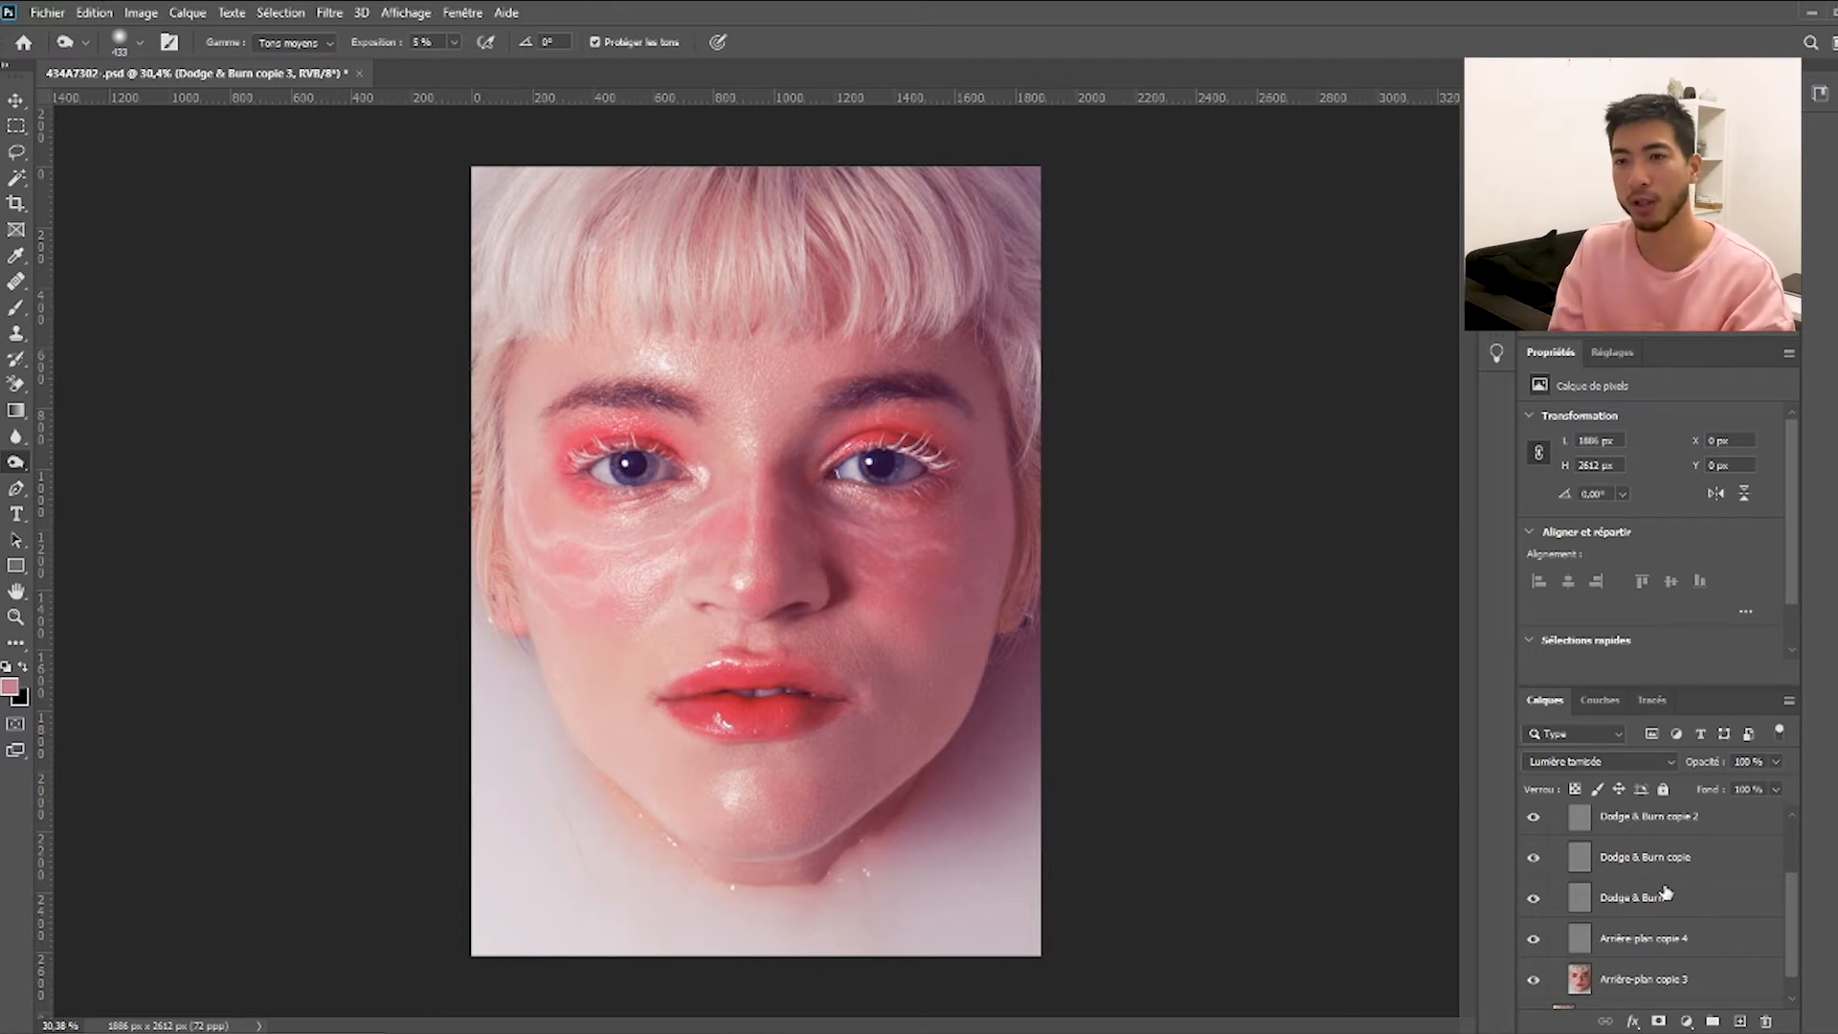
scroll(1667, 893, up, 2)
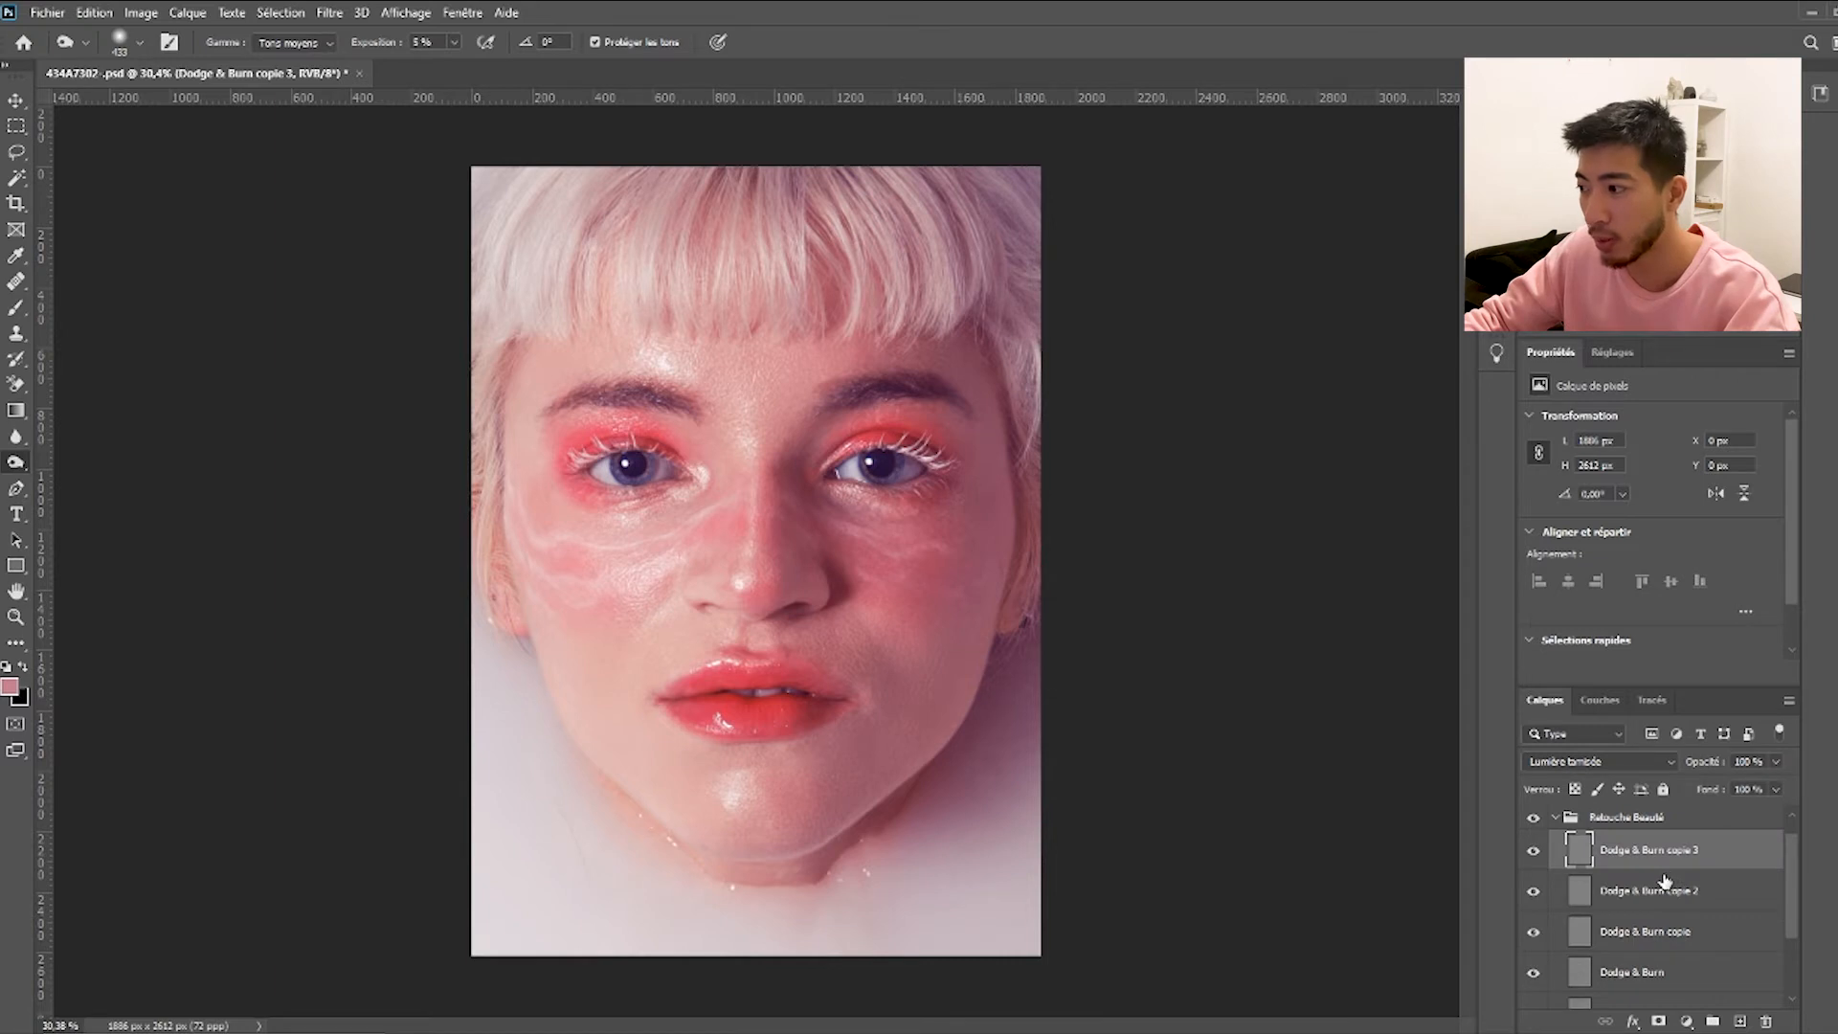
click(1692, 1022)
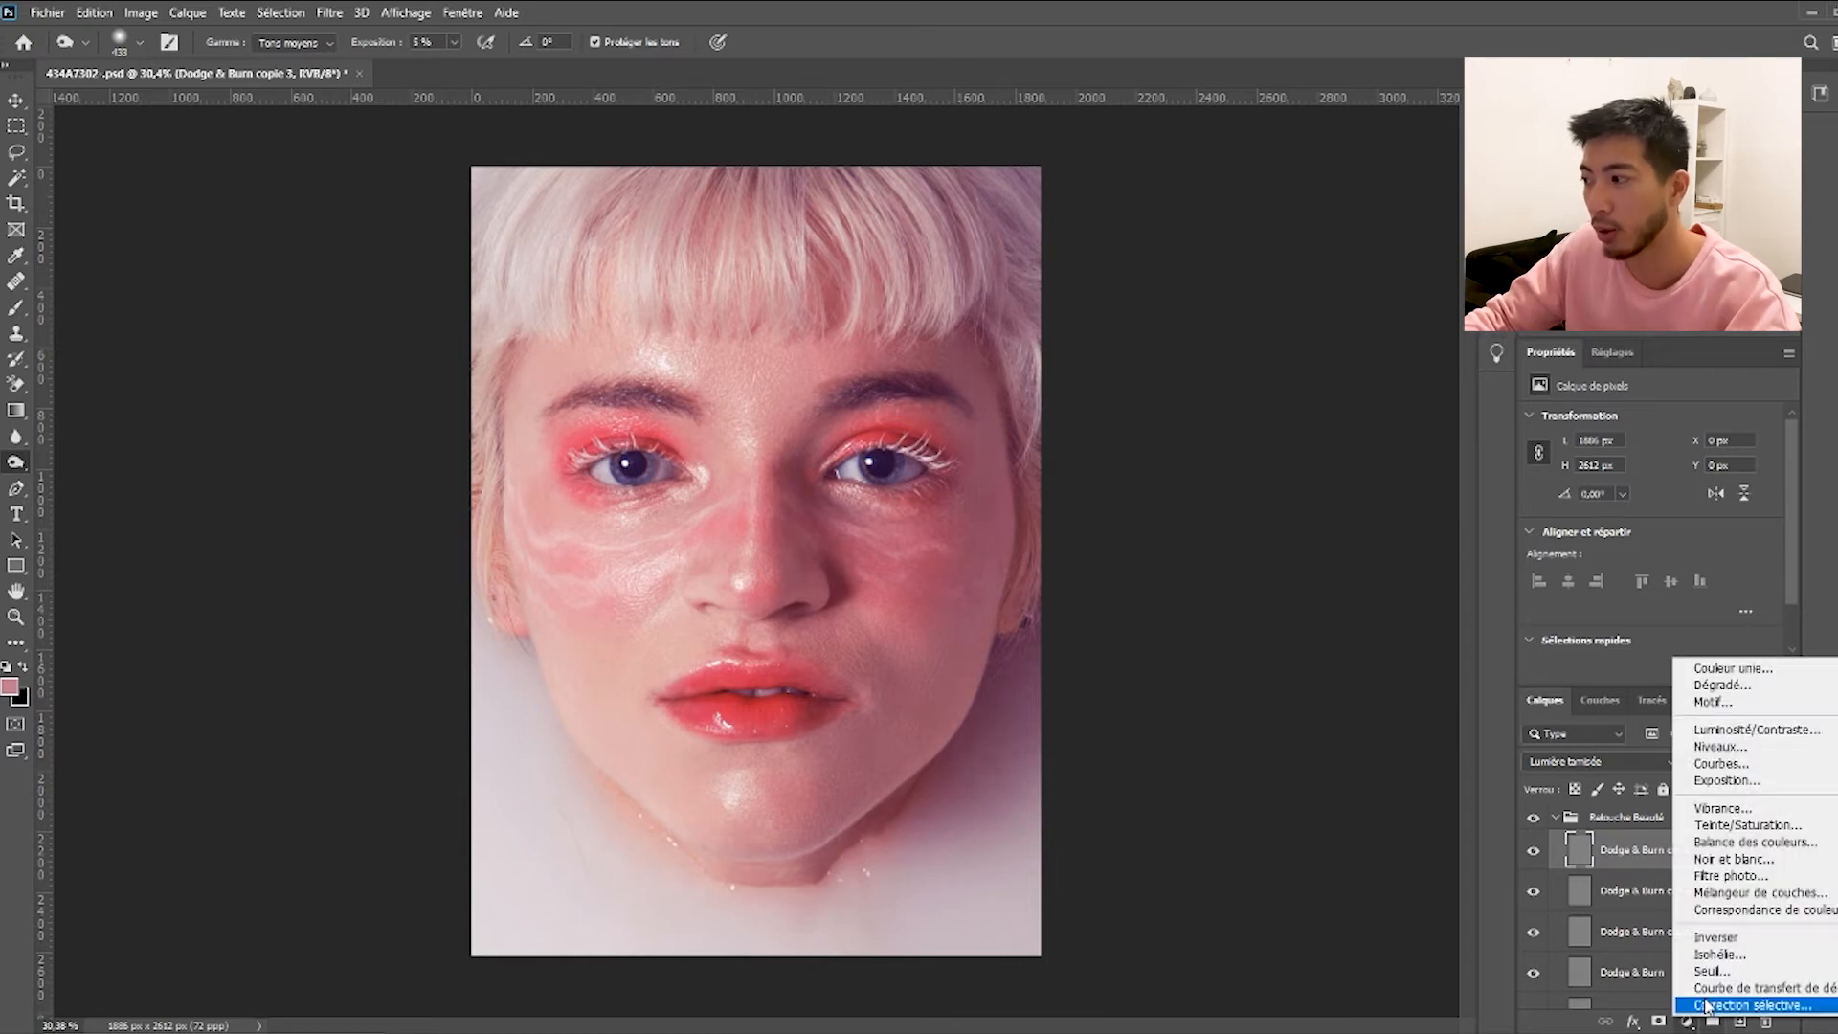
click(1742, 868)
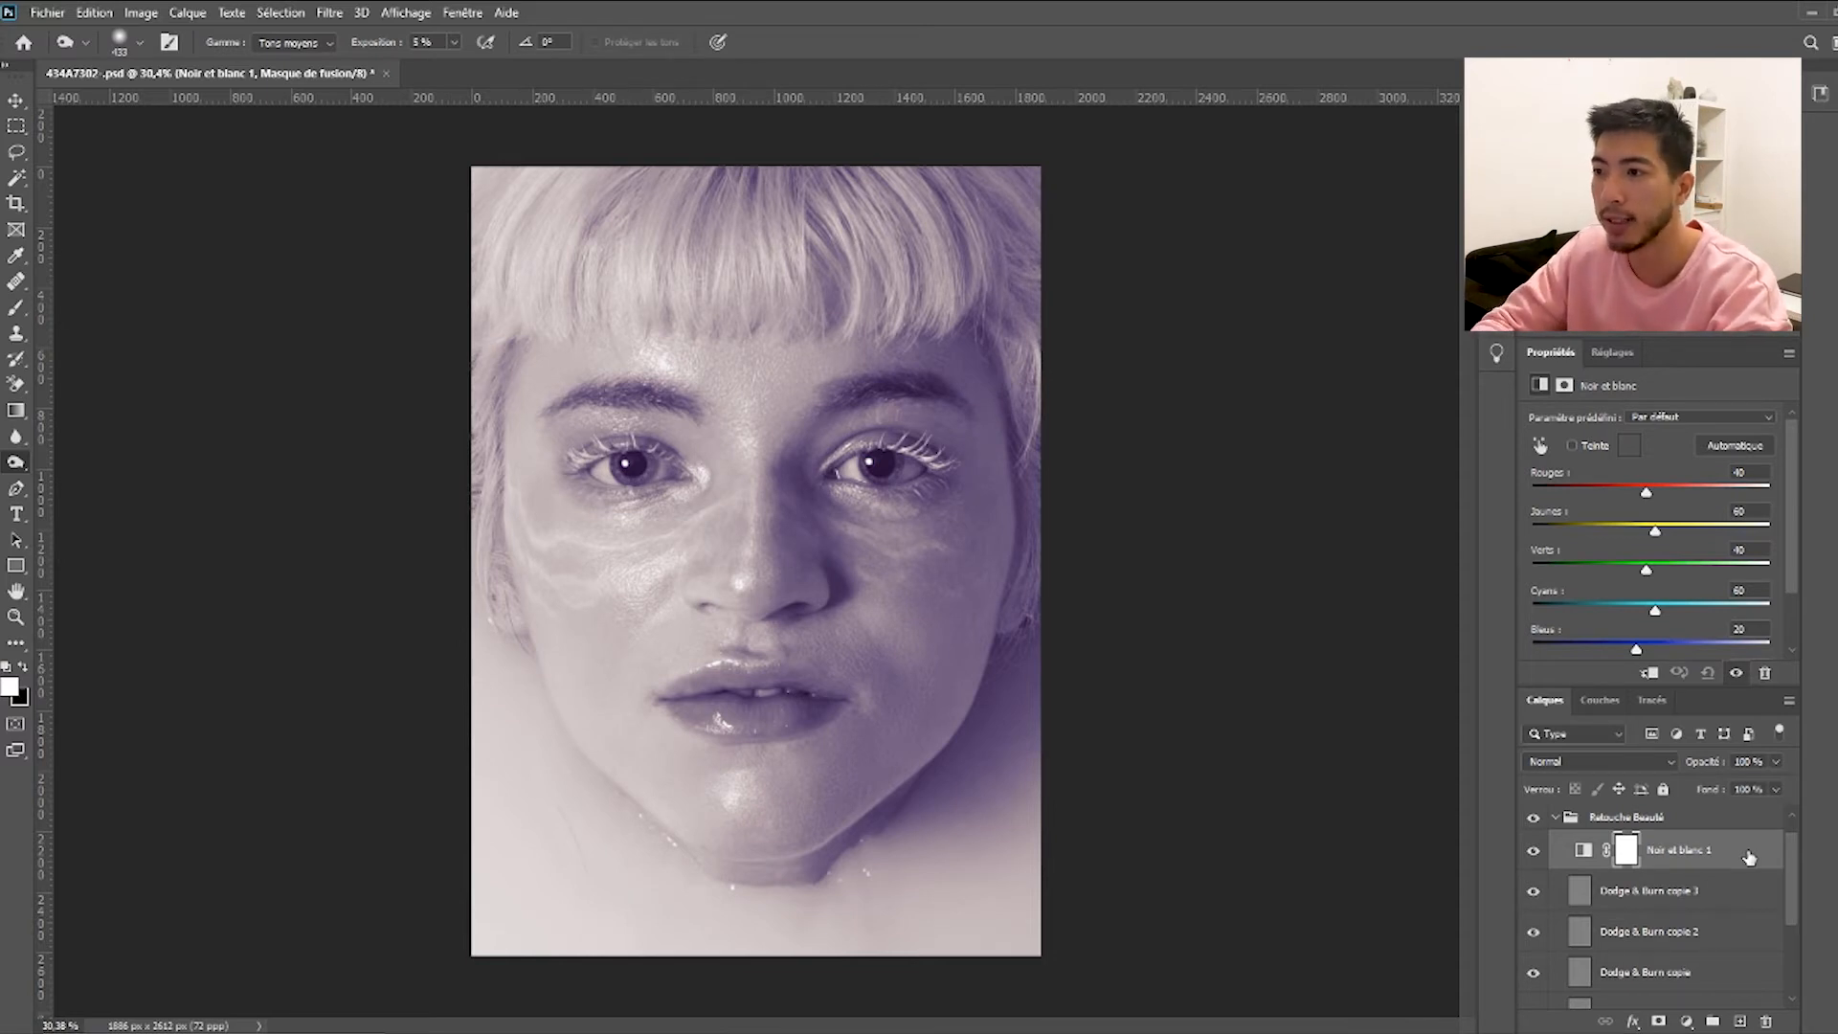
click(1680, 892)
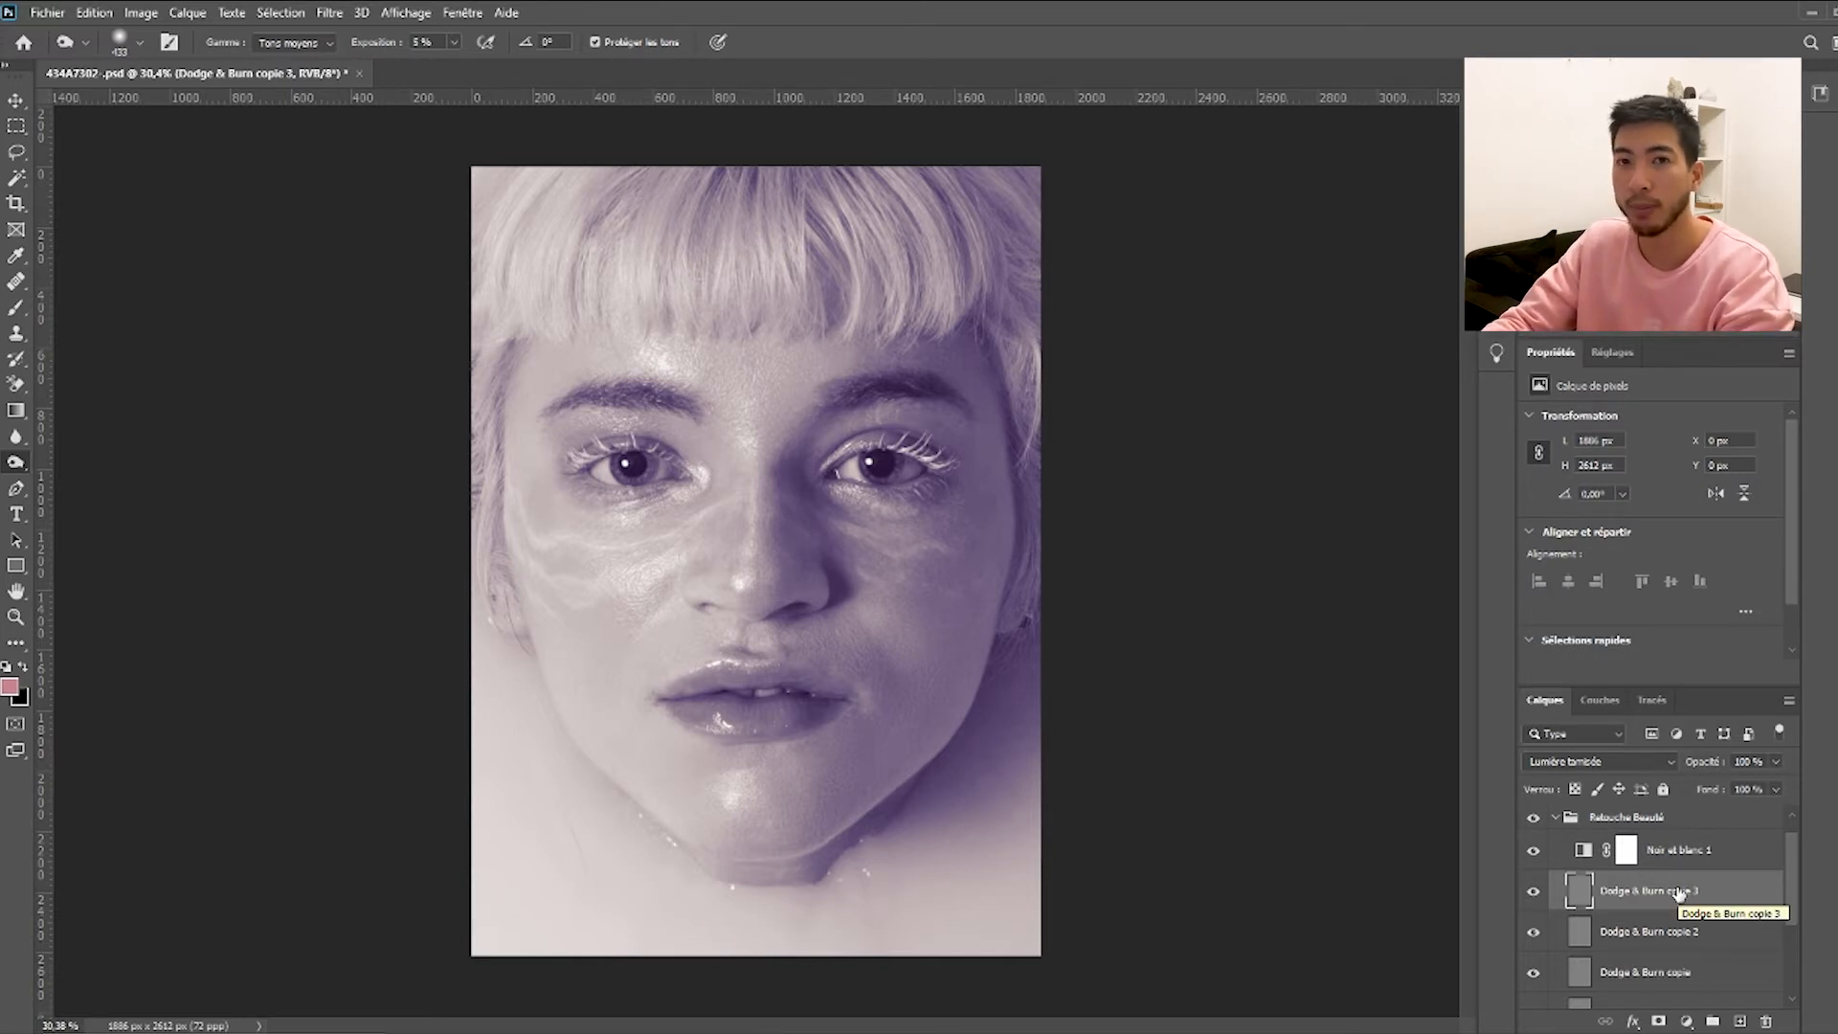
Rename the lowest Dodge & Burn layer as Dodge & Burn défauts.
click(1682, 916)
scroll(1682, 916, down, 2)
double_click(1663, 891)
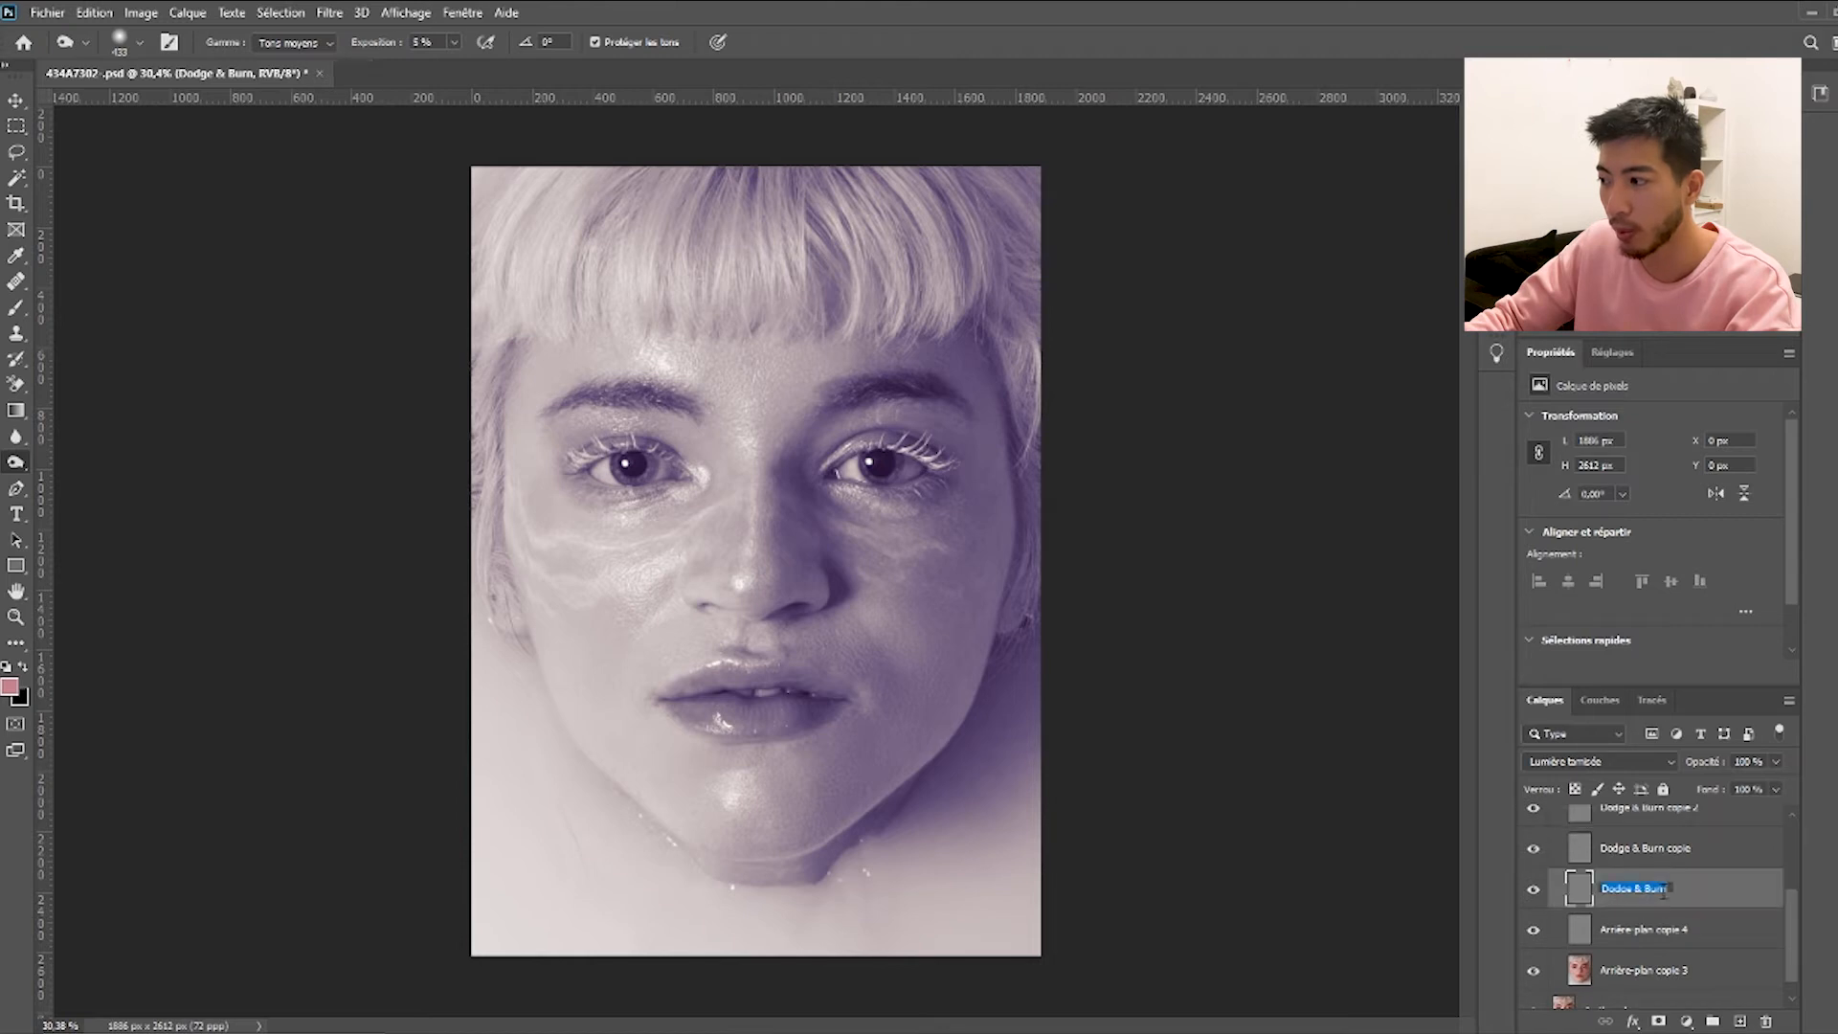
click(1673, 889)
text(défauts)
key(Return)
Switch to the Dodge tool (Outil Densité -) and shrink its brush to about the size of a nostril.
scroll(827, 584, up, 3)
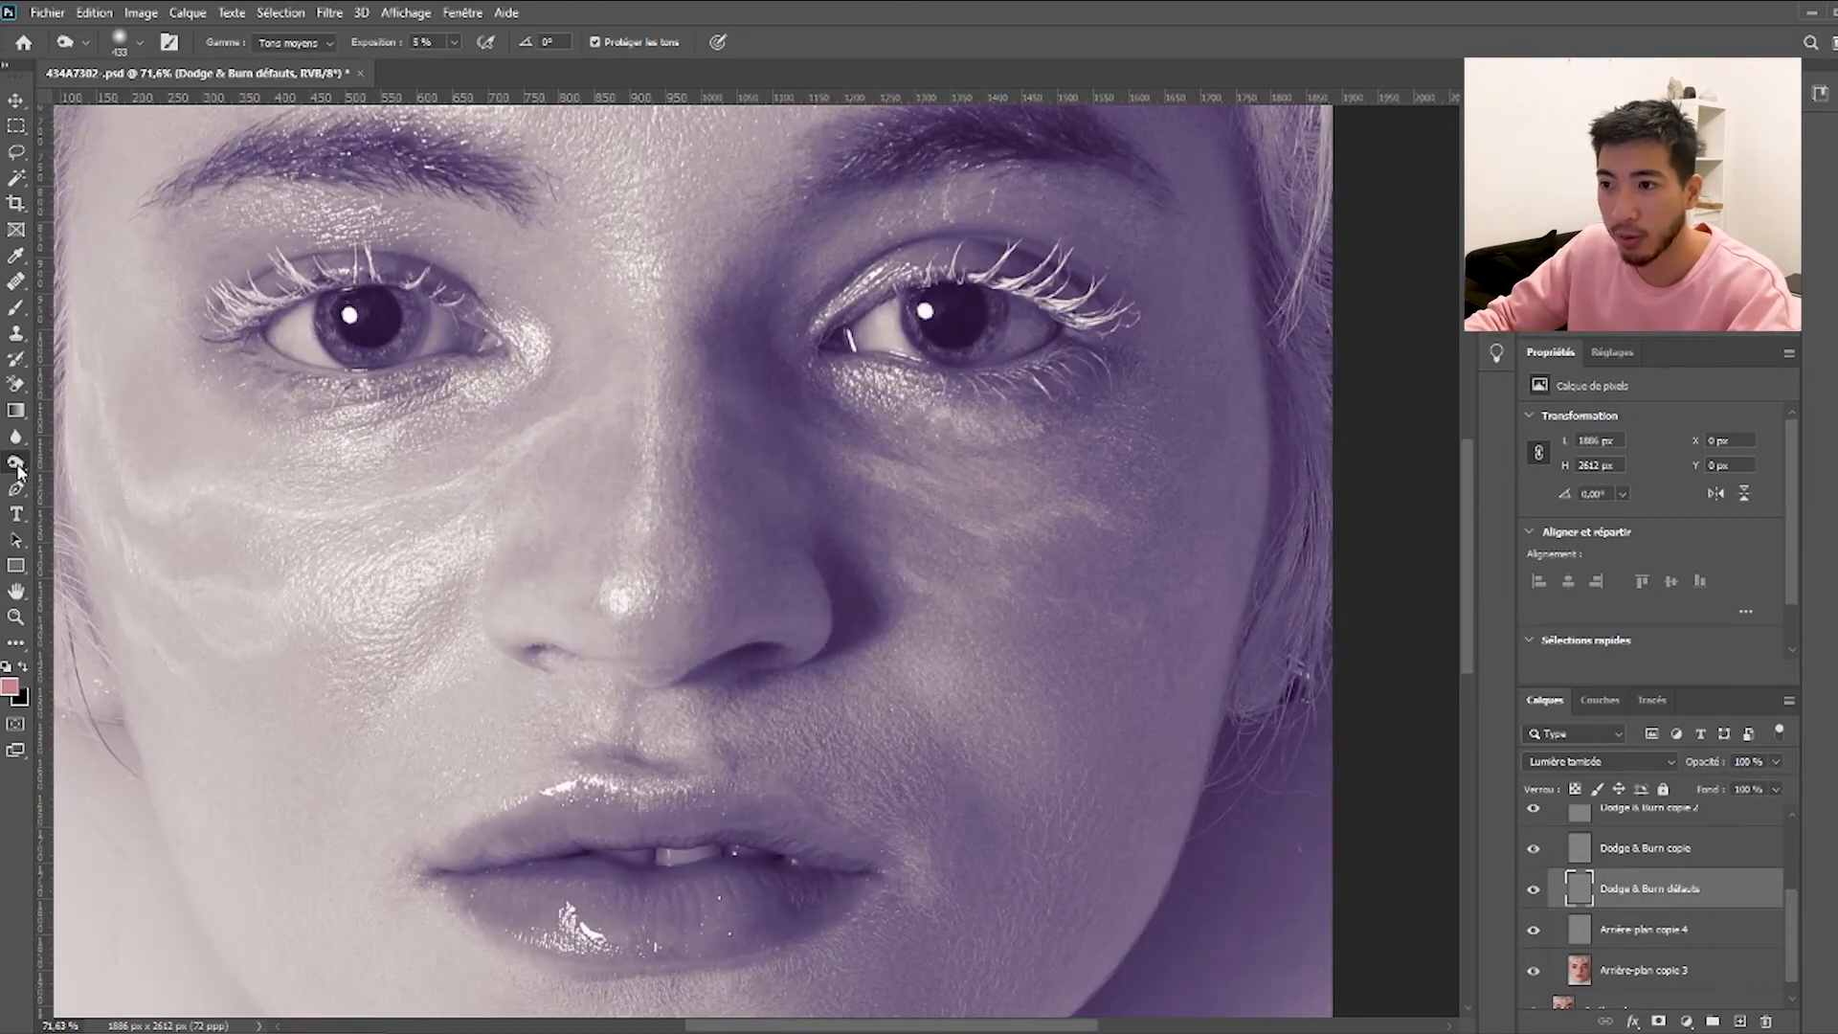
right_click(16, 465)
click(96, 463)
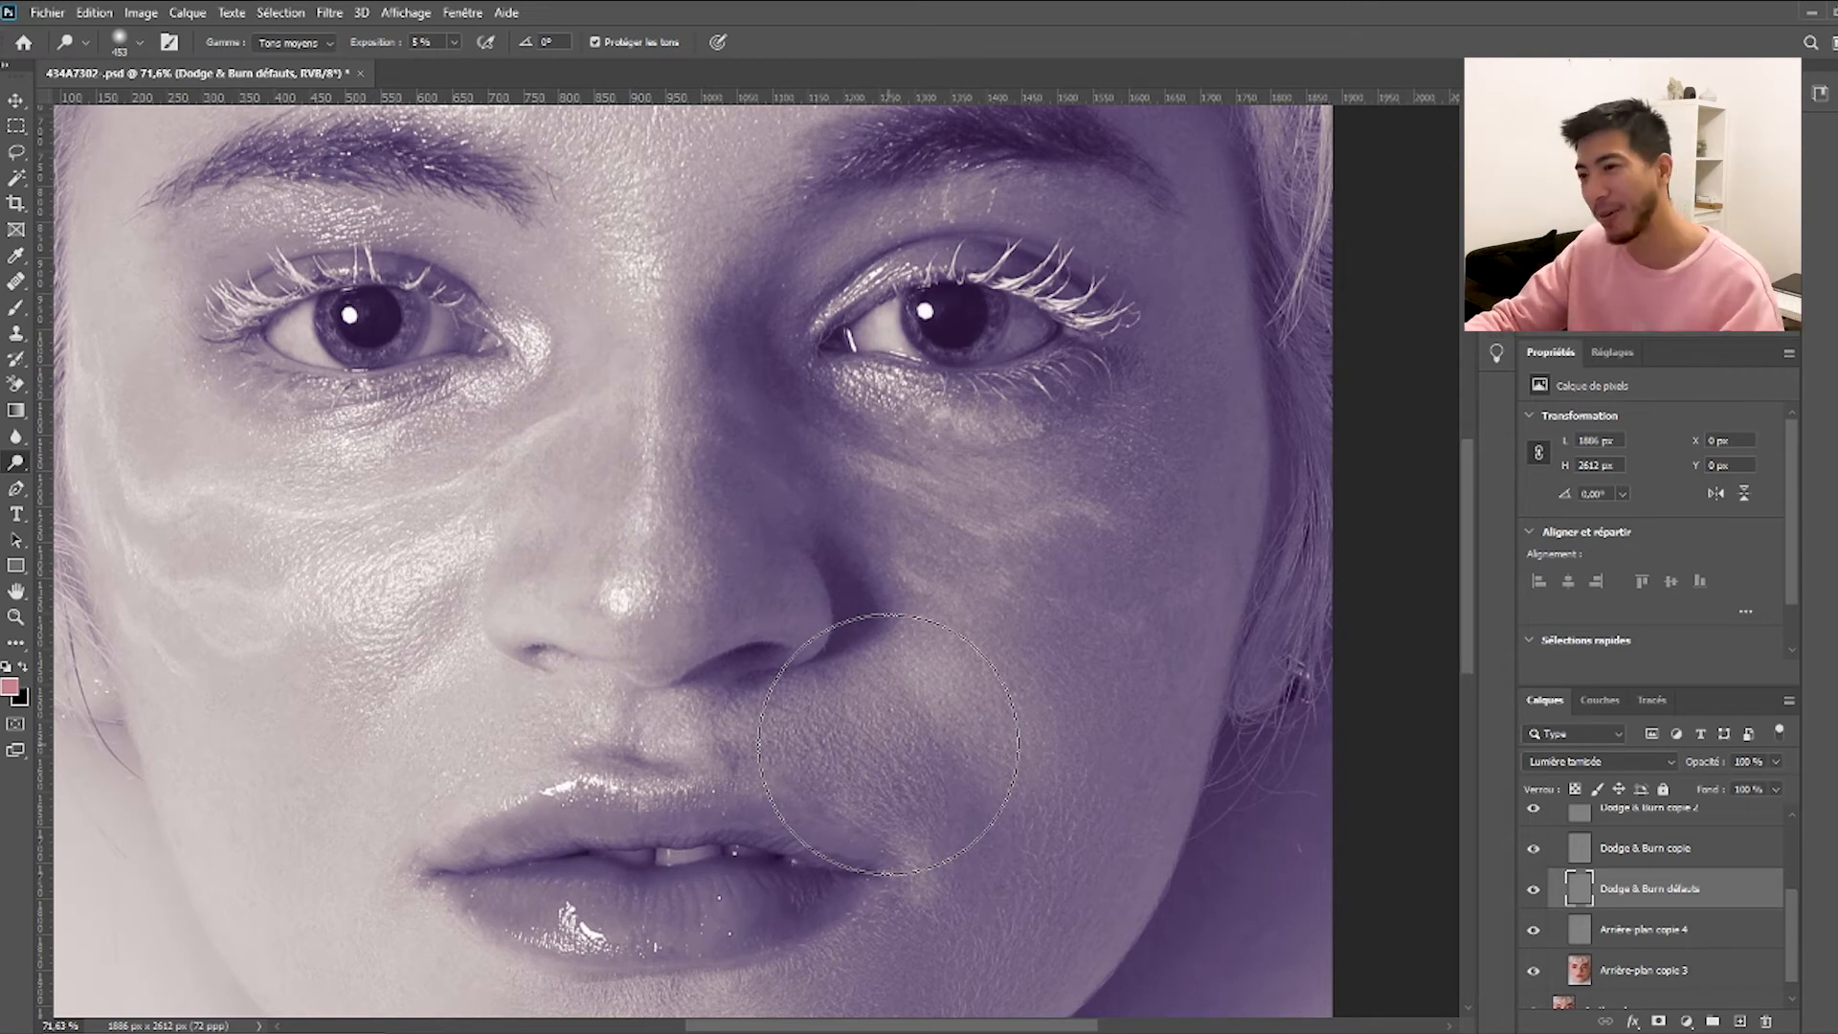
alt+right_click(537, 647)
drag(537, 648, 412, 649)
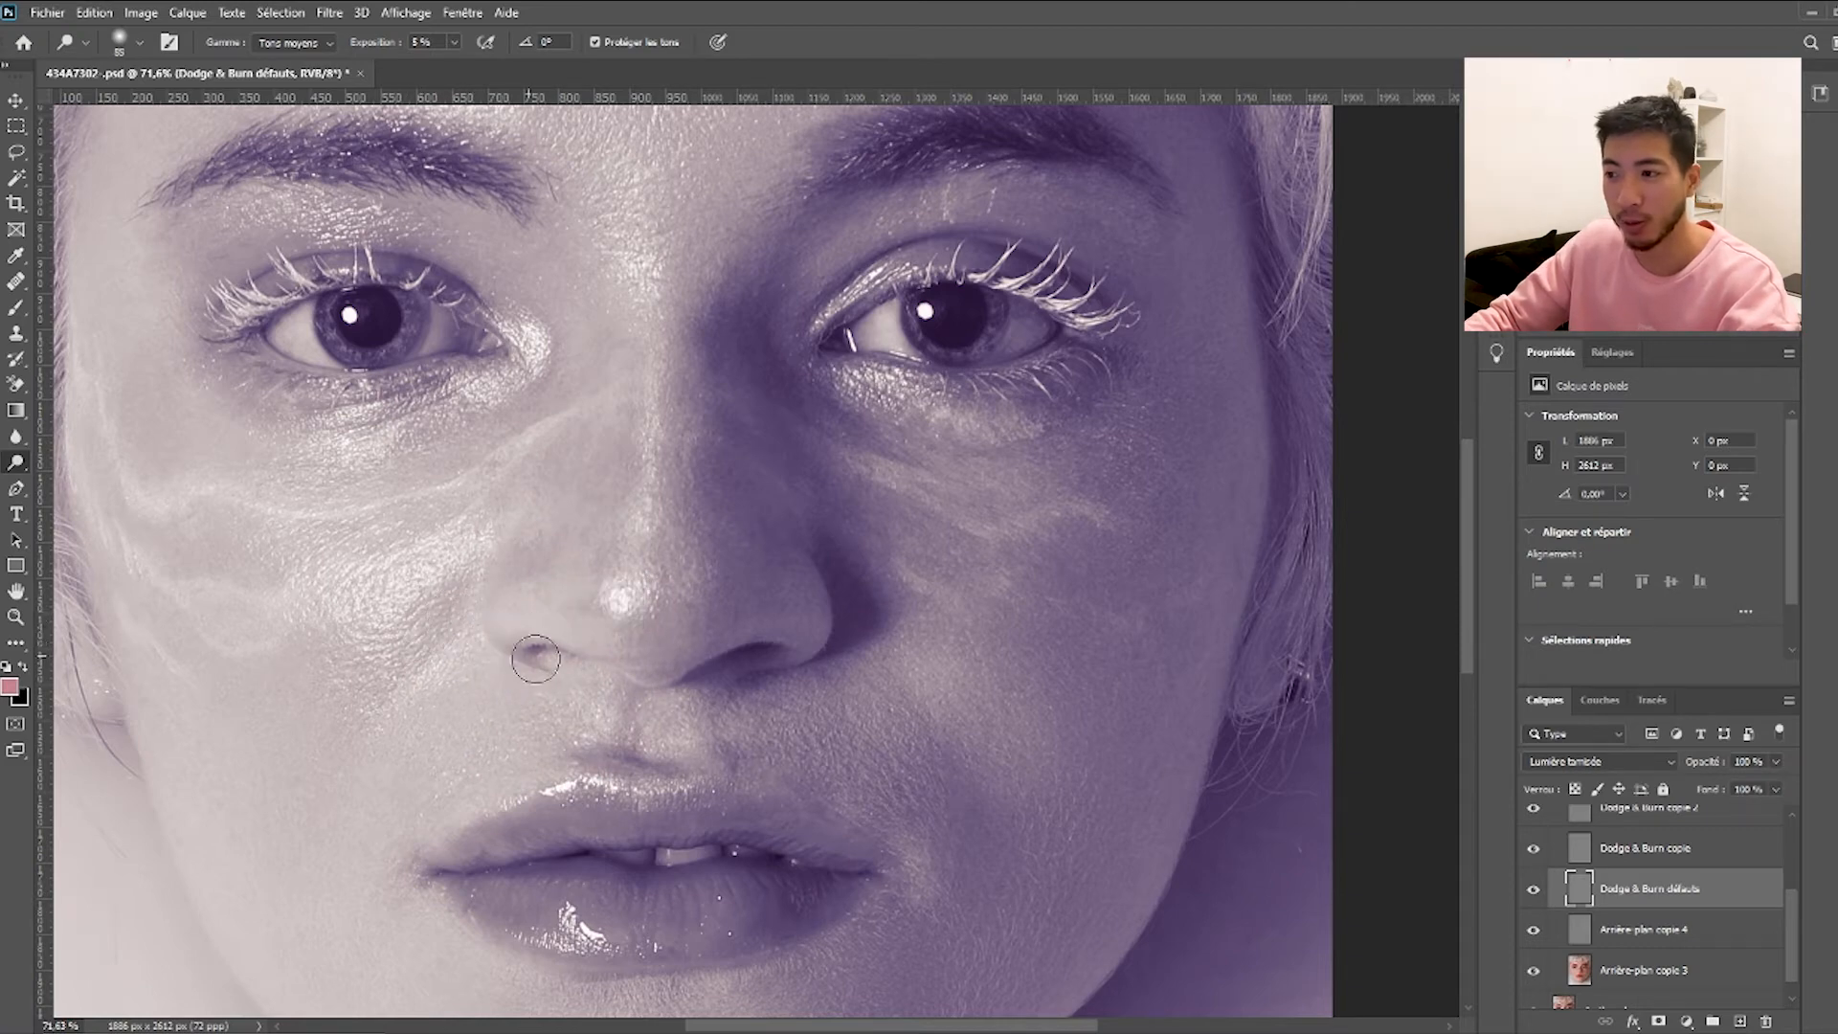
Examine the chin, mouth, nose and lit cheek in black and white for uneven light and dark patches, adjusting the brush to small details.
scroll(587, 643, down, 3)
scroll(677, 541, down, 3)
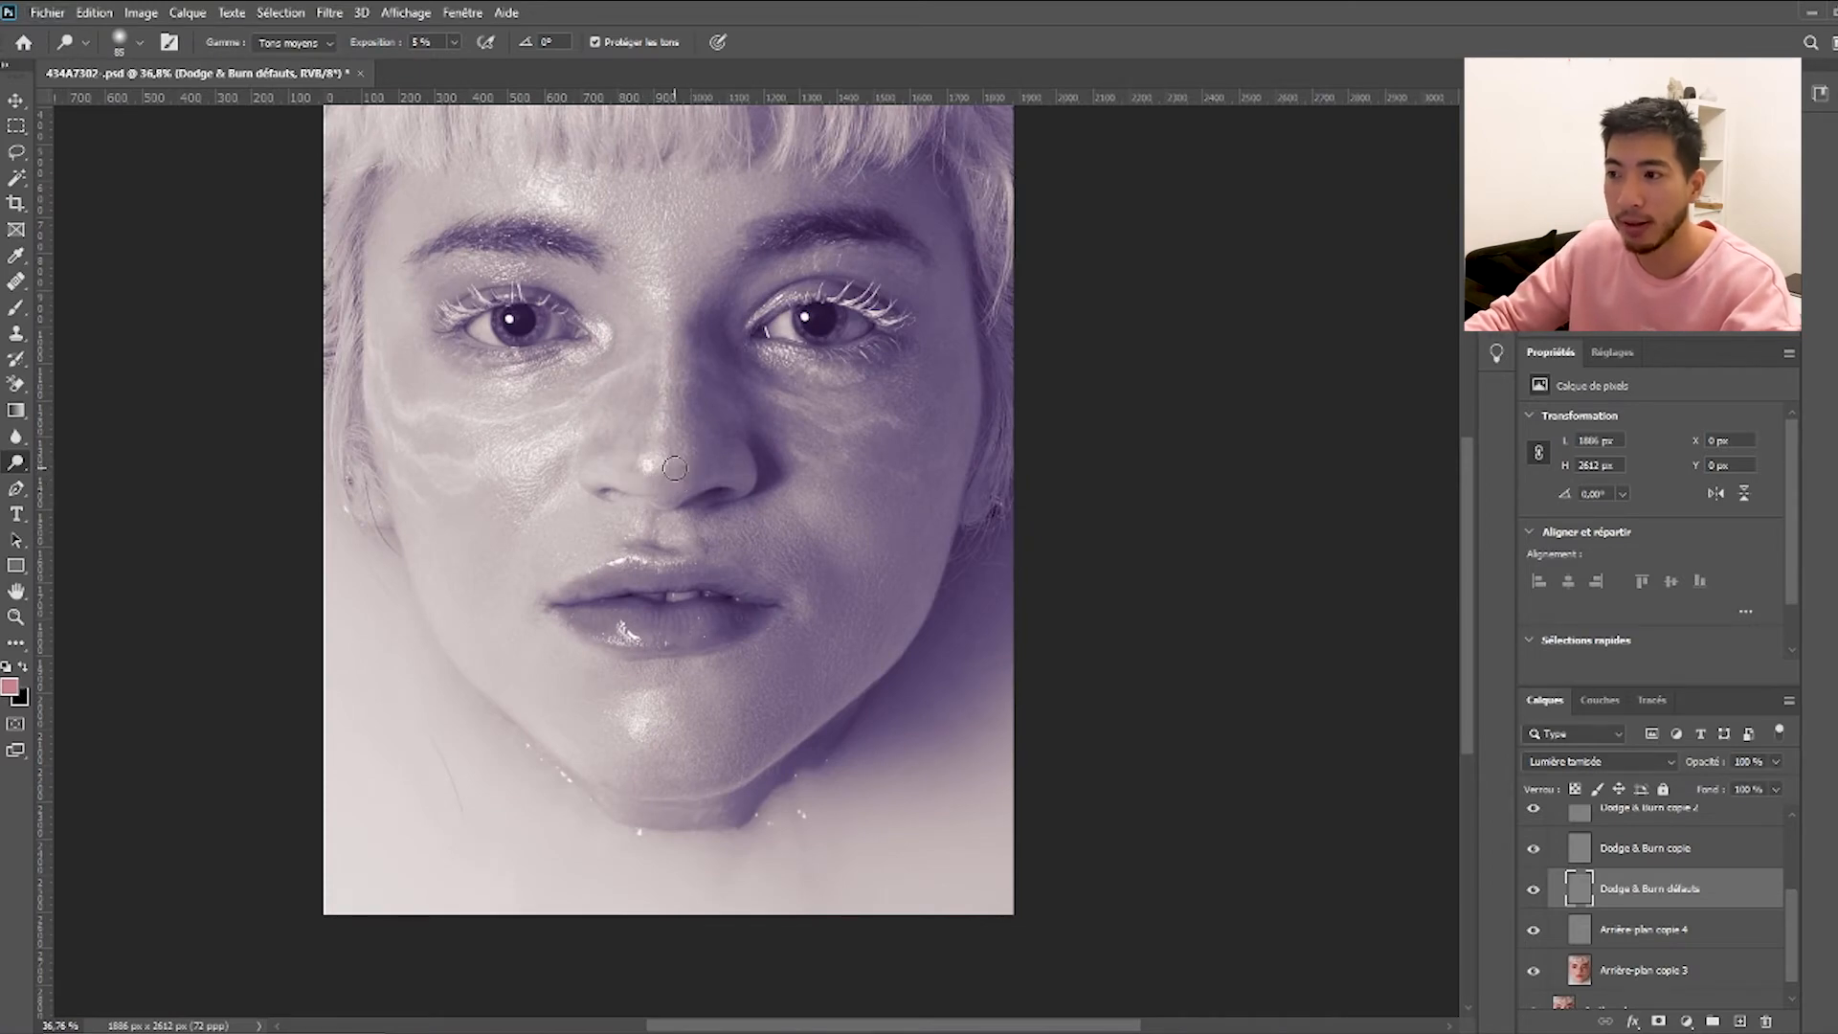
scroll(693, 614, up, 3)
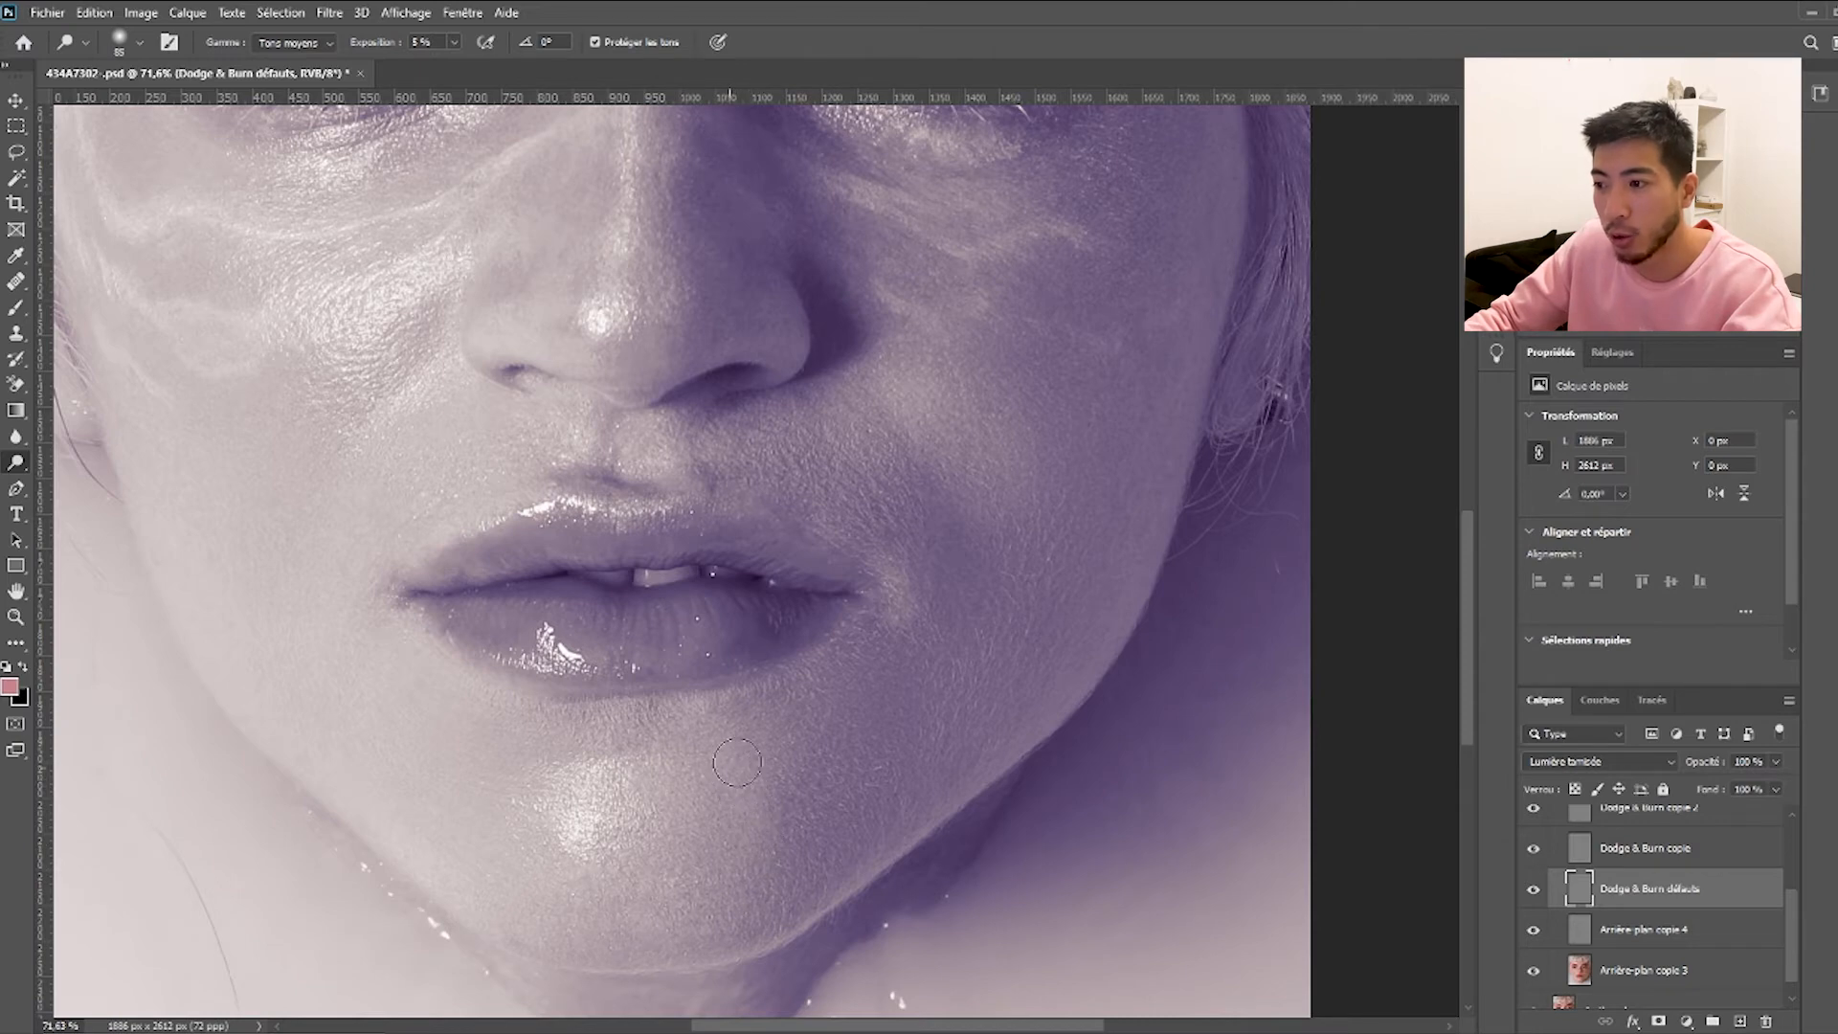
scroll(623, 886, up, 5)
key(bracketleft)
key(bracketleft)
key(bracketleft)
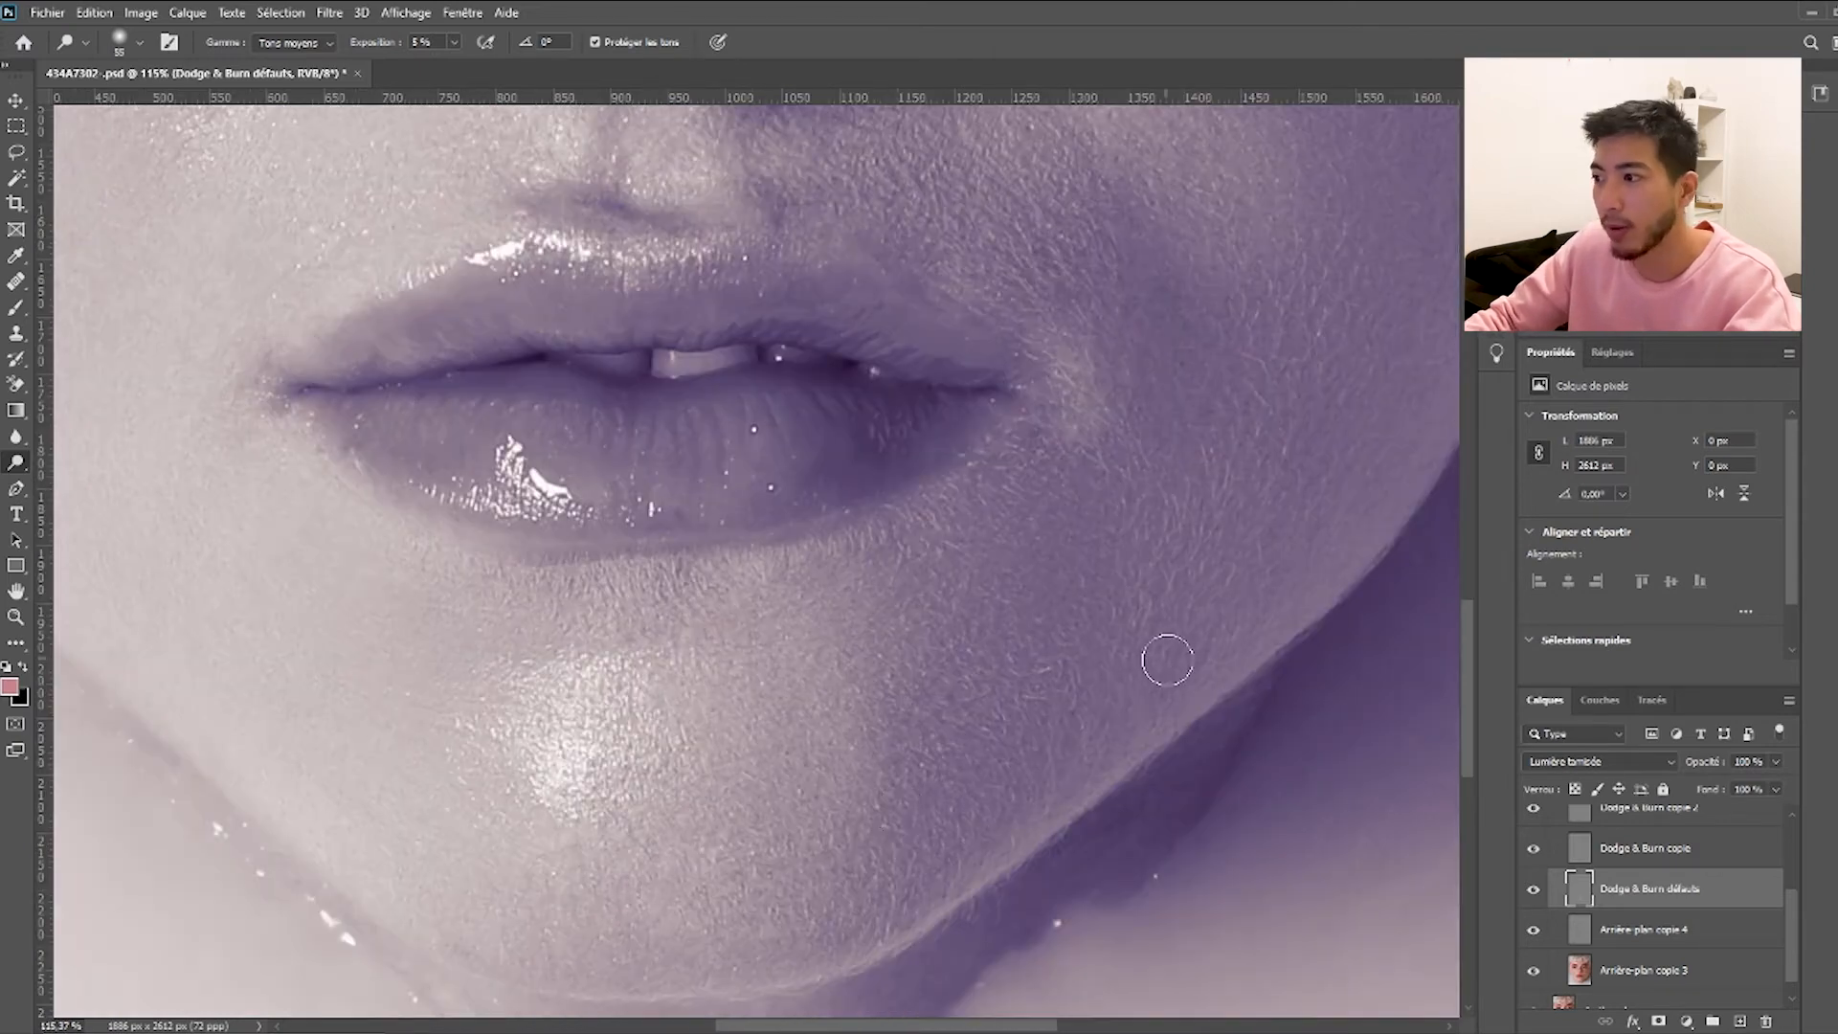
scroll(754, 479, up, 3)
key(bracketleft)
key(bracketleft)
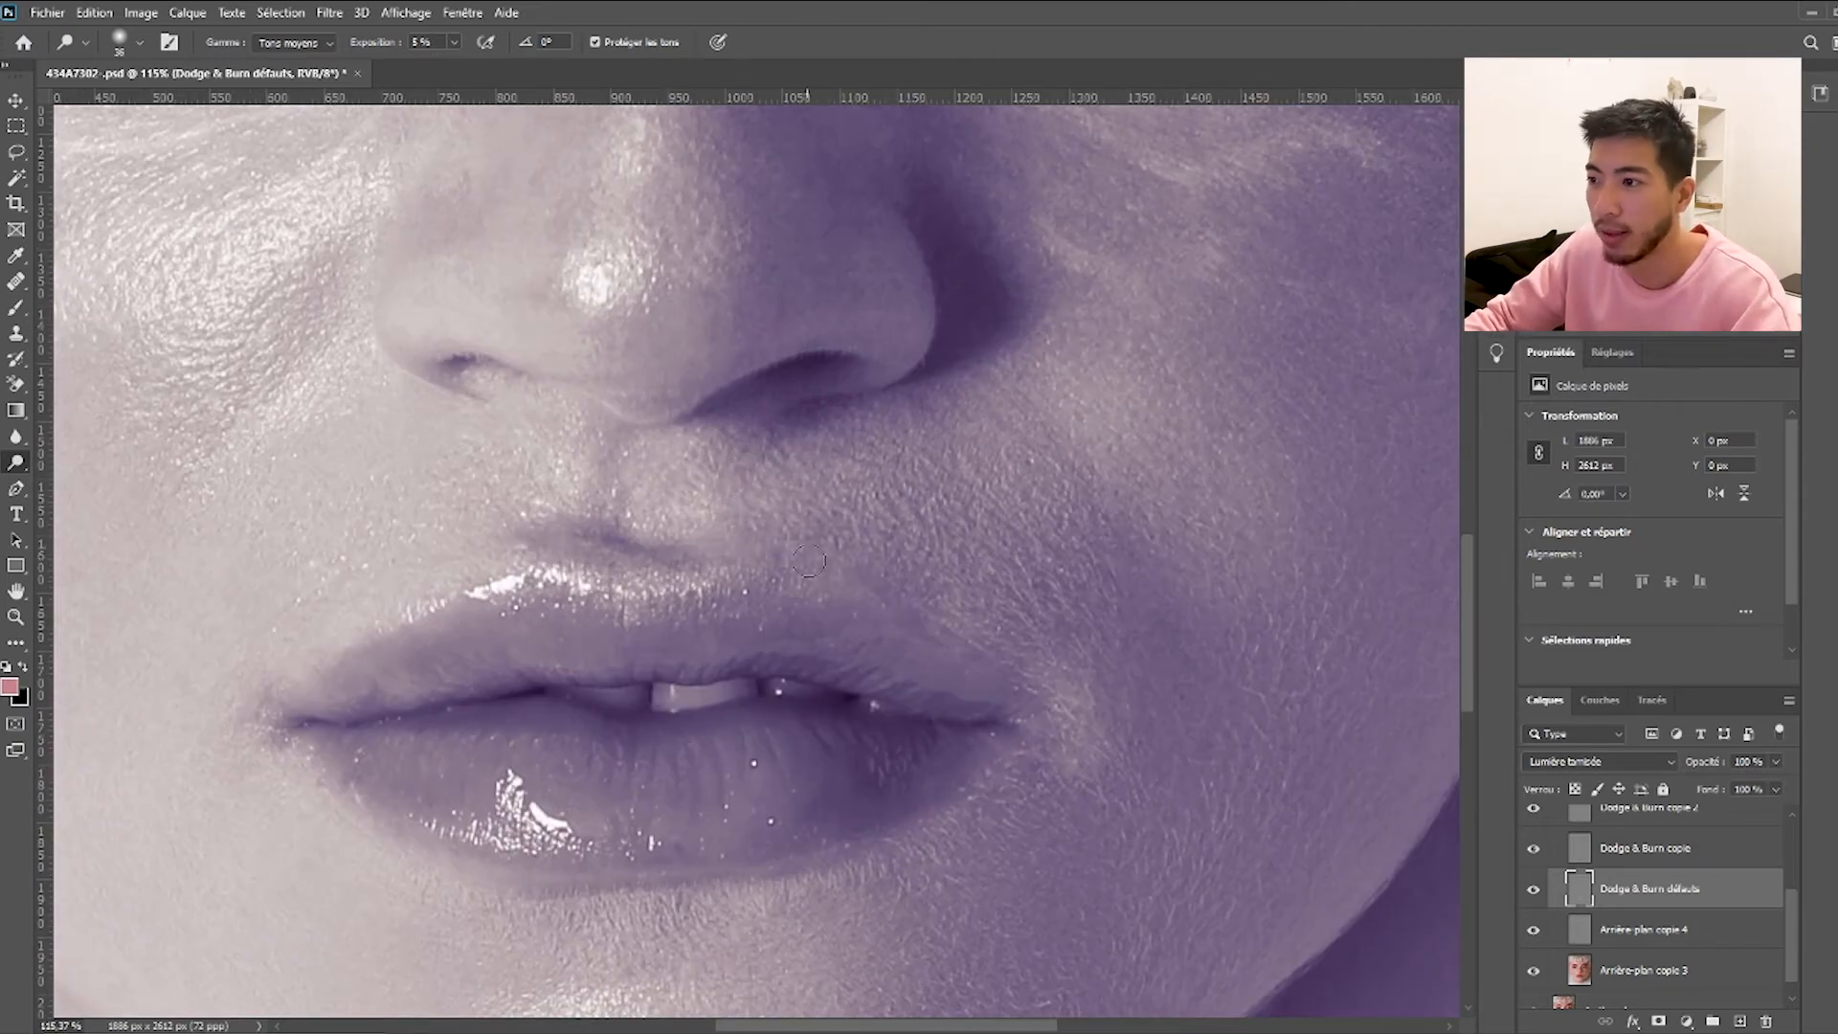
scroll(607, 536, up, 2)
scroll(526, 622, up, 2)
scroll(517, 622, left, 5)
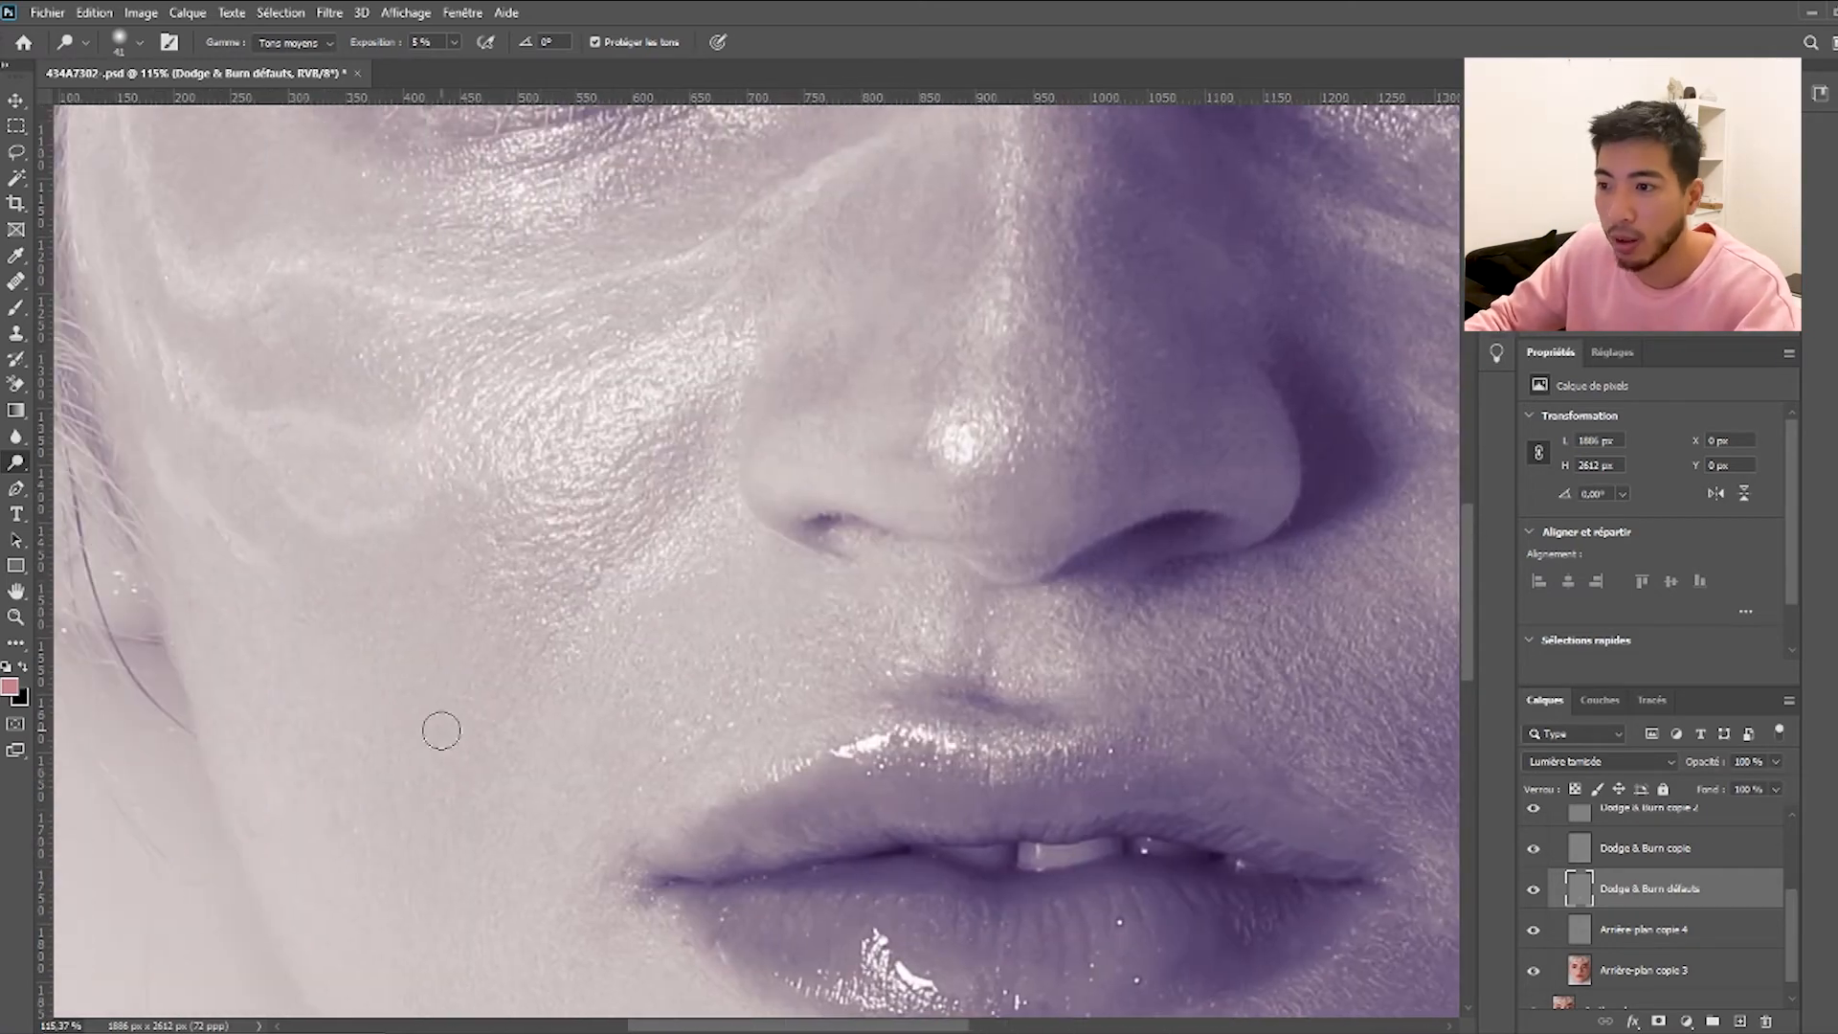
scroll(631, 536, up, 3)
scroll(510, 752, down, 1)
scroll(556, 613, up, 1)
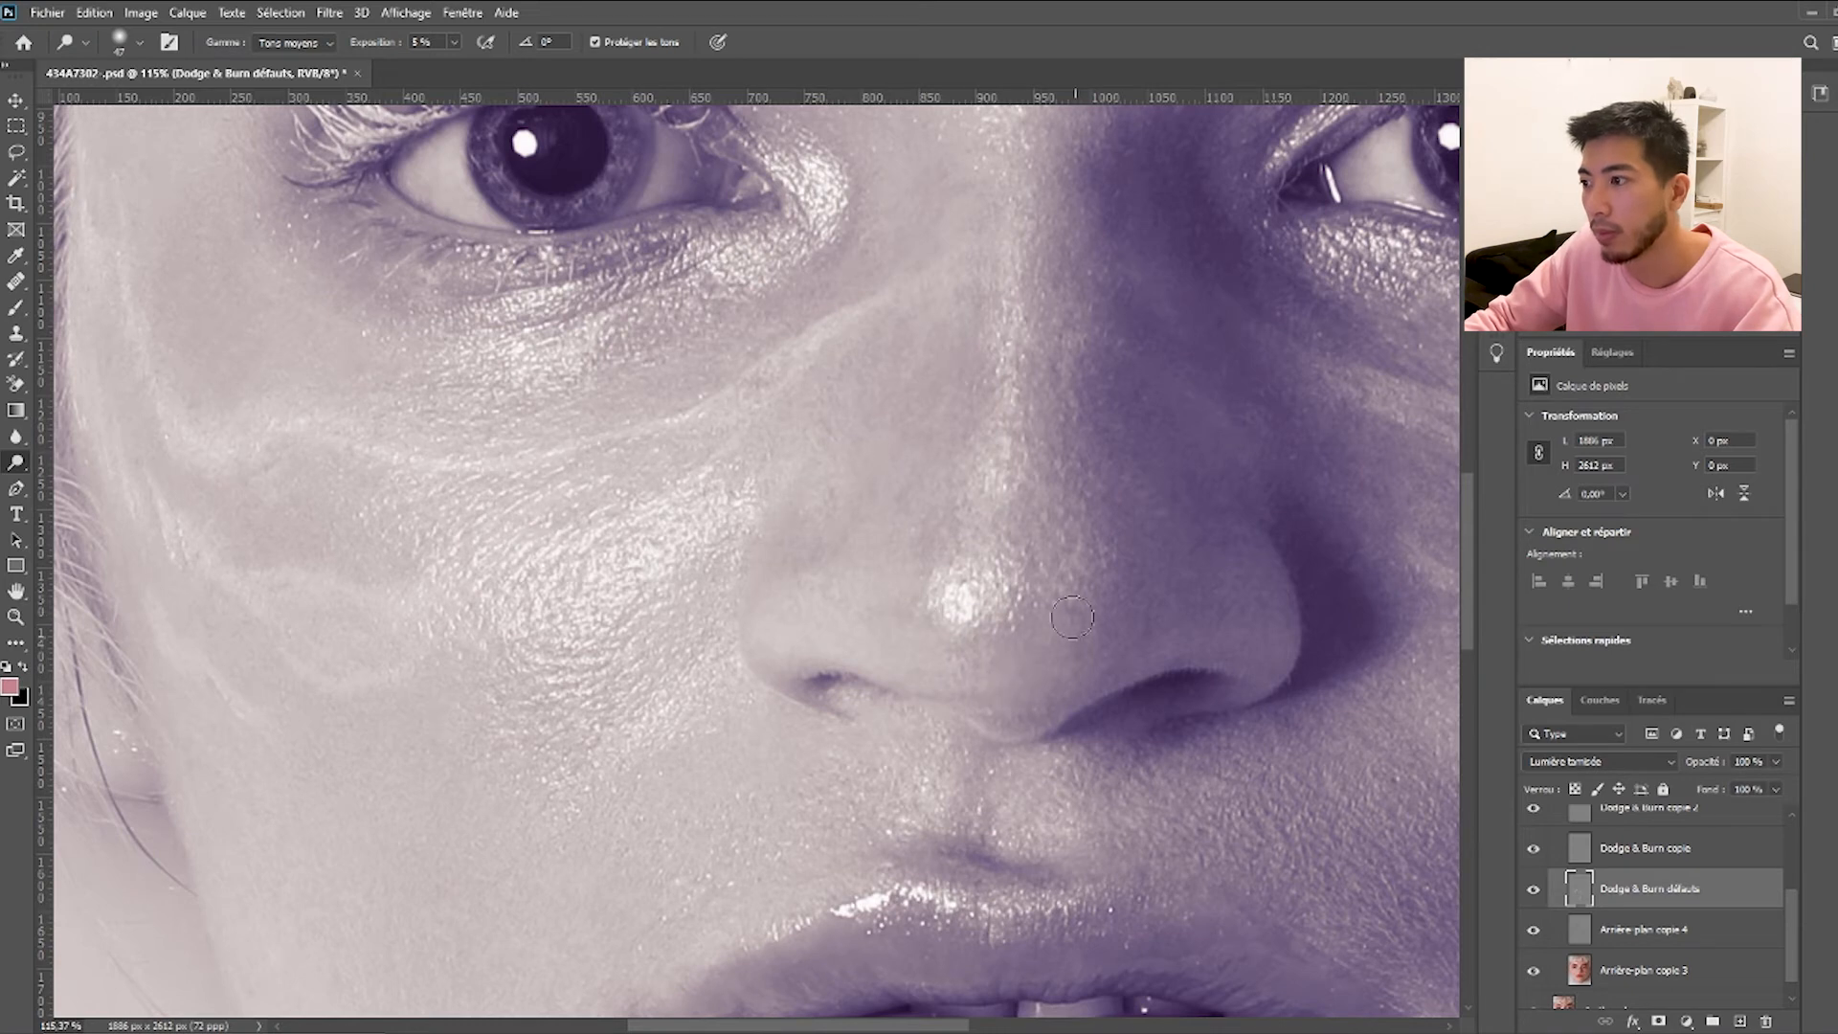
scroll(1024, 623, up, 2)
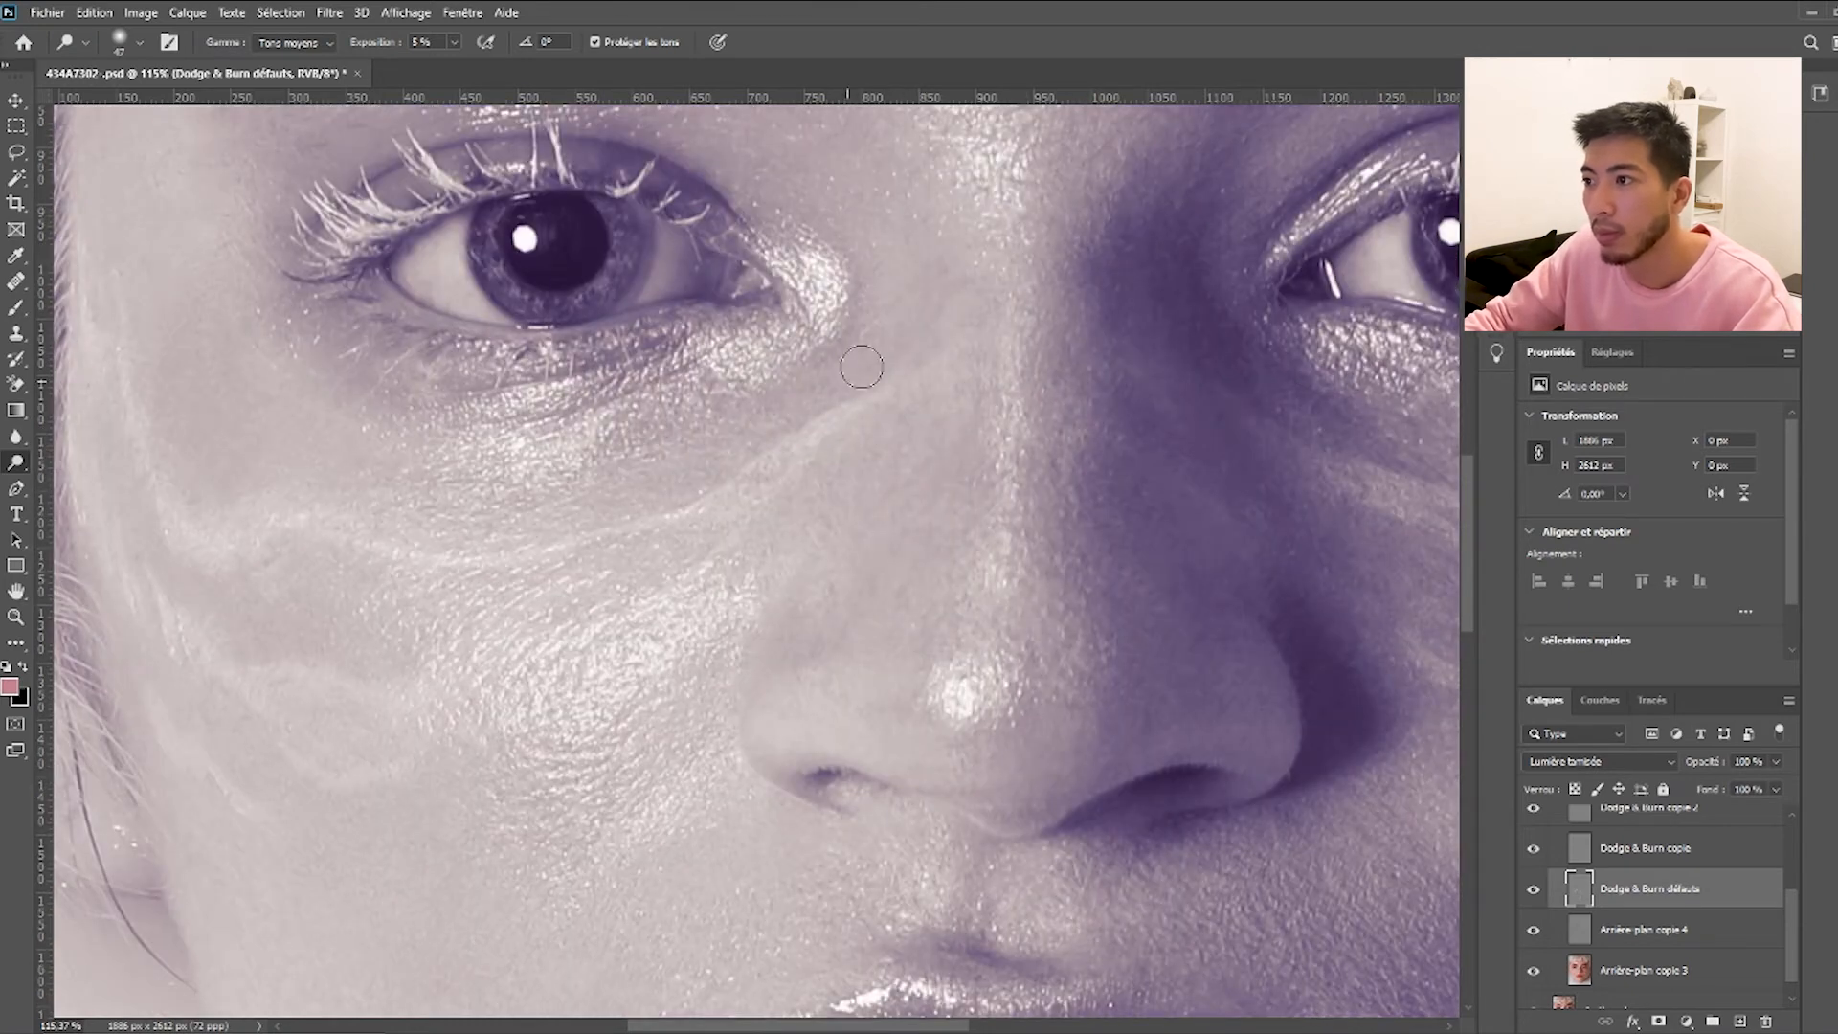
Lighten the dark patches beneath the eye on the lit side with a small Dodge brush on the Dodge & Burn défauts layer.
scroll(607, 505, up, 3)
drag(606, 617, 620, 632)
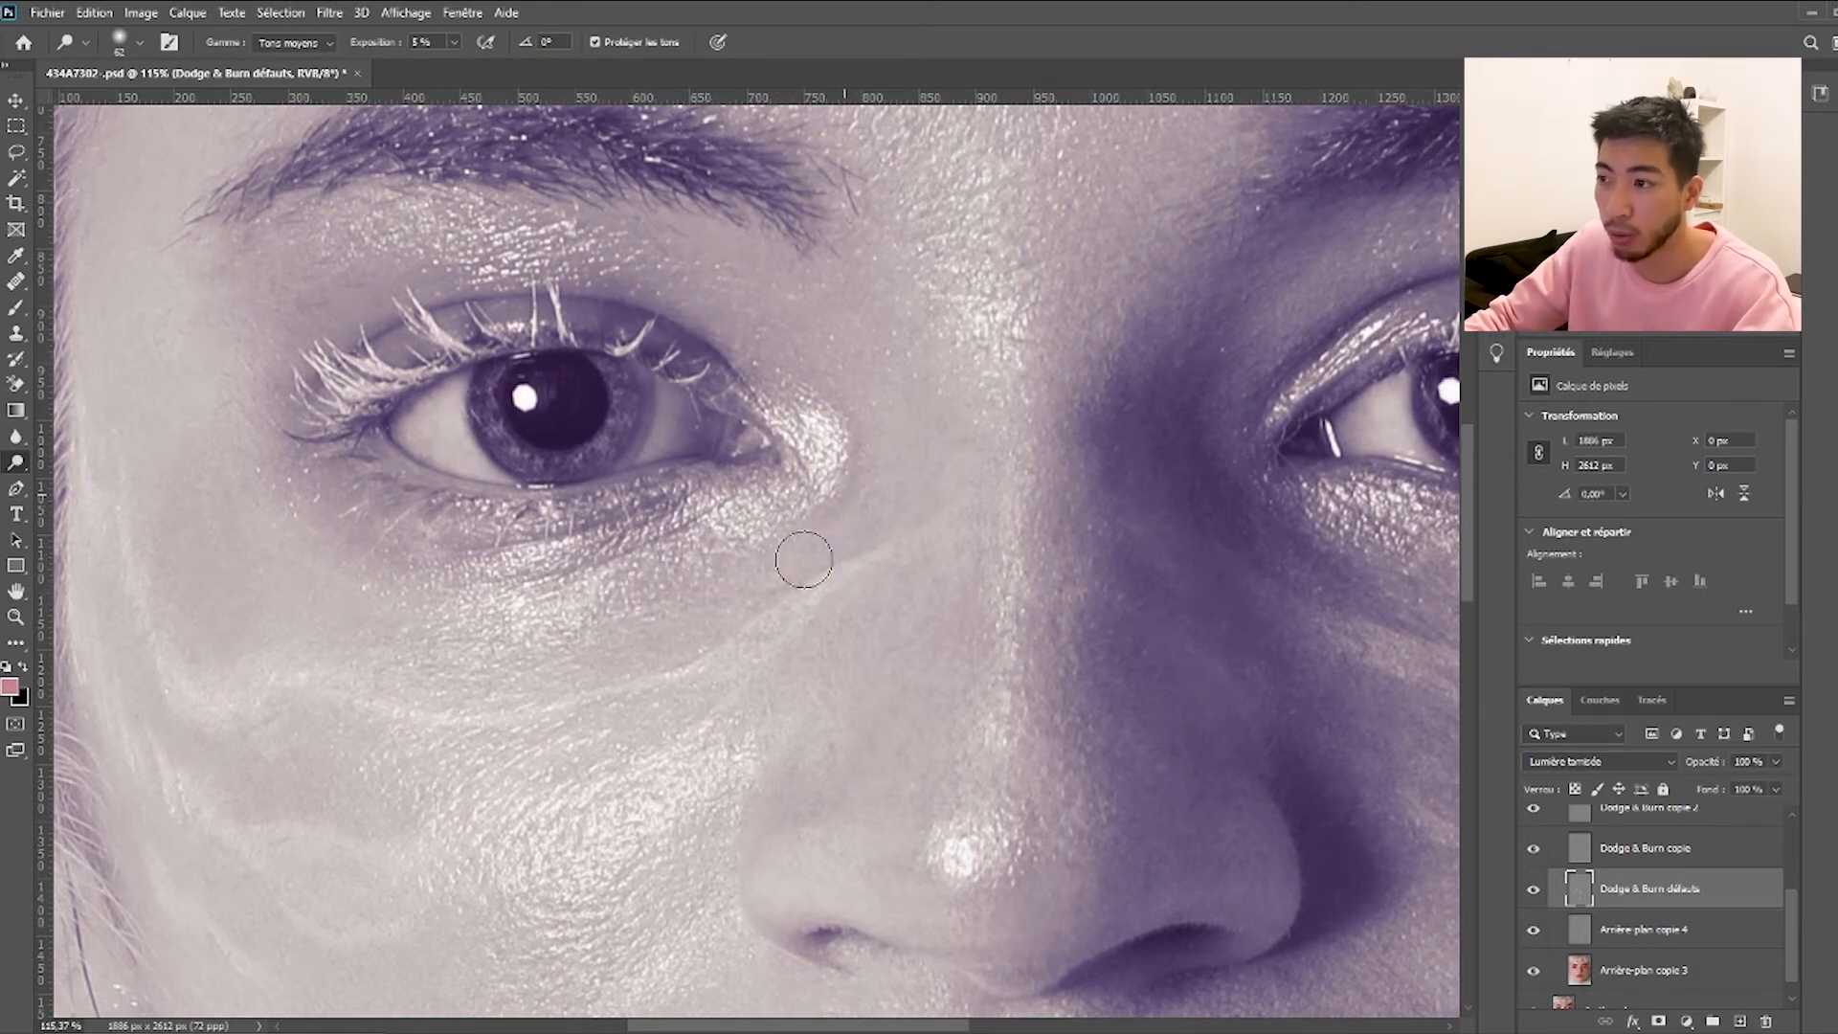
key(bracketleft)
key(bracketleft)
key(bracketleft)
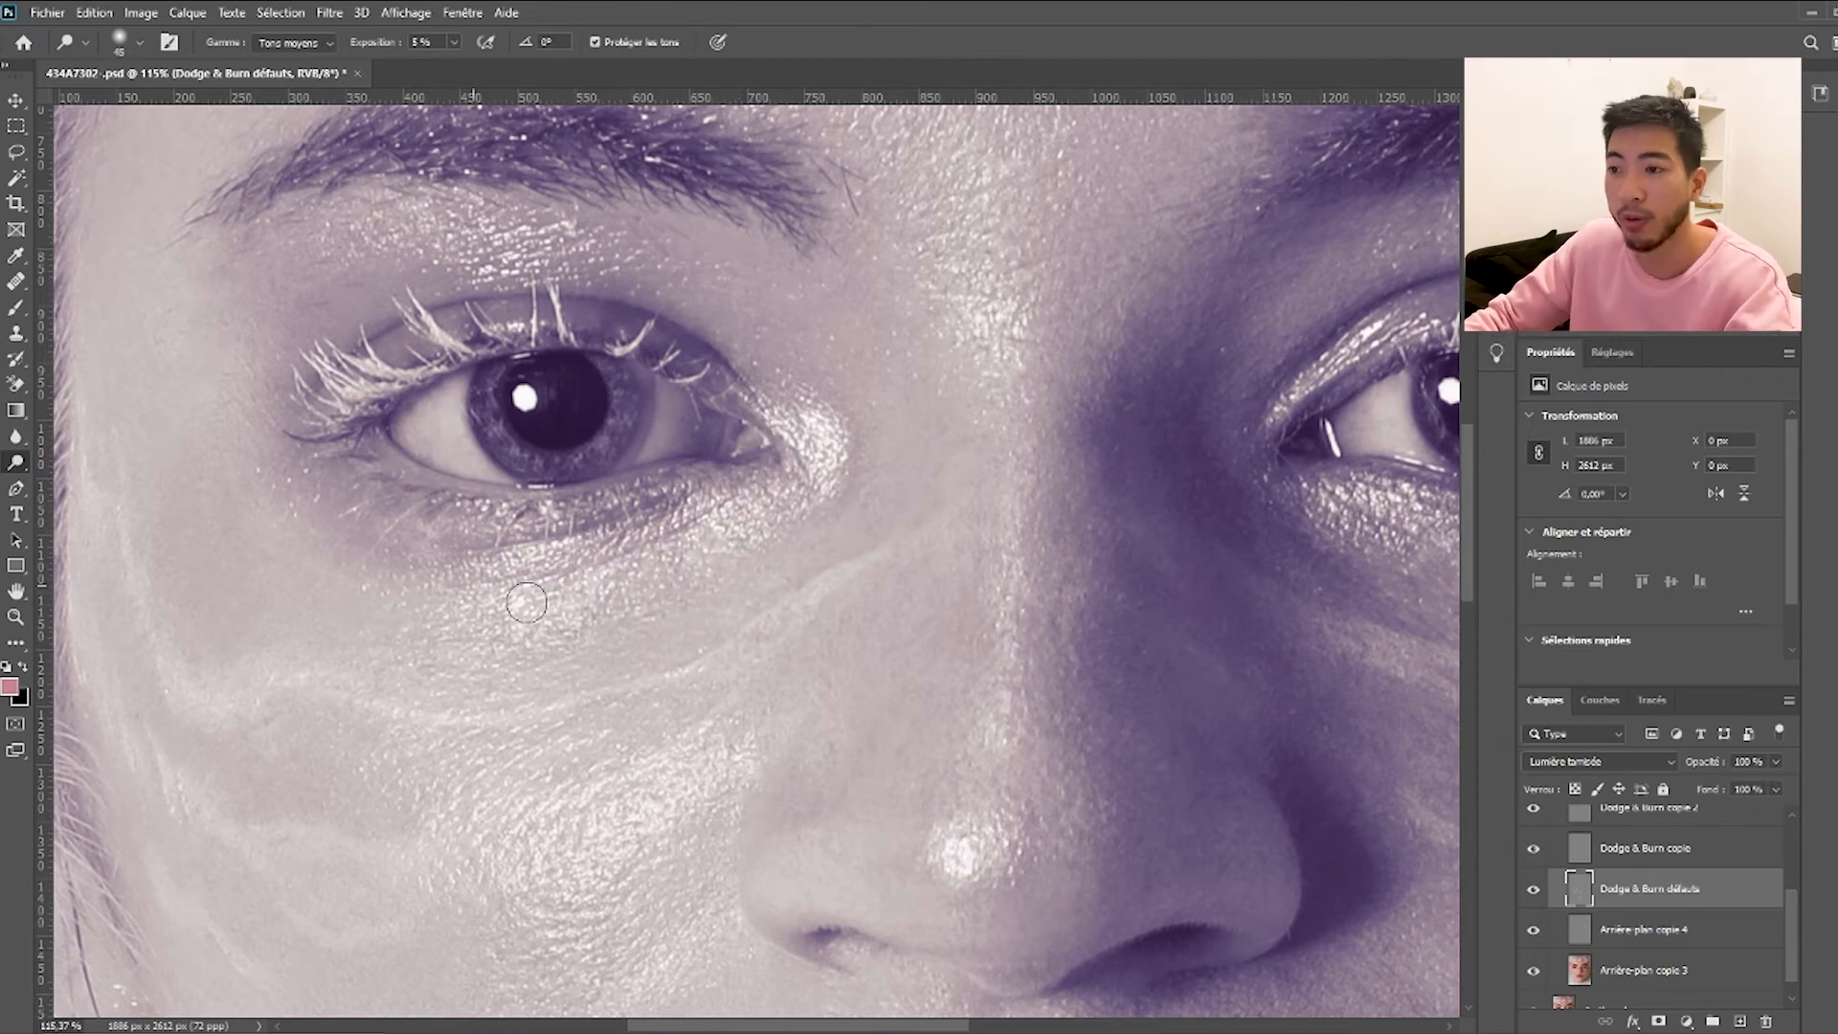
scroll(469, 603, down, 2)
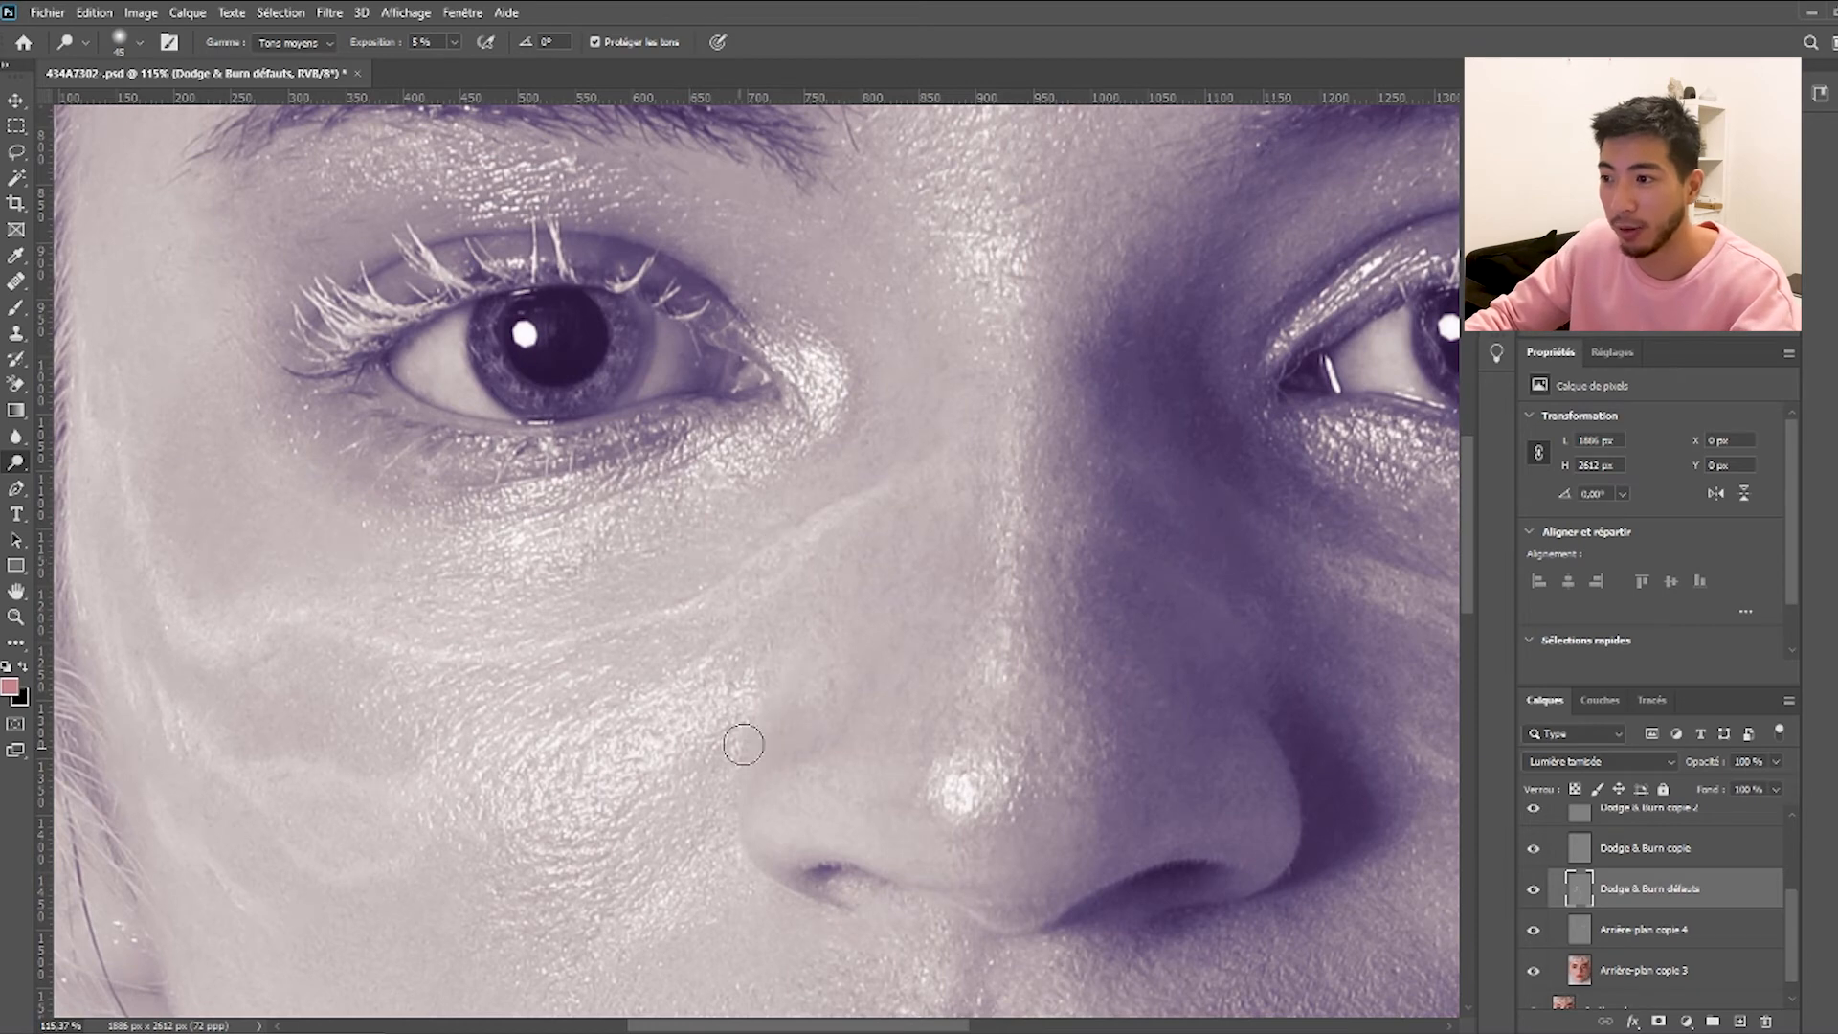
Examine the lit cheek, nose, mouth and shaded cheek in black and white for uneven light and dark patches.
scroll(598, 600, down, 4)
scroll(550, 589, down, 10)
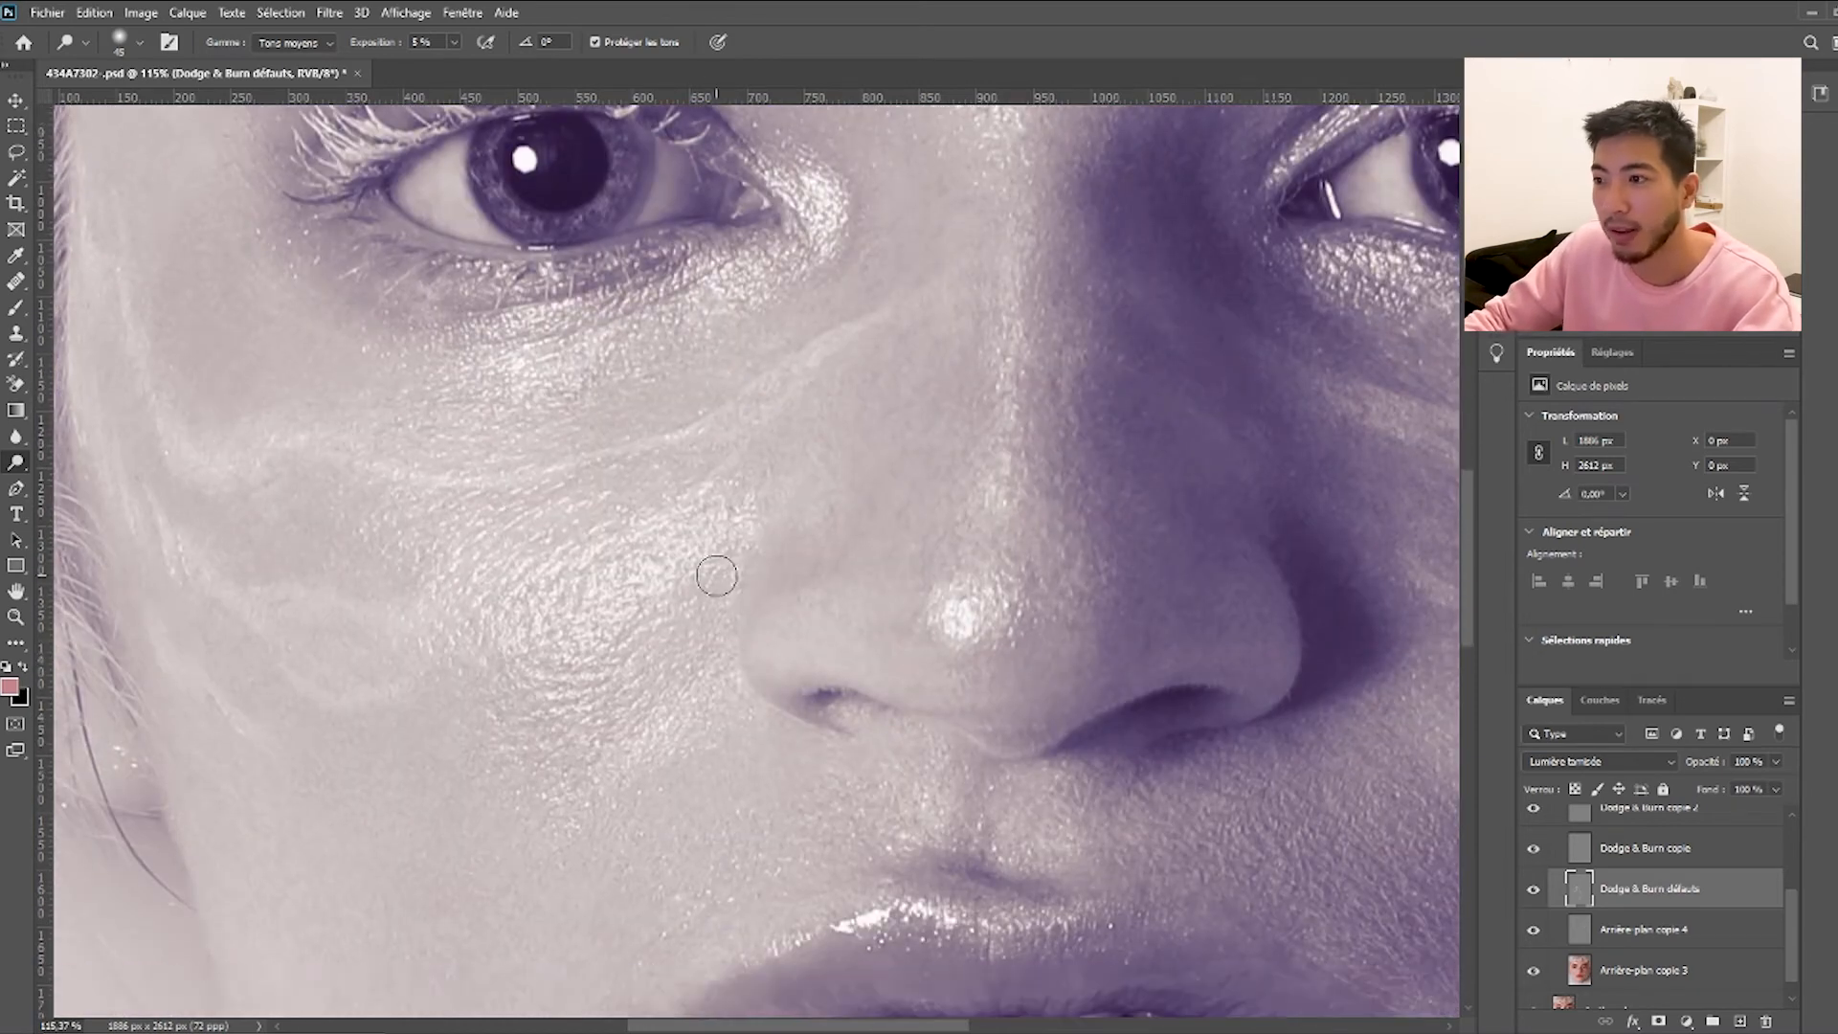
scroll(527, 718, down, 15)
scroll(1132, 689, right, 8)
scroll(936, 441, up, 11)
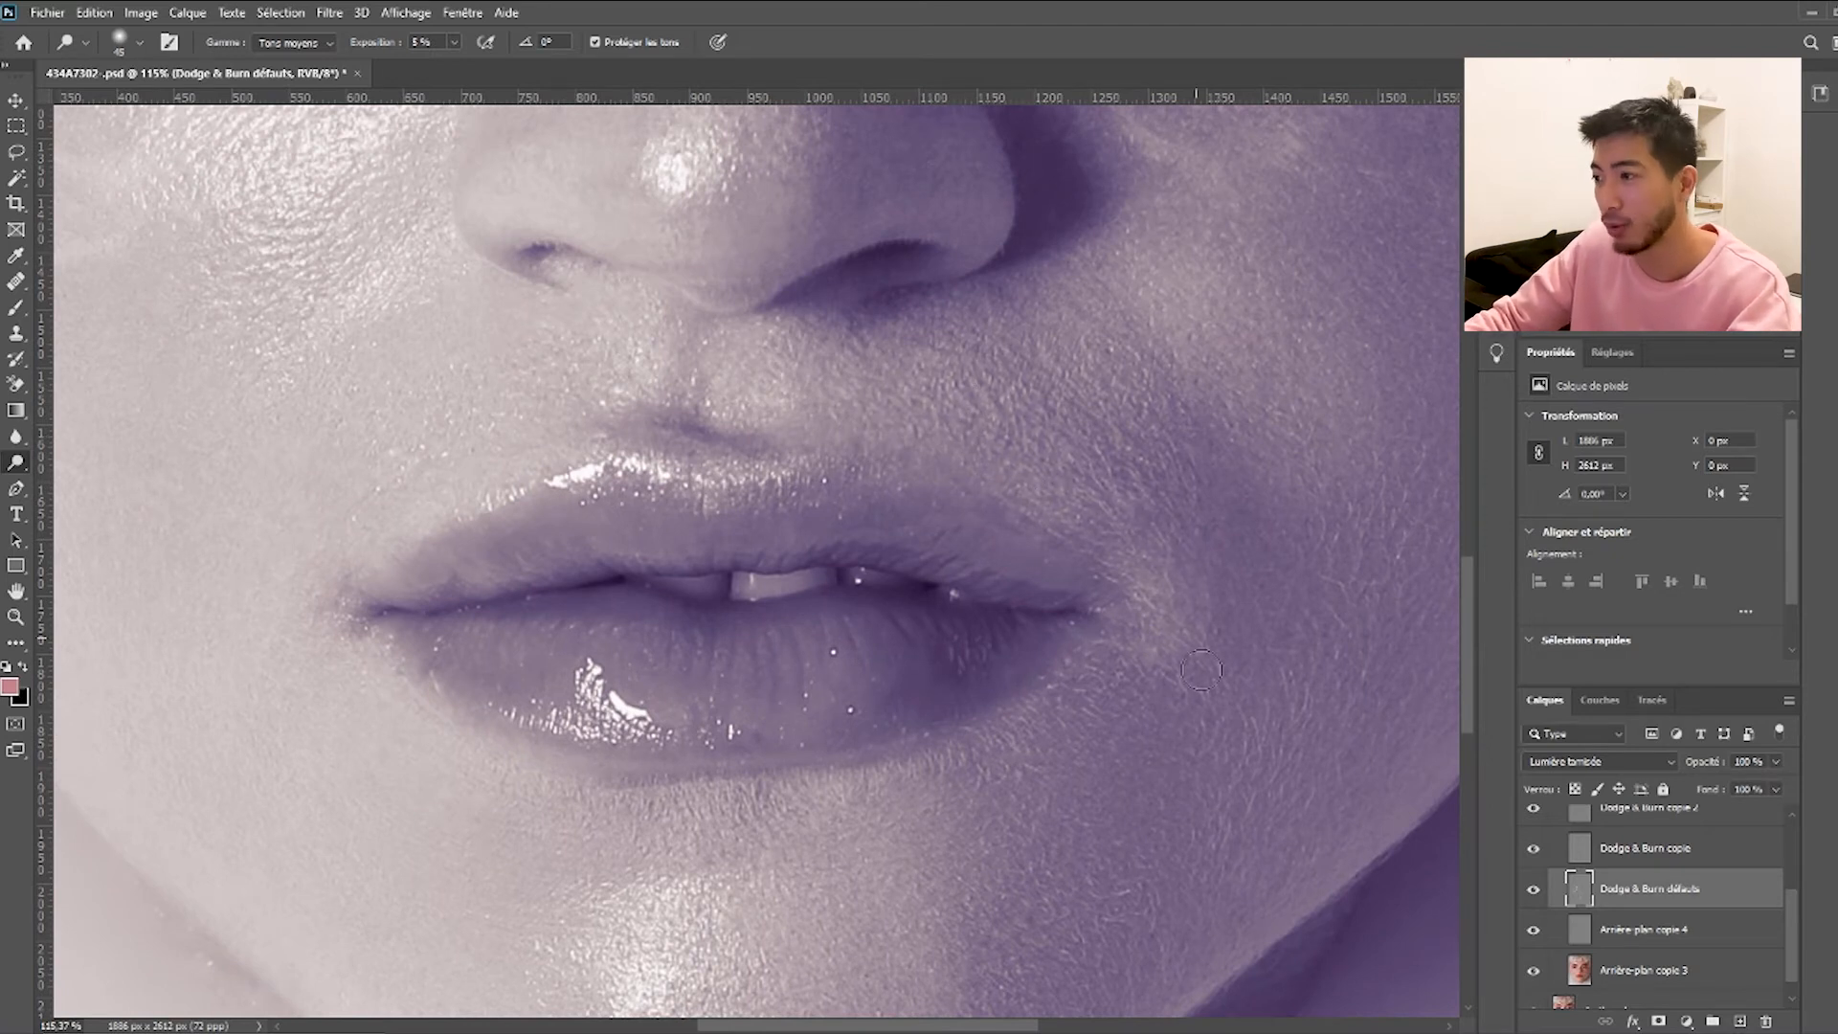
scroll(1044, 439, up, 3)
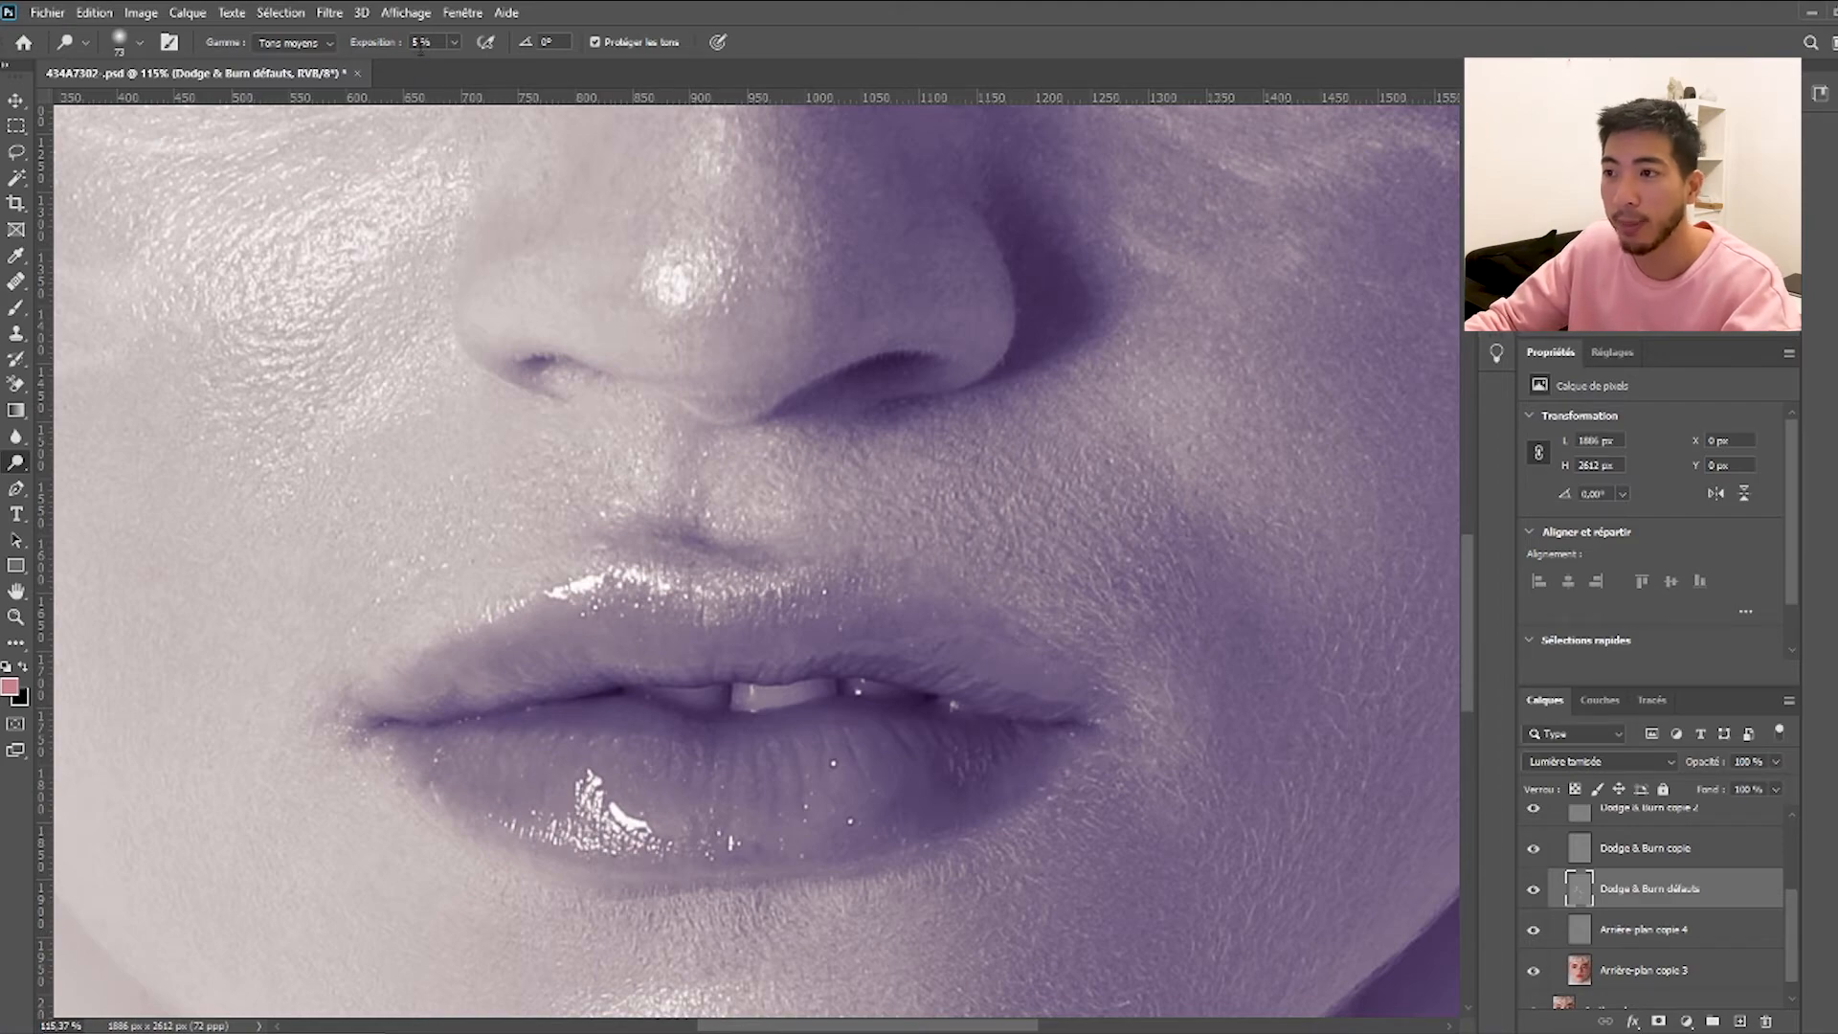
scroll(1106, 640, up, 3)
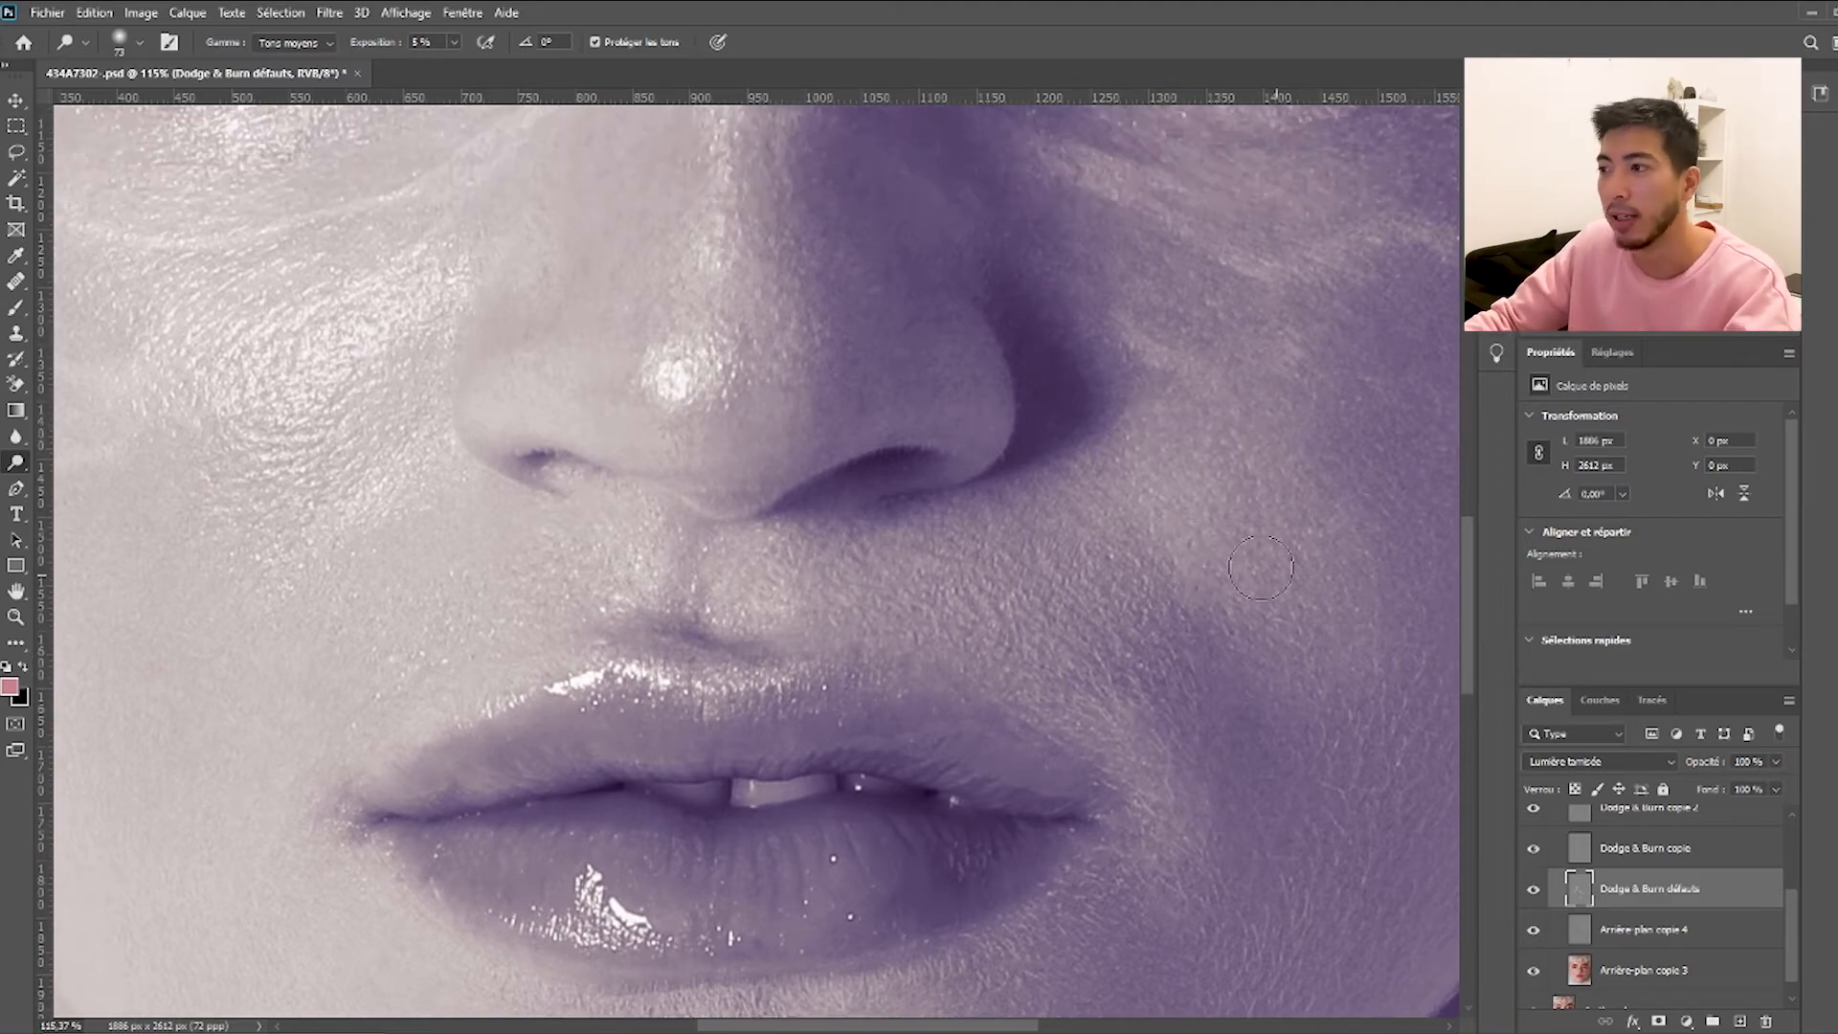
scroll(636, 562, up, 15)
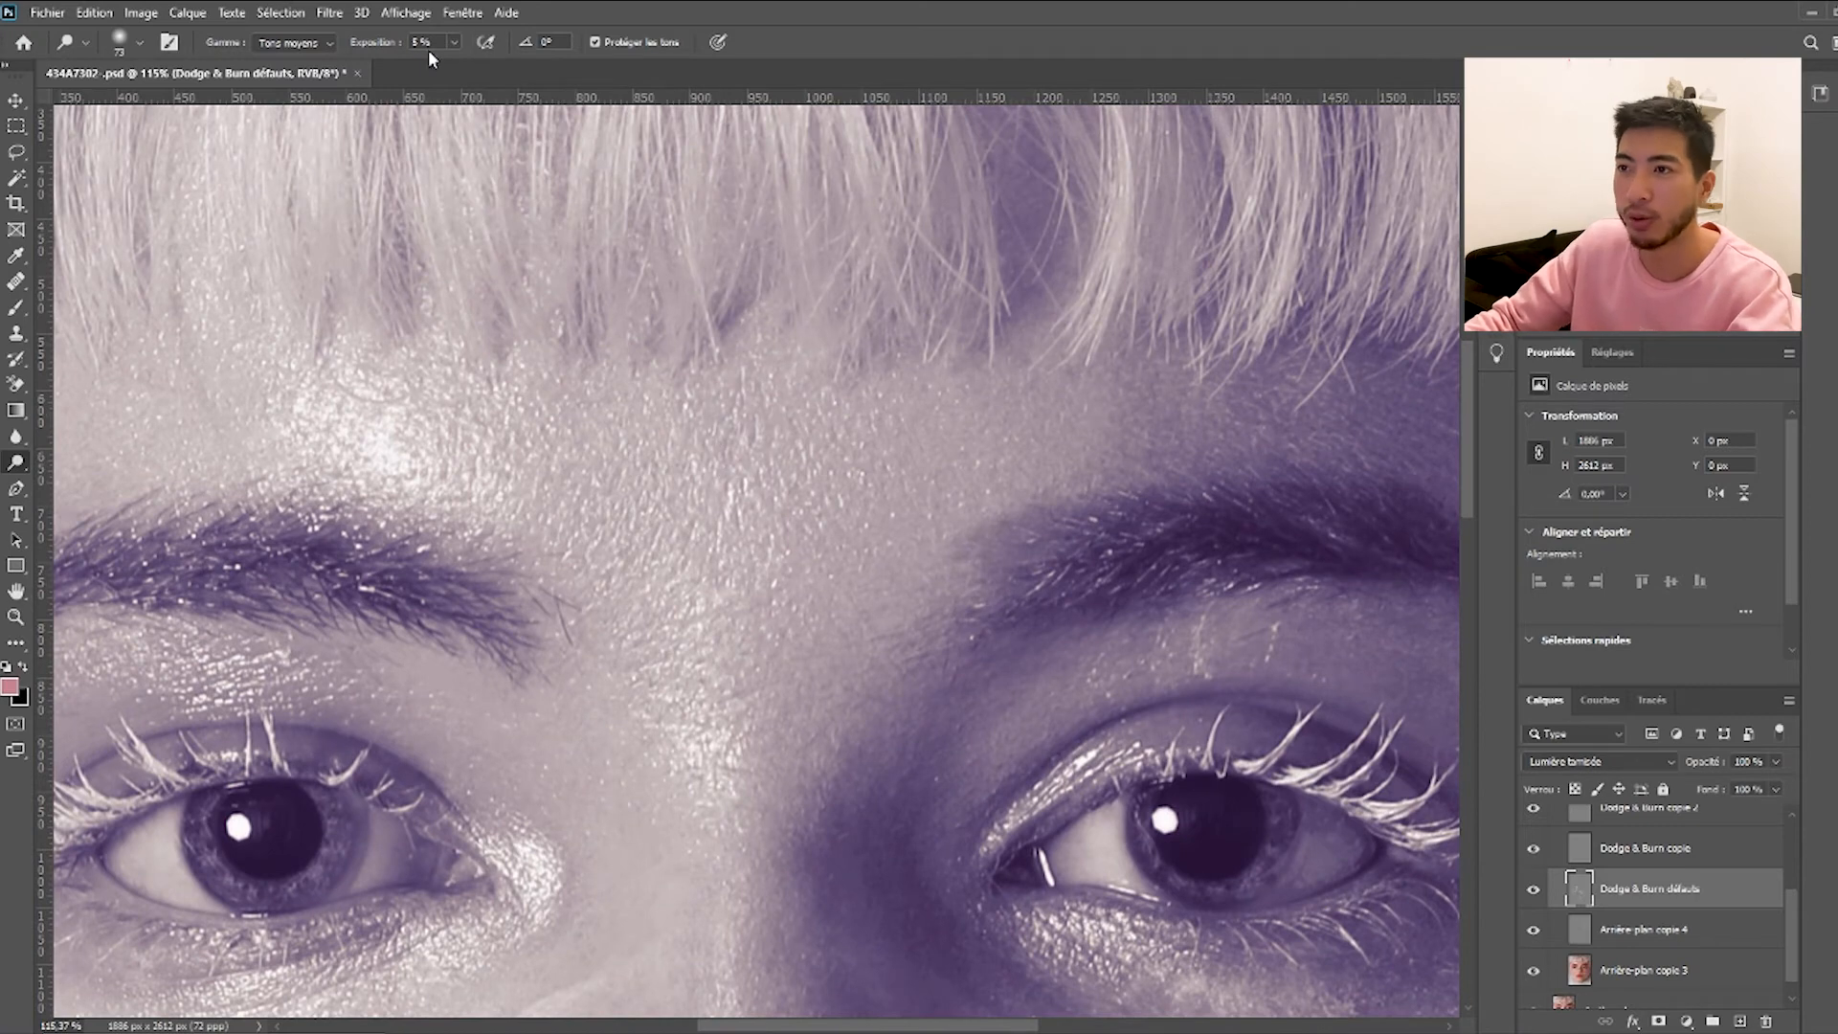
Examine the forehead, both eyes and the shaded cheek for remaining uneven patches, reducing the Dodge brush to a smaller size.
scroll(1140, 437, up, 5)
scroll(670, 555, left, 10)
scroll(383, 614, down, 4)
key(bracketleft)
key(bracketleft)
scroll(288, 613, down, 3)
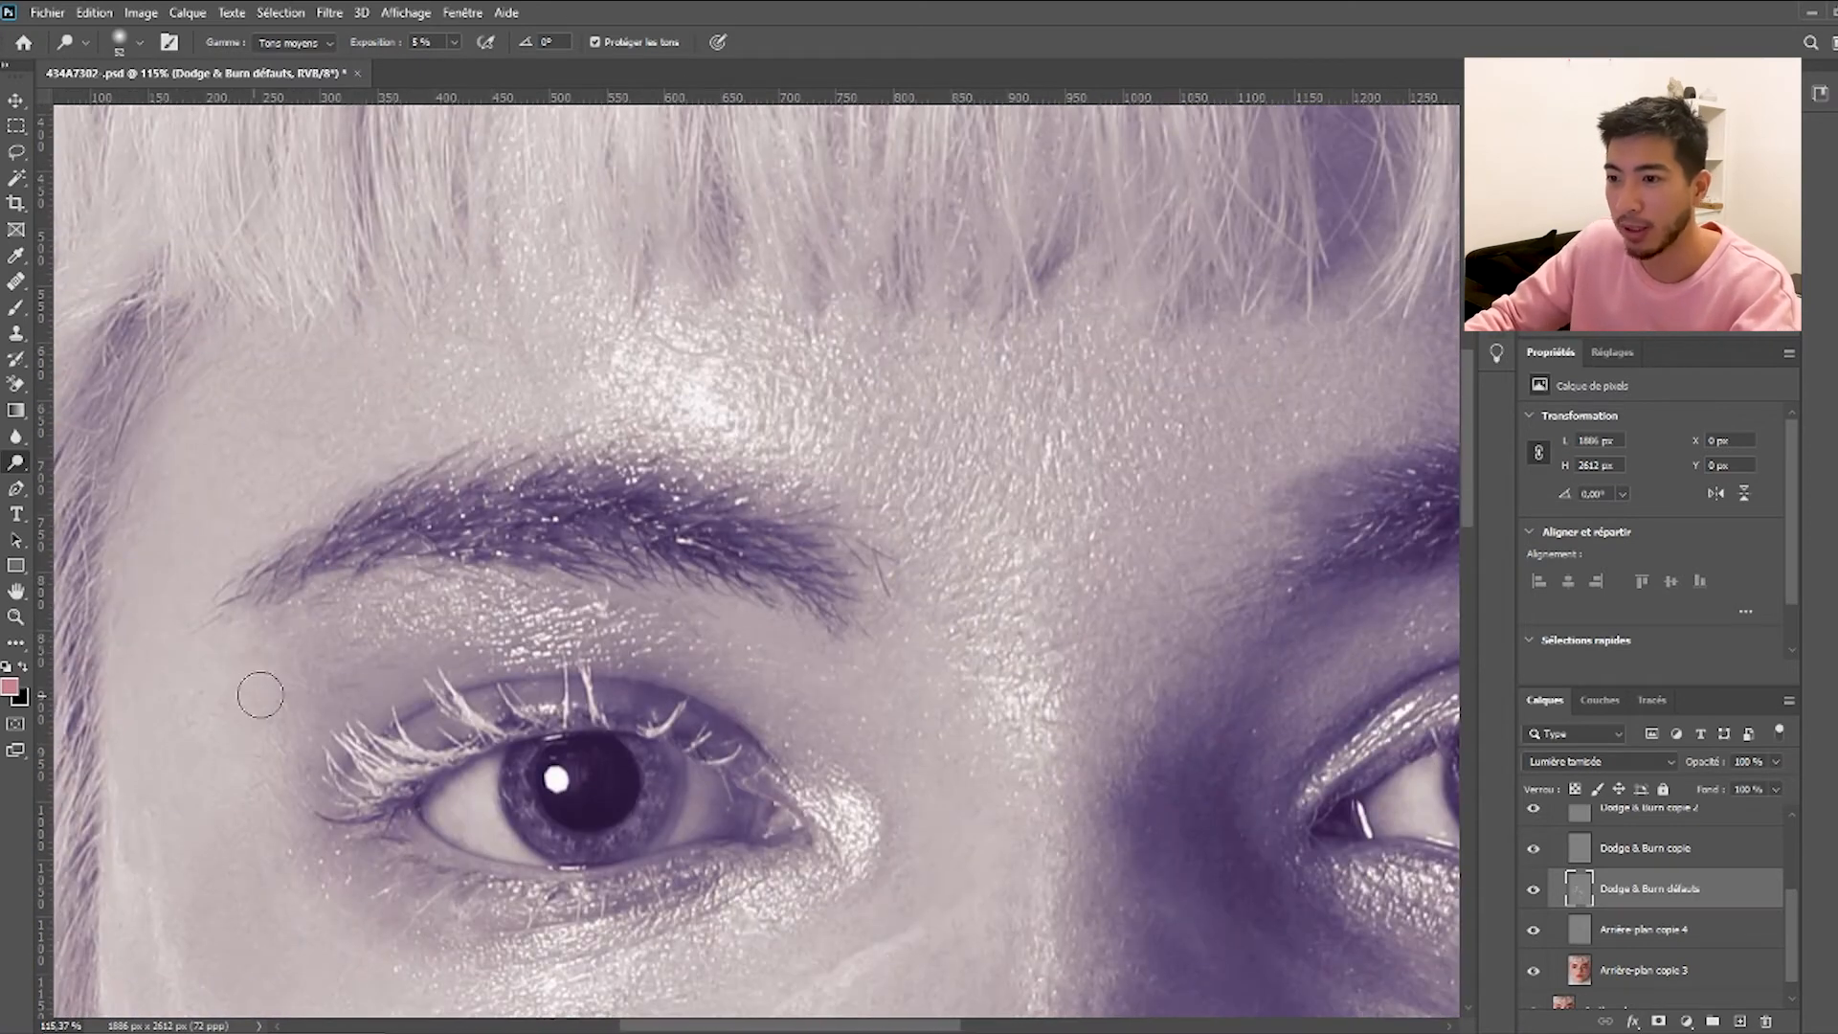
scroll(511, 590, down, 3)
scroll(670, 555, right, 8)
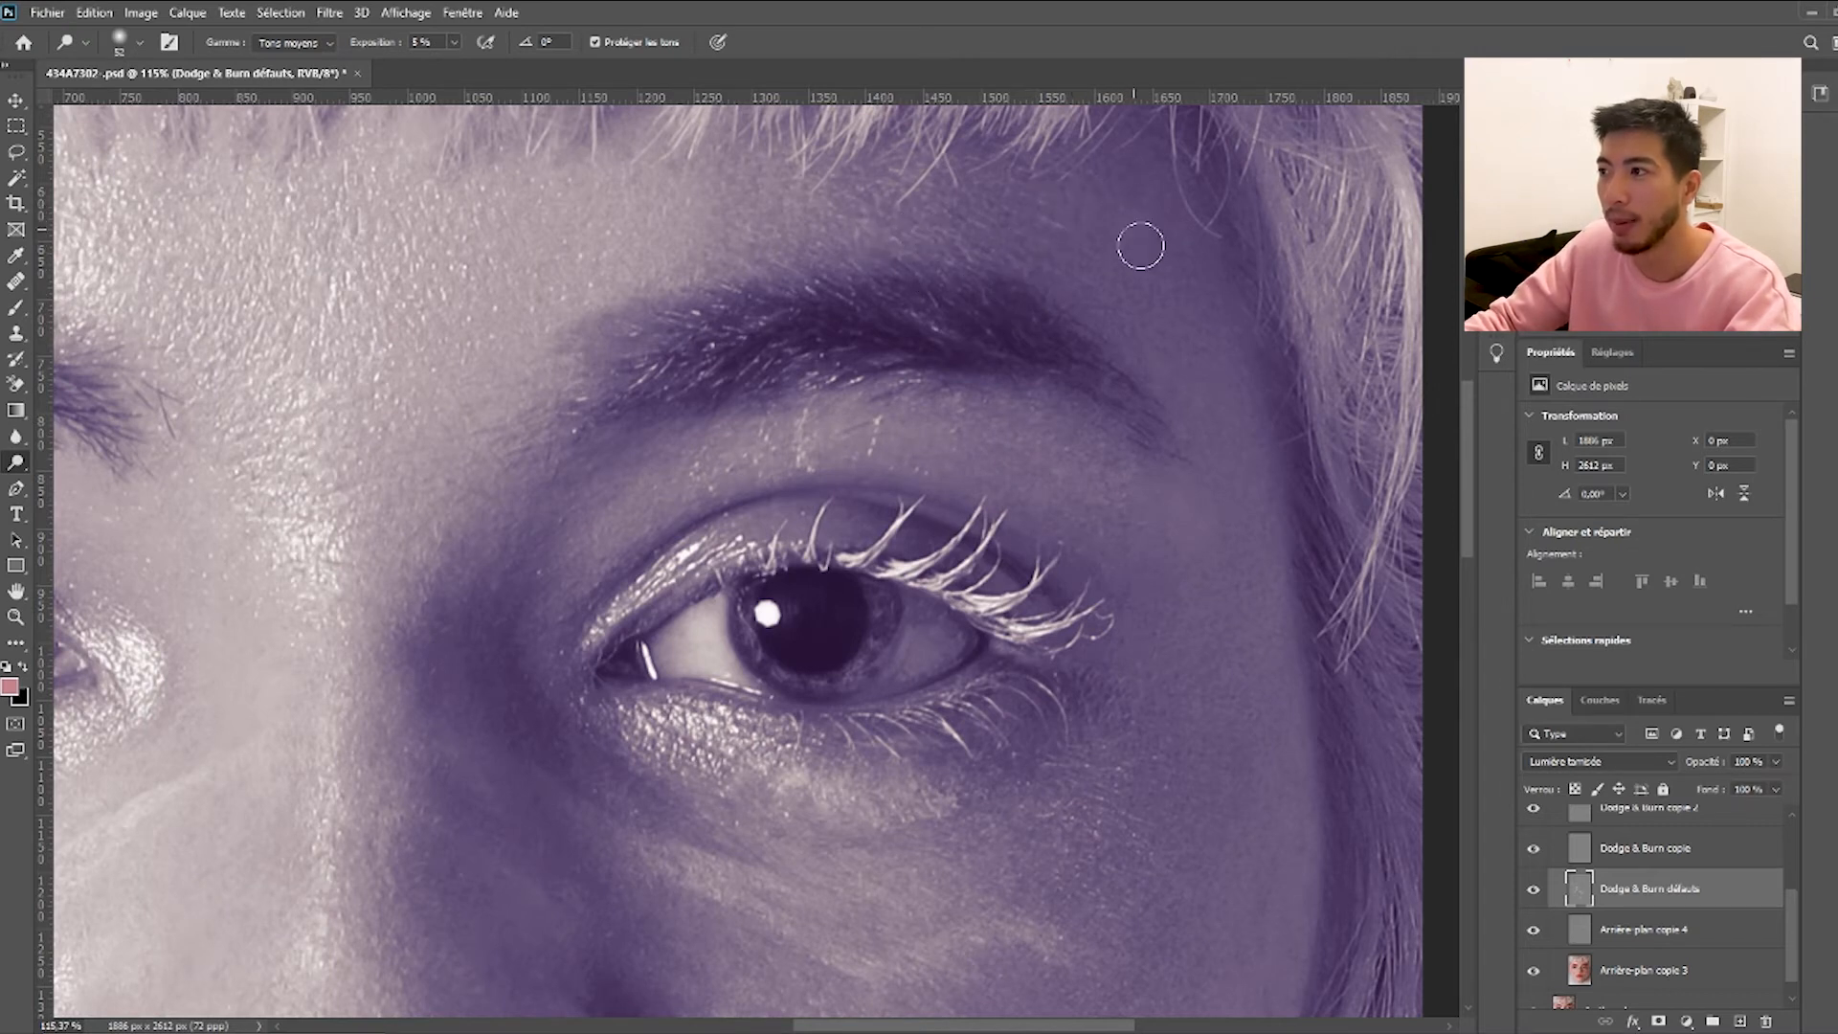
scroll(1168, 331, down, 4)
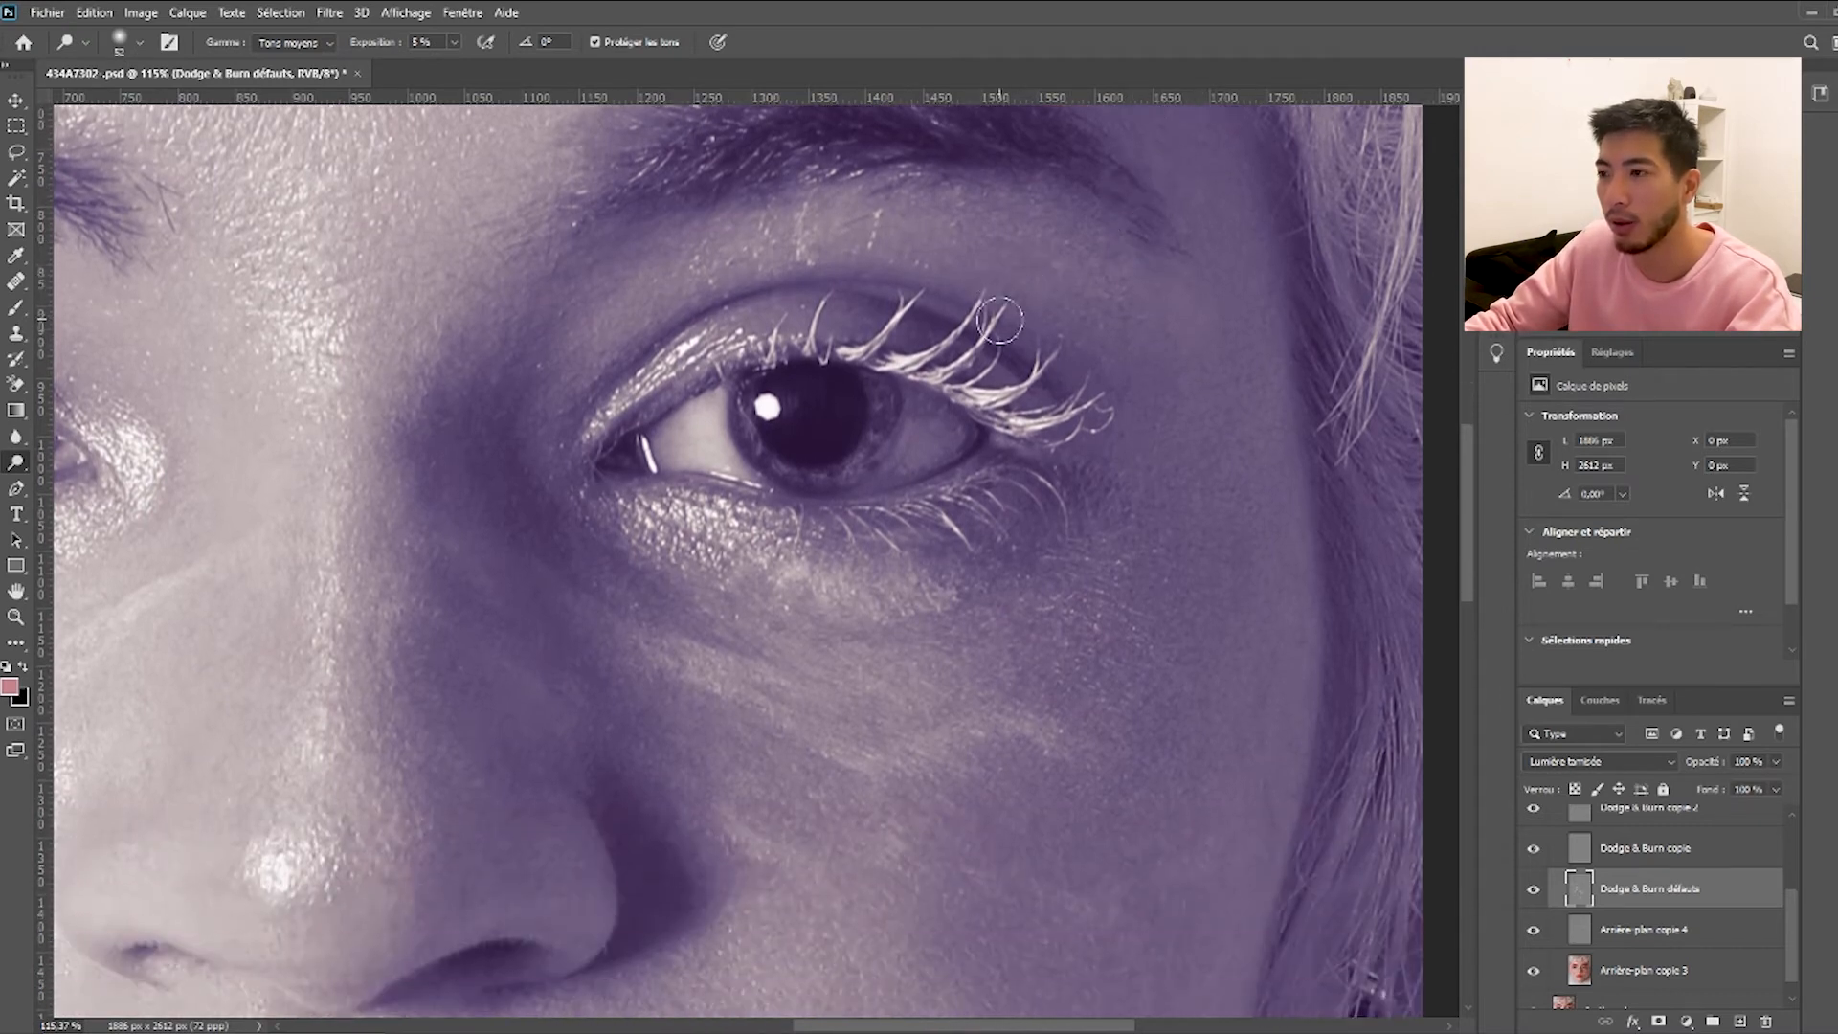
scroll(1000, 319, down, 4)
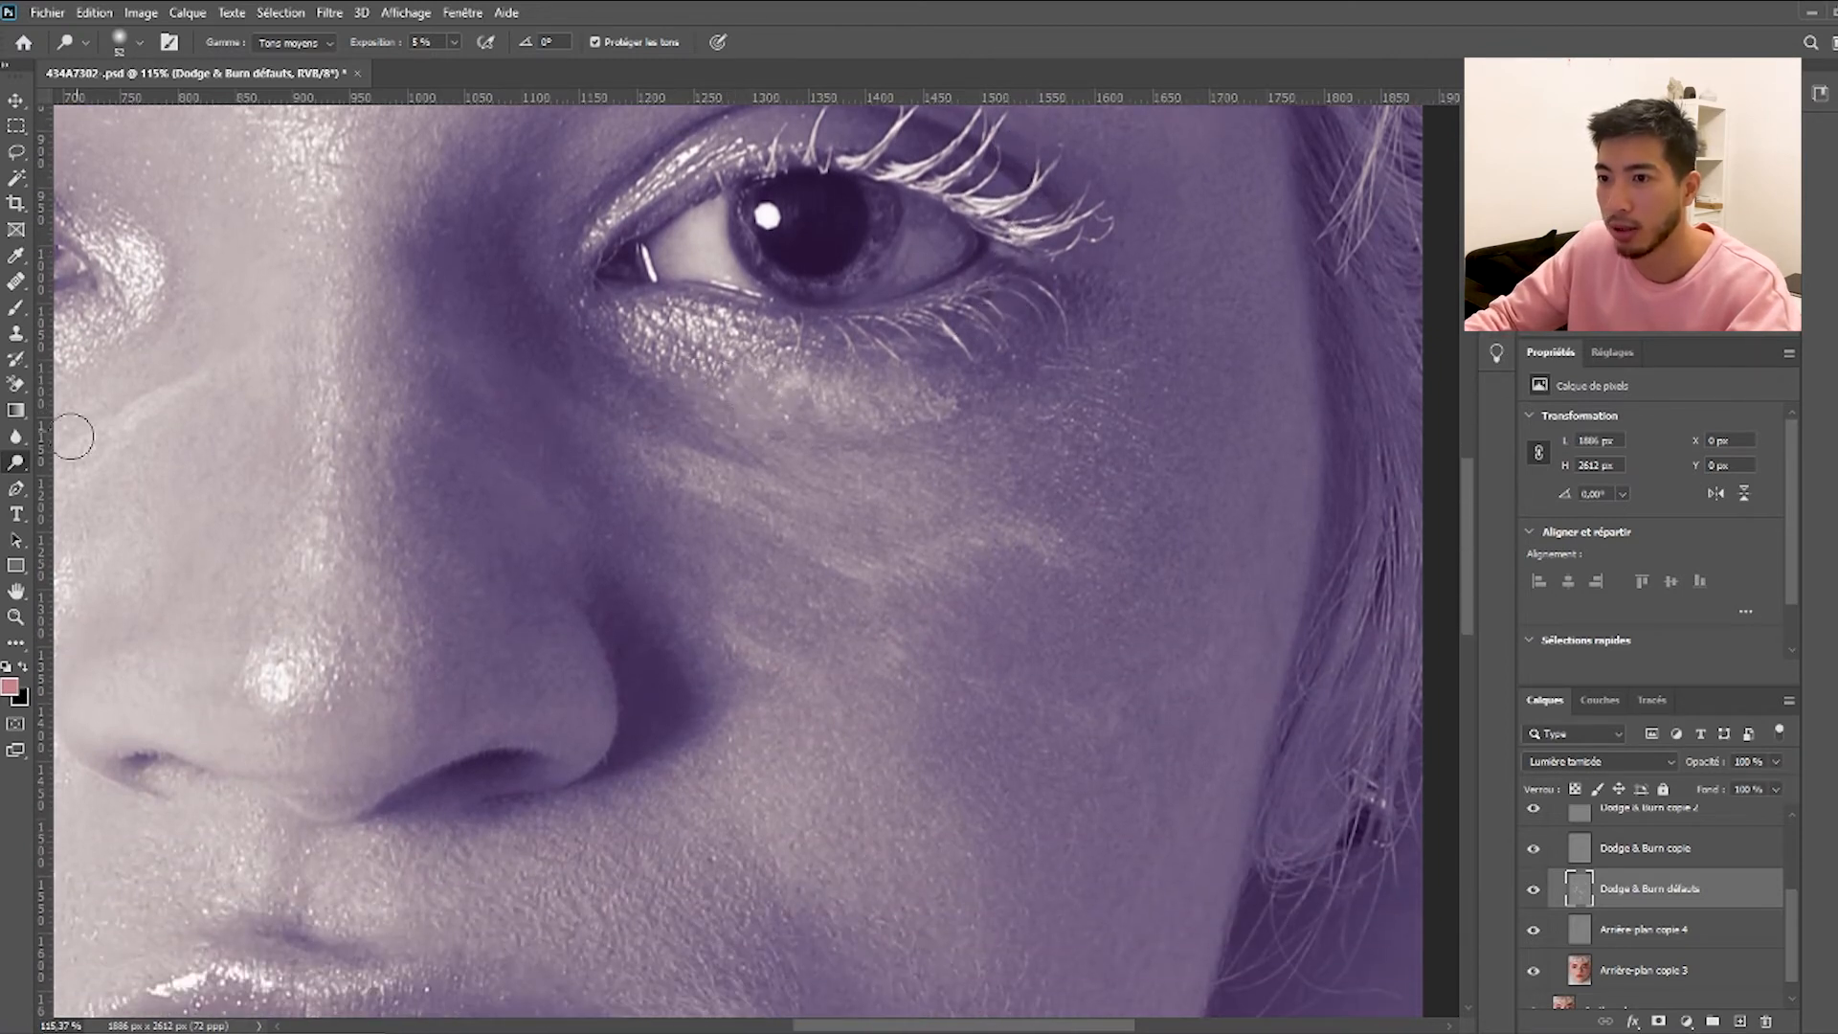
Switch to the Burn tool (Outil Densité +) and darken the light streaks beneath the eye on the shaded side with a small brush.
right_click(21, 465)
click(100, 461)
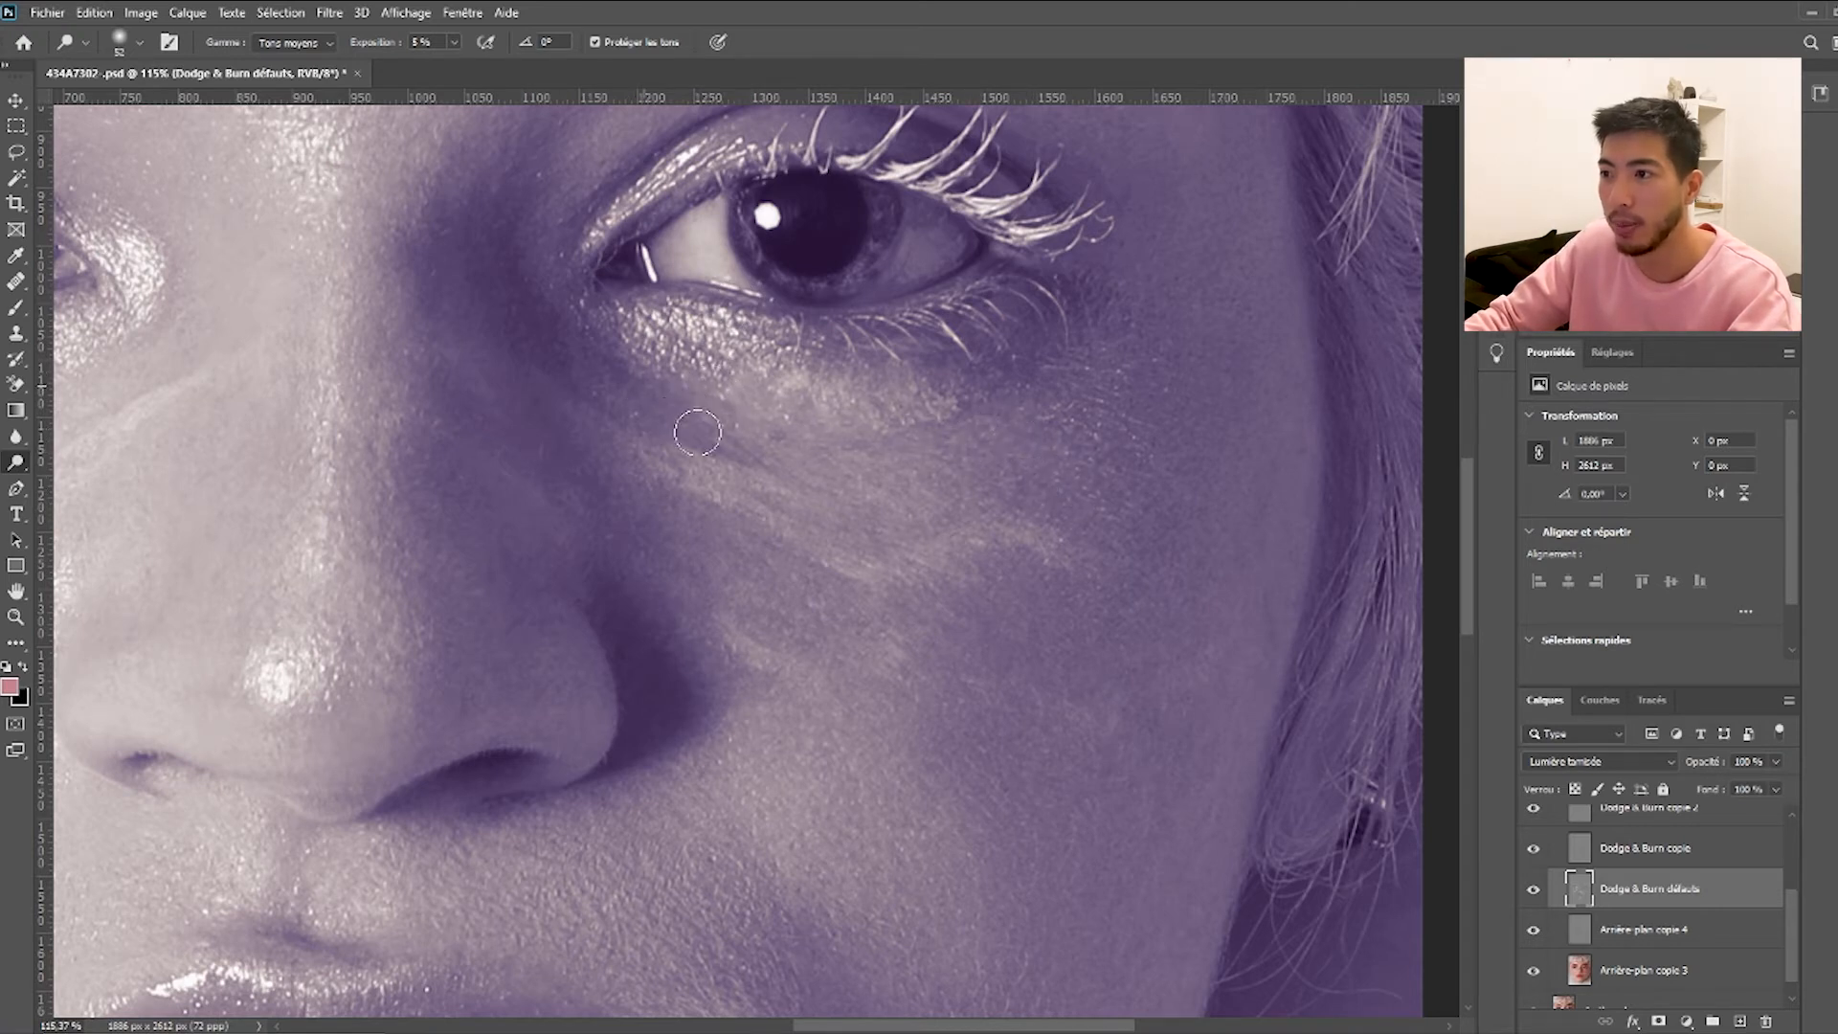
right_click(16, 462)
click(101, 482)
drag(706, 451, 476, 453)
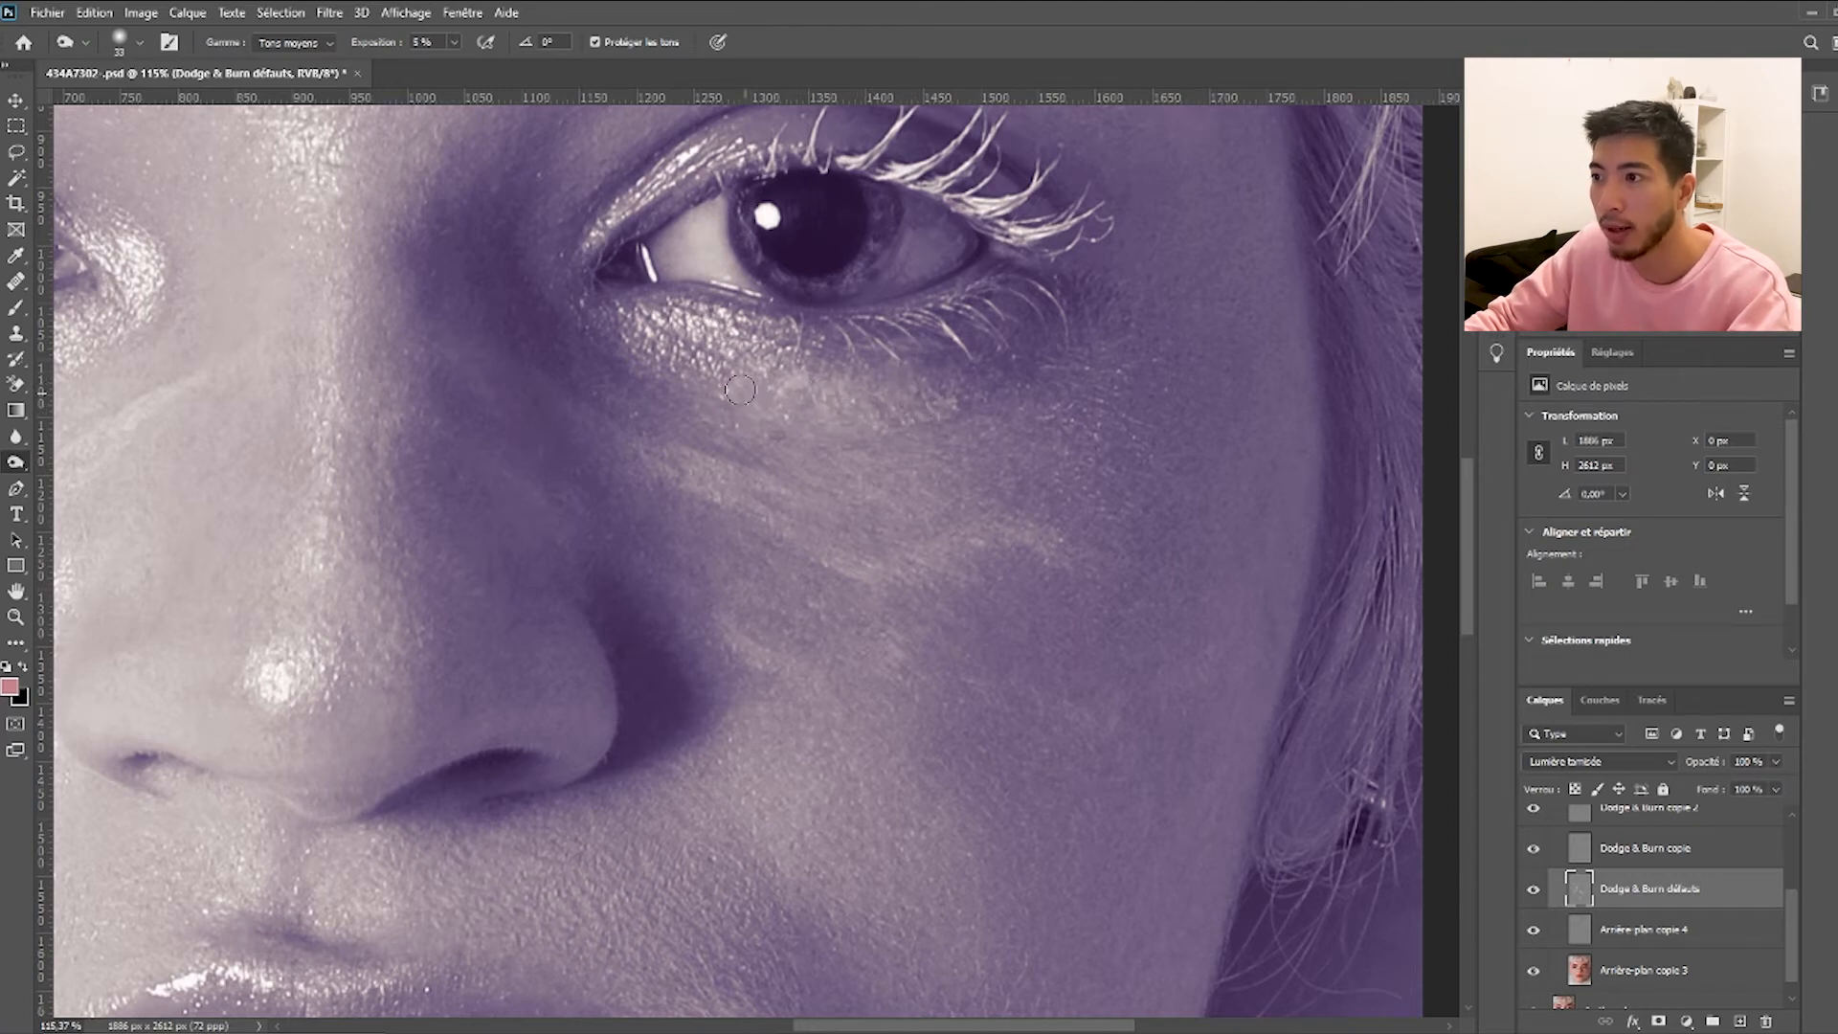
Lighten the dark patch beneath the inner corner of the eye on the shaded side with a 29 px Dodge brush.
scroll(1187, 488, down, 5)
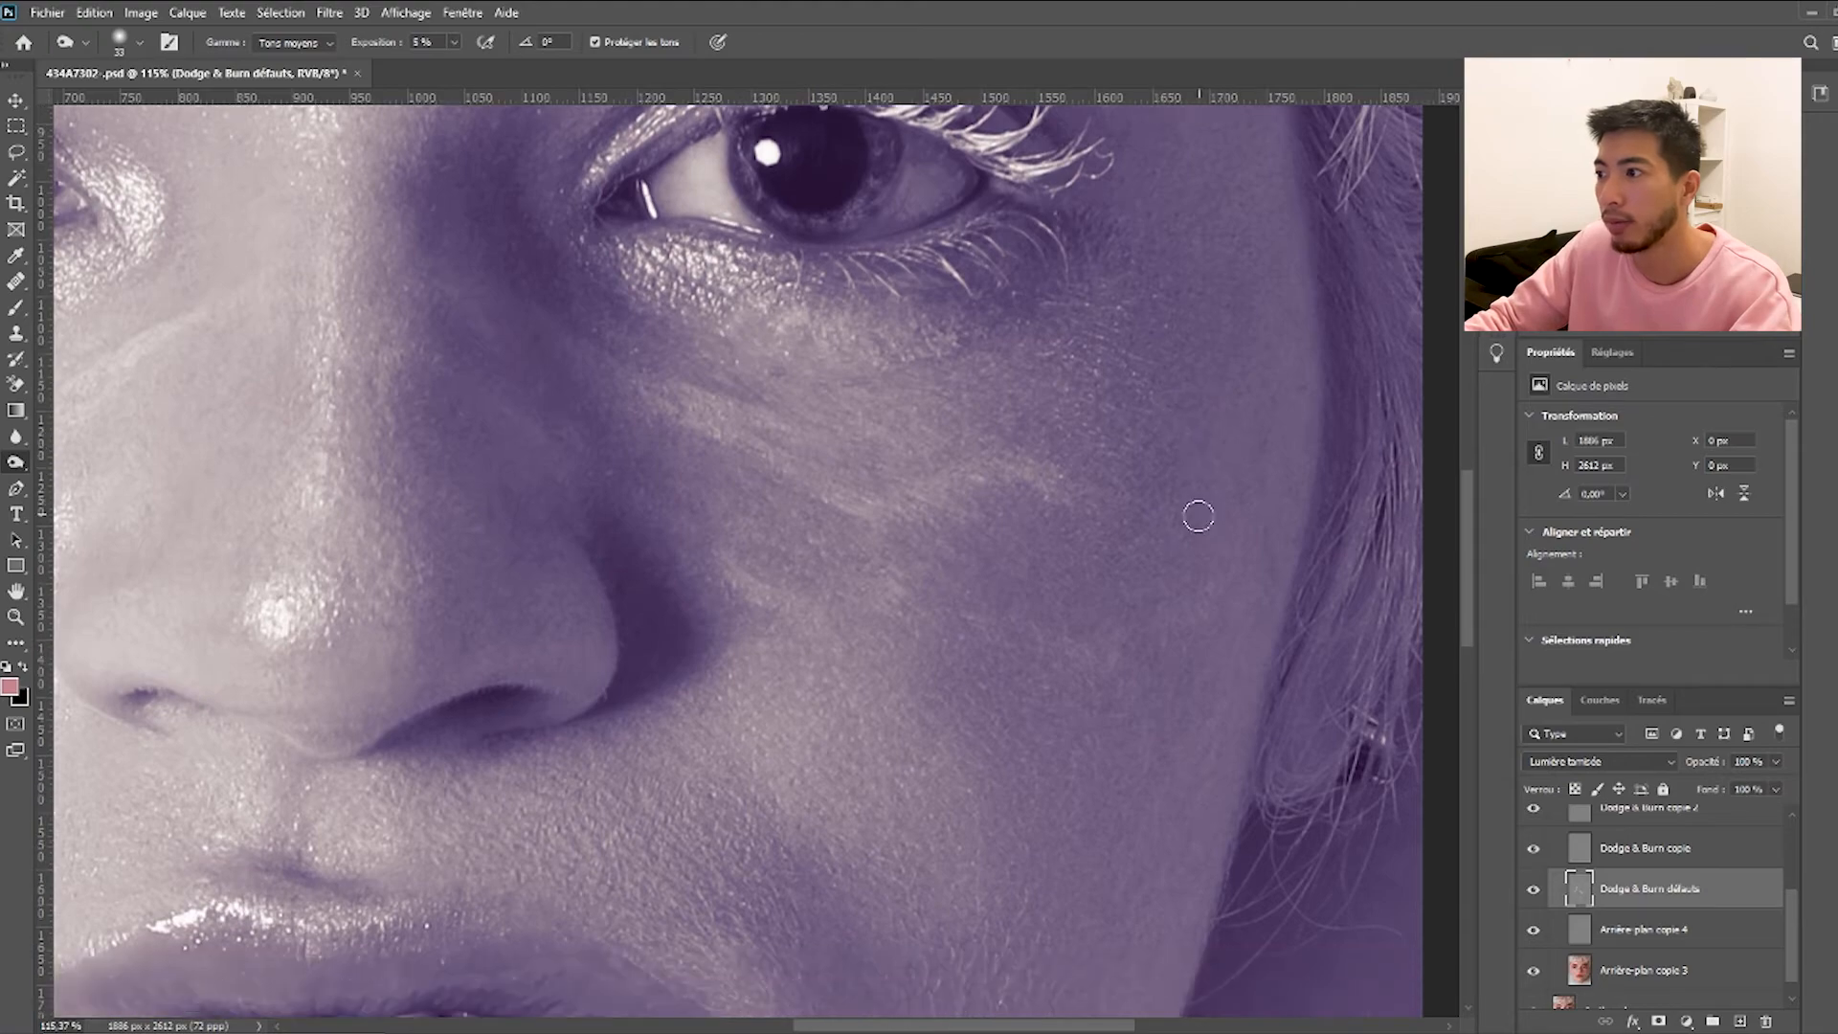
scroll(574, 698, down, 4)
scroll(316, 813, left, 2)
key(shift+o)
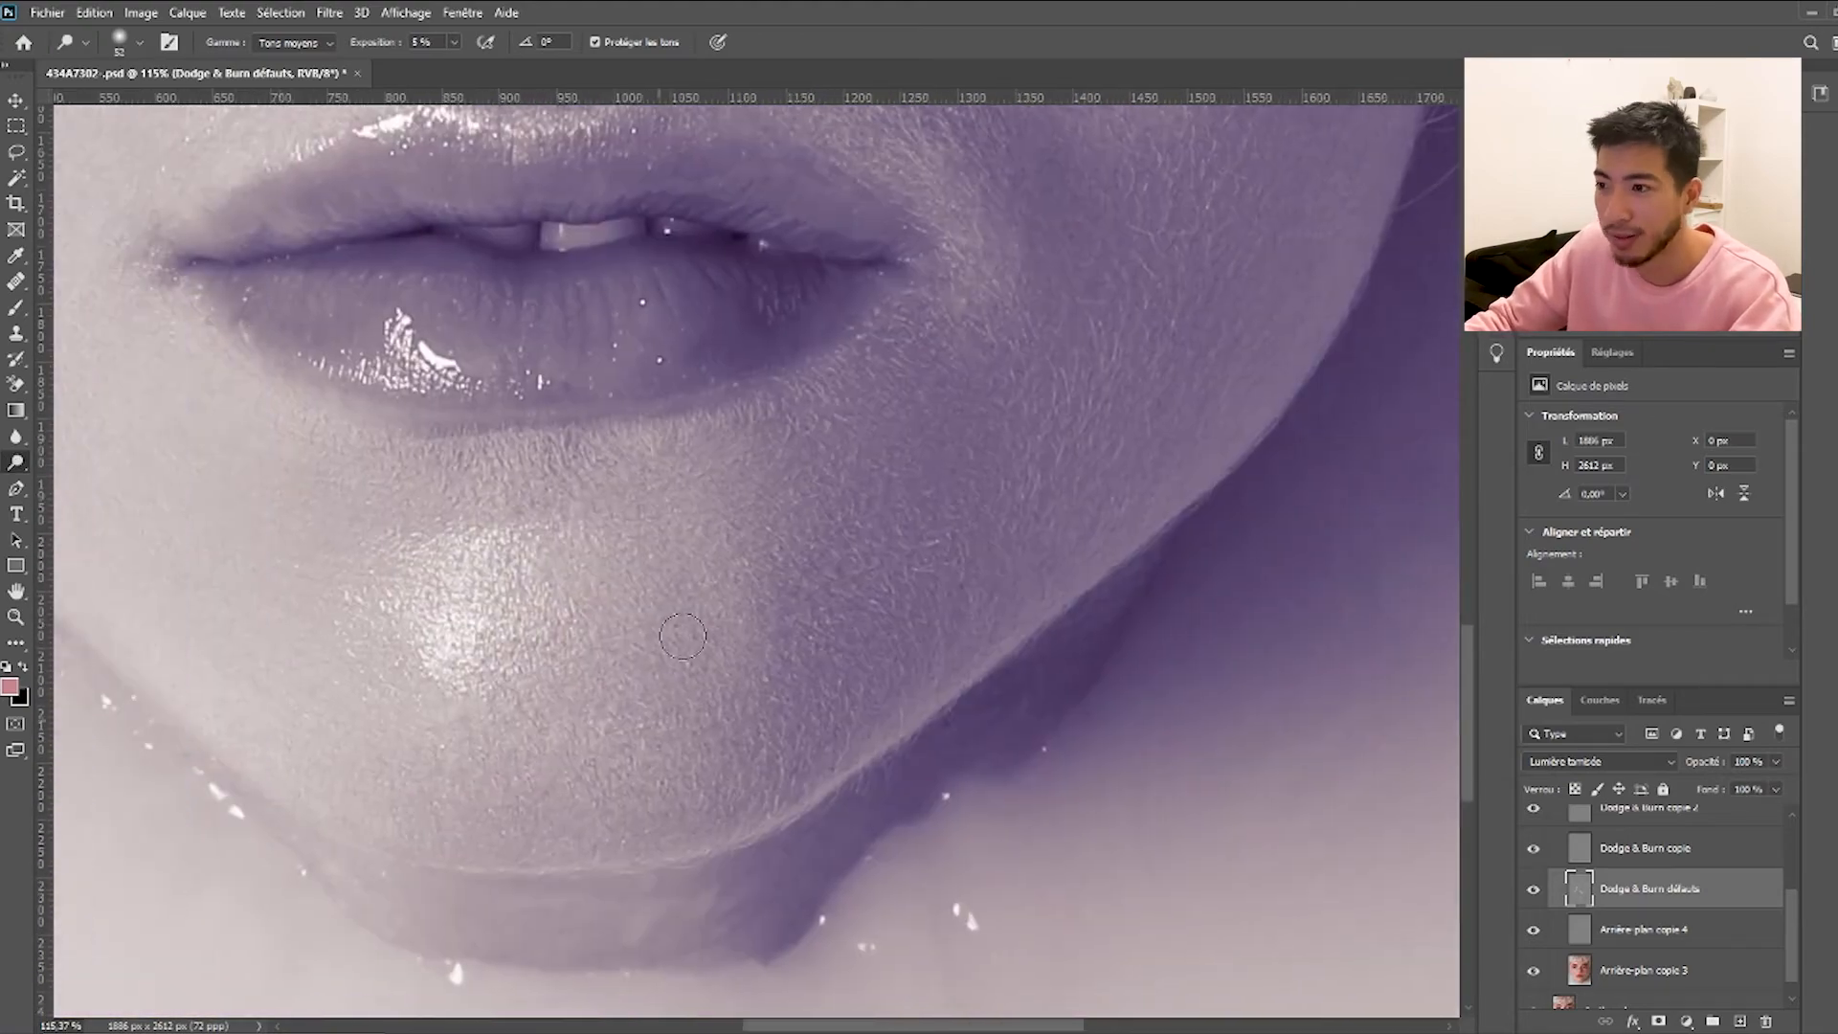
scroll(1053, 555, up, 3)
scroll(1101, 479, up, 6)
key(bracketleft)
key(bracketleft)
key(bracketleft)
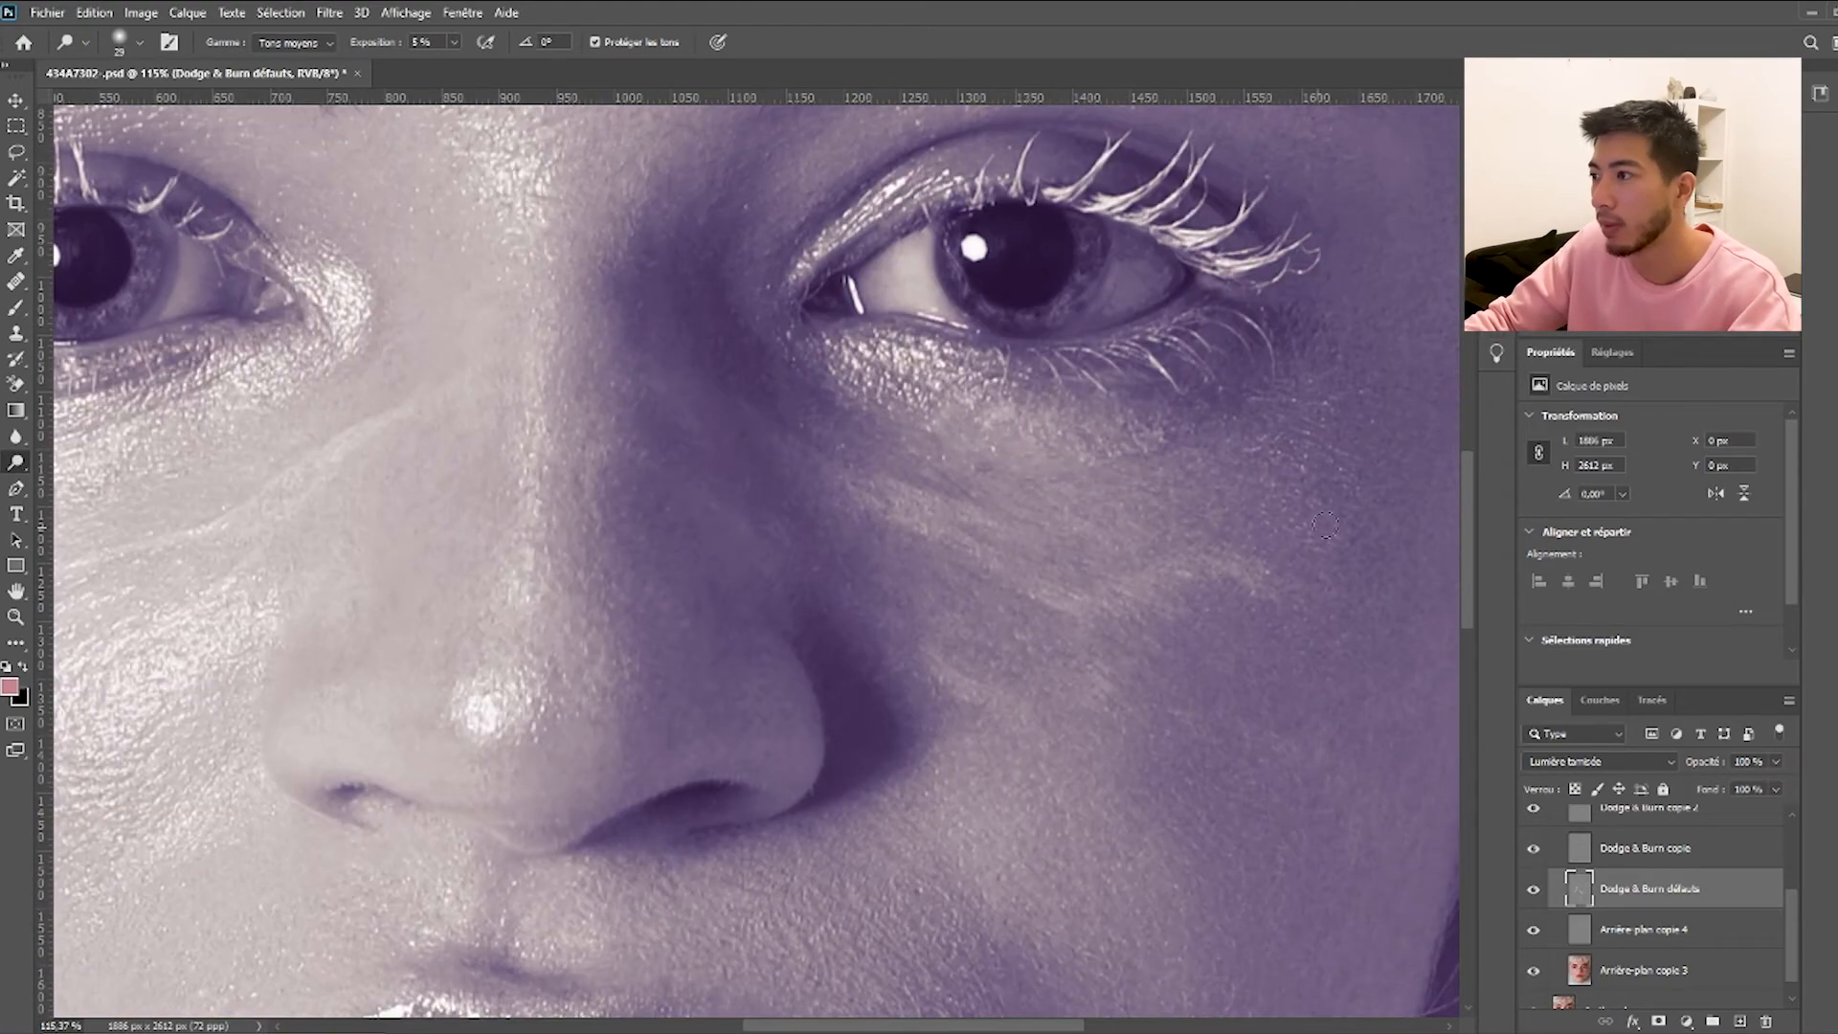
drag(864, 425, 830, 410)
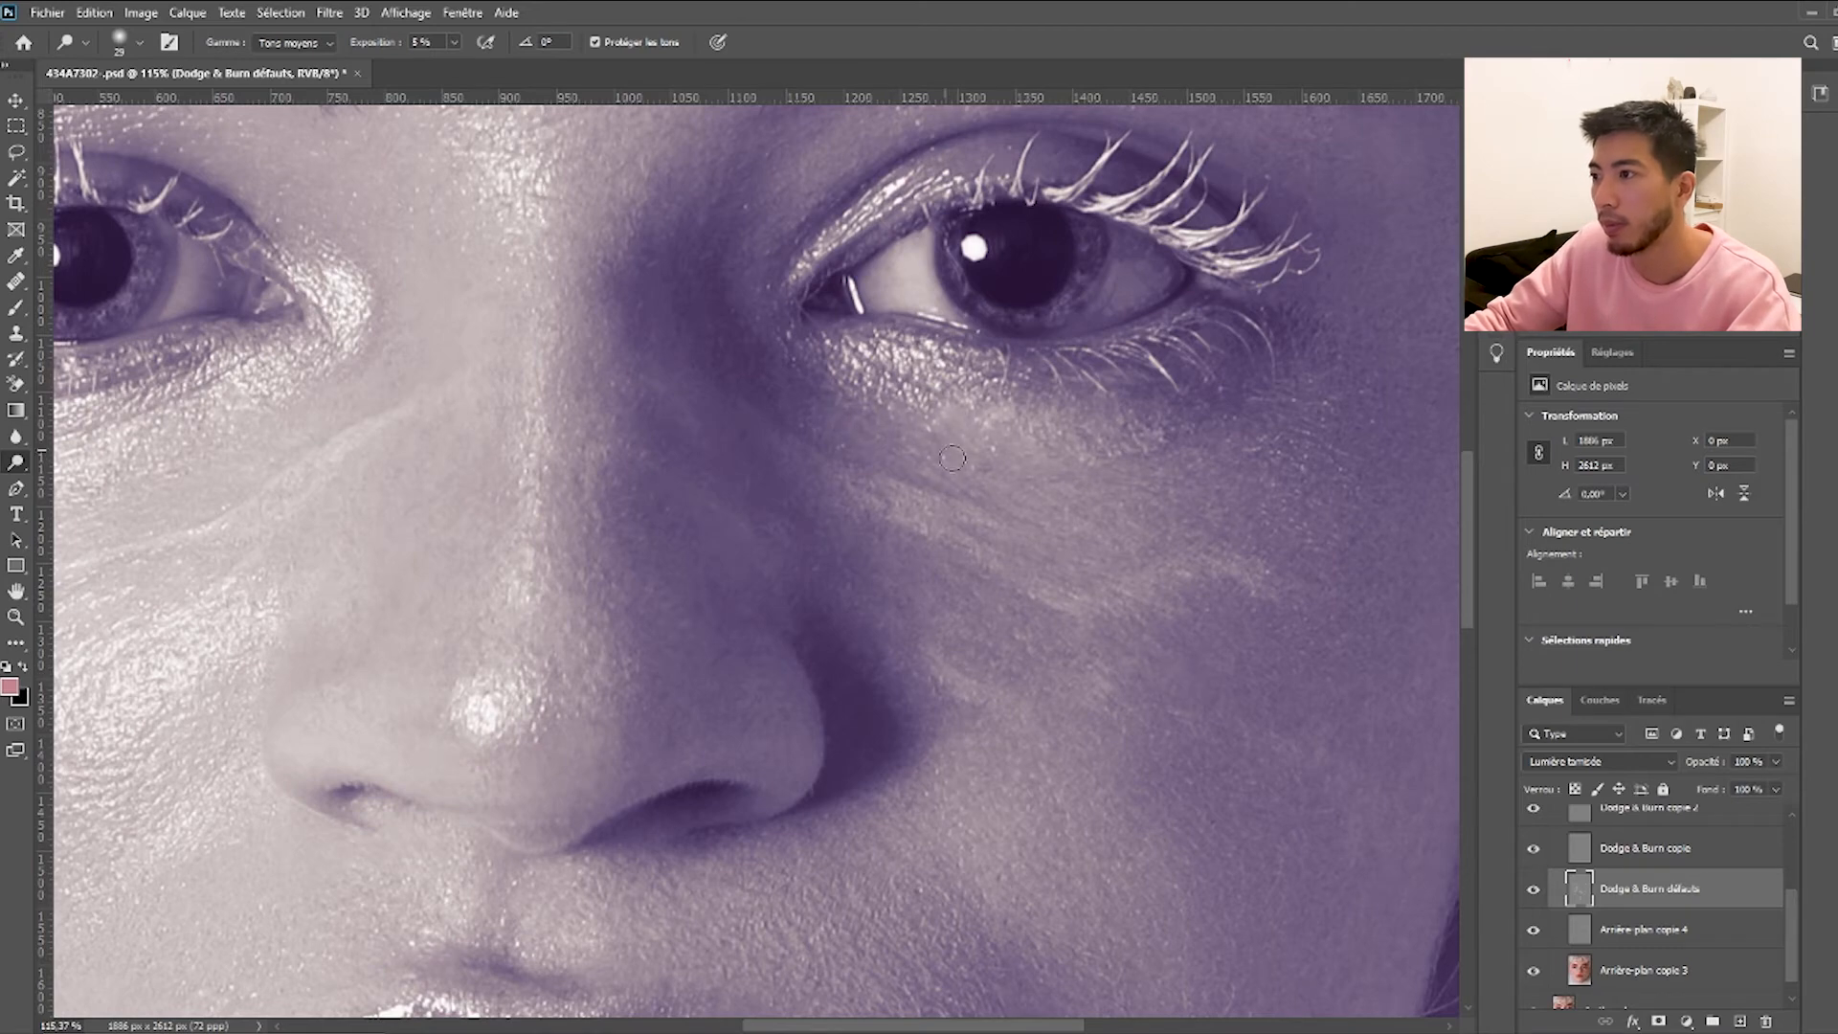
Examine the cheeks, forehead, mouth and chin up close and the portrait as a whole for remaining uneven shading.
scroll(945, 435, down, 3)
scroll(670, 517, left, 2)
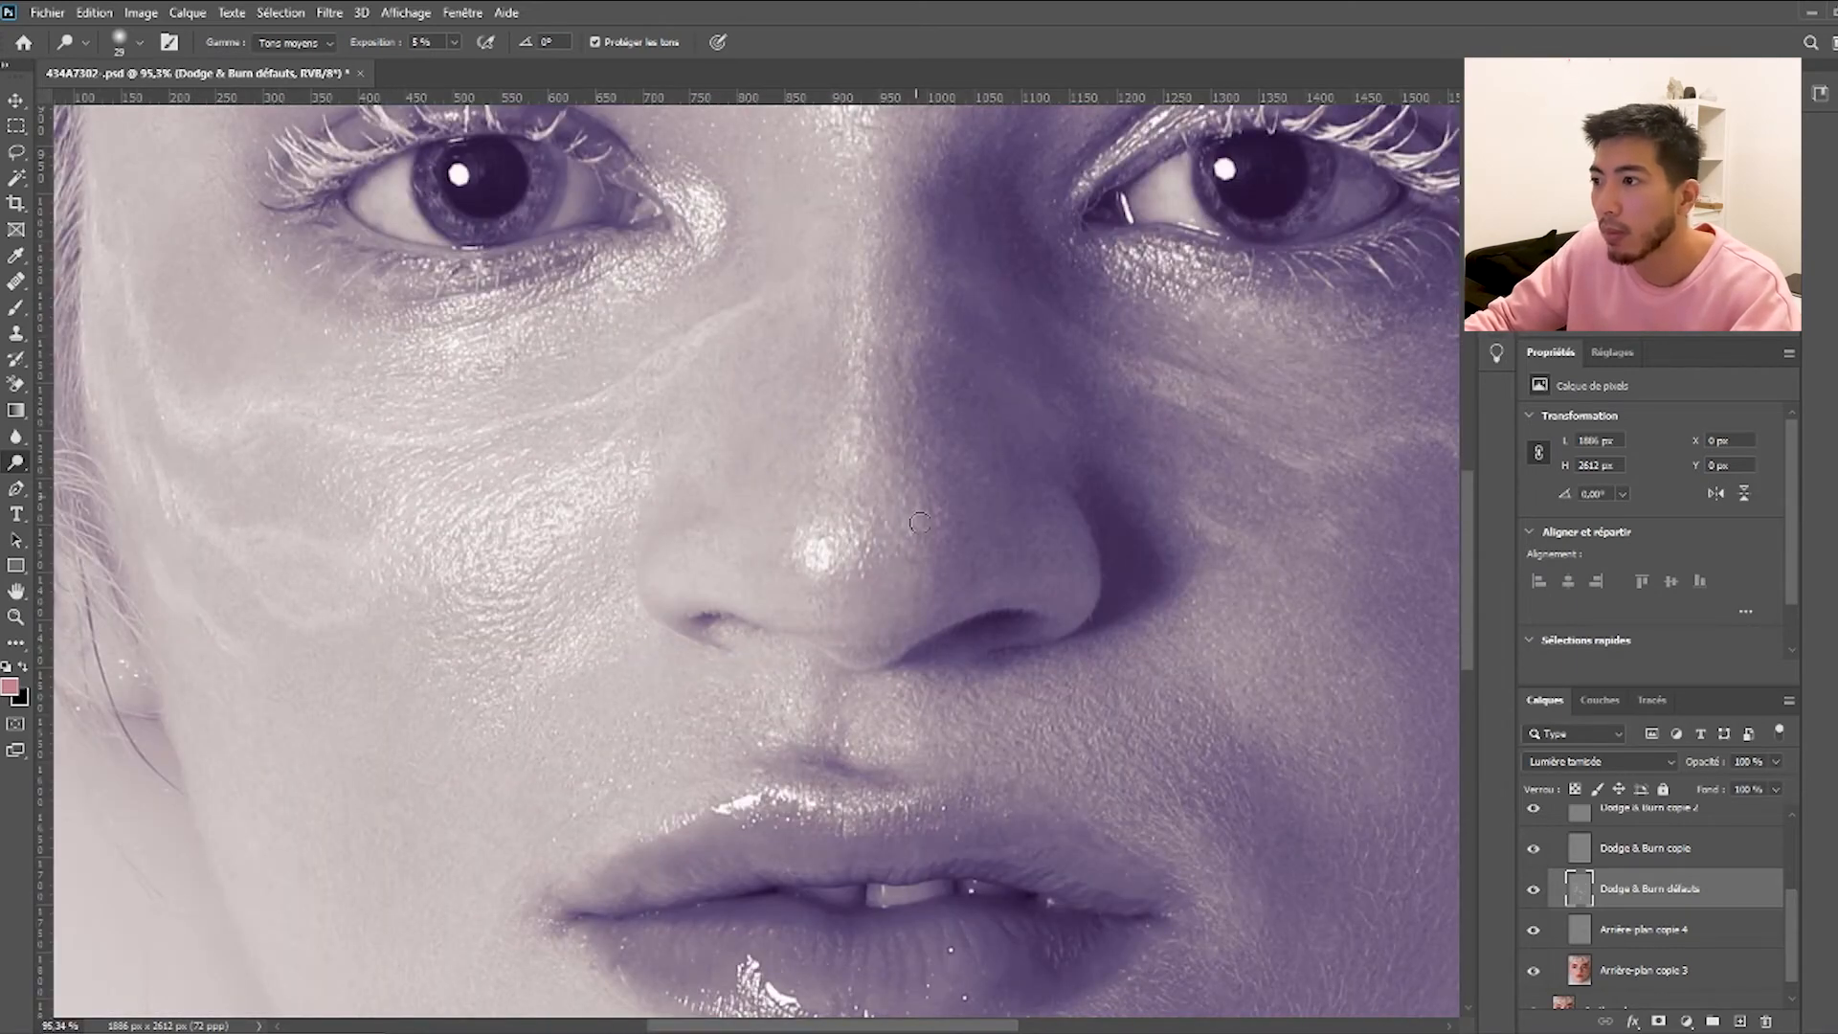
scroll(898, 521, up, 2)
scroll(902, 536, up, 8)
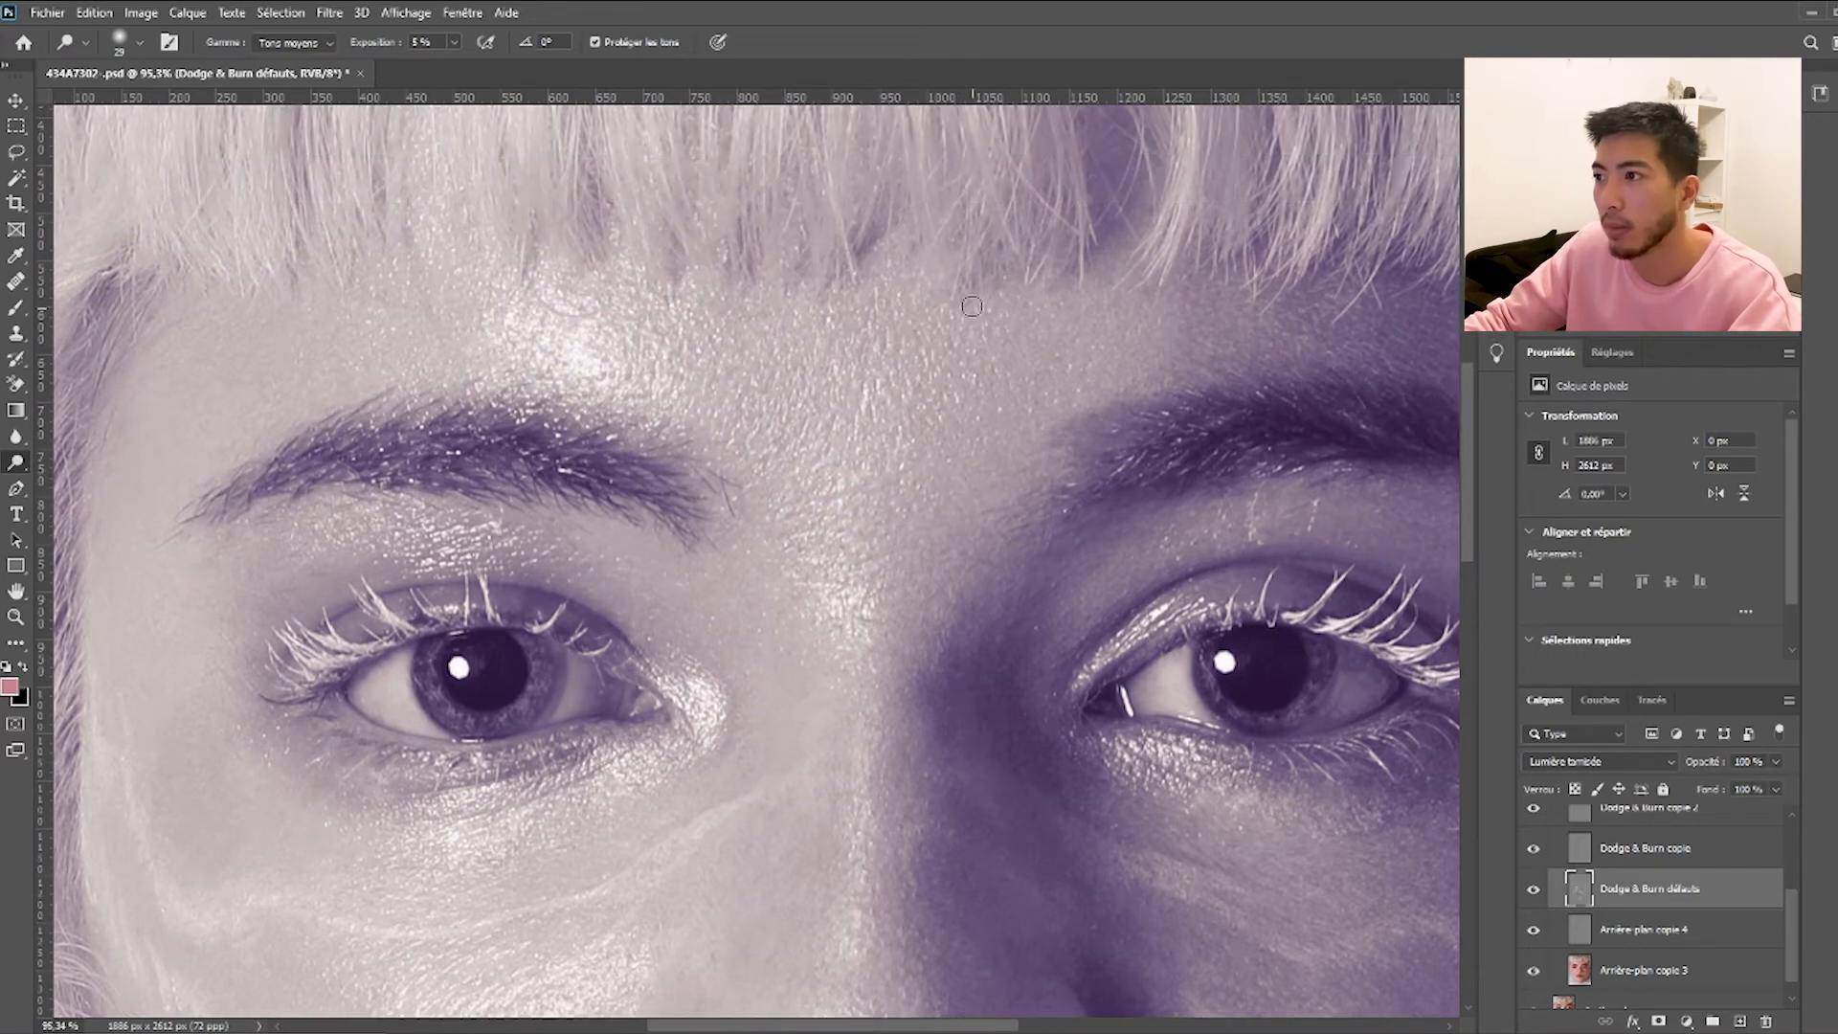
scroll(1319, 345, down, 10)
scroll(703, 819, up, 9)
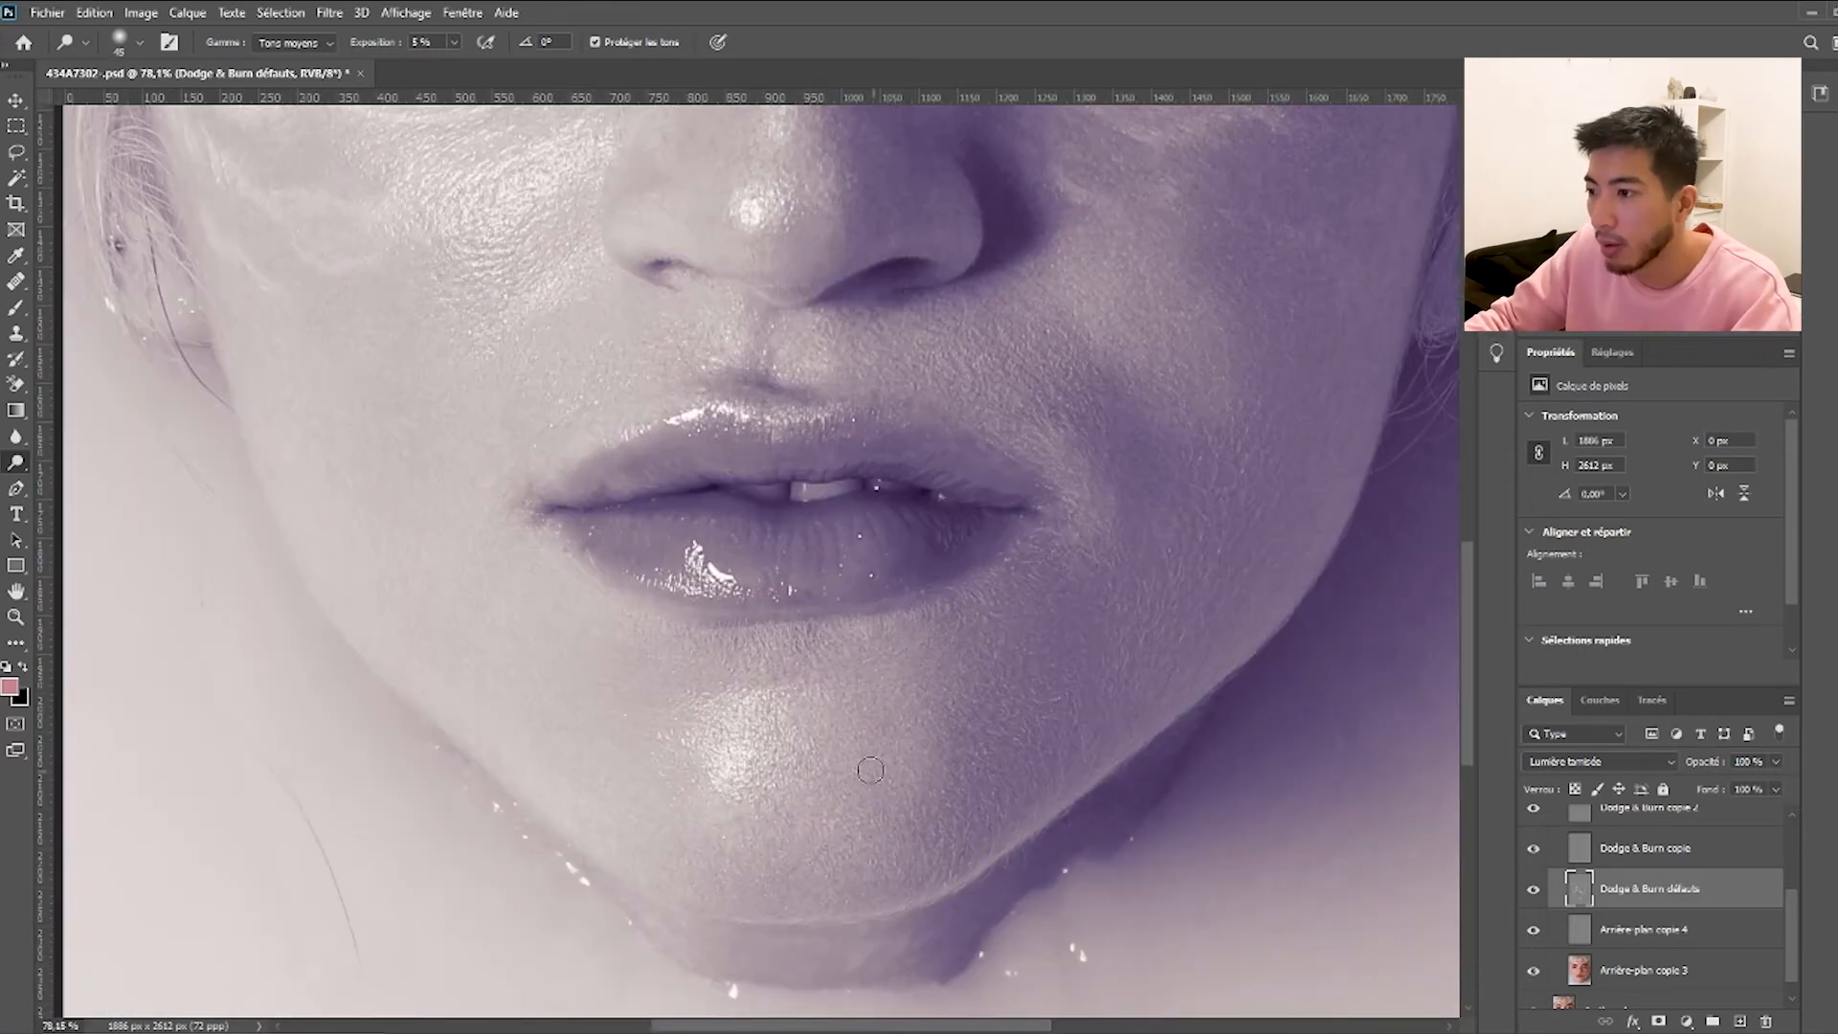
scroll(818, 814, up, 2)
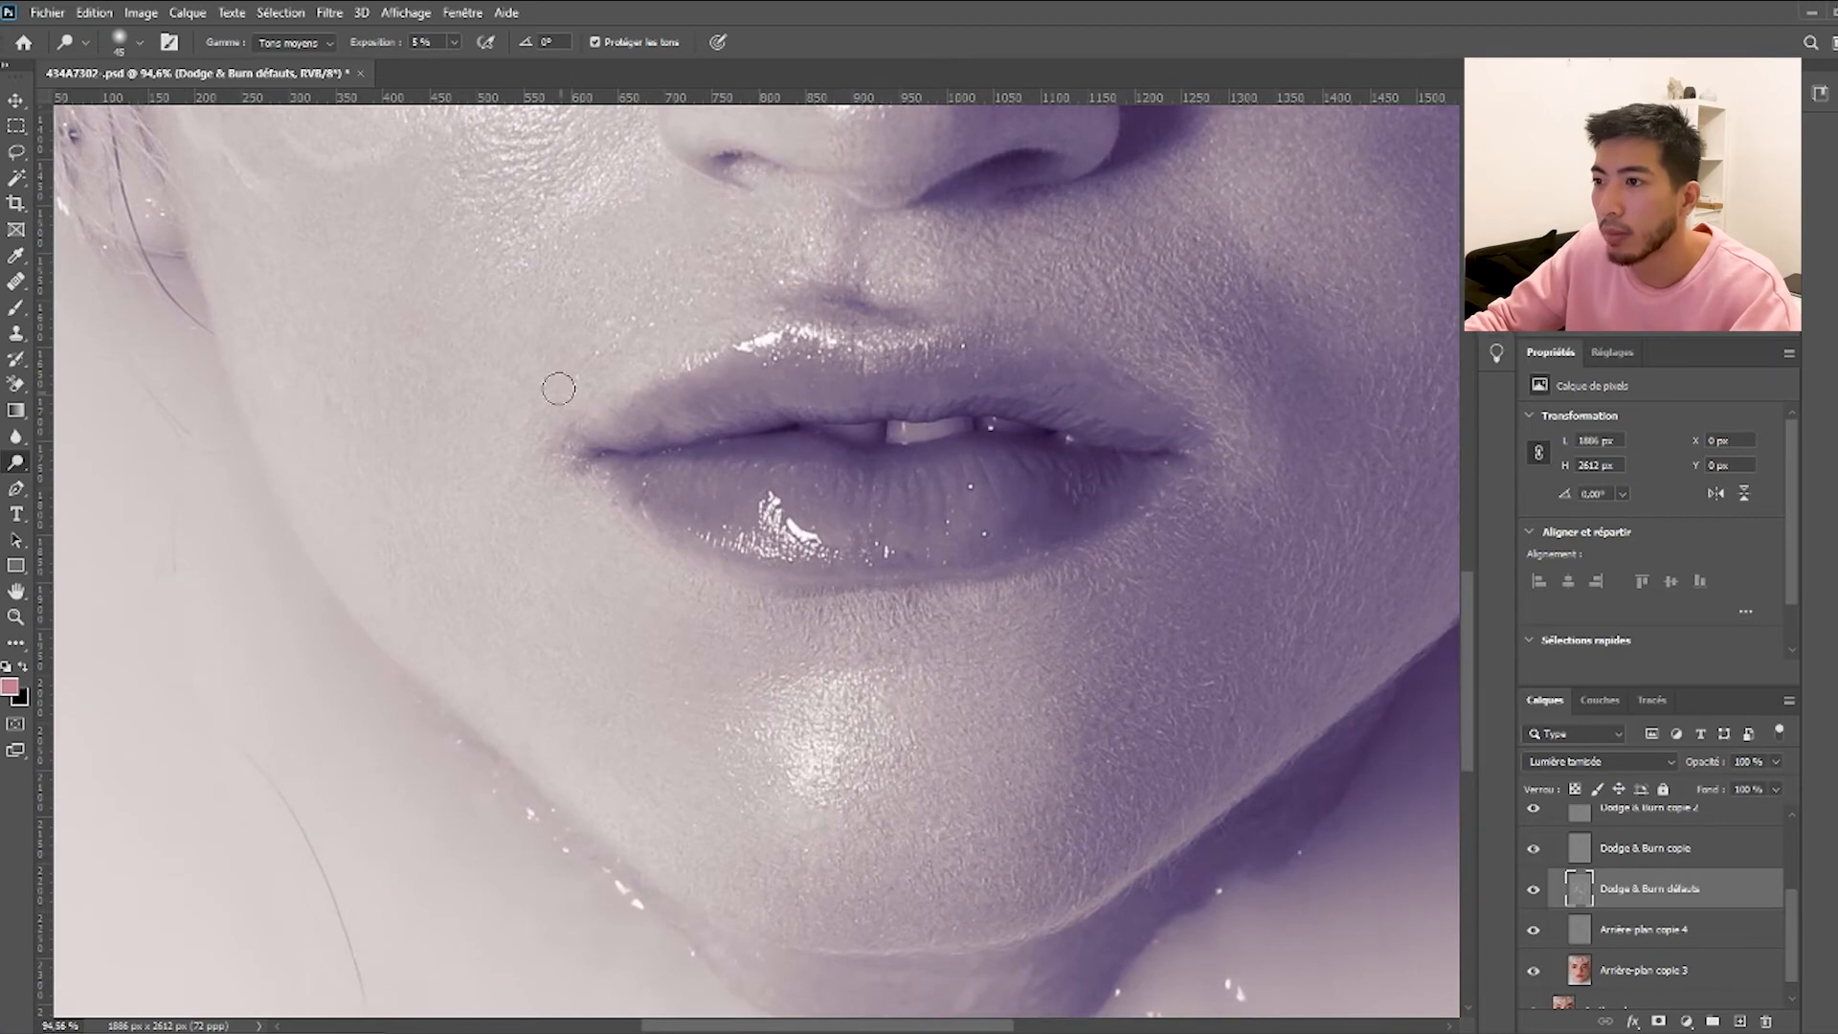
scroll(635, 779, down, 8)
scroll(560, 309, up, 8)
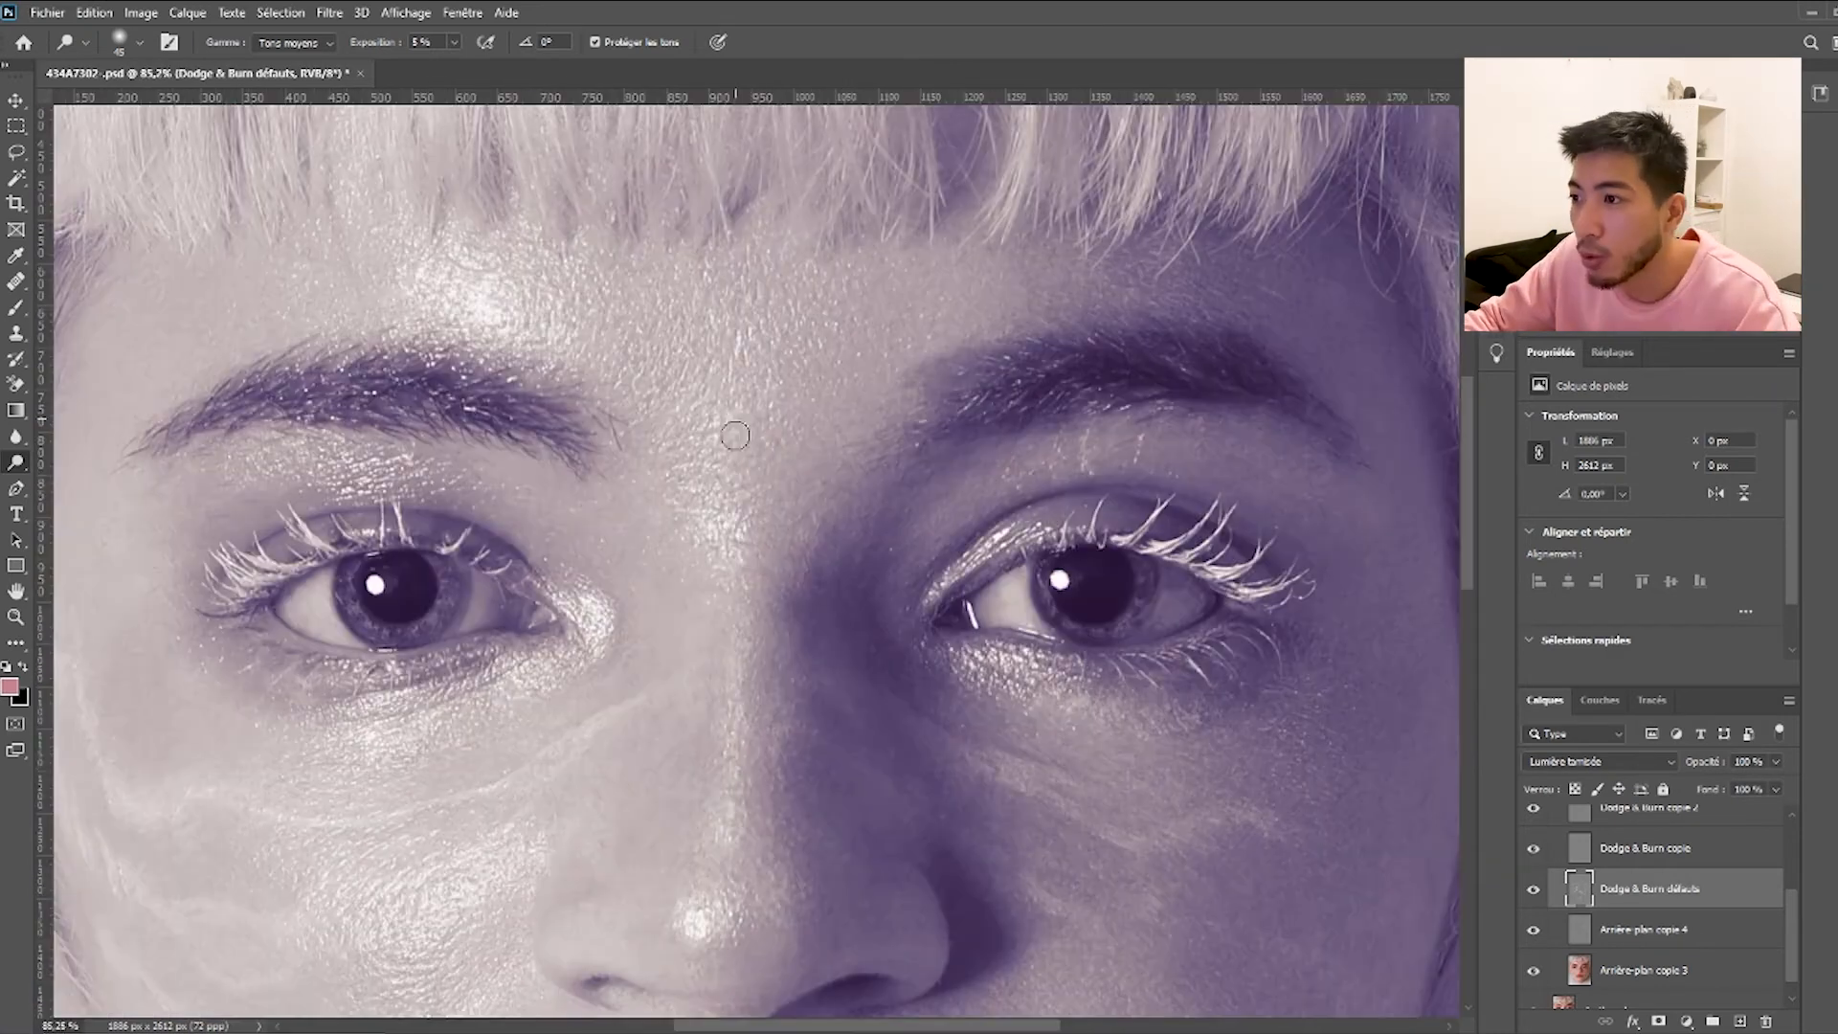
scroll(560, 309, down, 8)
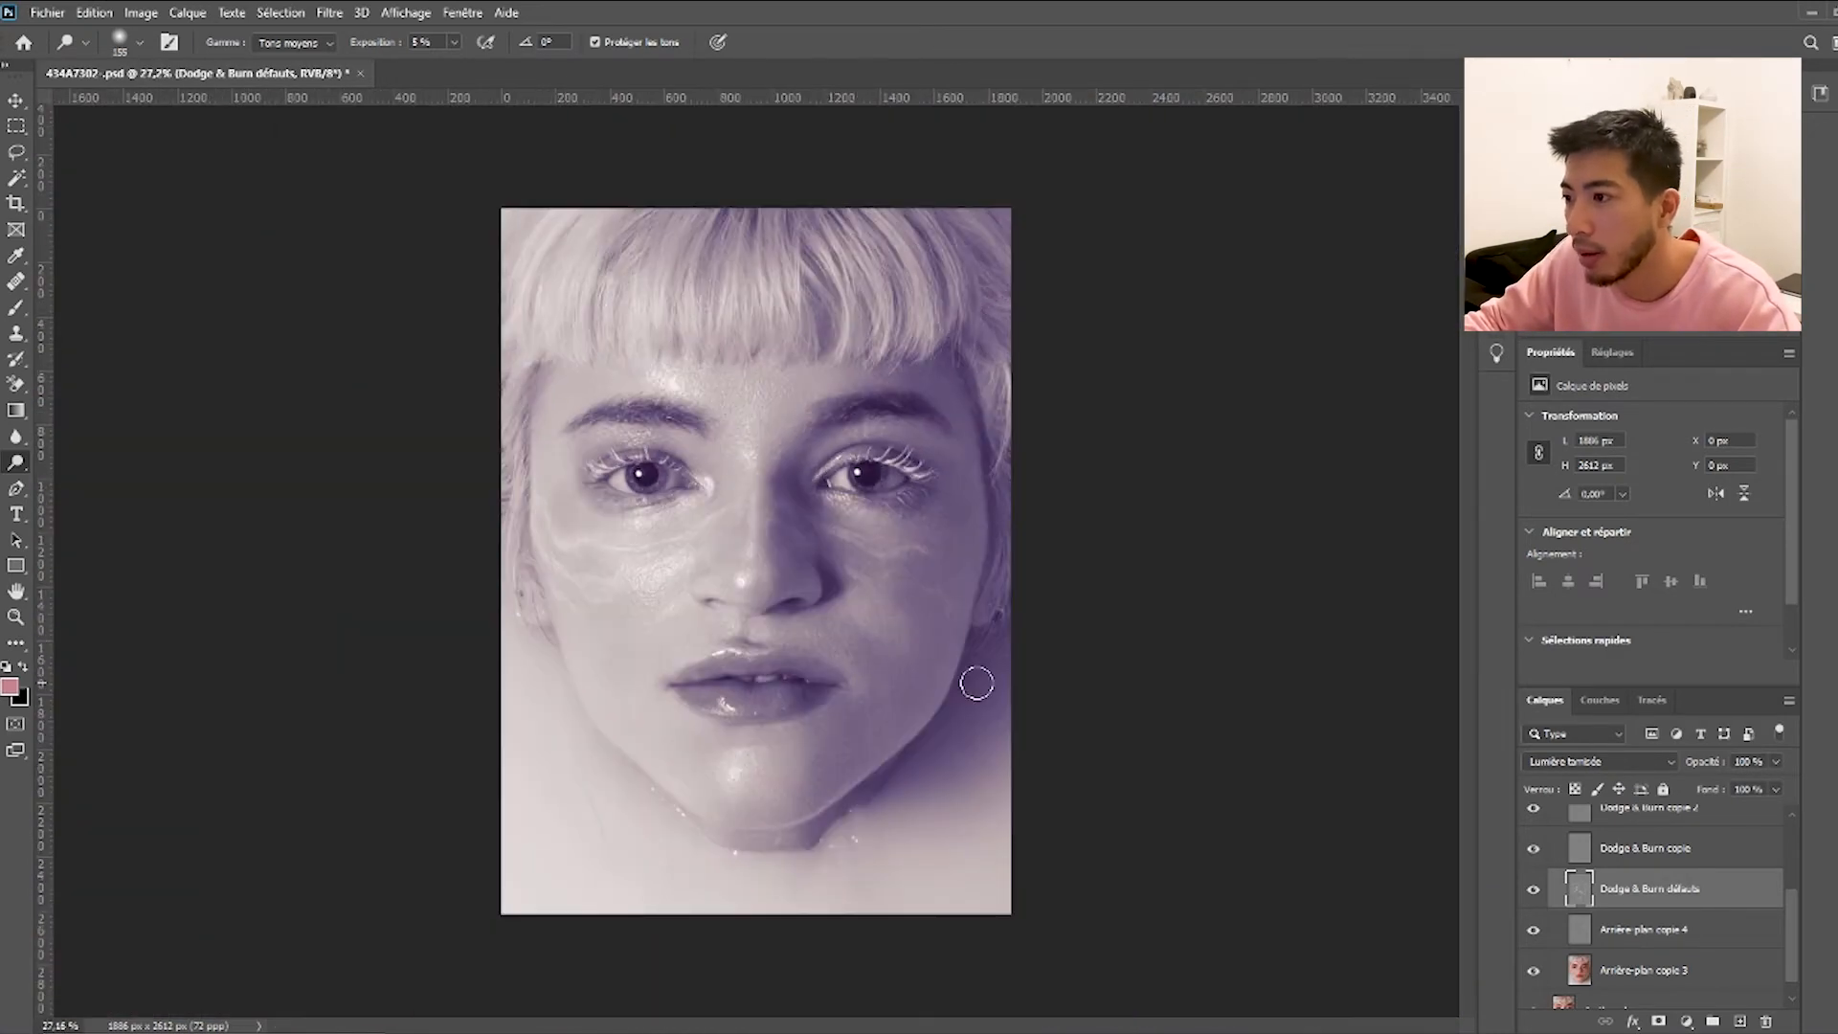
scroll(900, 708, up, 4)
key(shift+o)
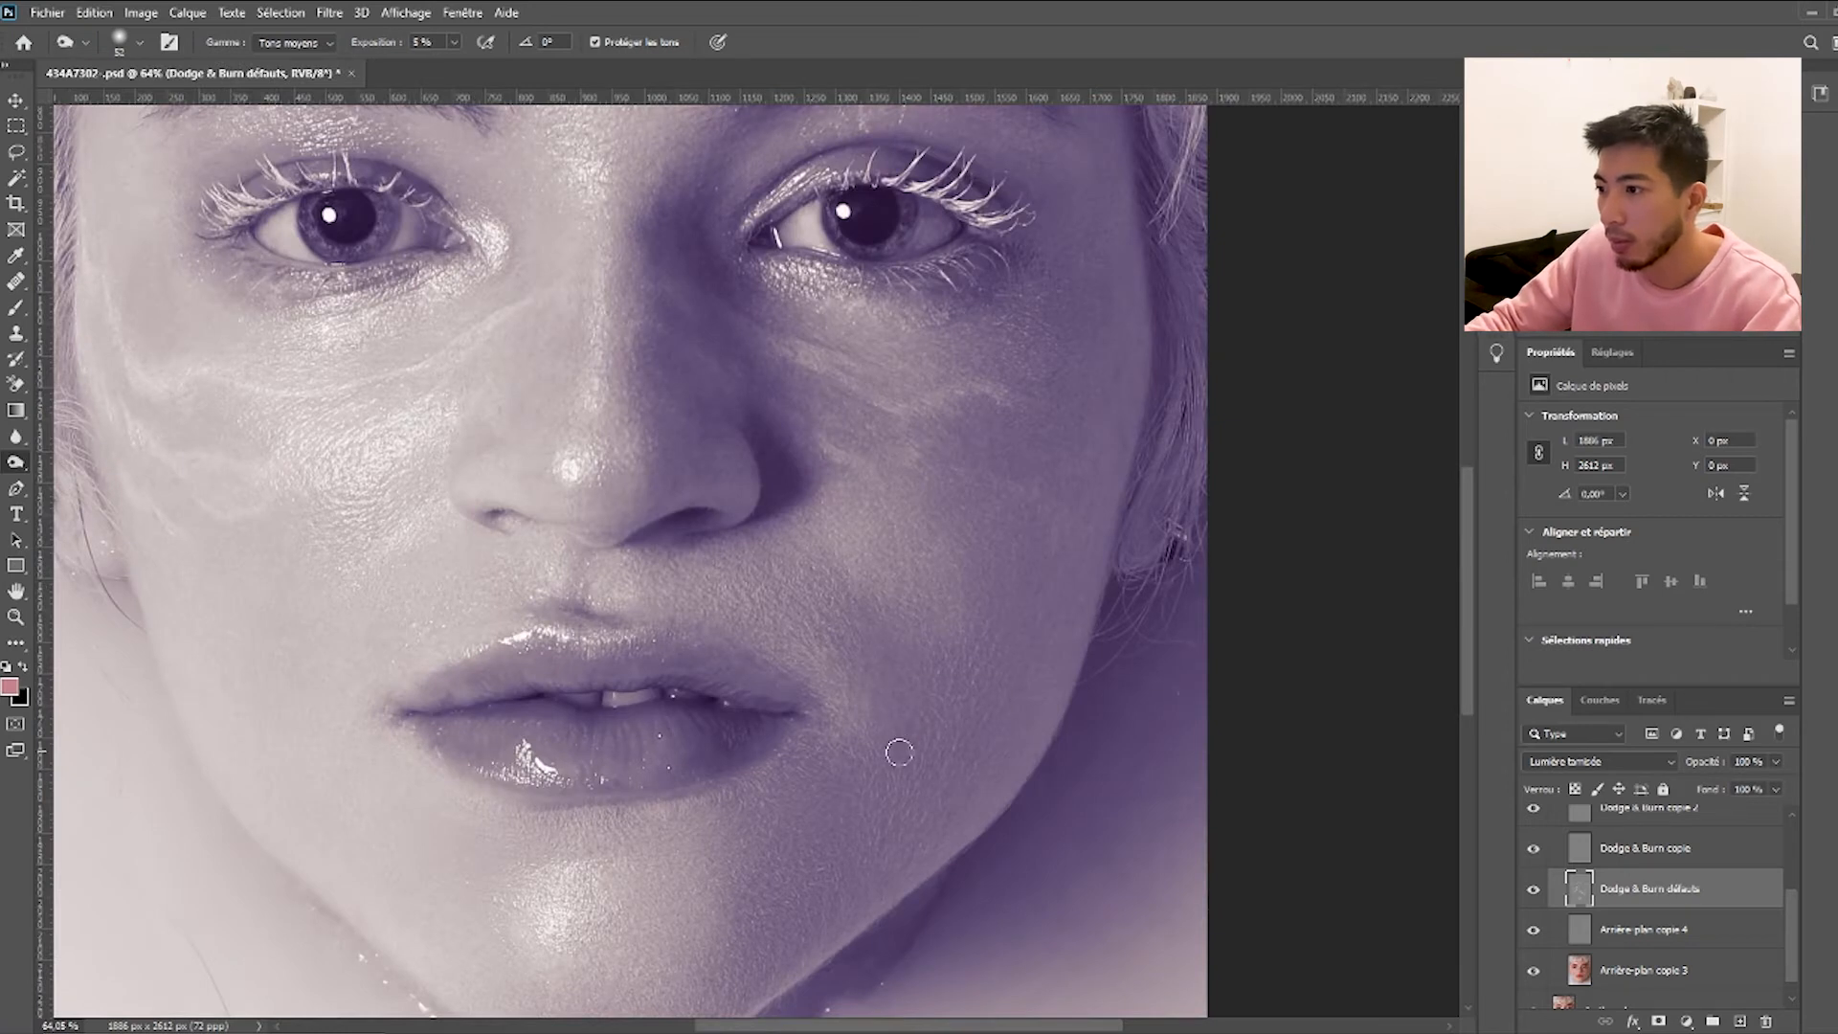
scroll(945, 688, down, 4)
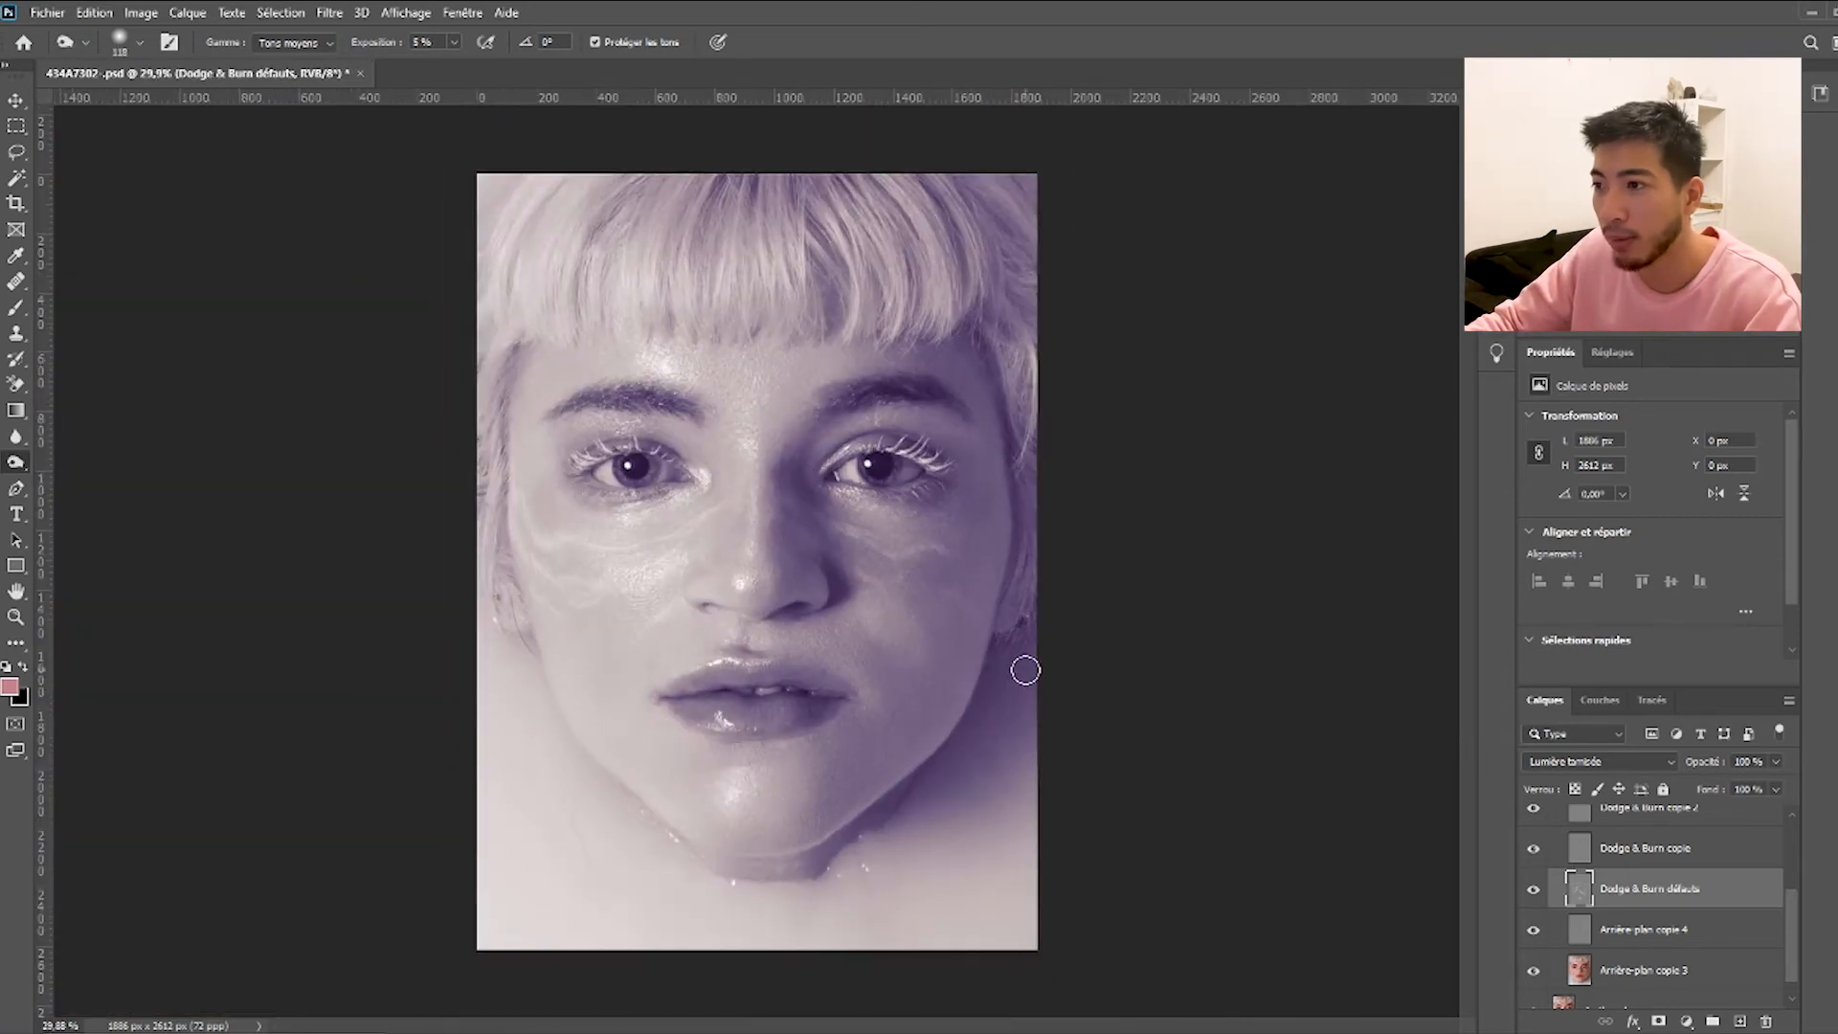
Compare the portrait with the Dodge & Burn défauts layer hidden and shown.
click(1535, 898)
click(1534, 898)
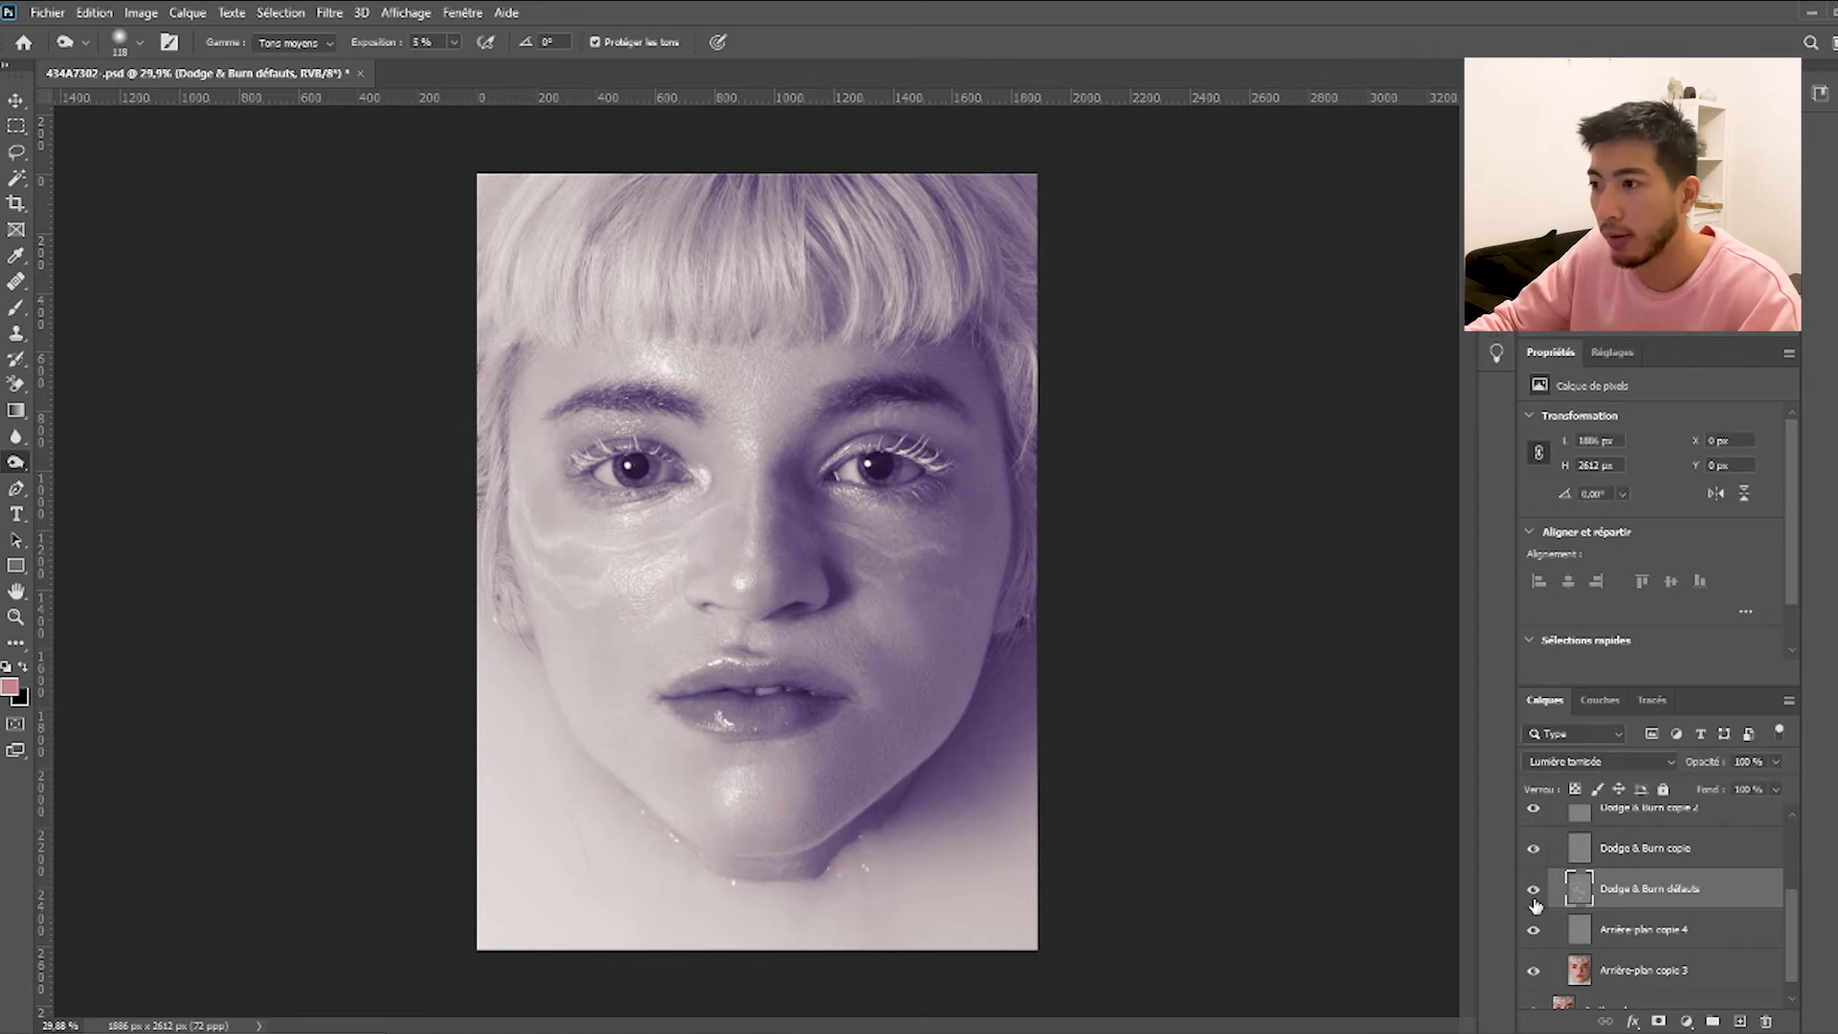
click(1536, 900)
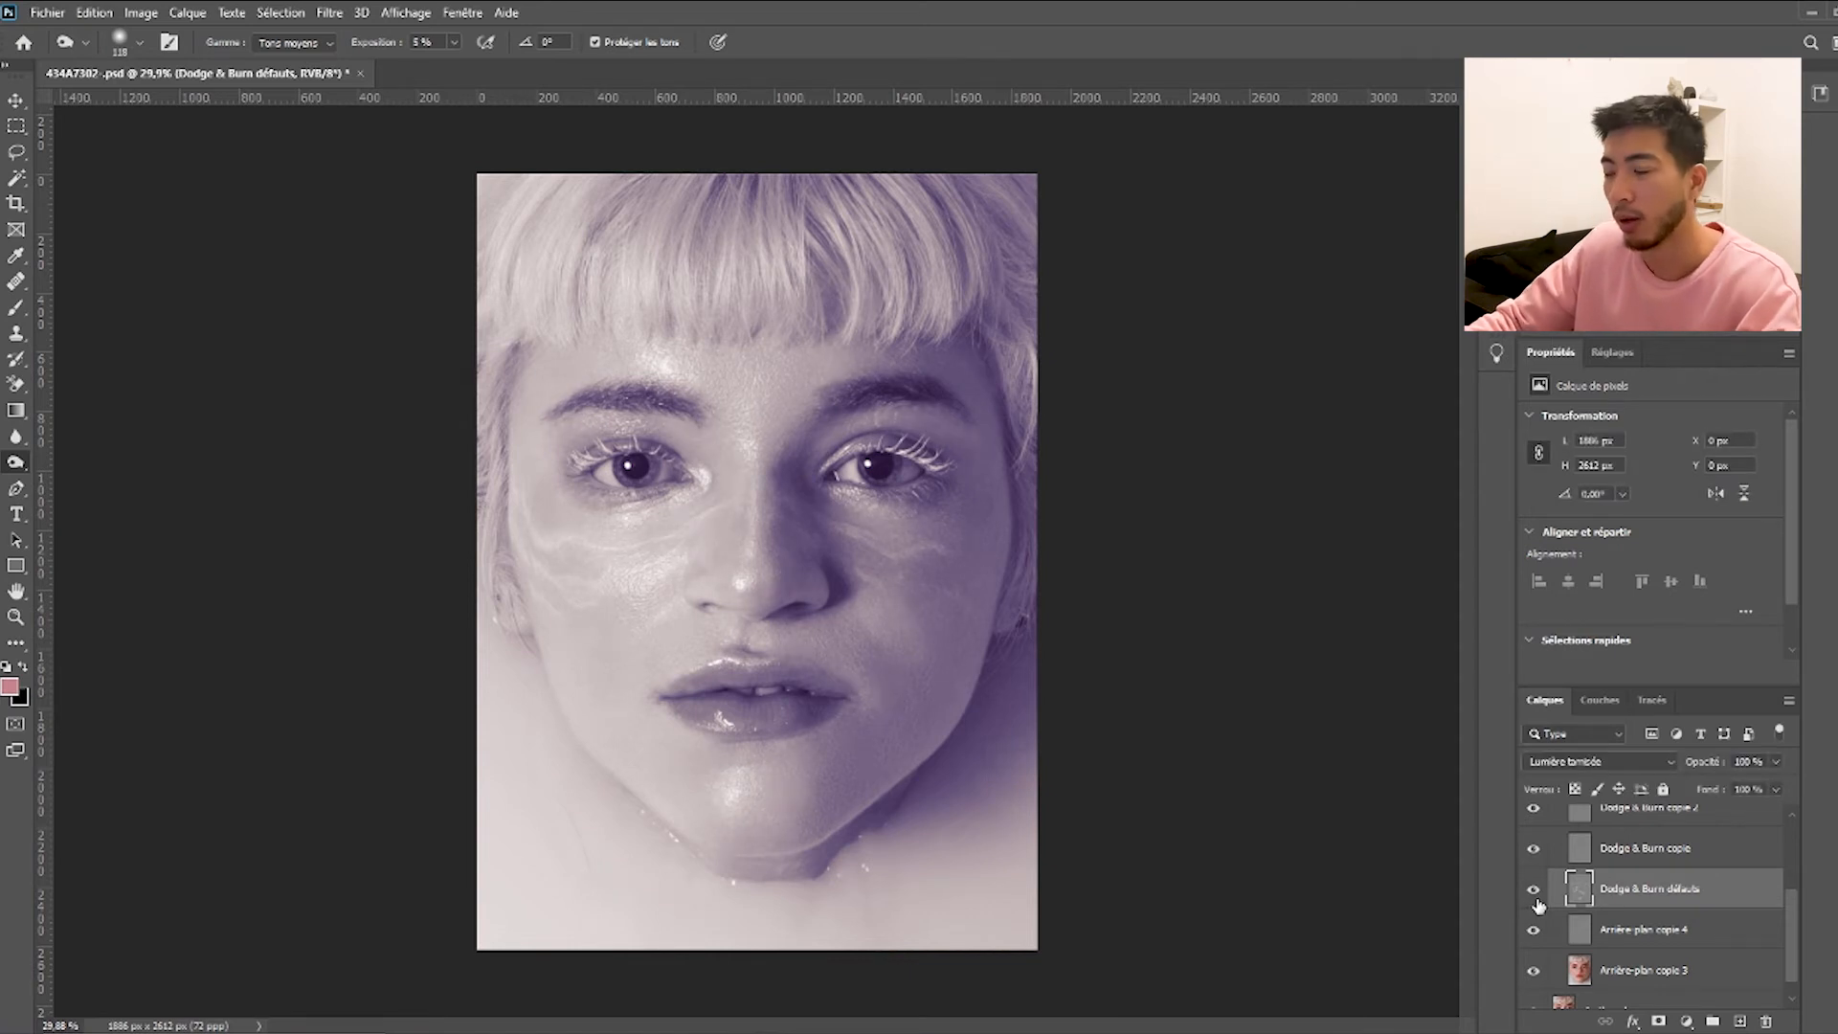
Rename the Dodge & Burn copie layer as Dodge & Burn visage.
click(1670, 859)
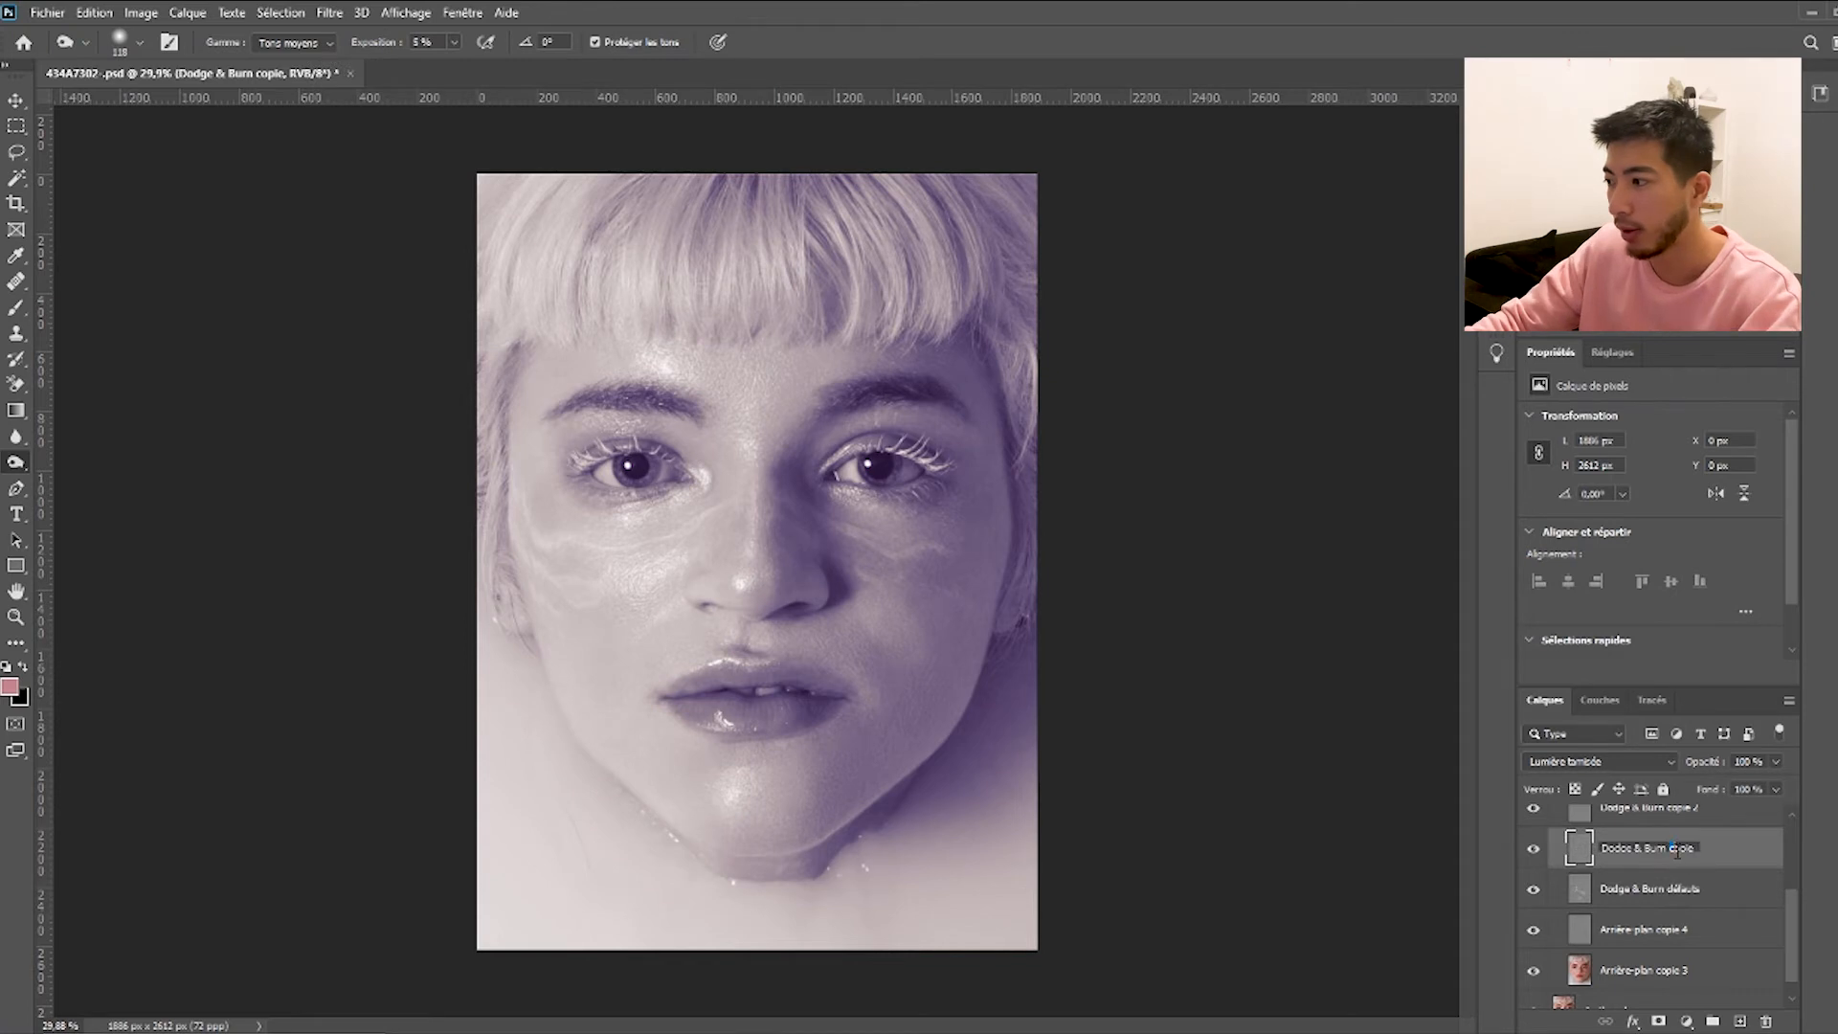
text(visage)
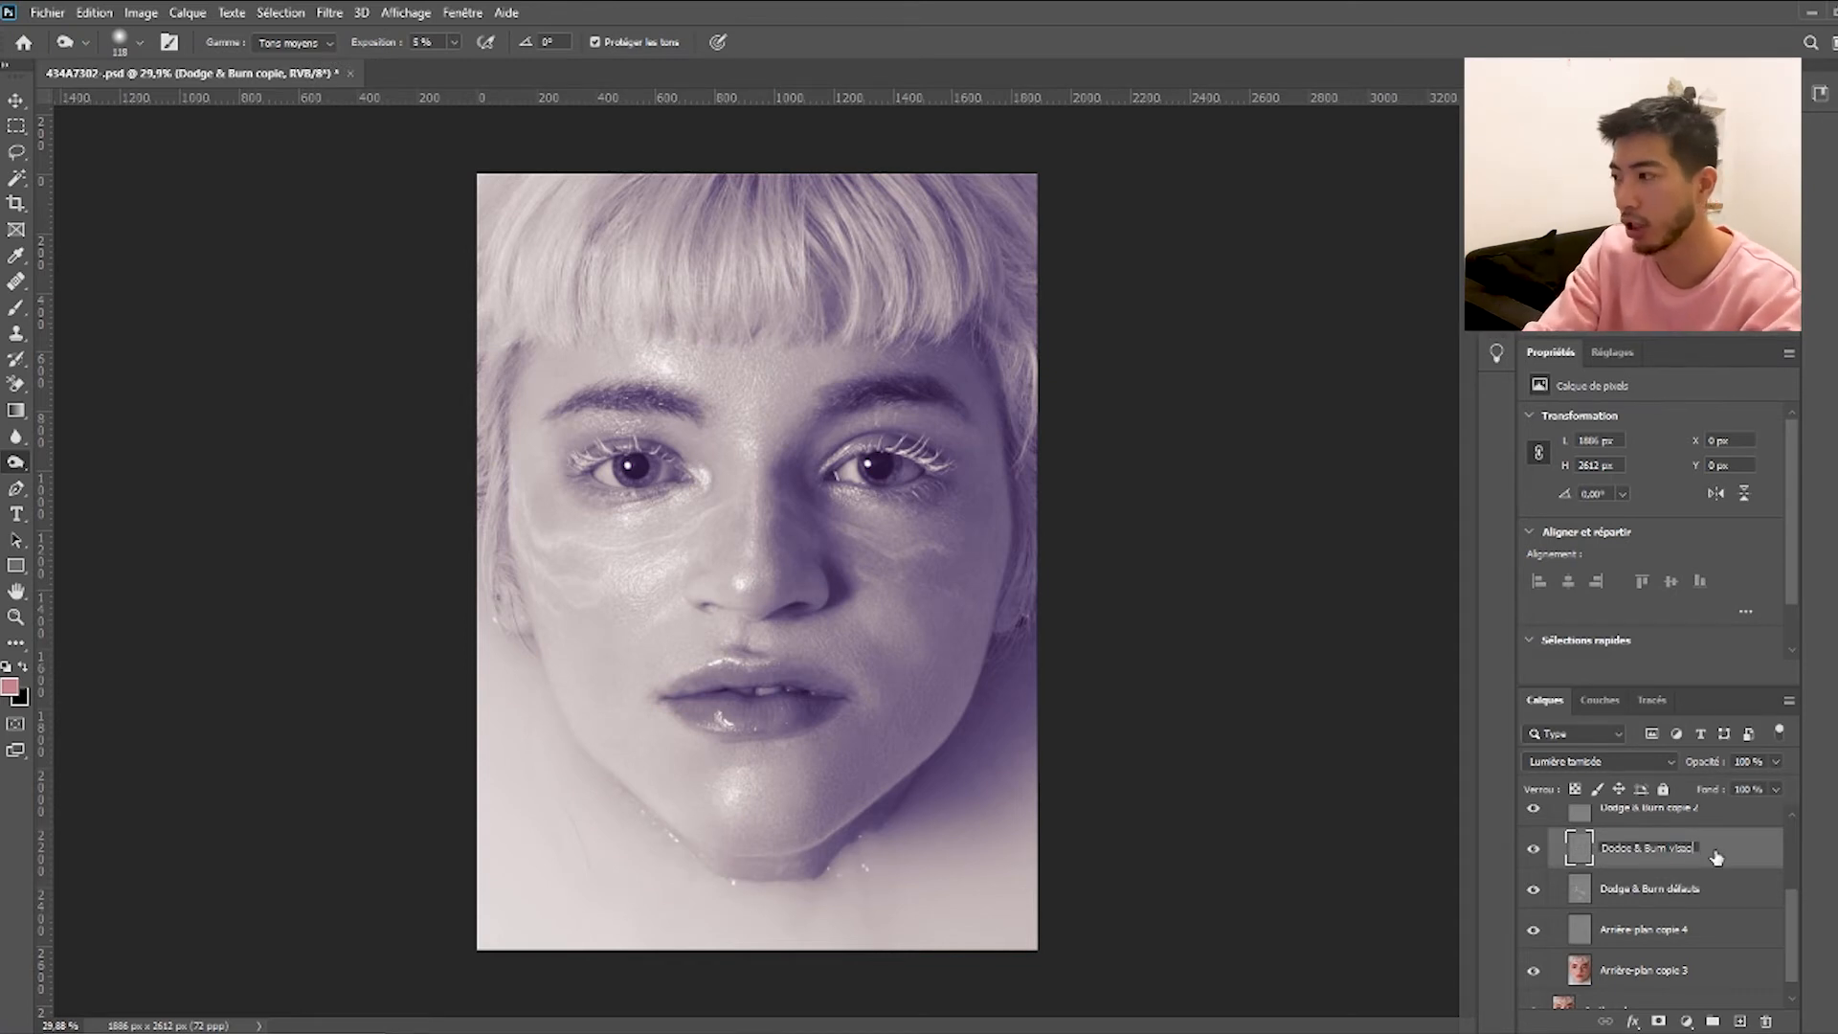
key(Return)
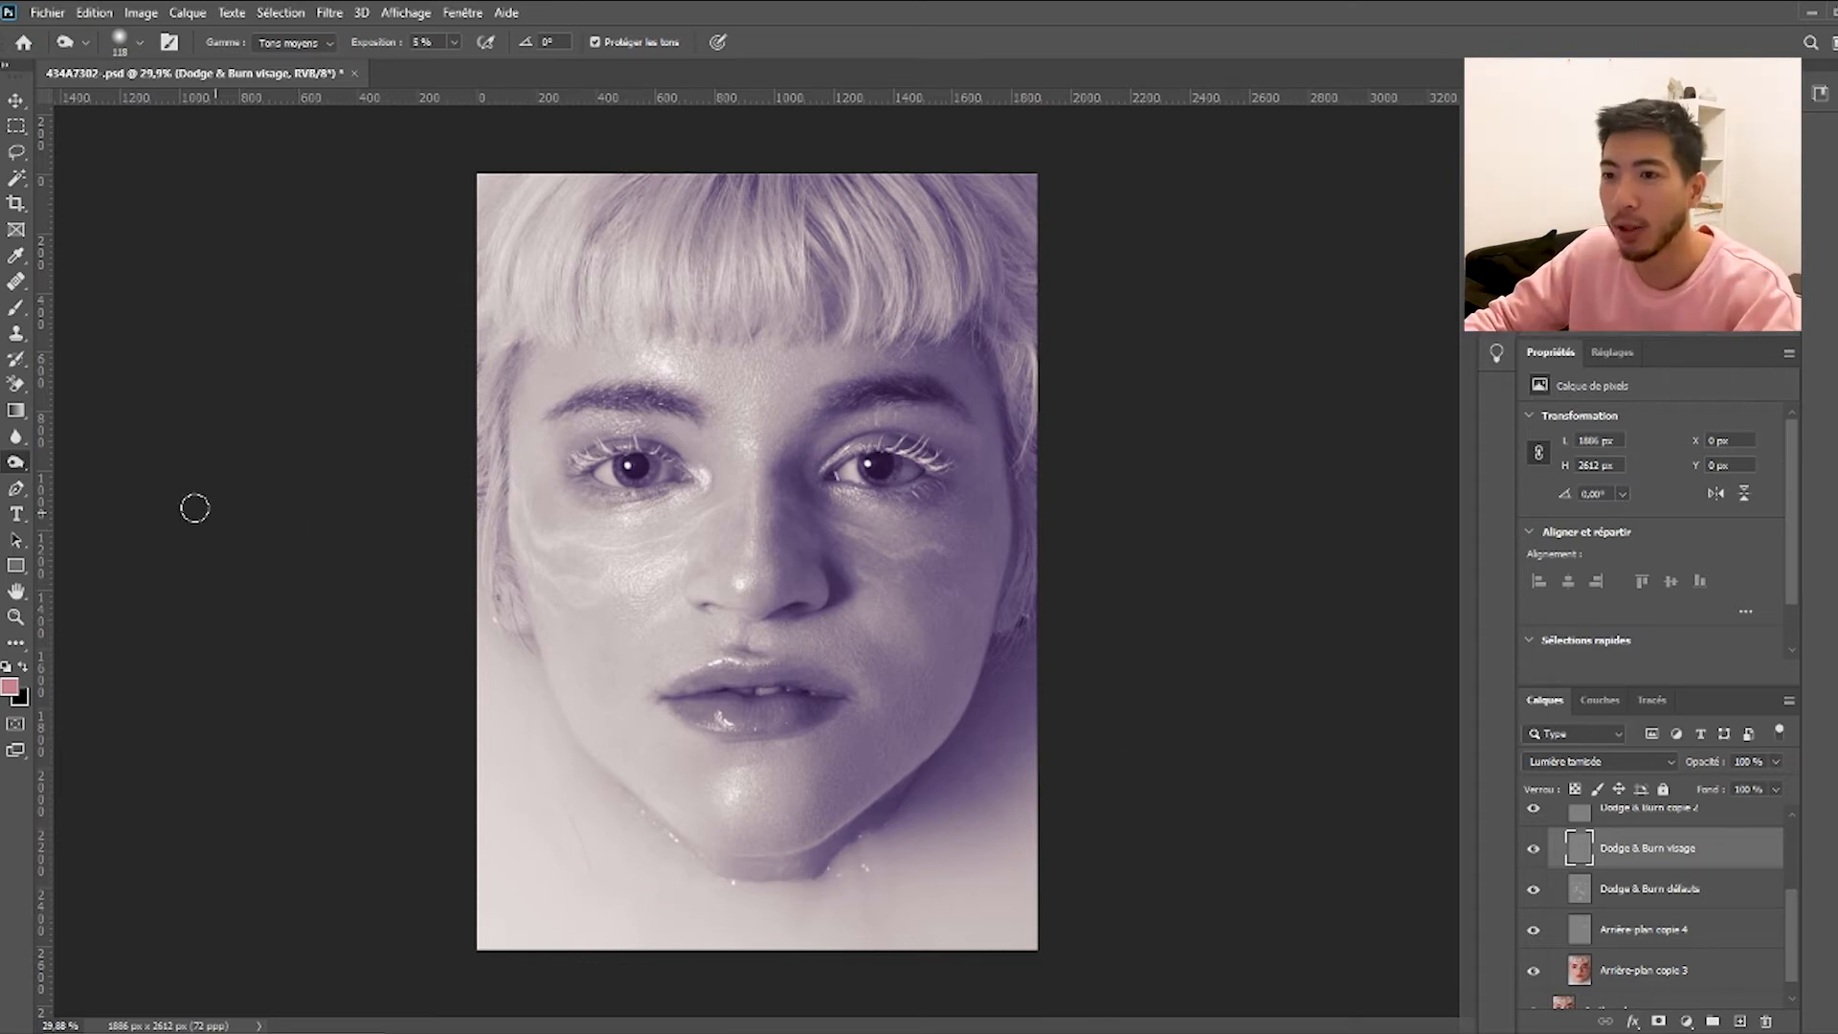
Lighten the highlight along the ridge of the nose on the Dodge & Burn visage layer with a 100 px Dodge brush (Outil Densité -).
right_click(17, 465)
click(67, 462)
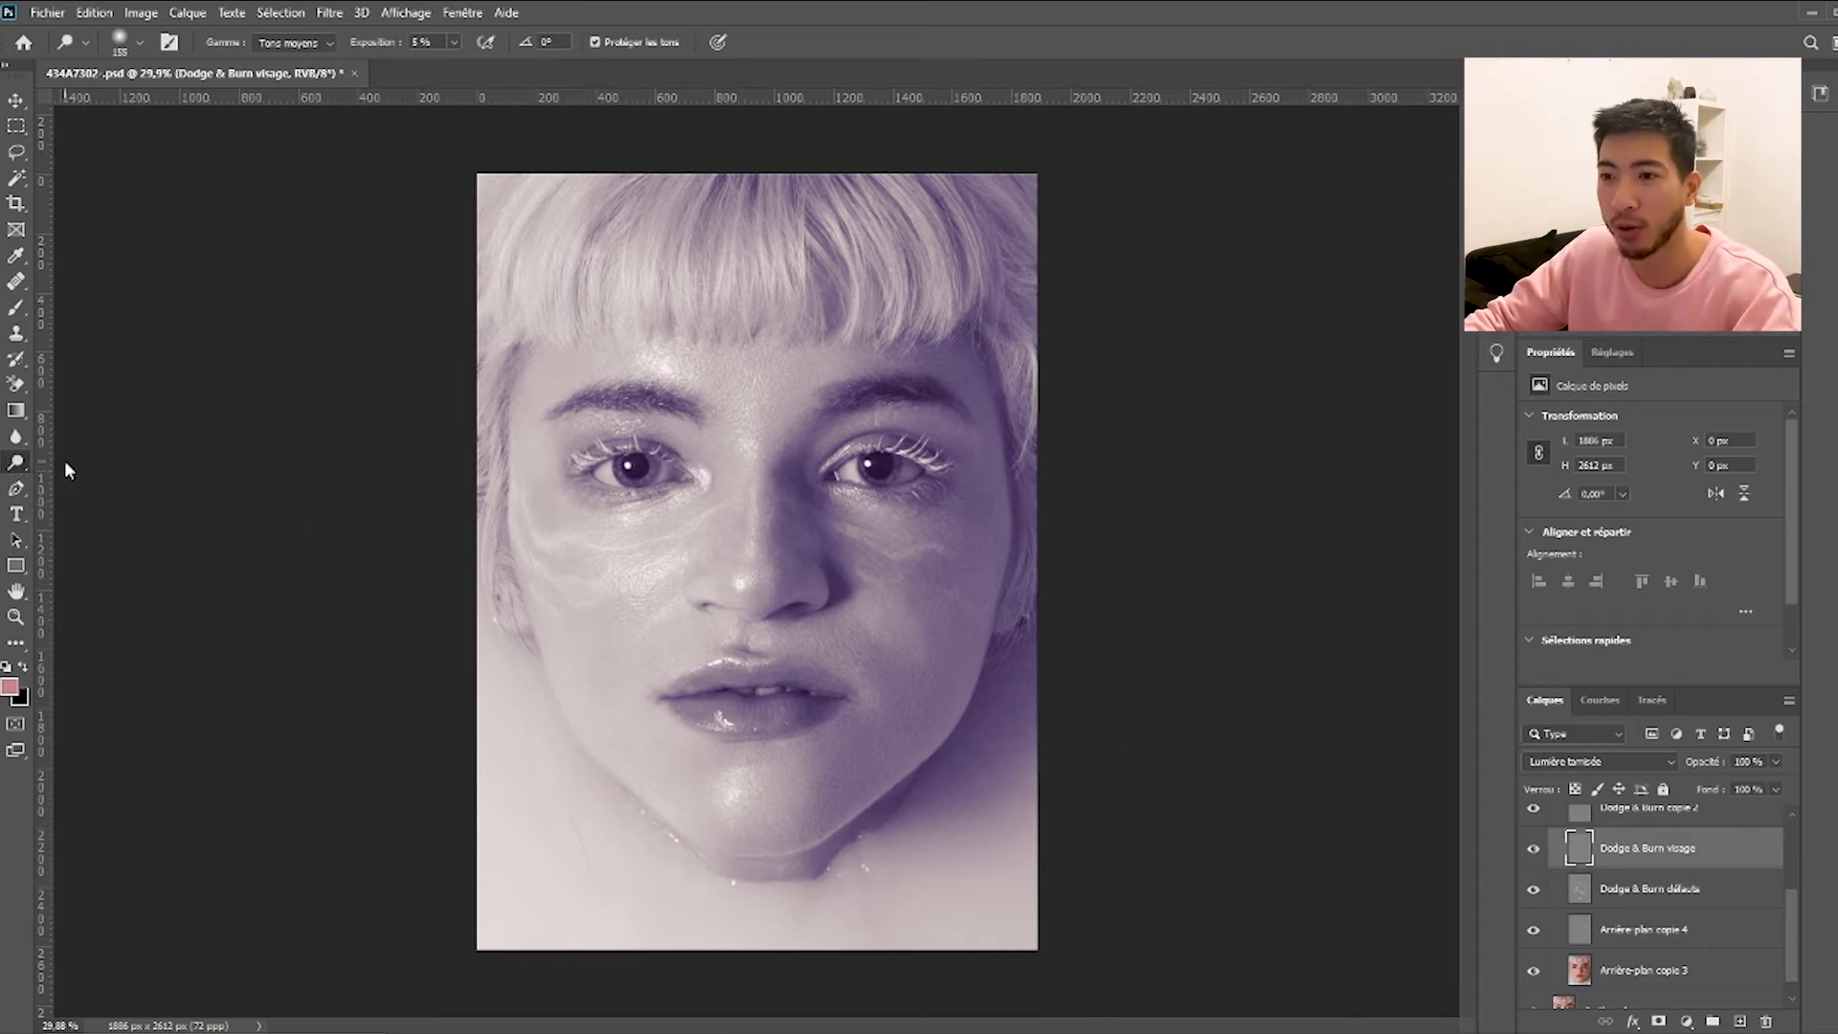
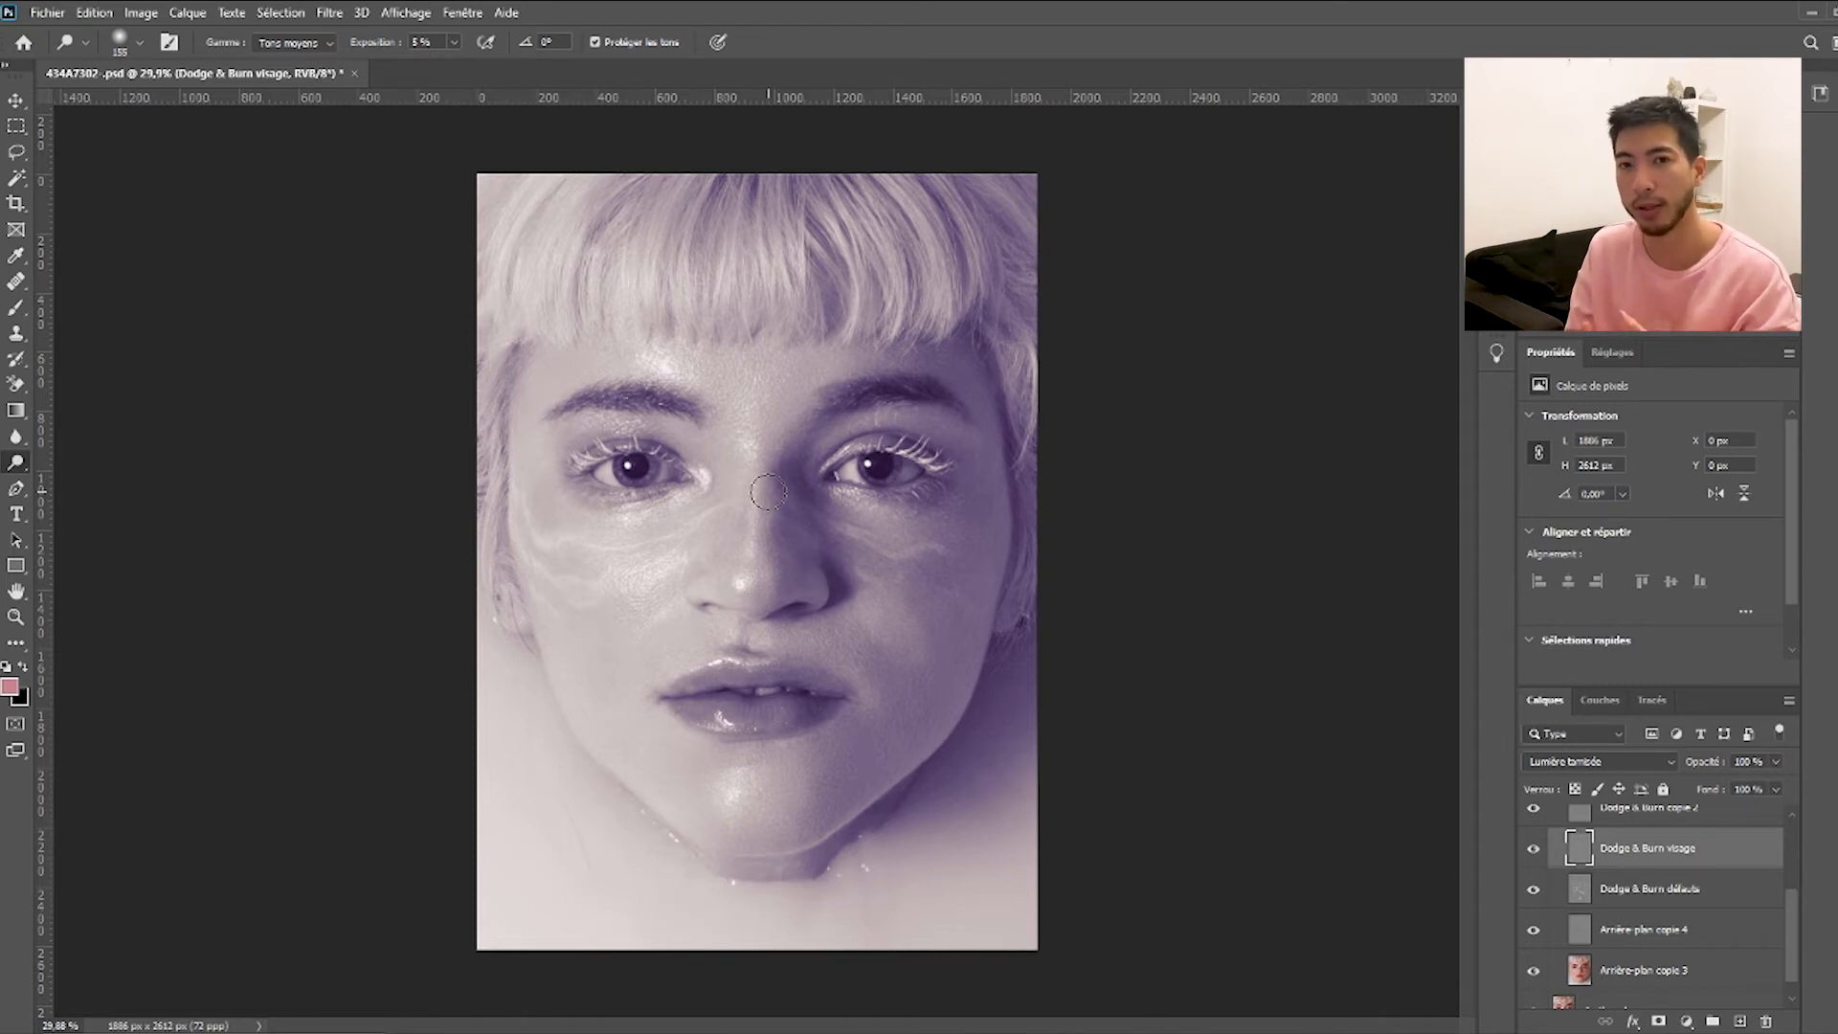
scroll(767, 493, up, 5)
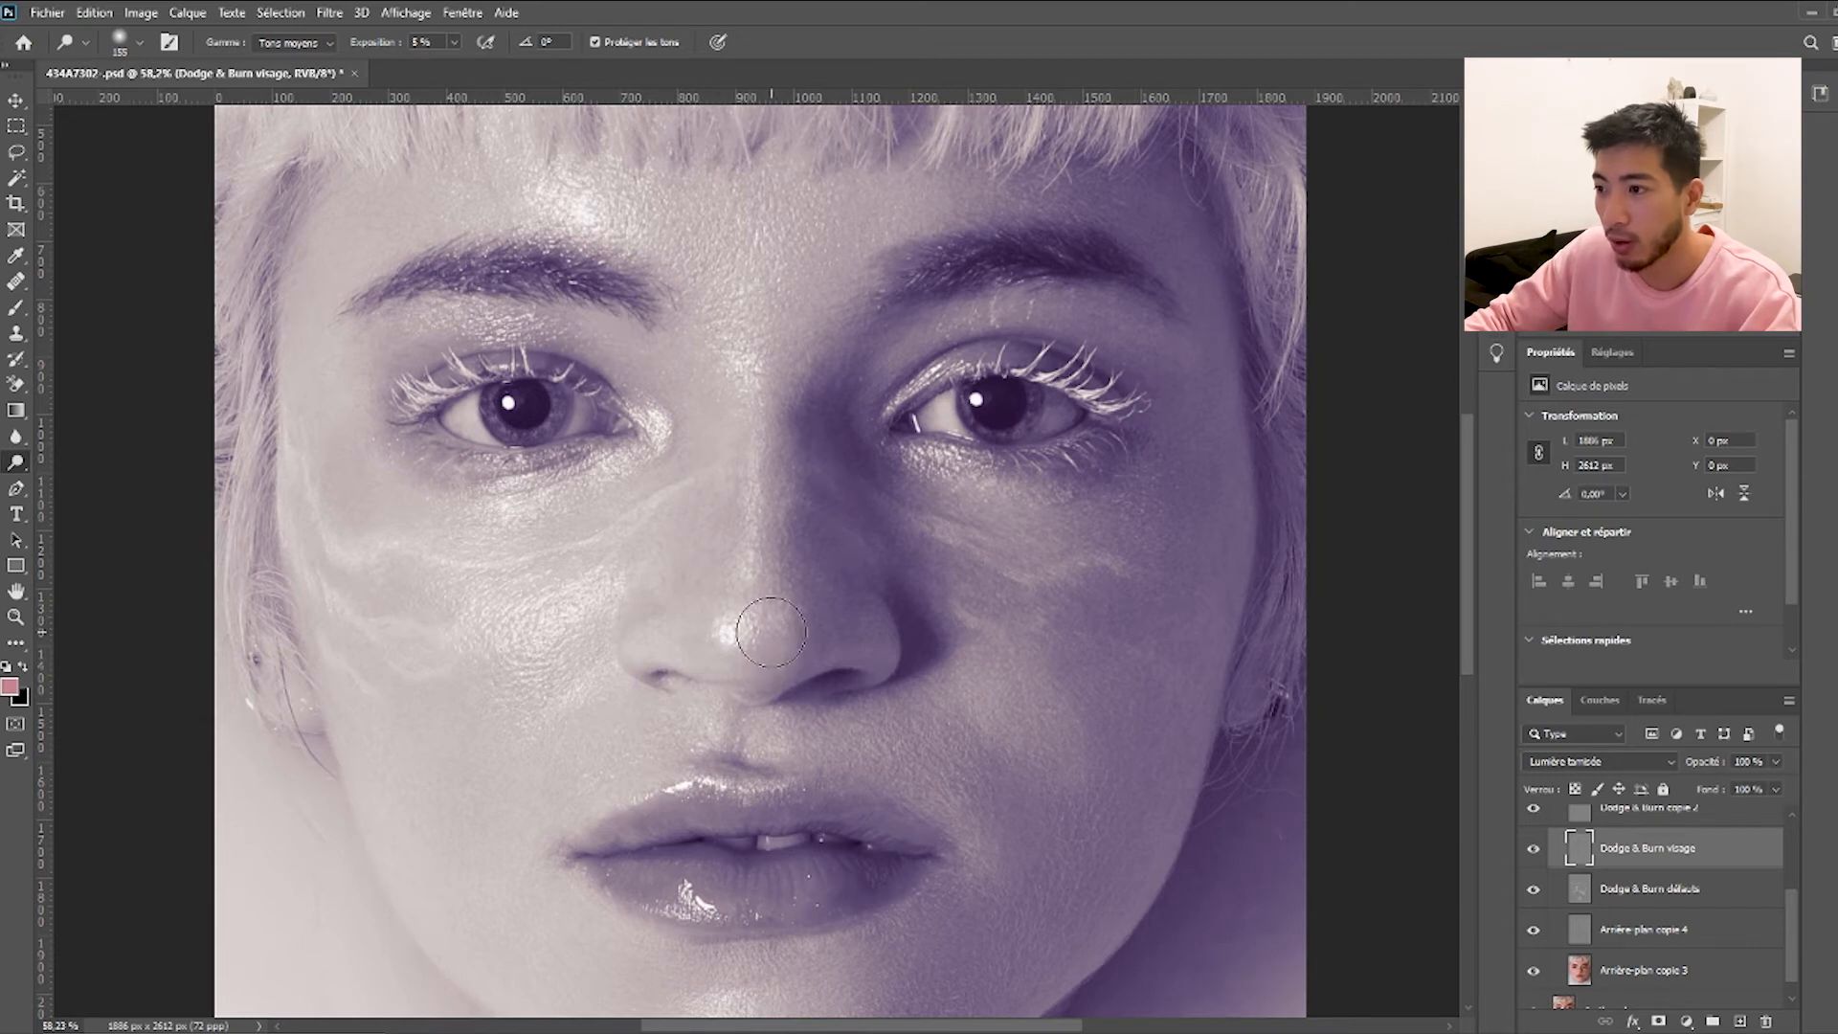
drag(762, 563, 747, 562)
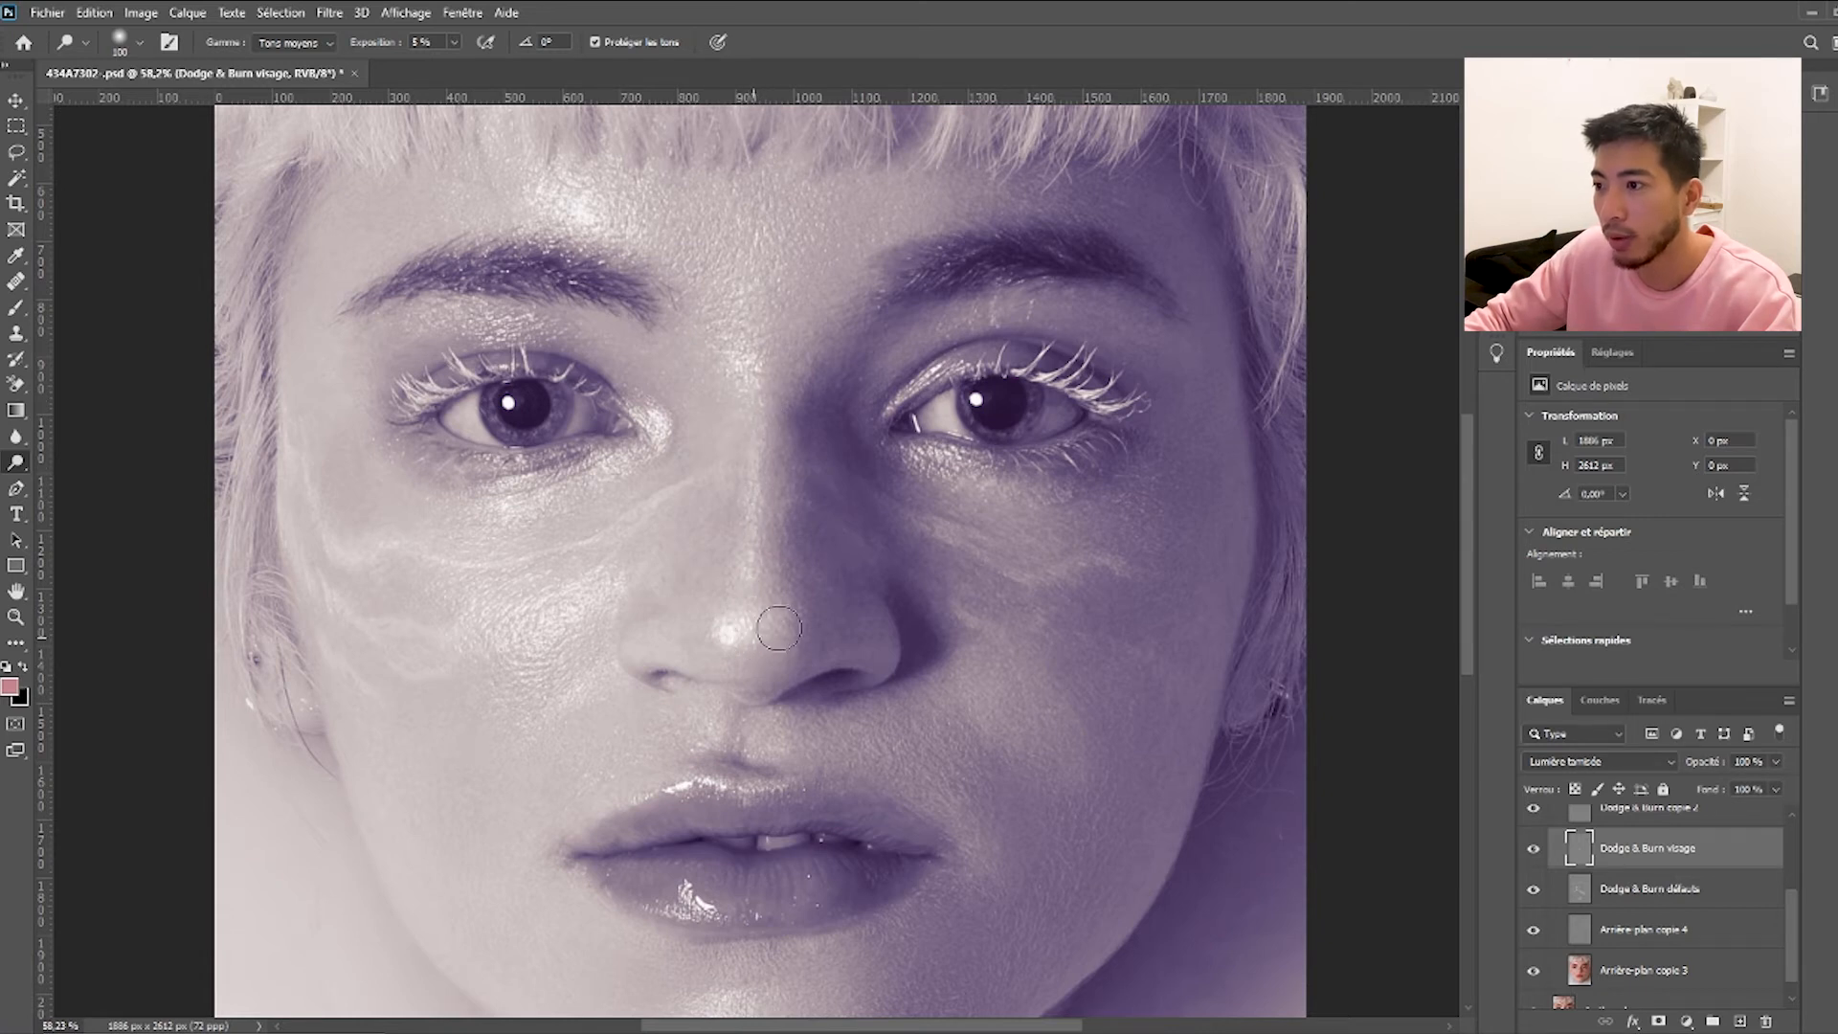
scroll(736, 660, up, 1)
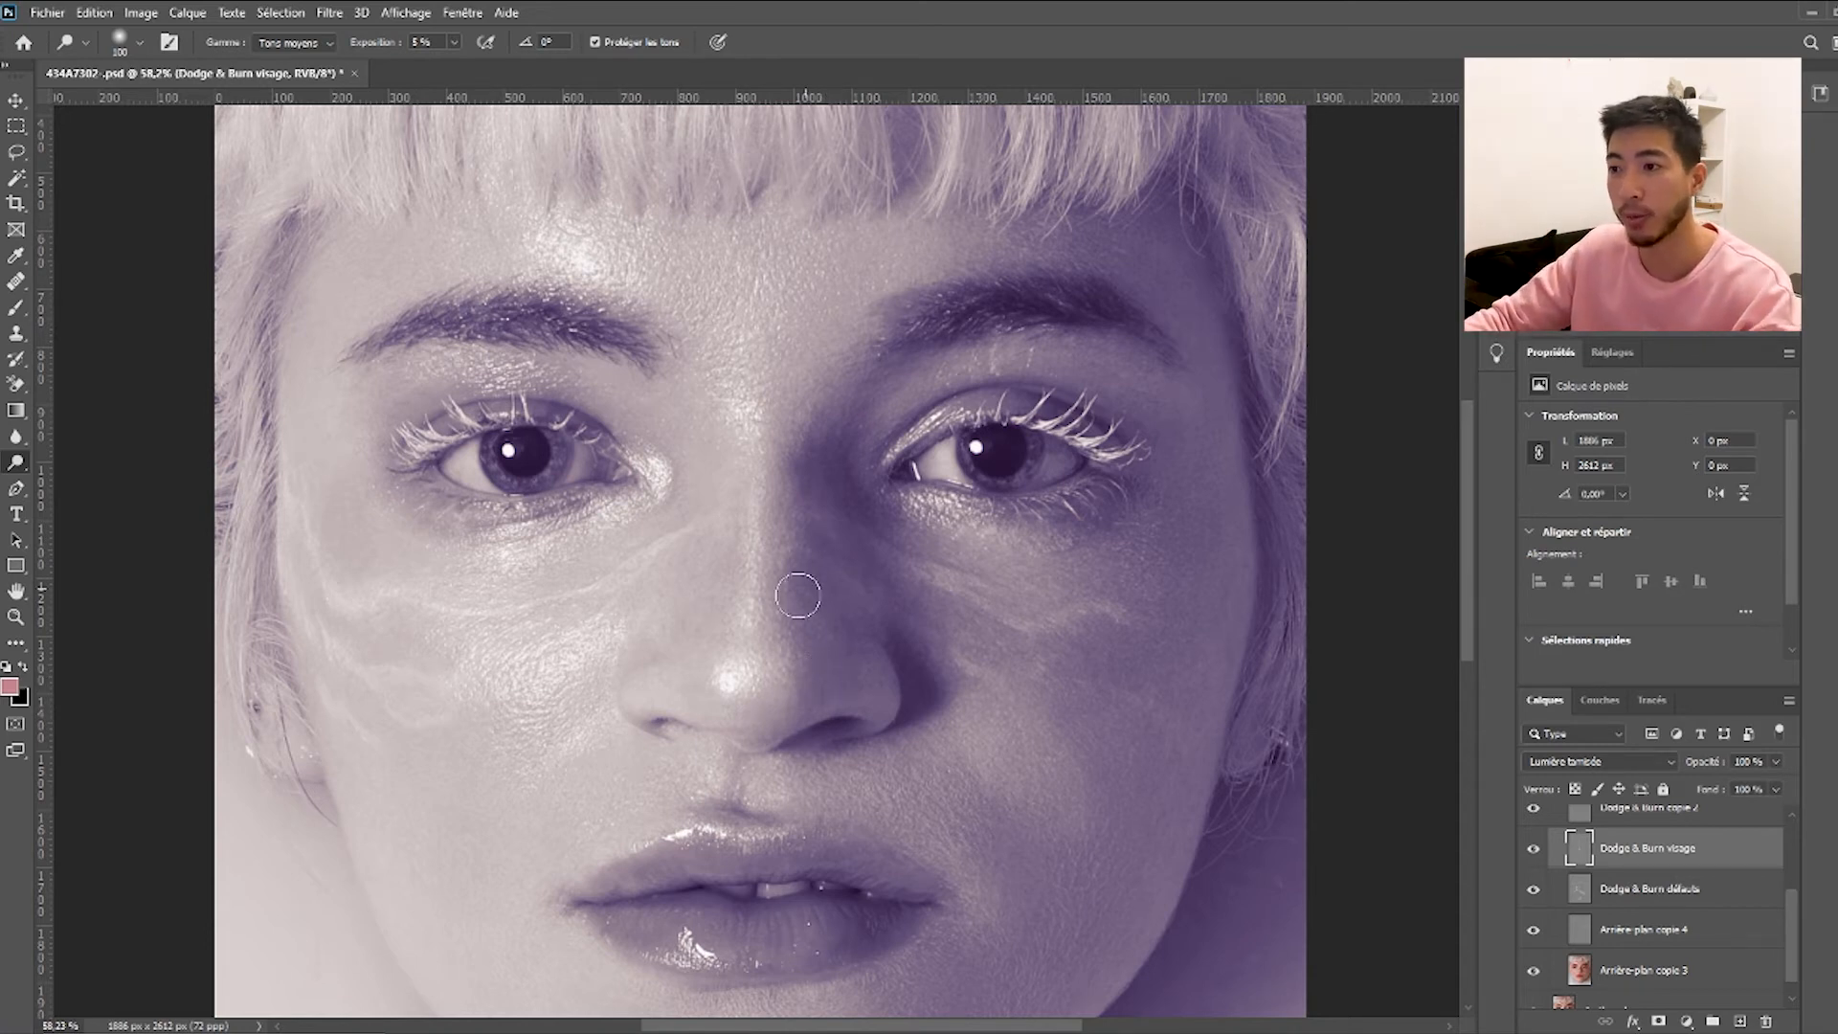
Lighten the skin between the brows and the upper eyelids of both eyes with the Dodge brush (Outil Densité -).
scroll(808, 628, up, 3)
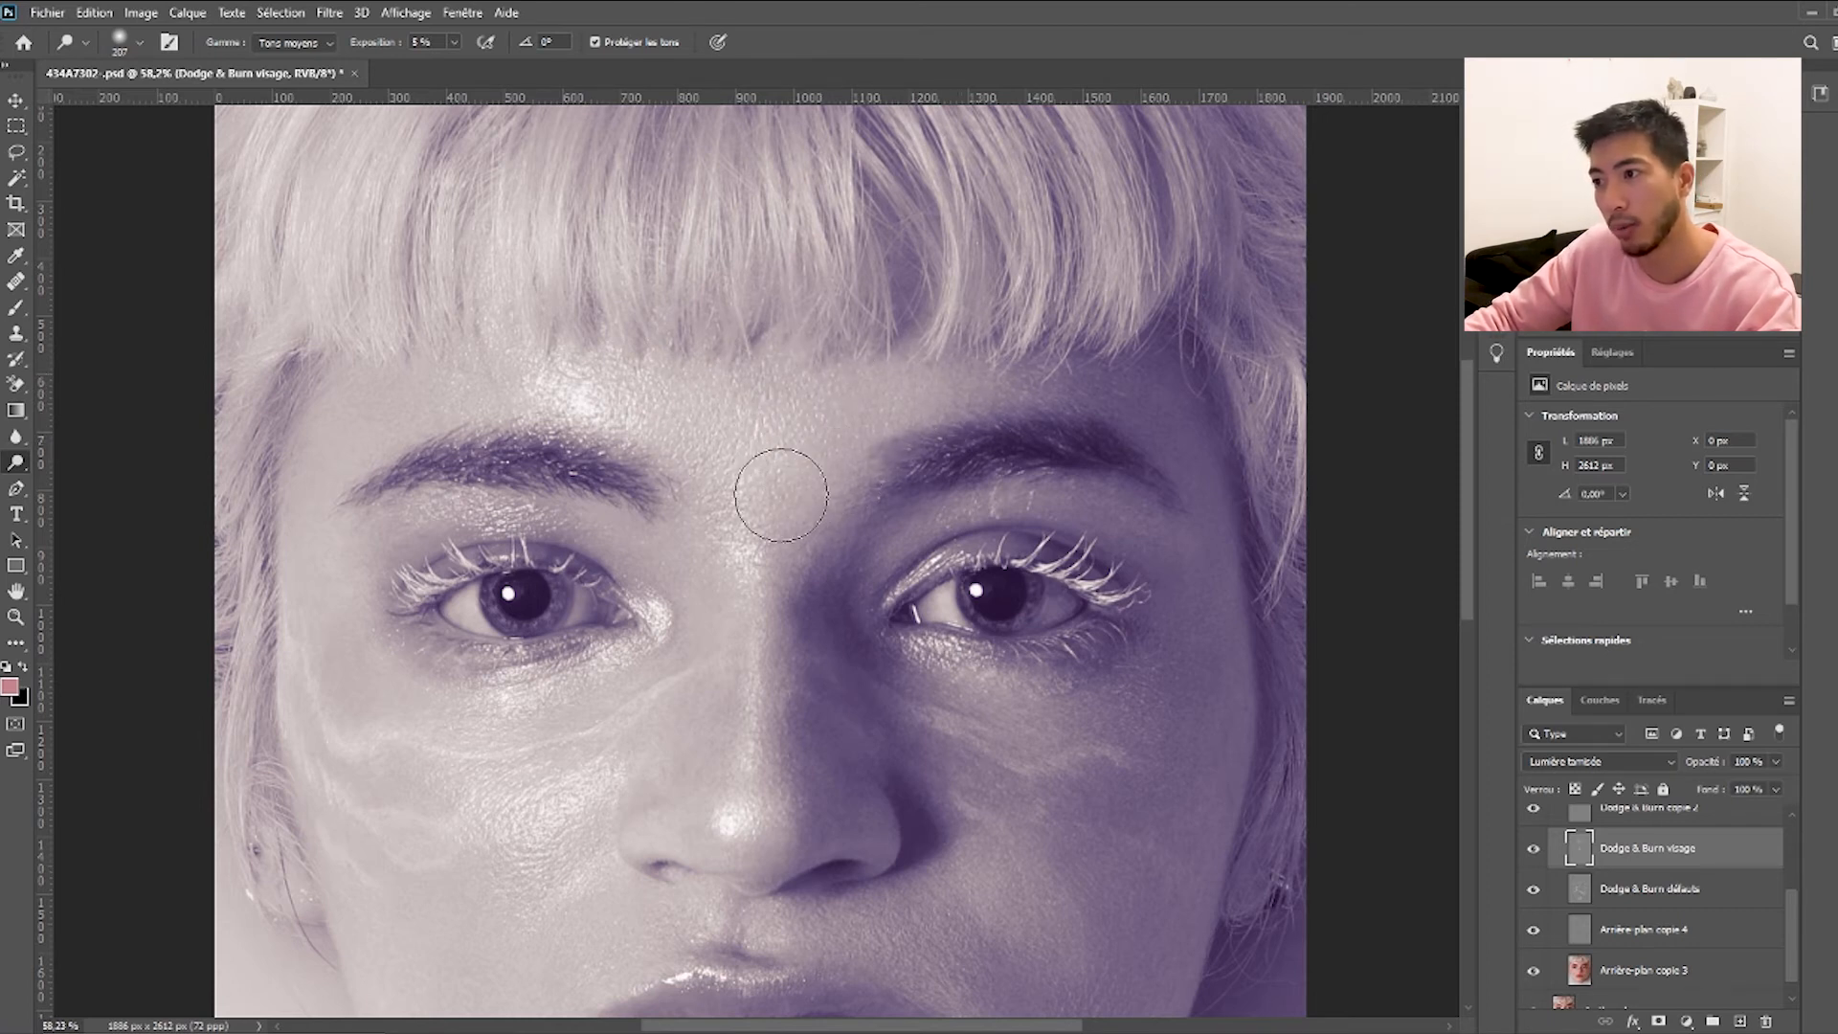
alt+right_click(421, 518)
mouse_move(402, 518)
mouse_down()
mouse_move(377, 521)
mouse_move(517, 510)
mouse_up()
scroll(518, 408, down, 2)
alt+right_click(518, 408)
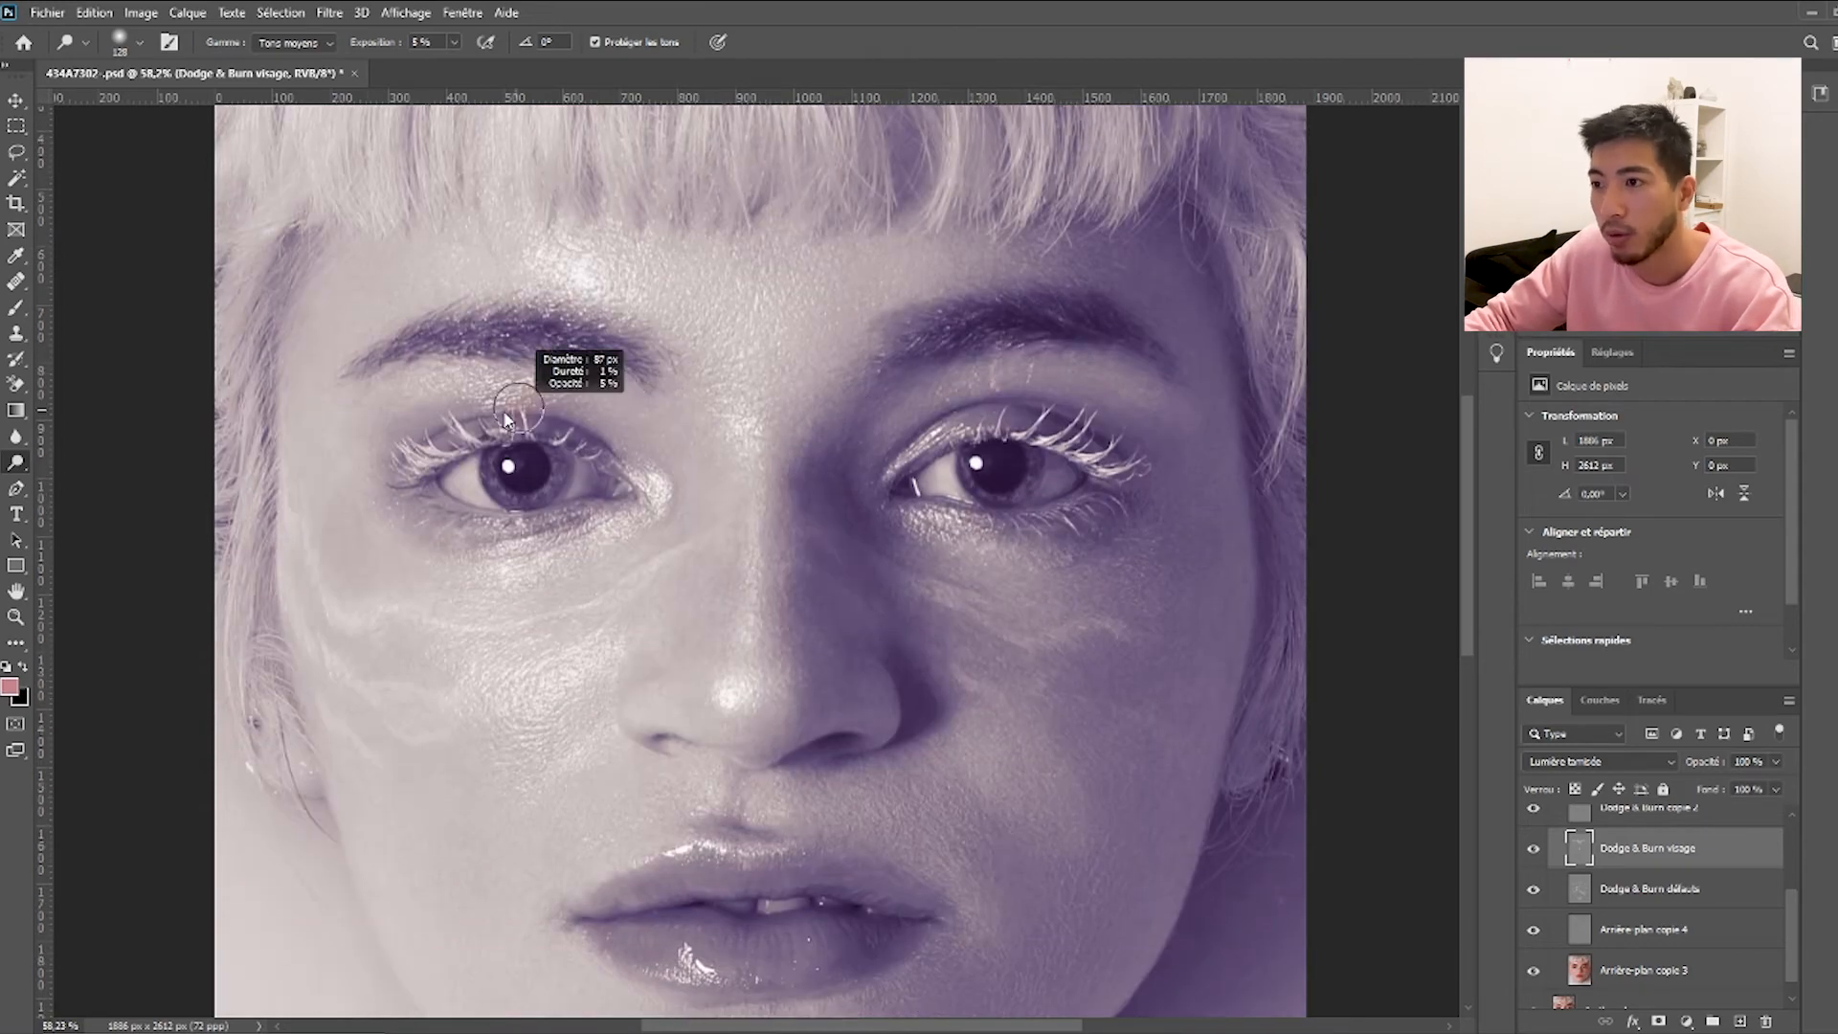
mouse_move(482, 437)
mouse_down()
mouse_move(580, 438)
mouse_move(496, 426)
mouse_up()
mouse_move(978, 422)
mouse_down()
mouse_move(1022, 421)
mouse_move(977, 423)
mouse_up()
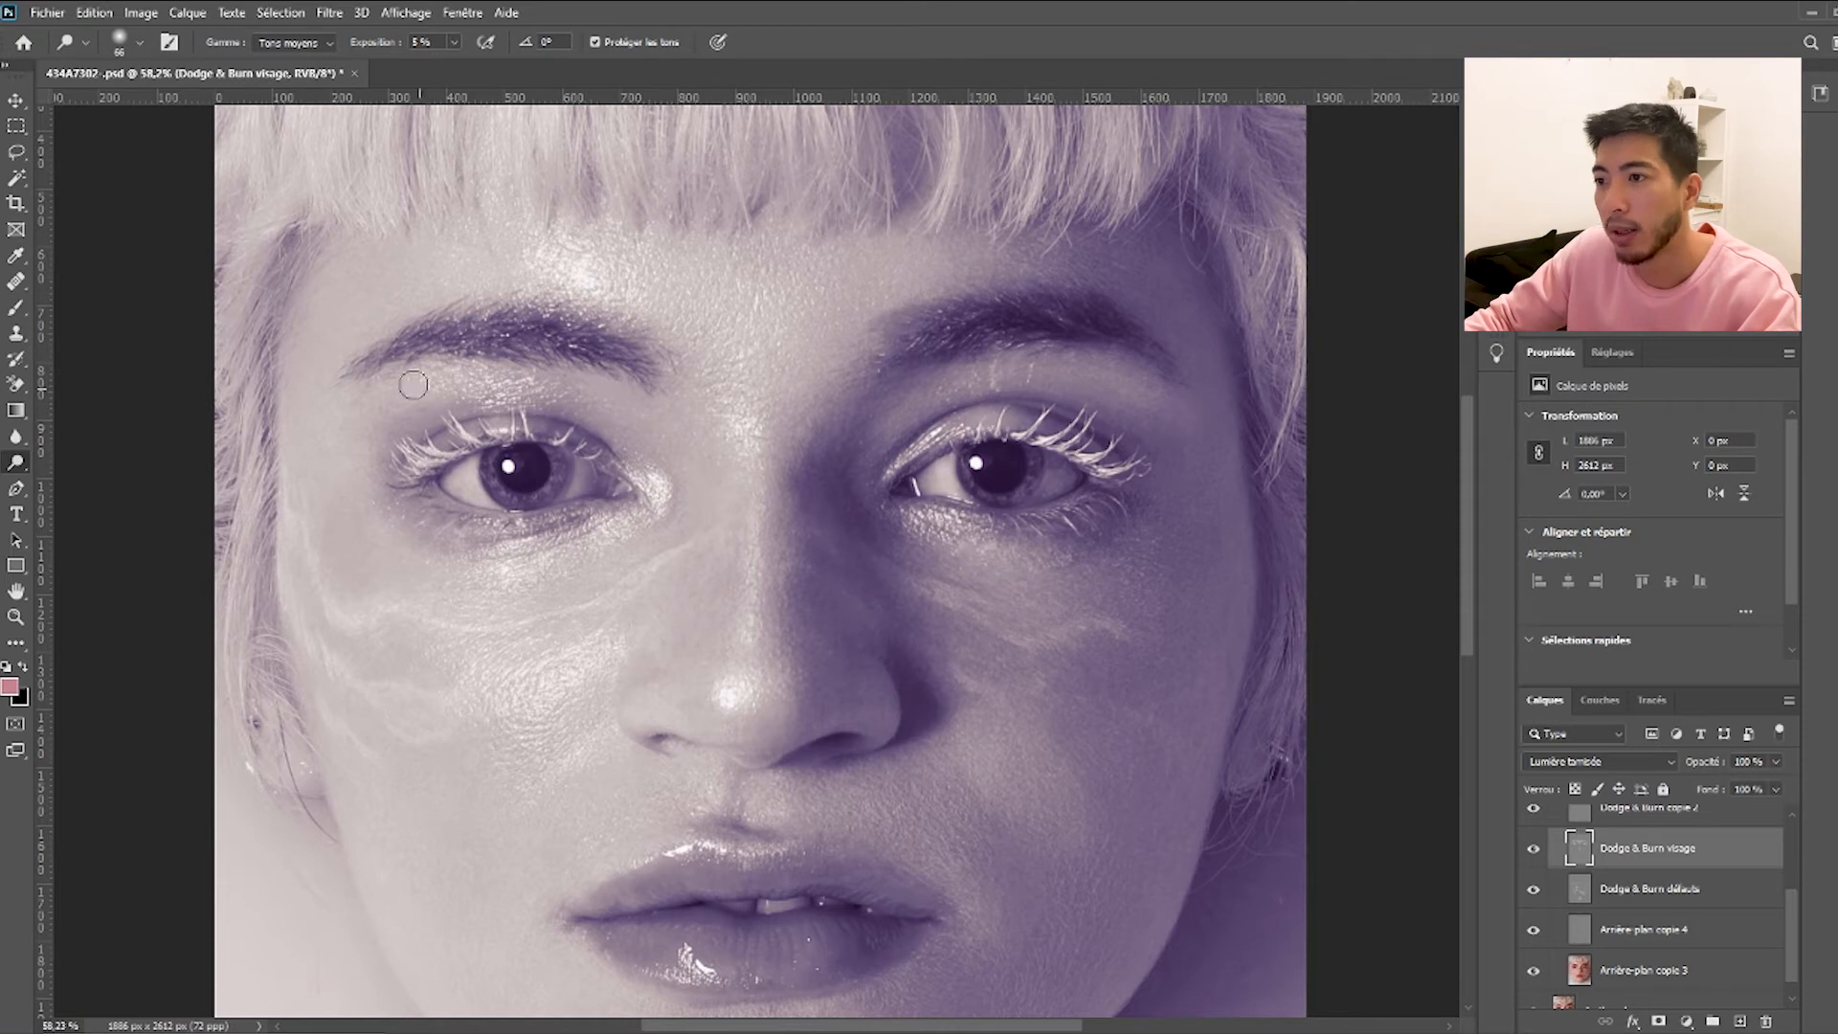
scroll(818, 459, down, 1)
alt+right_click(807, 441)
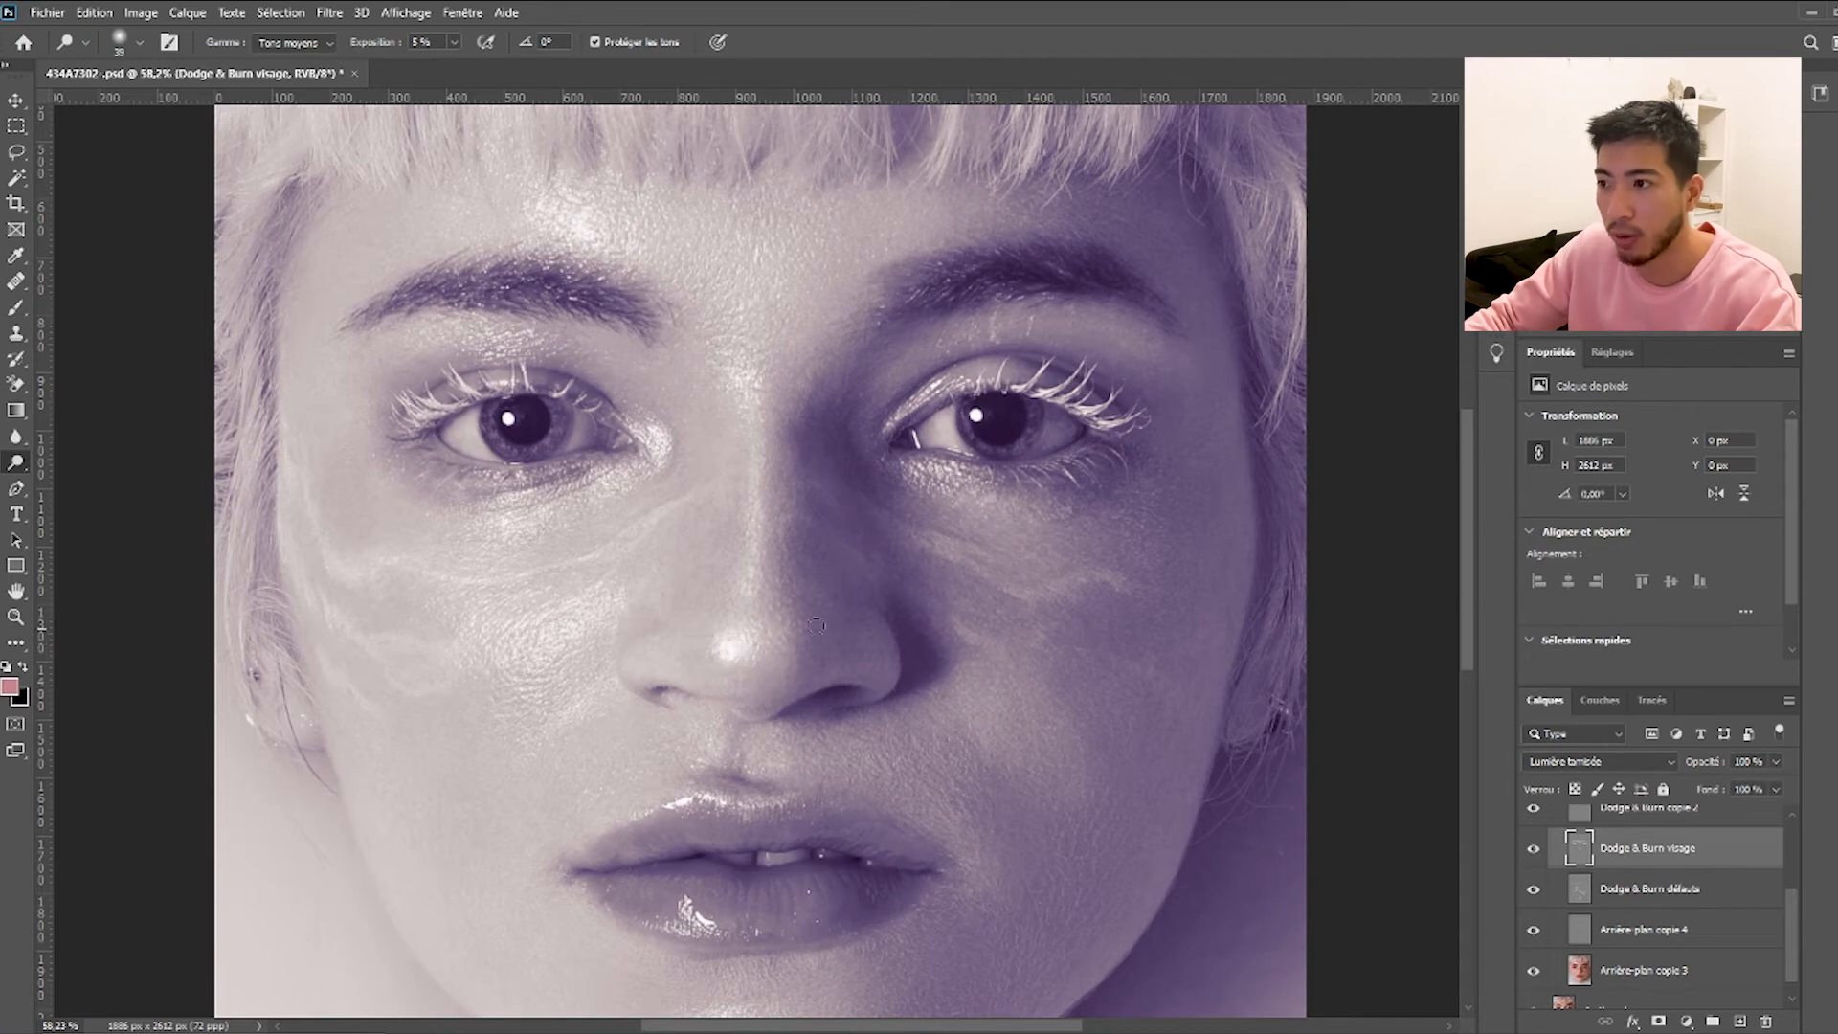
Enlarge the Dodge brush to about 136 px and lighten the highlight on the chin.
scroll(793, 636, down, 3)
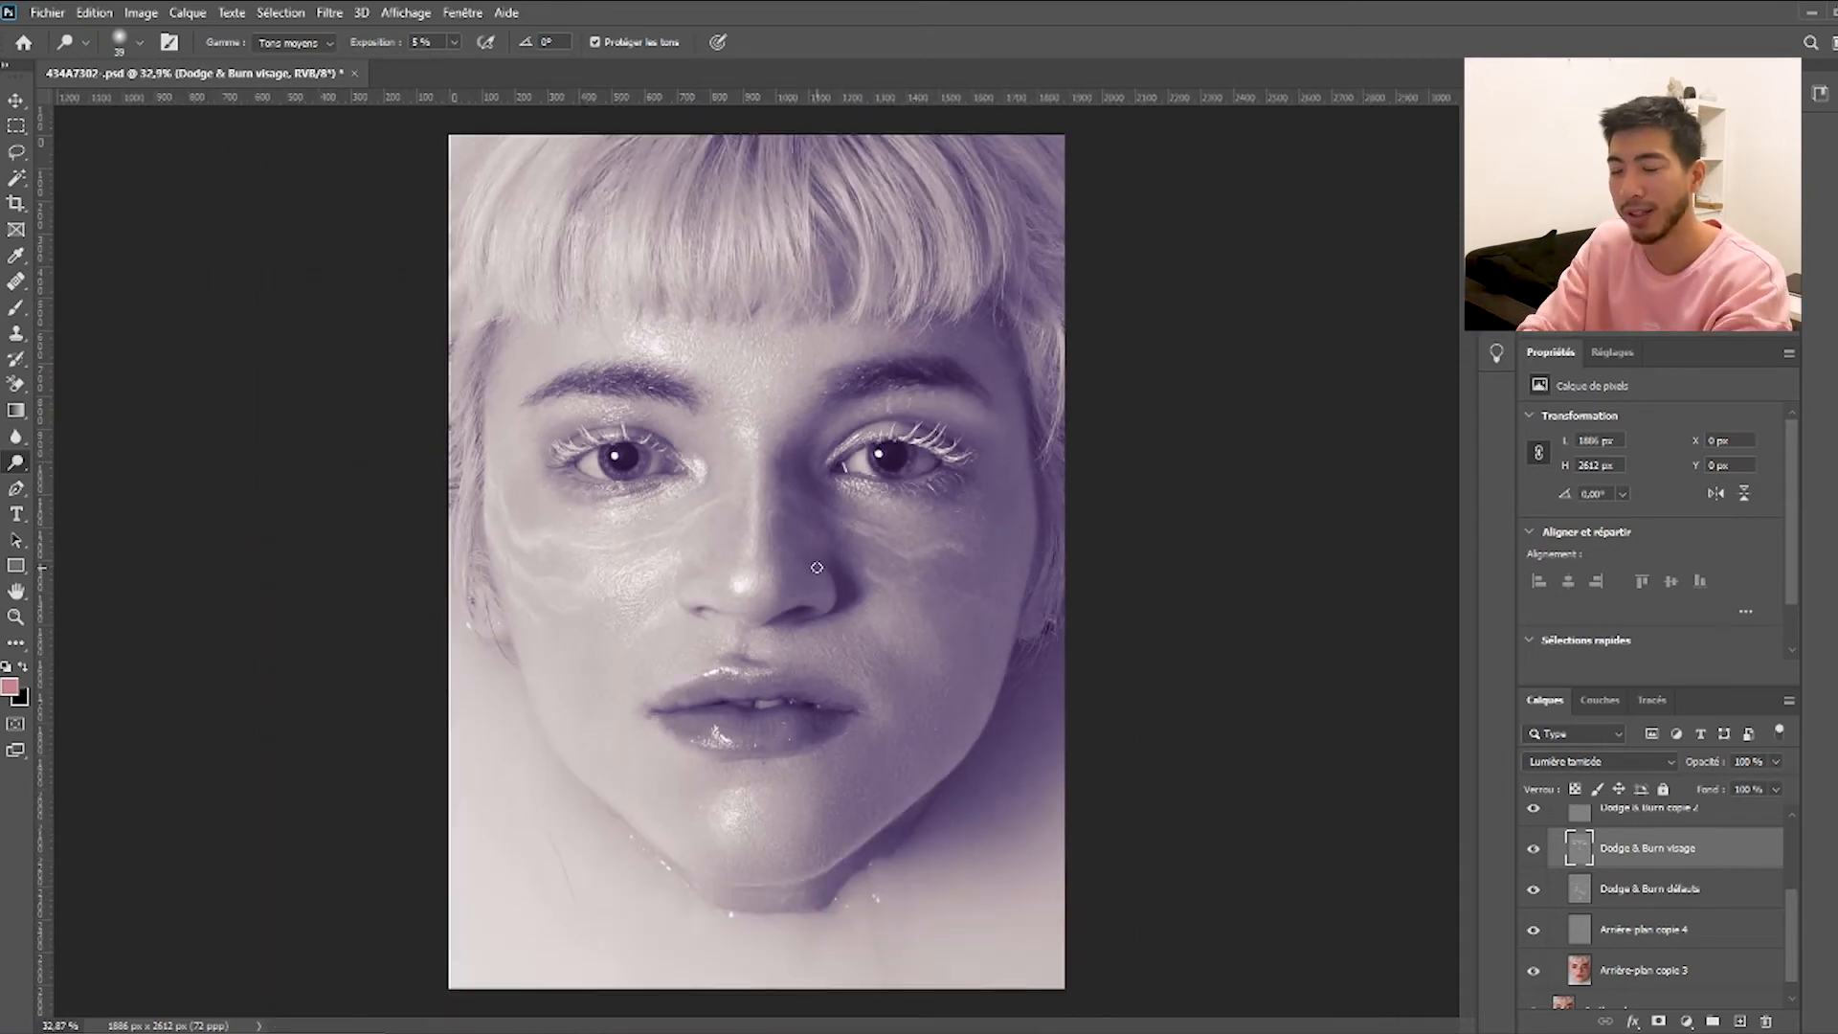
key(bracketright)
key(bracketright)
key(bracketright)
key(bracketright)
key(bracketright)
key(bracketright)
key(bracketright)
key(bracketright)
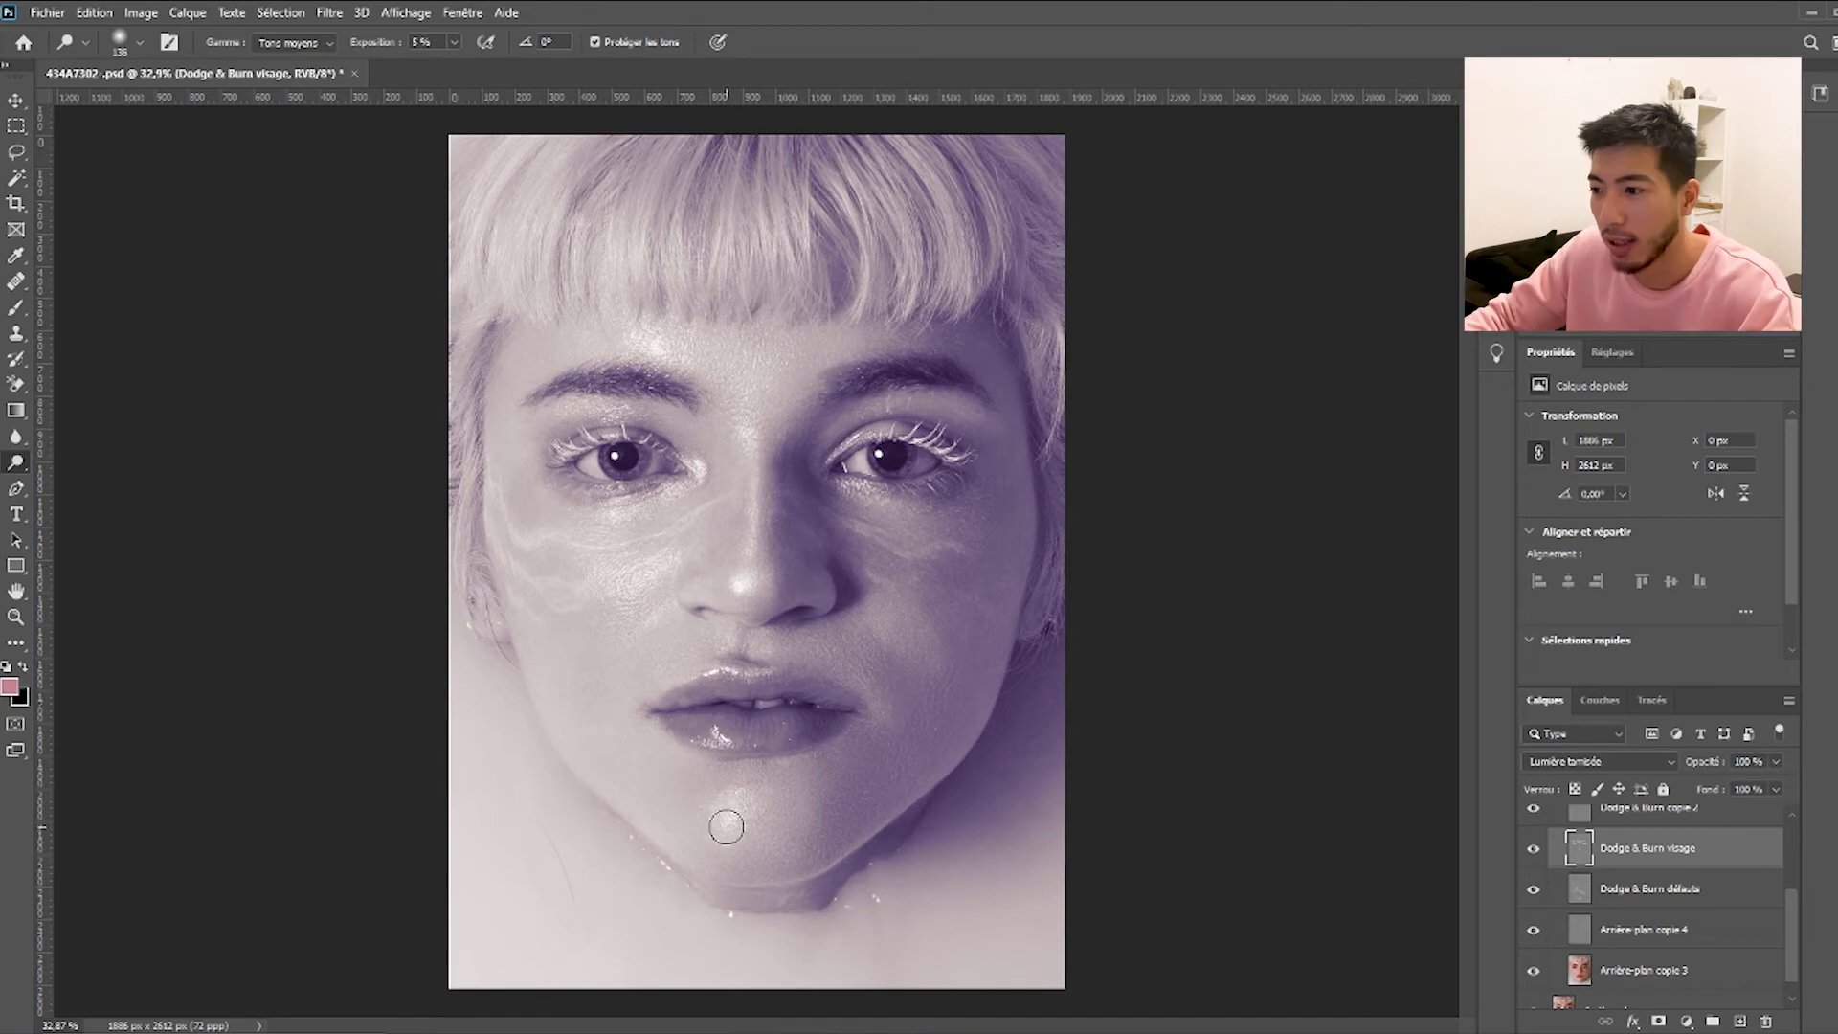
drag(741, 835, 811, 831)
Lighten the highlights across the lower lip with a Dodge brush of about 60 px and a slightly larger one.
scroll(752, 688, up, 3)
key(bracketleft)
key(bracketleft)
key(bracketleft)
key(bracketleft)
key(bracketleft)
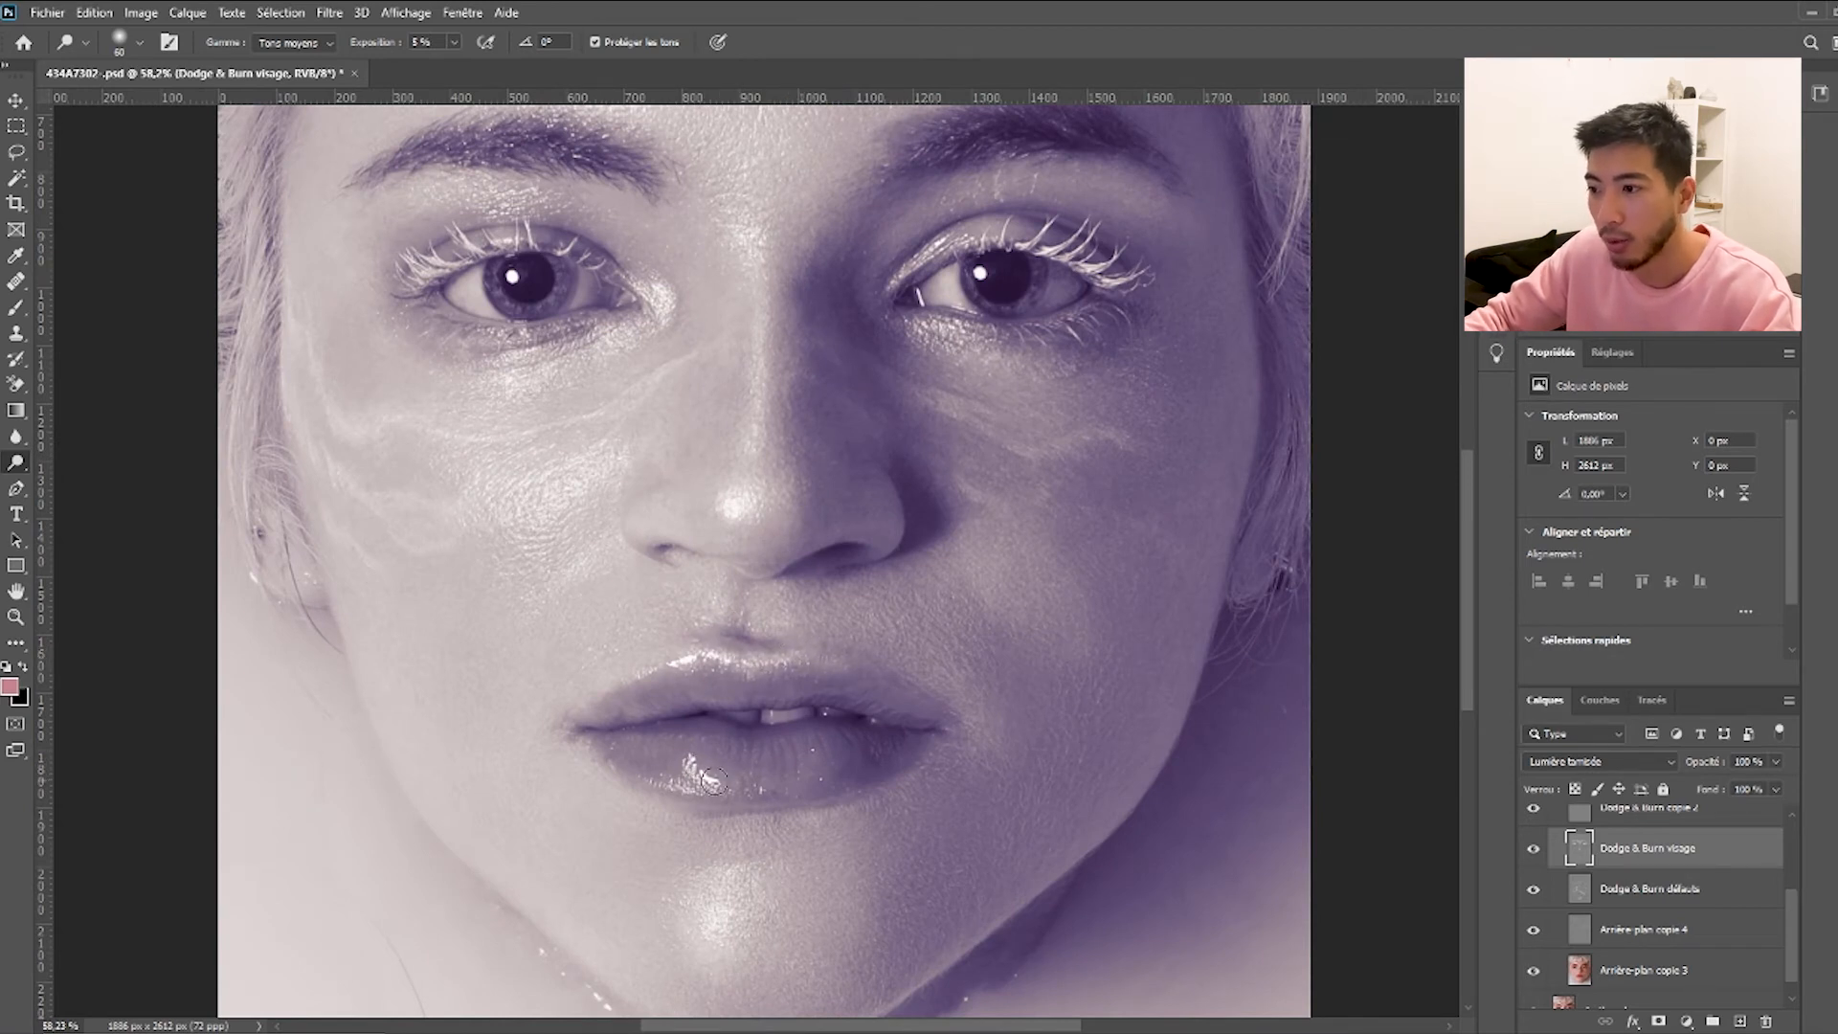
drag(807, 773, 704, 772)
key(bracketright)
key(bracketright)
key(bracketright)
mouse_move(879, 751)
mouse_down()
mouse_move(705, 763)
mouse_move(676, 737)
mouse_up()
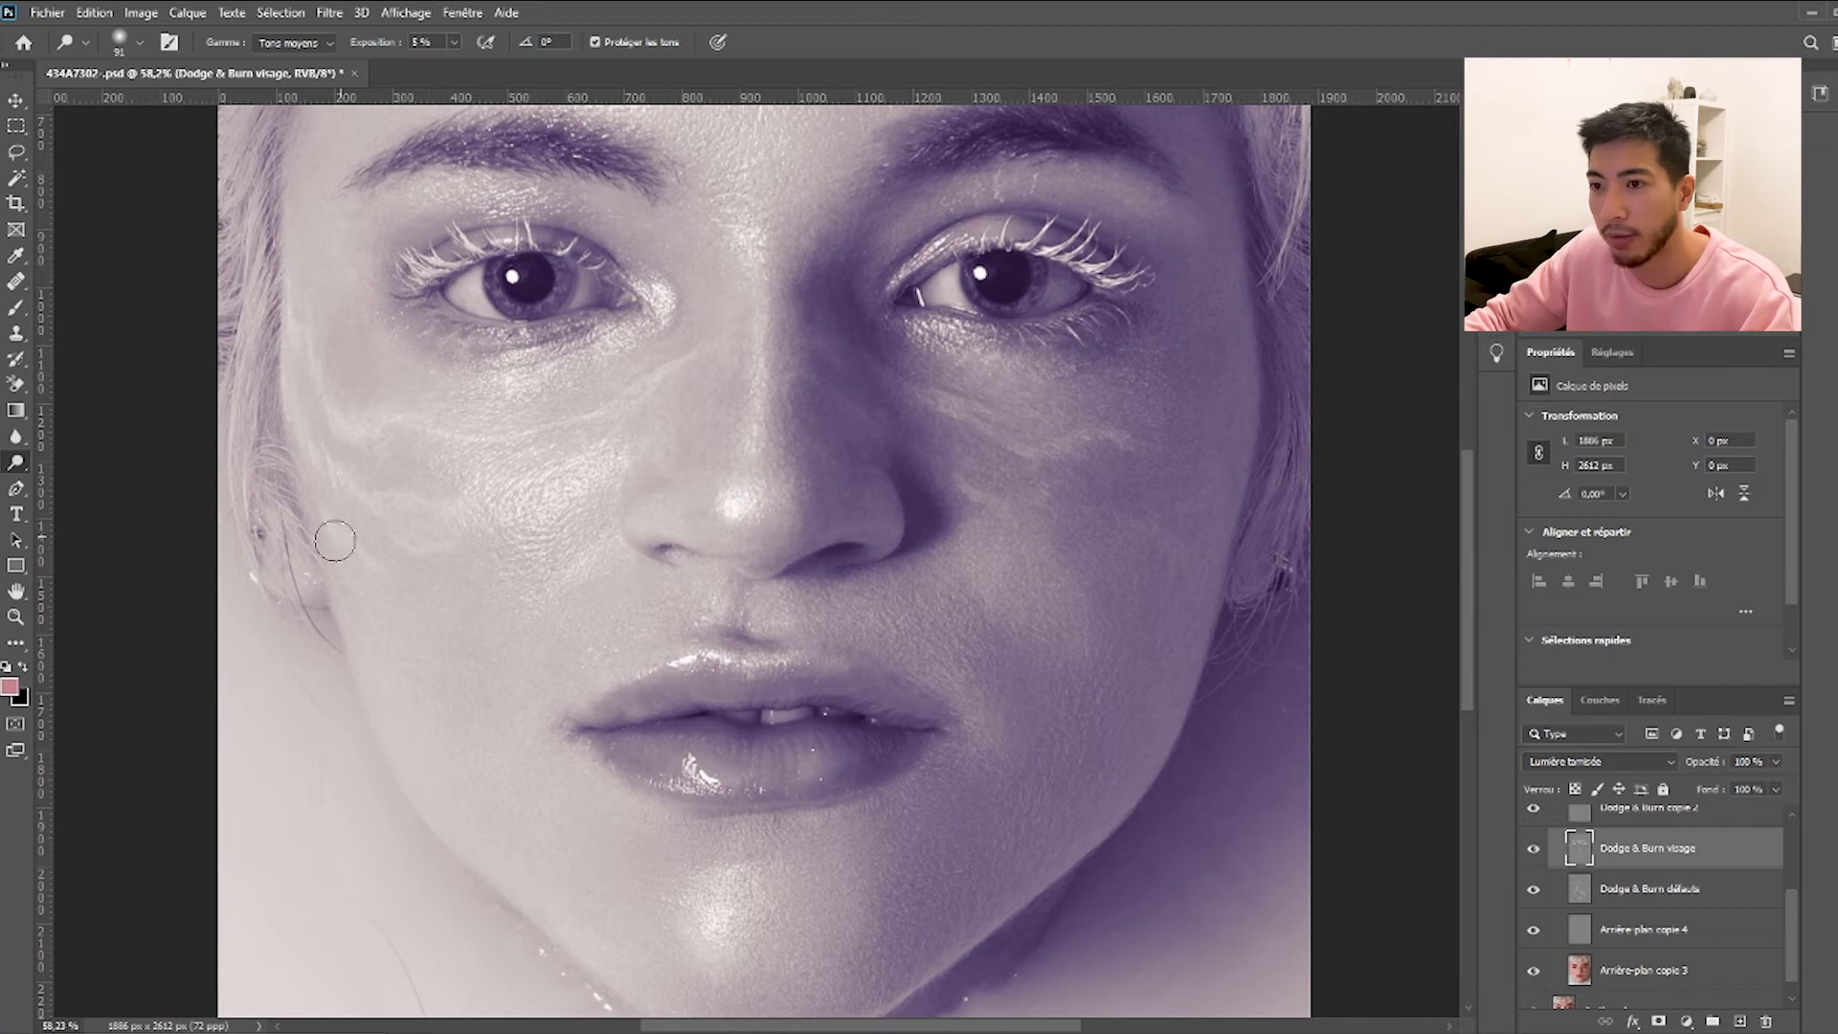
Lighten the cheek and the lower face with a large Dodge brush of about 280 px.
right_click(12, 468)
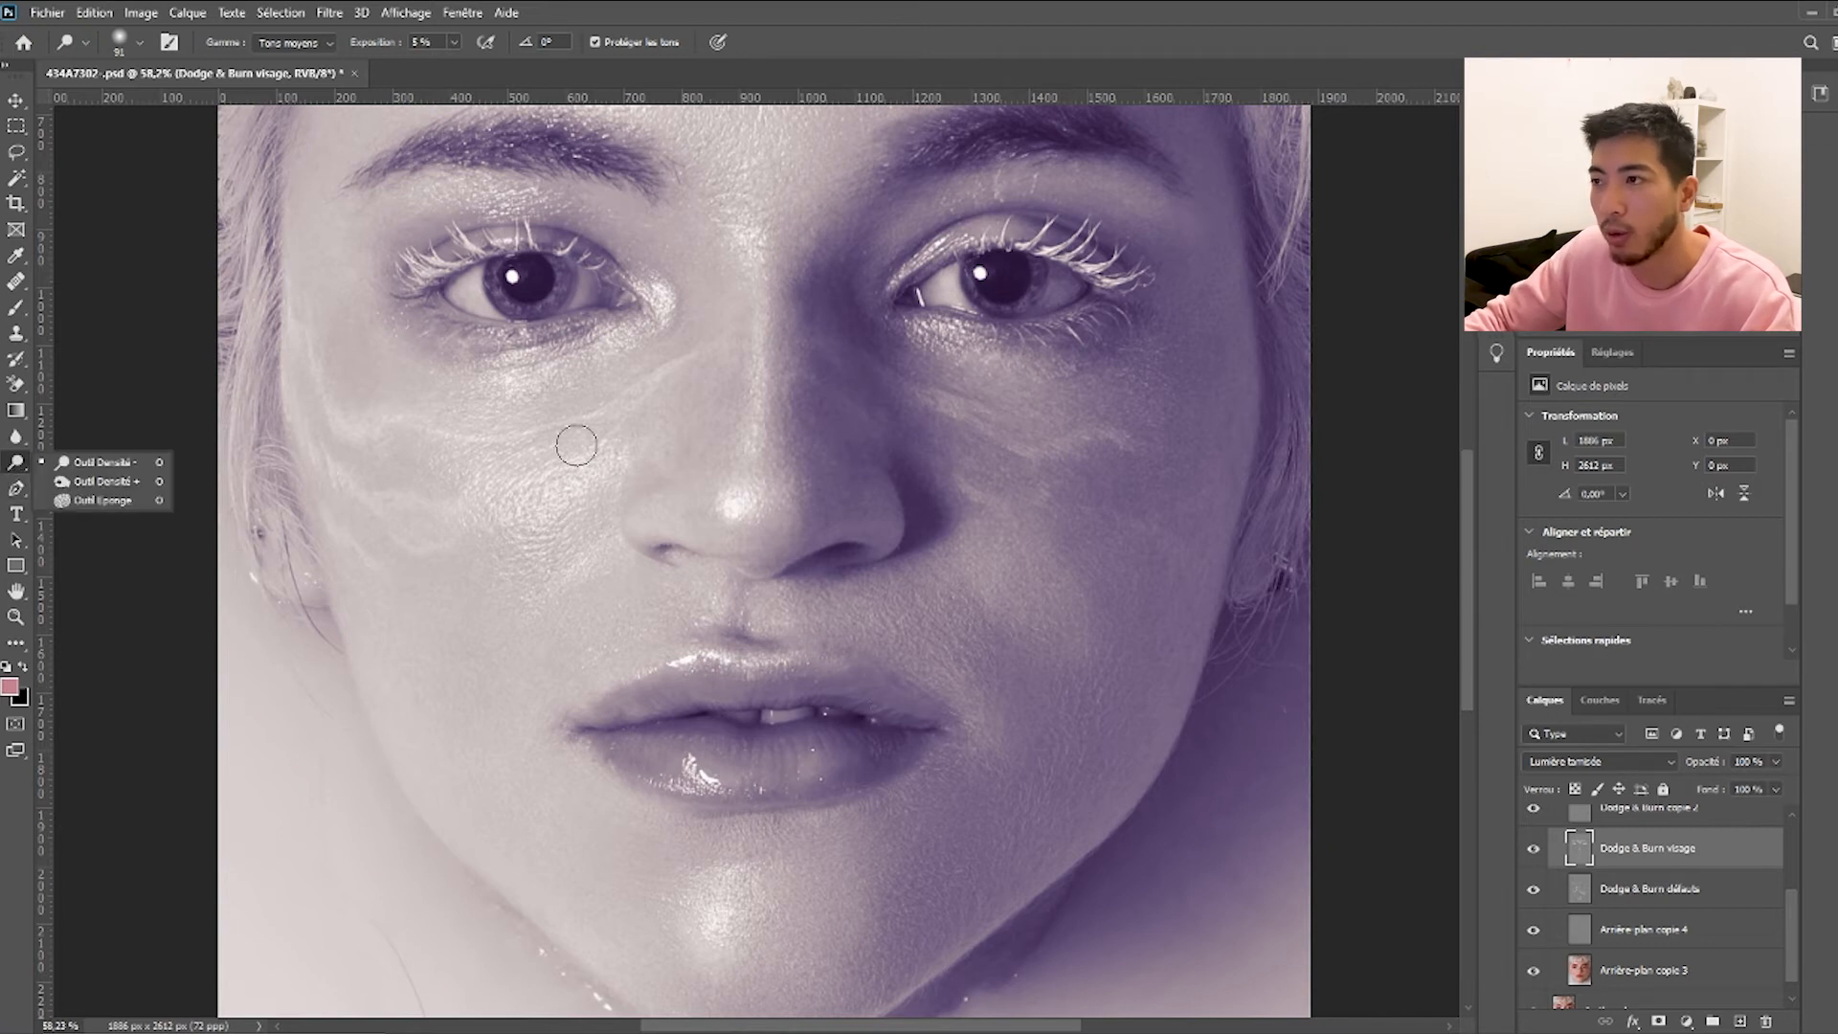
click(906, 30)
mouse_move(472, 526)
mouse_down()
mouse_move(526, 537)
mouse_move(504, 531)
mouse_up()
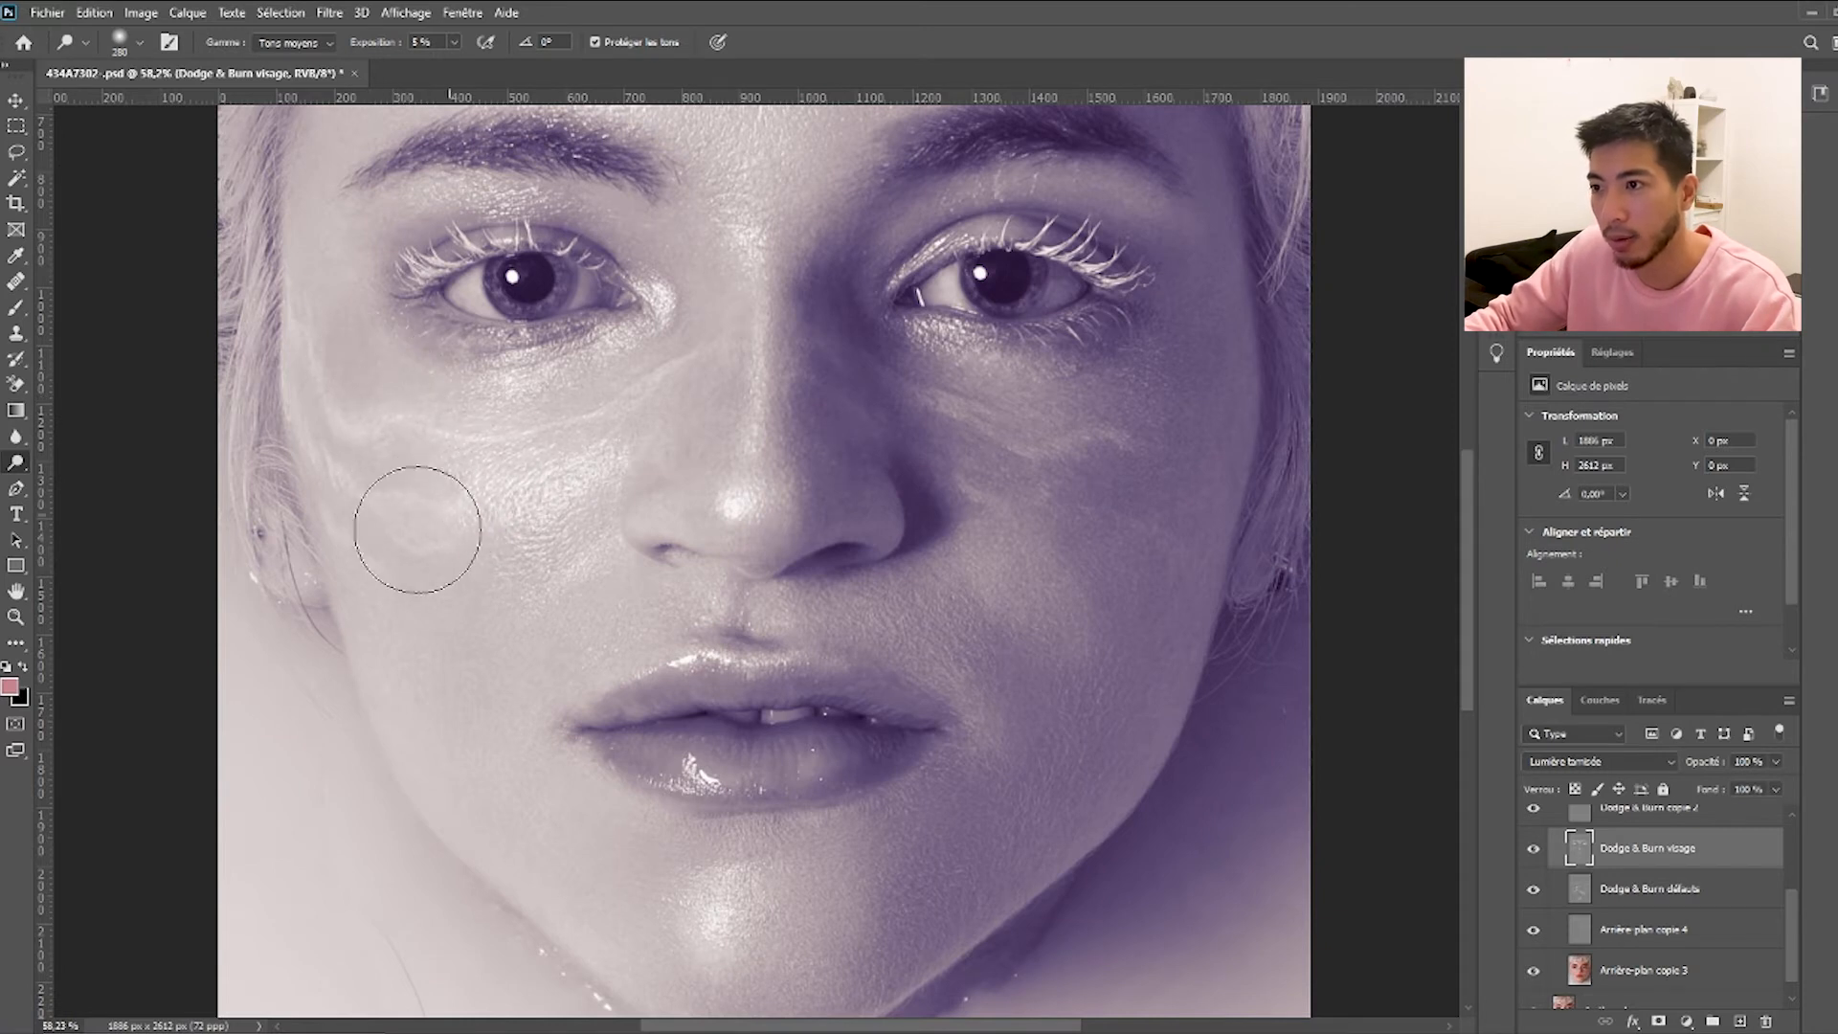
scroll(692, 746, down, 2)
scroll(693, 746, down, 1)
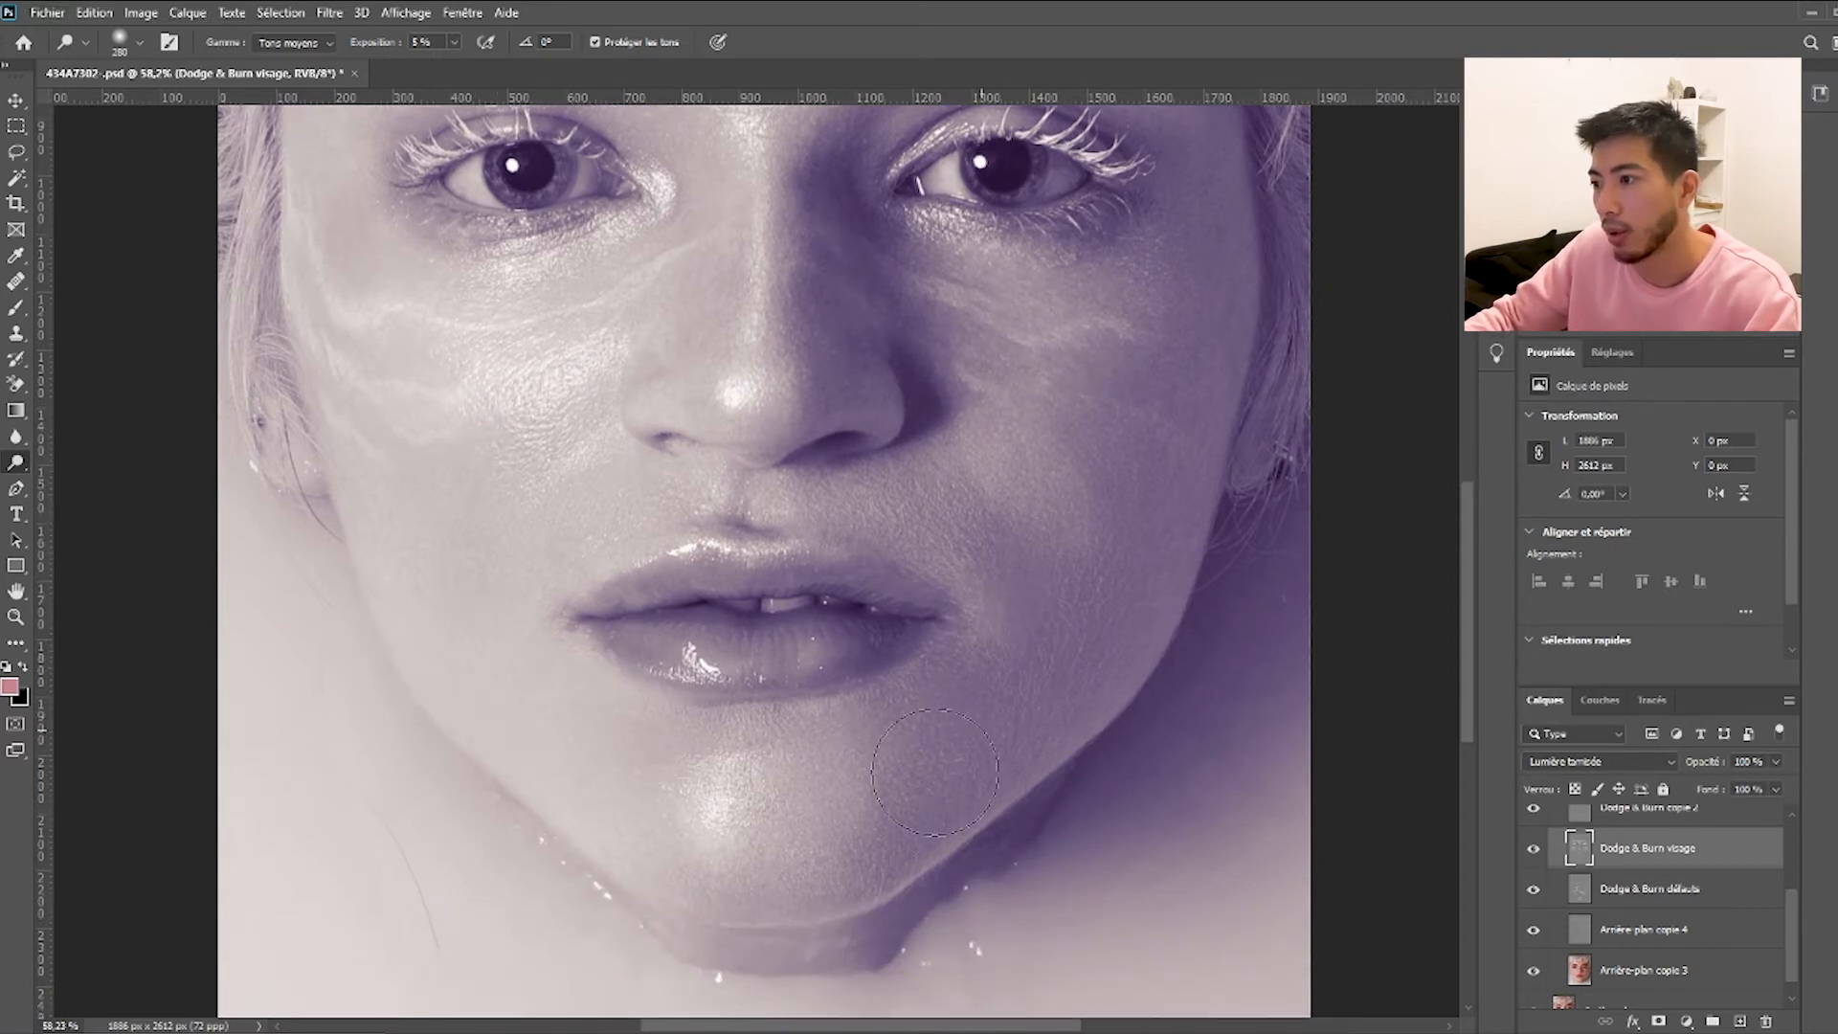
scroll(781, 488, down, 7)
drag(831, 636, 802, 637)
Lighten the irises and whites of both eyes with the Dodge brush, finishing at about 26 px.
scroll(671, 471, up, 6)
scroll(670, 464, up, 4)
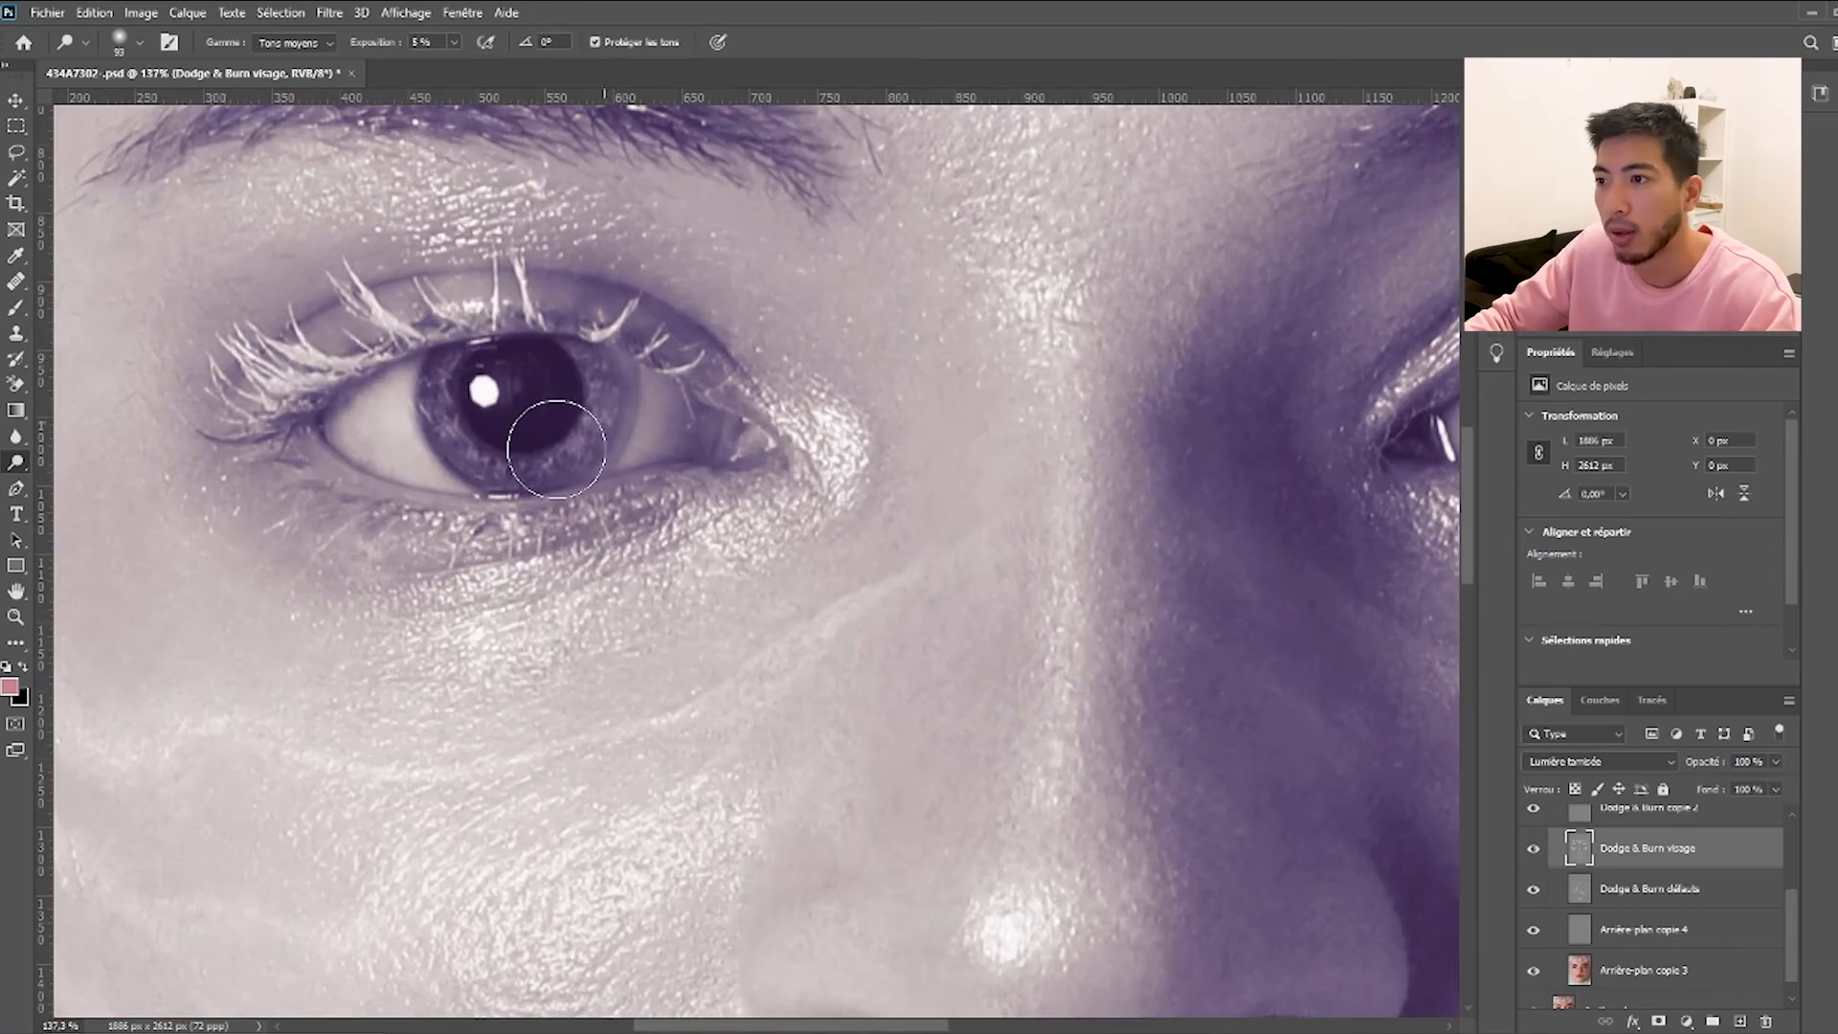
scroll(727, 427, right, 10)
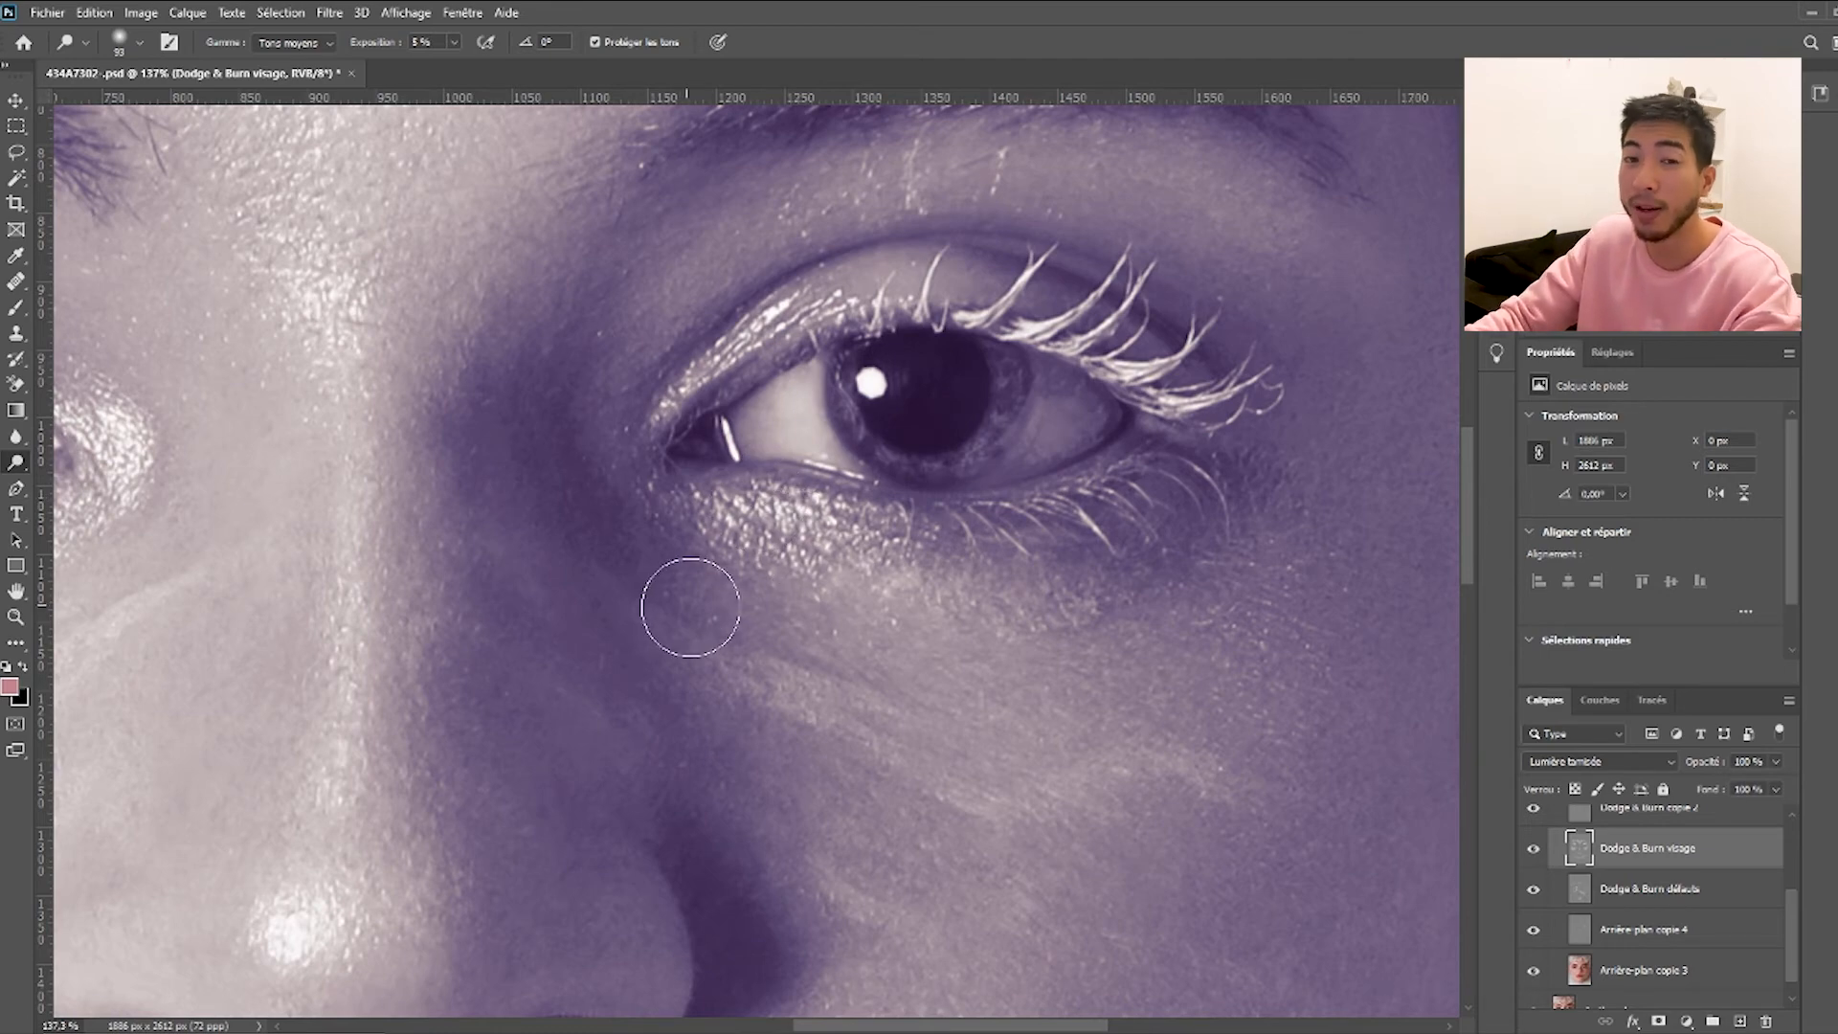
scroll(699, 593, down, 3)
scroll(695, 579, down, 1)
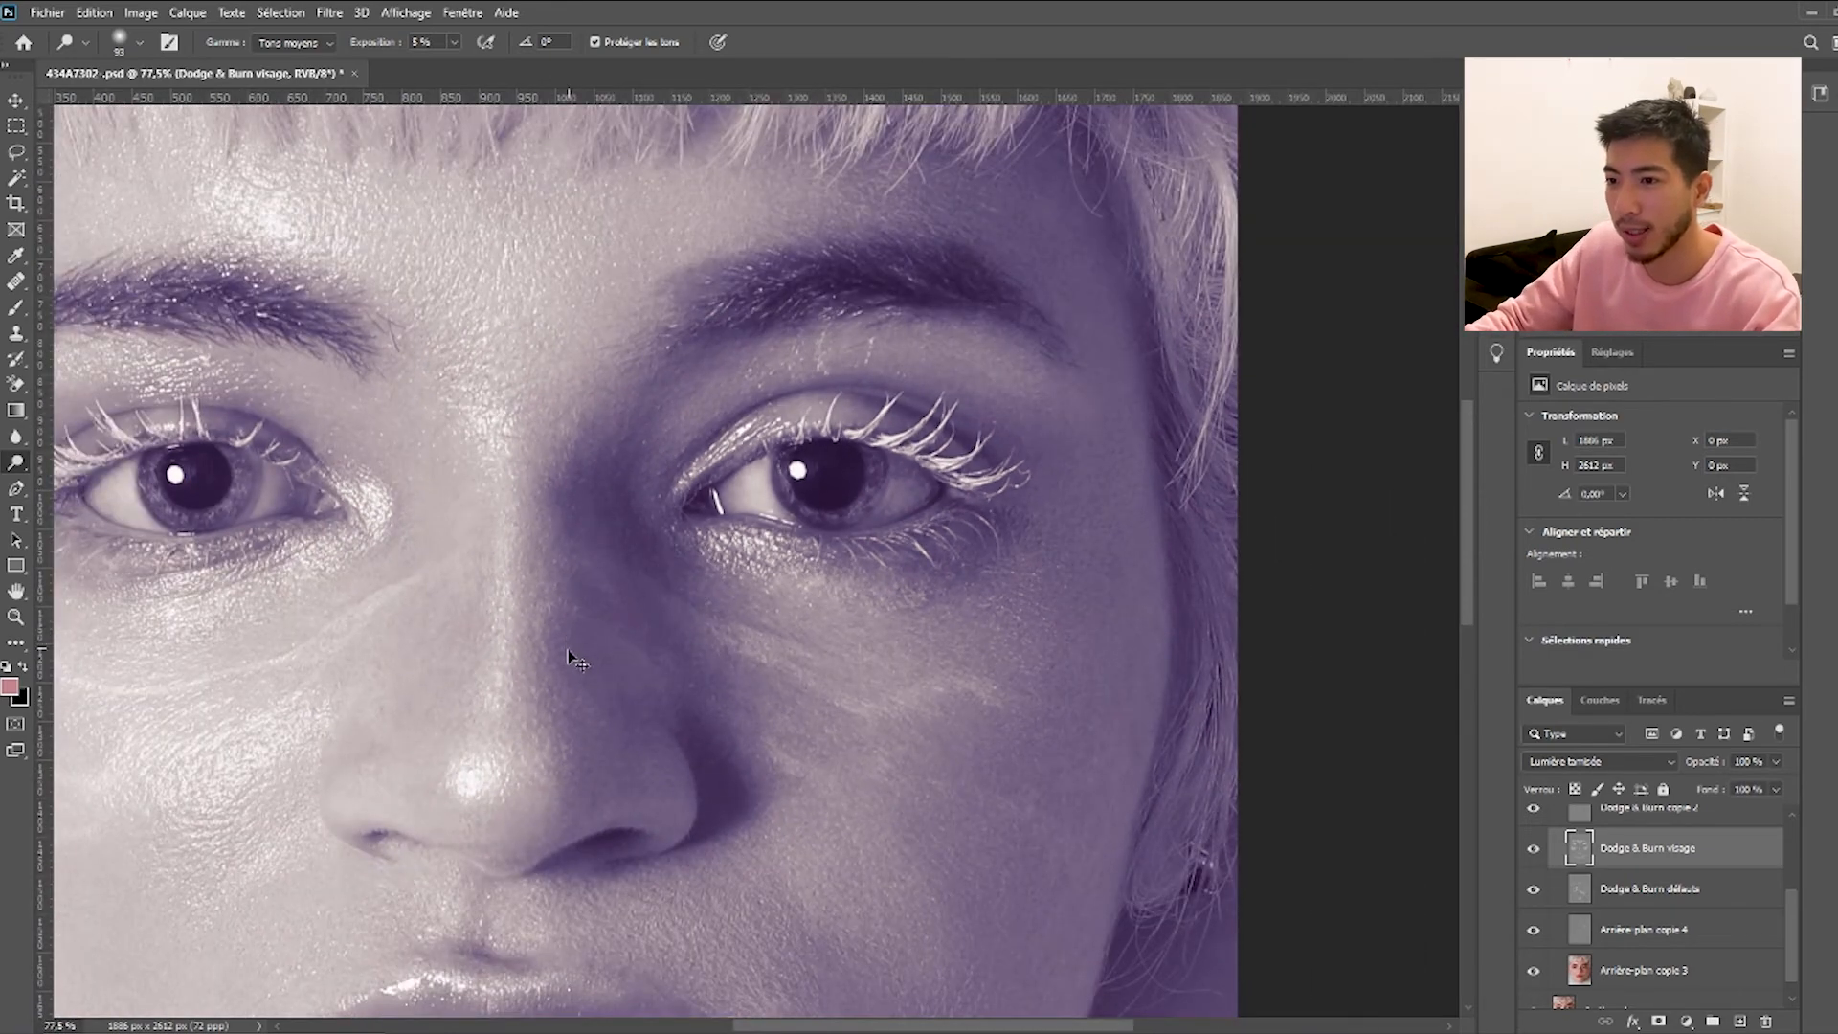
scroll(574, 648, left, 4)
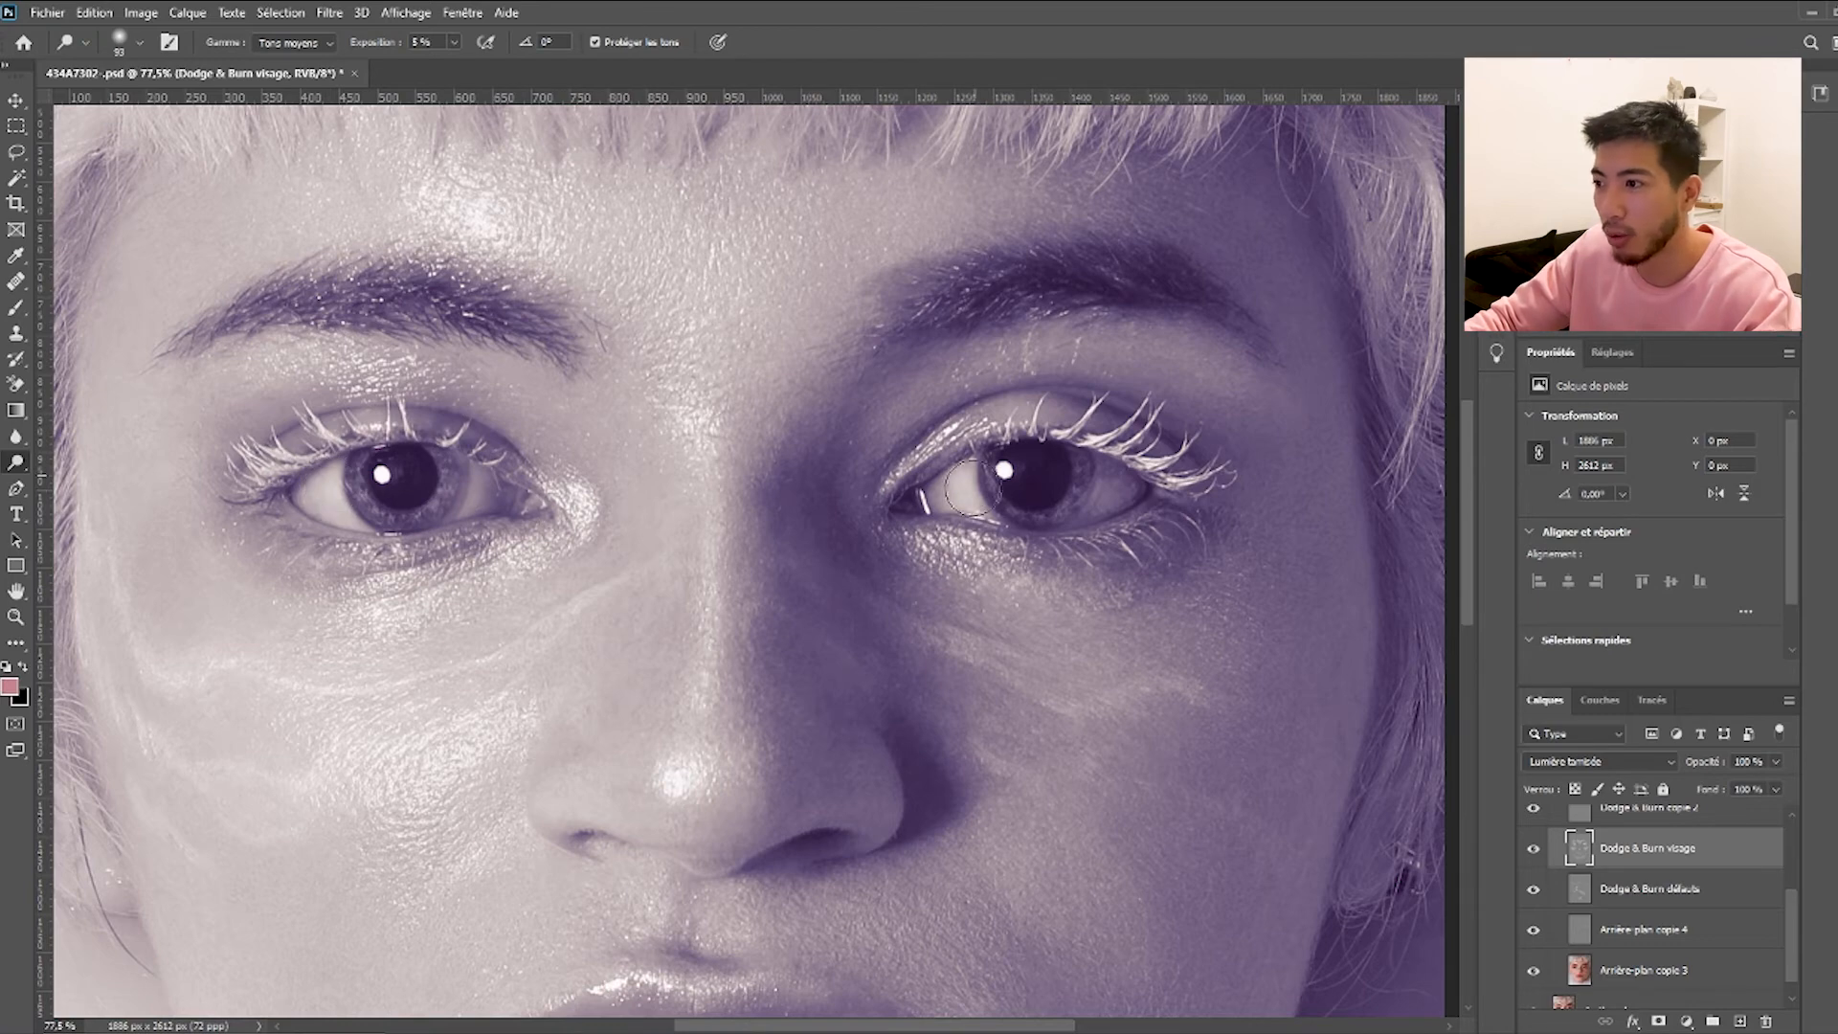
drag(416, 486, 384, 479)
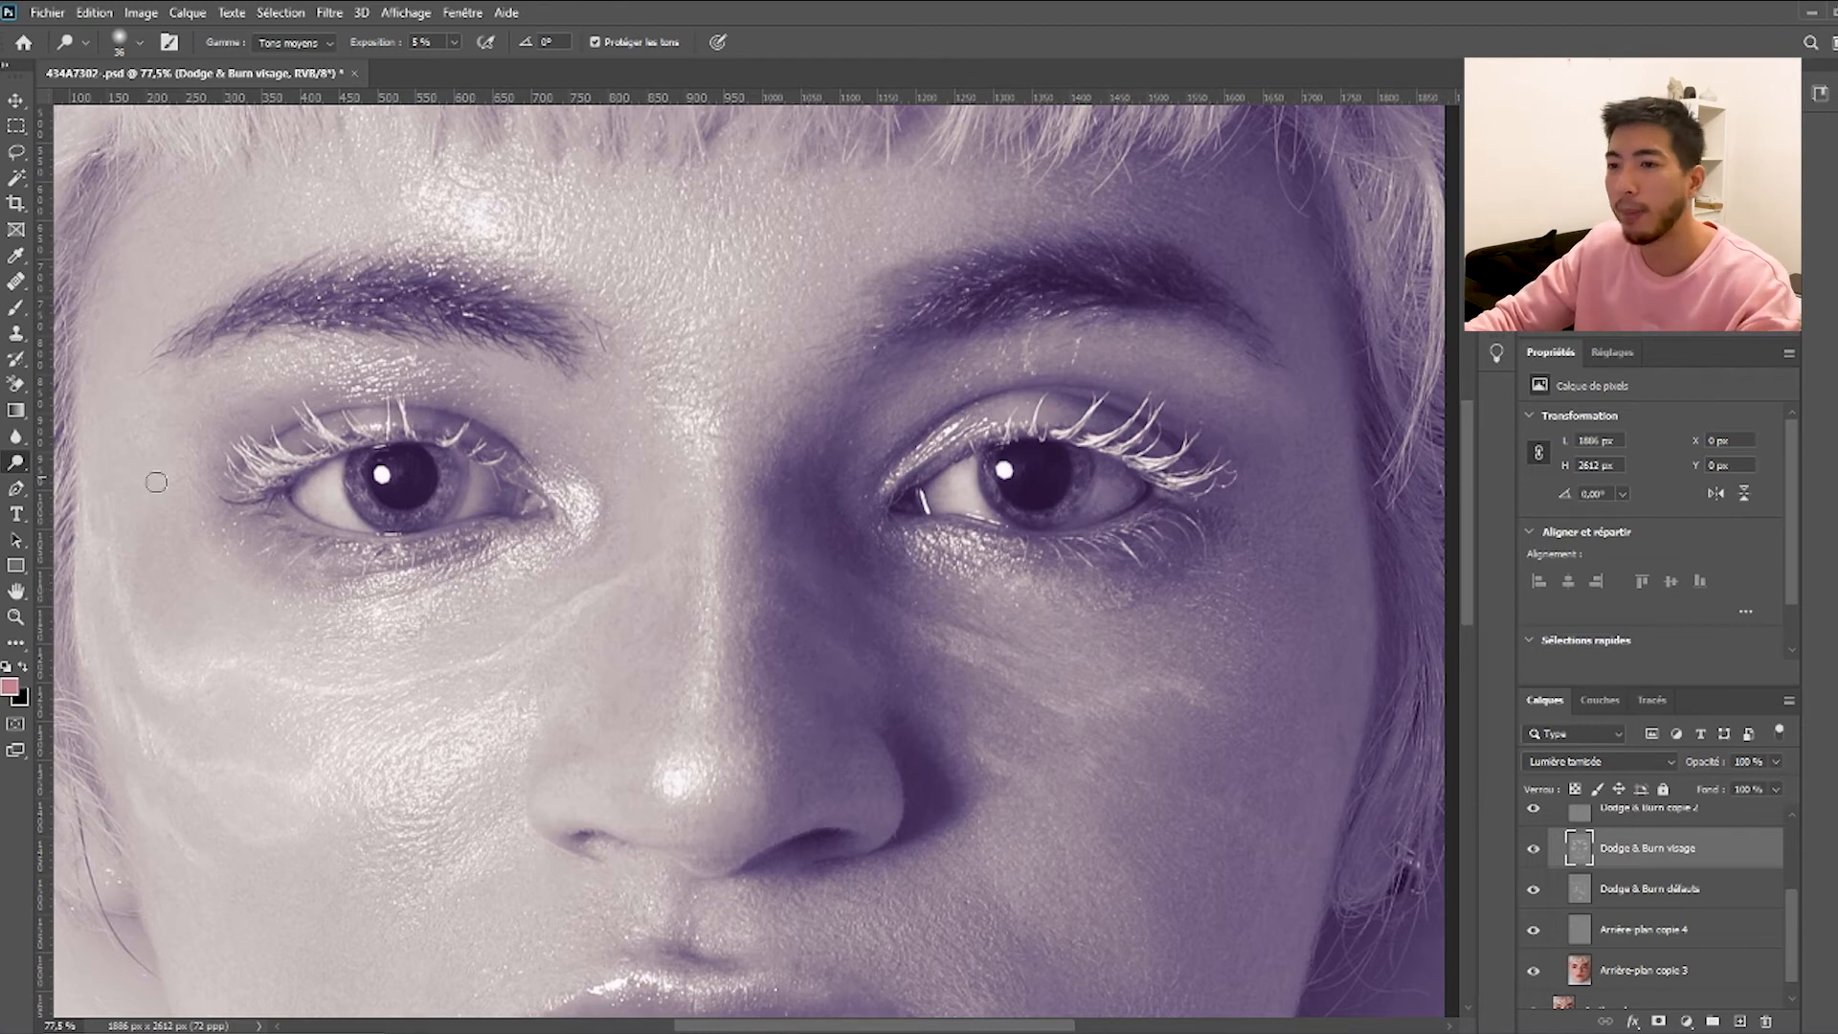
Darken the outer corners and upper lid creases of both eyes with a small Burn brush (Outil Densité +).
right_click(27, 469)
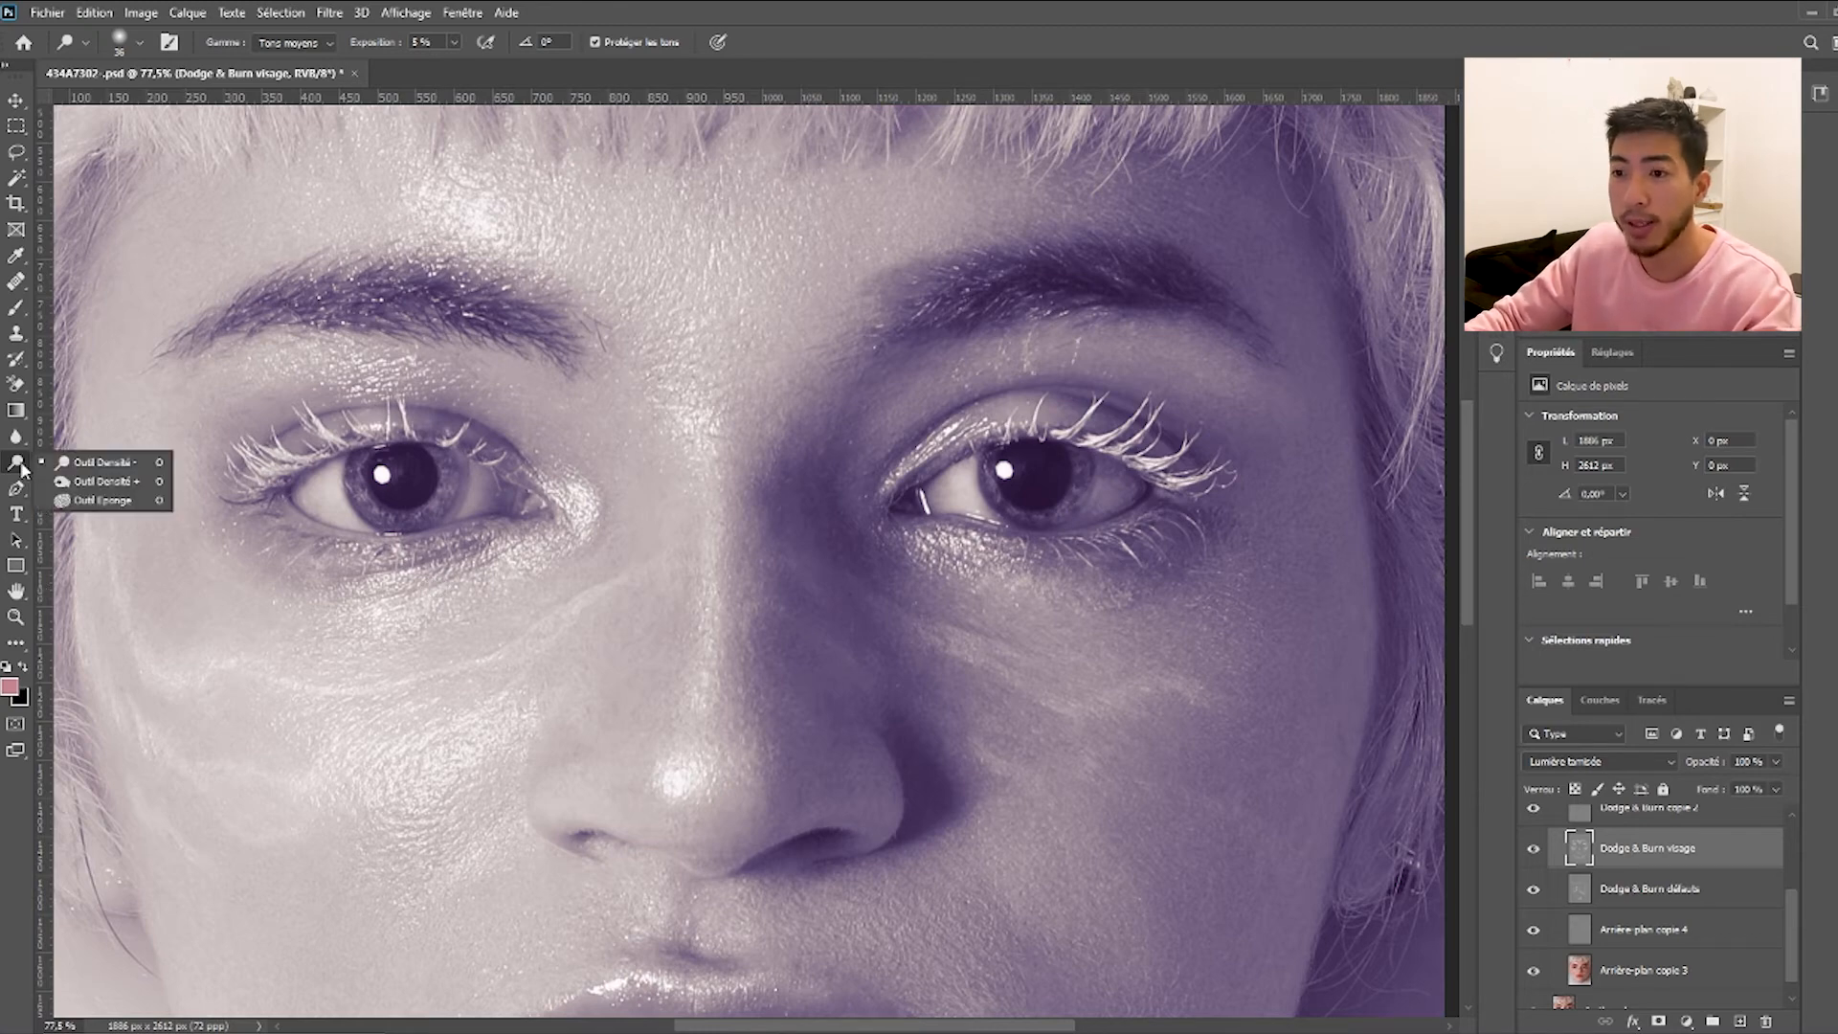
click(74, 480)
drag(291, 500, 270, 494)
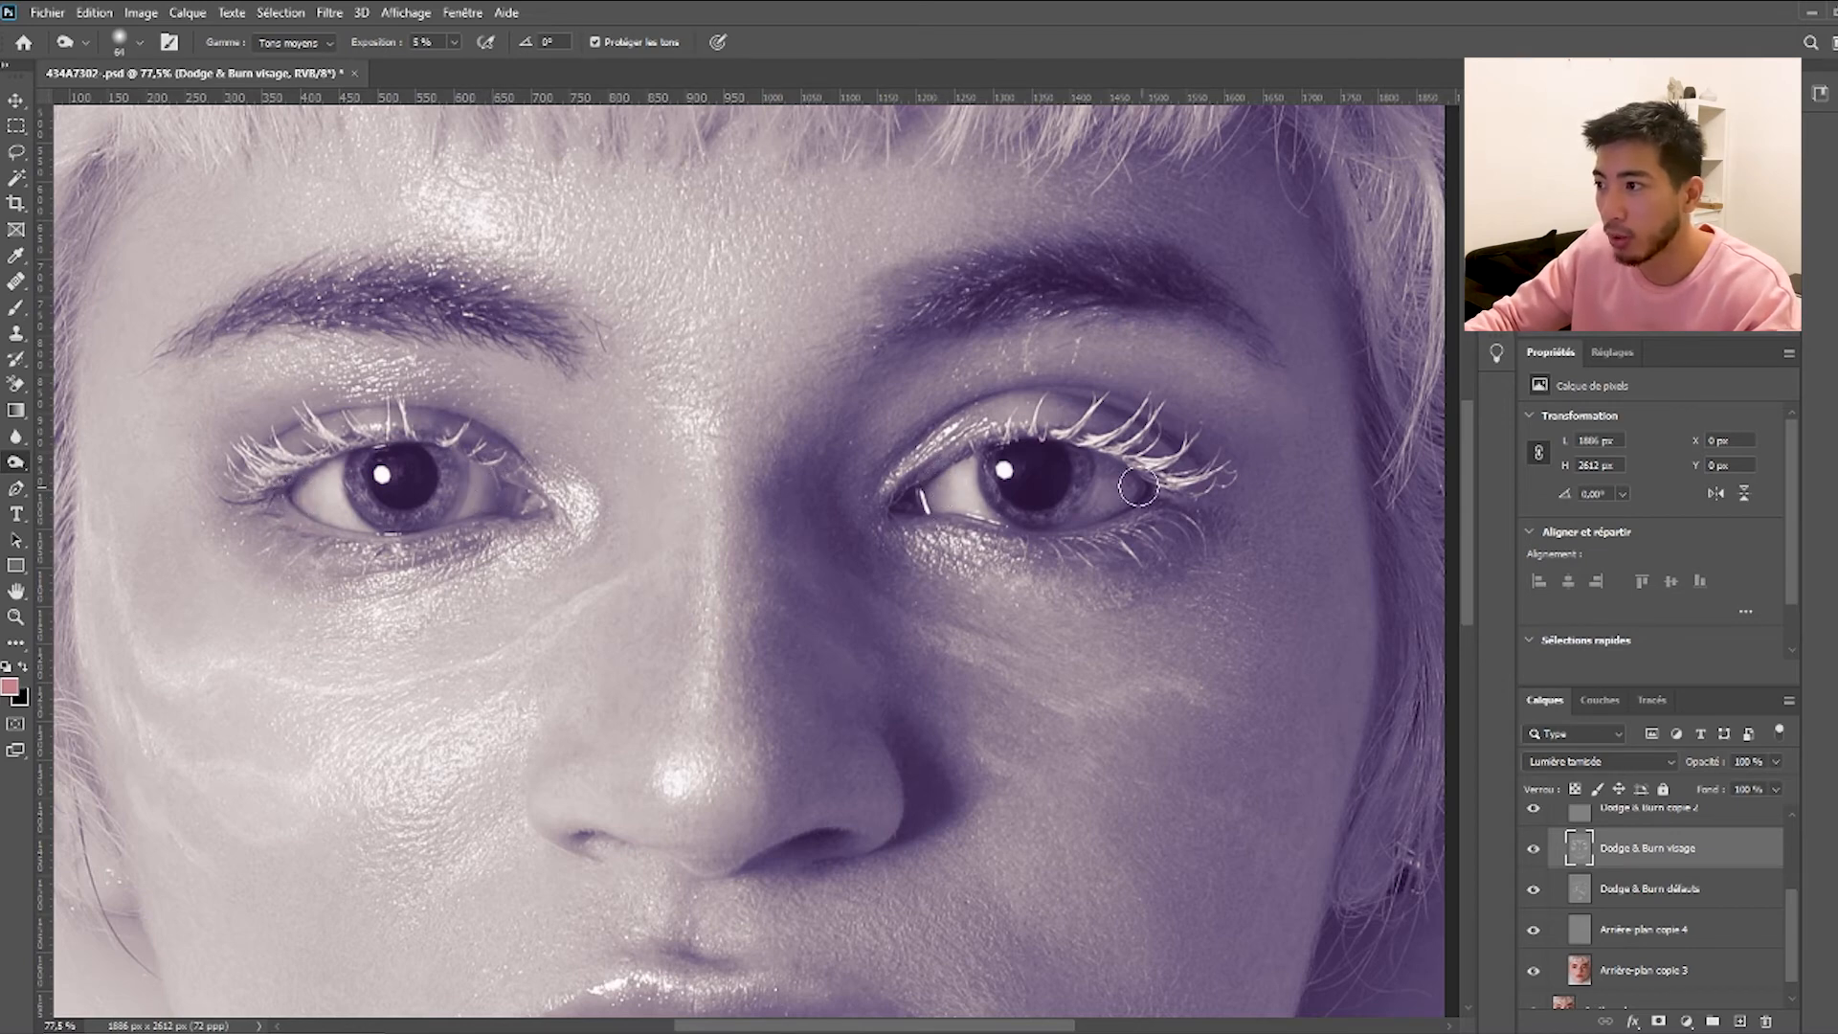
drag(989, 421, 989, 394)
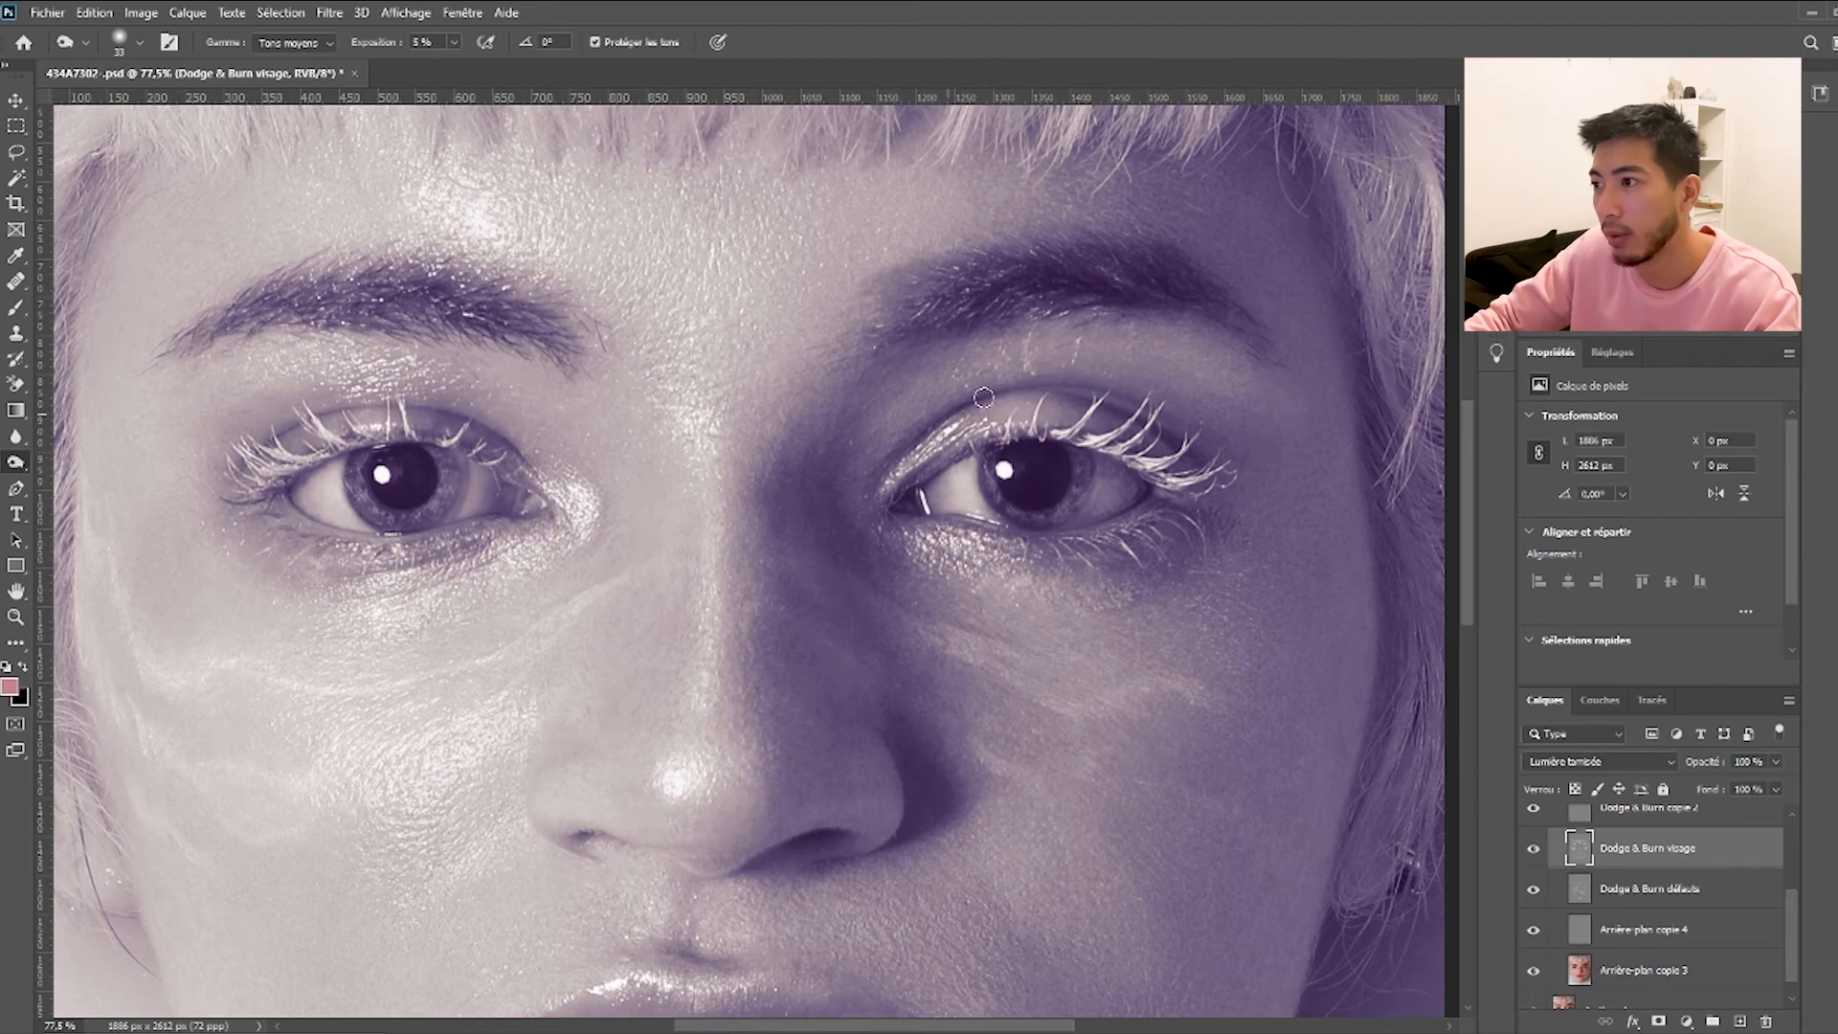
drag(515, 410, 525, 407)
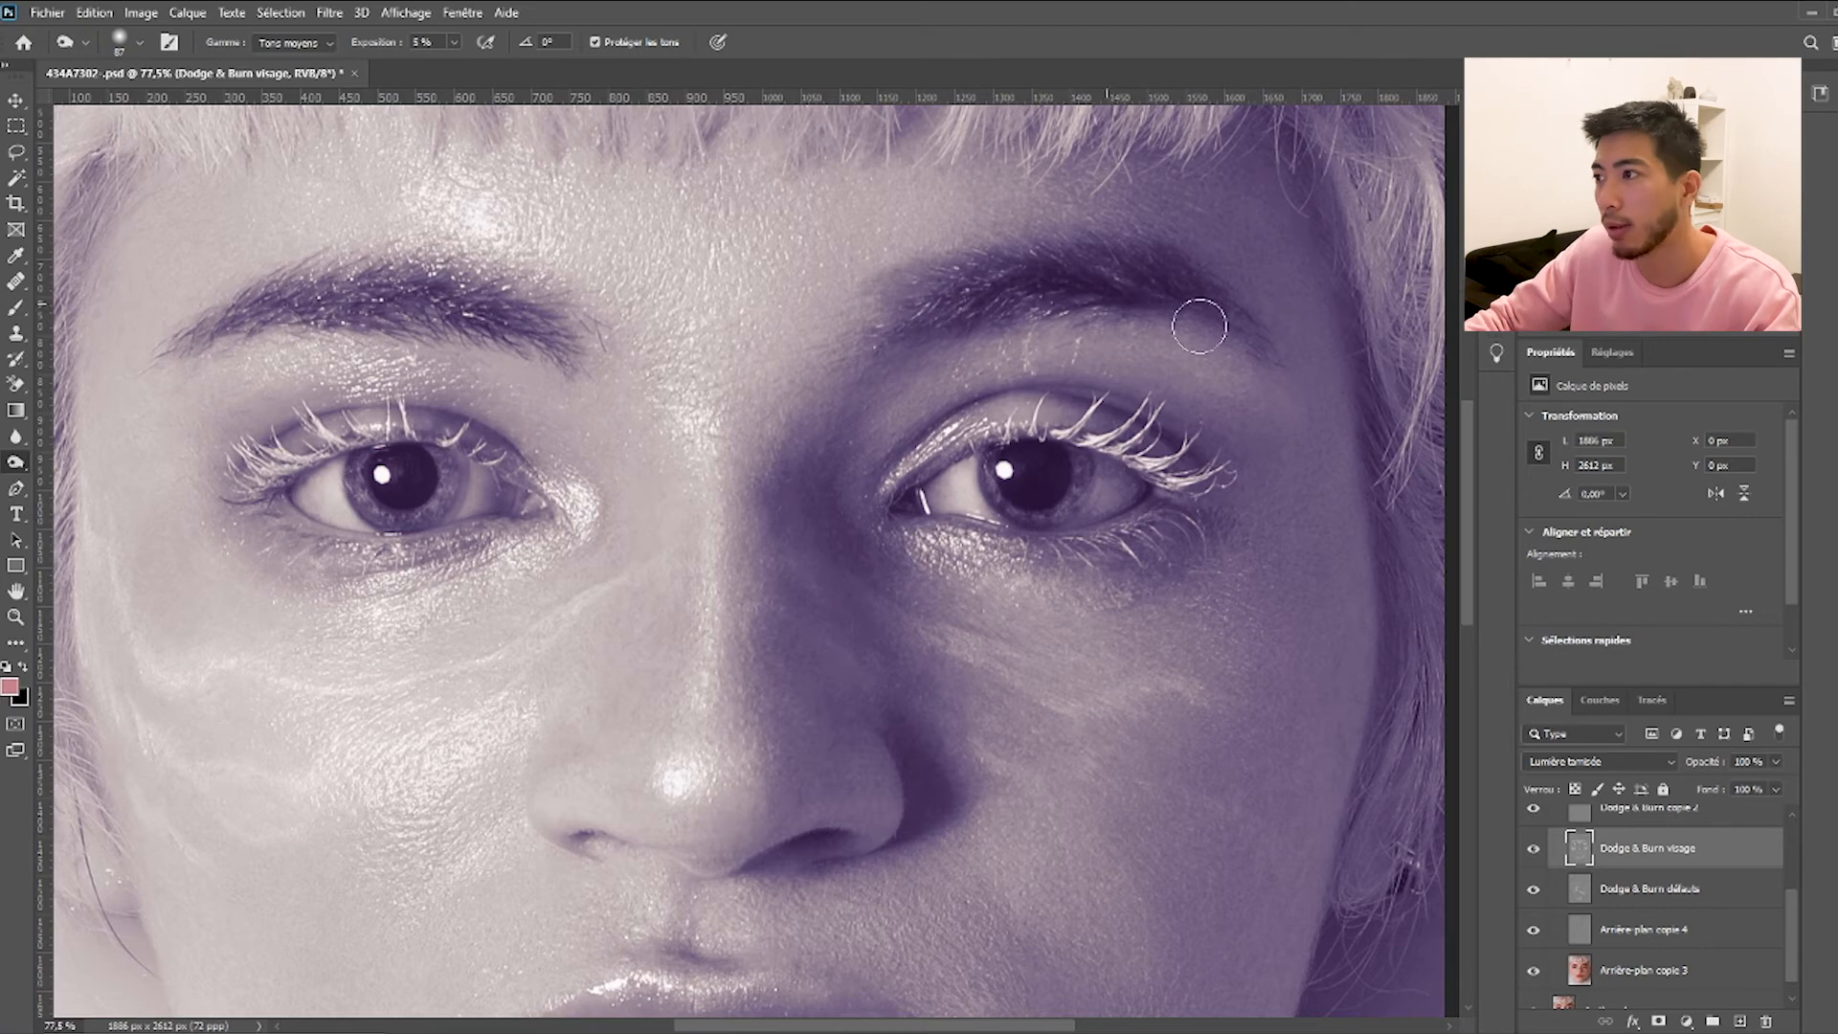
Darken the inner eye sockets beside the nose and the shadows of the lips with the Burn brush.
key(ctrl+0)
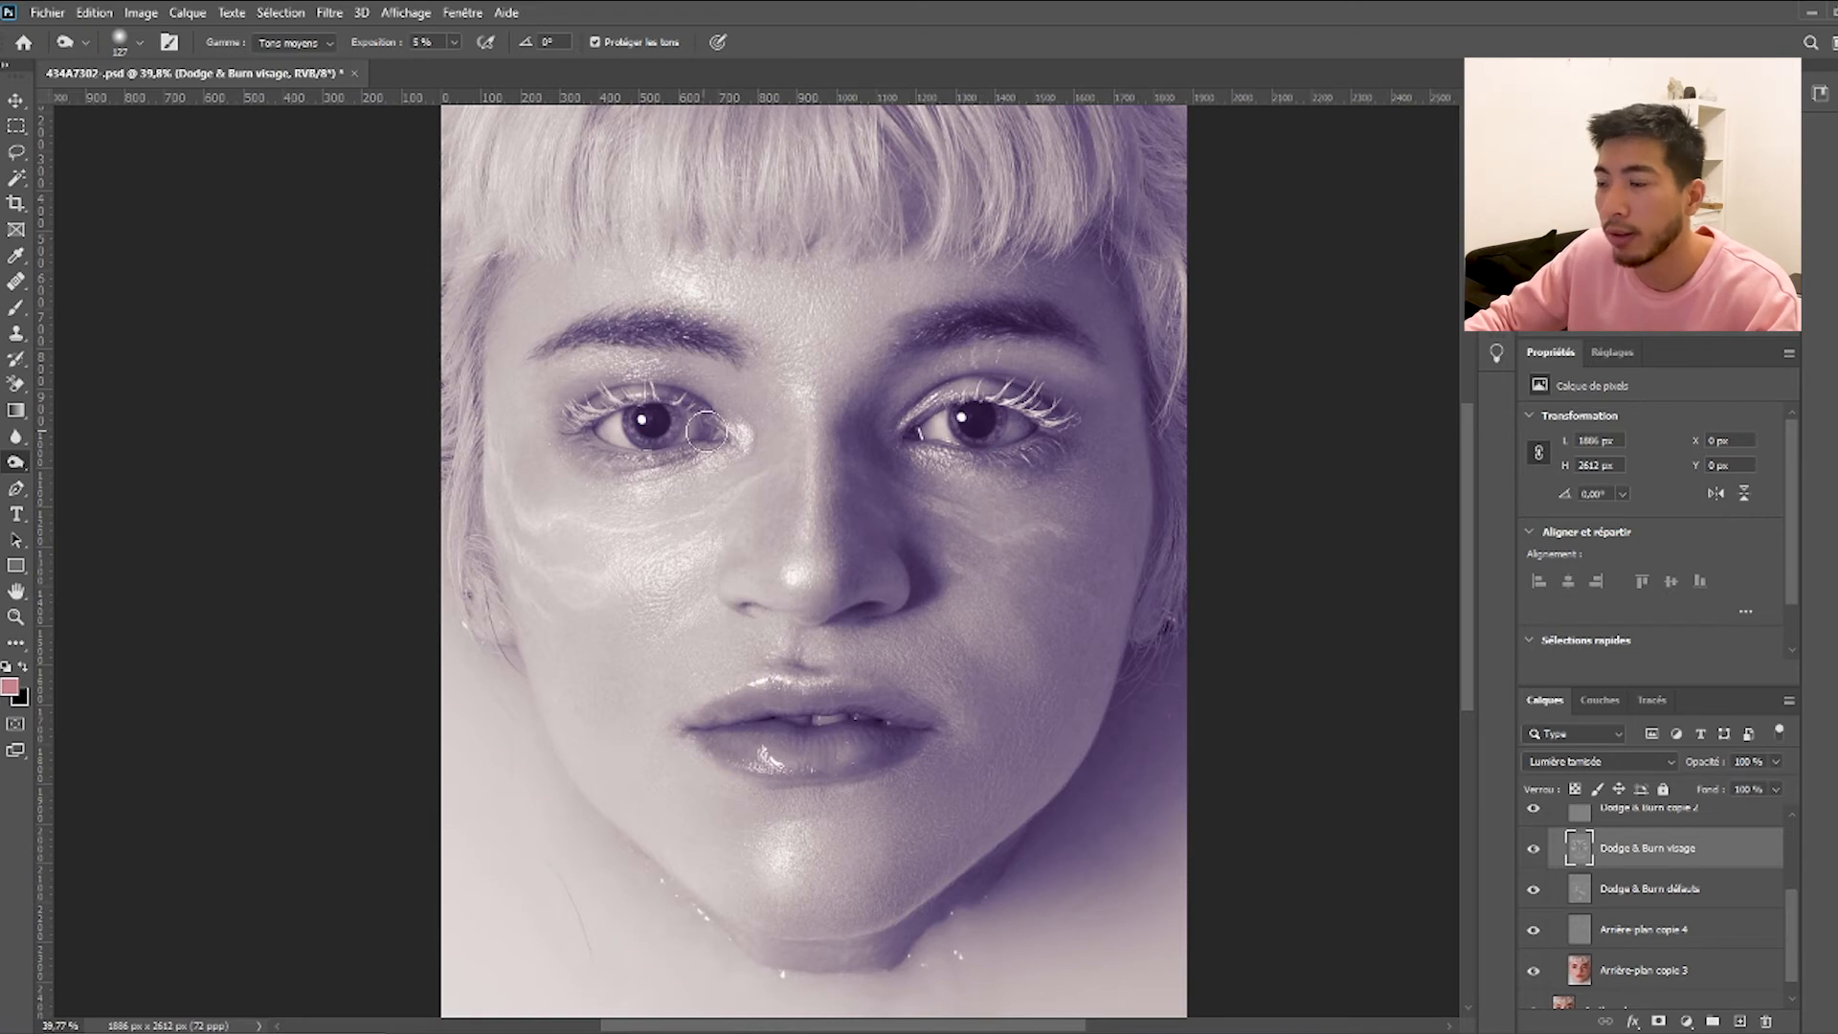
drag(750, 418, 758, 428)
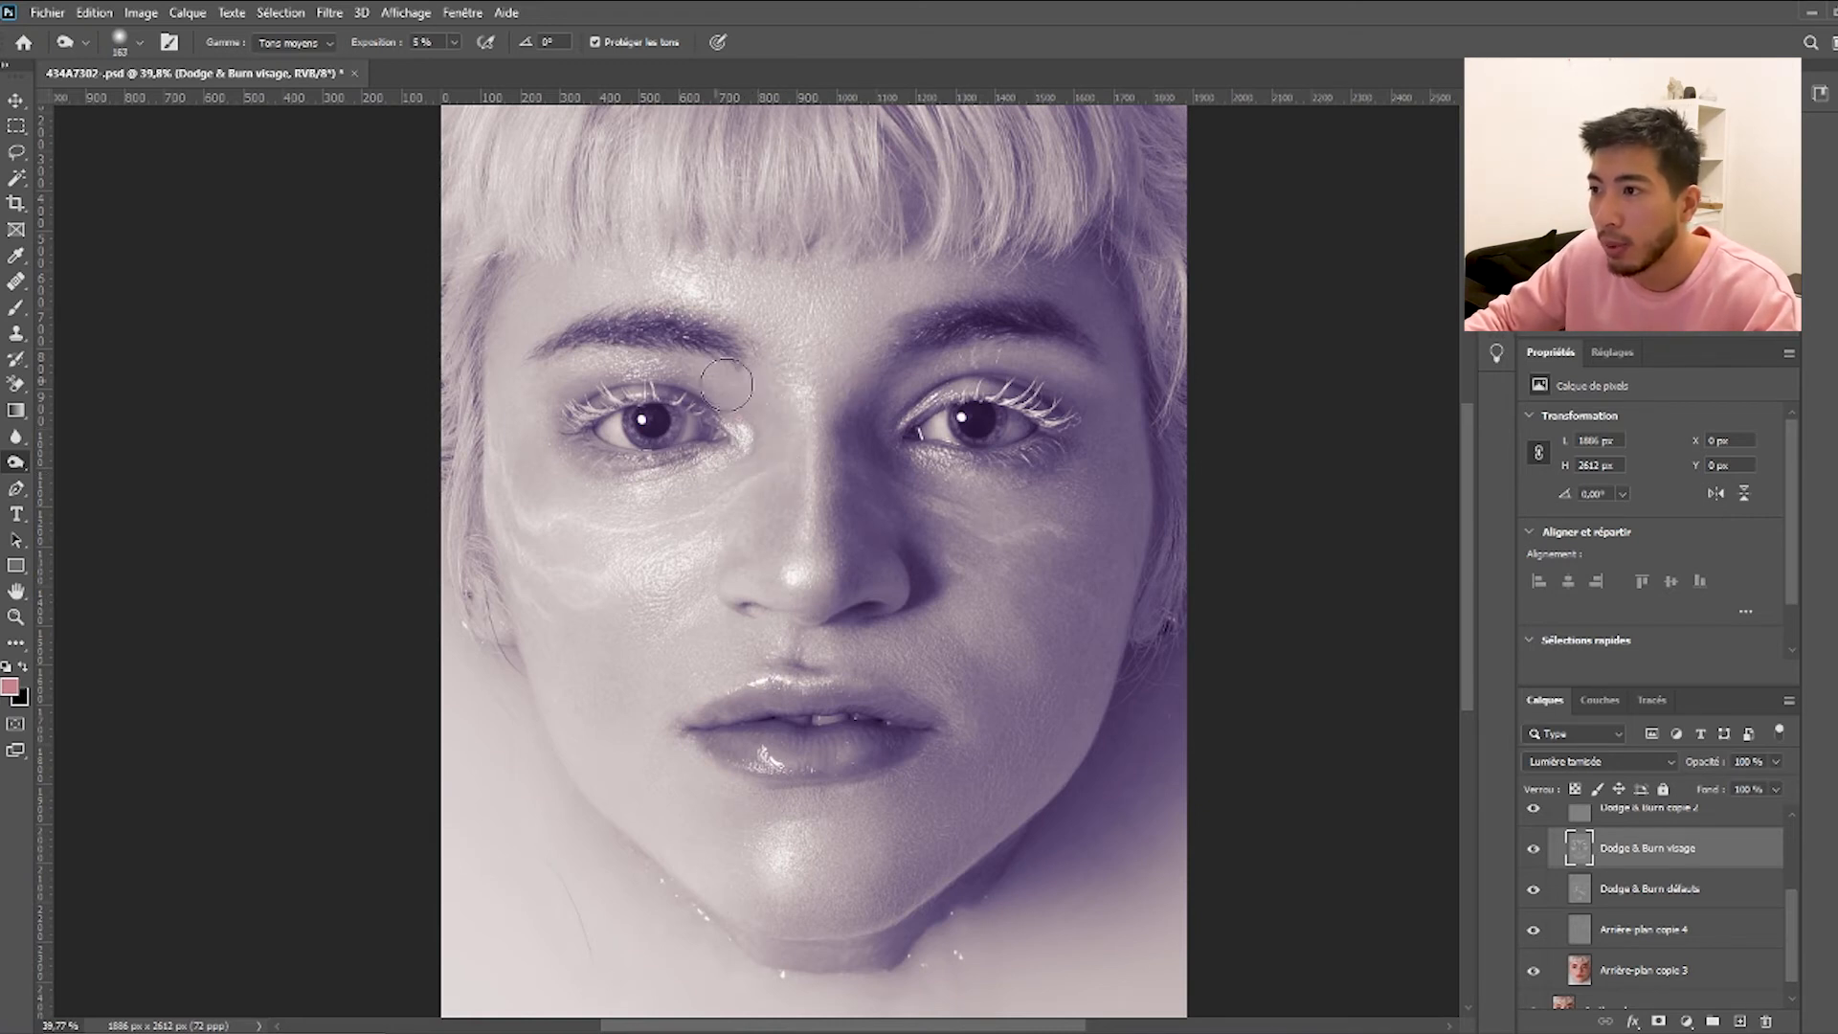
scroll(900, 403, down, 3)
drag(809, 566, 783, 575)
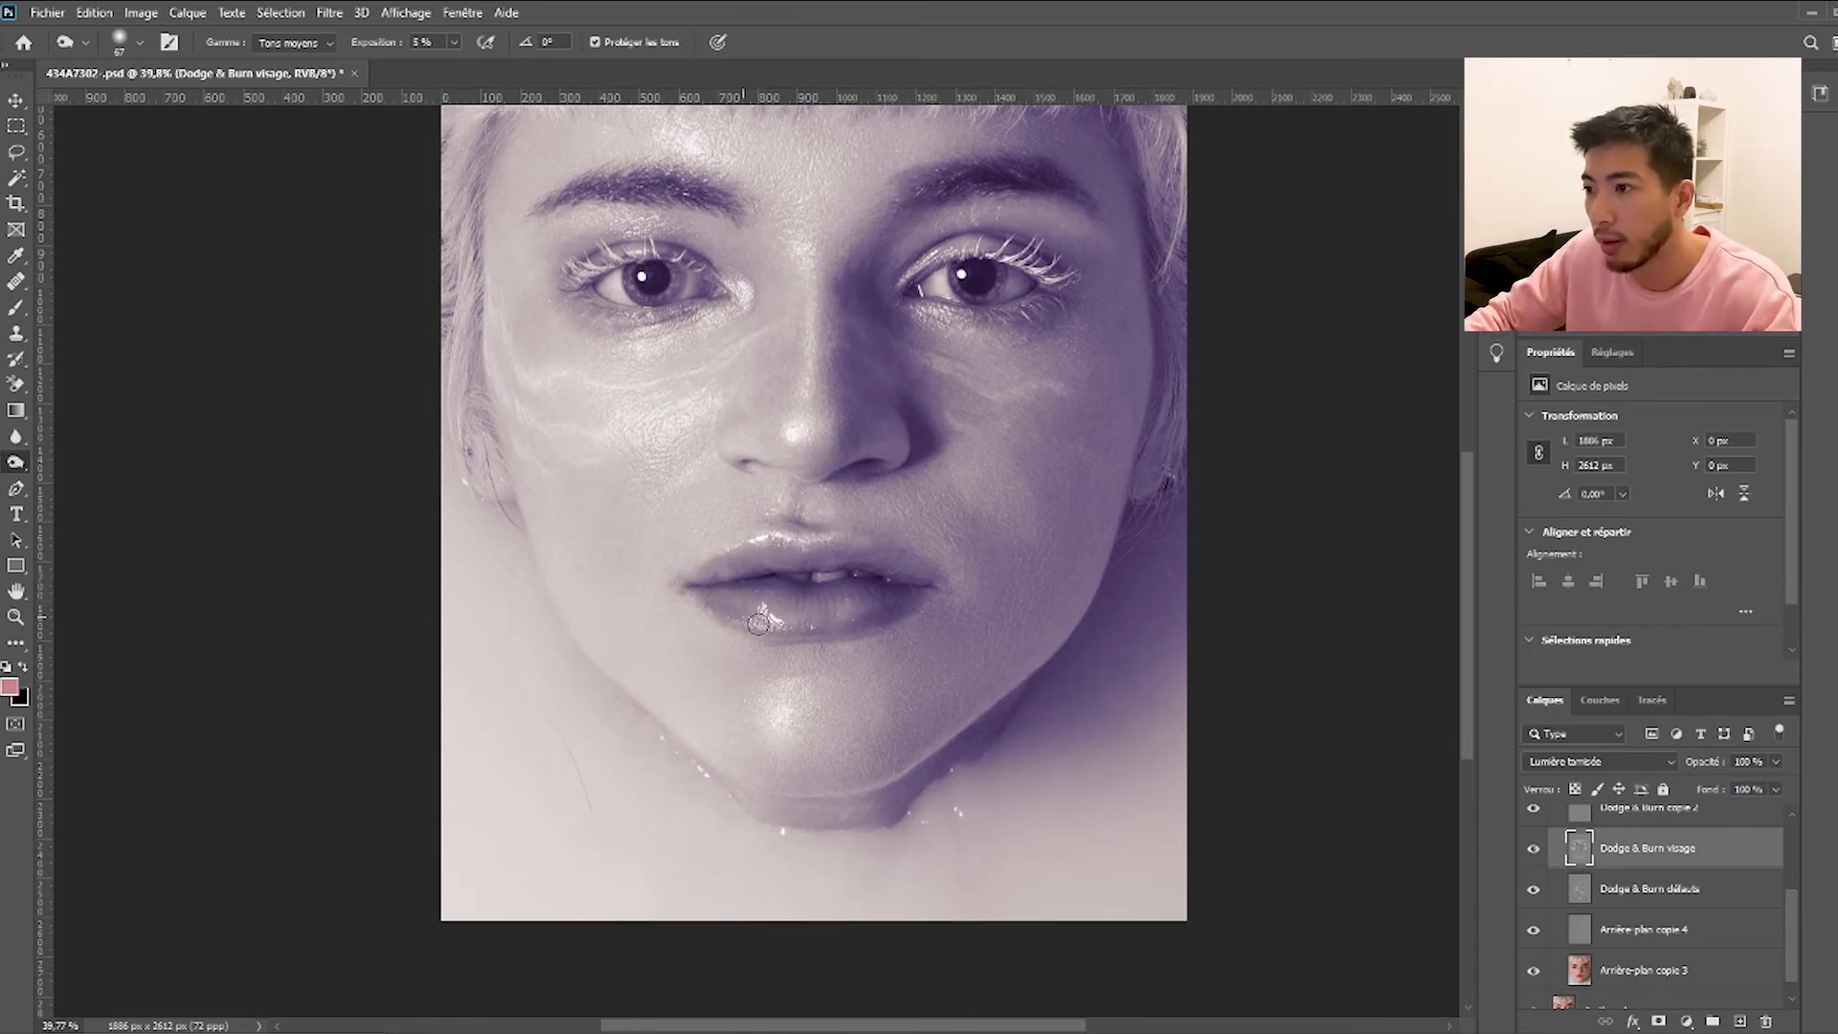
Darken the outer contours of the cheeks and jaw with a large Burn brush of about 316 px.
scroll(704, 601, down, 2)
drag(649, 571, 691, 568)
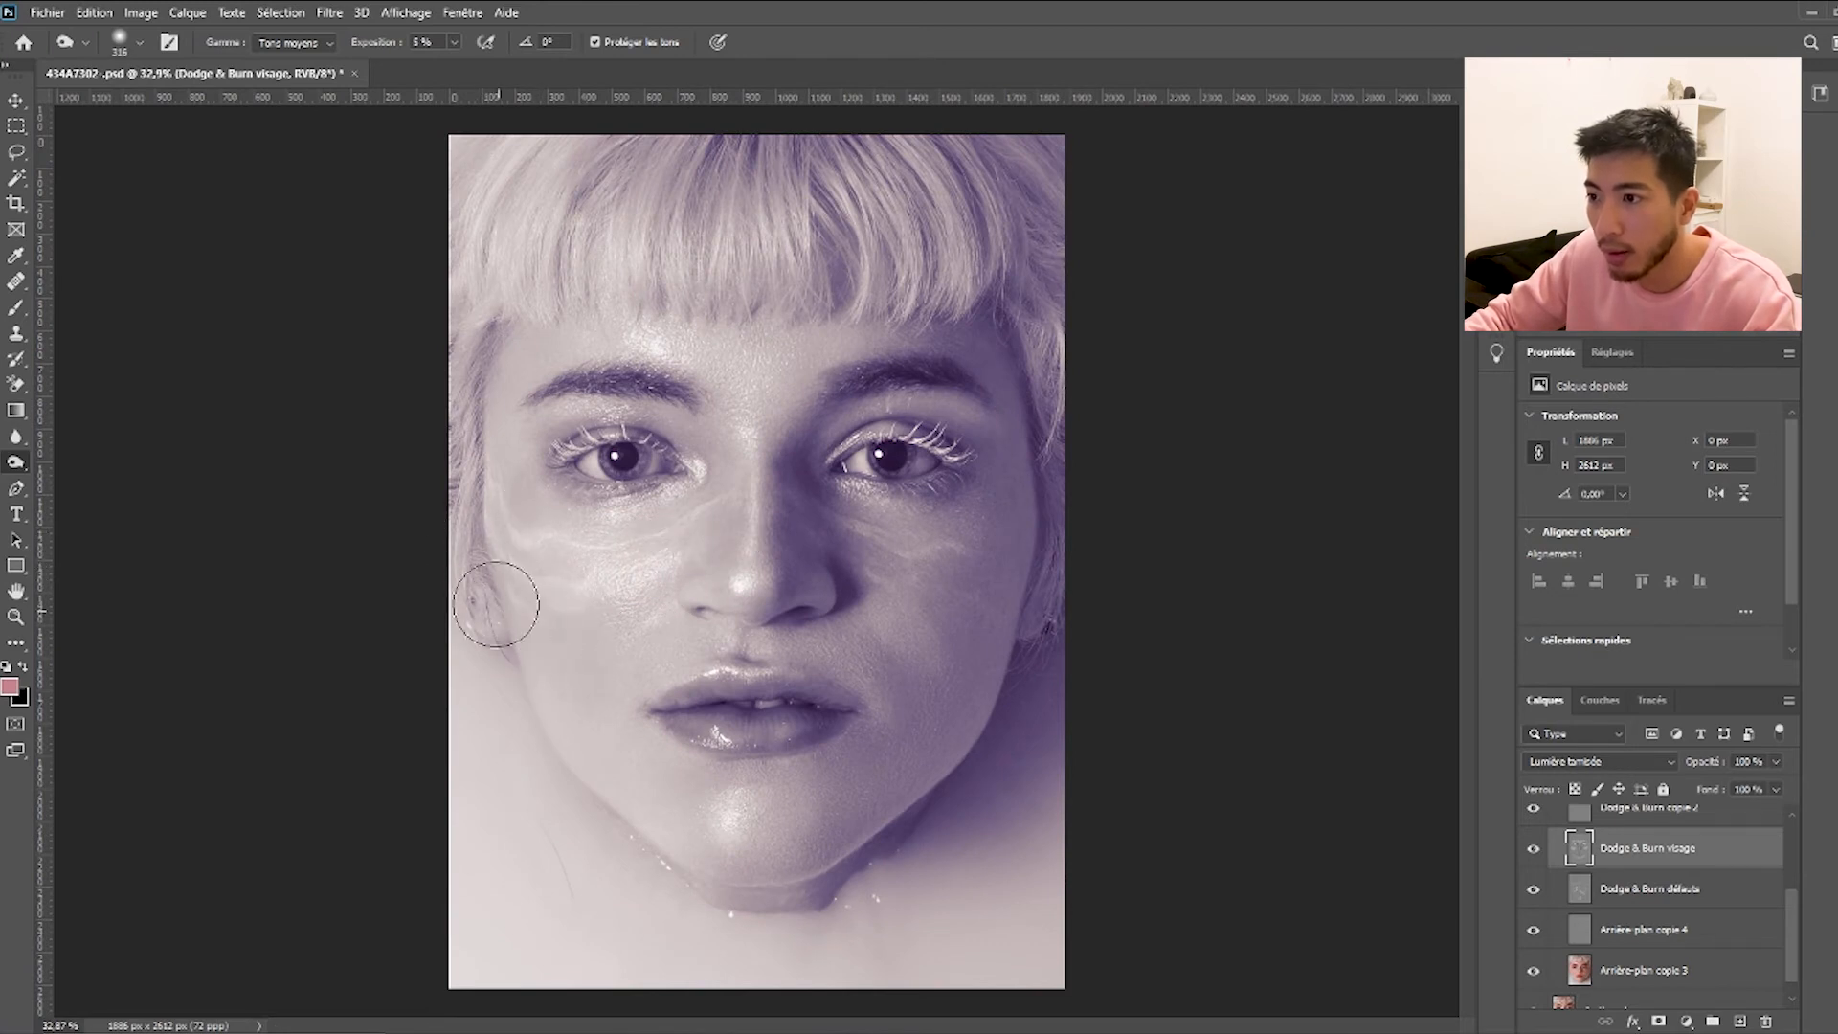
drag(979, 737, 945, 741)
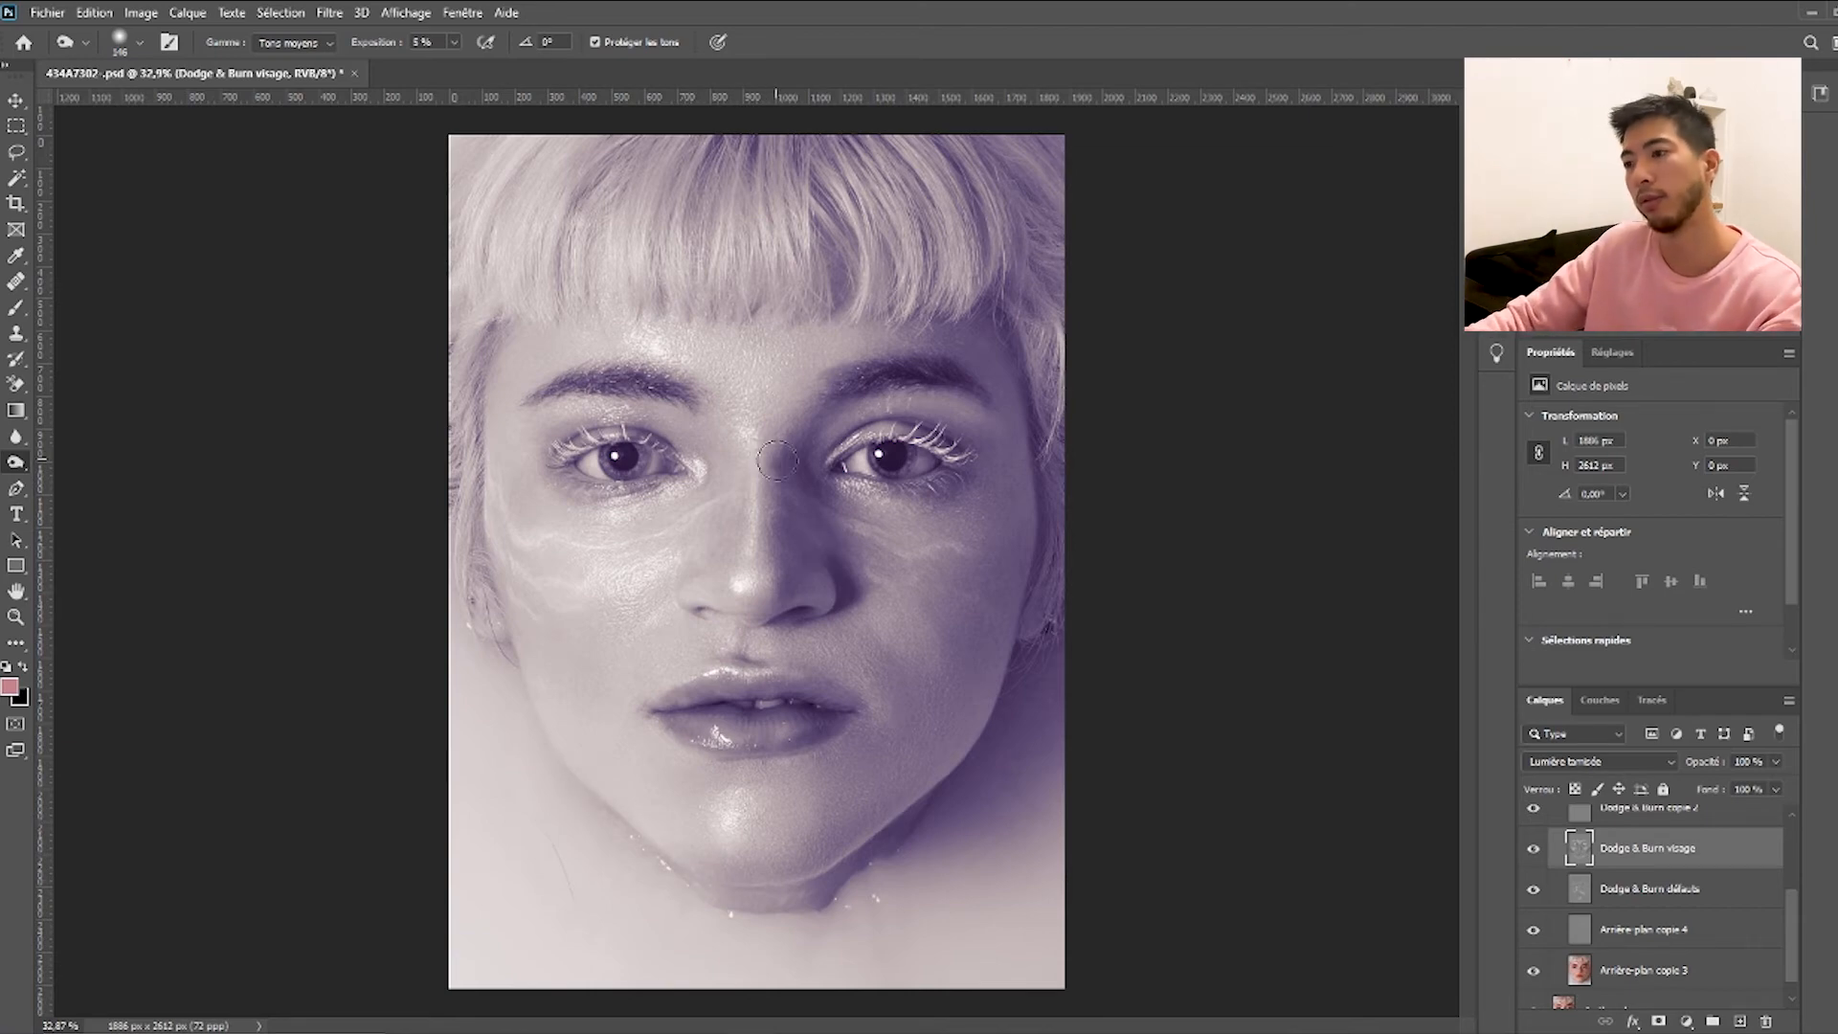
Lighten the edge of the jaw and chin with a fine Dodge brush (Outil Densité -) of about 23 px.
scroll(804, 778, down, 2)
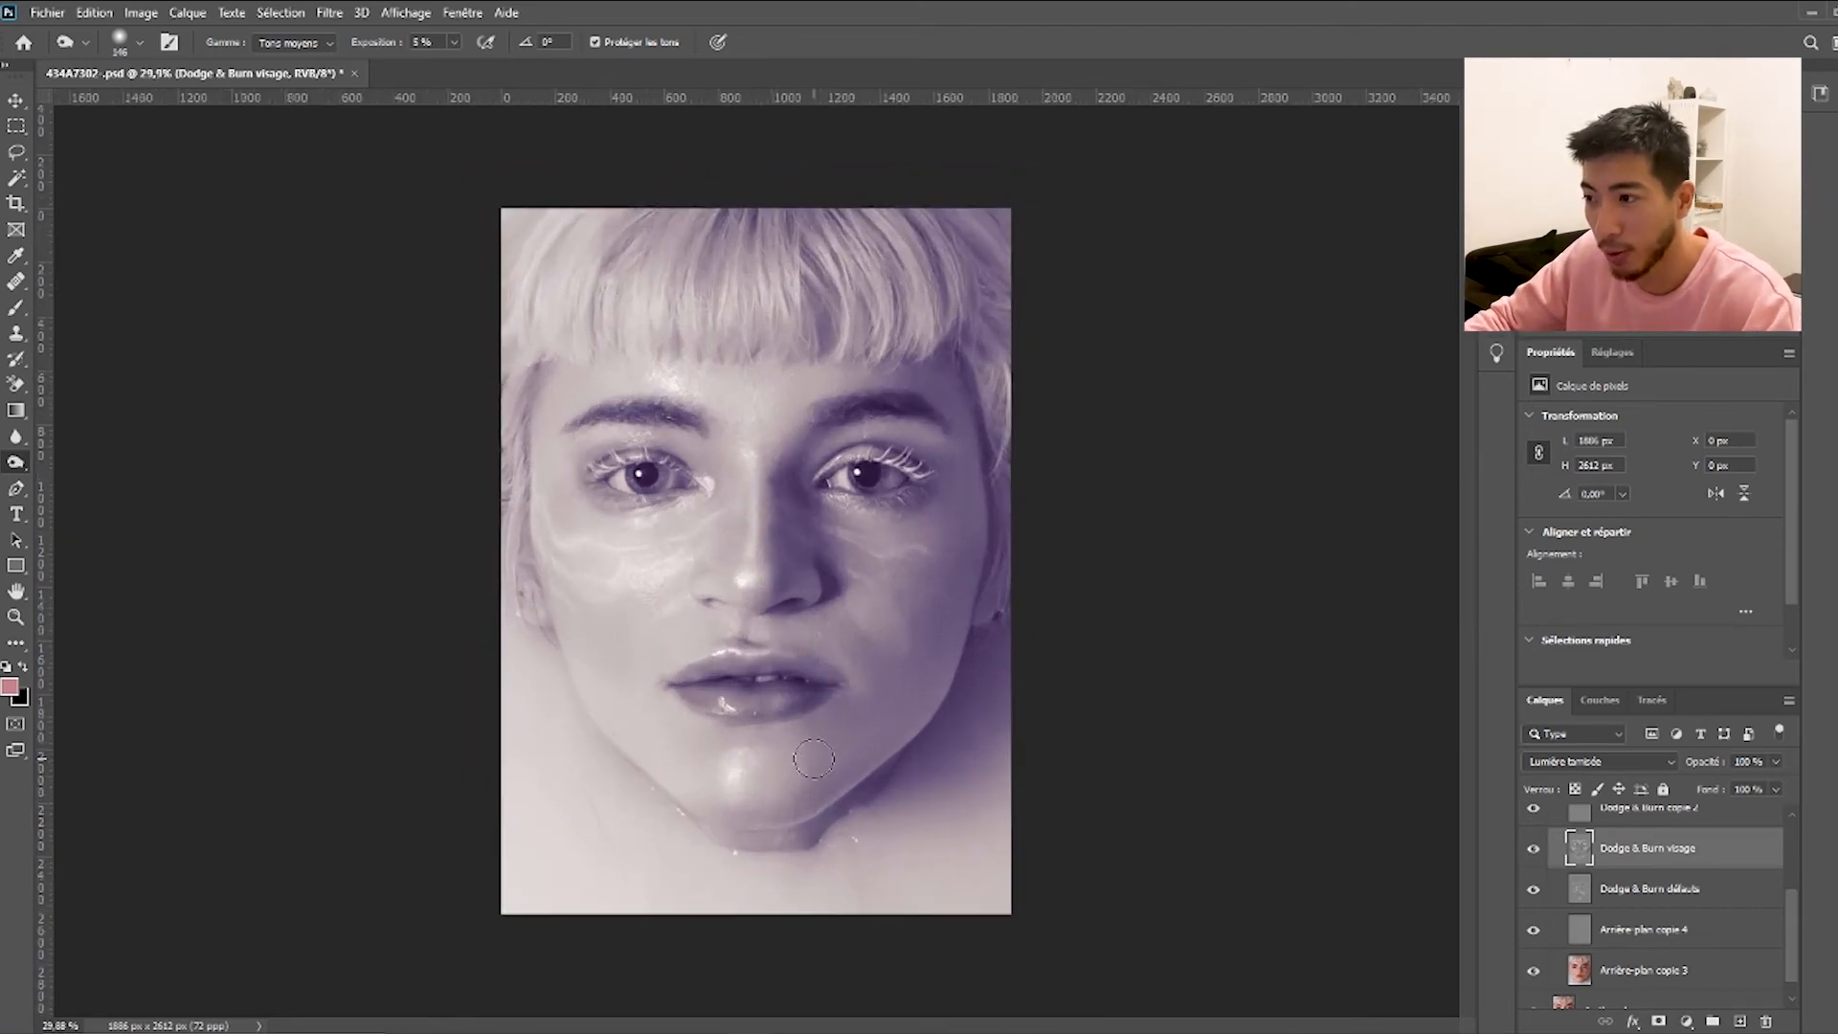
scroll(804, 777, up, 4)
scroll(804, 777, up, 2)
scroll(808, 697, down, 3)
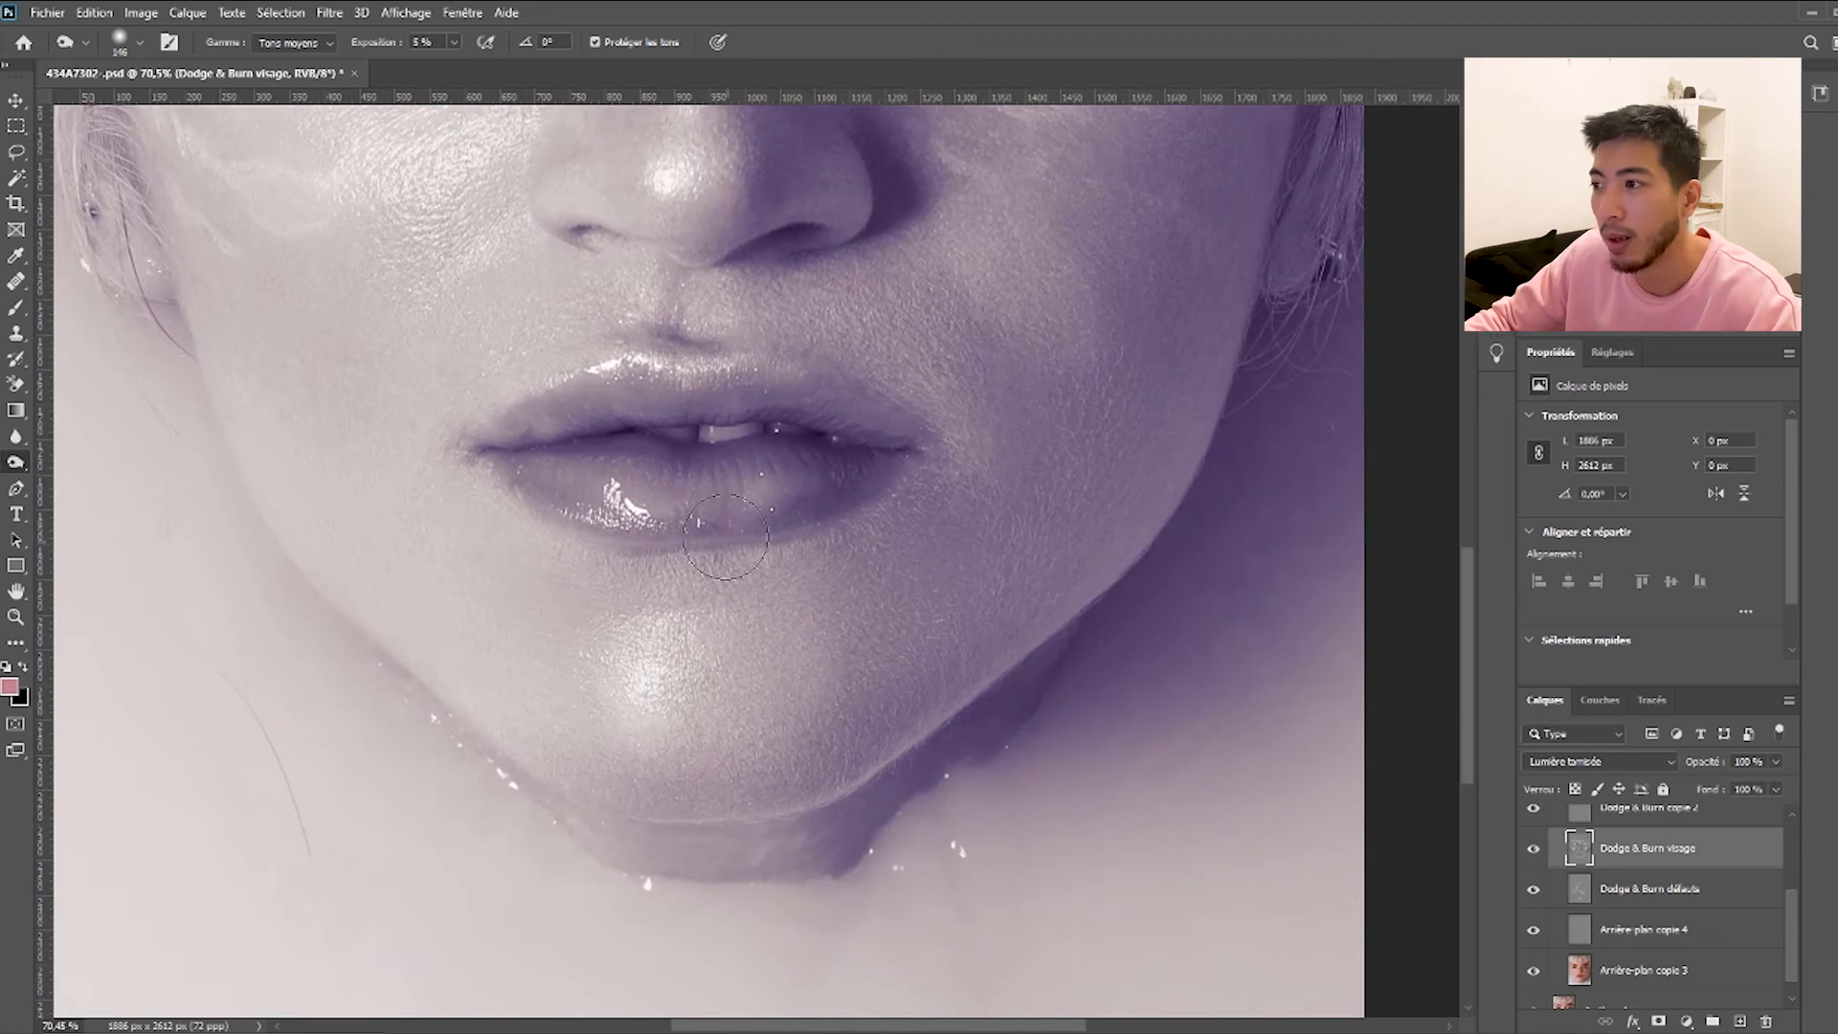
right_click(17, 462)
click(86, 485)
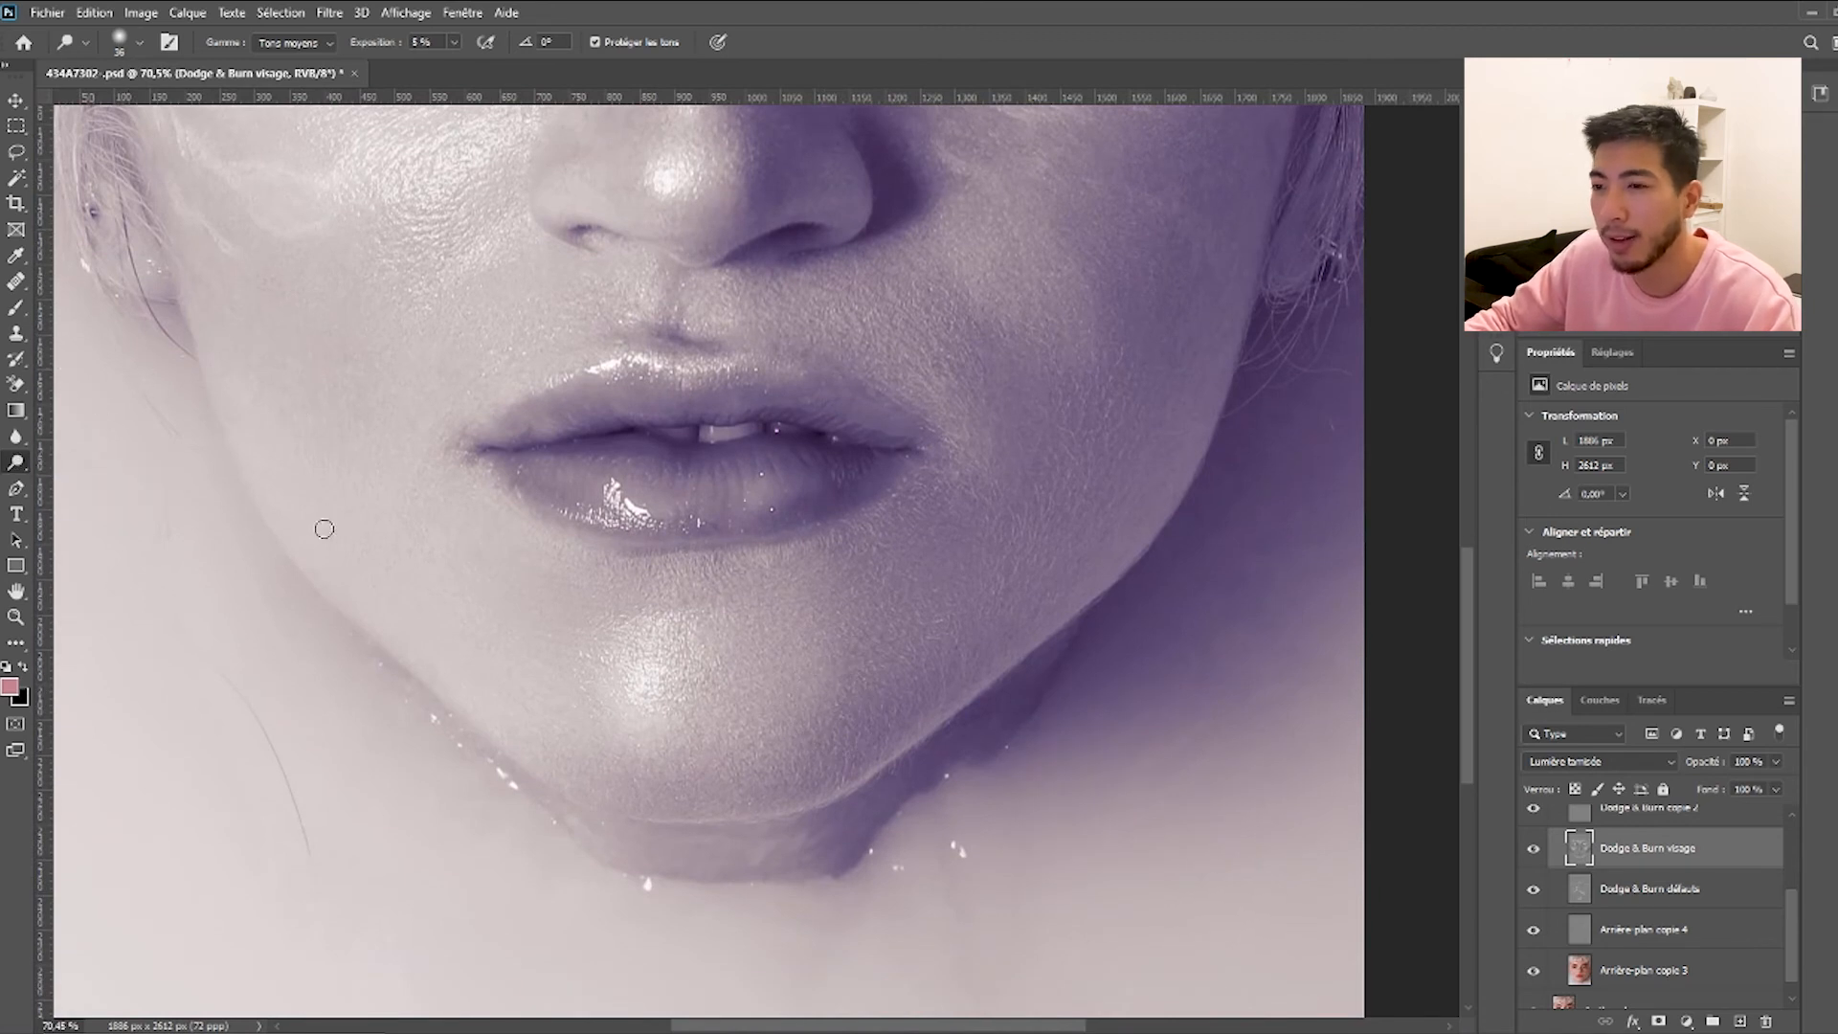
drag(647, 724, 642, 732)
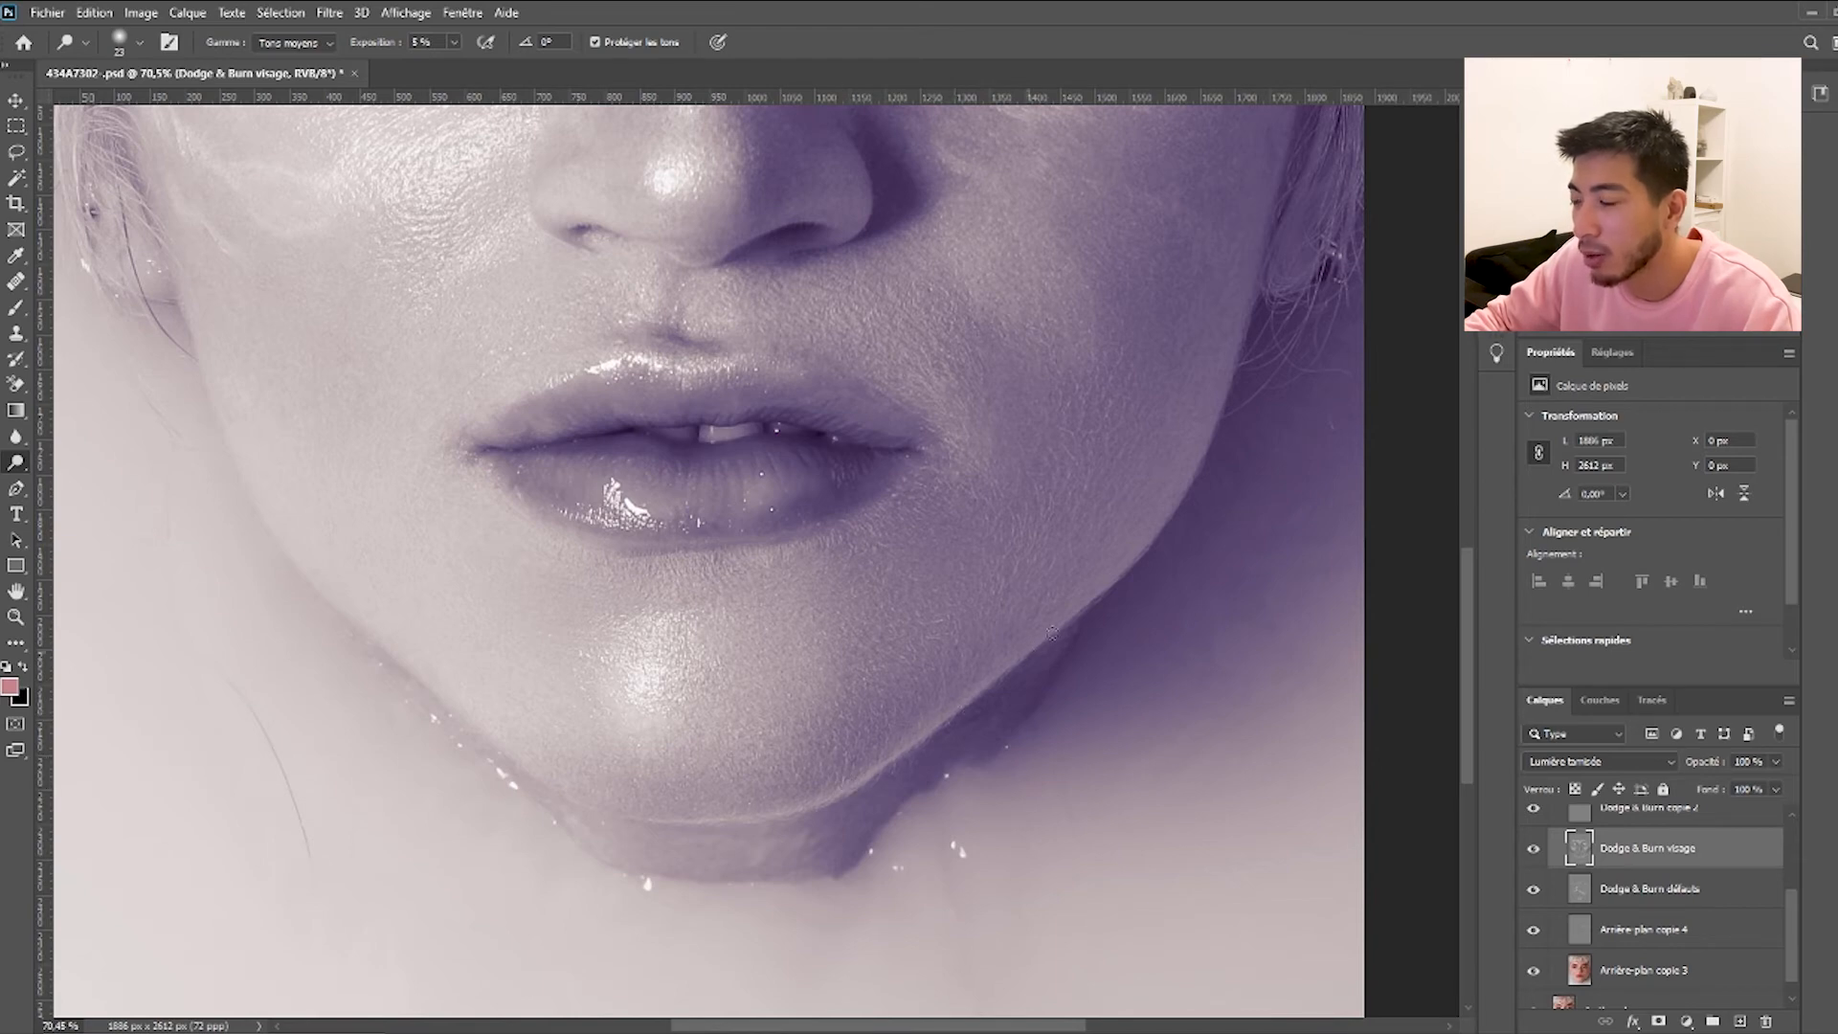
Compare the whole portrait with the Dodge & Burn visage layer hidden and shown.
scroll(1085, 601, down, 4)
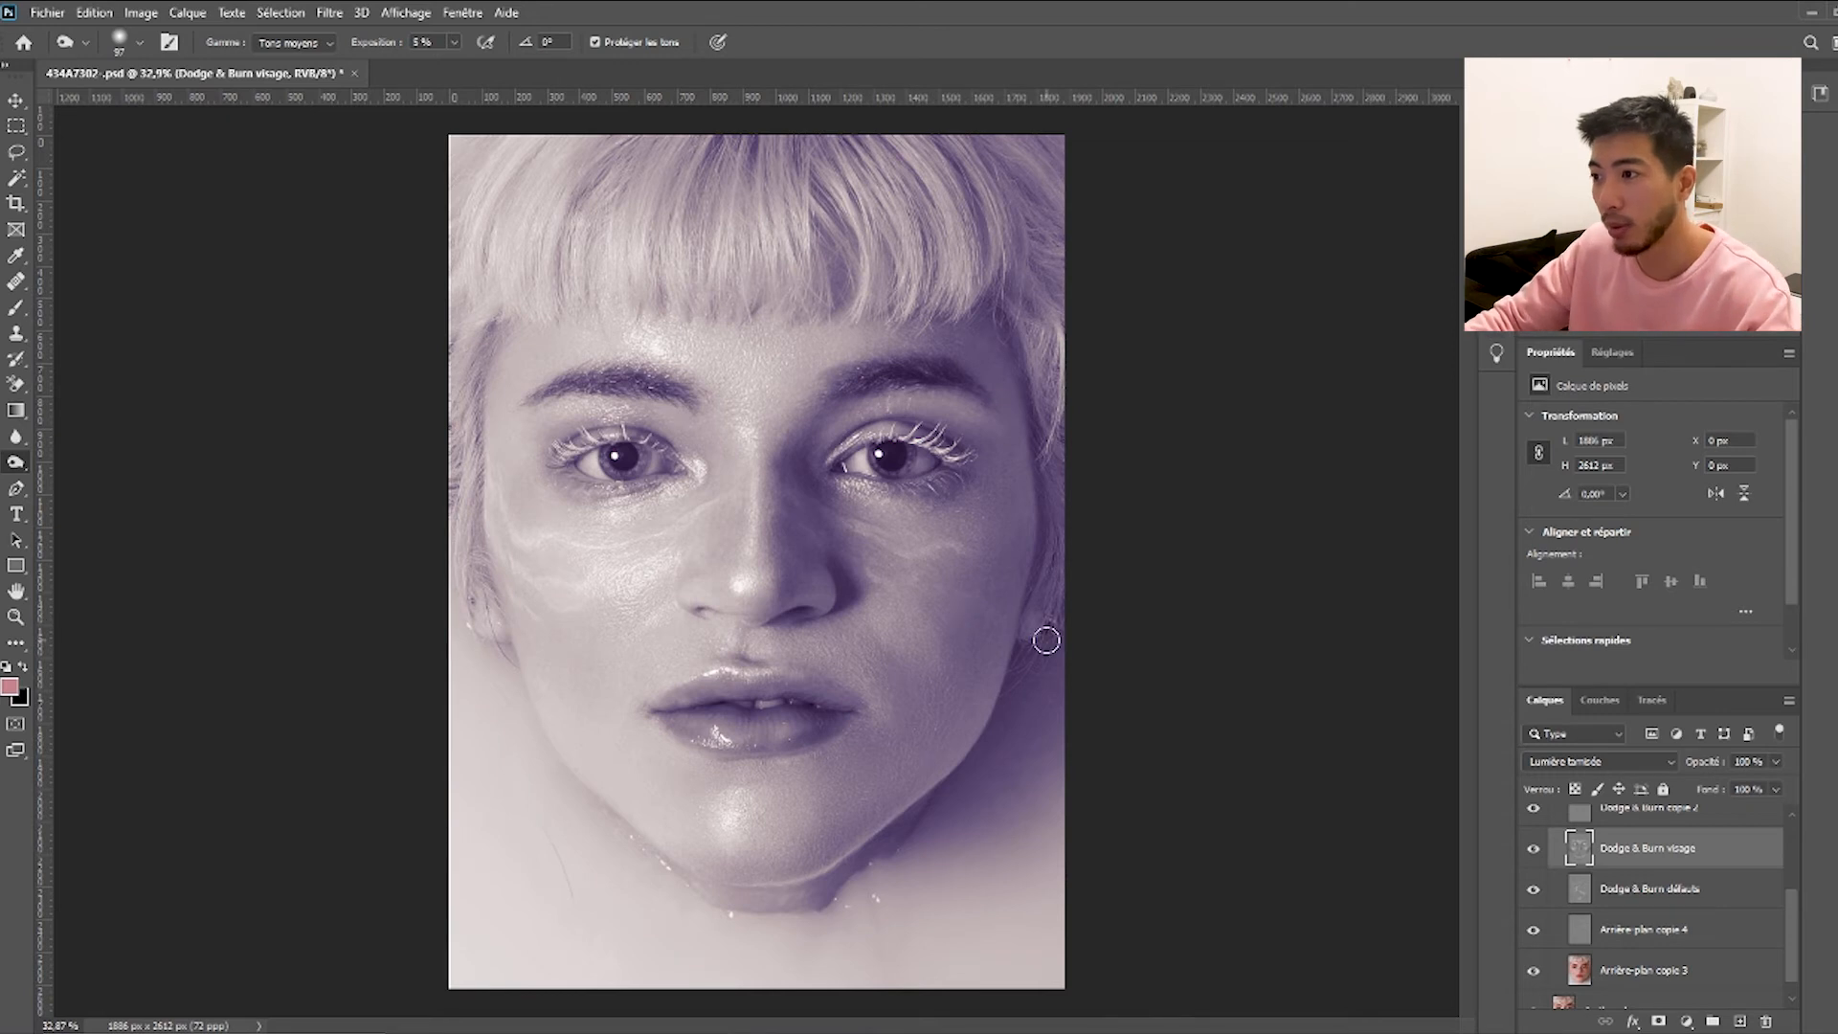
click(1534, 852)
click(1535, 852)
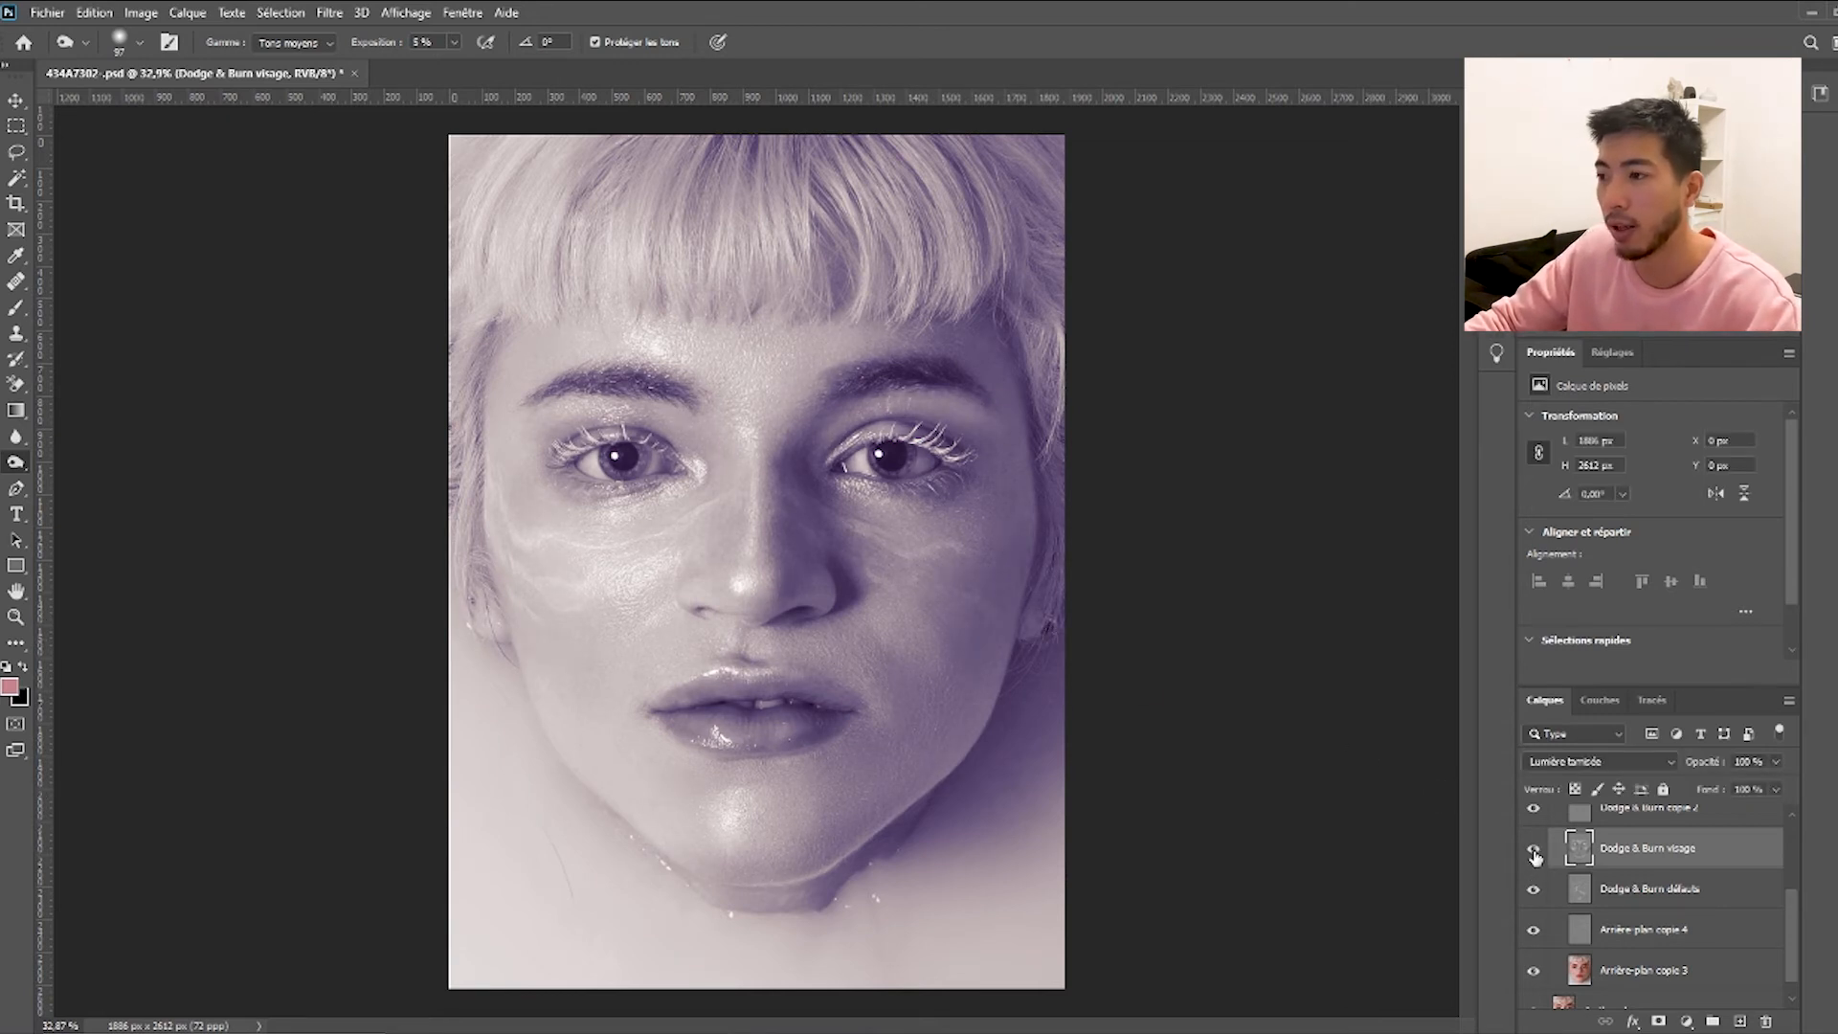
click(1535, 852)
click(1535, 852)
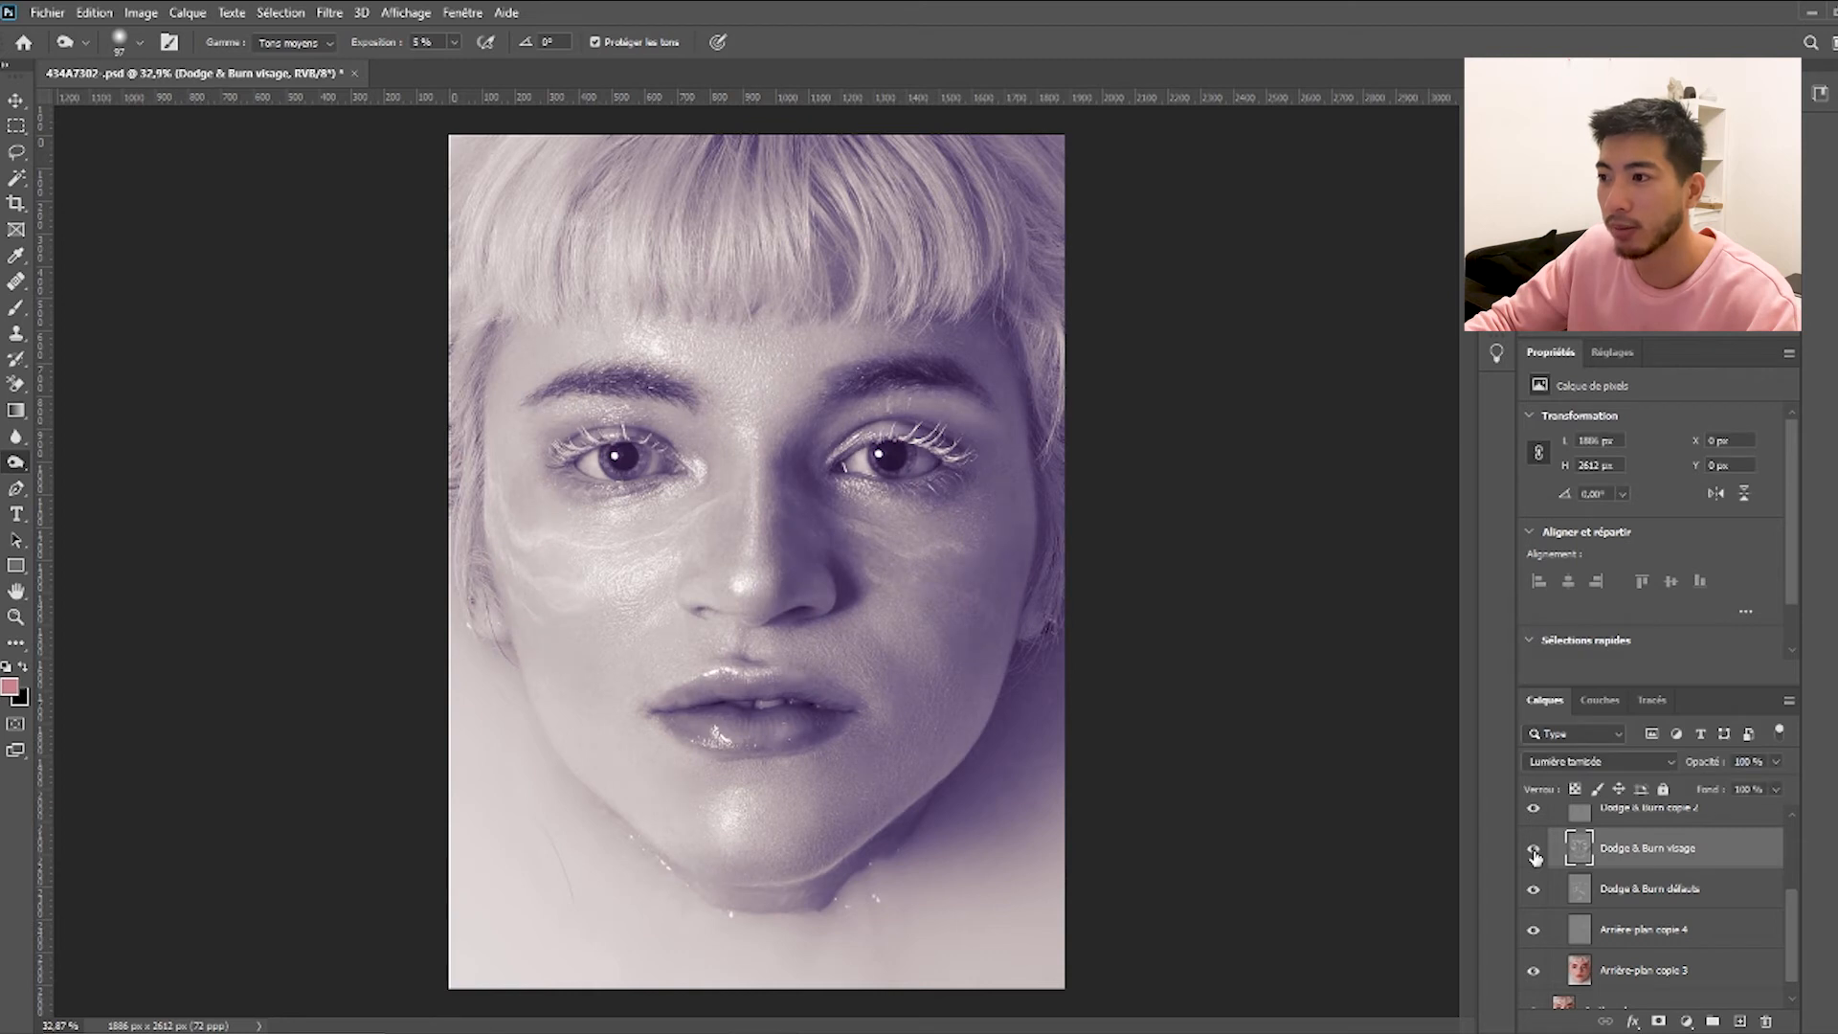
Rename the Dodge & Burn copie 2 layer as Dodge & Burn makeup.
scroll(1663, 900, up, 1)
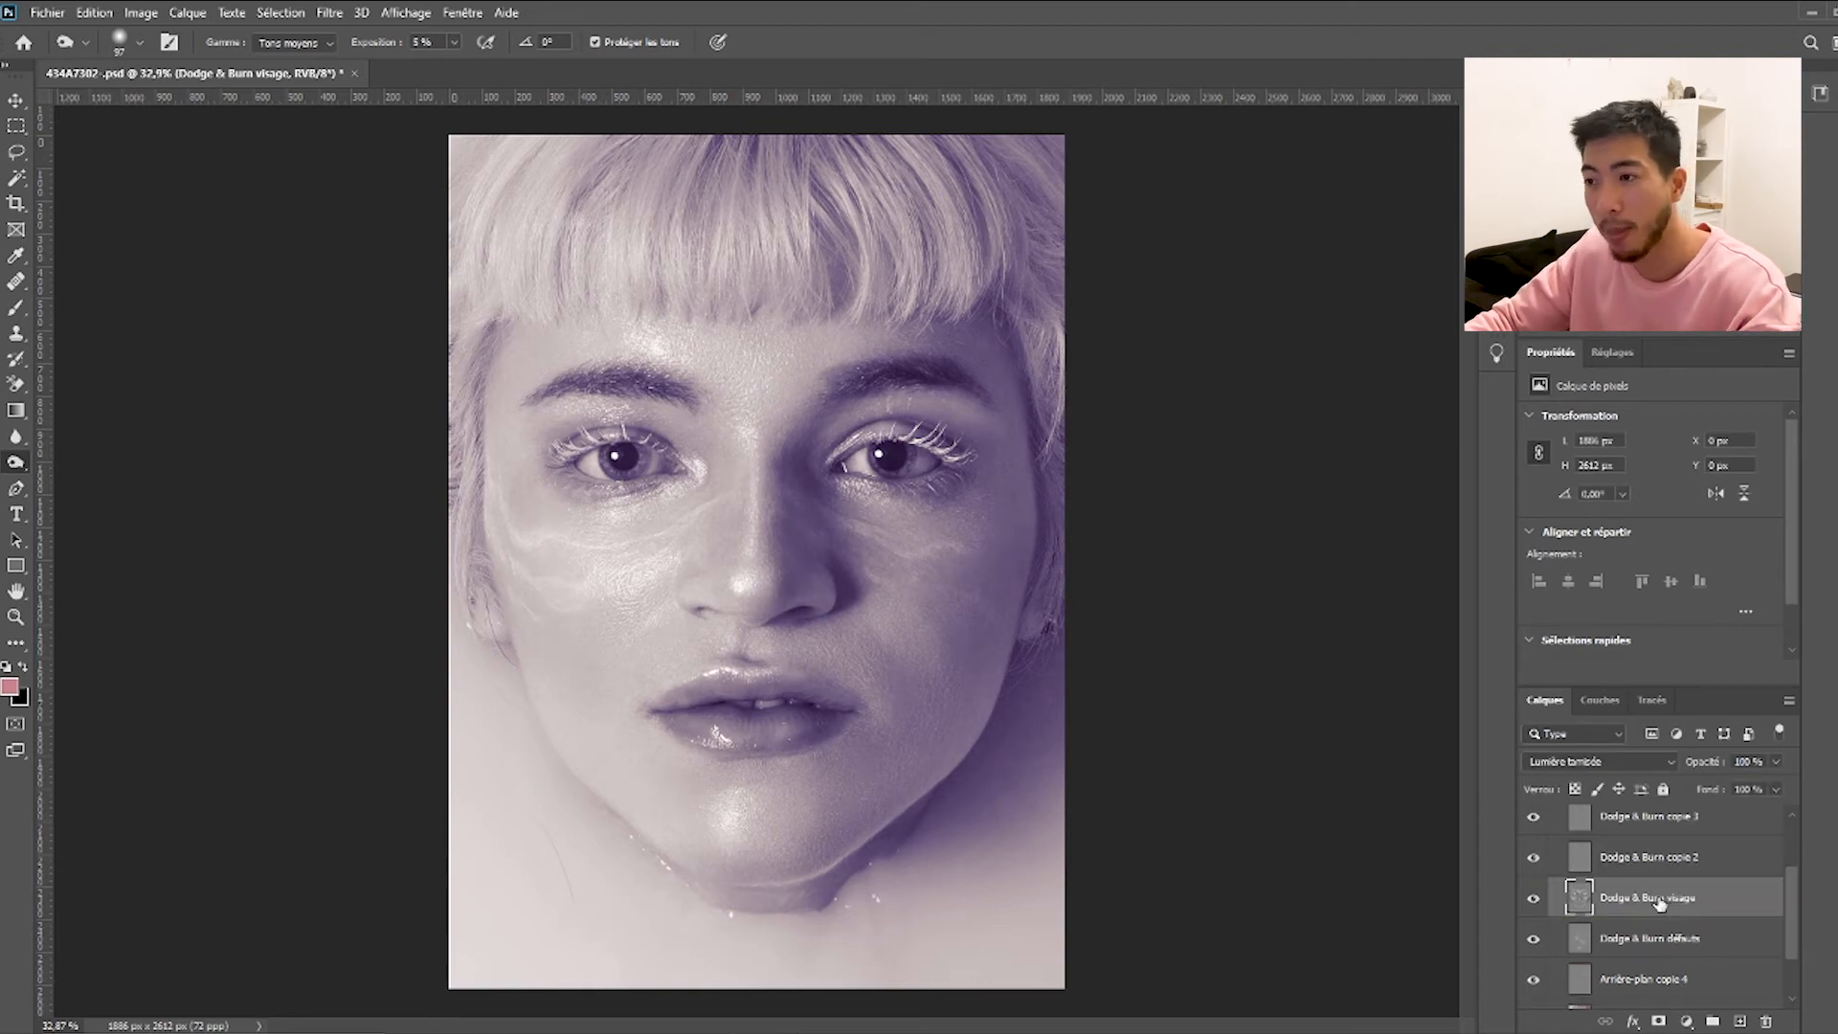
click(1670, 858)
double_click(1682, 859)
drag(1670, 859, 1736, 863)
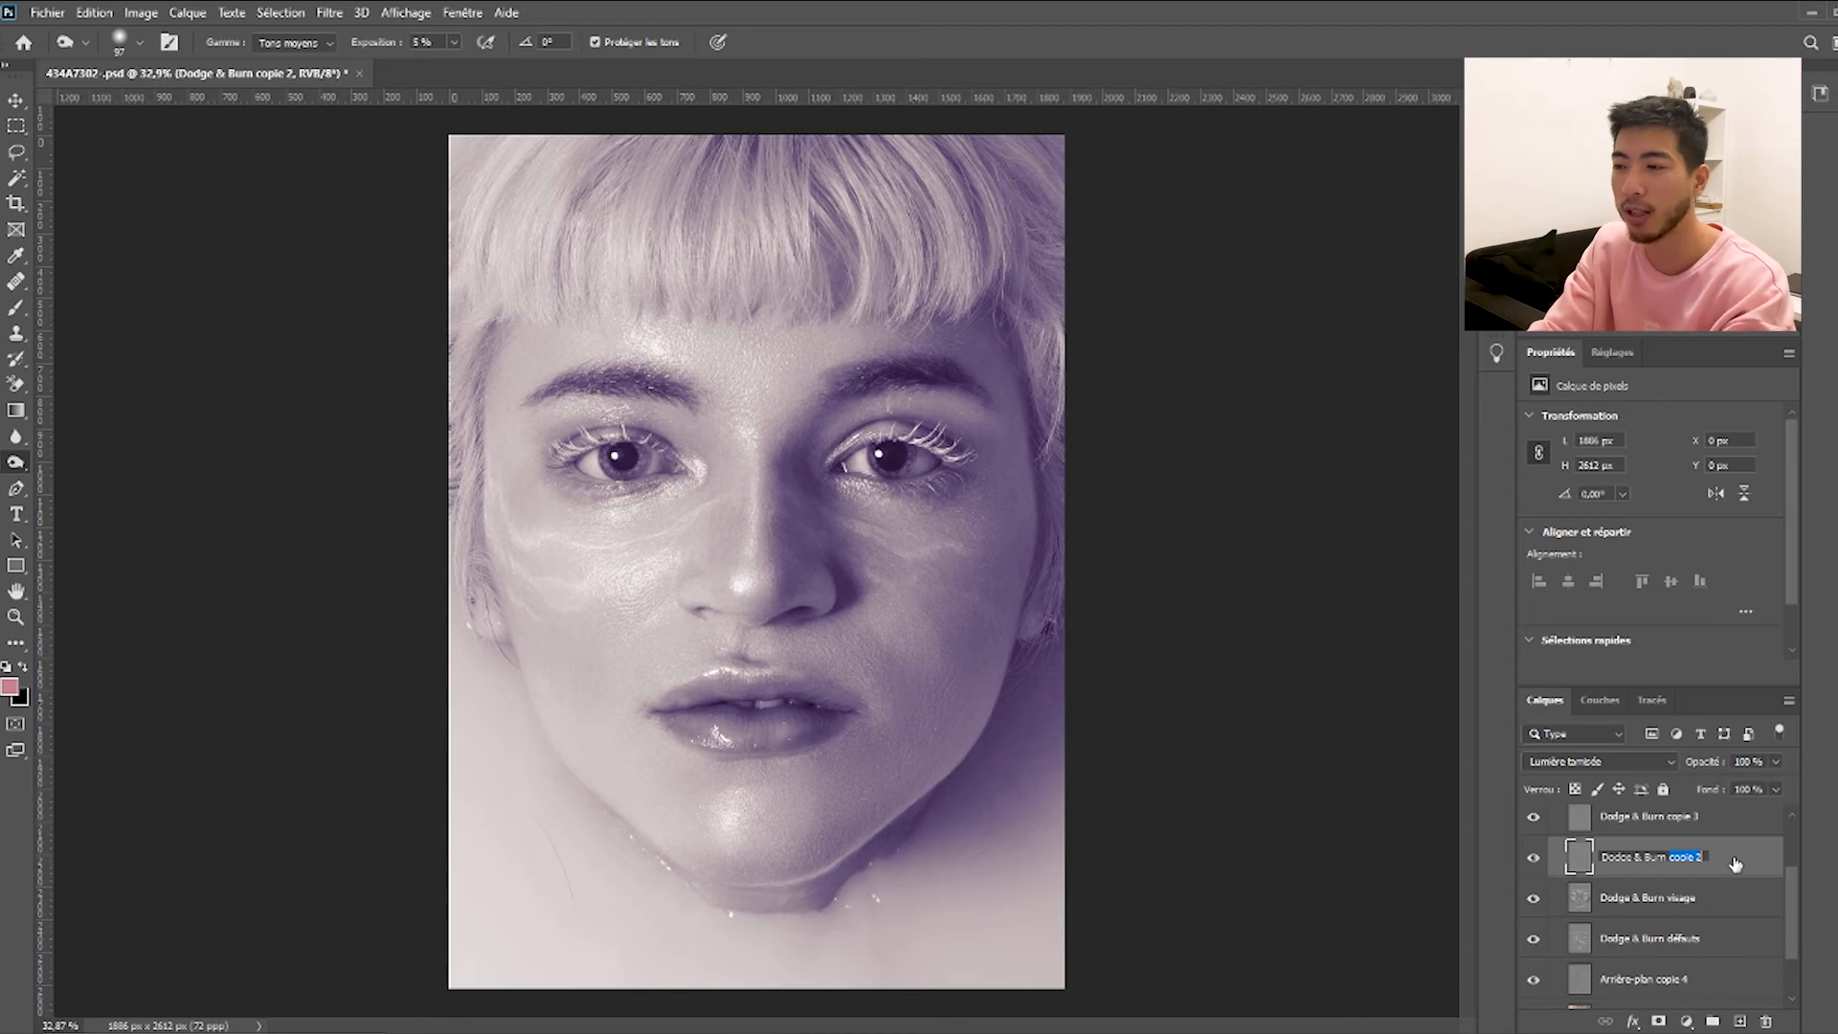
text(méché)
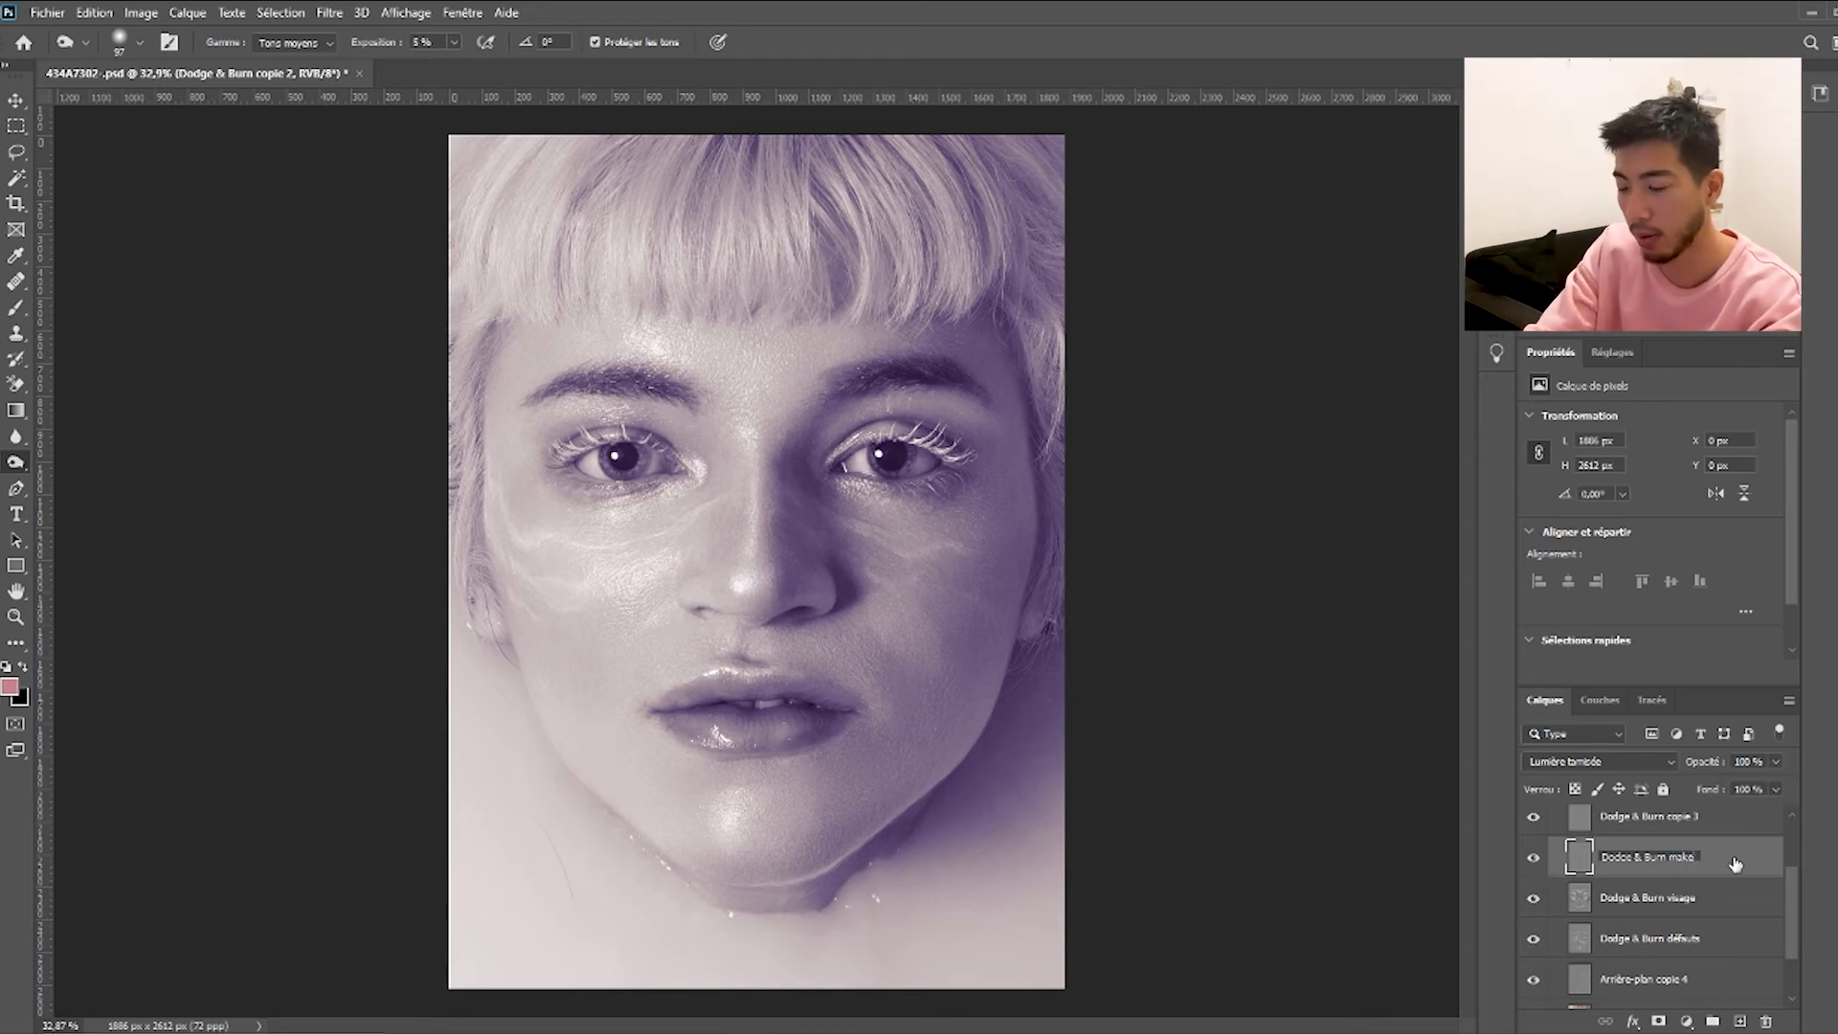
text(keup)
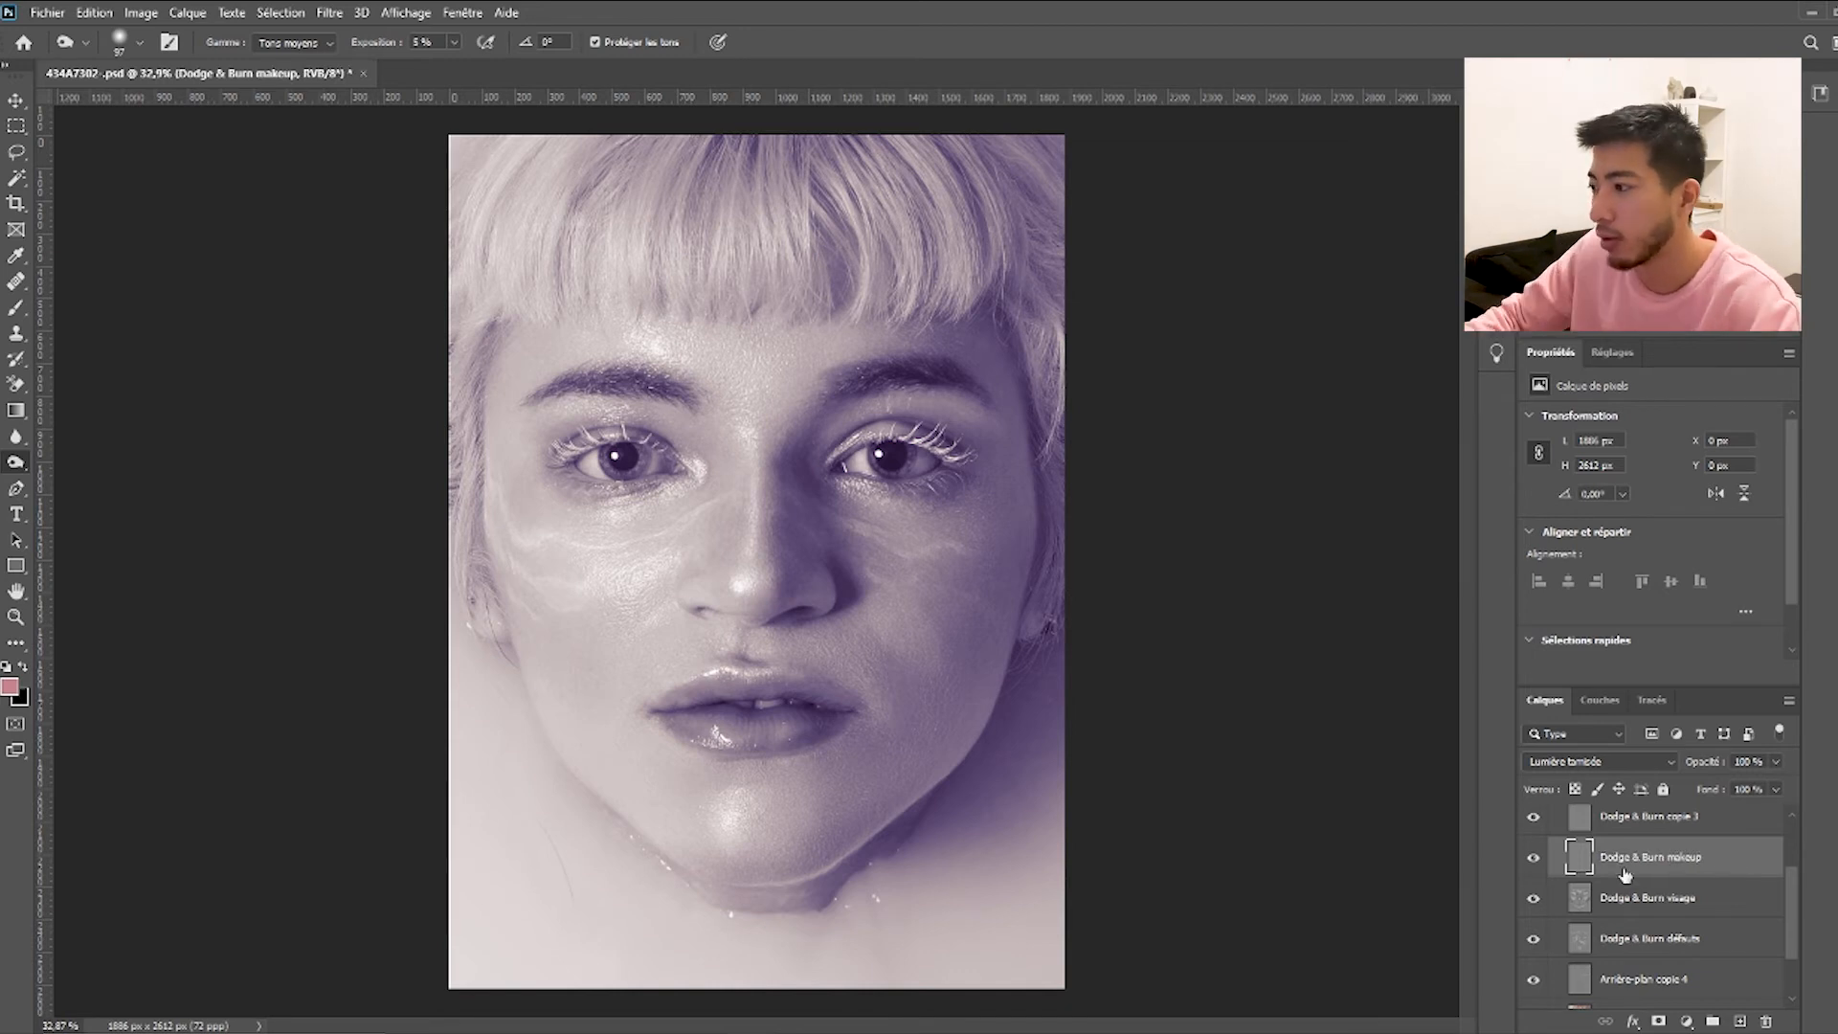
key(Return)
Examine the make-up in colour with the Noir et blanc 1 layer hidden, and show that layer again.
scroll(1736, 864, up, 2)
click(1532, 855)
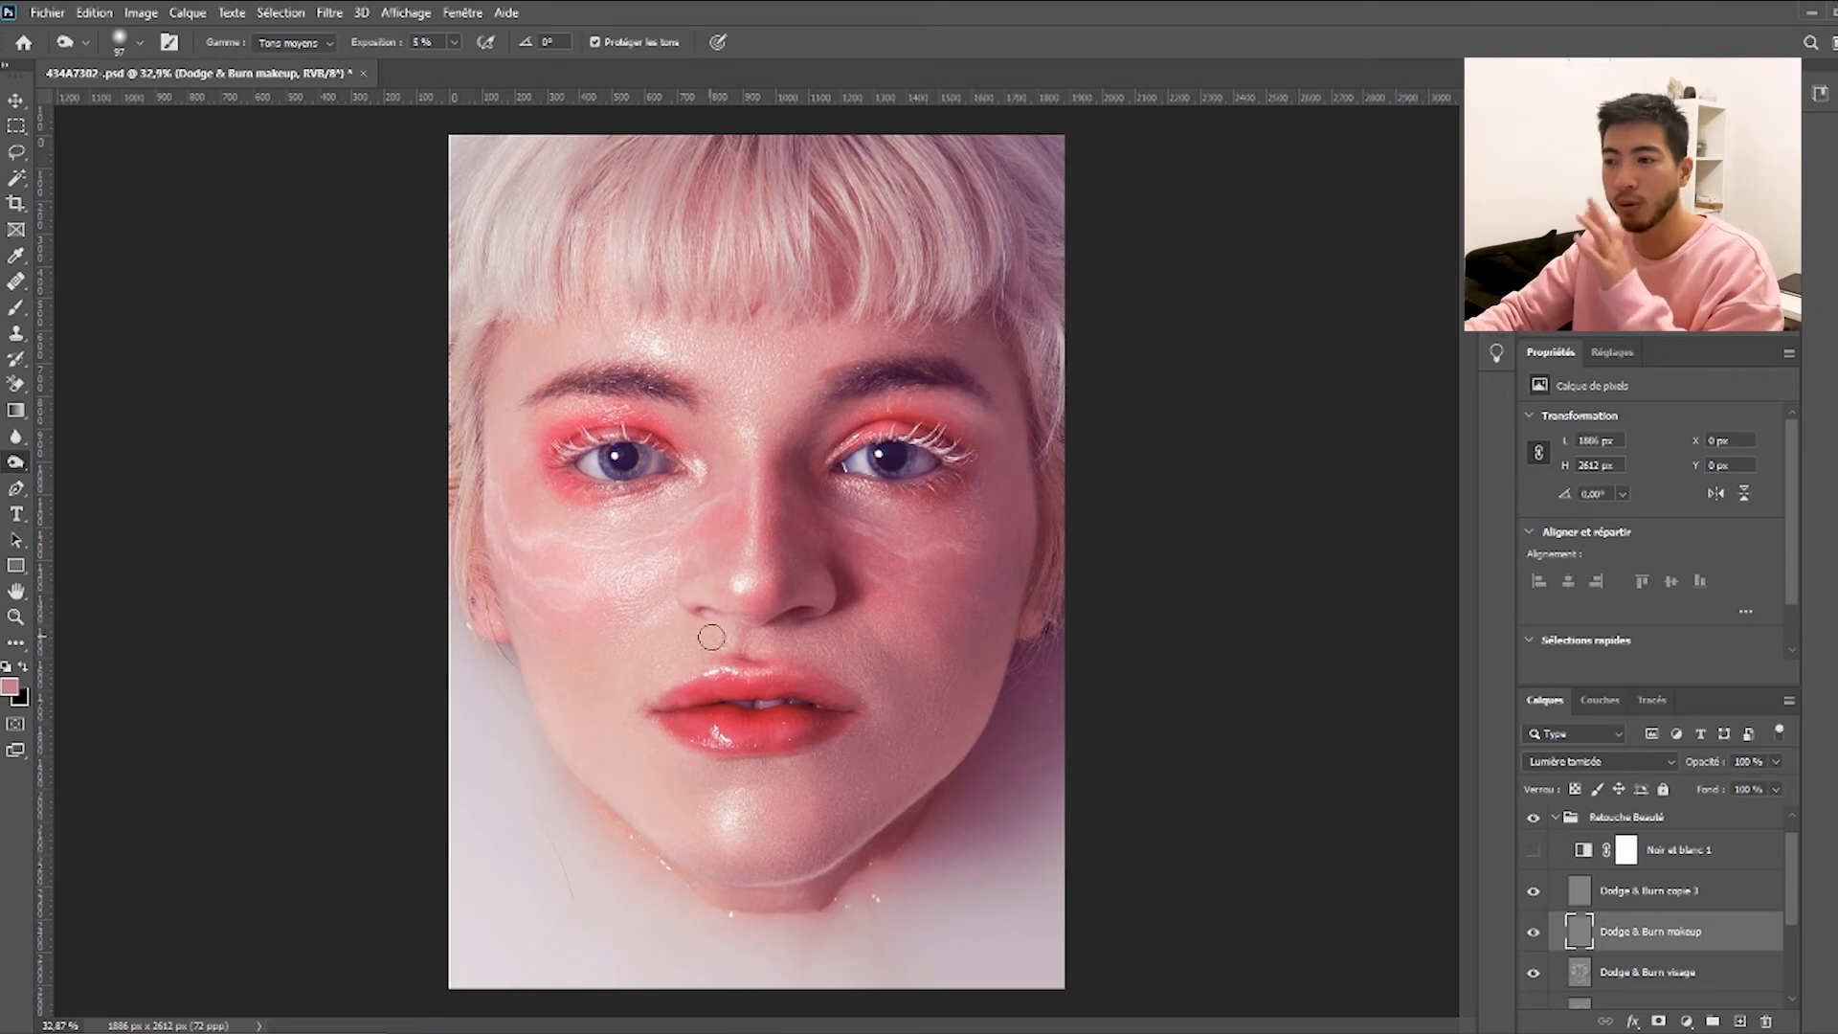
click(1534, 850)
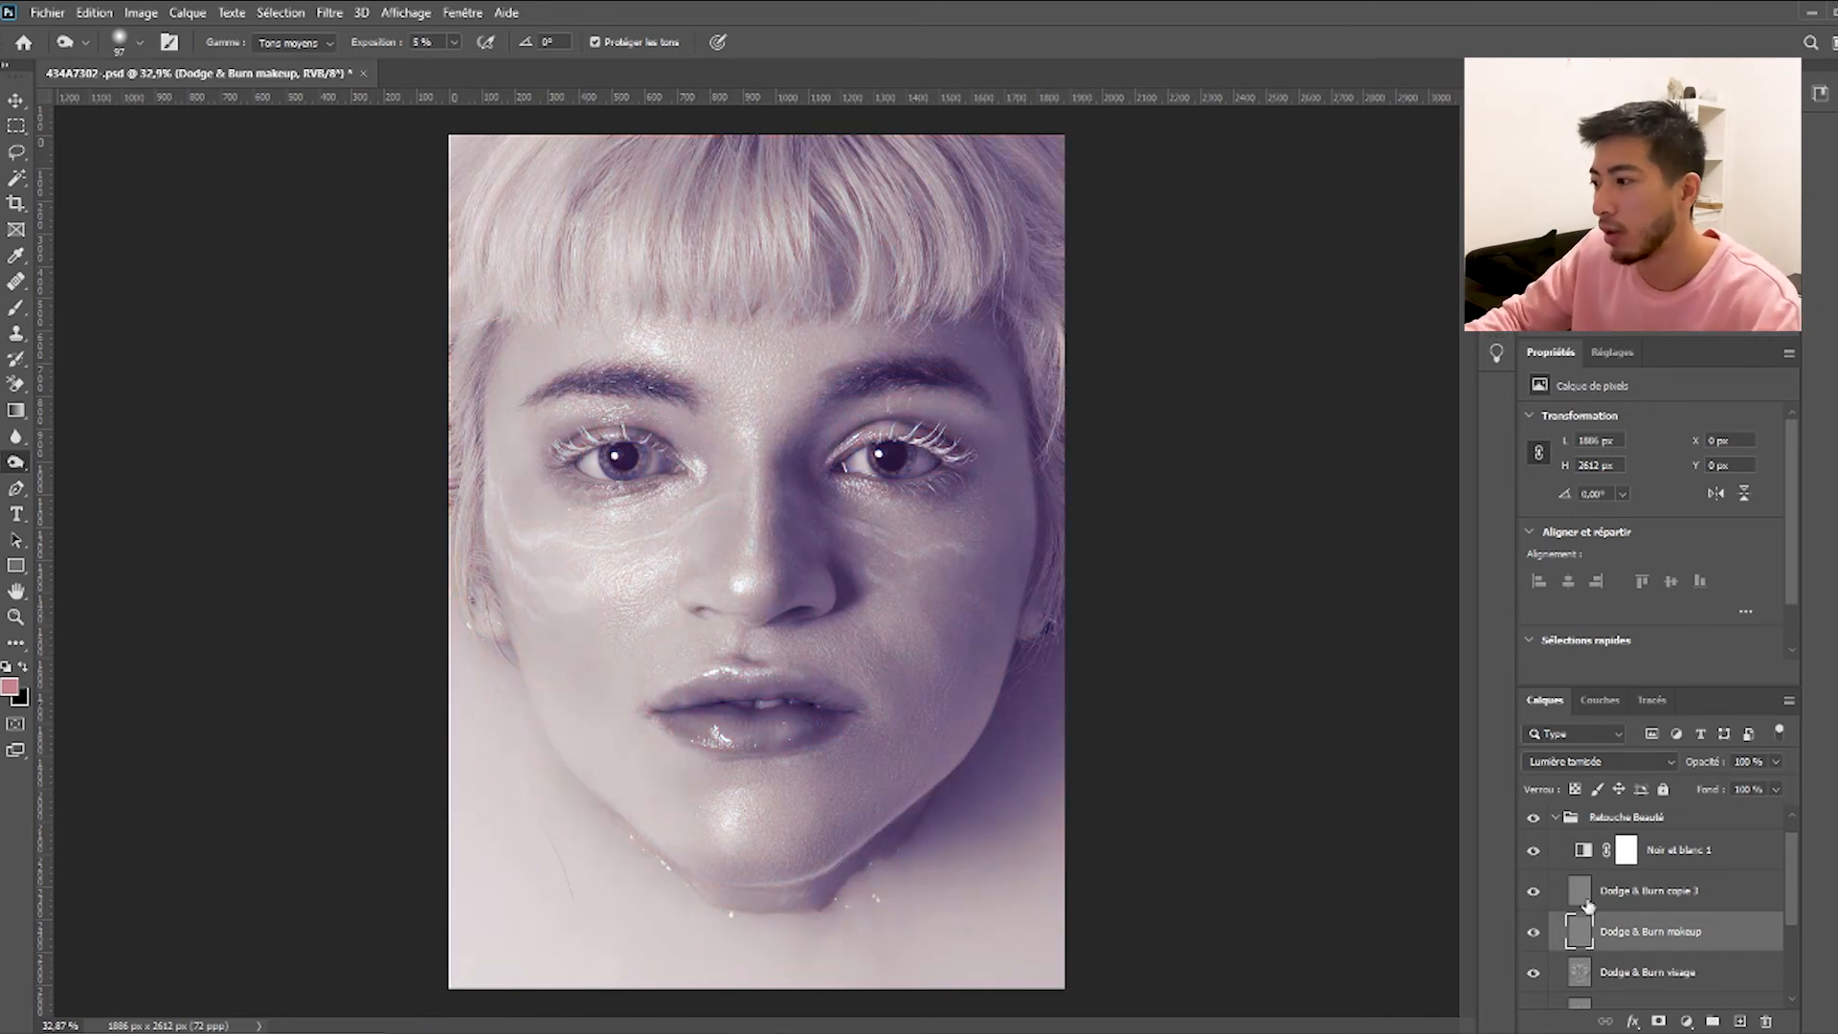
Darken the make-up bands across both cheeks and the nose with a large Burn brush on the Dodge & Burn makeup layer.
drag(433, 565, 504, 574)
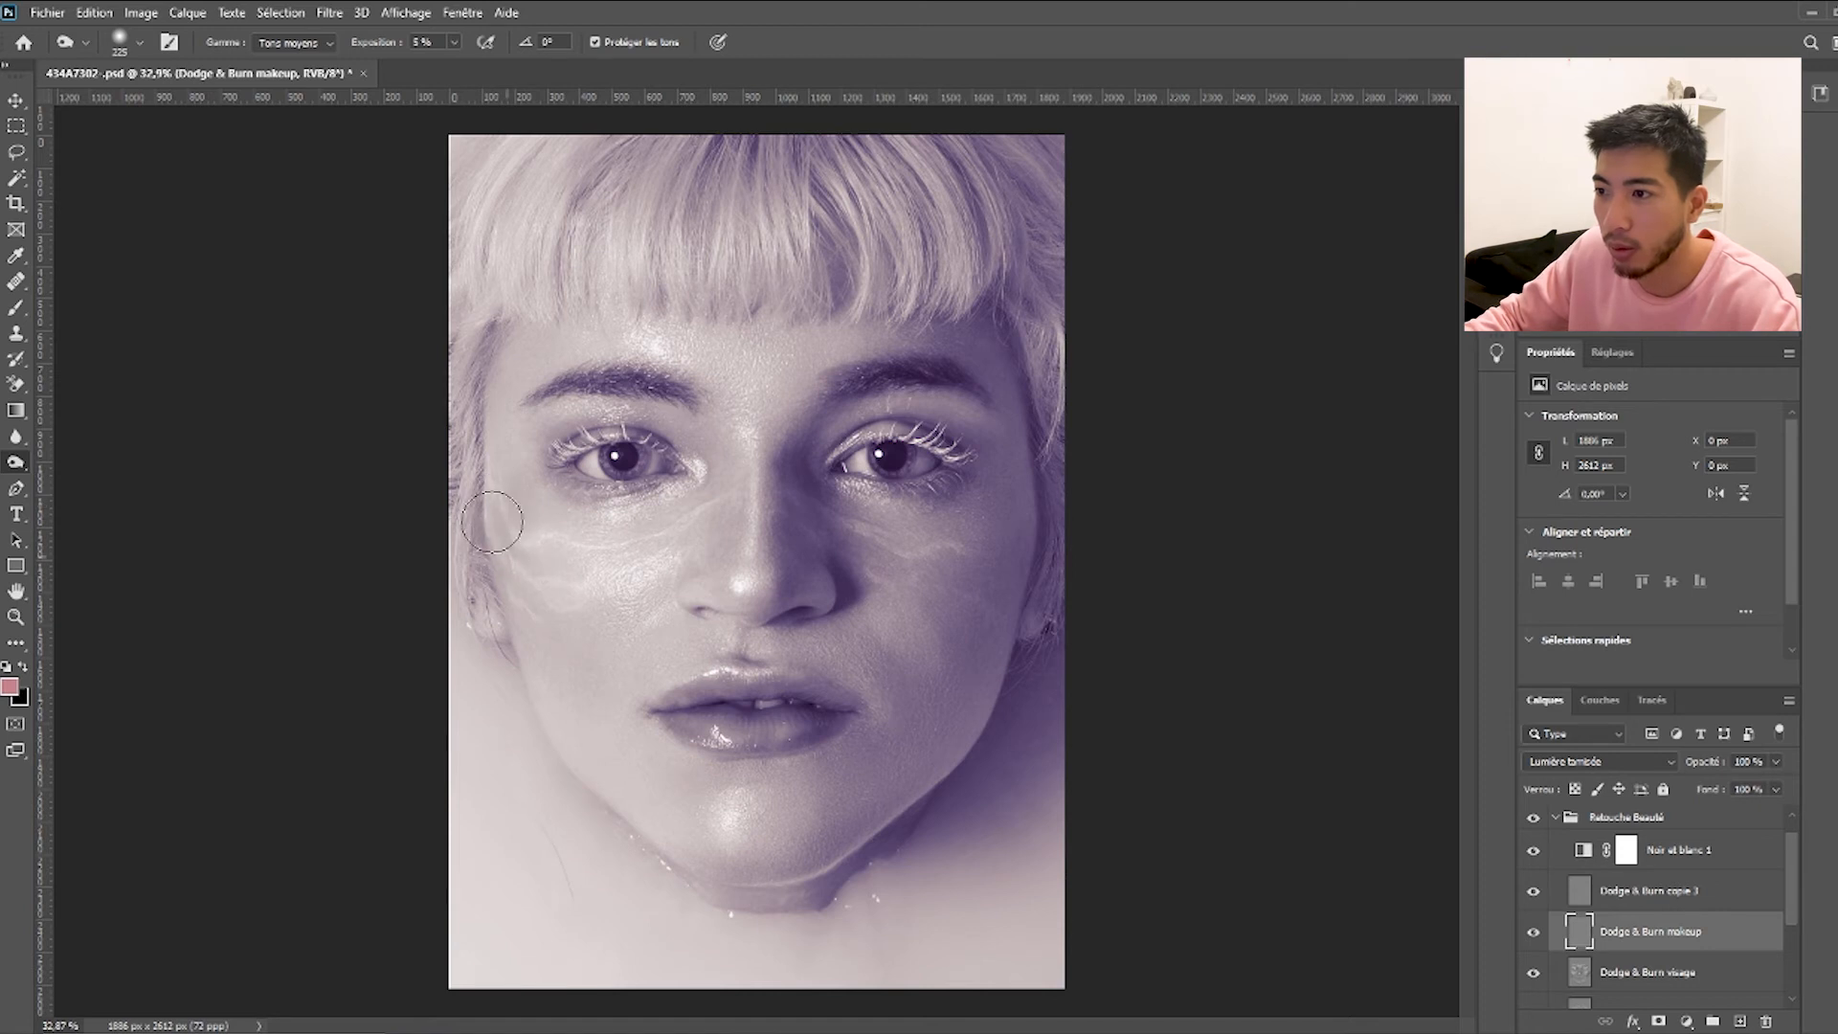
mouse_move(696, 527)
mouse_down()
mouse_move(811, 519)
mouse_move(1005, 587)
mouse_up()
mouse_move(652, 558)
mouse_down()
mouse_move(492, 529)
mouse_move(559, 595)
mouse_up()
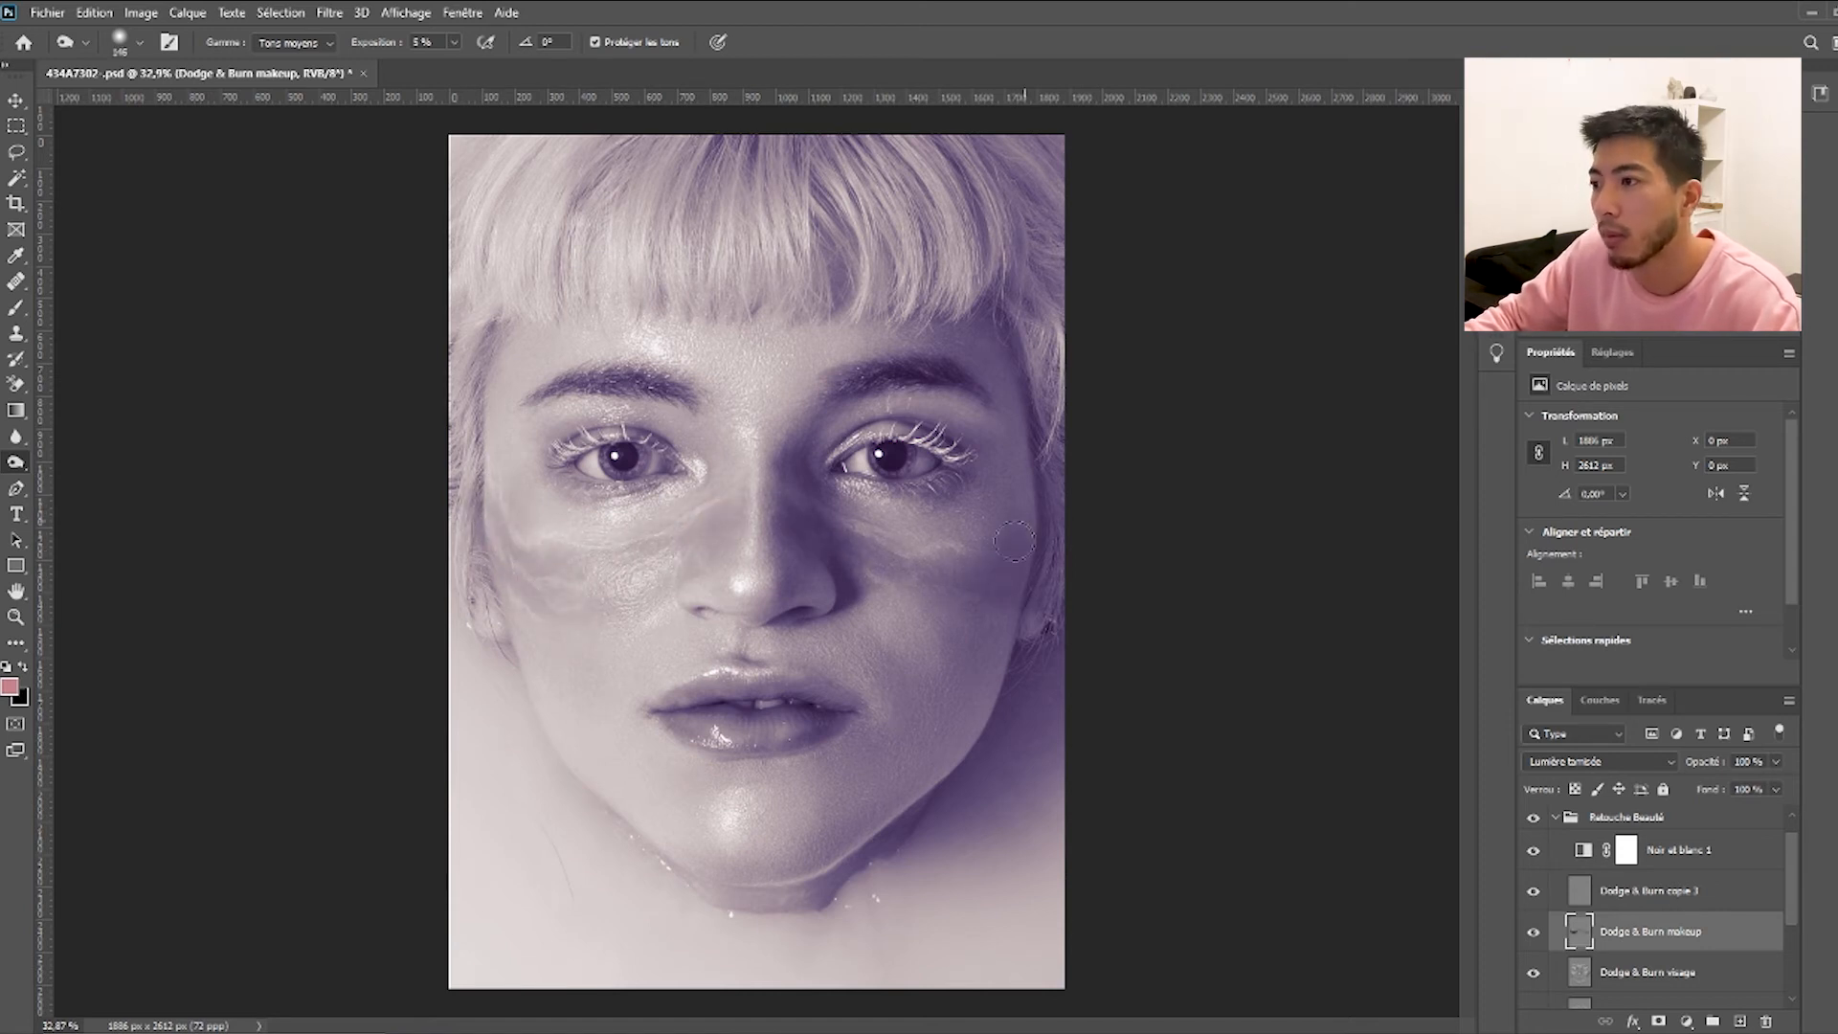
Lighten the thin wavy make-up lines across both cheeks and the nose with a fine Dodge brush.
right_click(15, 463)
click(91, 463)
scroll(536, 574, up, 3)
drag(544, 576, 523, 583)
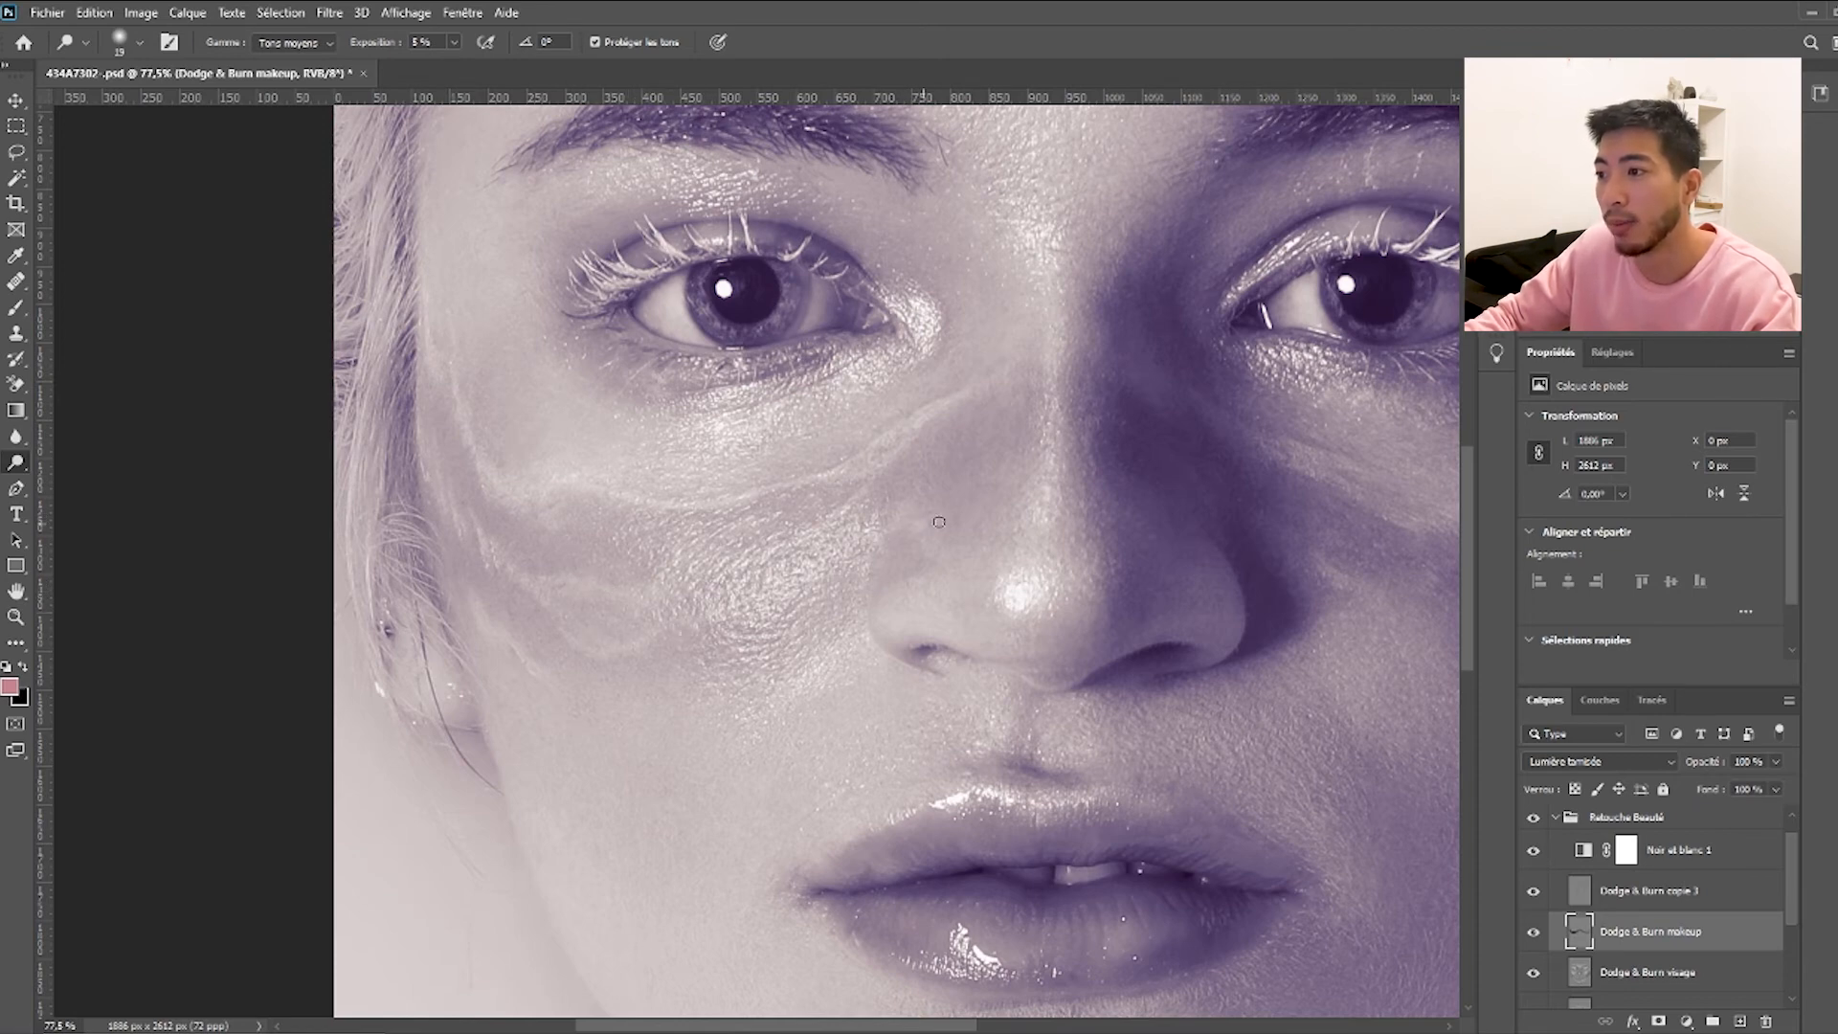
scroll(976, 500, right, 5)
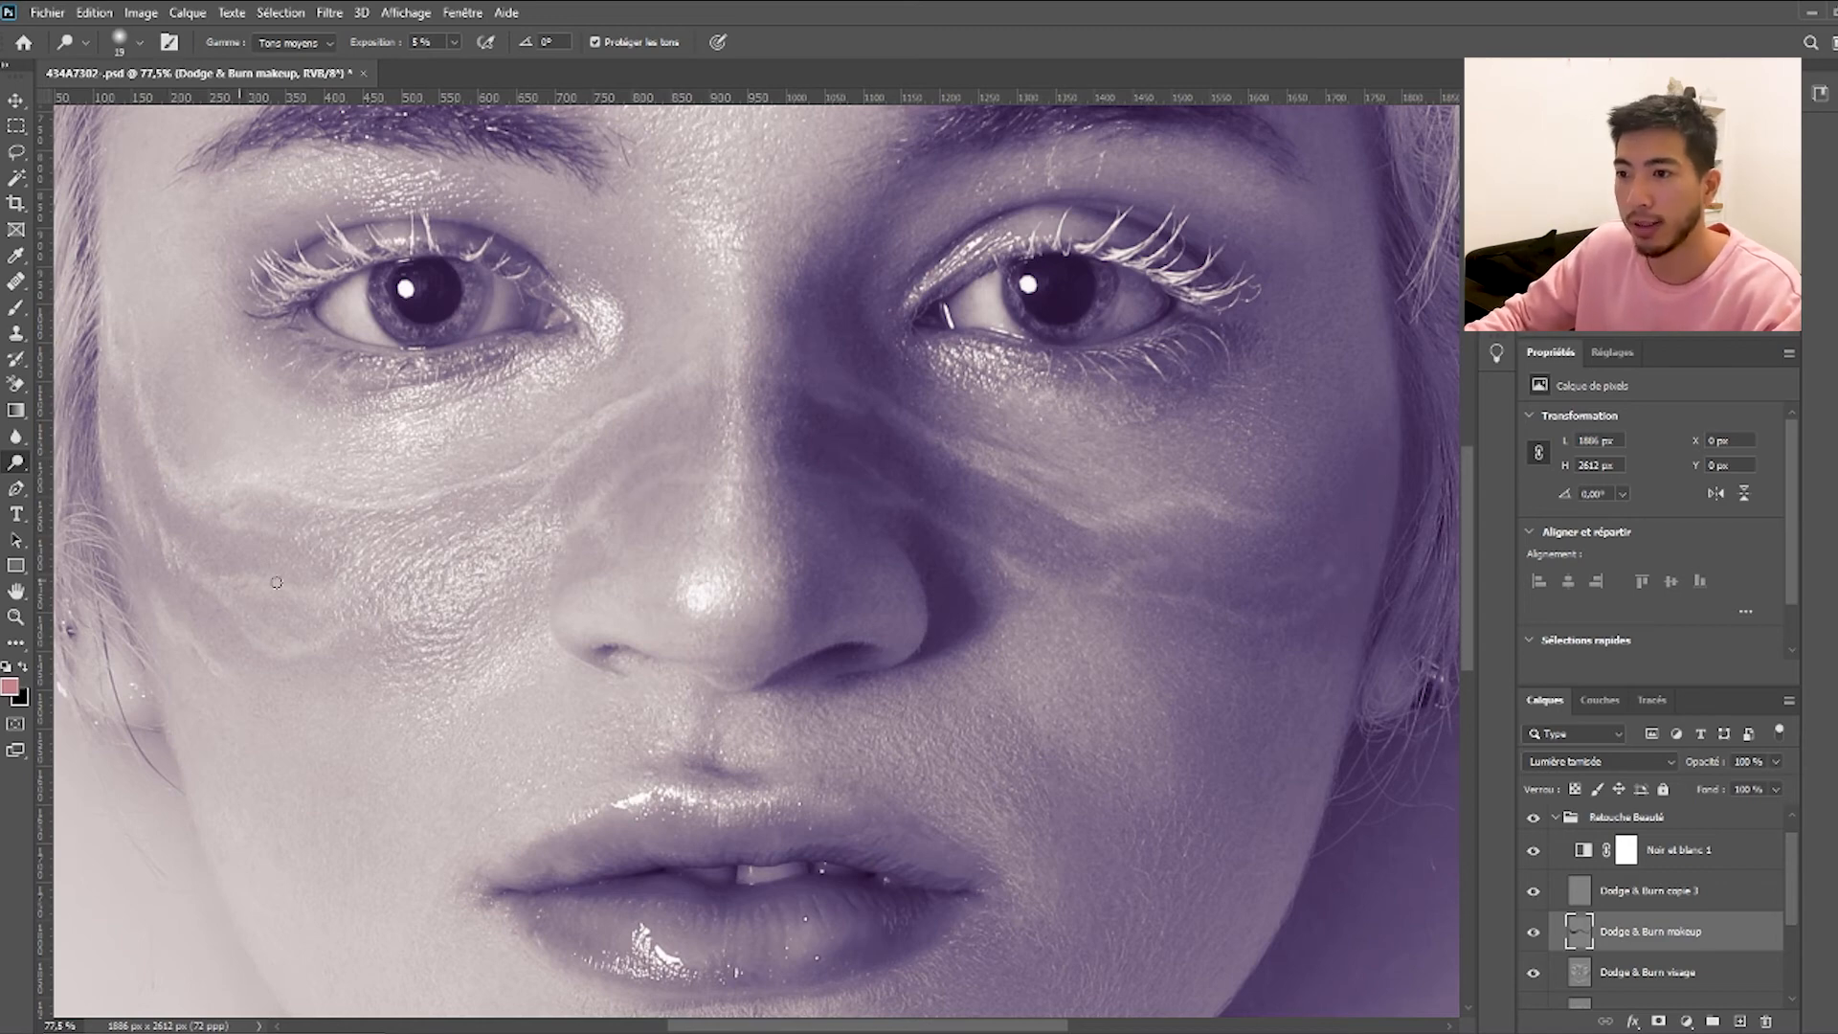
scroll(299, 505, down, 9)
scroll(421, 390, up, 13)
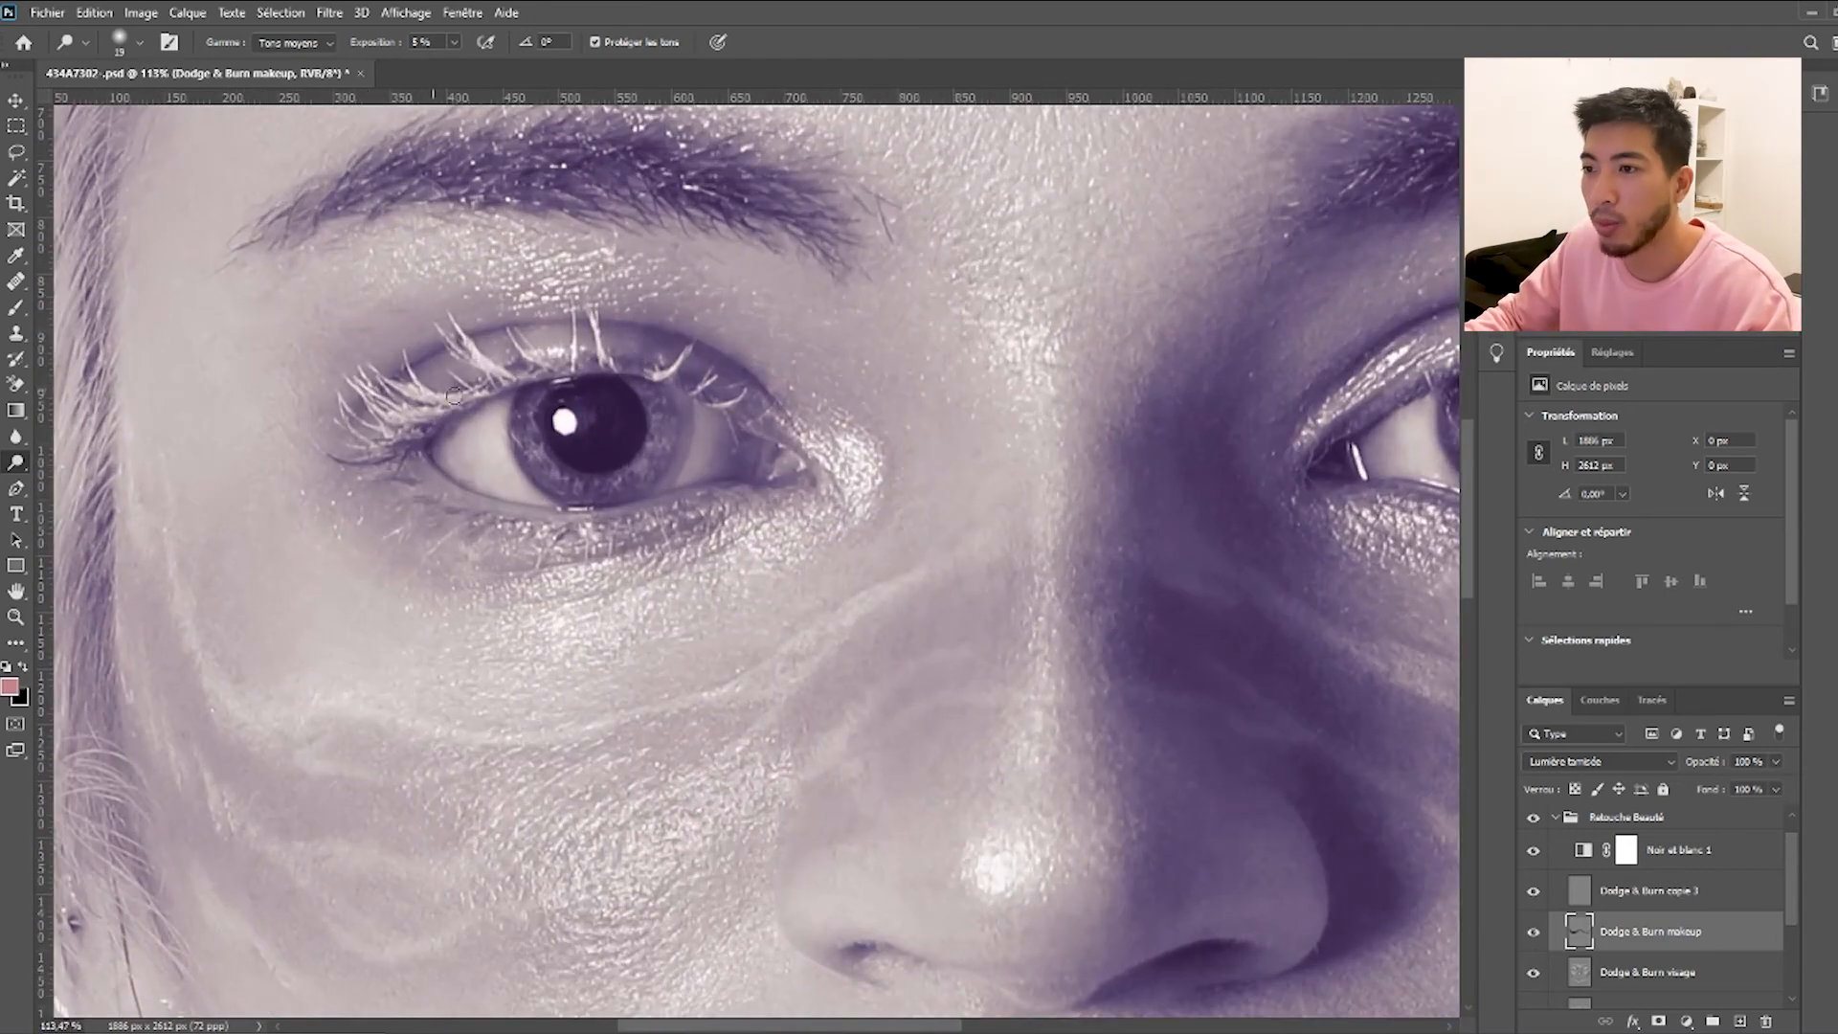
scroll(670, 391, up, 1)
scroll(996, 468, right, 4)
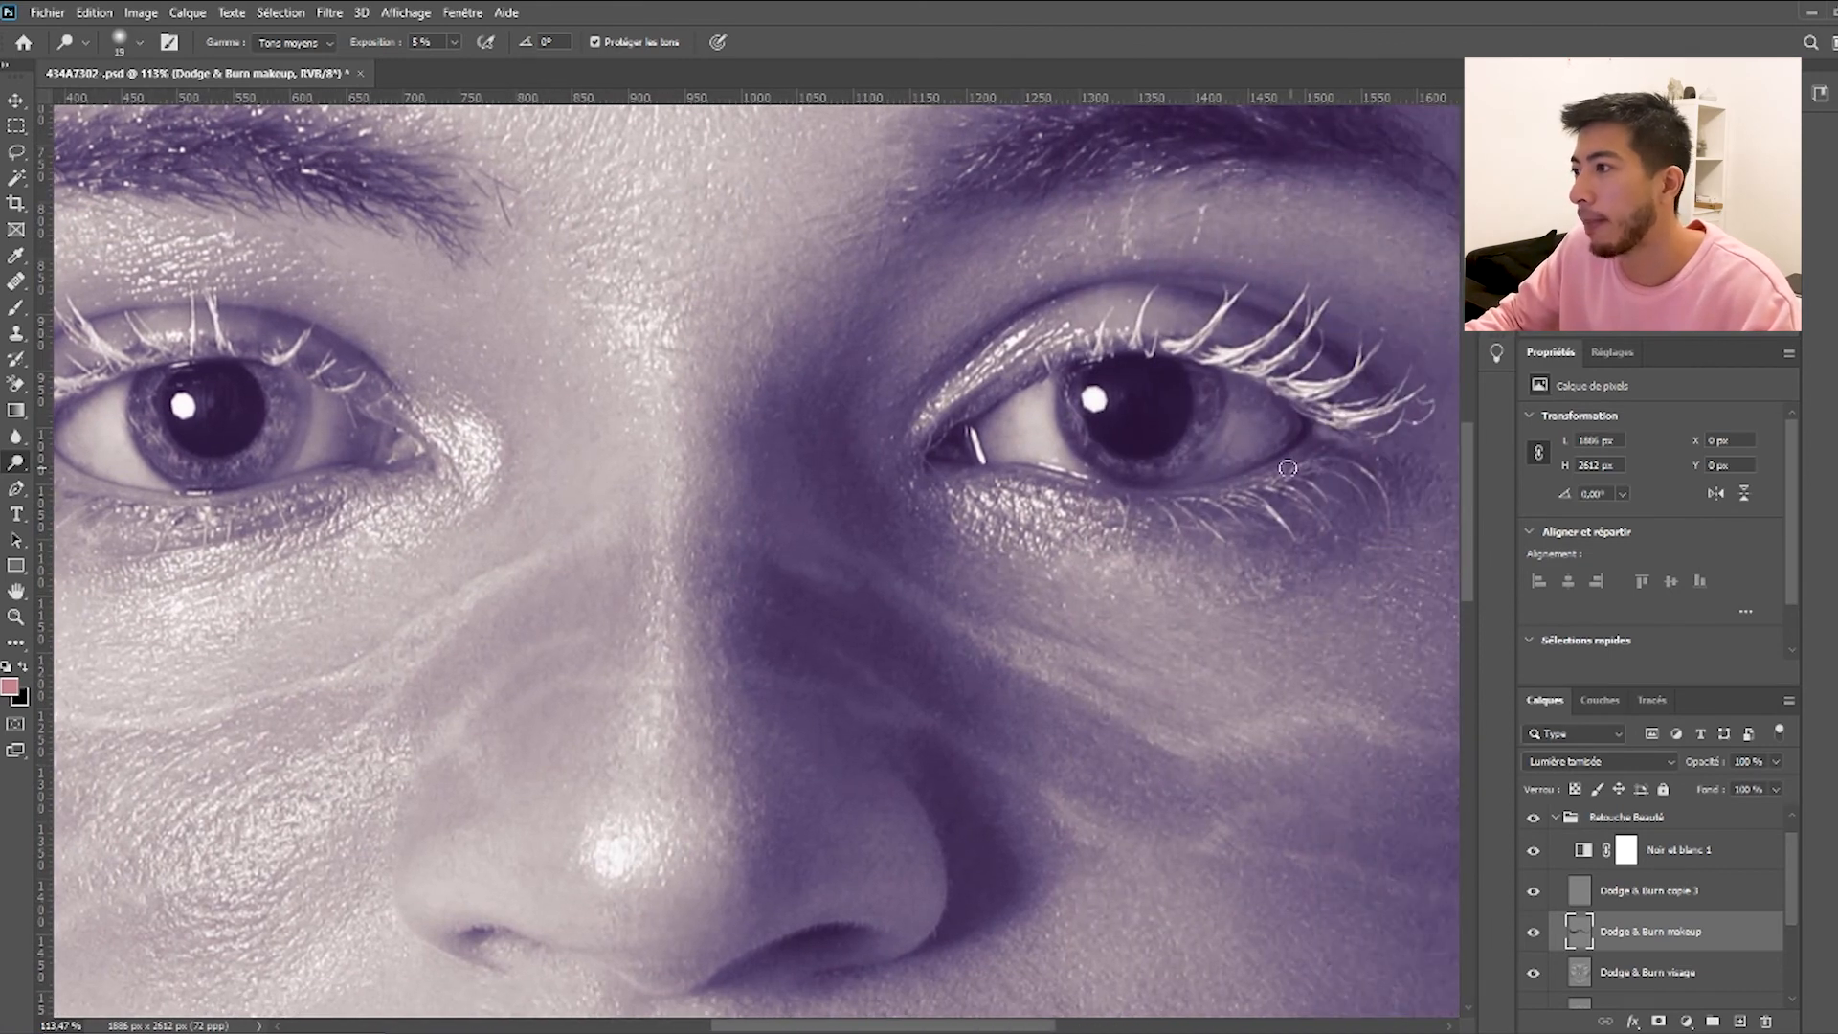
key(ctrl+0)
Duplicate the Dodge & Burn copie 3 layer, leaving its name unedited.
click(1649, 891)
double_click(1671, 891)
drag(1671, 892, 1711, 892)
key(Return)
key(ctrl+j)
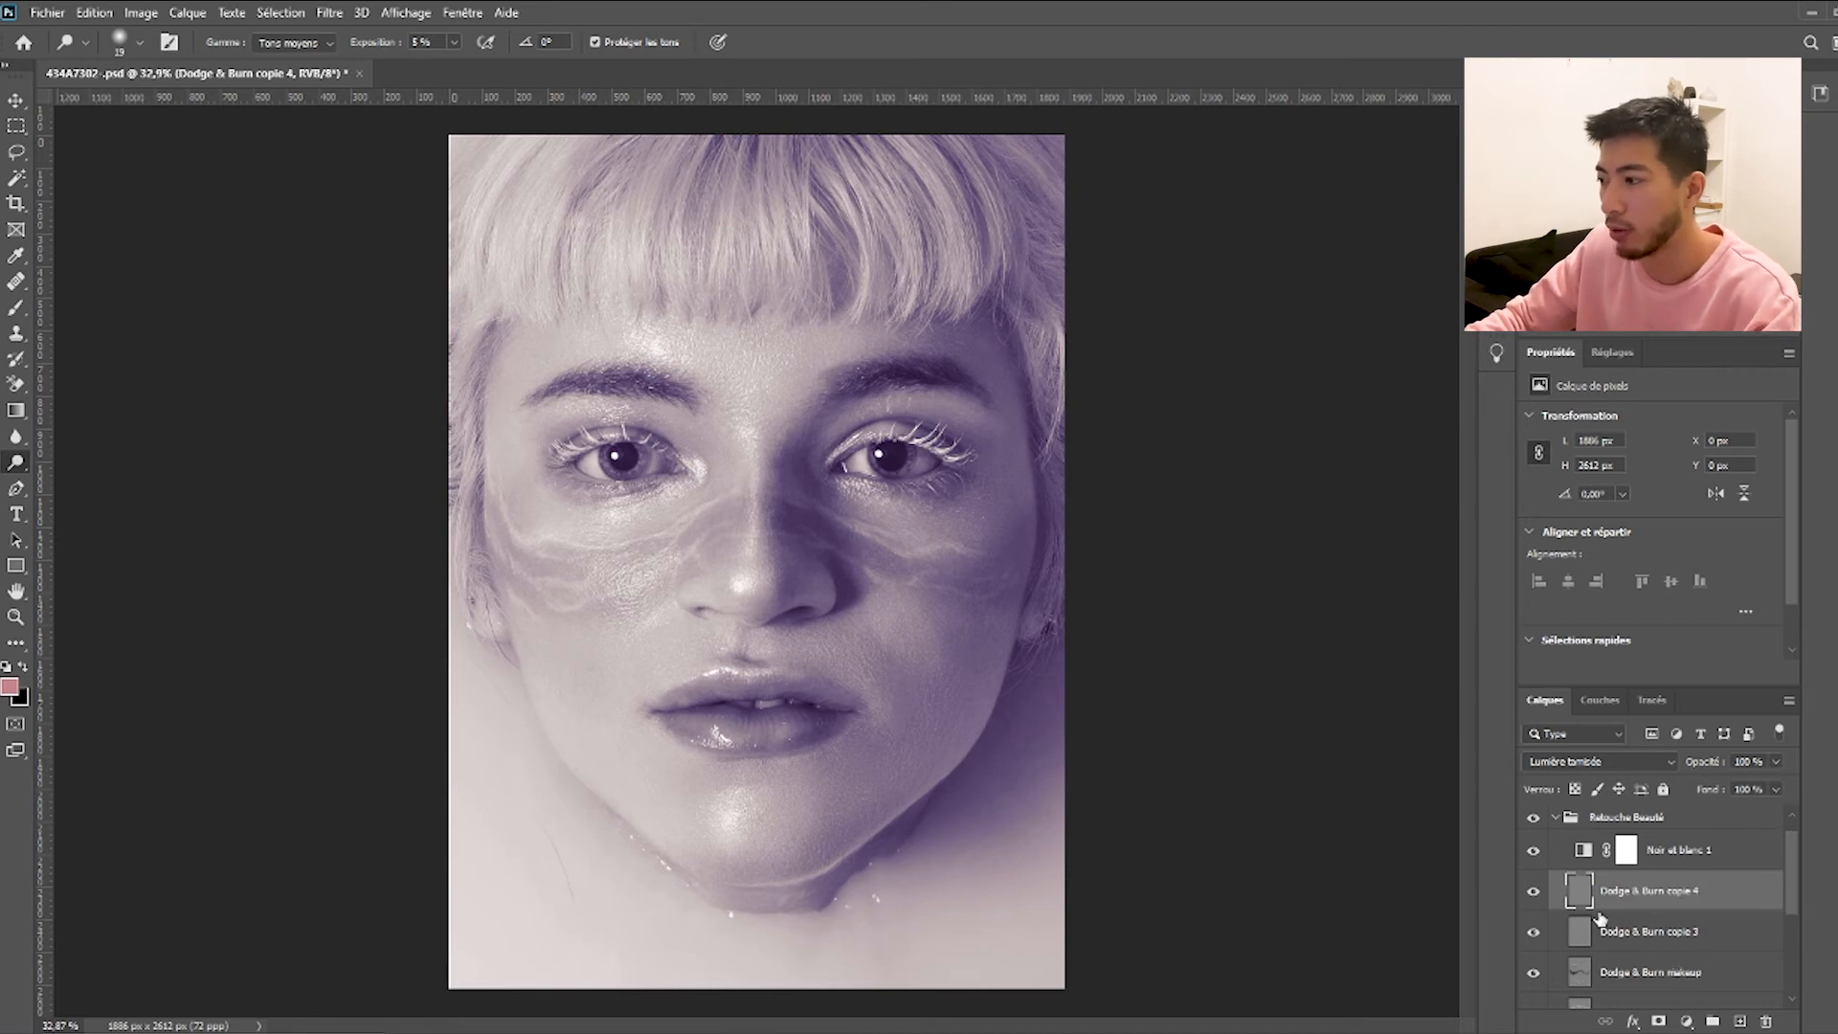
Rename the Dodge & Burn copie 3 layer as Dodge & Burn cheveux.
click(1649, 936)
double_click(1691, 933)
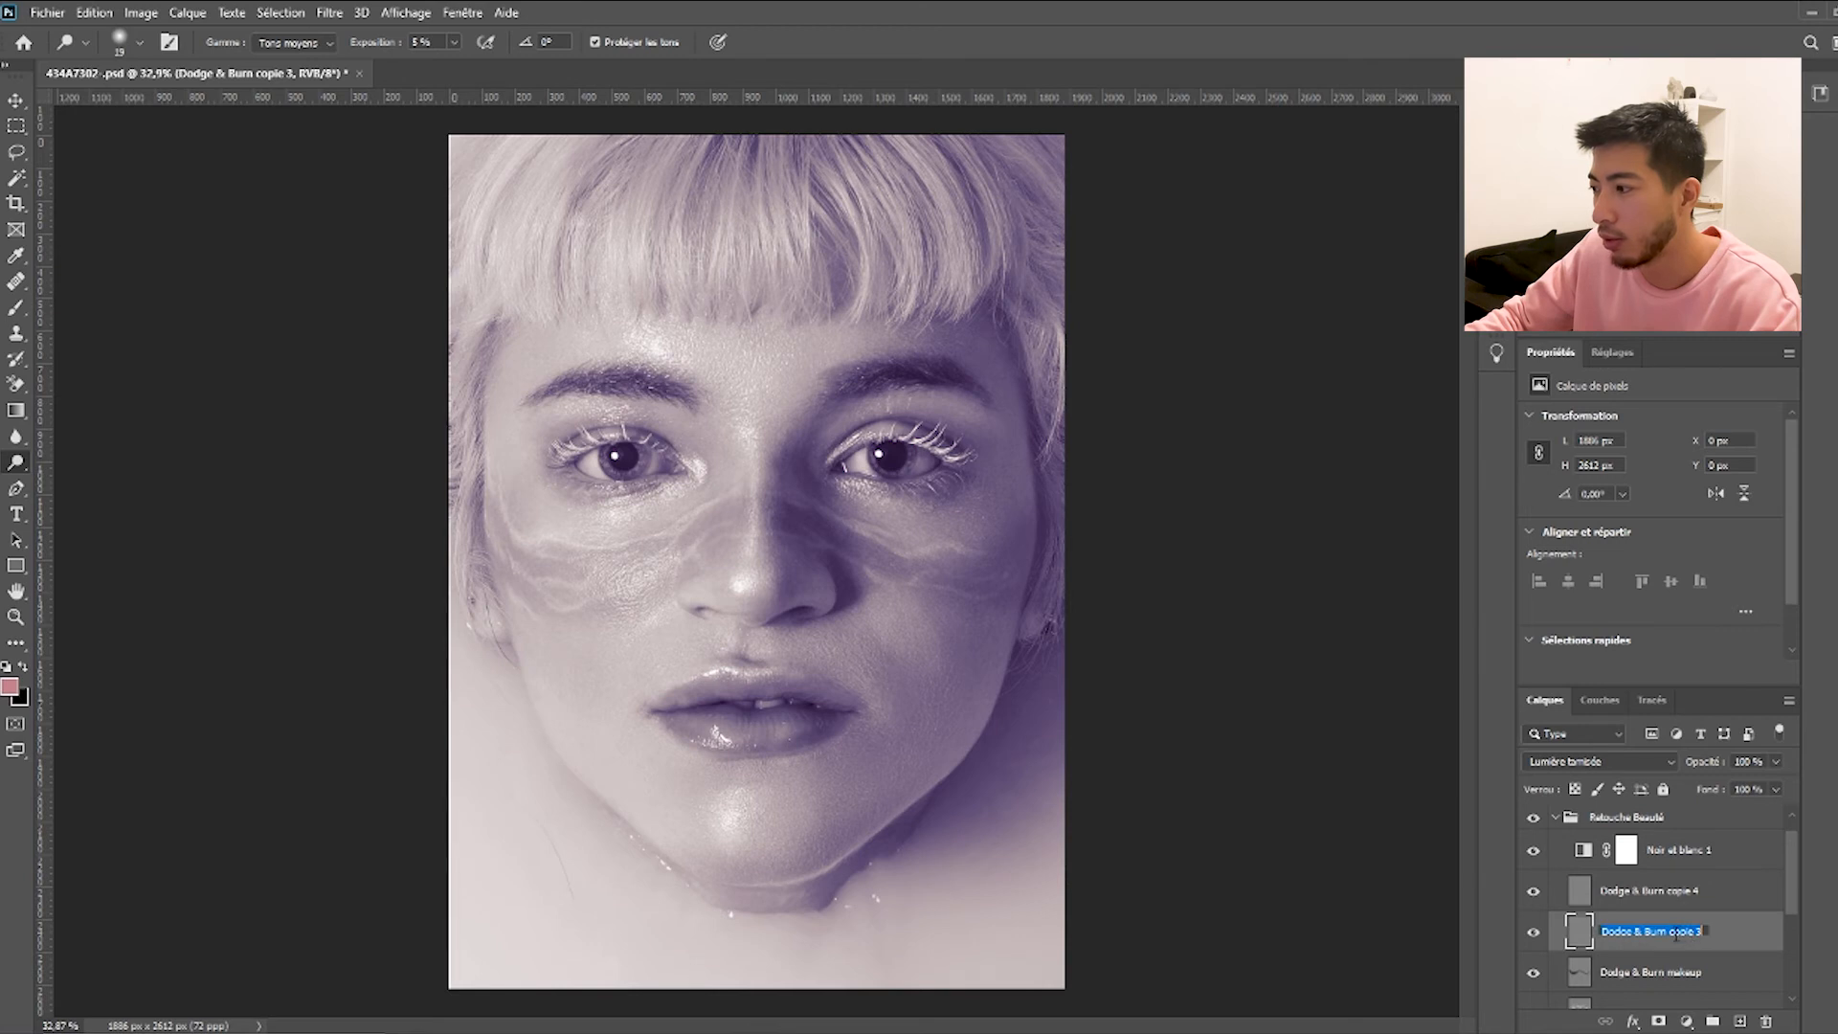
drag(1671, 933, 1722, 942)
text(cheveux)
key(Return)
Lighten the highlights of the hair with the Dodge brush and darken the shadows of the fringe and side strands with the Burn brush.
right_click(16, 462)
drag(527, 279, 538, 277)
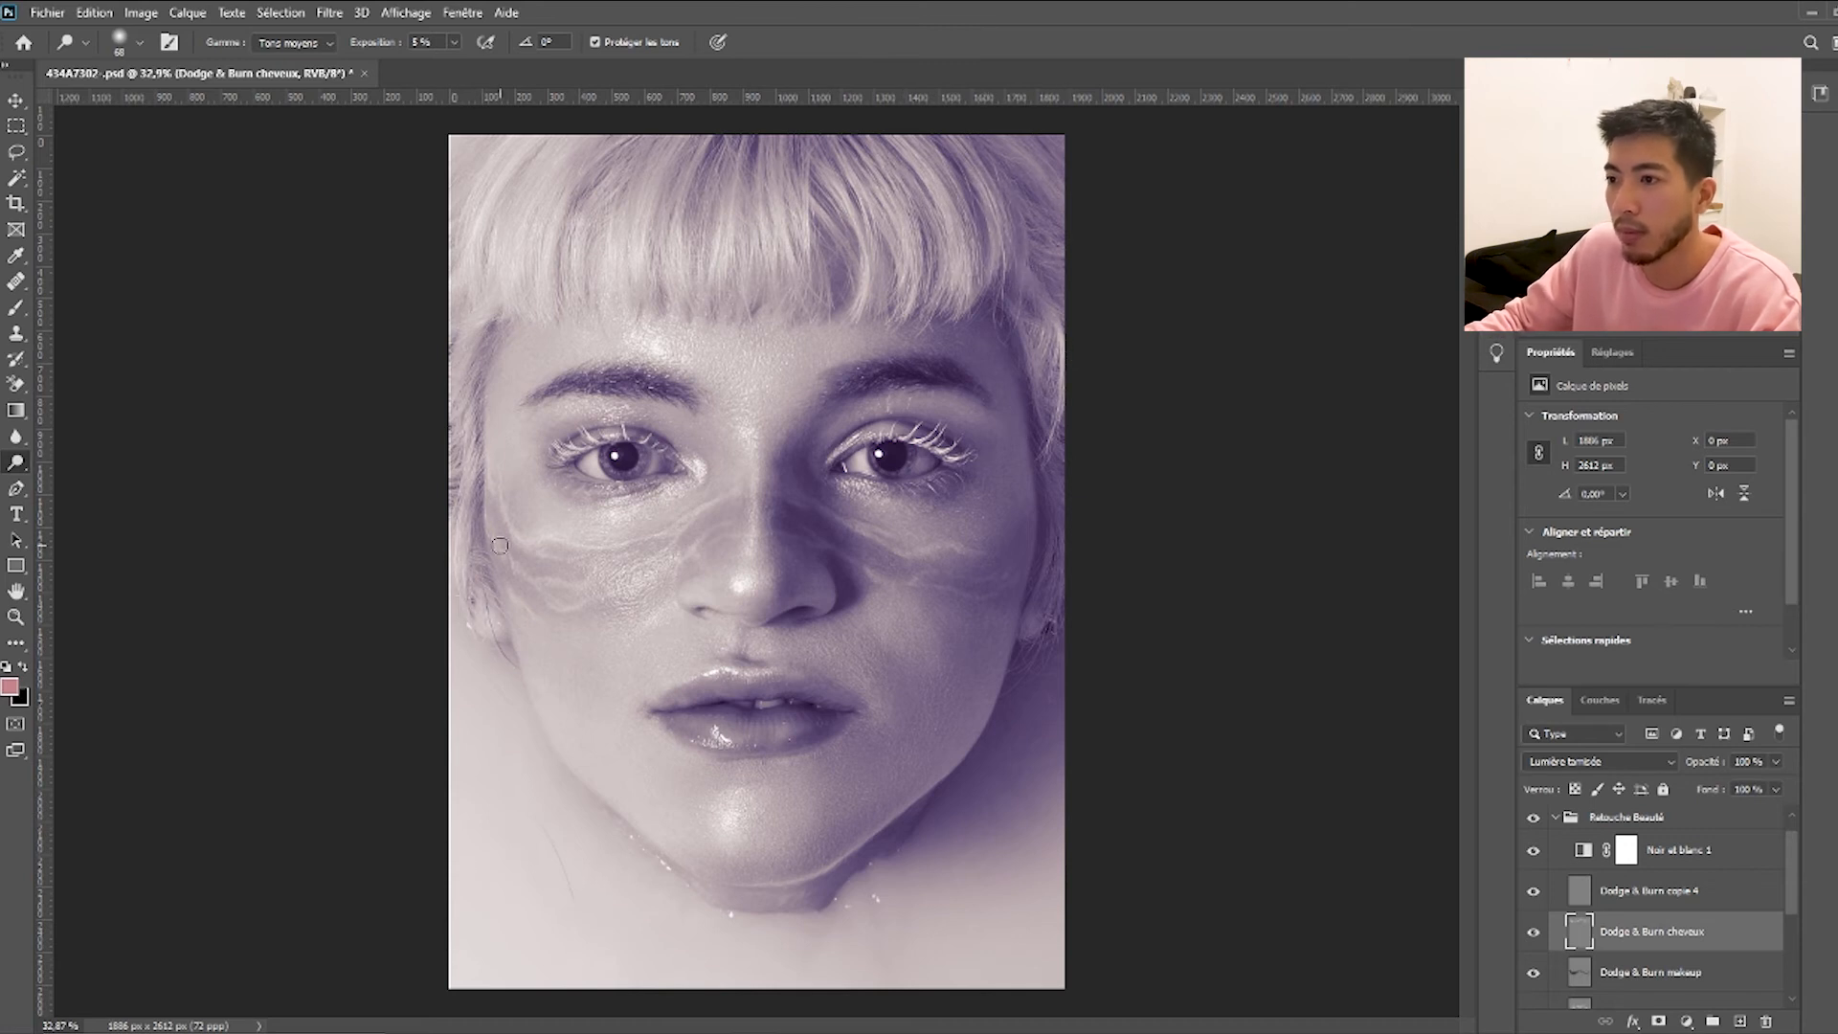
right_click(27, 470)
click(86, 481)
mouse_move(520, 307)
mouse_down()
mouse_move(579, 286)
mouse_move(590, 323)
mouse_move(559, 315)
mouse_move(628, 310)
mouse_move(649, 329)
mouse_move(660, 295)
mouse_move(708, 319)
mouse_move(704, 293)
mouse_move(934, 317)
mouse_move(1029, 319)
mouse_up()
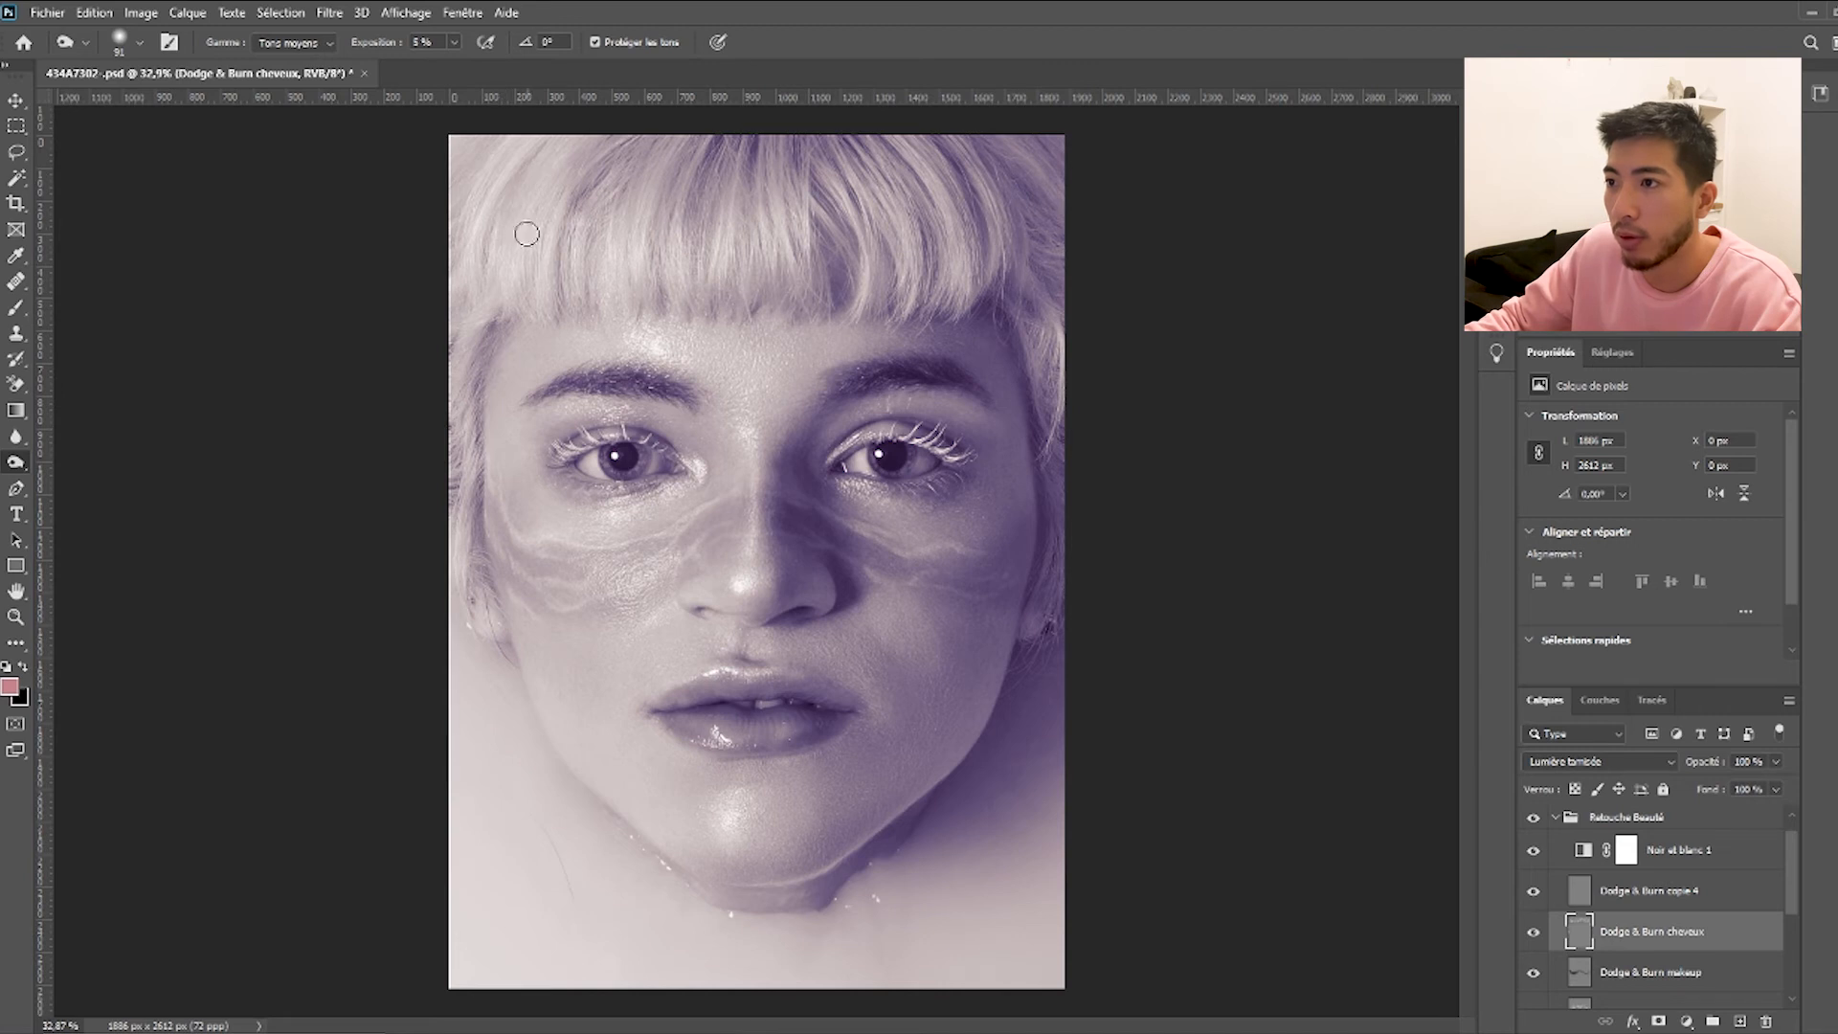
mouse_move(576, 207)
mouse_down()
mouse_move(569, 230)
mouse_move(621, 141)
mouse_move(627, 198)
mouse_move(643, 160)
mouse_move(723, 169)
mouse_move(908, 250)
mouse_move(998, 175)
mouse_move(1068, 474)
mouse_up()
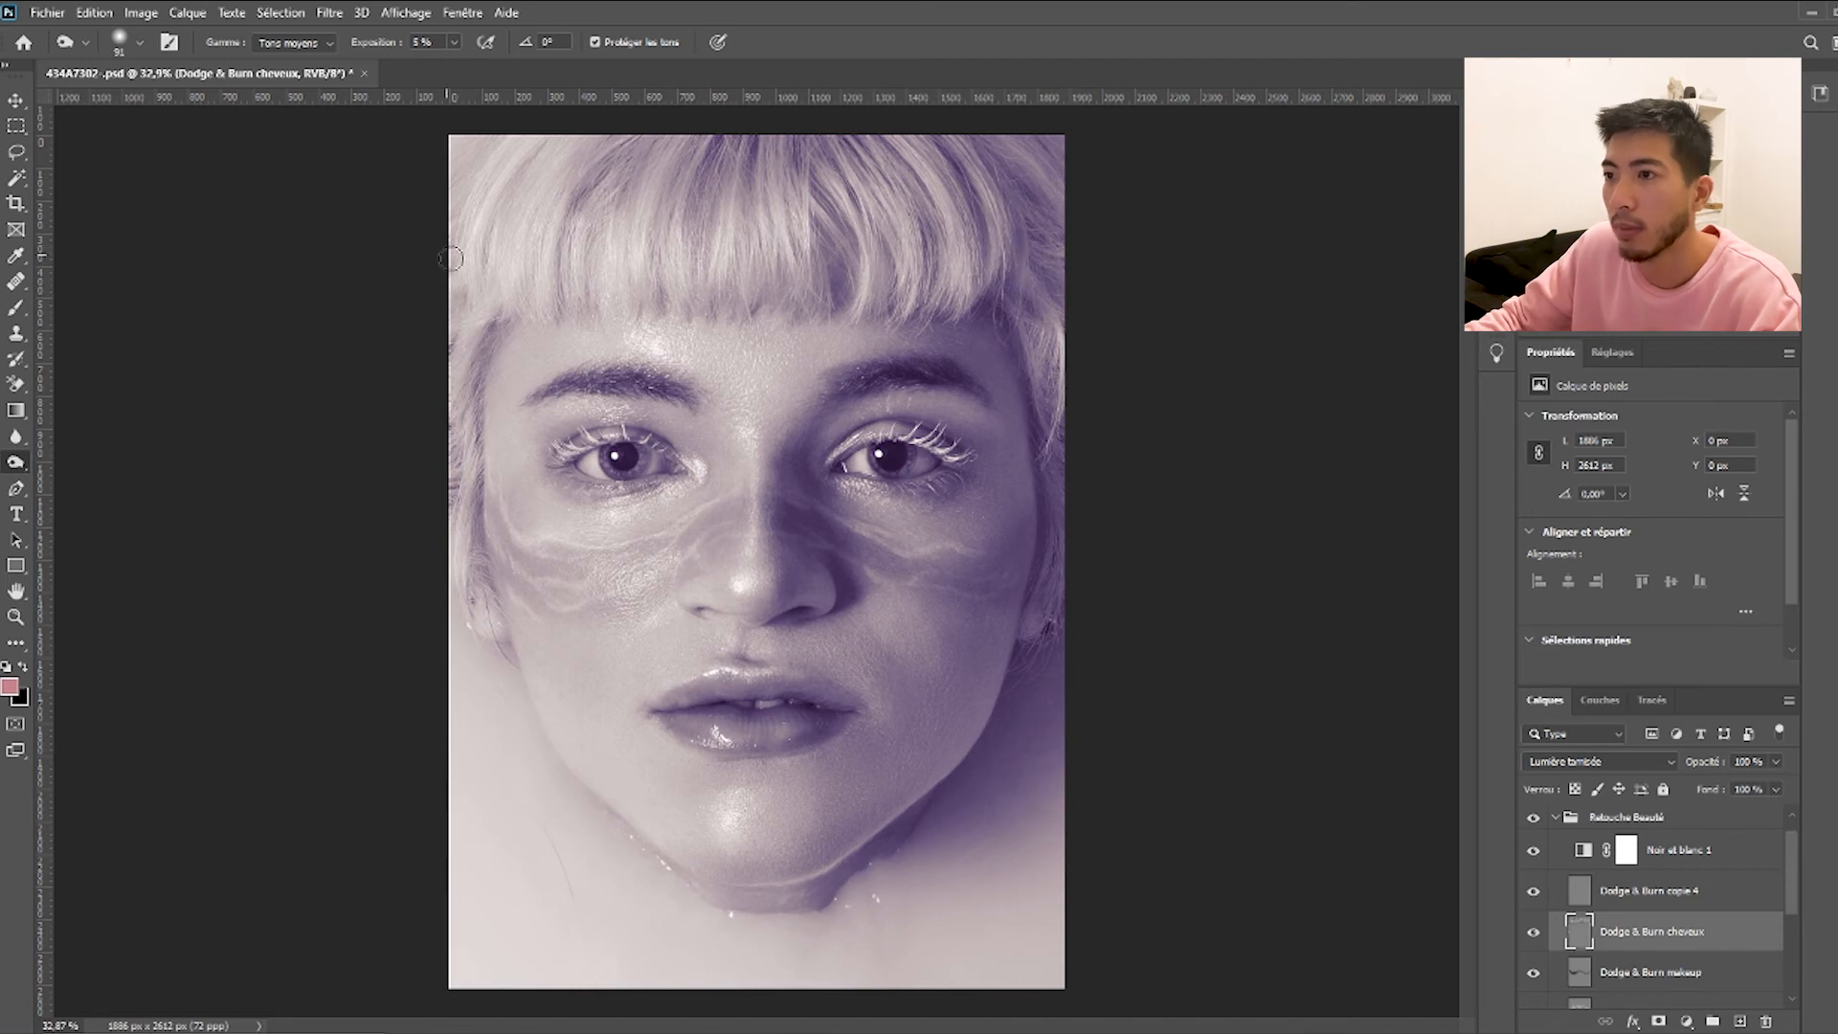
right_click(16, 463)
click(94, 464)
key(shift+o)
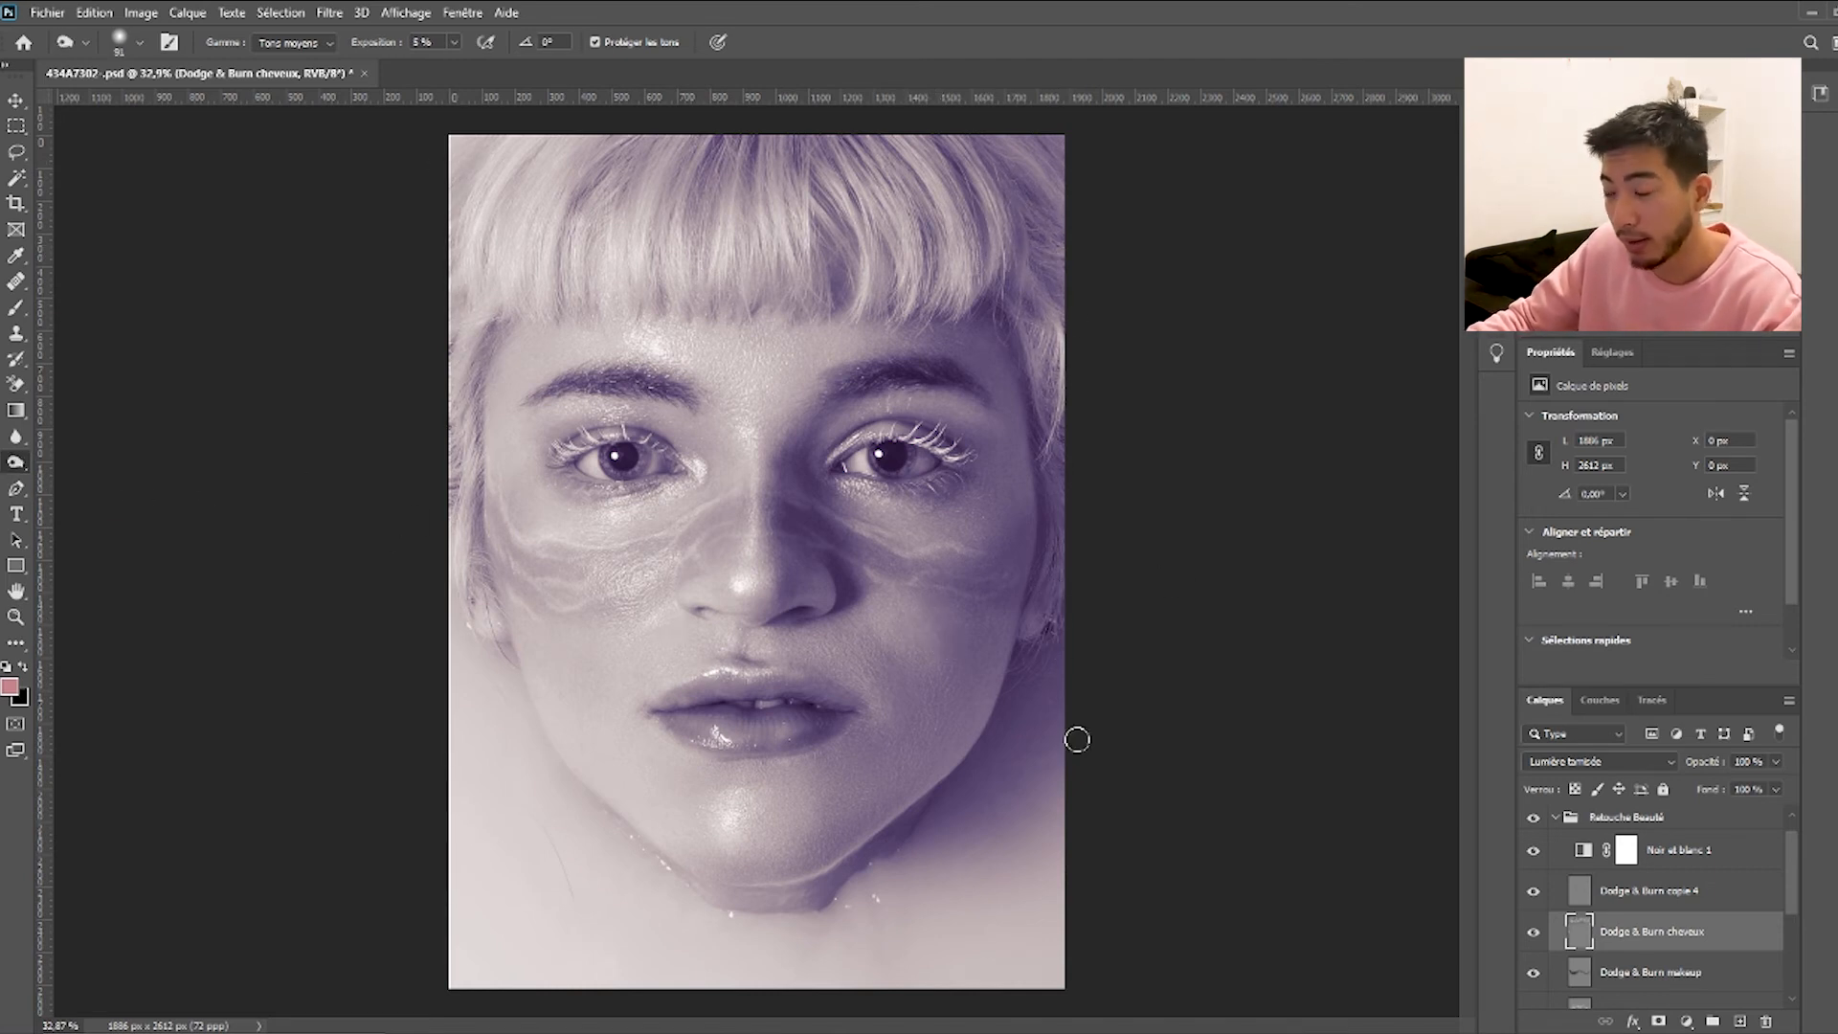
Compare the portrait with the Dodge & Burn cheveux layer hidden and shown, and select the Dodge & Burn copie 4 layer.
click(1534, 932)
click(1537, 933)
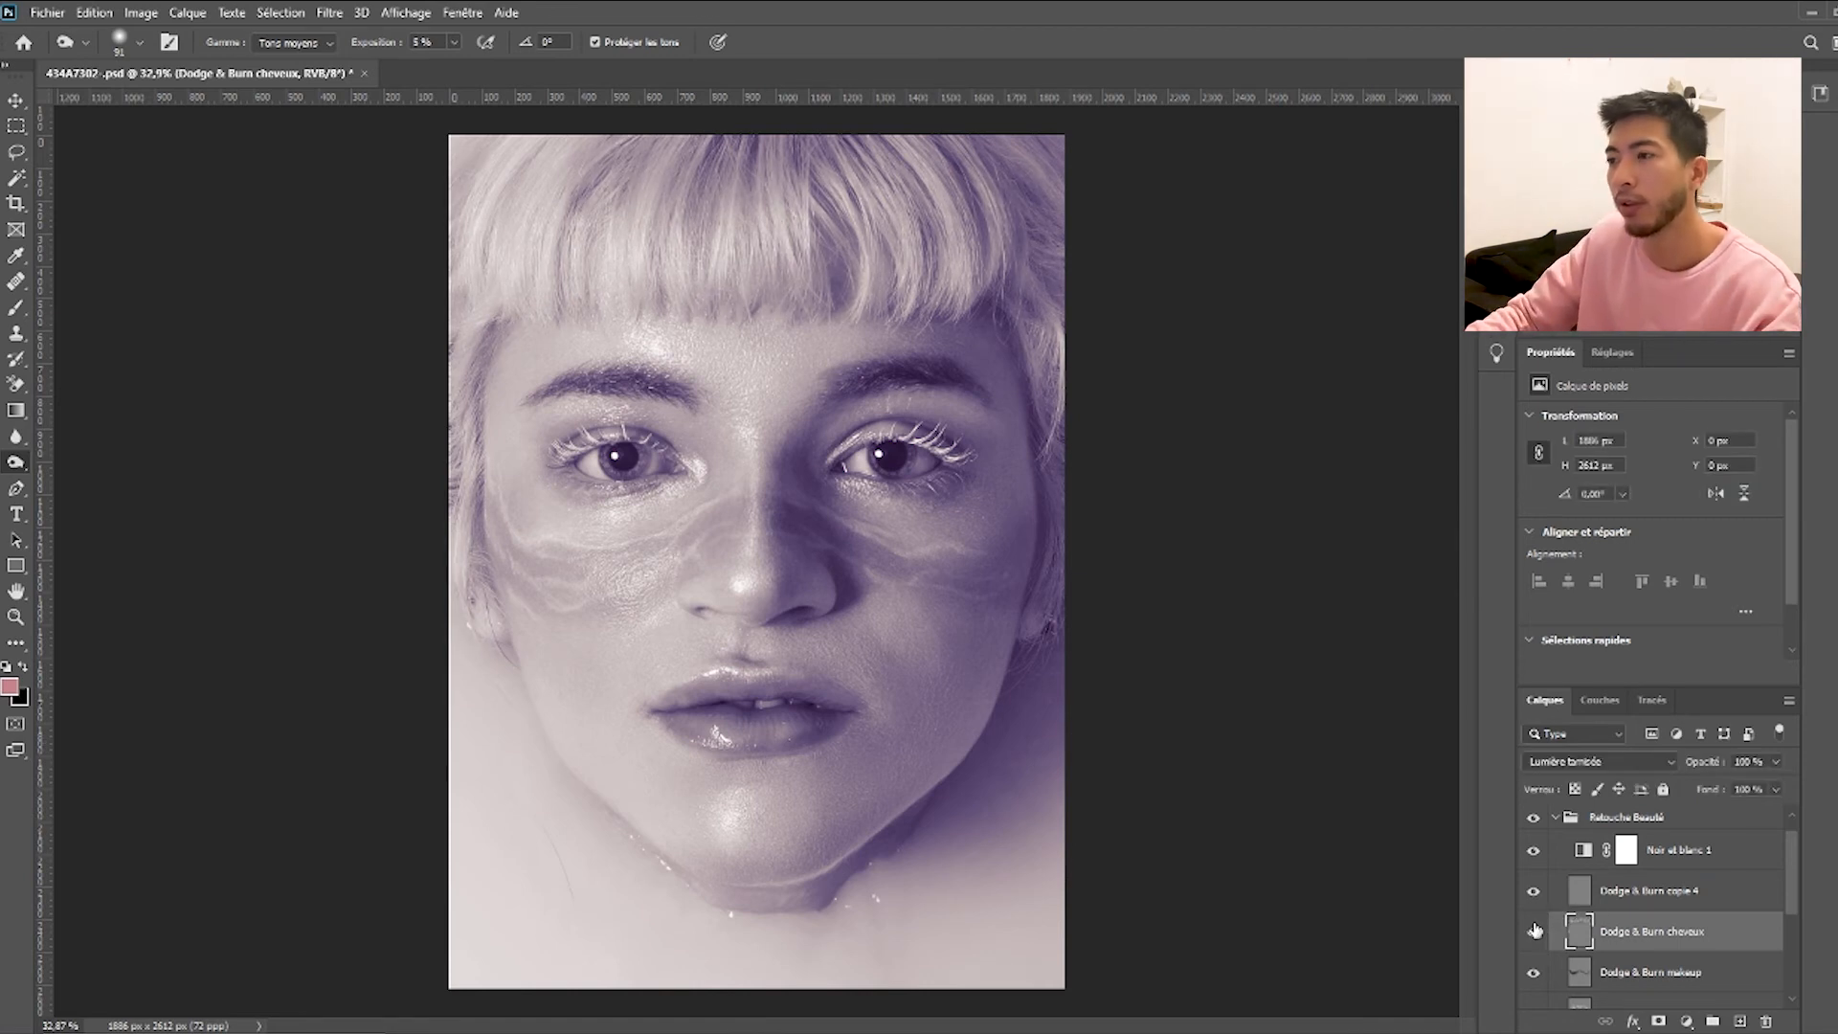
click(1665, 894)
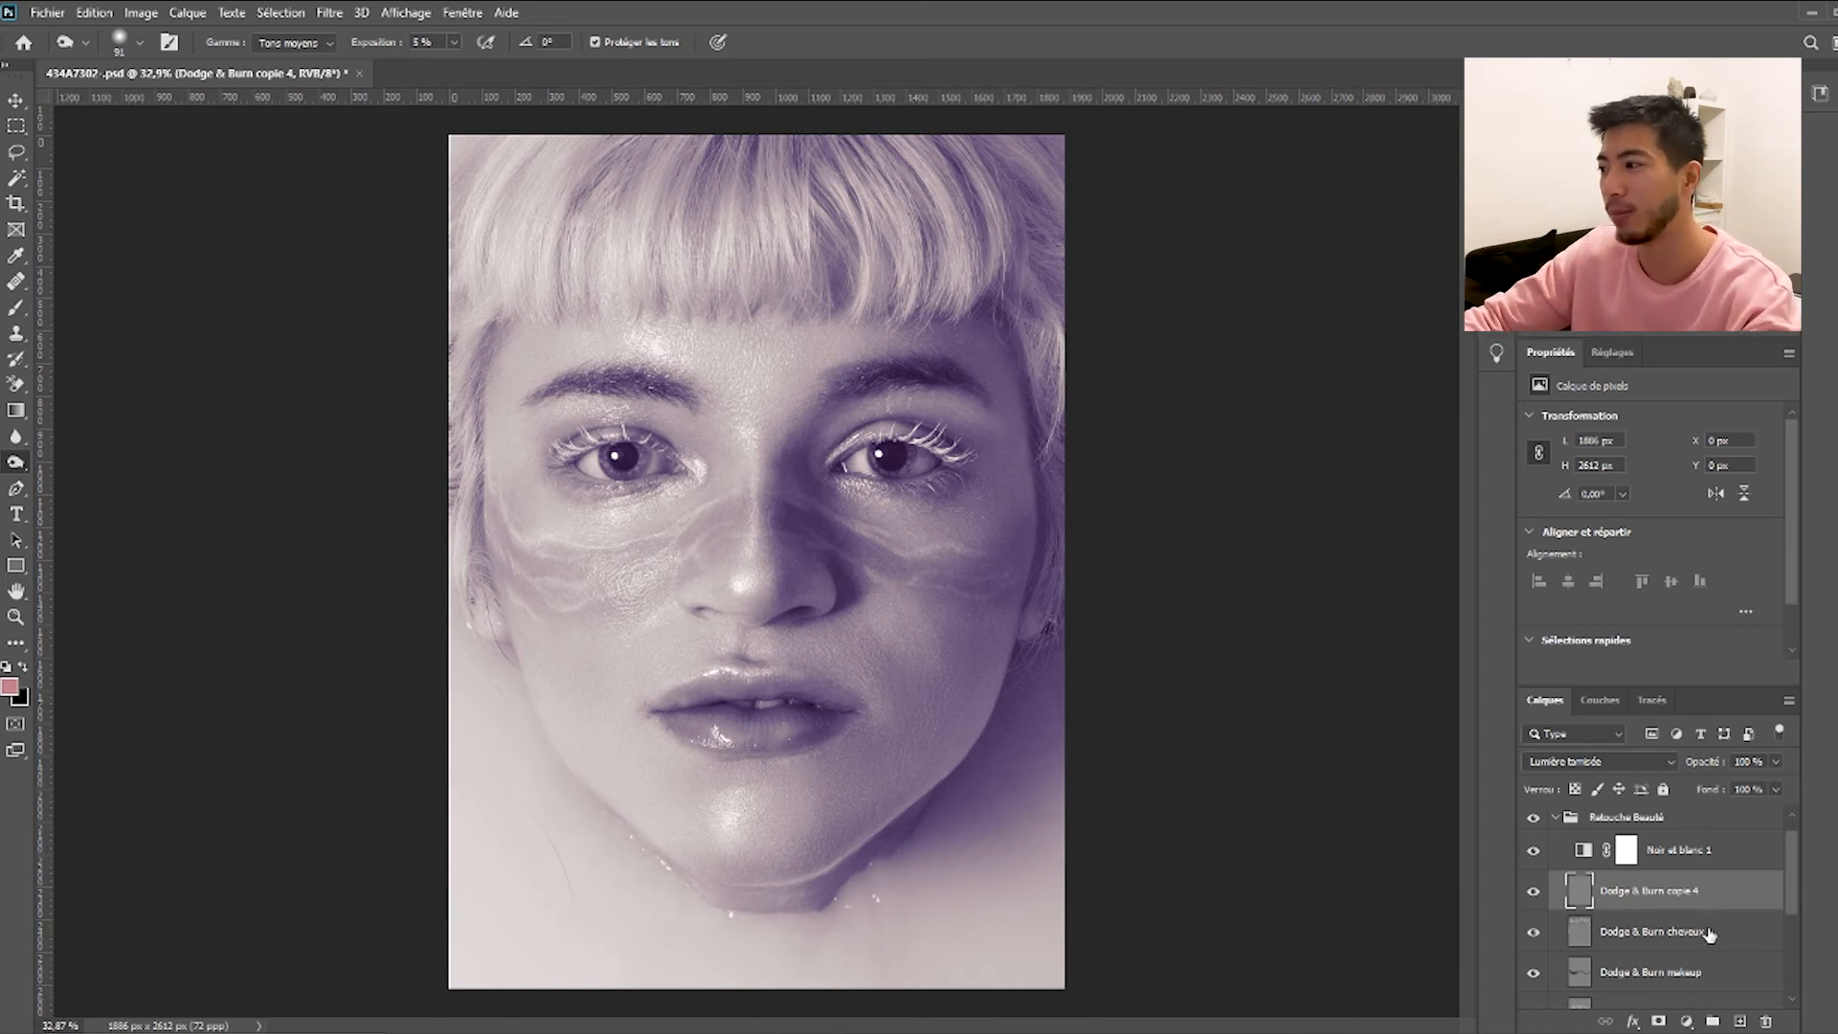
Hide and delete the Noir et blanc 1 adjustment layer.
click(1534, 850)
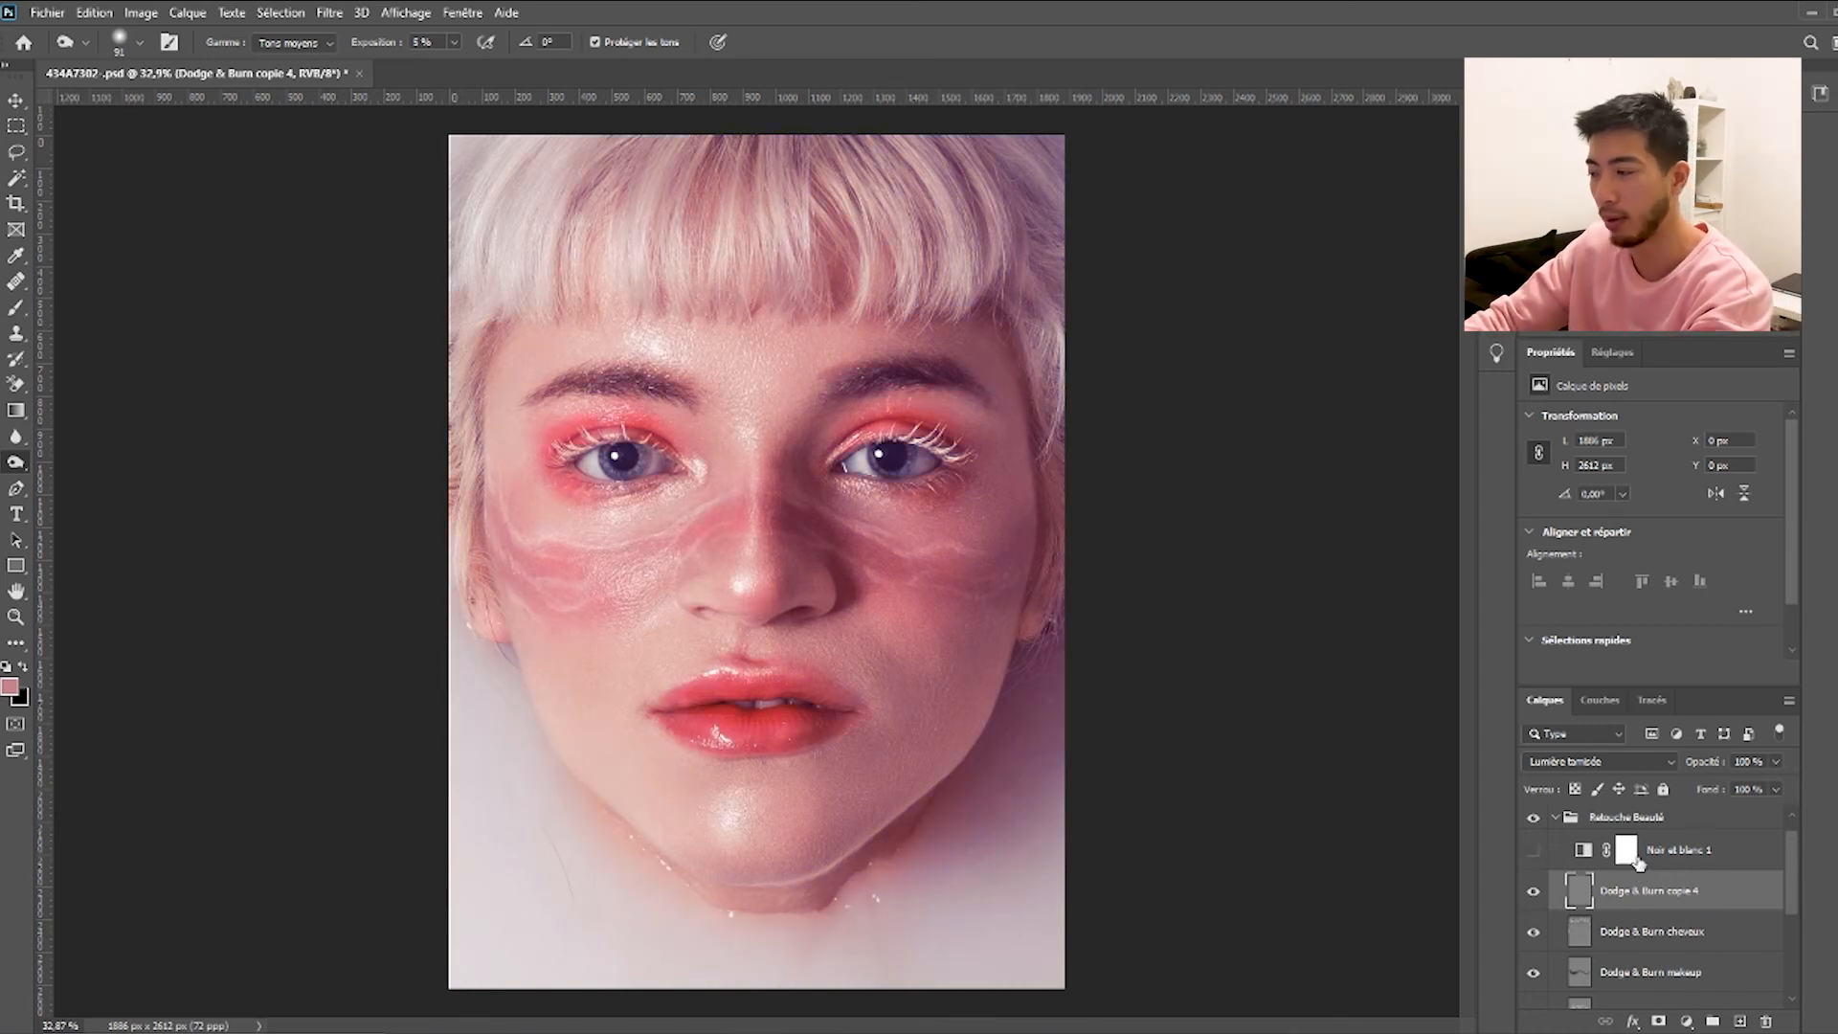
click(1702, 855)
key(Delete)
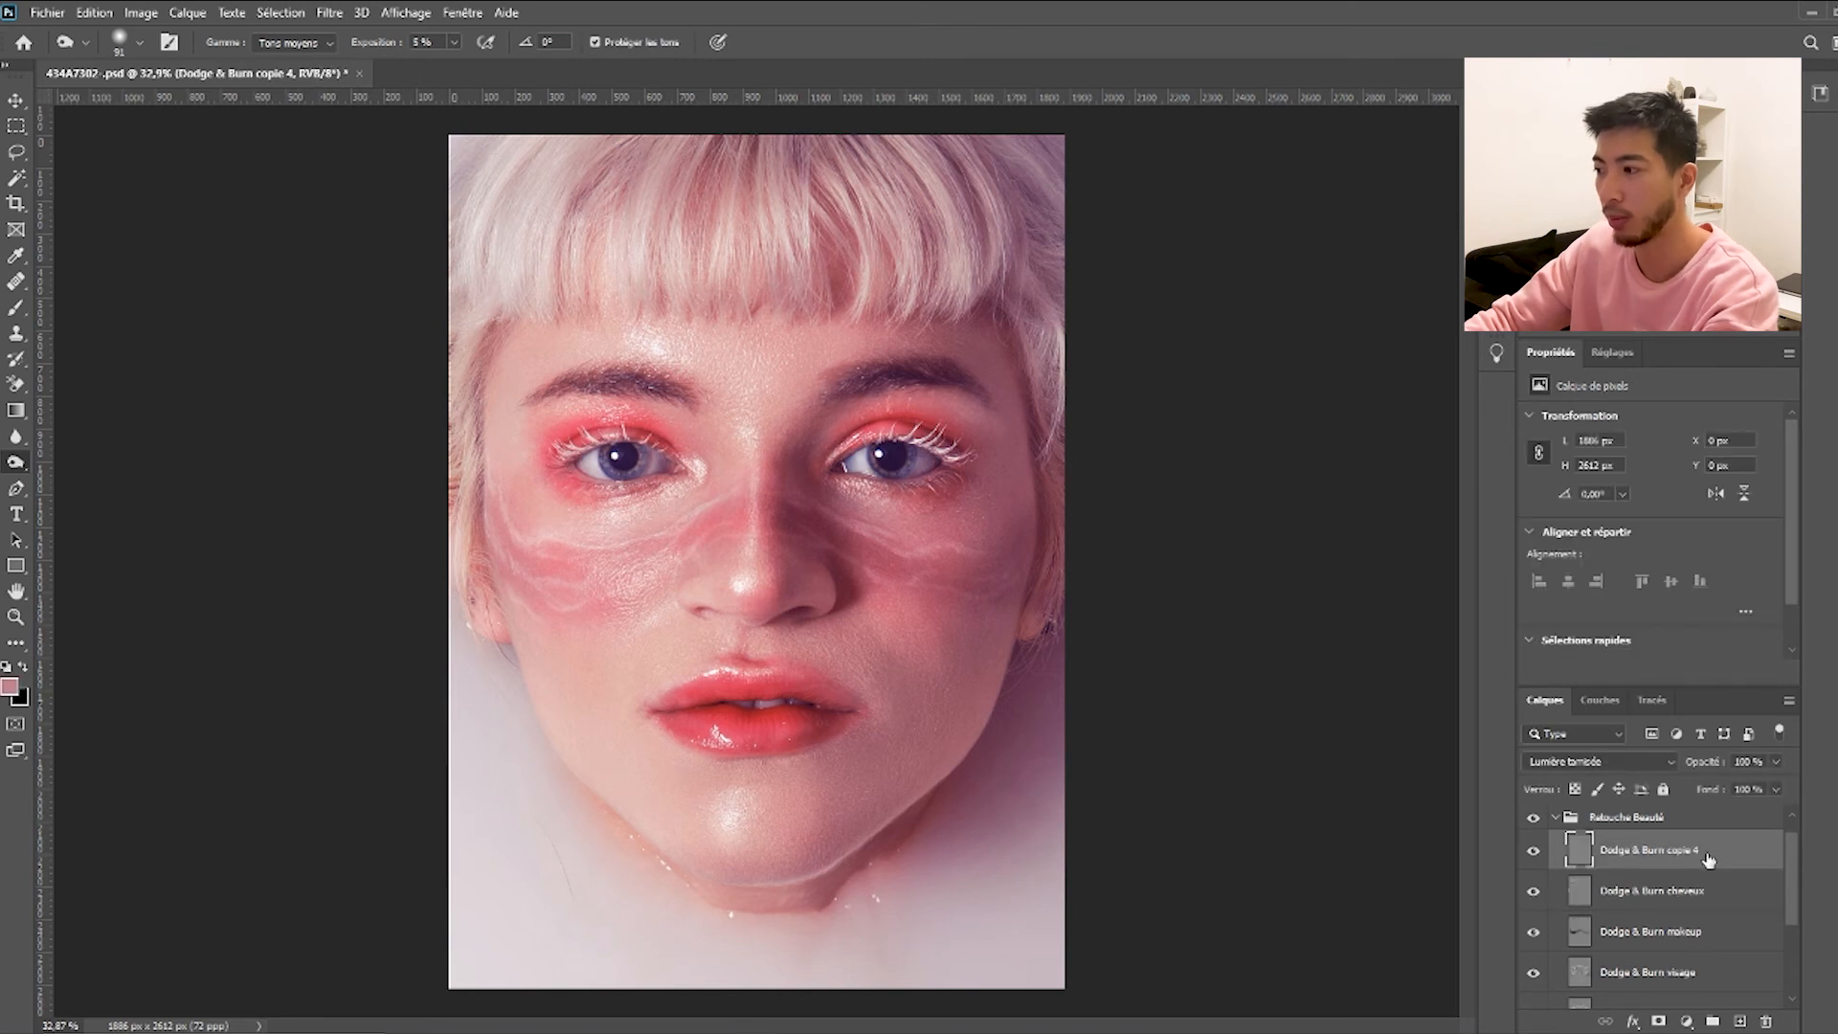
Compare the colour portrait with the Dodge & Burn défauts layer hidden and shown.
scroll(1699, 886, down, 3)
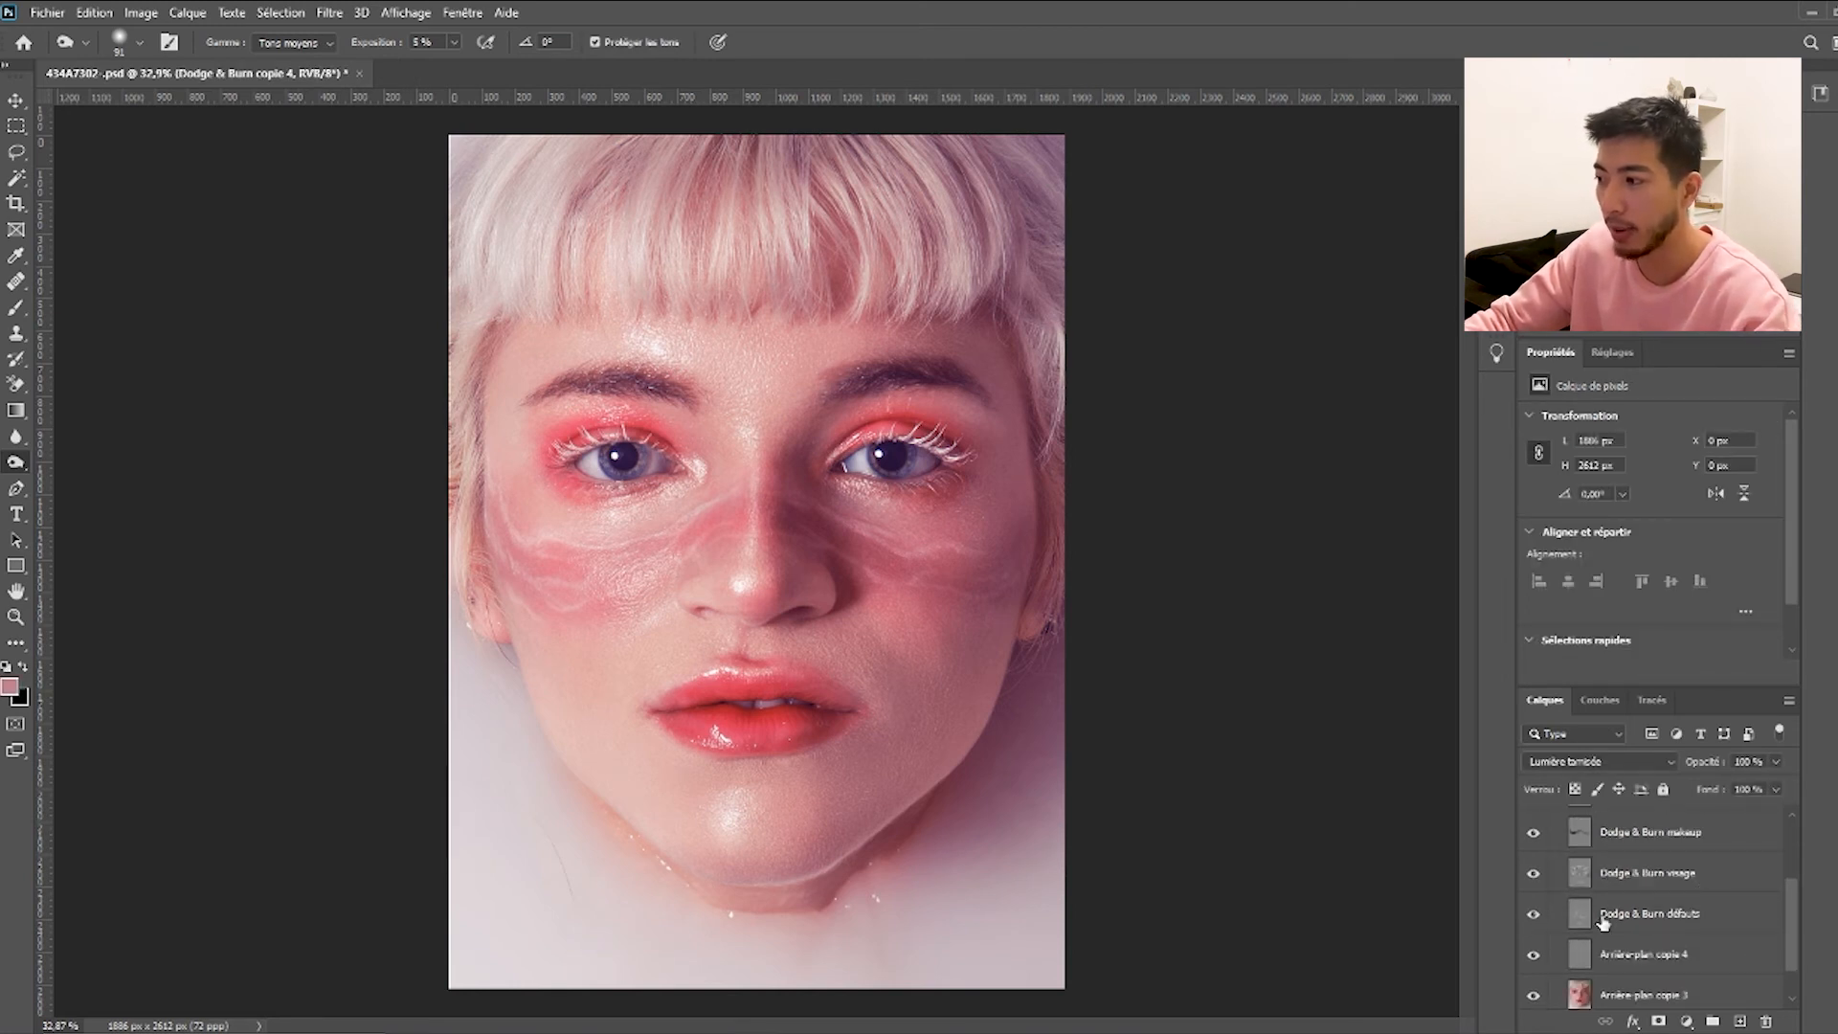
click(1532, 916)
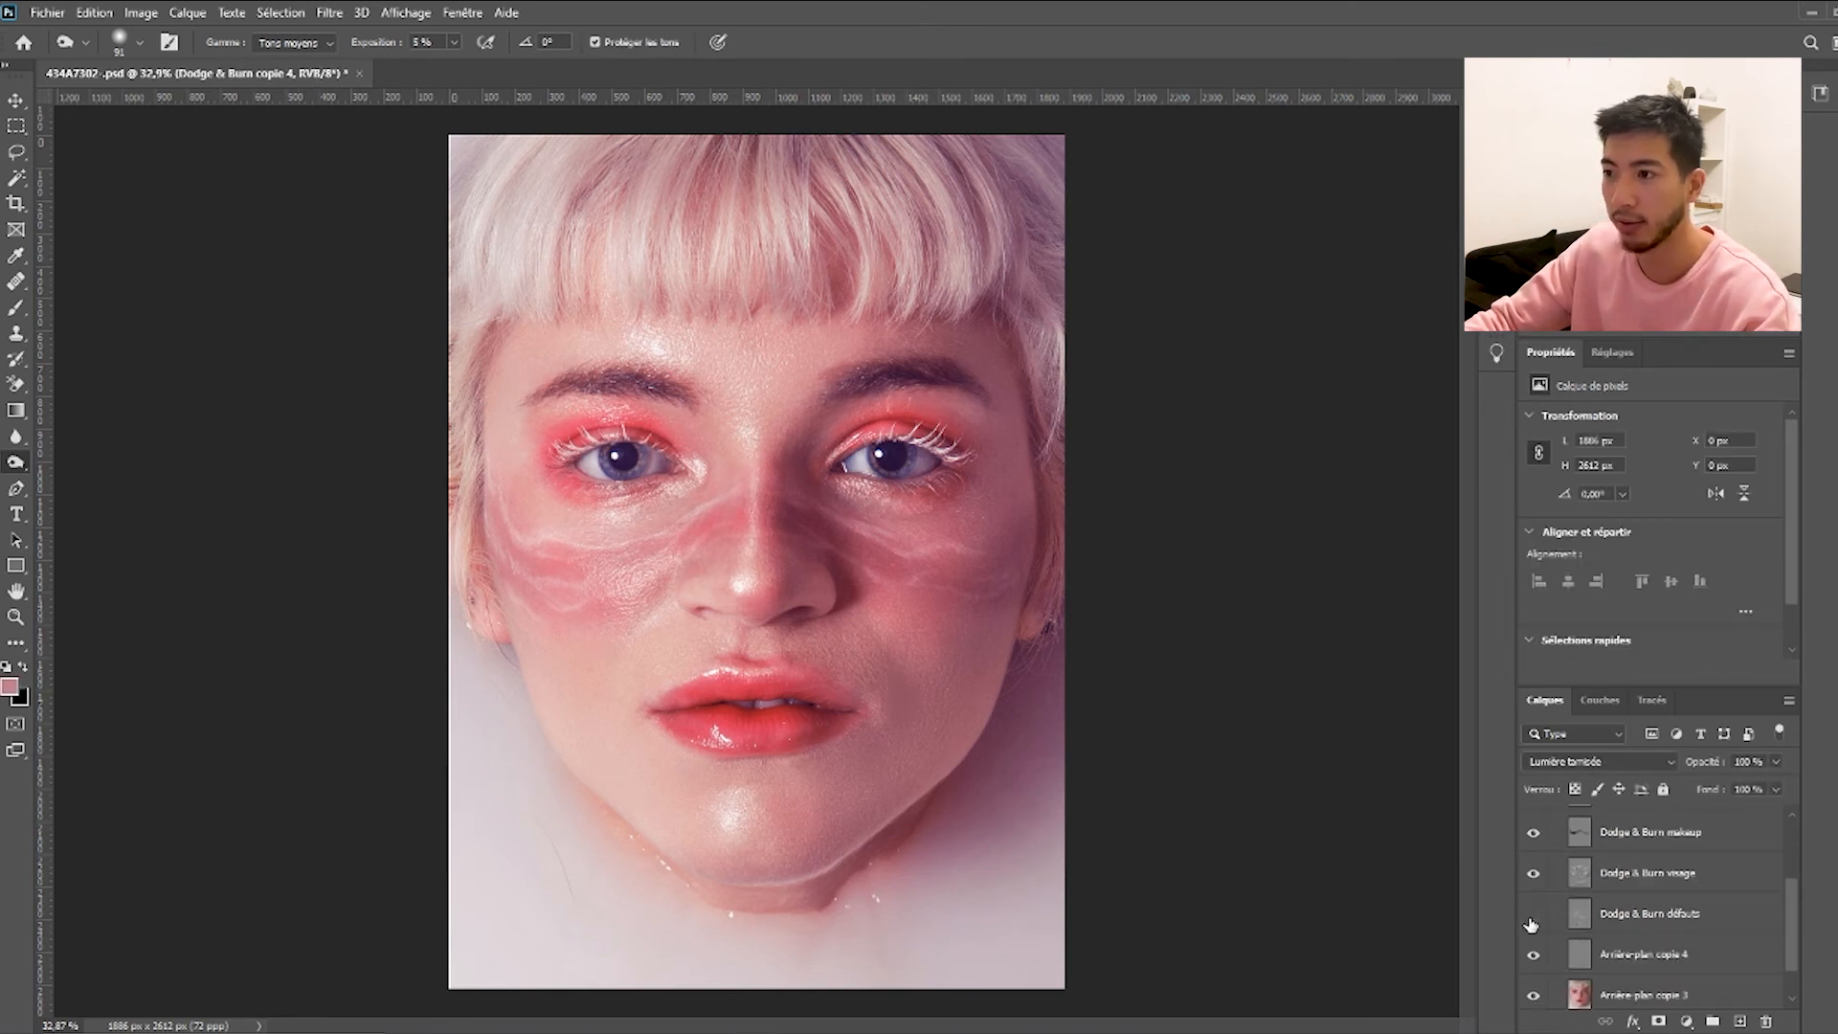
click(1531, 916)
click(1532, 916)
click(1532, 916)
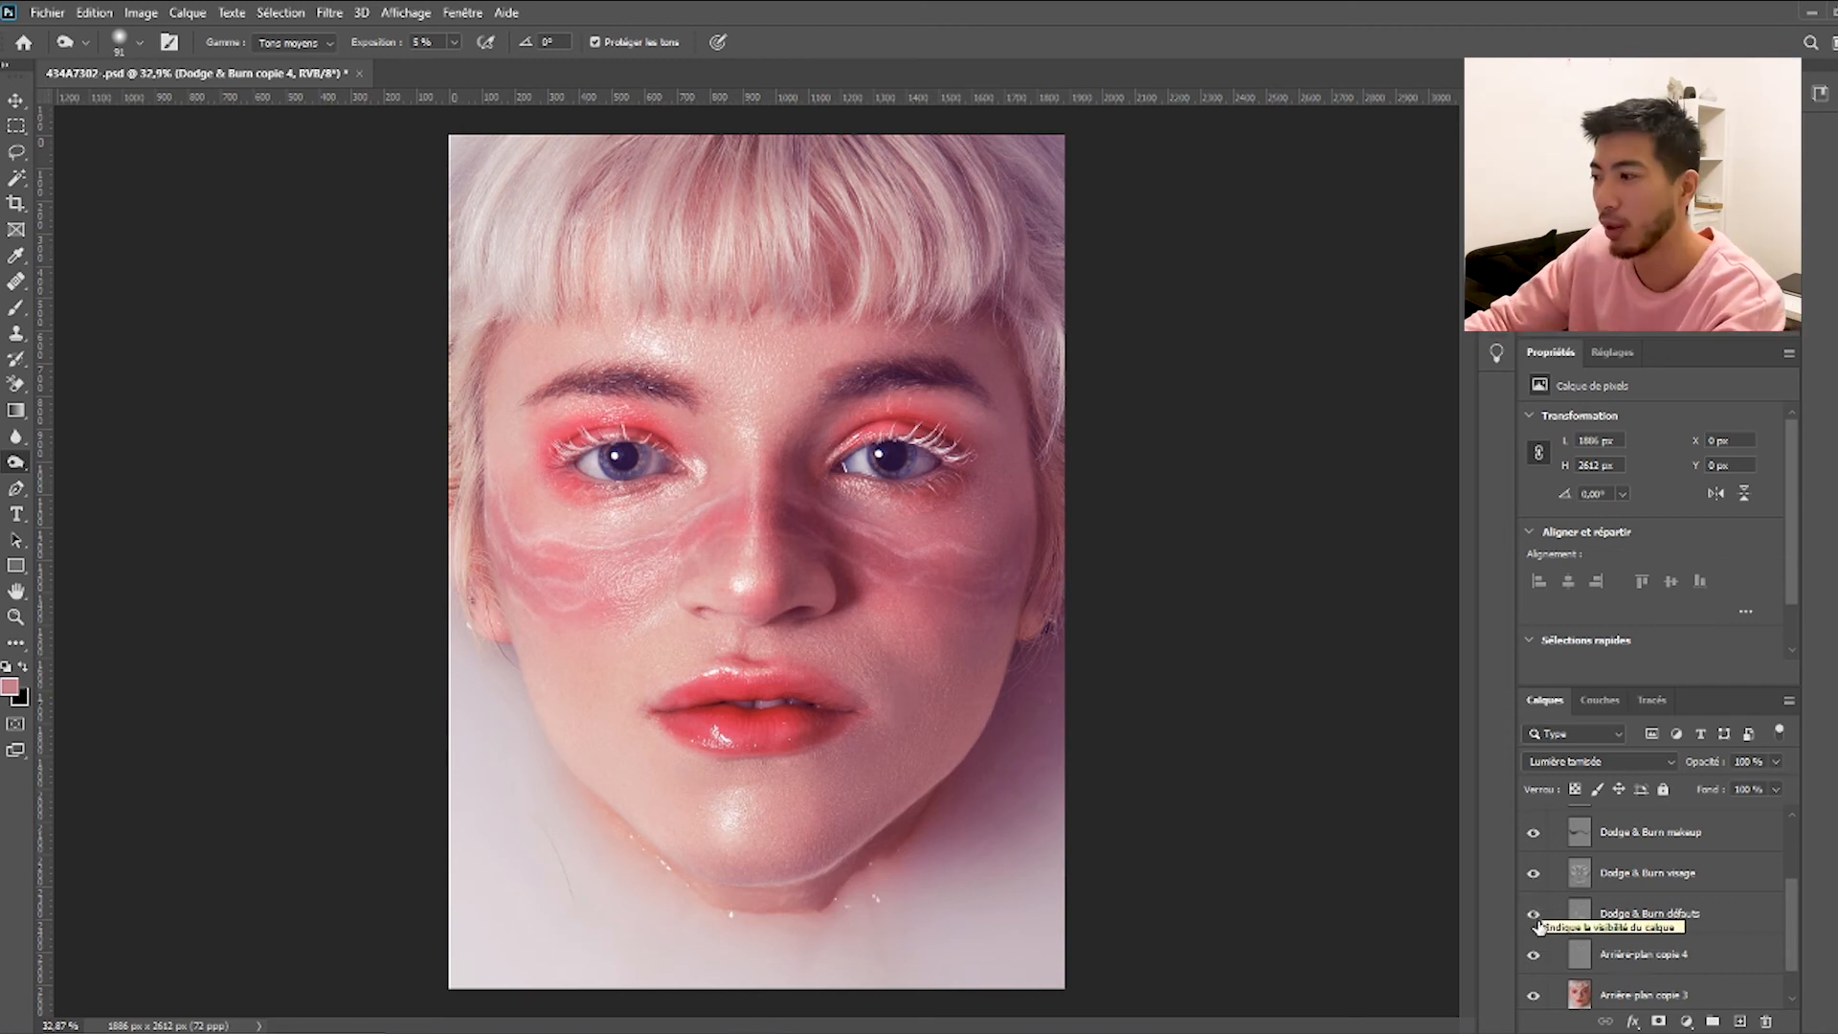
Set the opacity of the Dodge & Burn défauts layer to 83 % and check the layer's effect.
click(1639, 925)
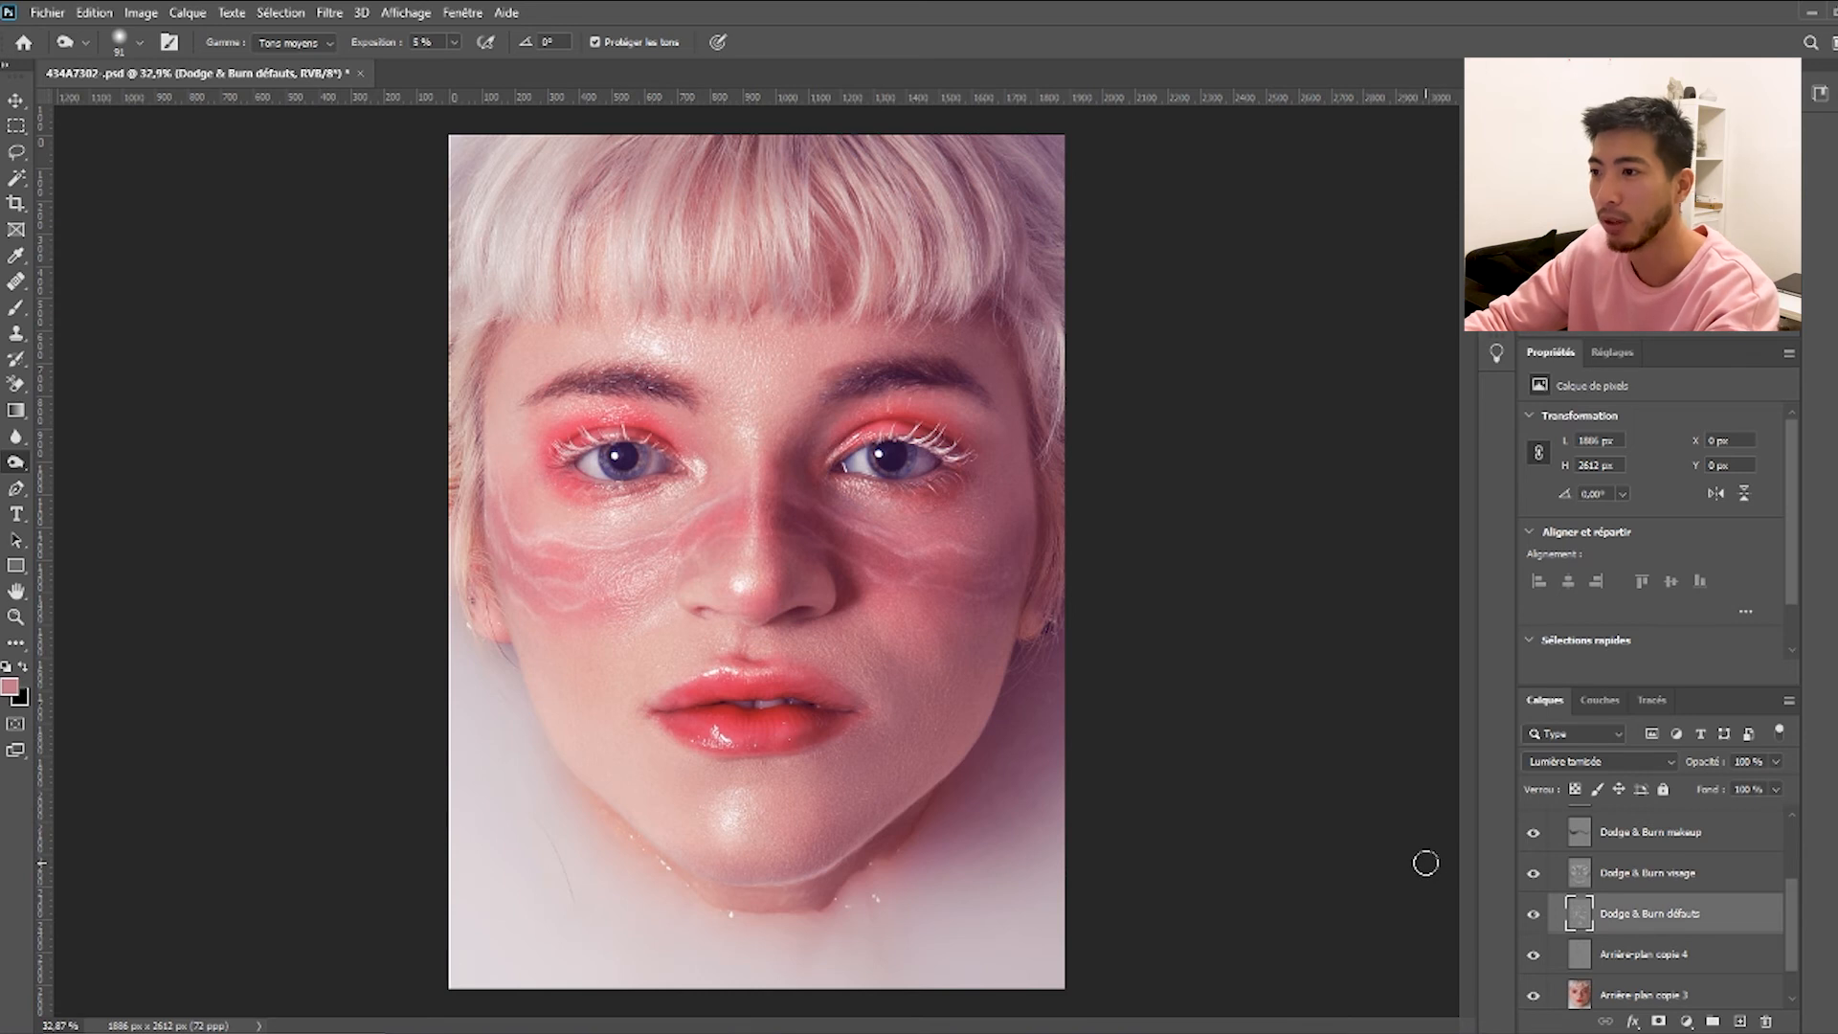
click(1533, 917)
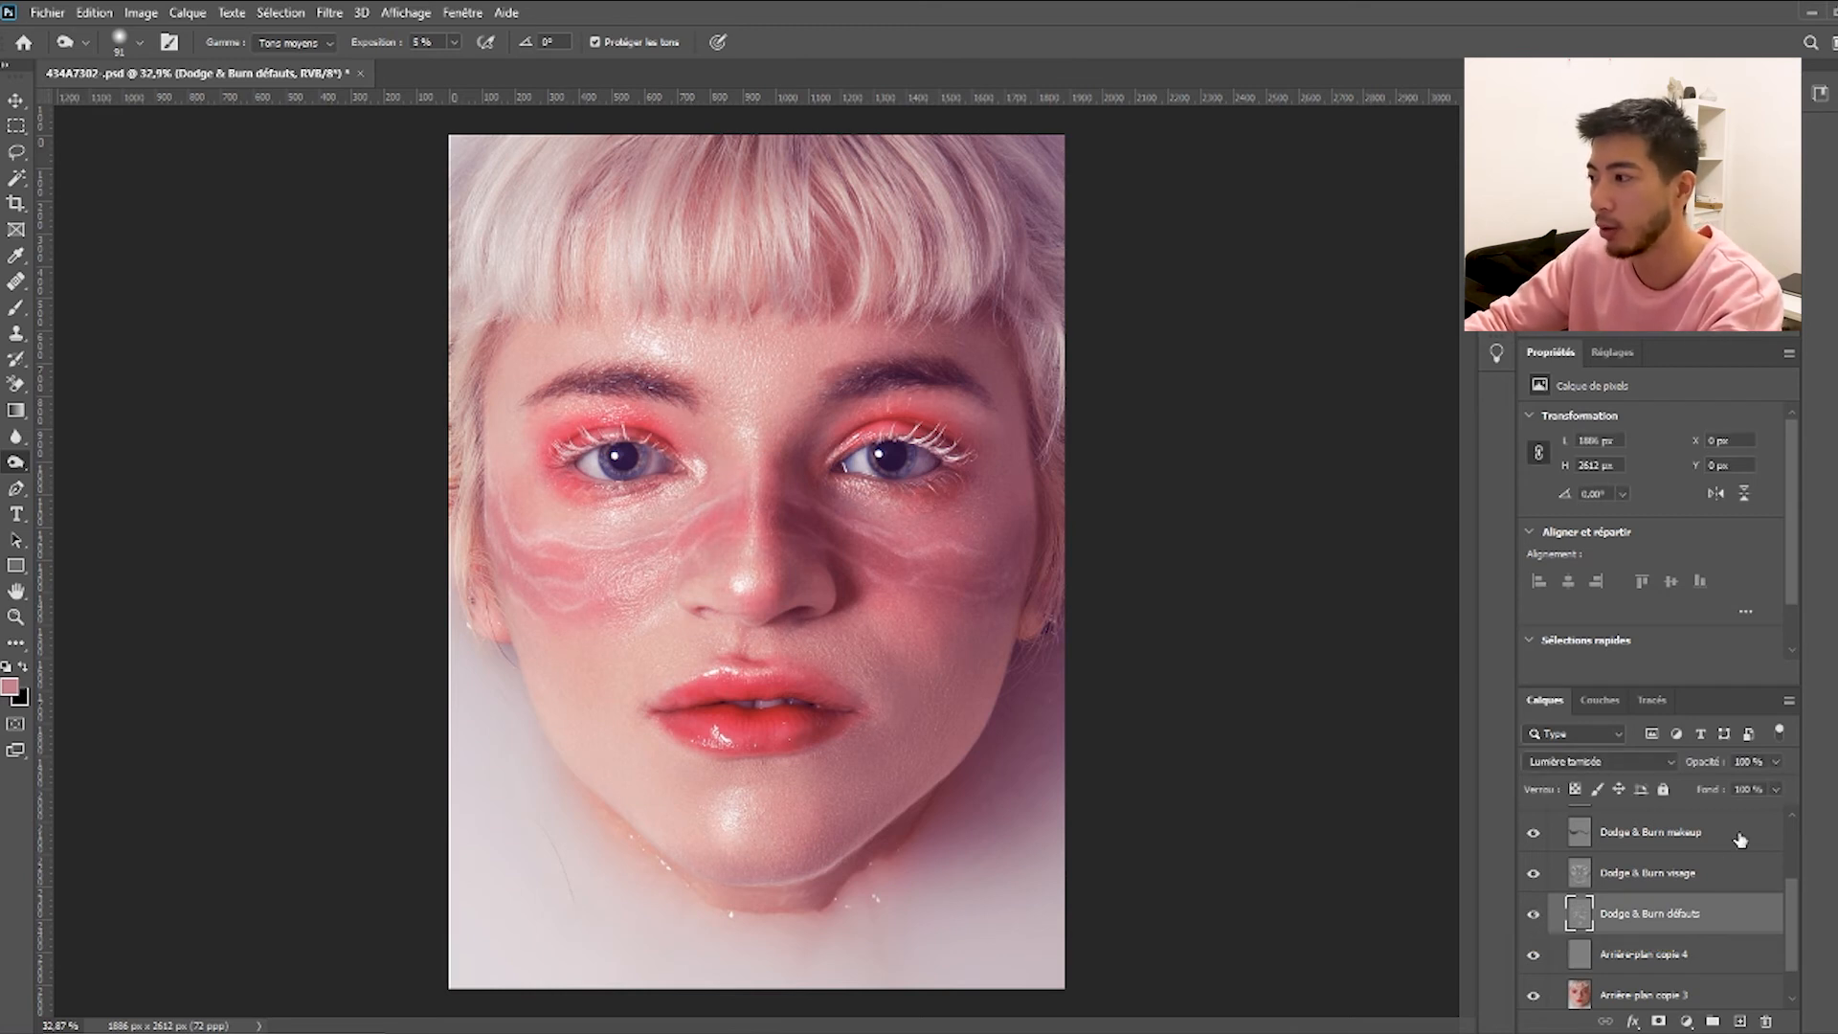
click(1775, 762)
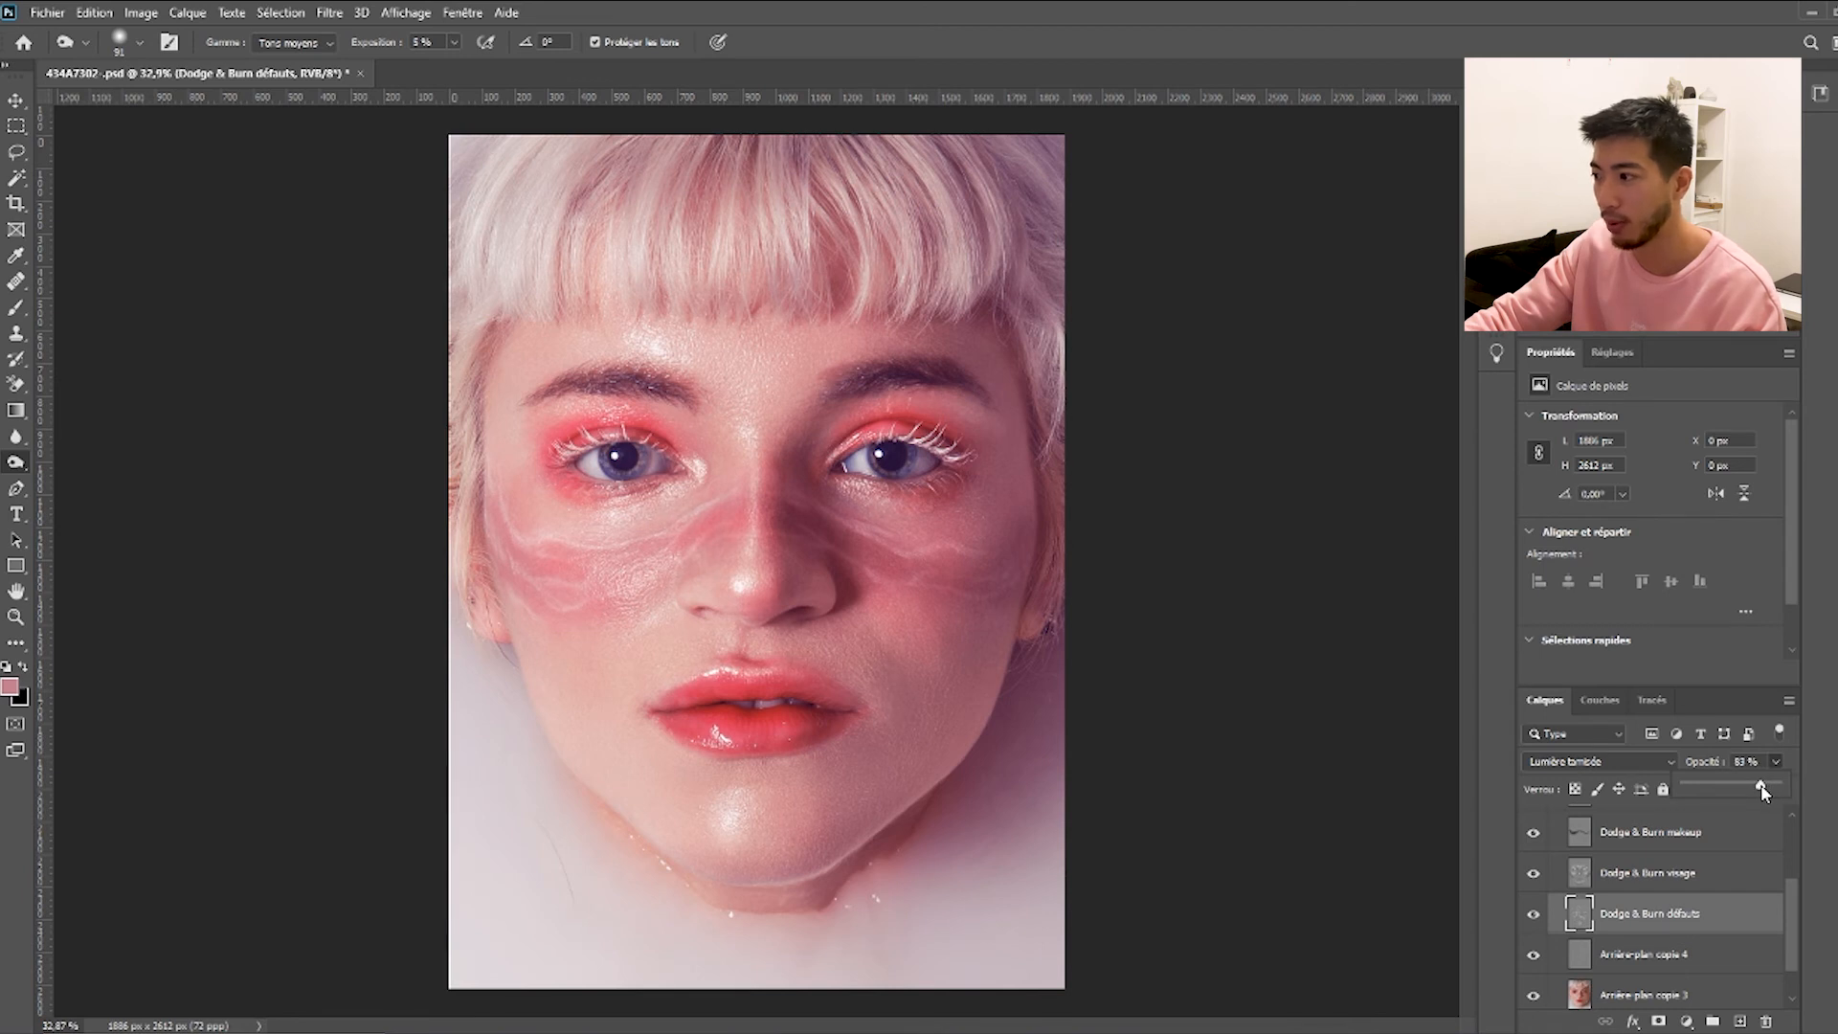
click(1533, 915)
click(1534, 915)
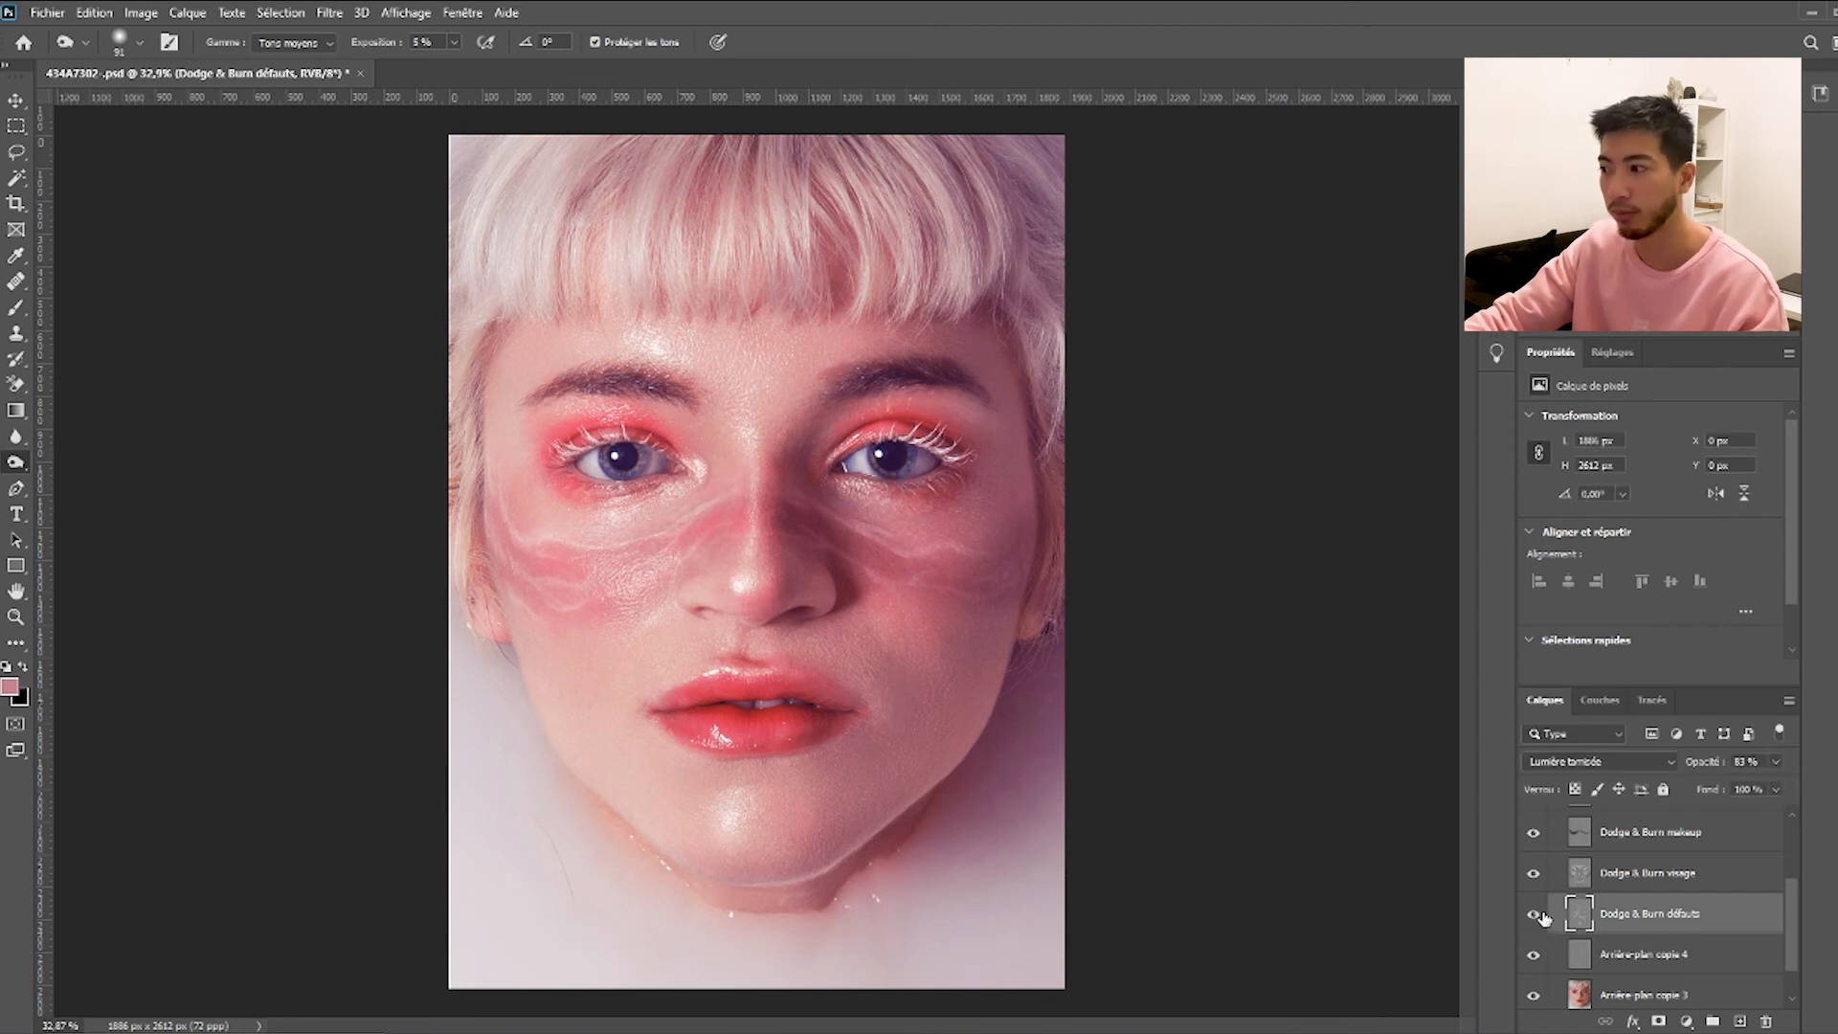
Select the Dodge & Burn visage layer and compare the colour portrait with it hidden and shown.
click(1551, 888)
click(1535, 882)
click(1536, 882)
click(1535, 883)
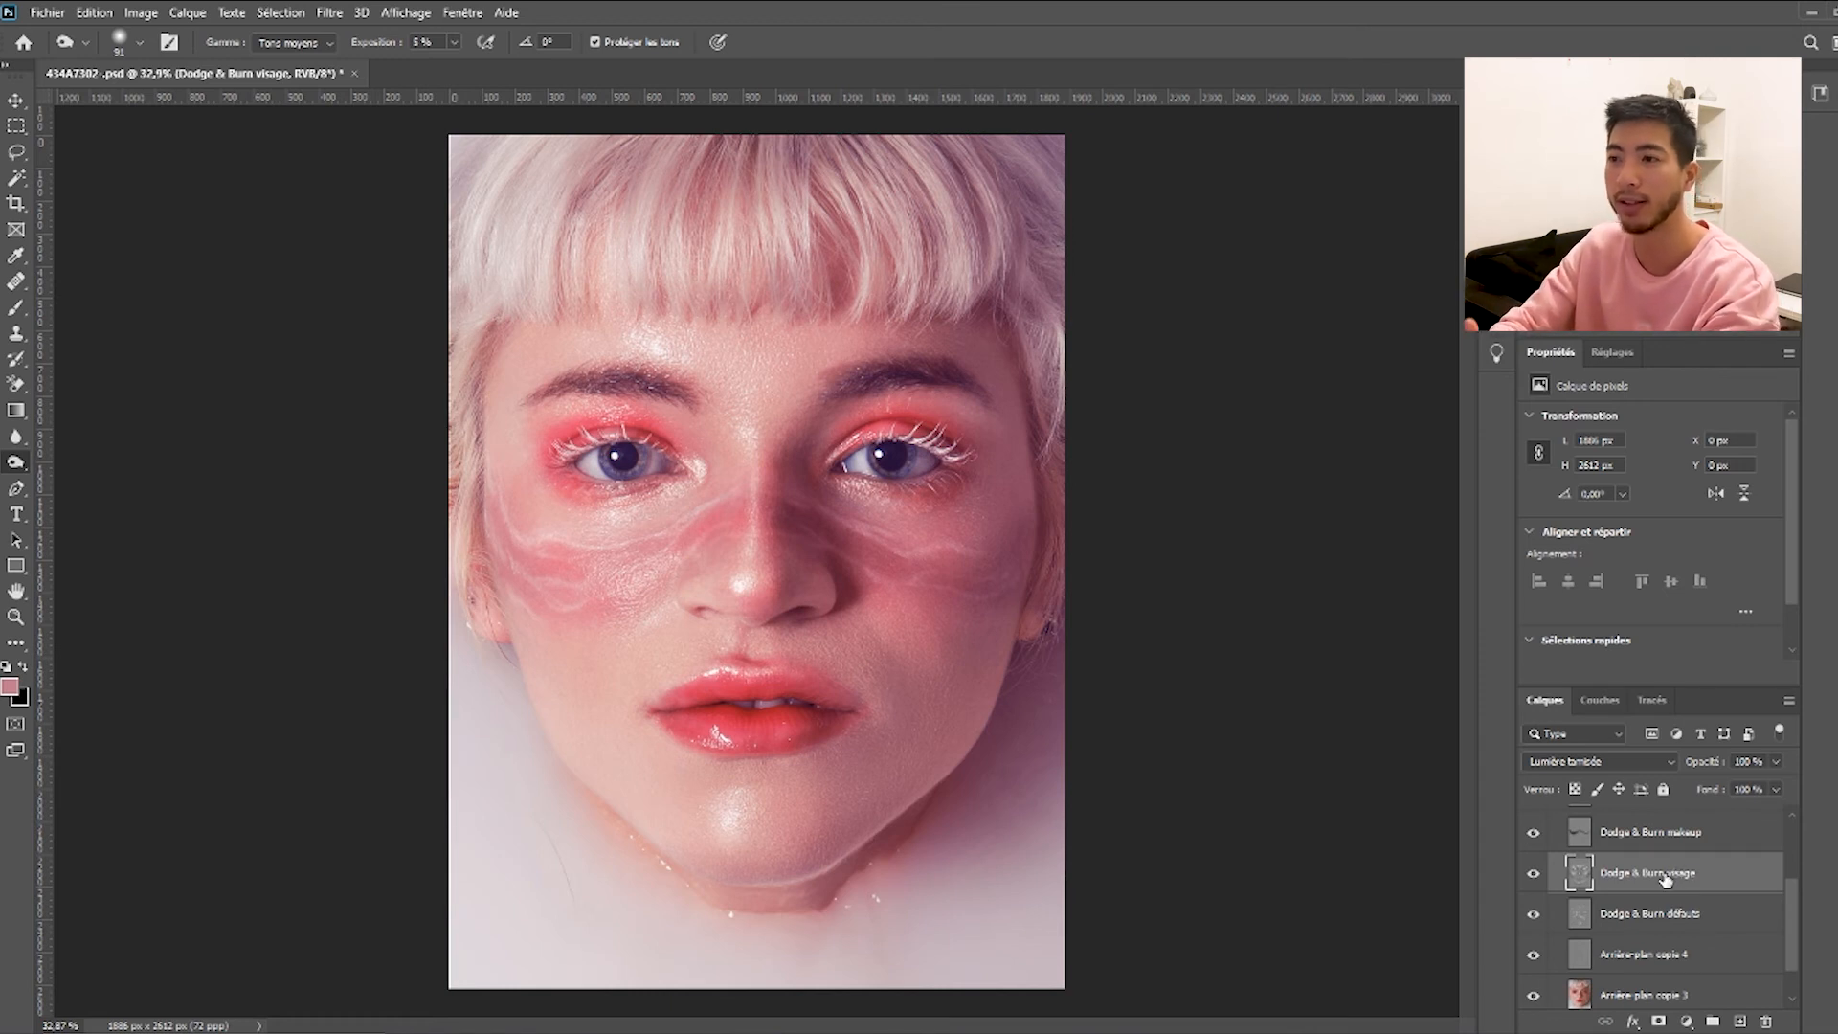
click(1537, 874)
click(1536, 874)
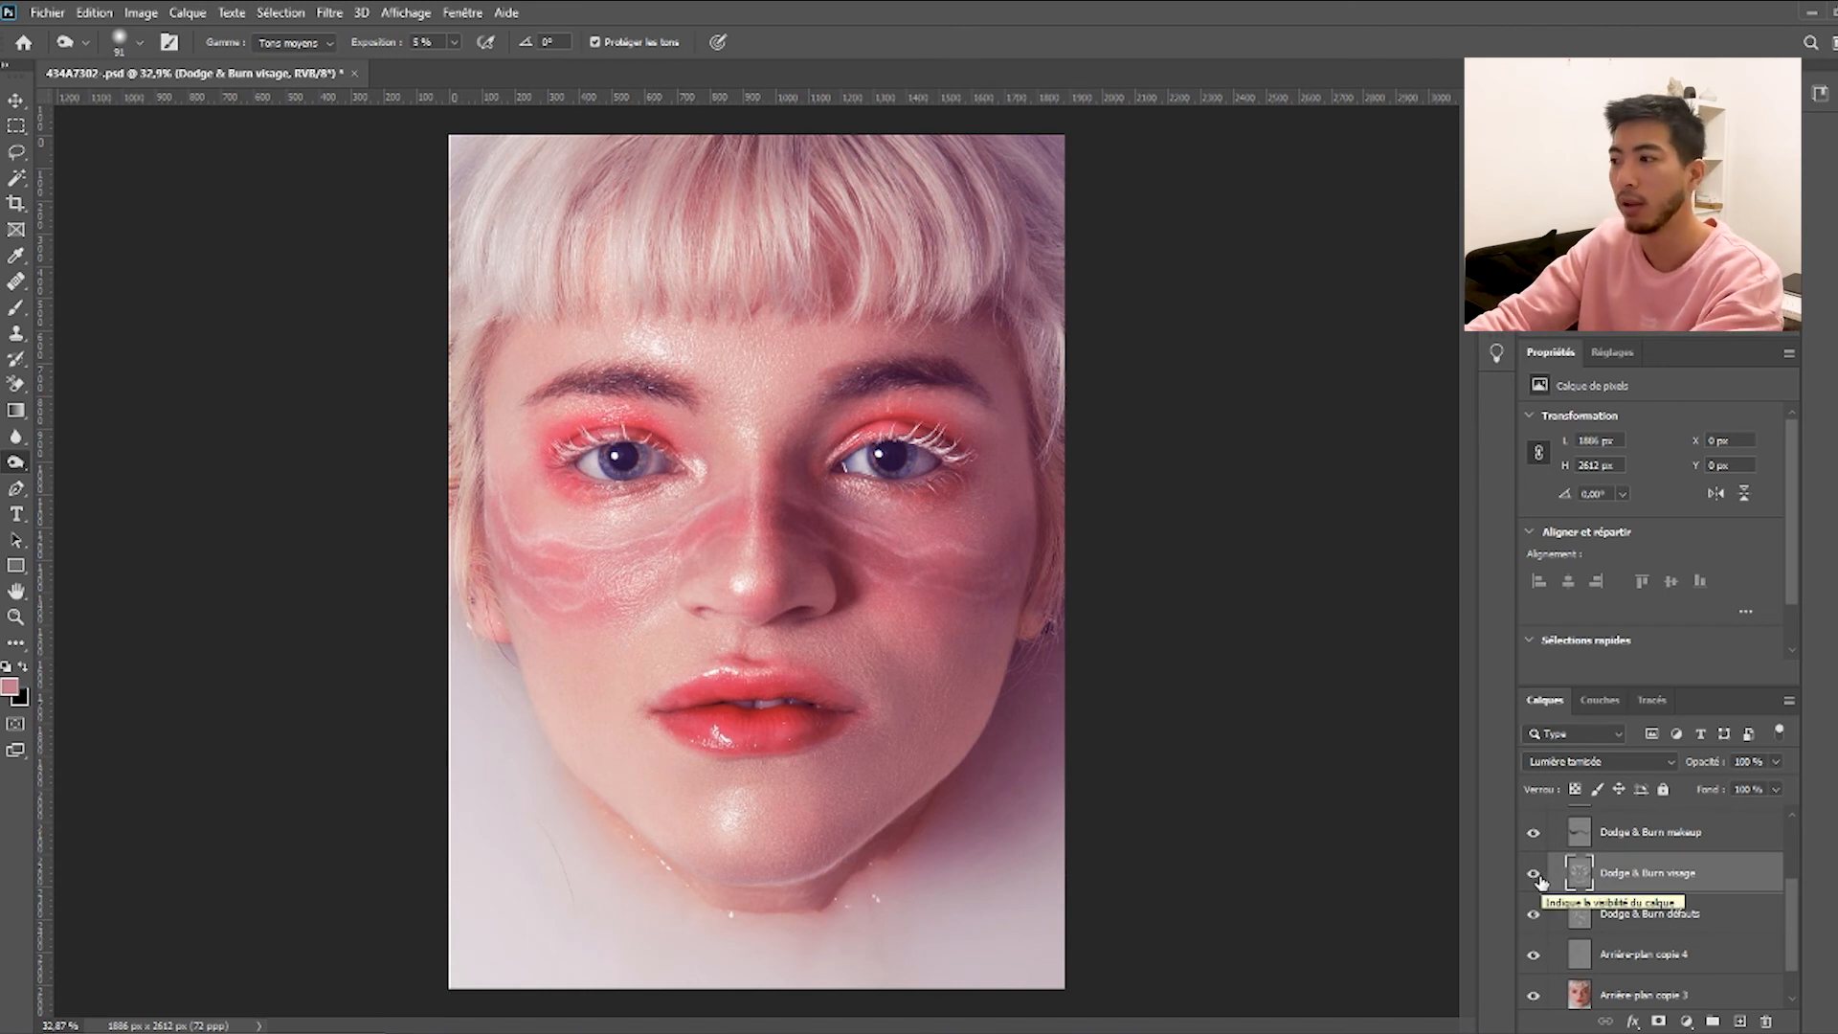
Set the opacity of the Dodge & Burn visage layer to 70 % and check the layer's effect.
click(1776, 761)
drag(1780, 788, 1757, 788)
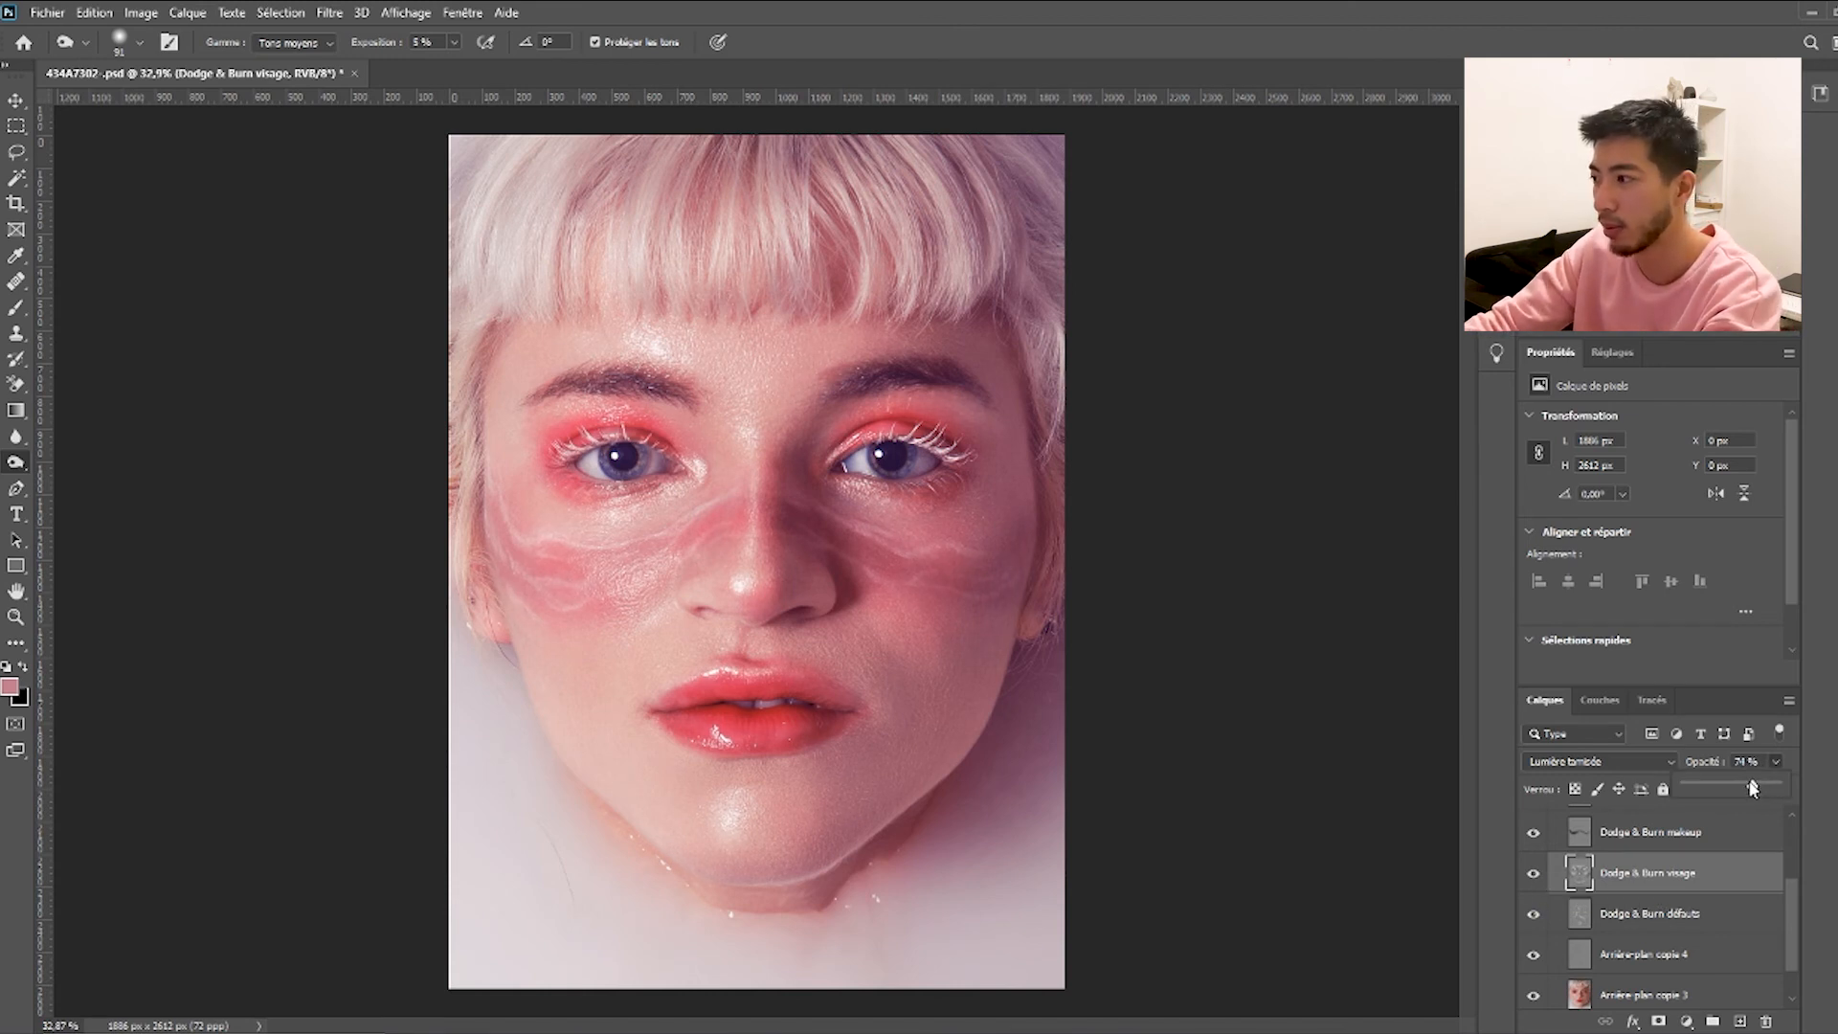
click(1537, 876)
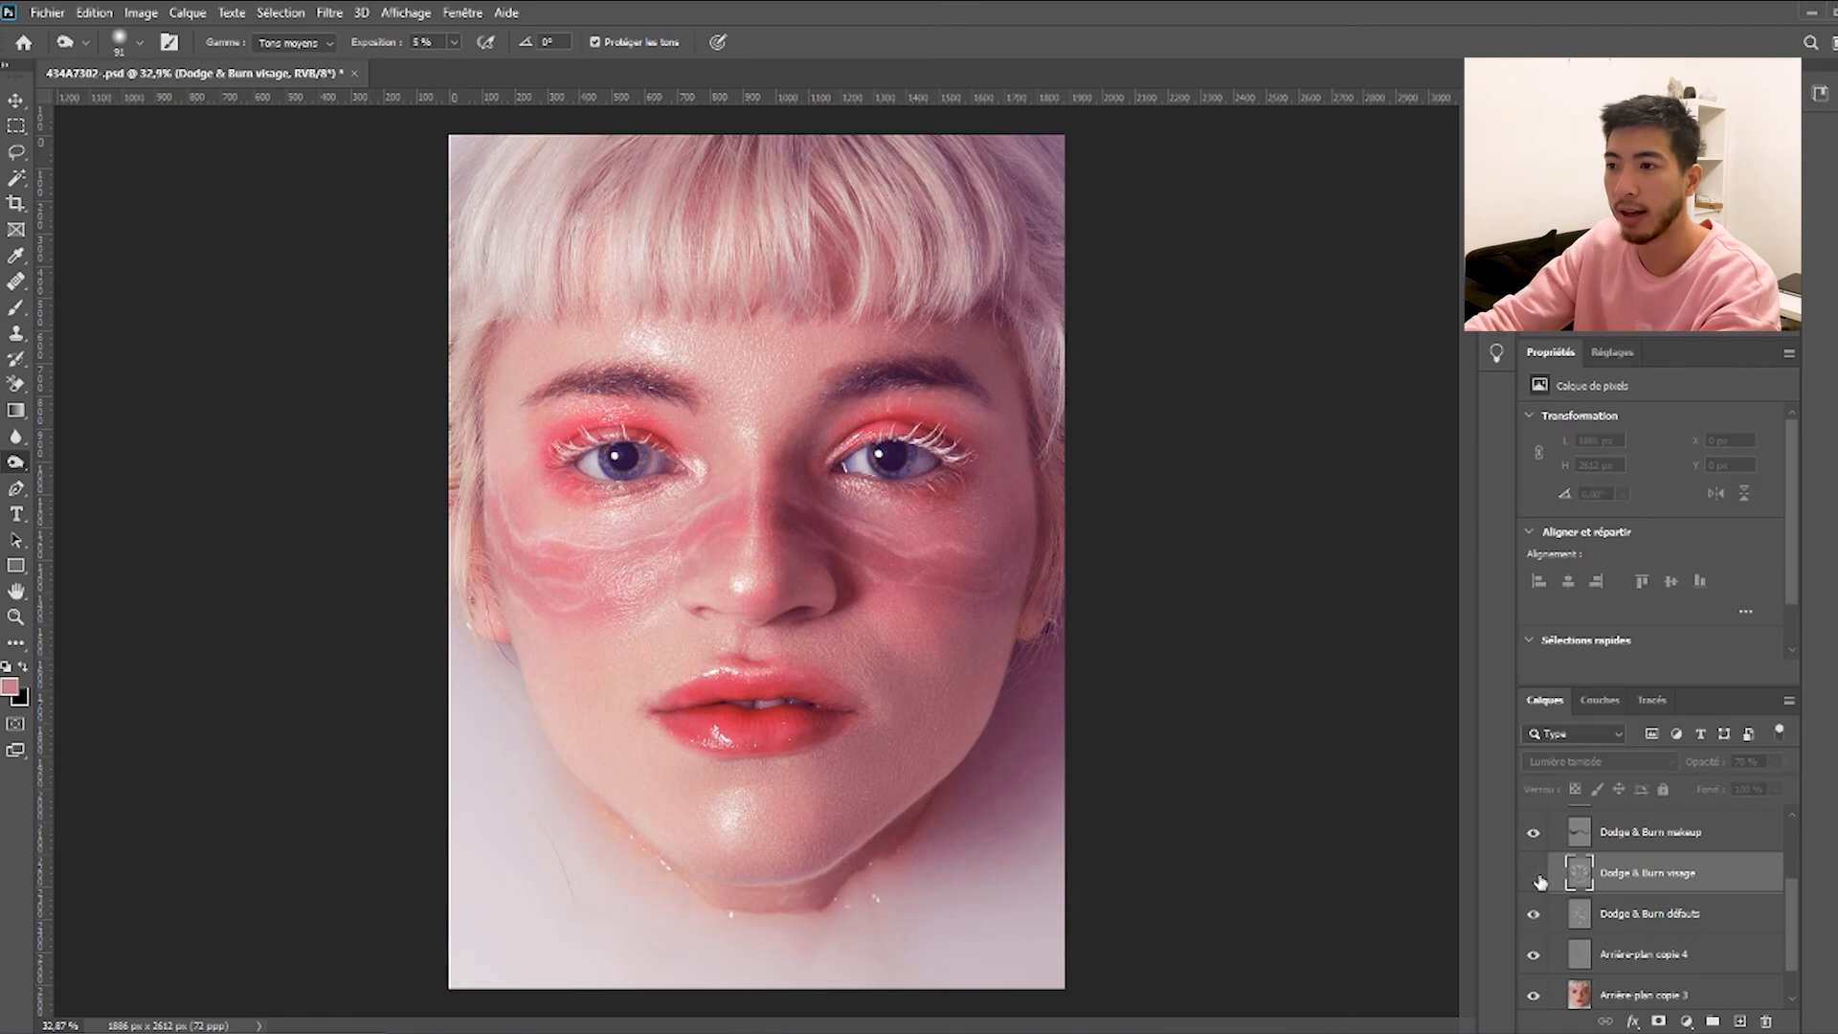
click(1534, 876)
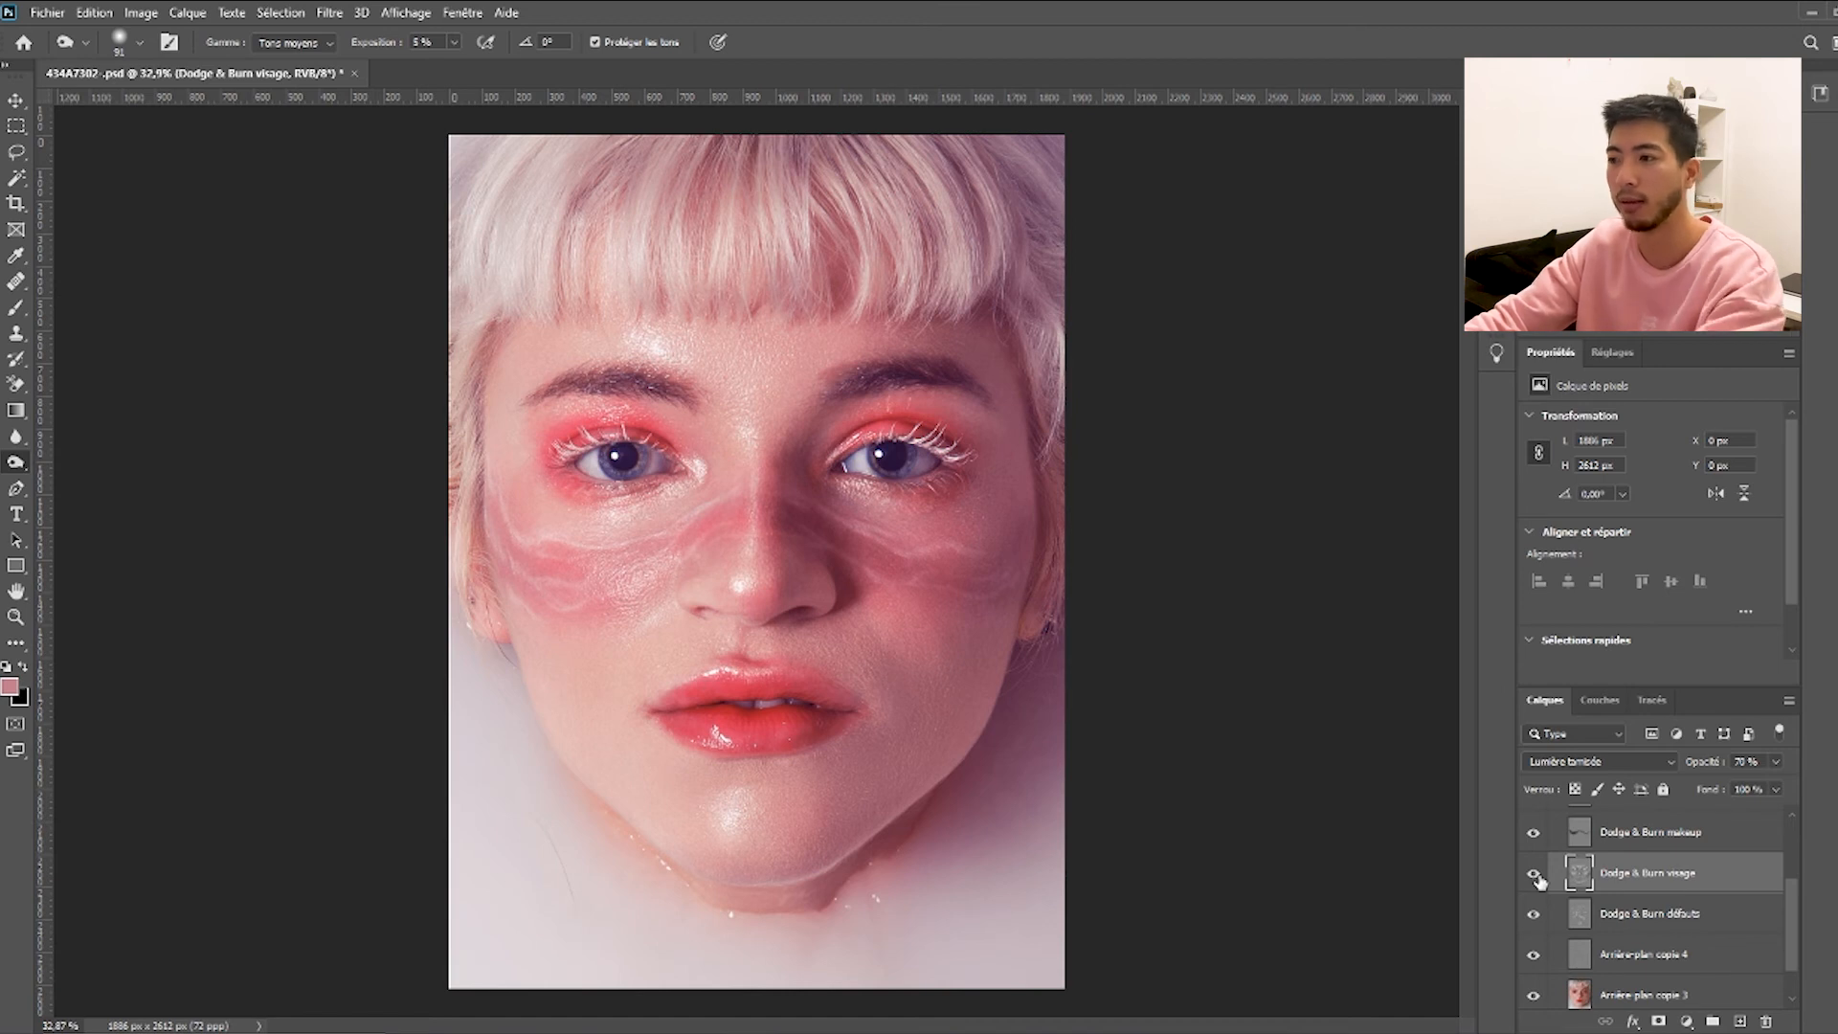
Compare the portrait with the Dodge & Burn makeup layer hidden and shown.
scroll(1539, 881, up, 2)
click(1535, 910)
click(1536, 911)
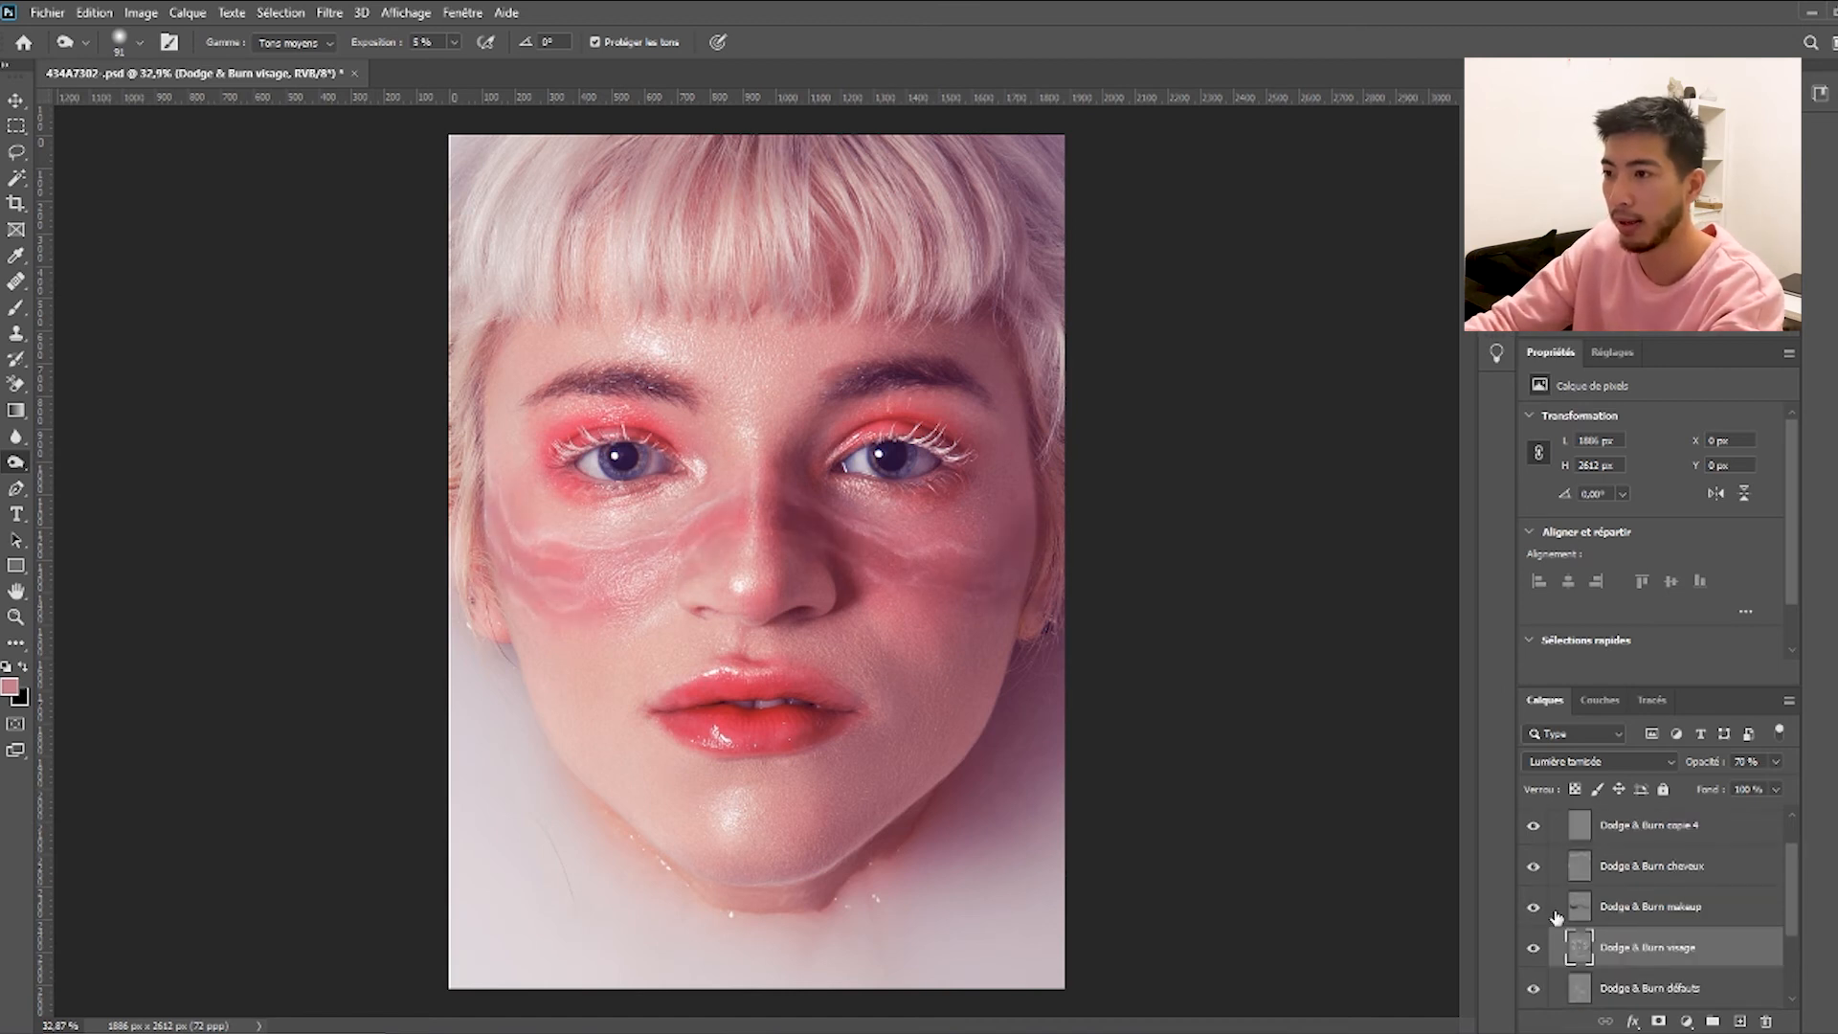
Lower the opacity of the Dodge & Burn makeup layer and compare the portrait with the layer hidden and shown.
click(1623, 910)
click(1773, 765)
drag(1765, 787, 1736, 787)
click(1533, 907)
click(1534, 907)
Set the opacity of the Dodge & Burn cheveux layer to 68 %, checking the Dodge & Burn visage layer's opacity for reference.
click(1637, 868)
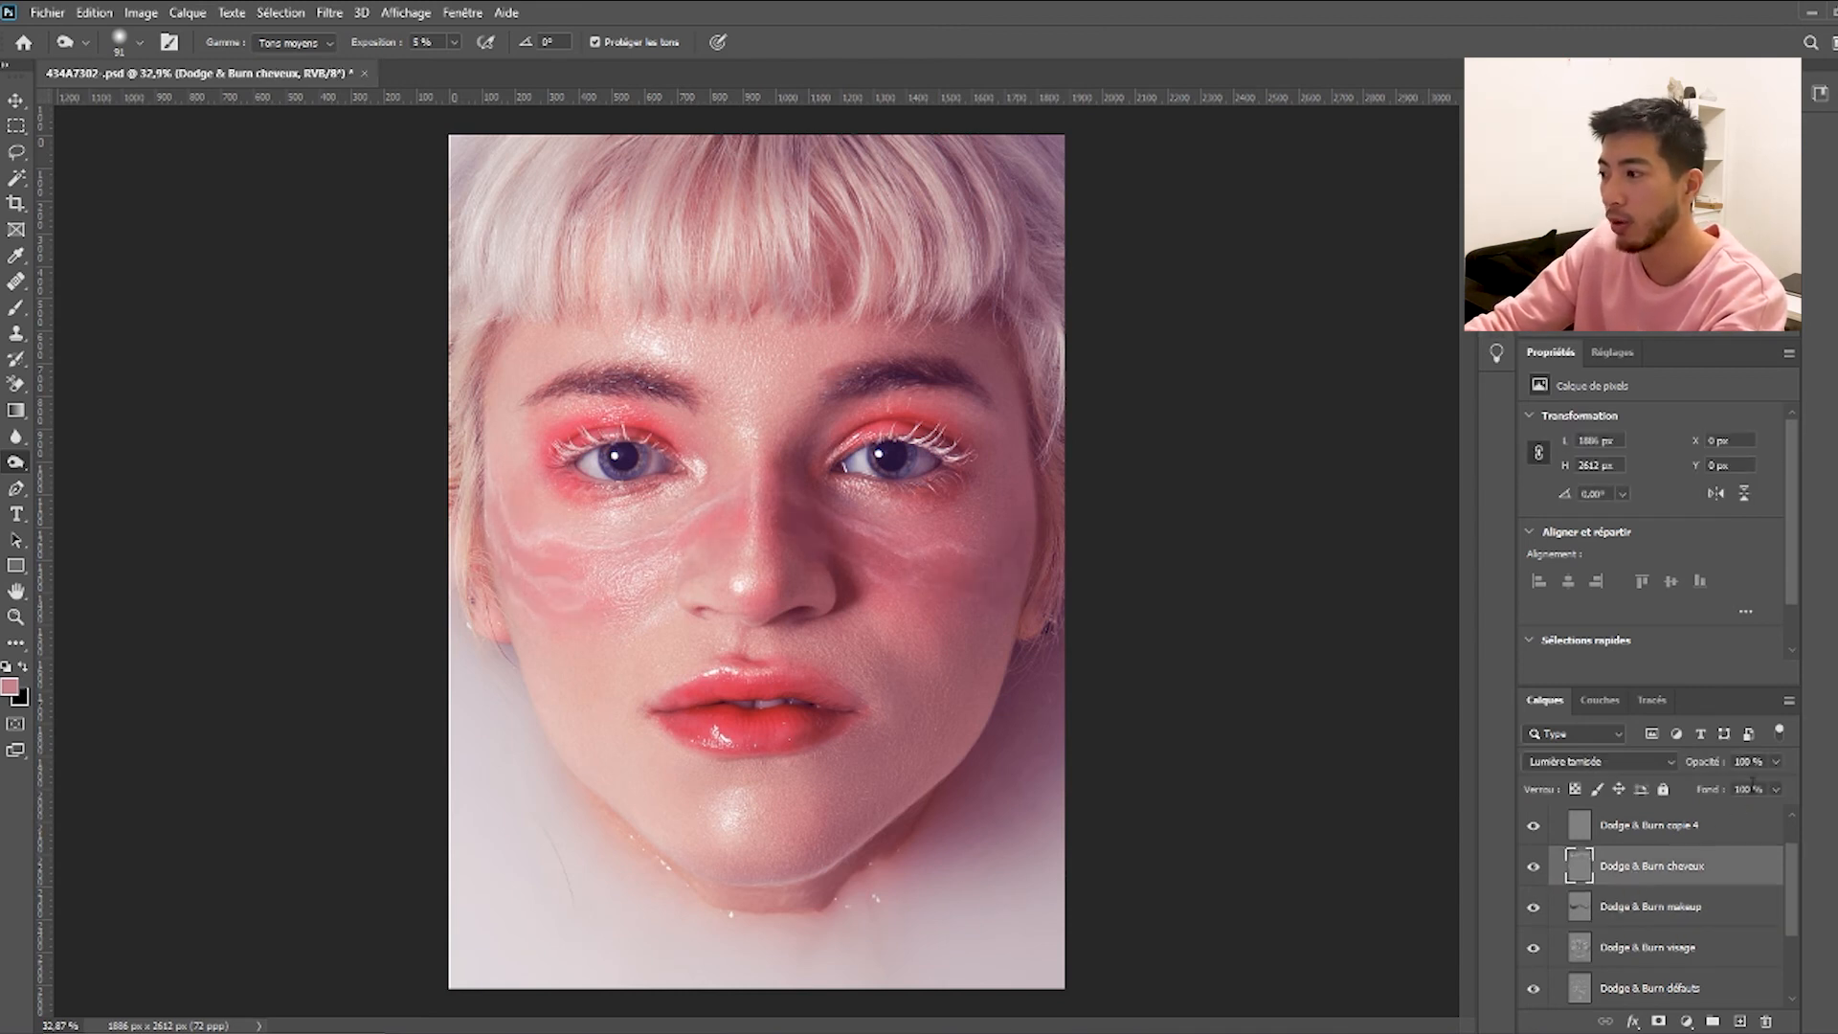
click(1660, 962)
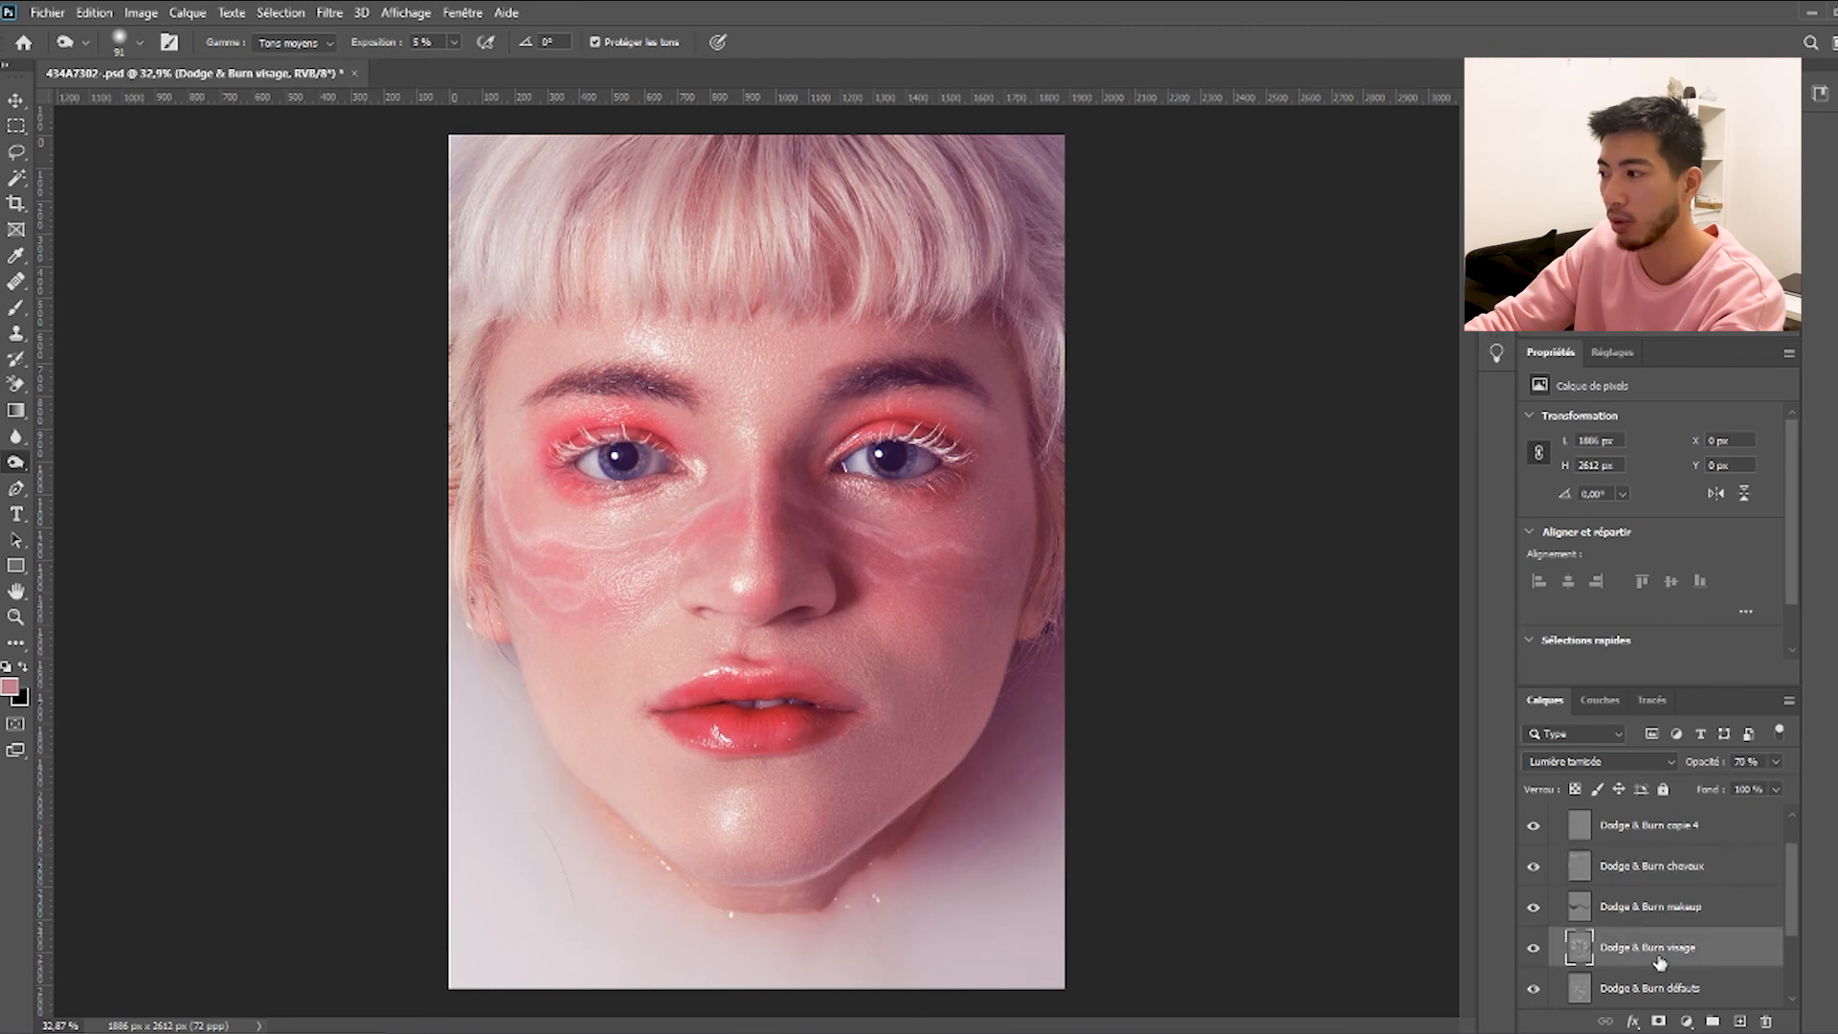
click(1670, 873)
drag(1762, 784, 1748, 785)
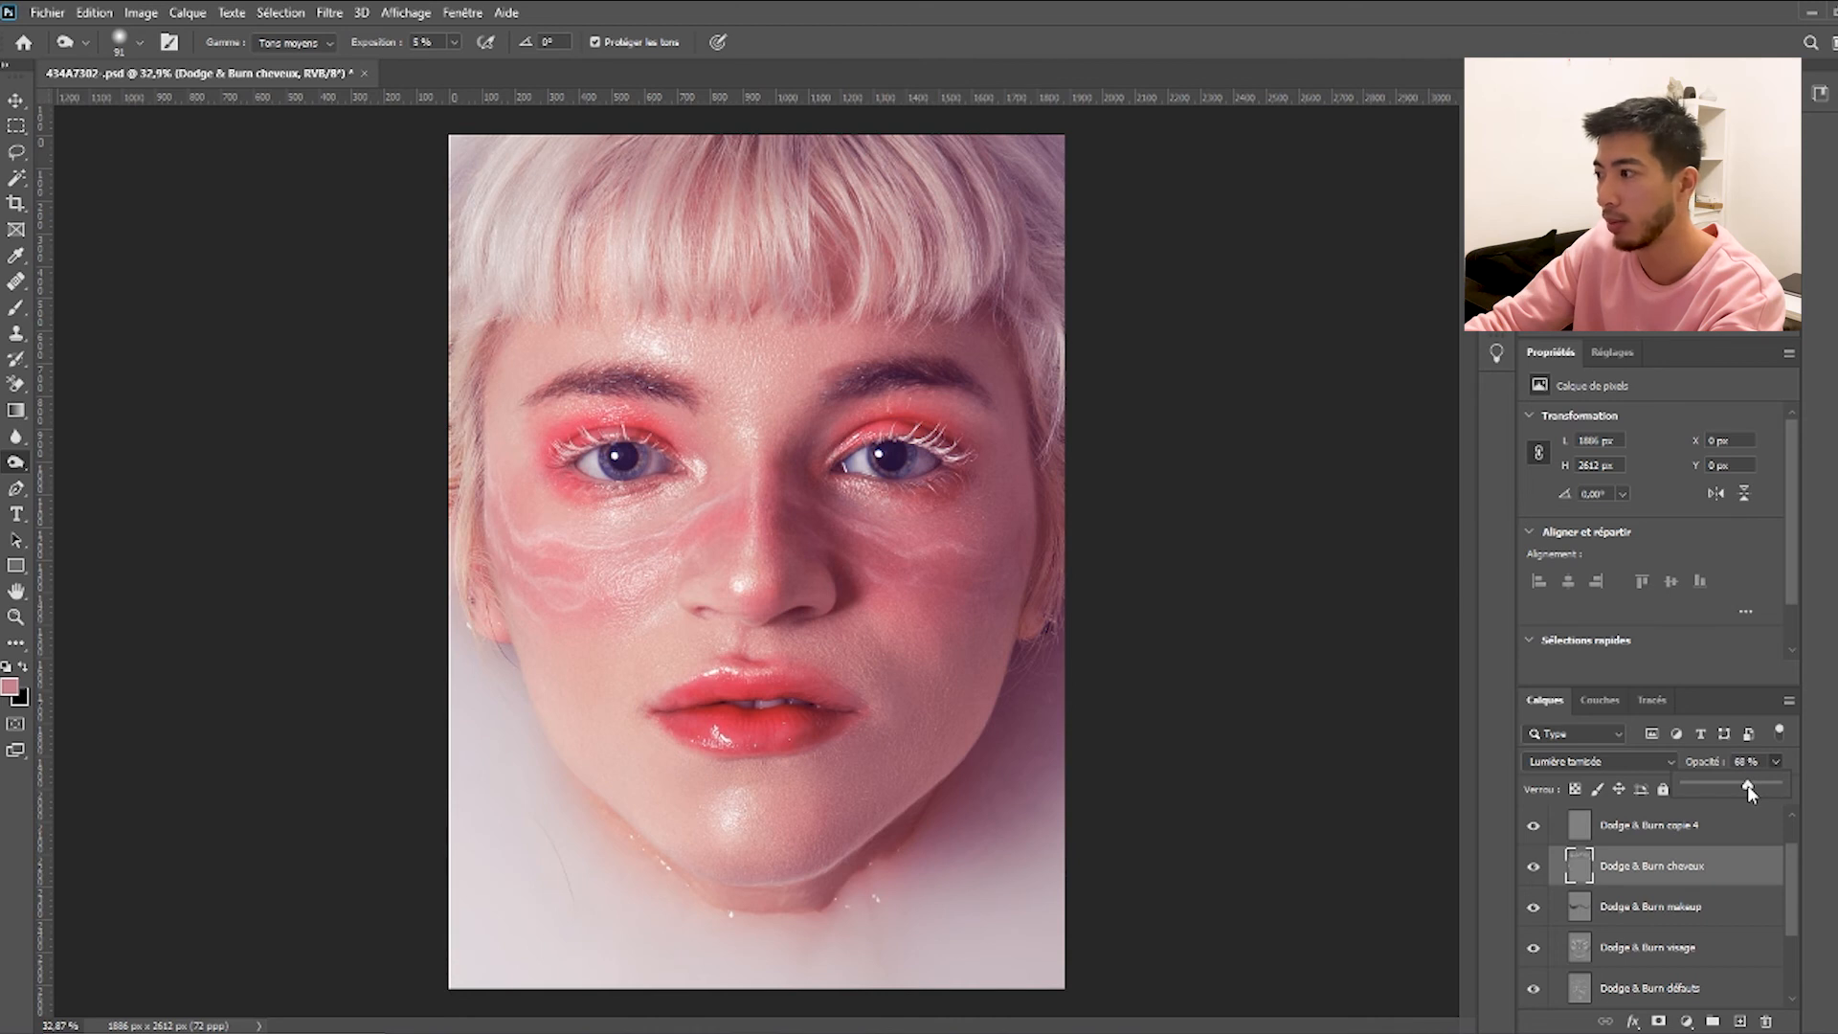
Group all the Dodge & Burn layers, from copie 4 down to défauts, and name the group "dodge & burn".
scroll(1608, 843, up, 2)
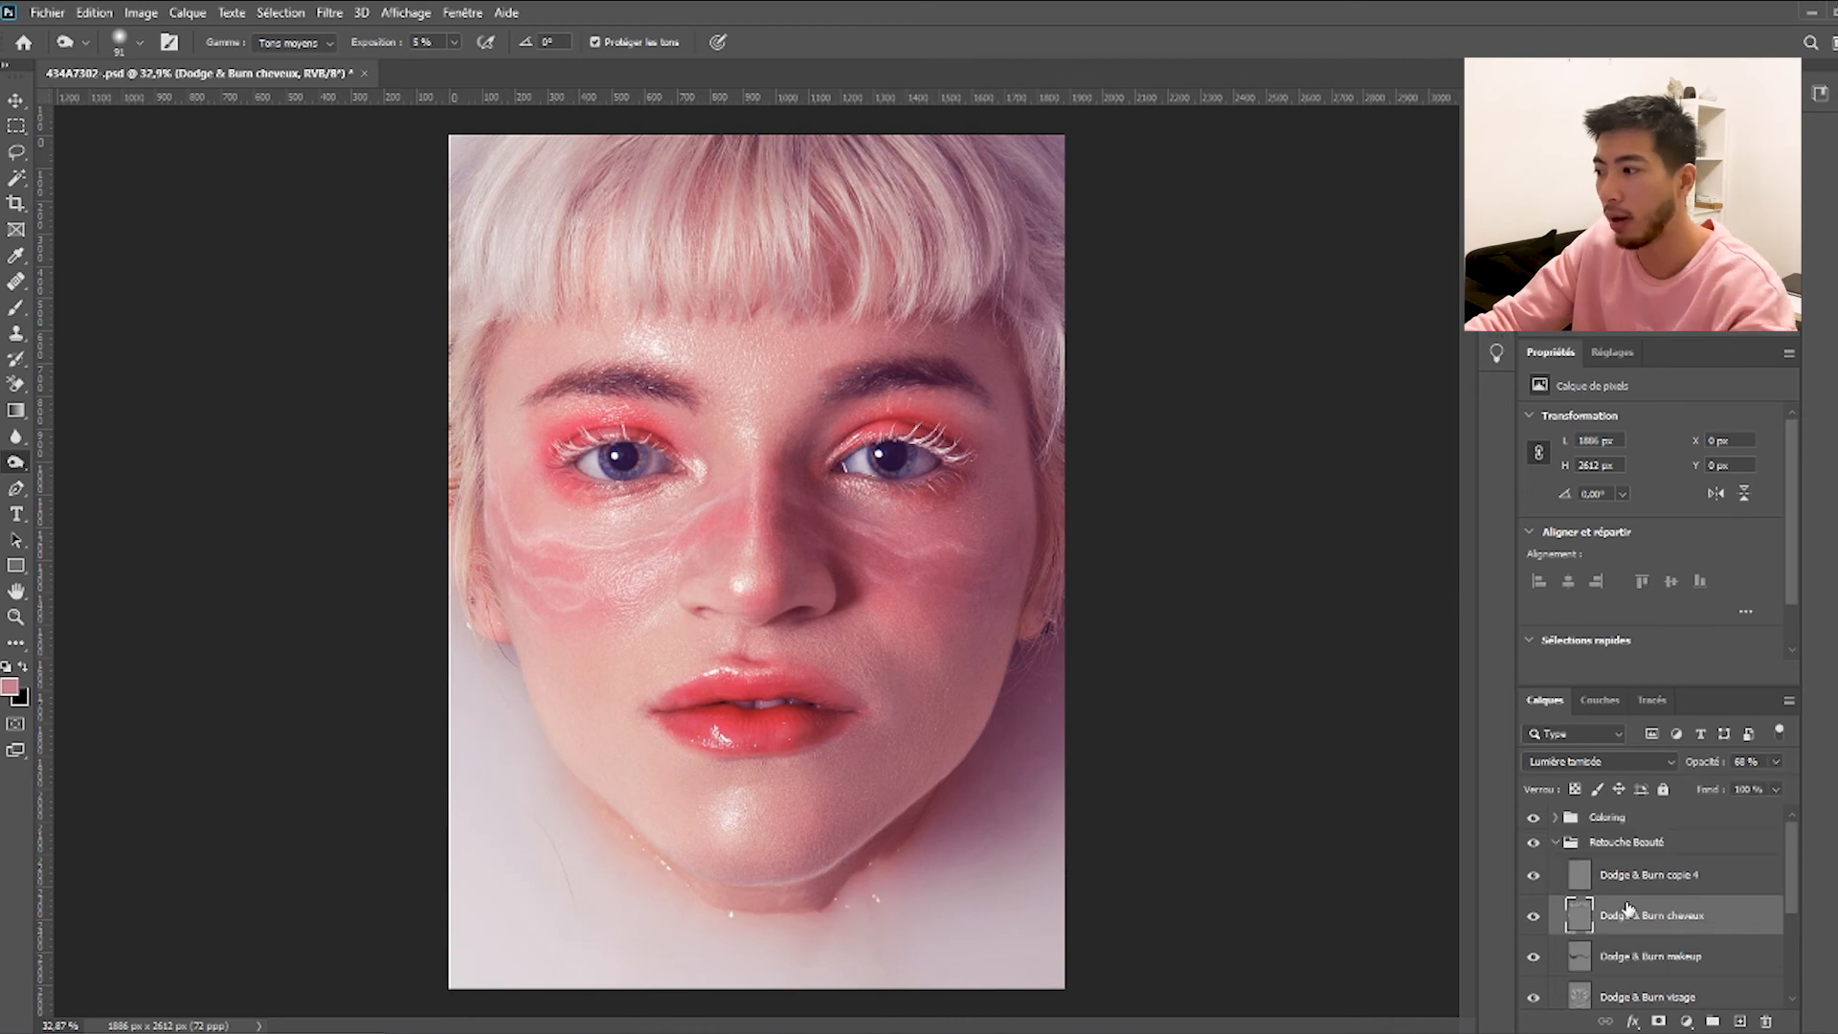
scroll(1648, 910, down, 1)
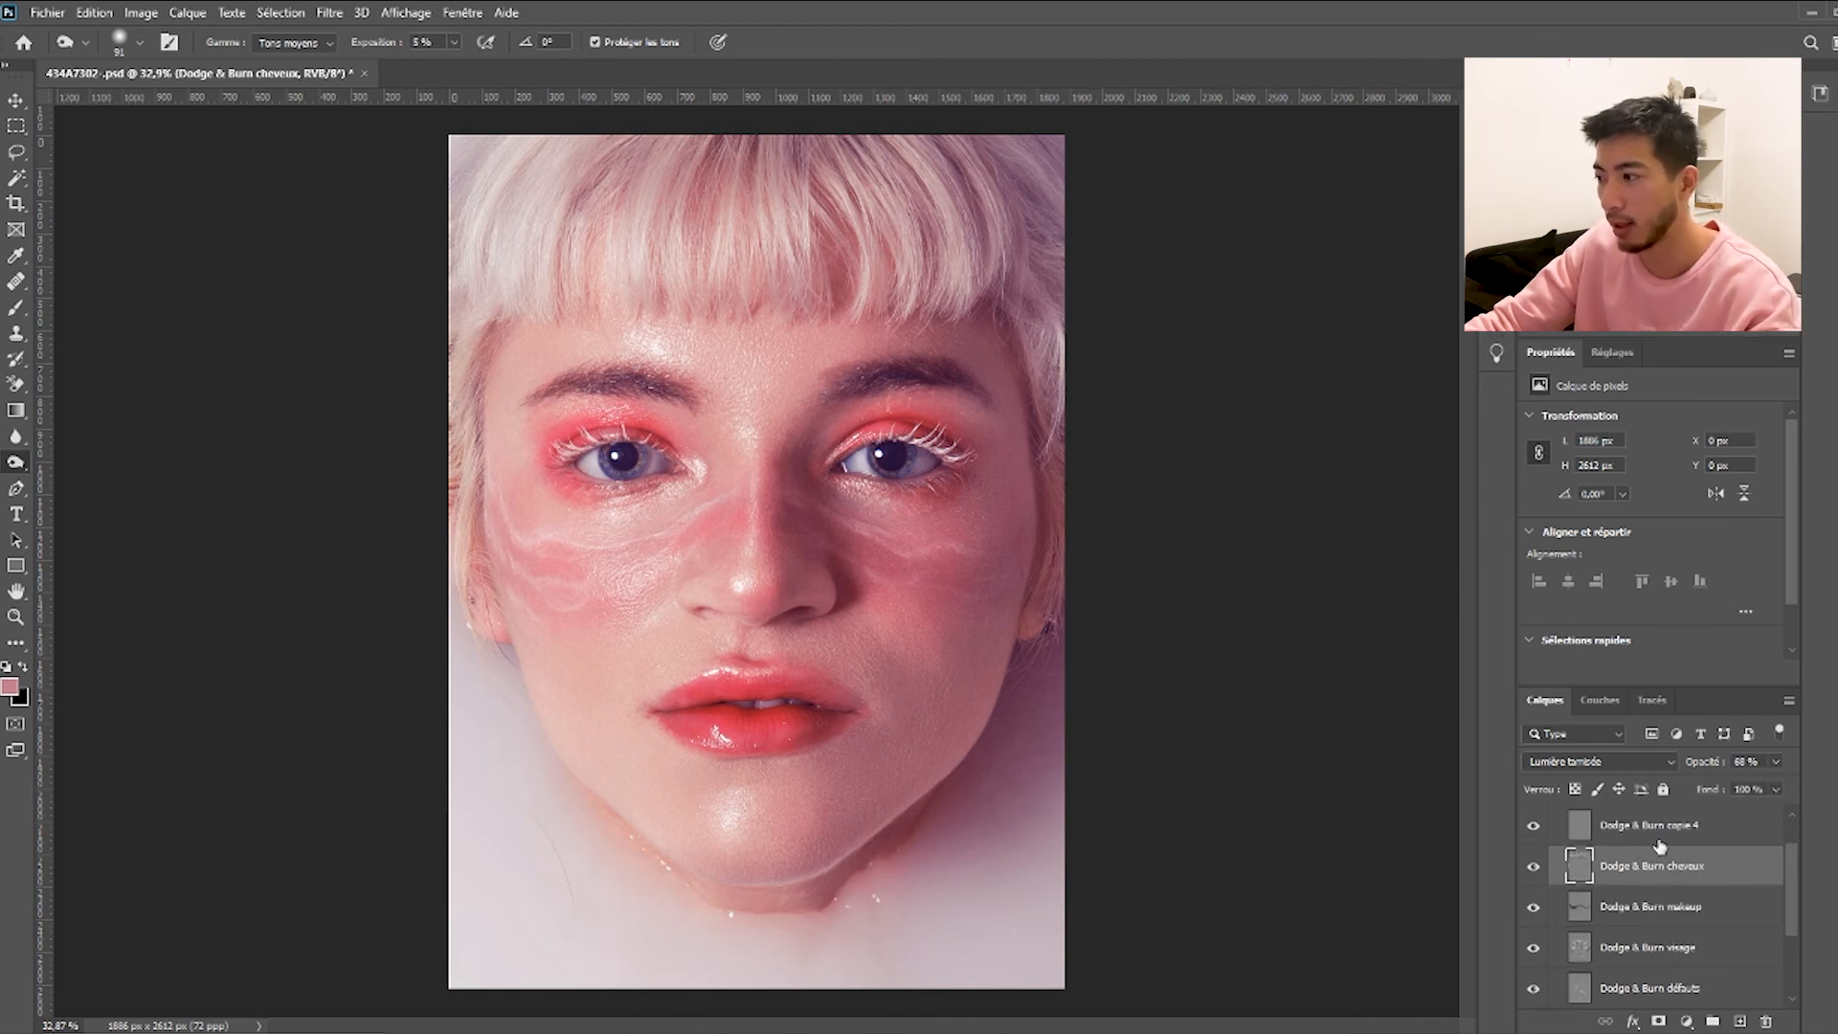
click(1662, 833)
scroll(1661, 867, down, 3)
shift+click(1647, 875)
key(ctrl+g)
double_click(1625, 867)
text(dodge & burn)
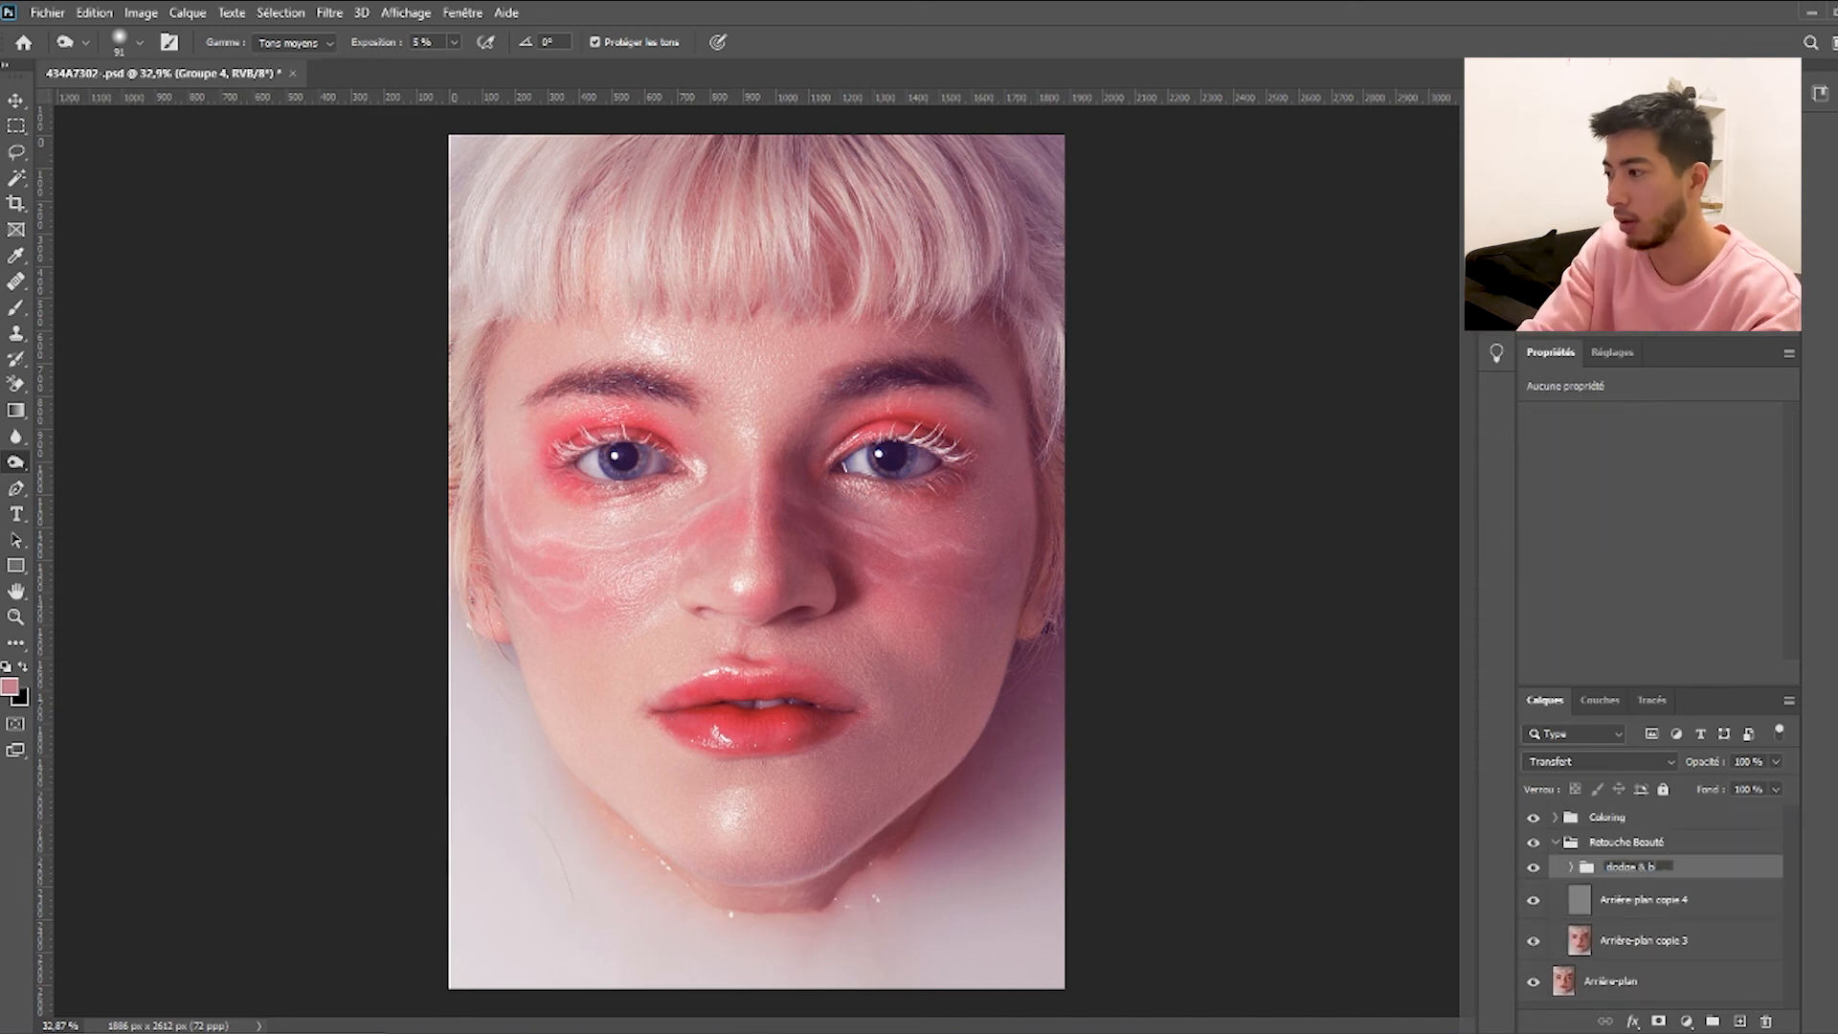
key(Return)
Compare the portrait with the dodge & burn group and the whole Retouche Beauté group hidden and shown.
click(1533, 867)
click(1533, 867)
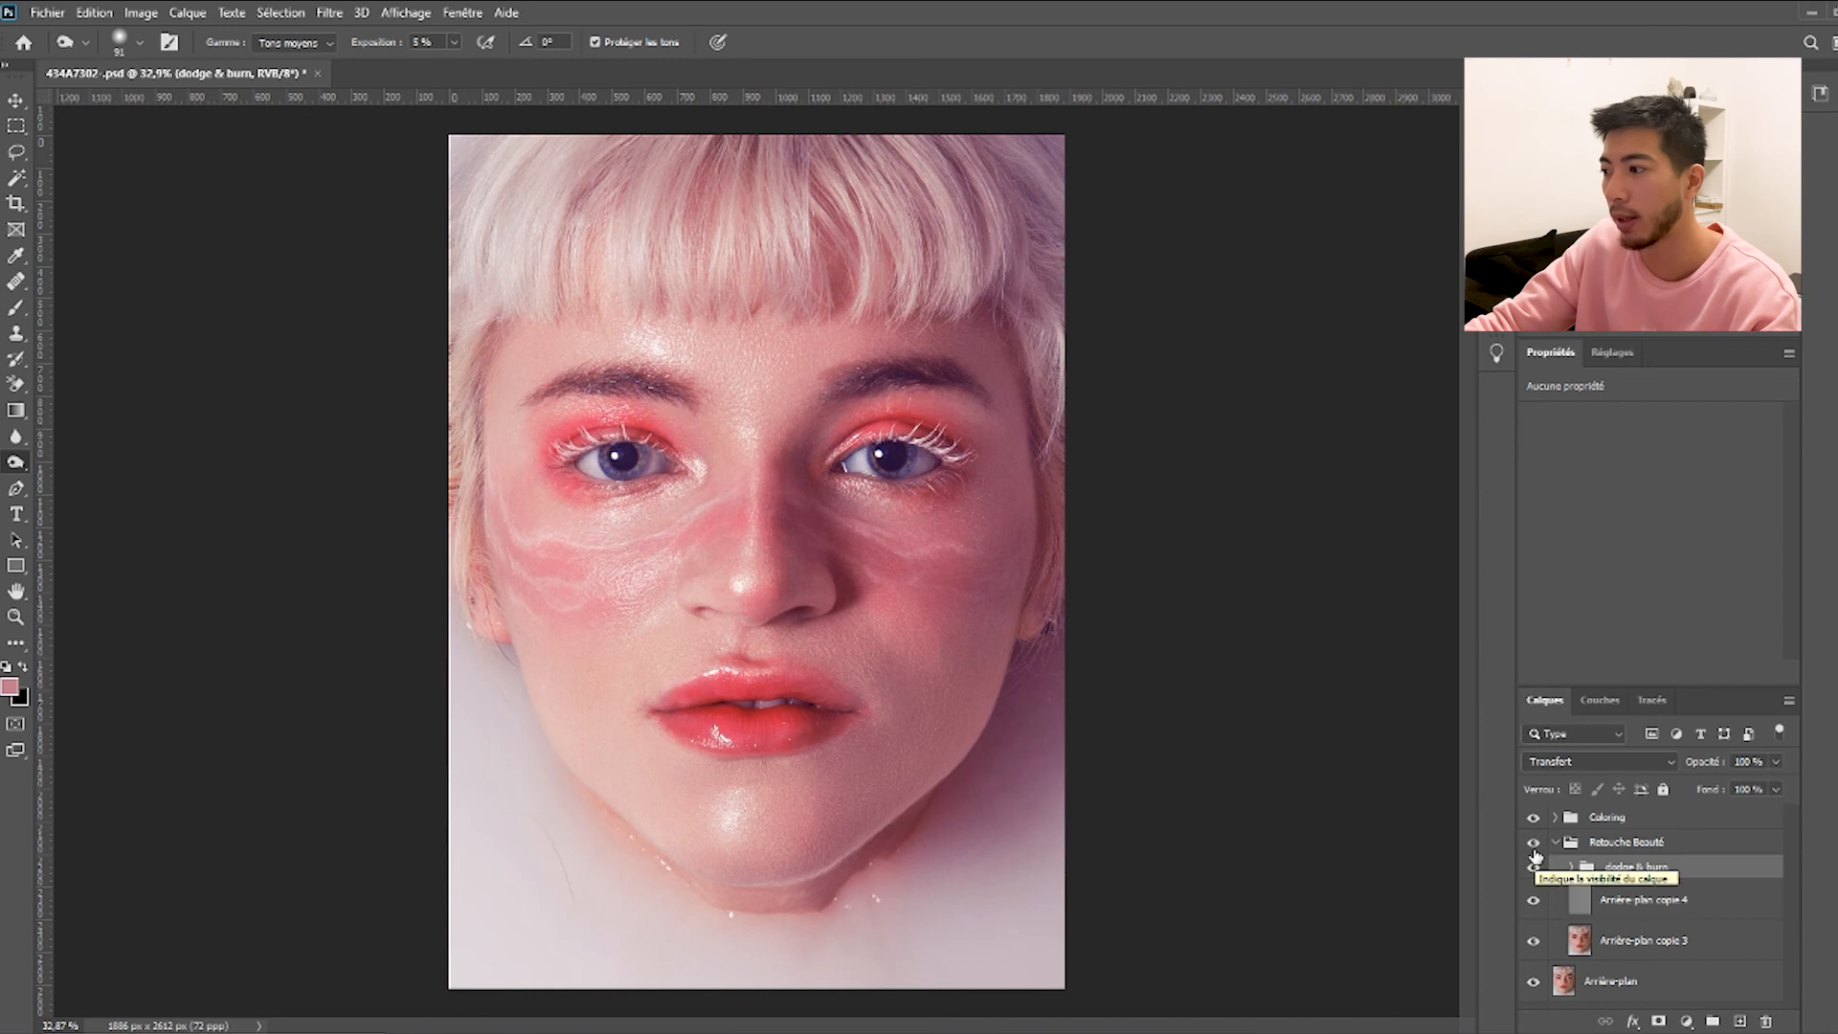
click(1533, 845)
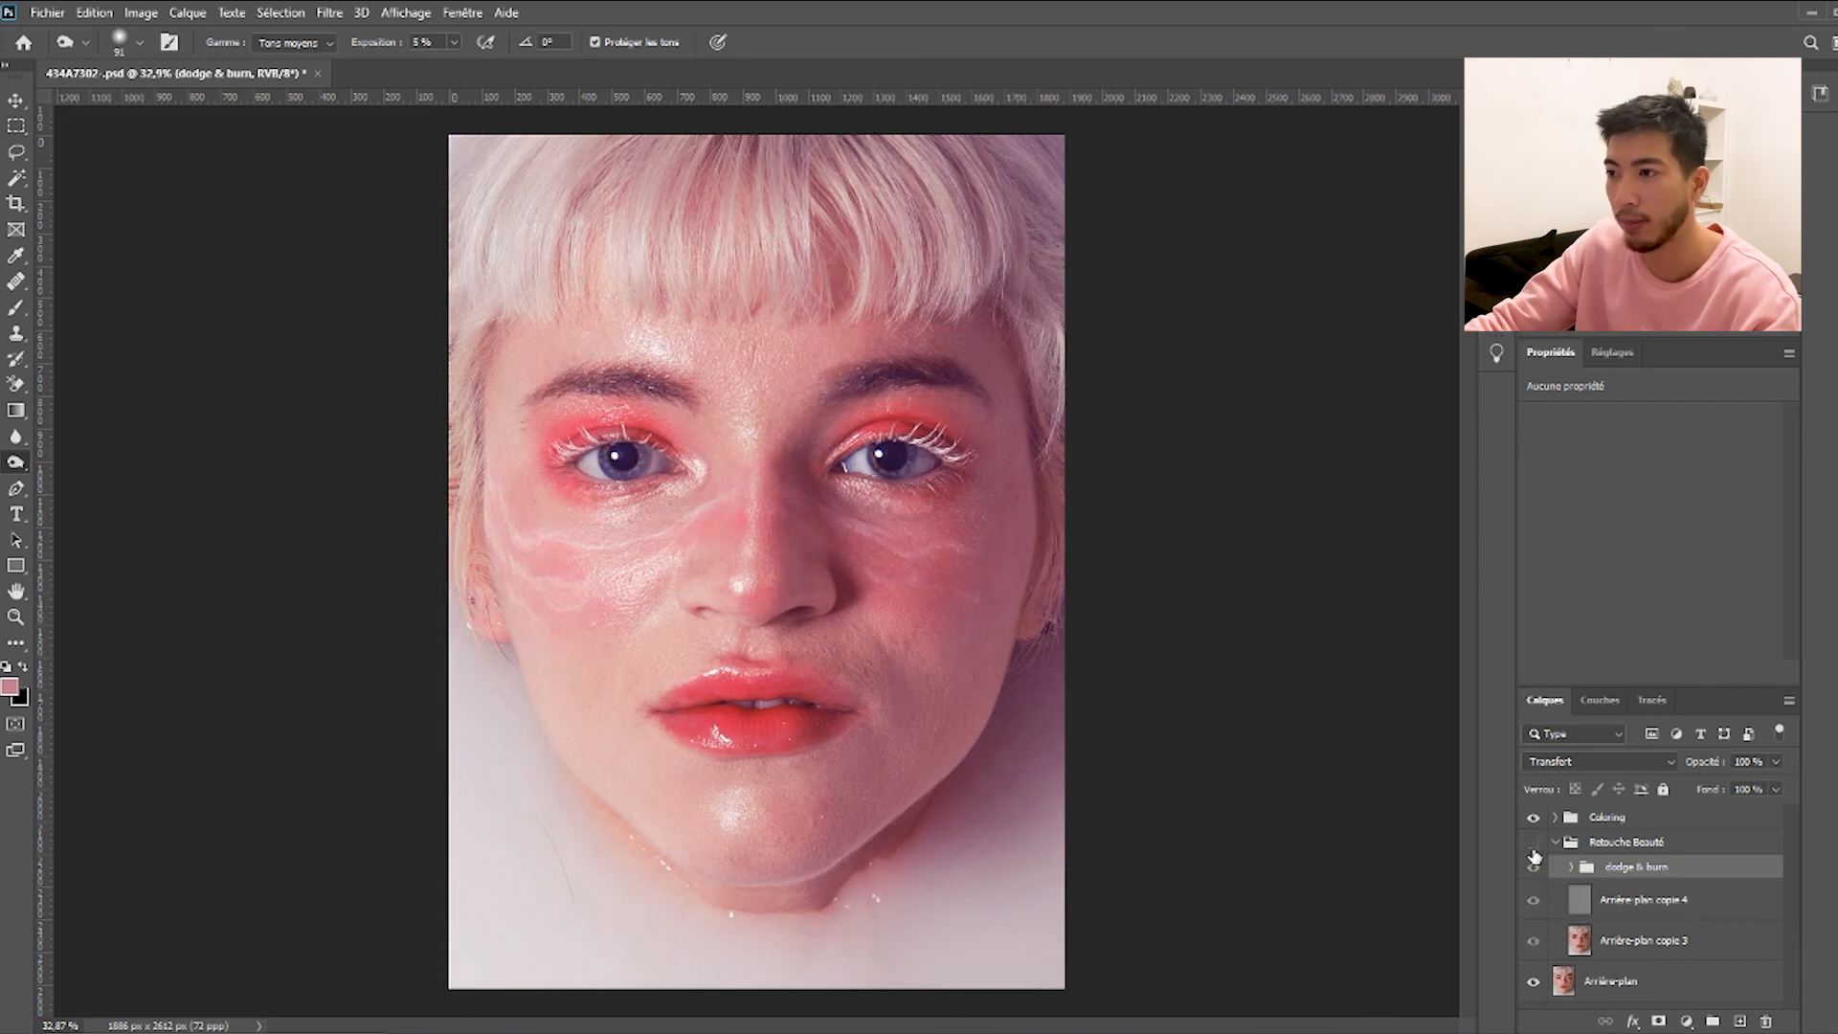
click(1534, 846)
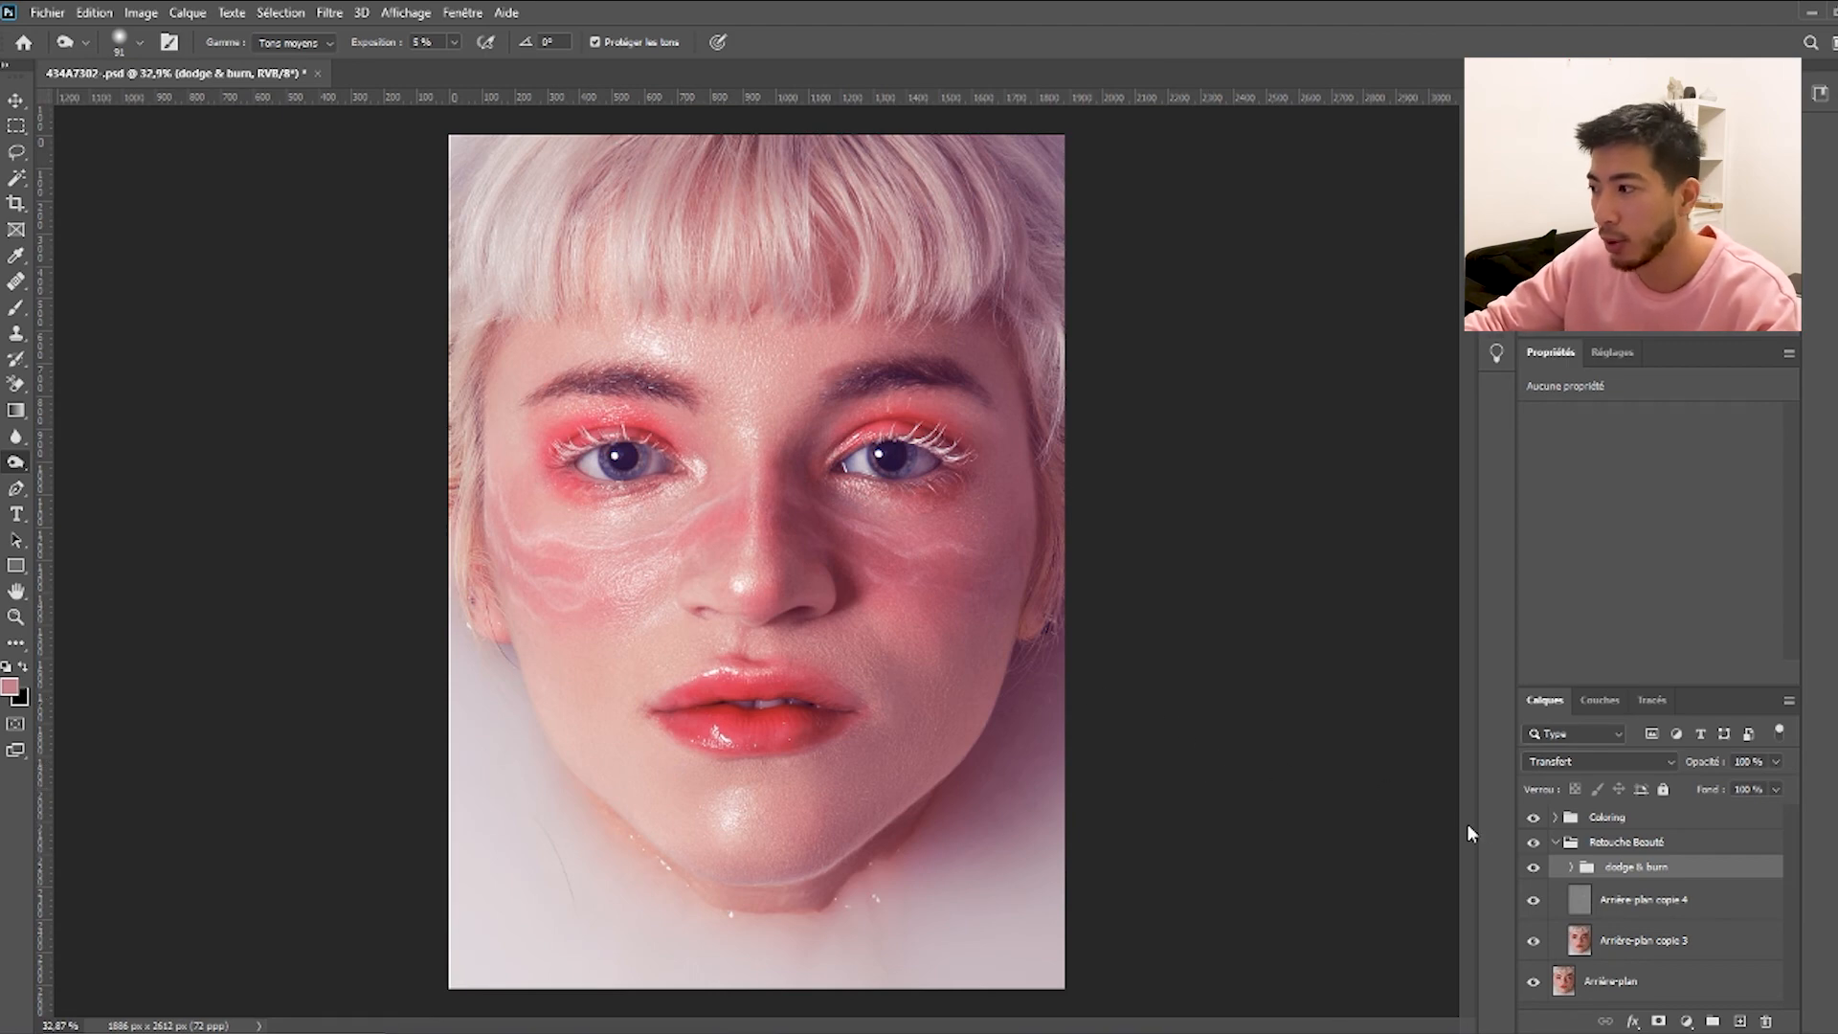
Add a new empty layer above the dodge & burn group inside Retouche Beauté.
click(1788, 700)
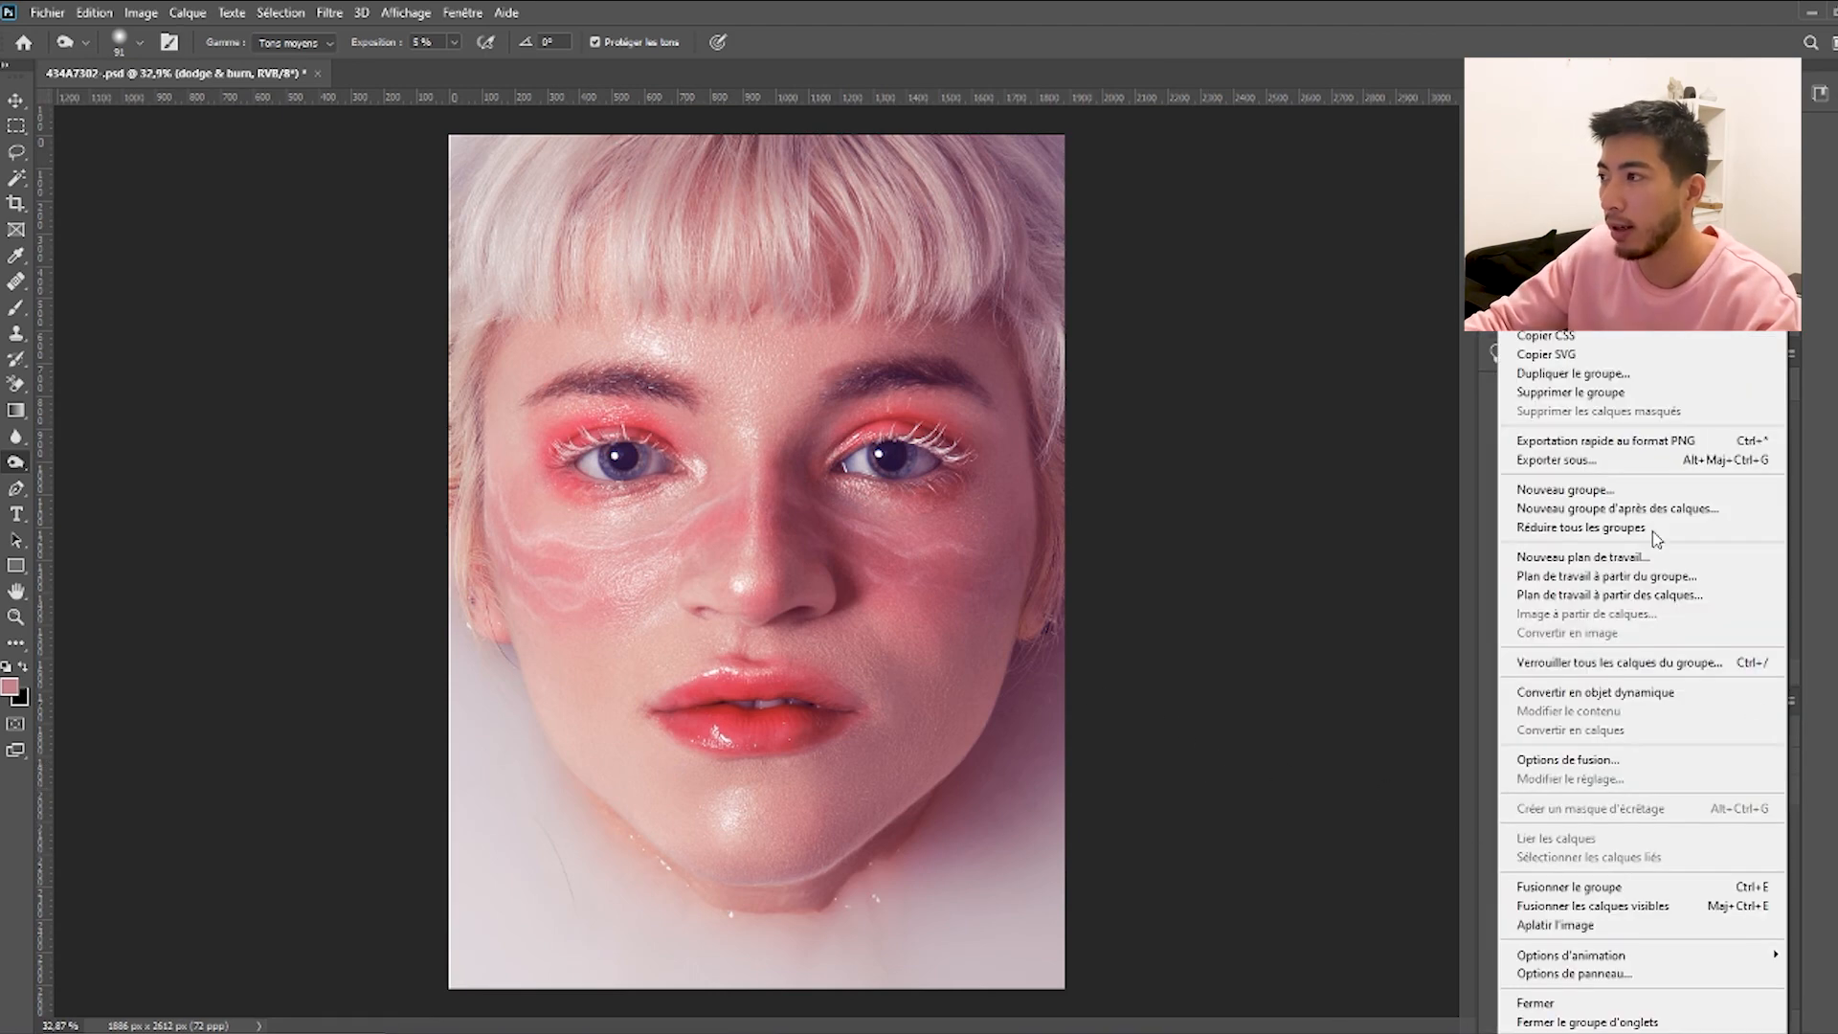
click(1522, 337)
click(1169, 306)
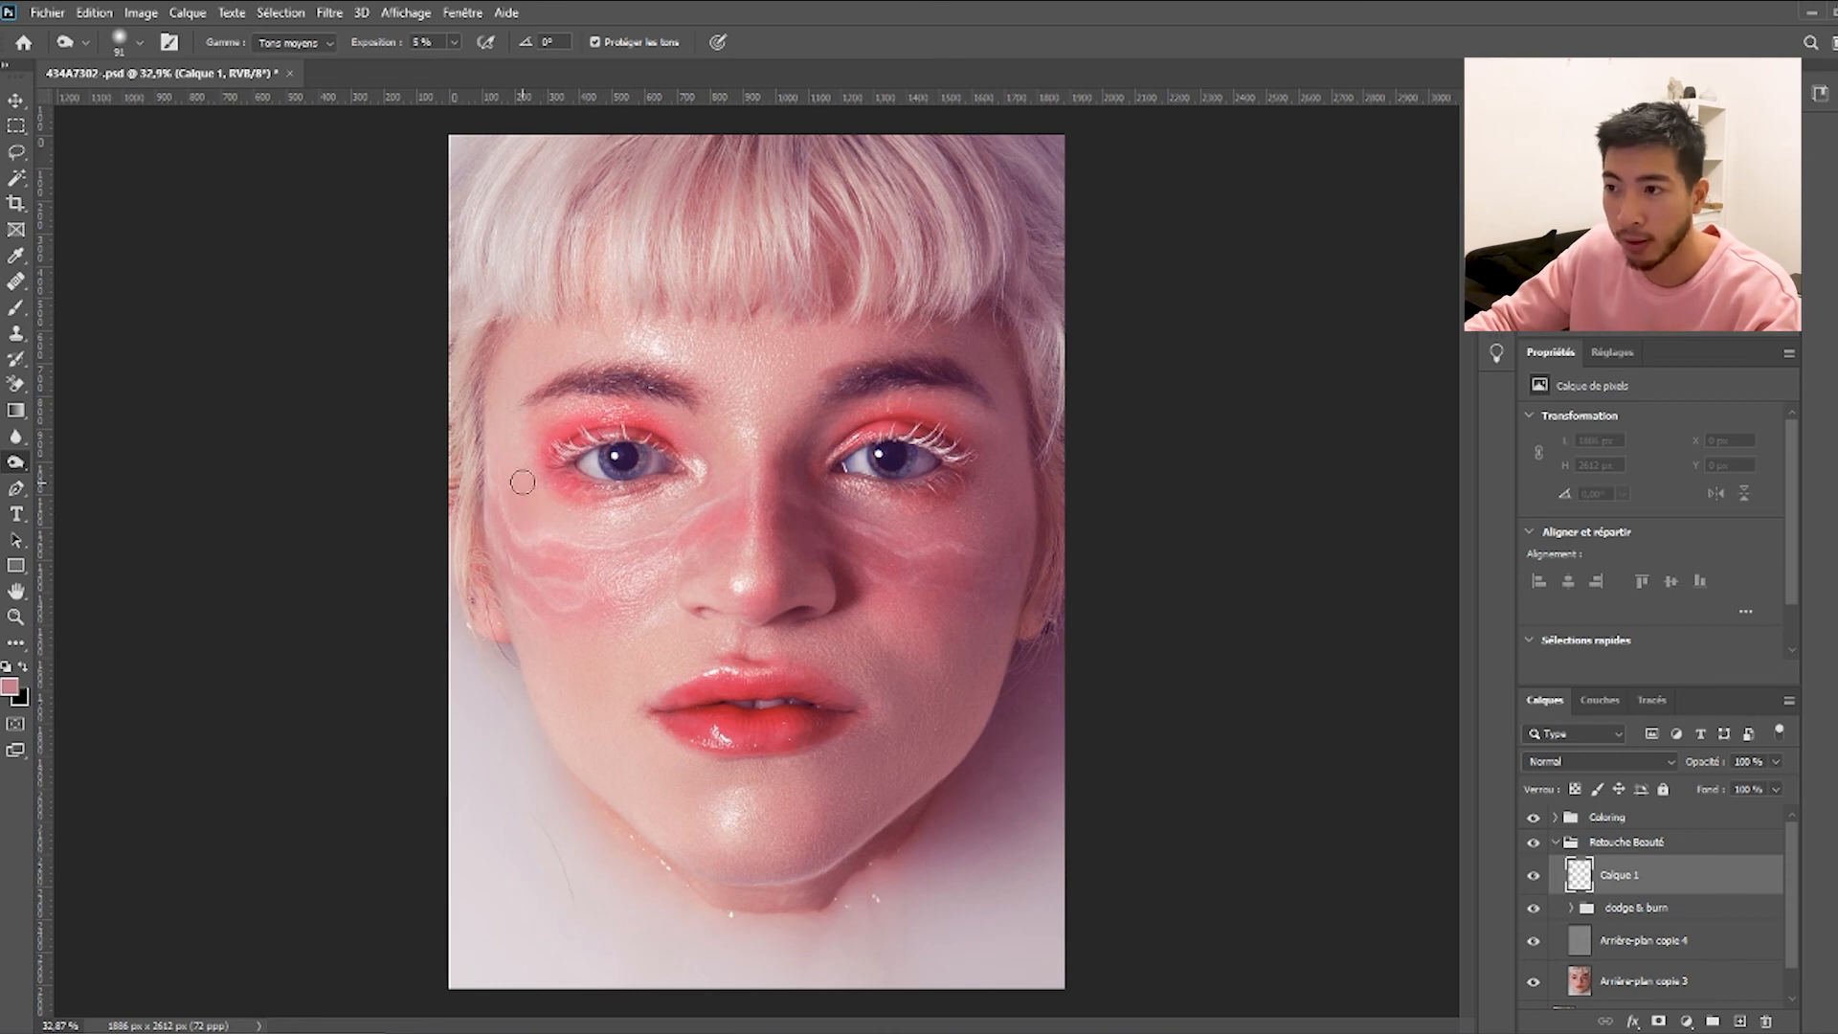
Sample the light skin tone at the temple and paint it with the Brush beside the eye on the new layer.
scroll(525, 493, up, 9)
scroll(523, 532, up, 3)
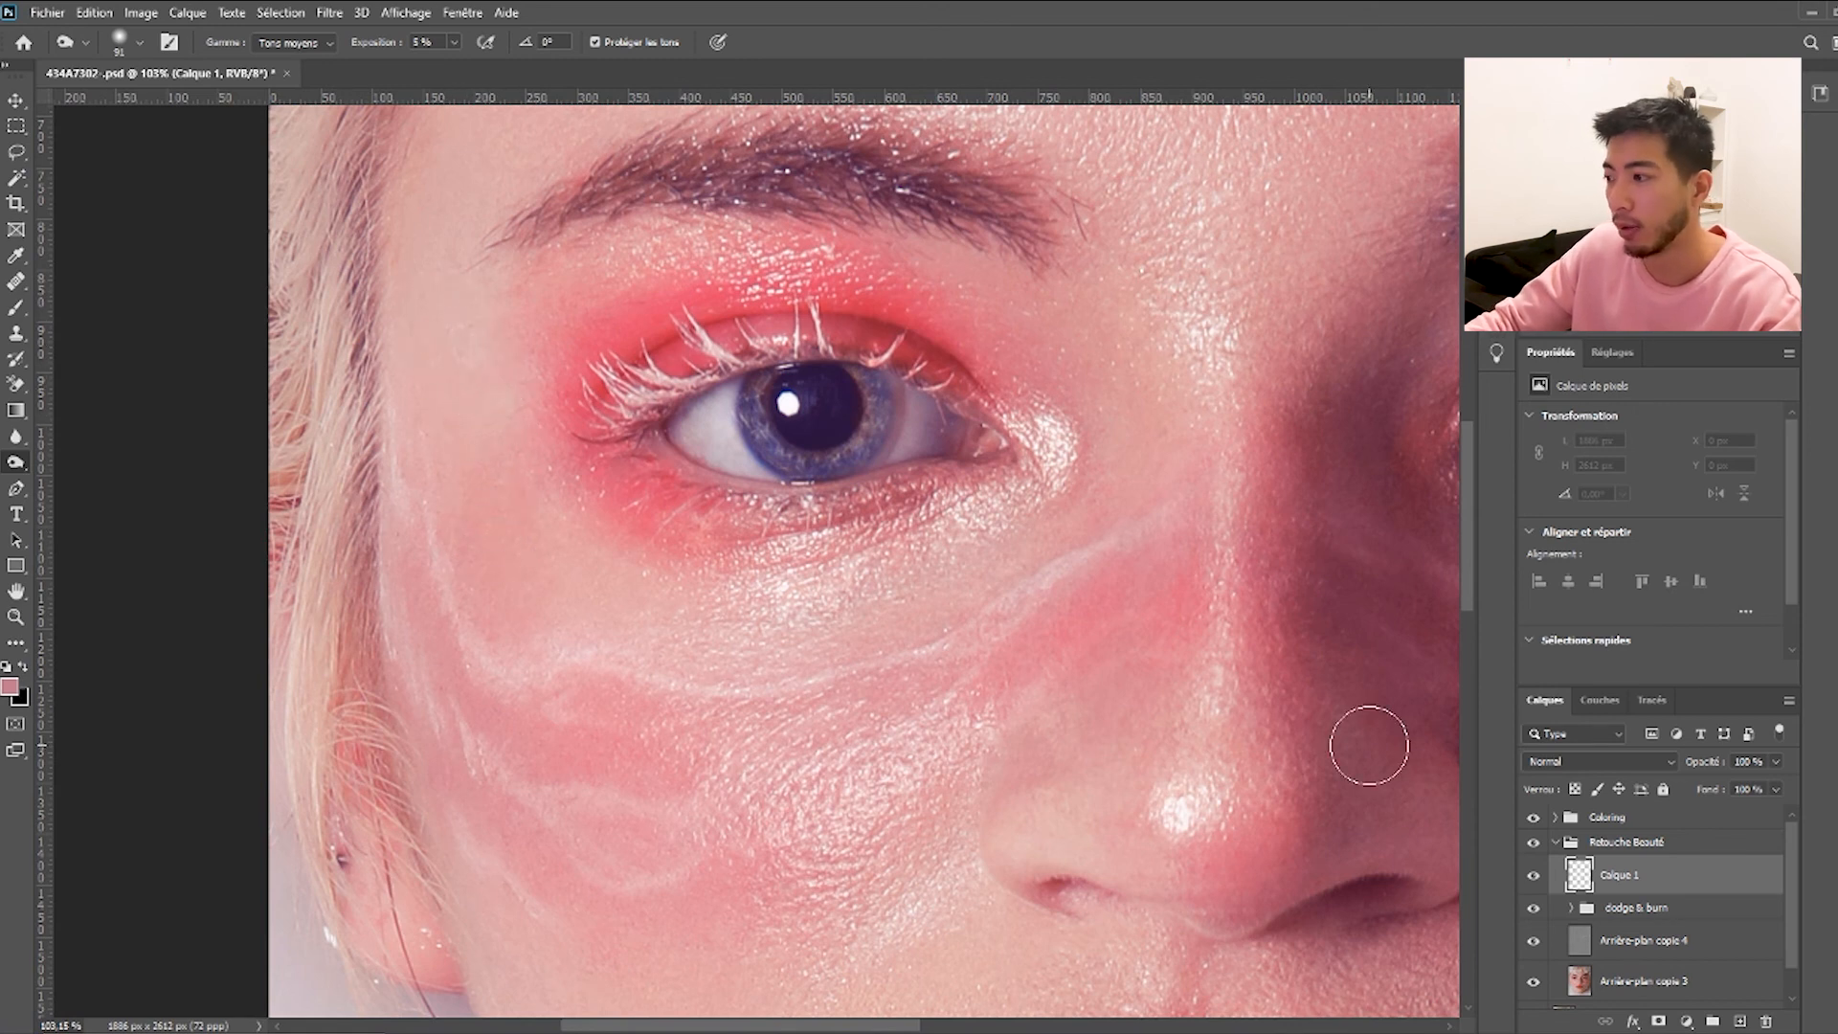
click(15, 308)
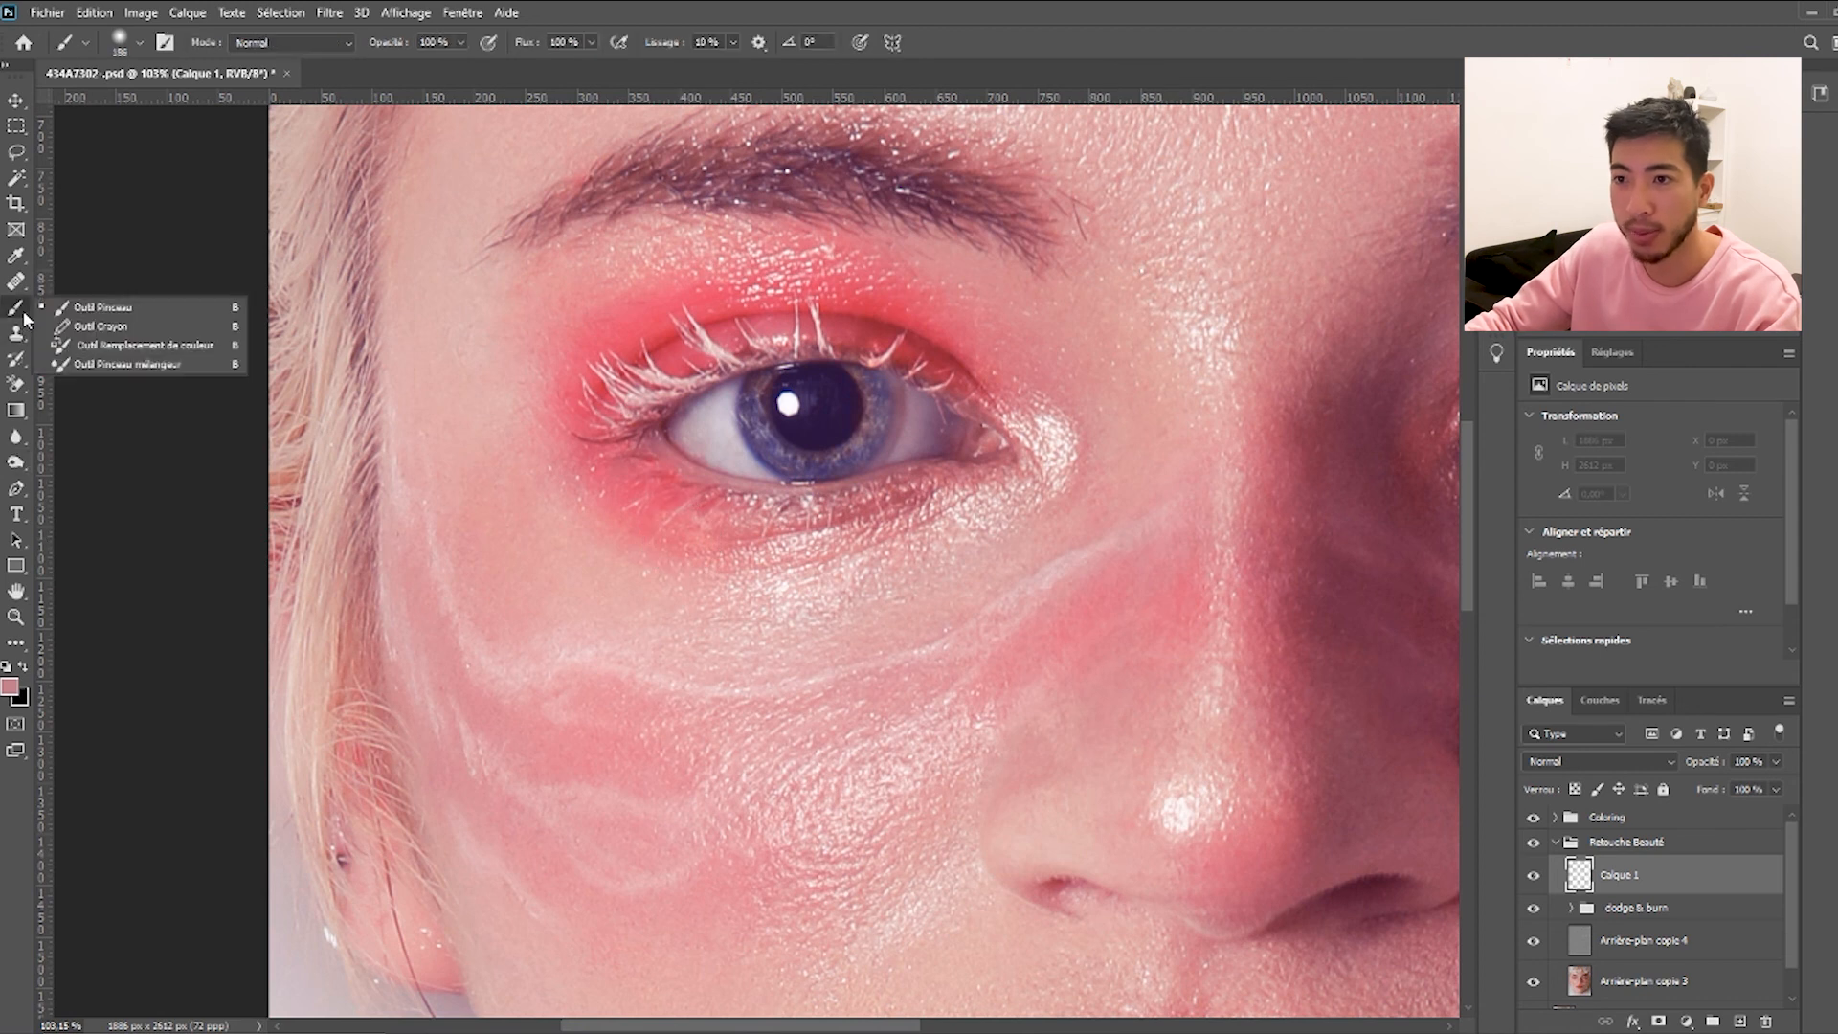
click(96, 307)
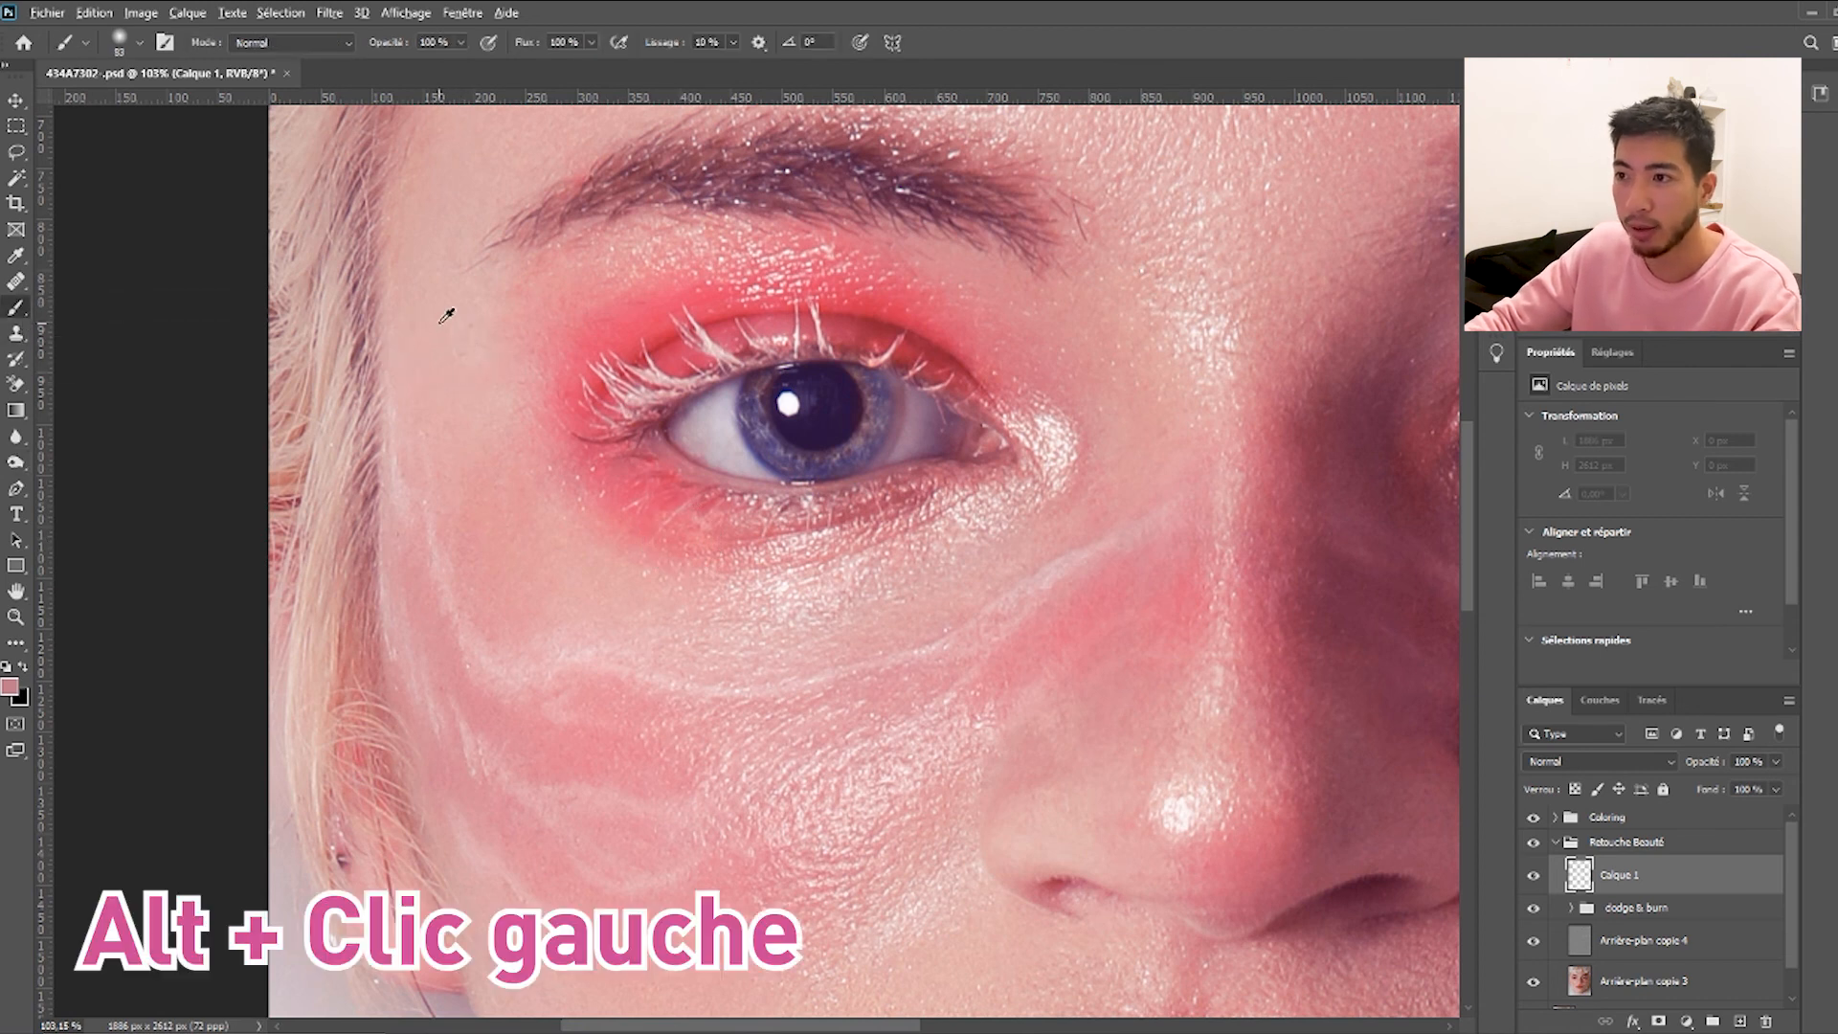
alt+click(444, 333)
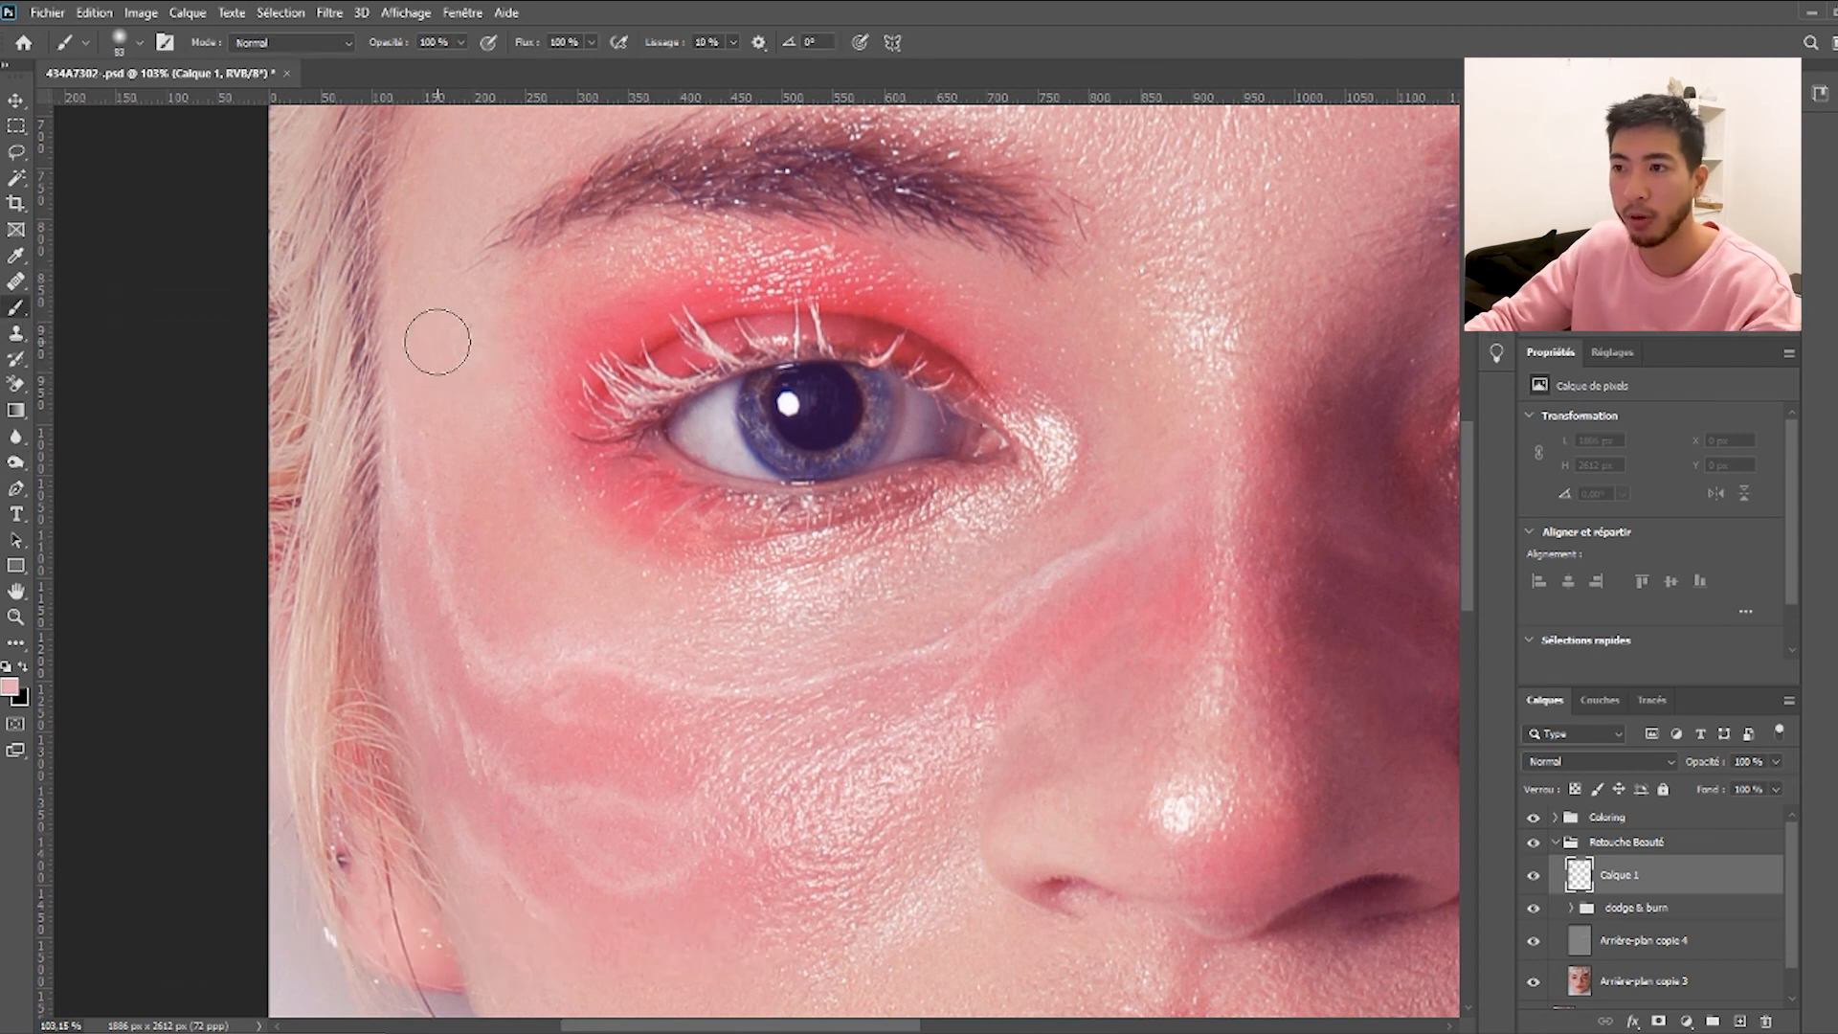
mouse_move(457, 446)
mouse_down()
mouse_move(505, 516)
mouse_move(484, 542)
mouse_move(446, 412)
mouse_up()
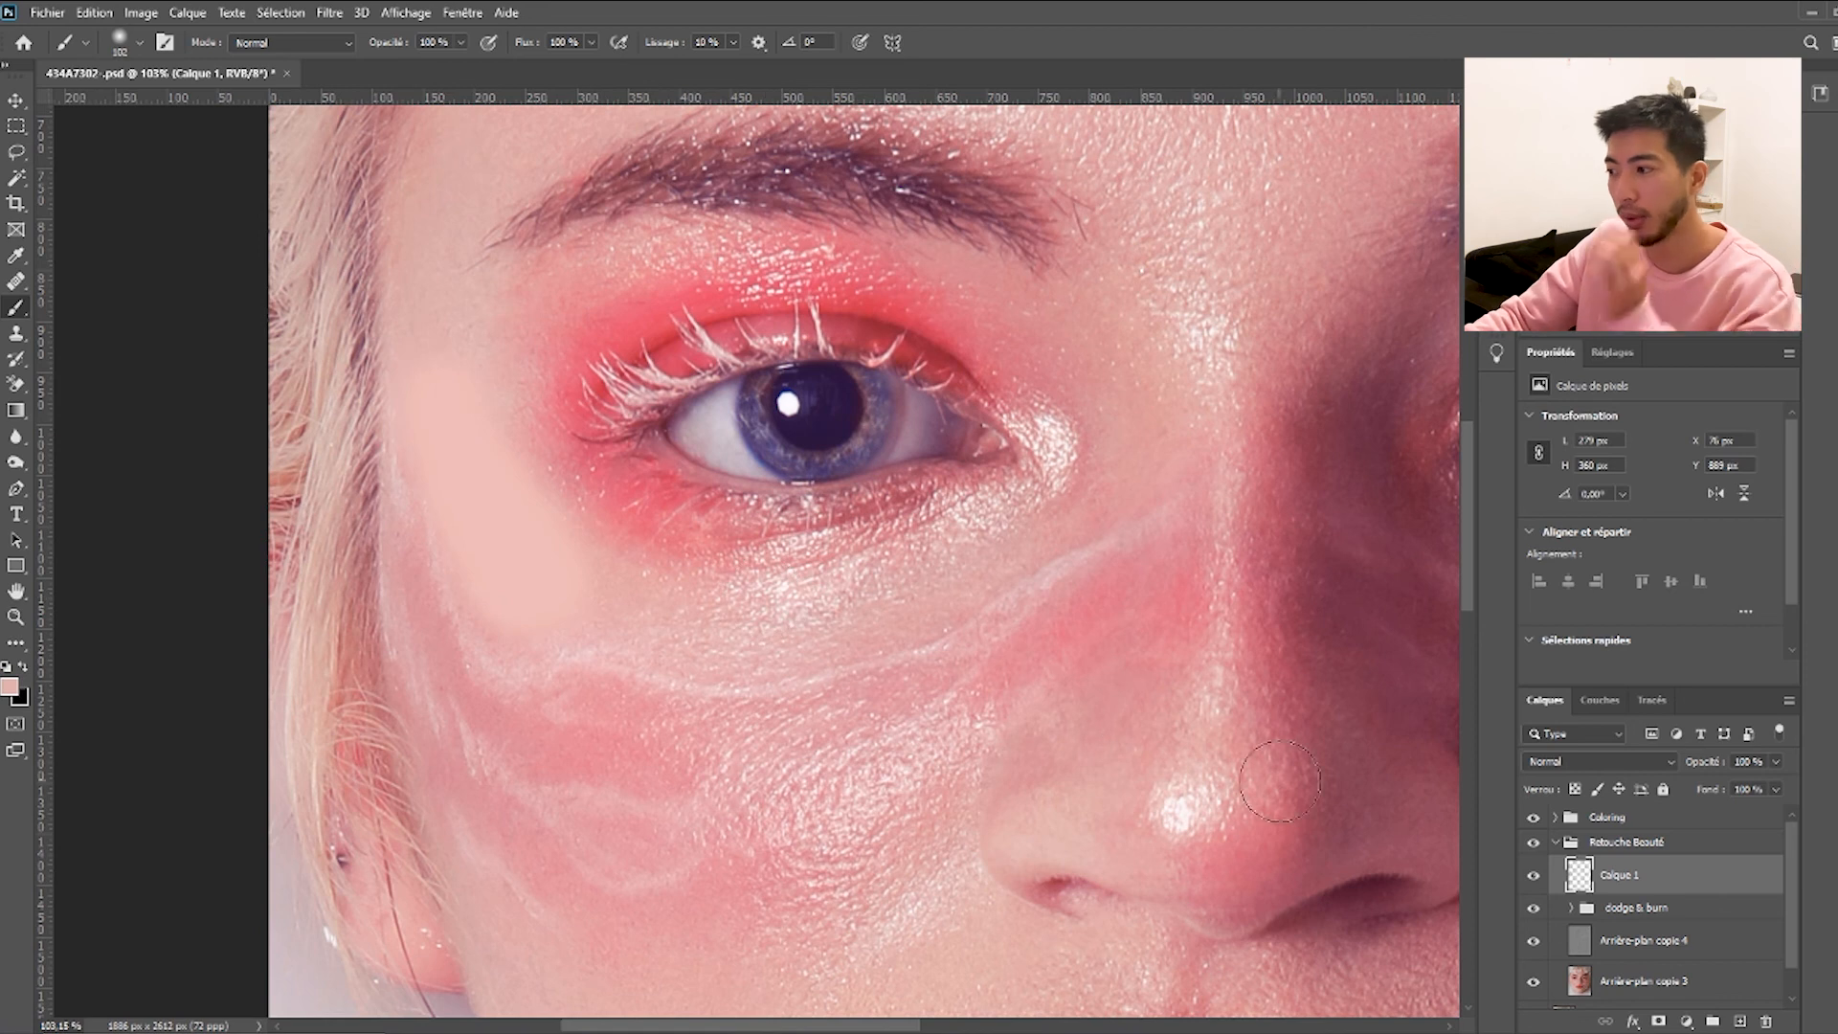
Compare the Saturation and Couleur blend modes on the painted skin-tone layer and keep Saturation.
click(1575, 765)
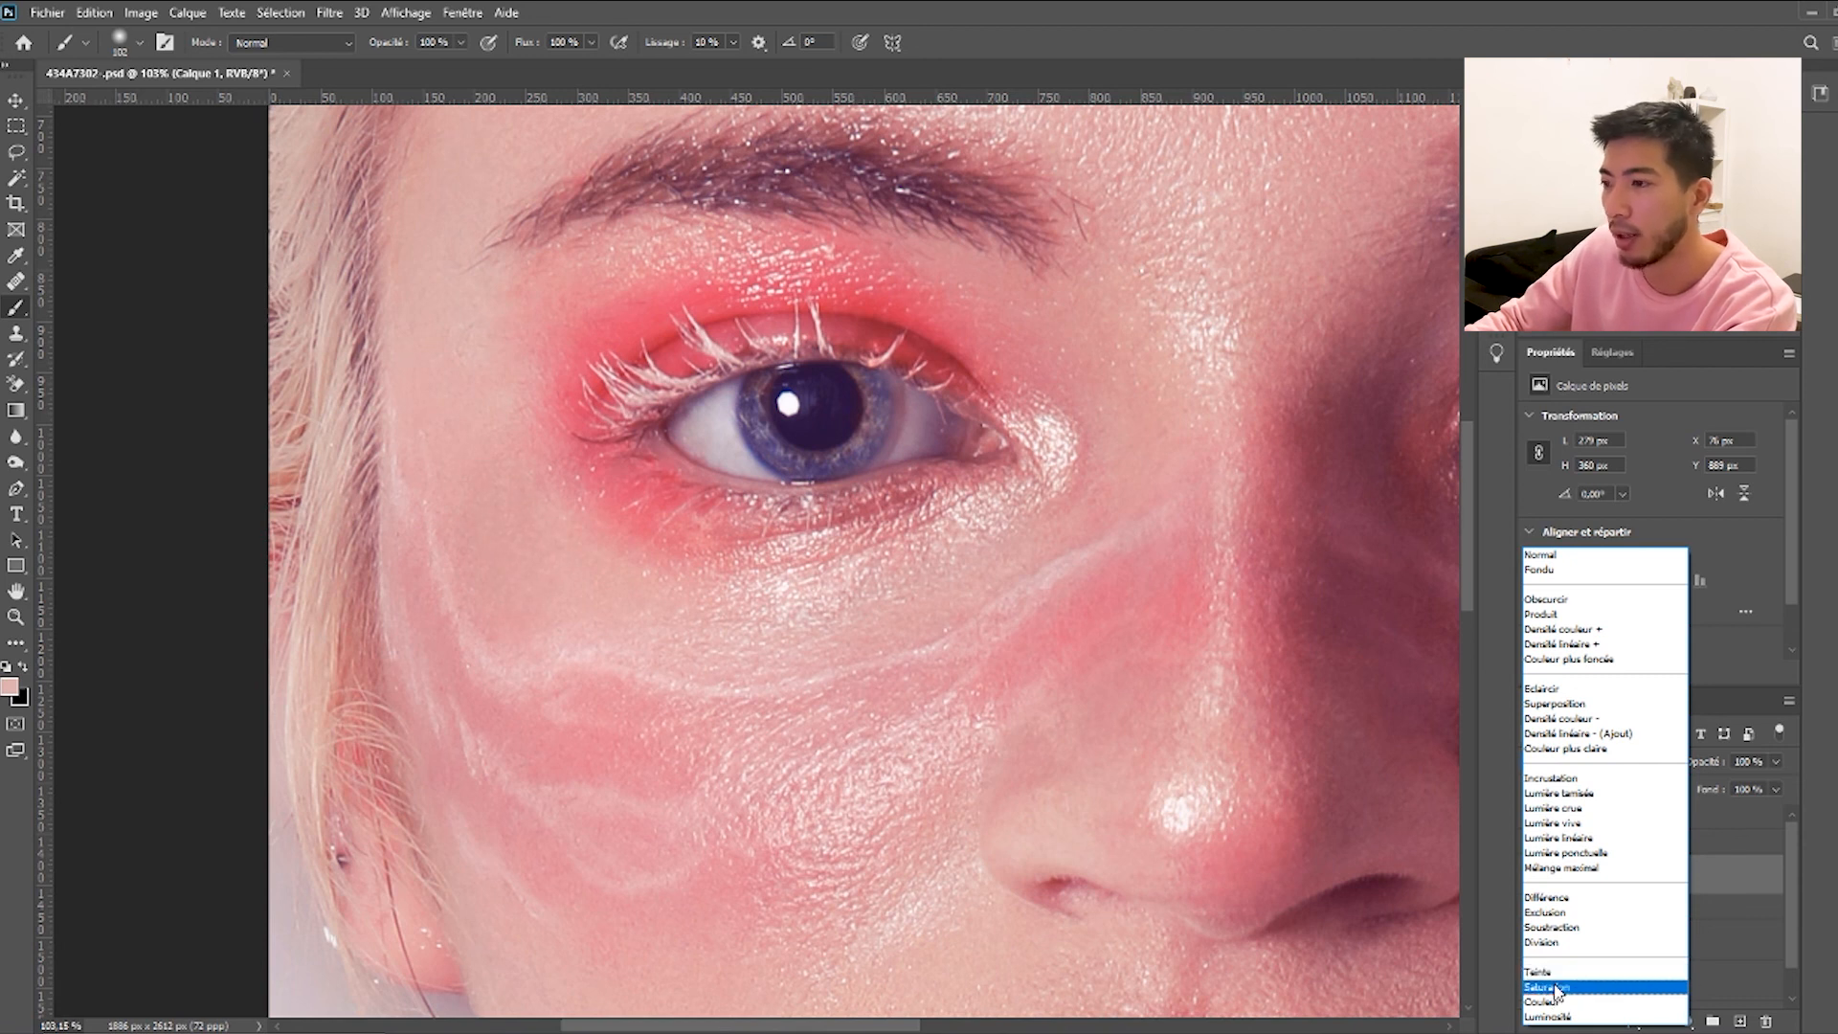
click(1548, 987)
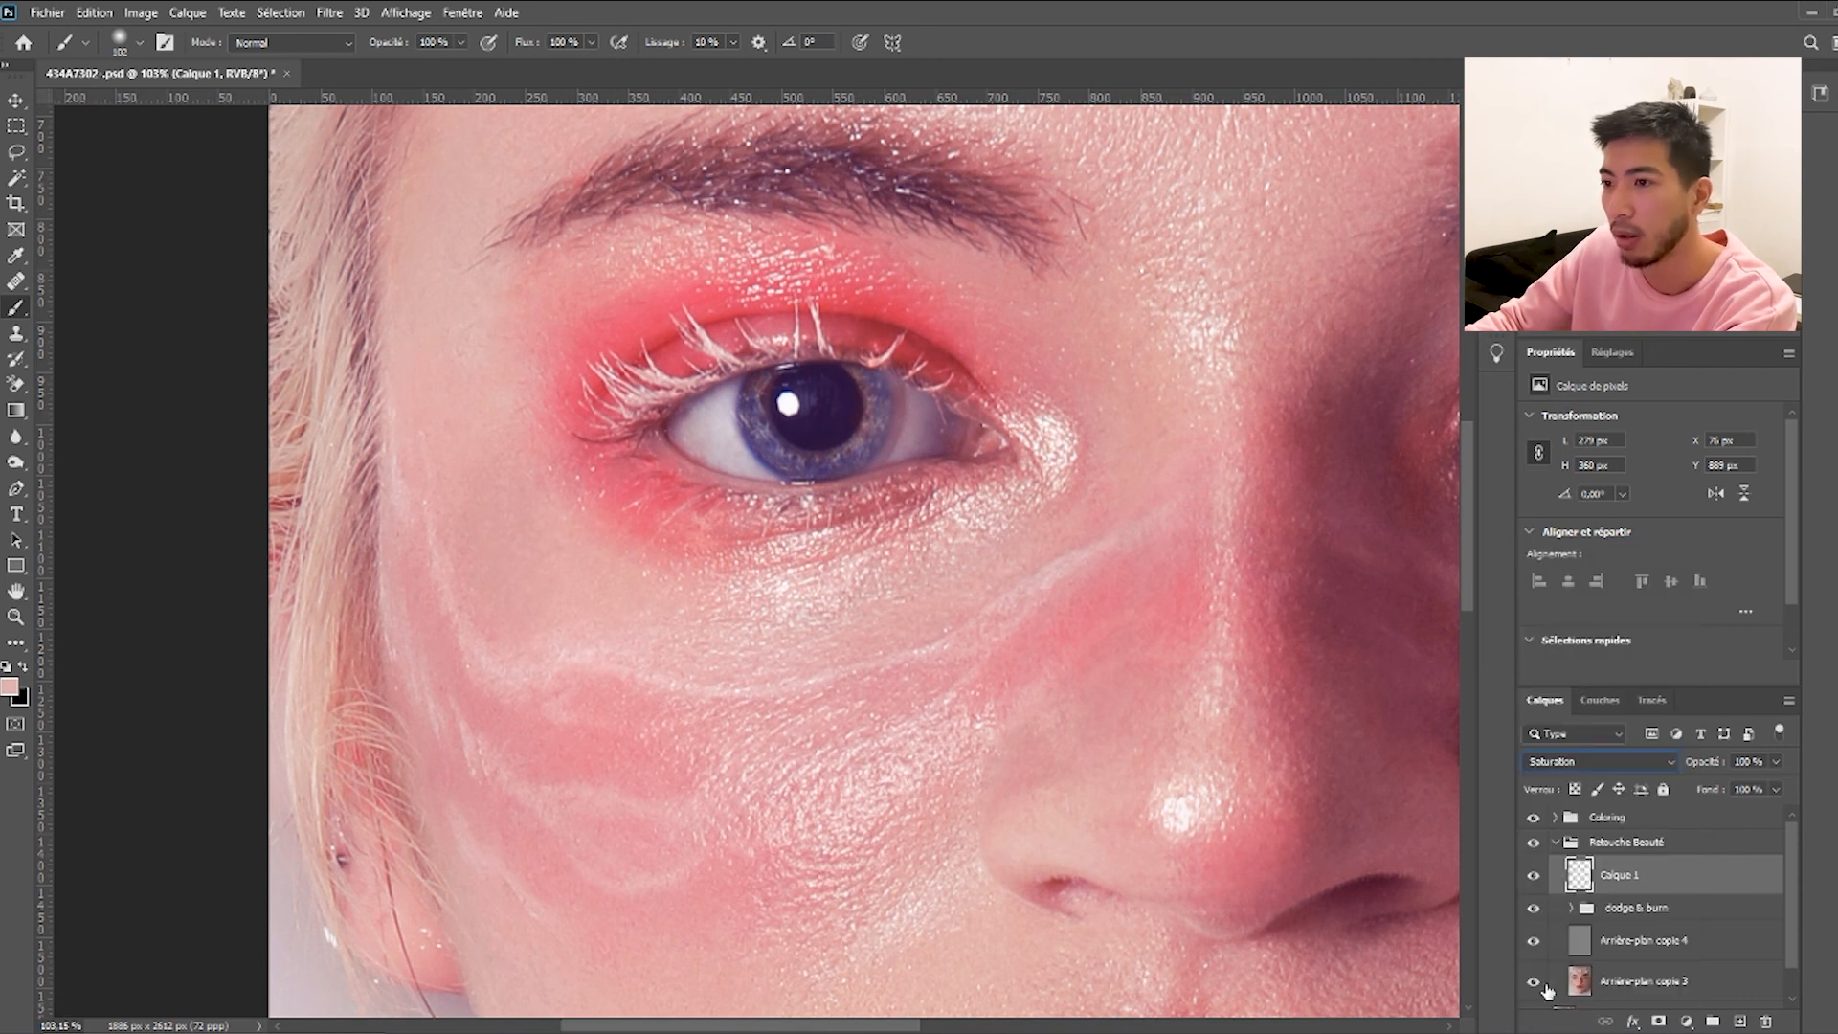
click(1587, 768)
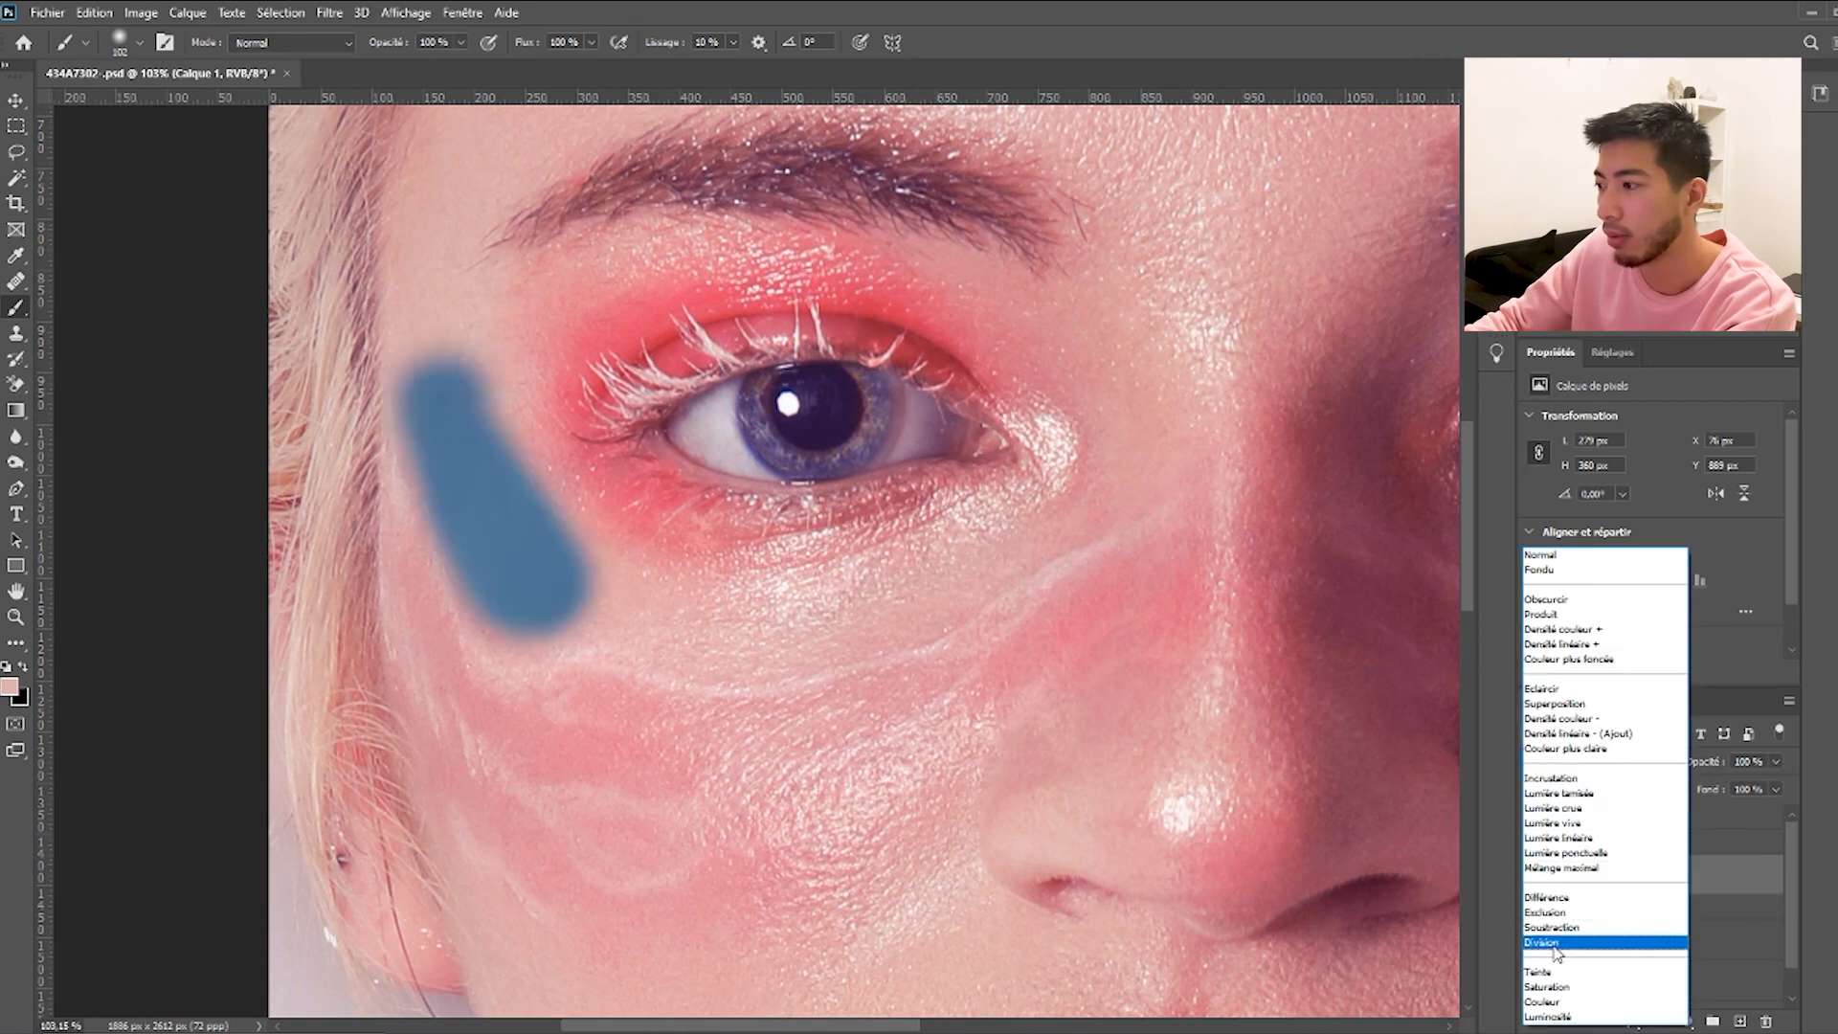
click(1553, 1001)
click(1570, 766)
click(1551, 987)
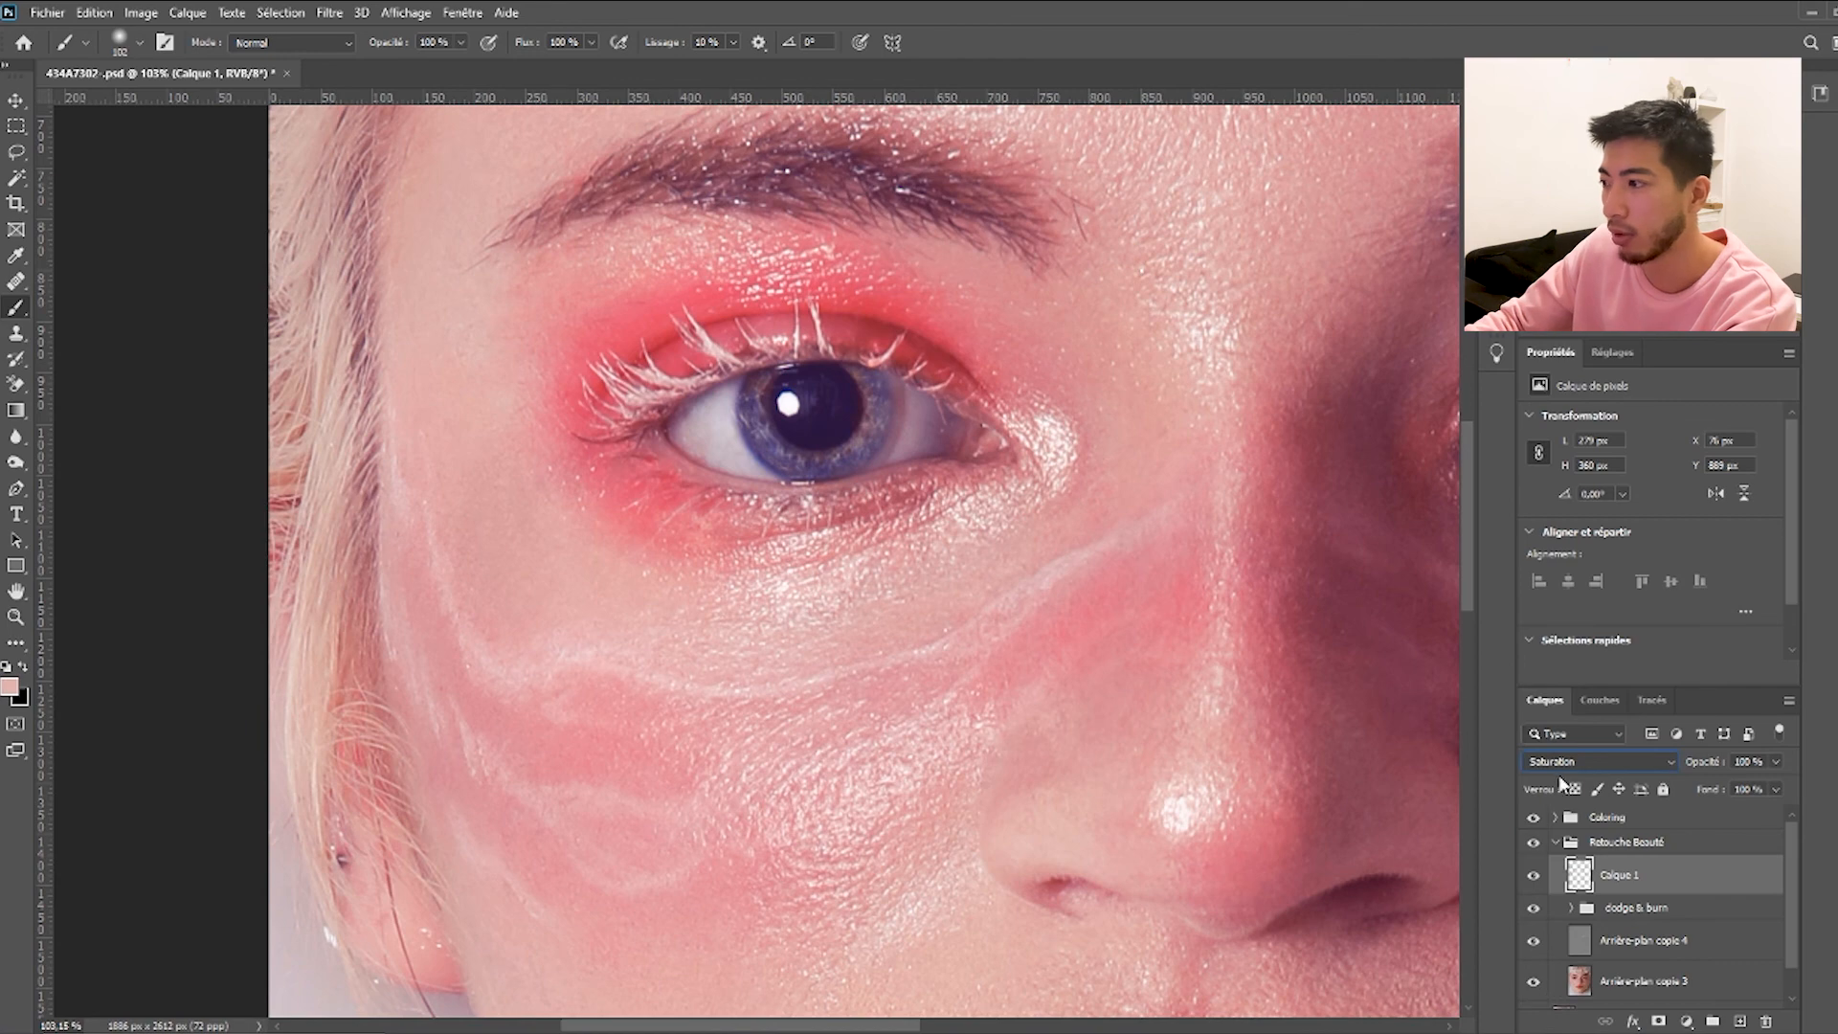
click(1570, 763)
click(1558, 1000)
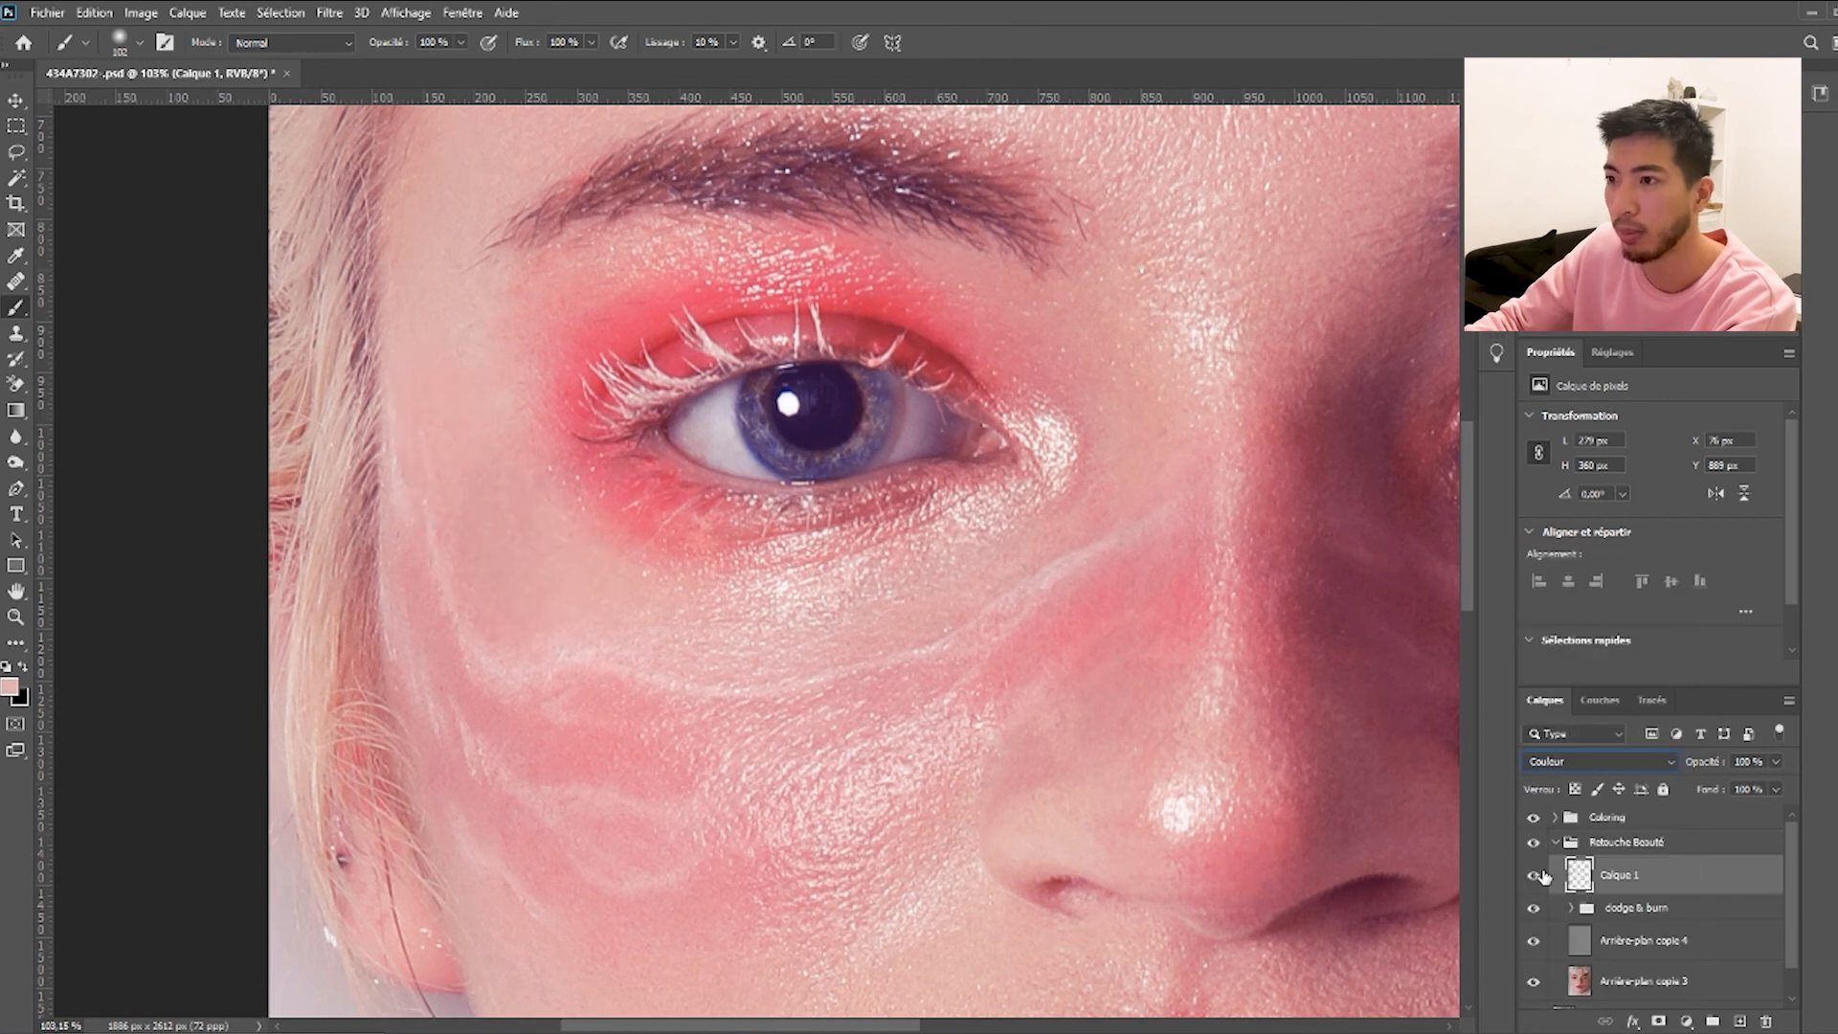
click(1591, 763)
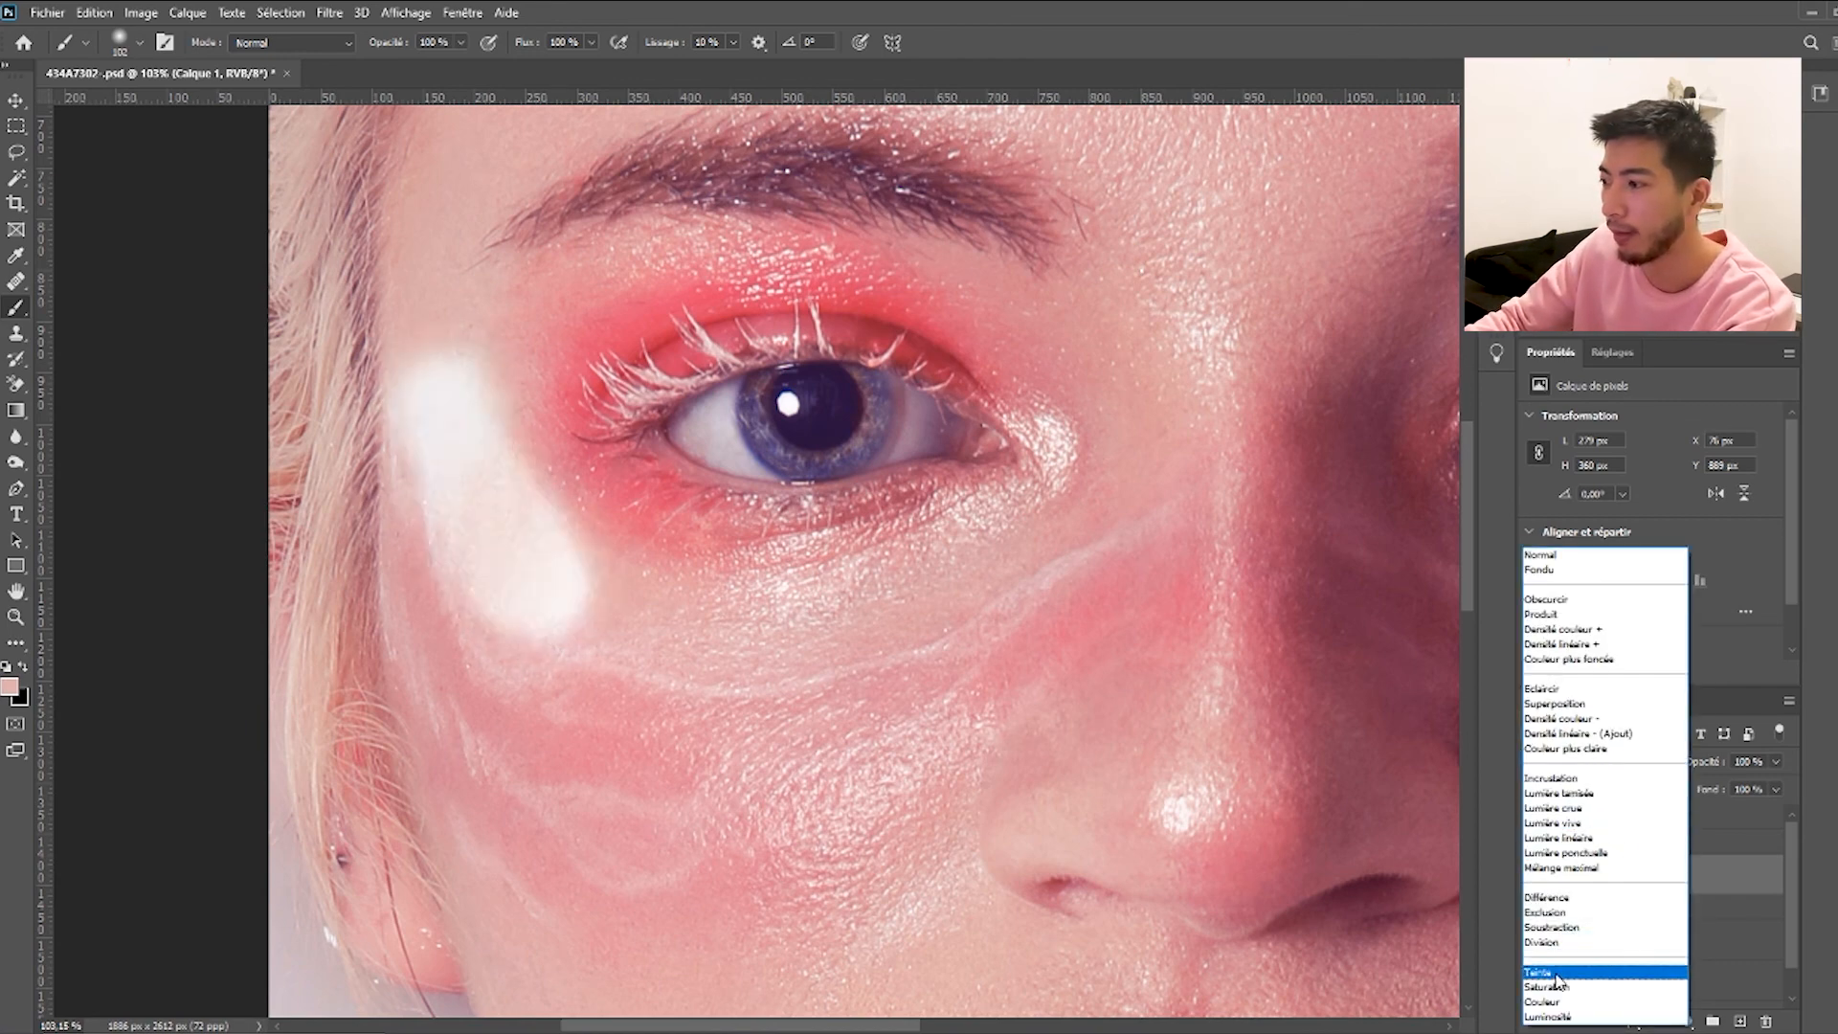
click(1558, 990)
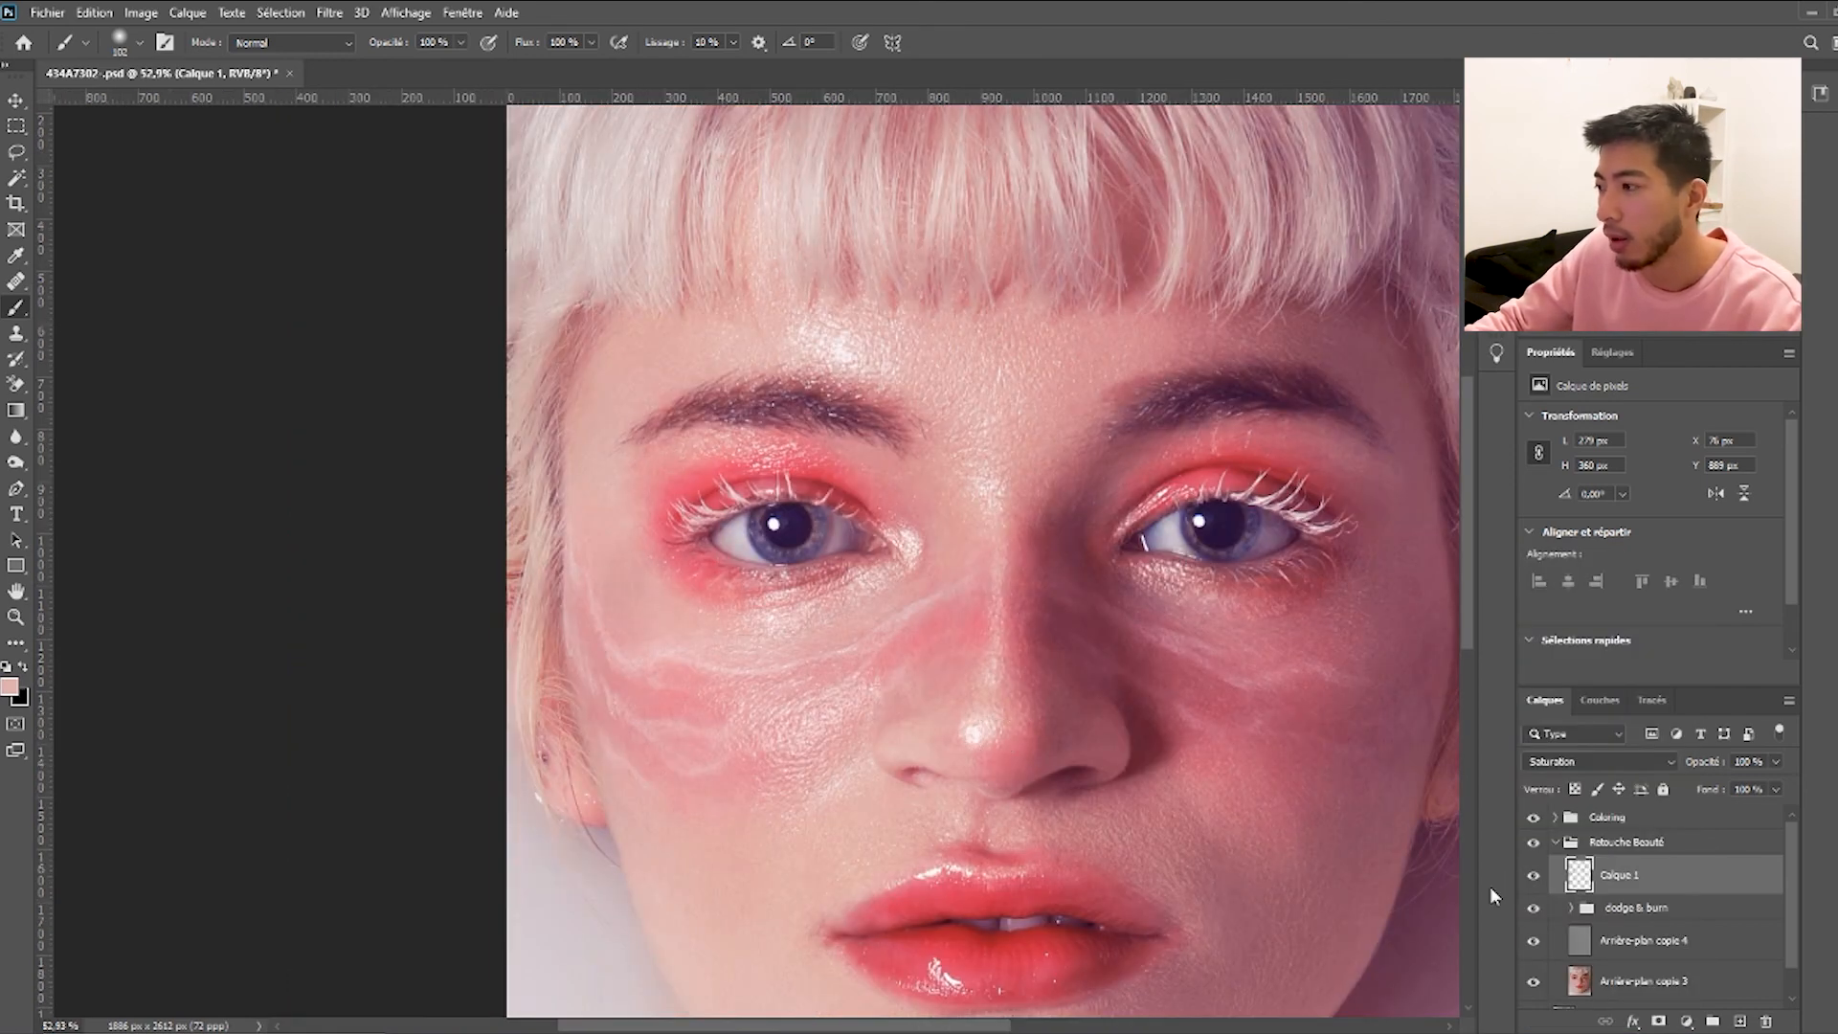
Select the Dodge & Burn défauts layer and ready the Dodge tool with a smaller brush for the cheek skin.
click(1571, 907)
scroll(1579, 919, down, 4)
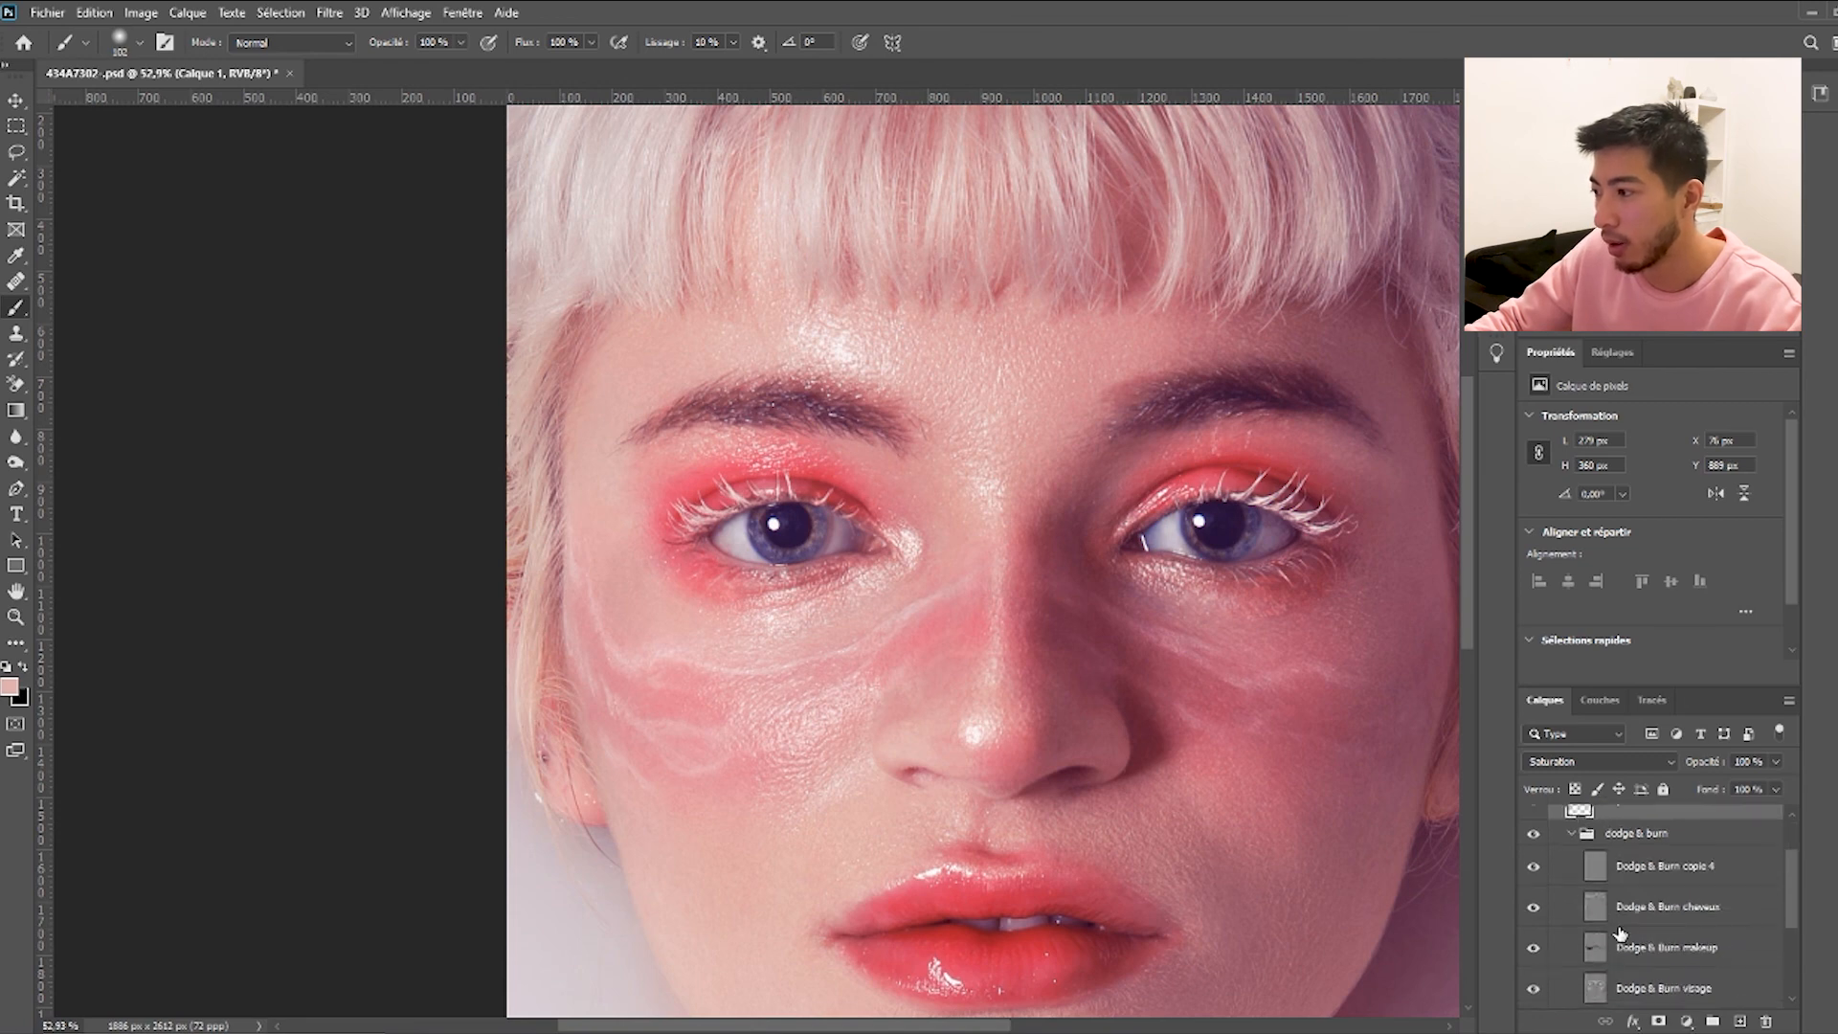
click(1693, 929)
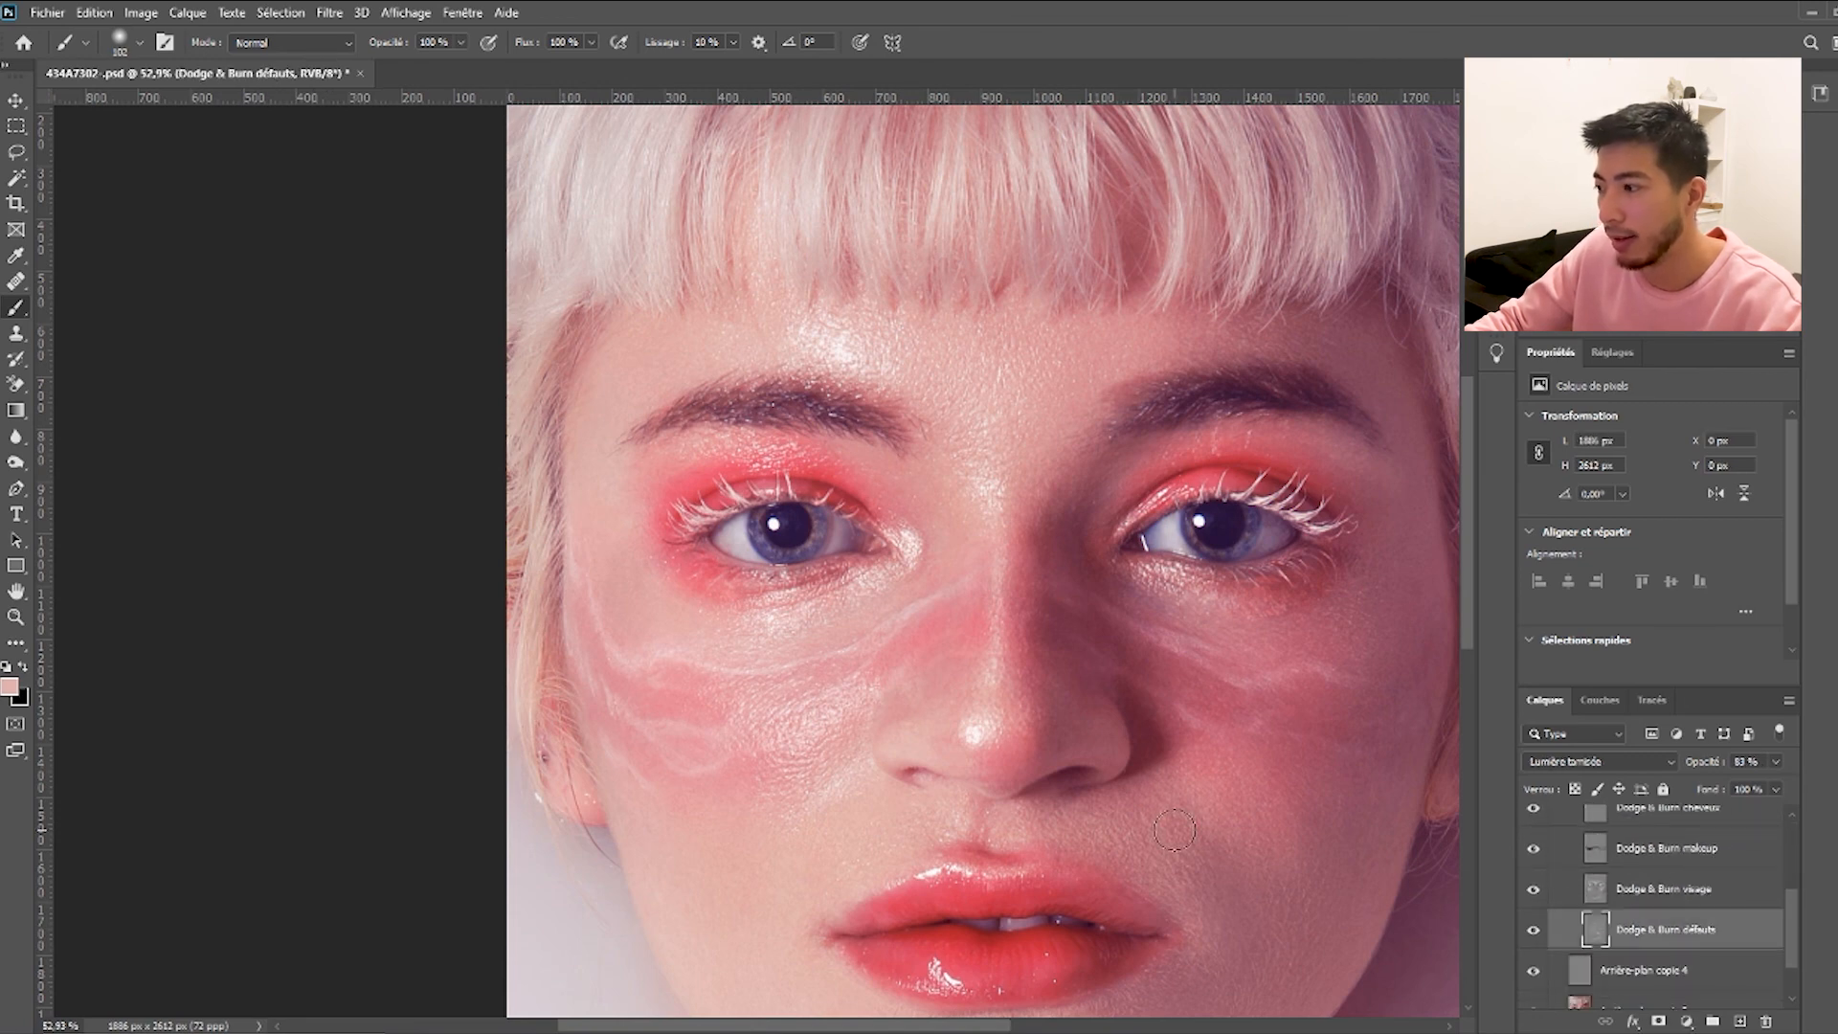
scroll(627, 594, up, 5)
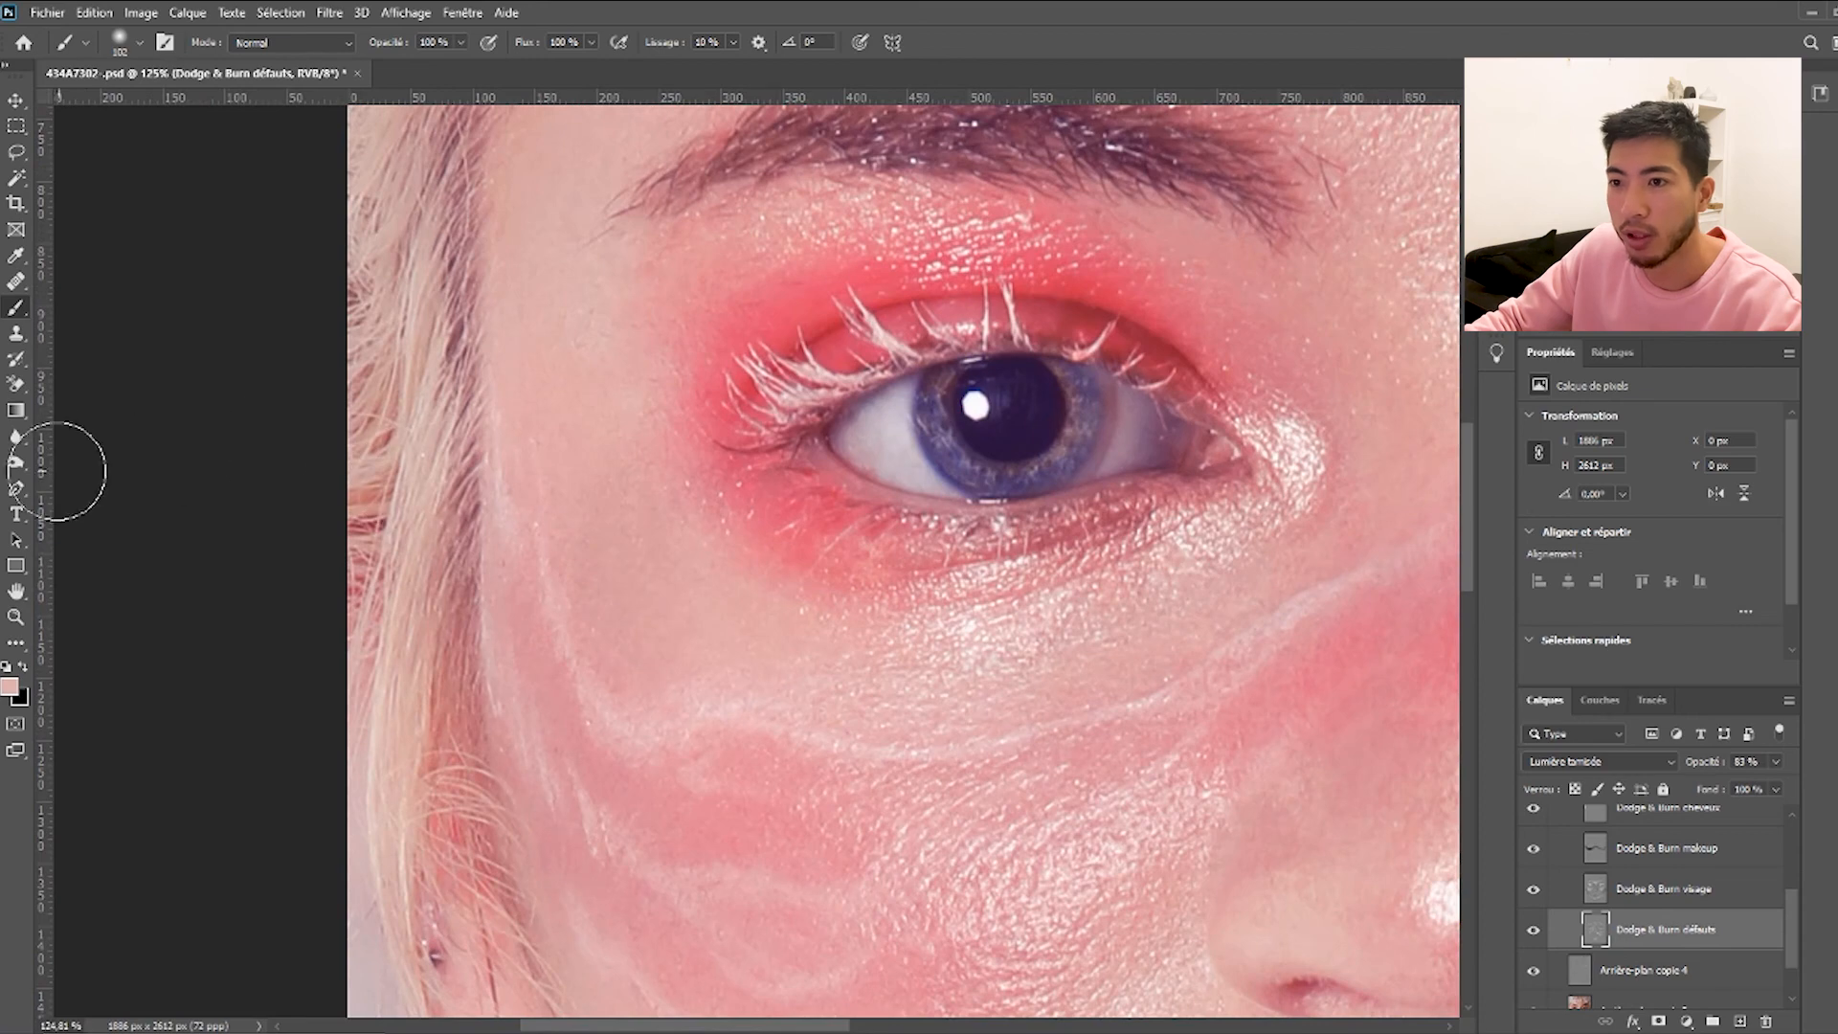
click(16, 461)
click(96, 461)
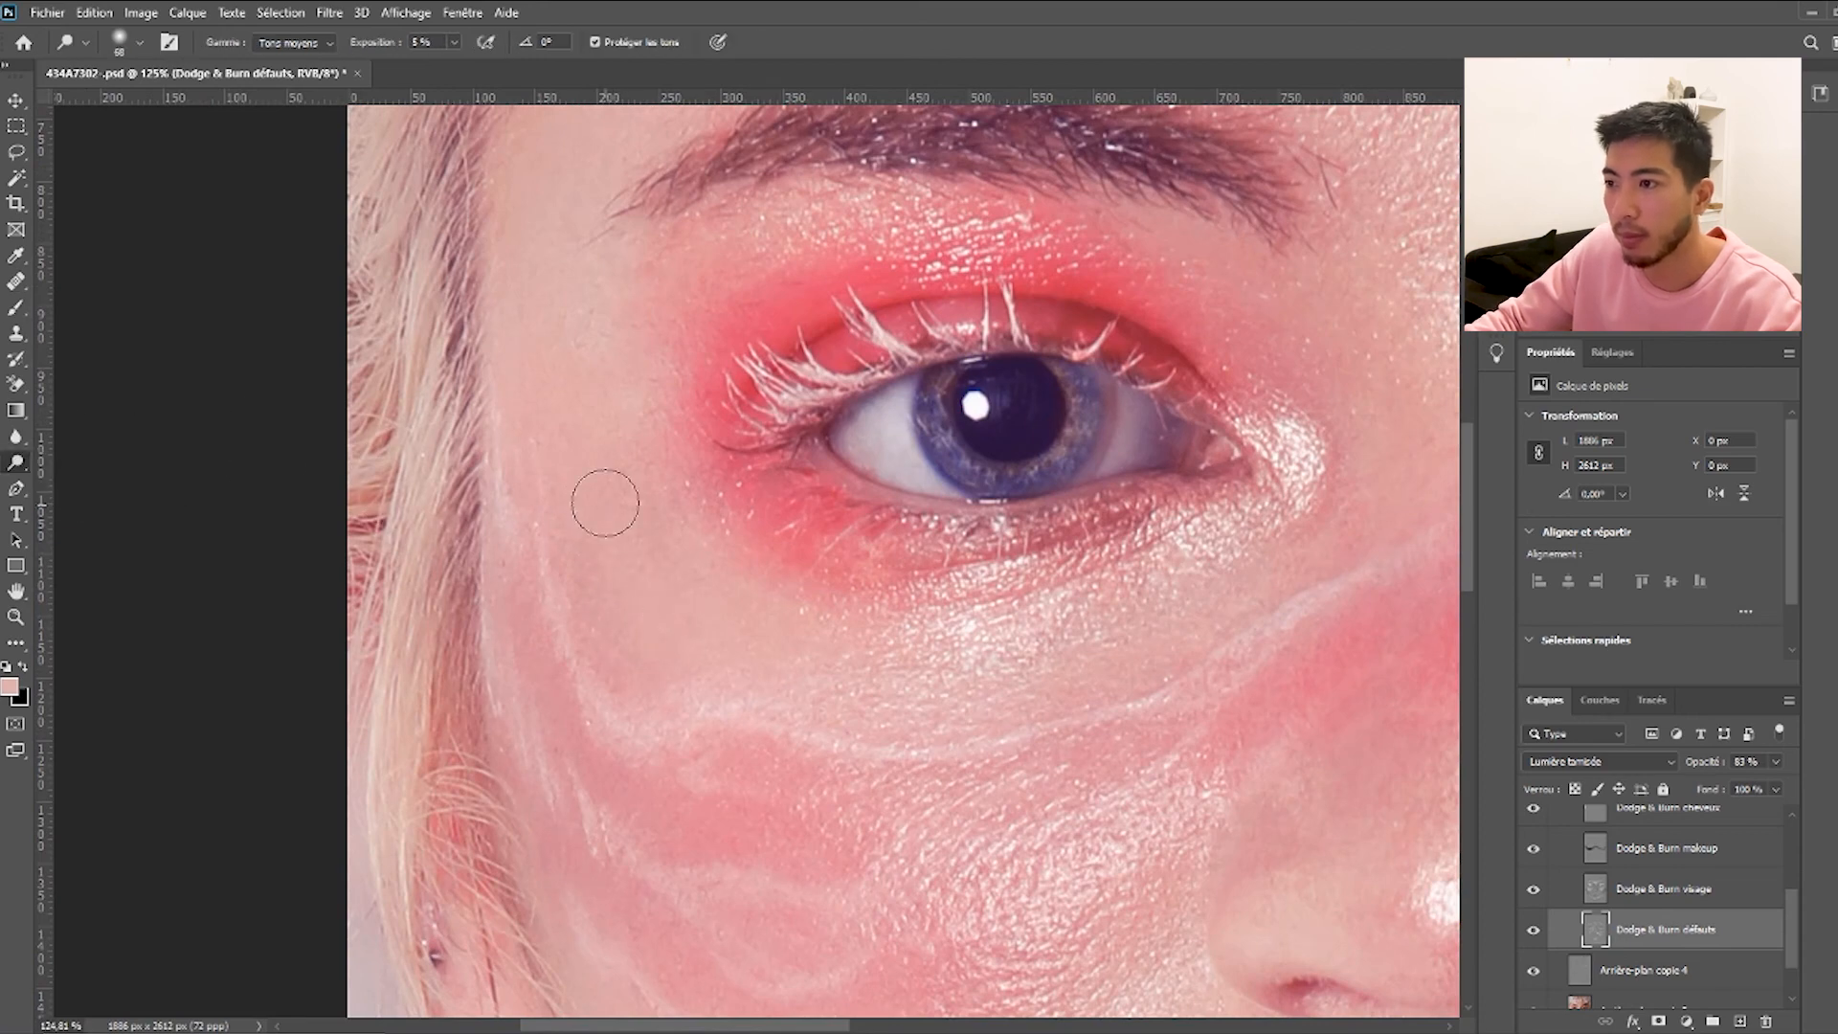
scroll(607, 513, down, 2)
key(bracketleft)
key(bracketleft)
key(bracketleft)
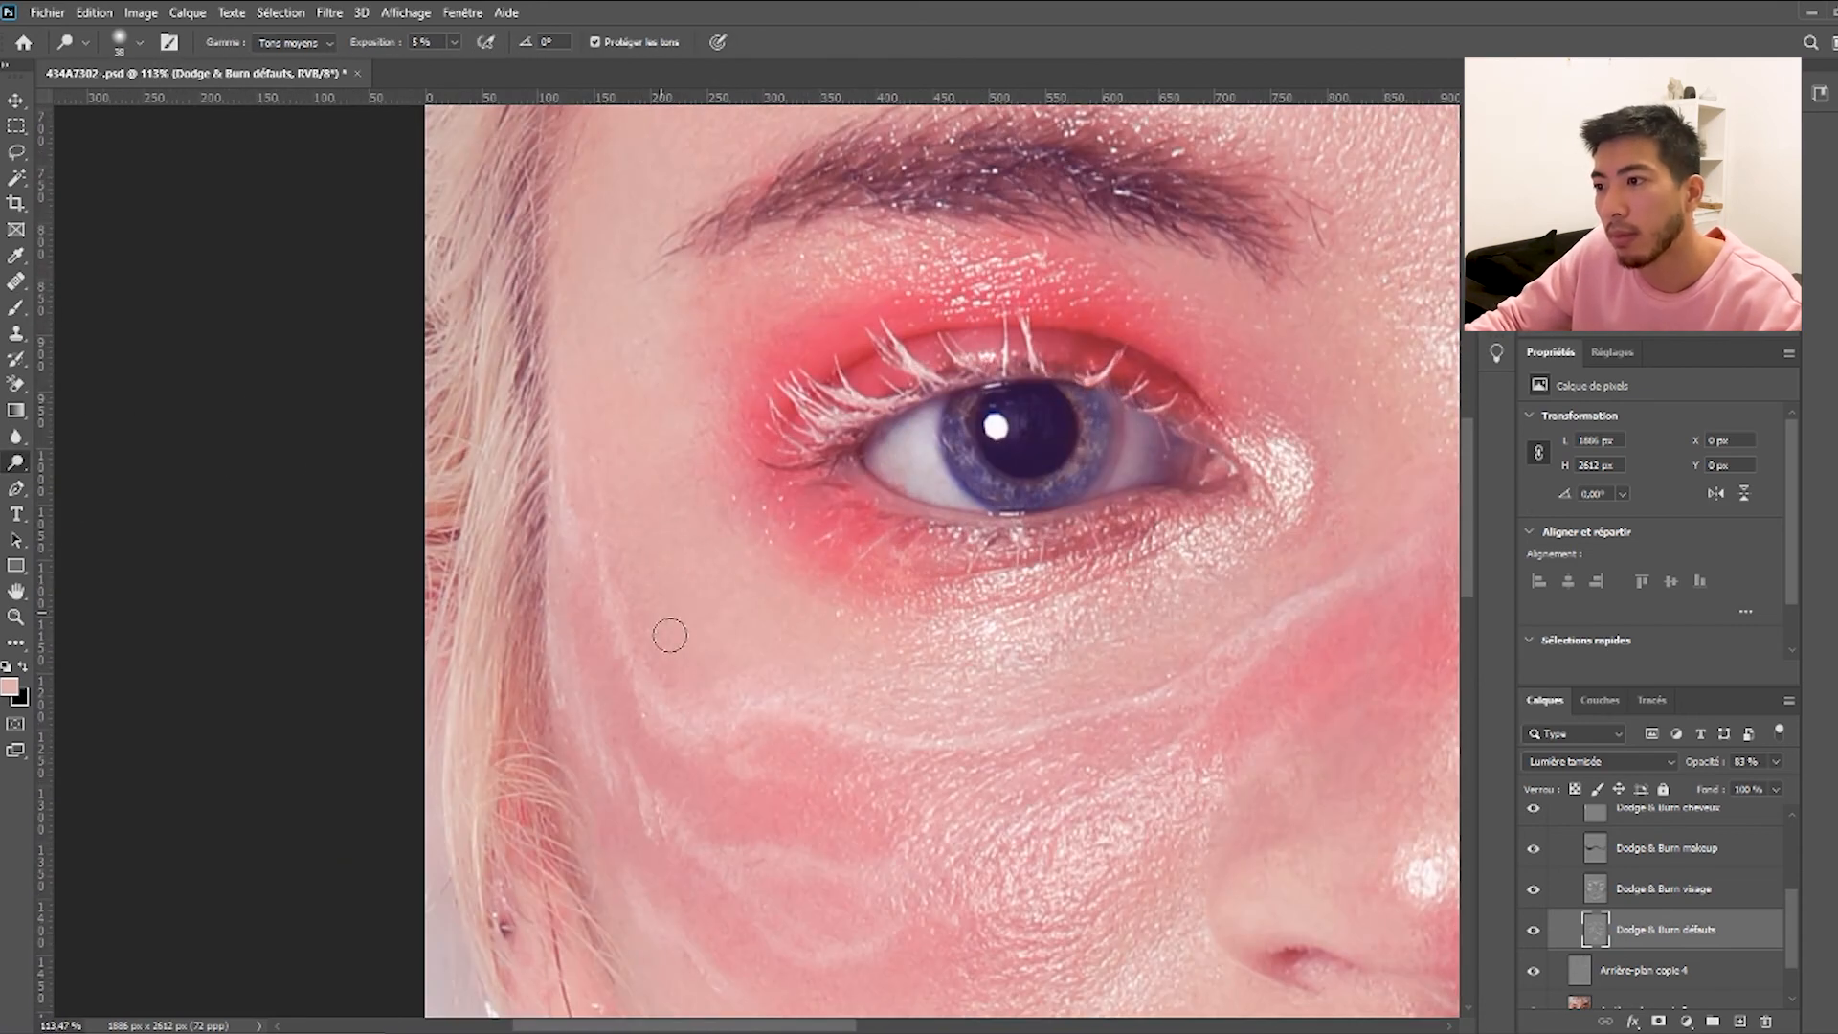
scroll(1143, 638, down, 5)
scroll(1581, 890, up, 3)
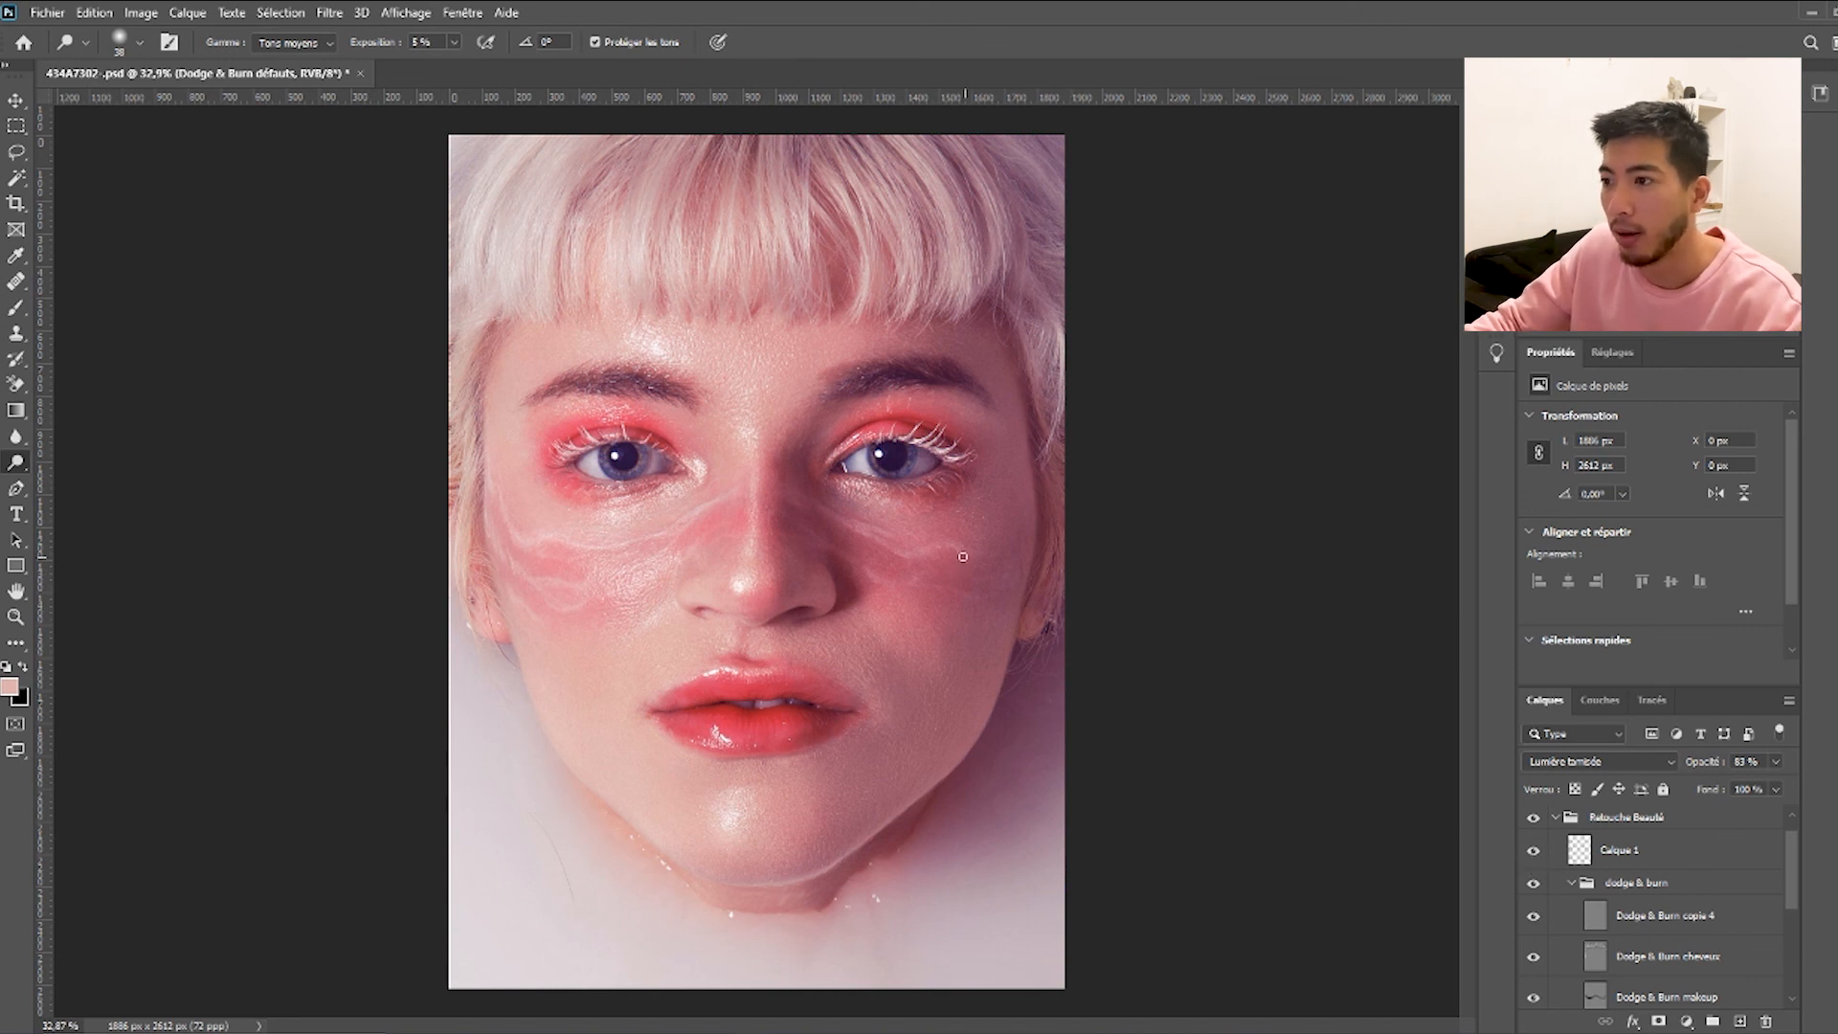
Add a new empty layer above Calque 1 in the Retouche Beauté group.
scroll(868, 513, up, 6)
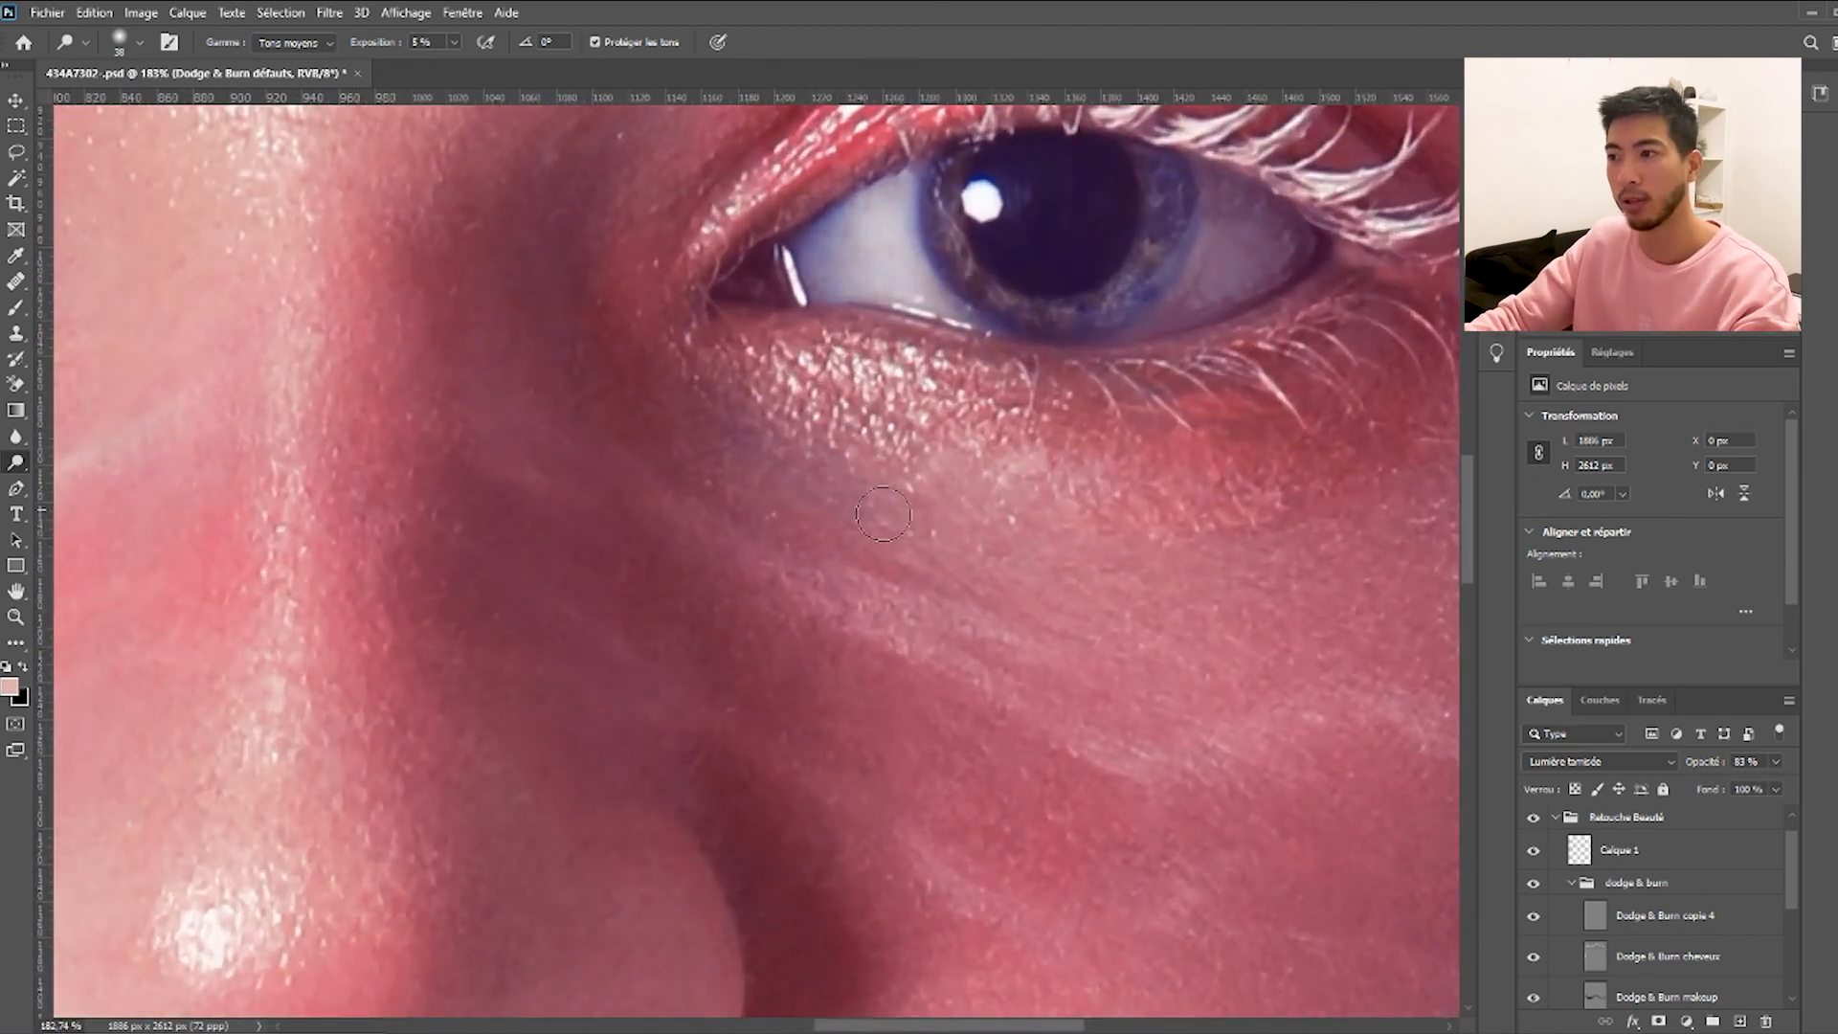
click(1648, 858)
click(1789, 700)
click(1580, 336)
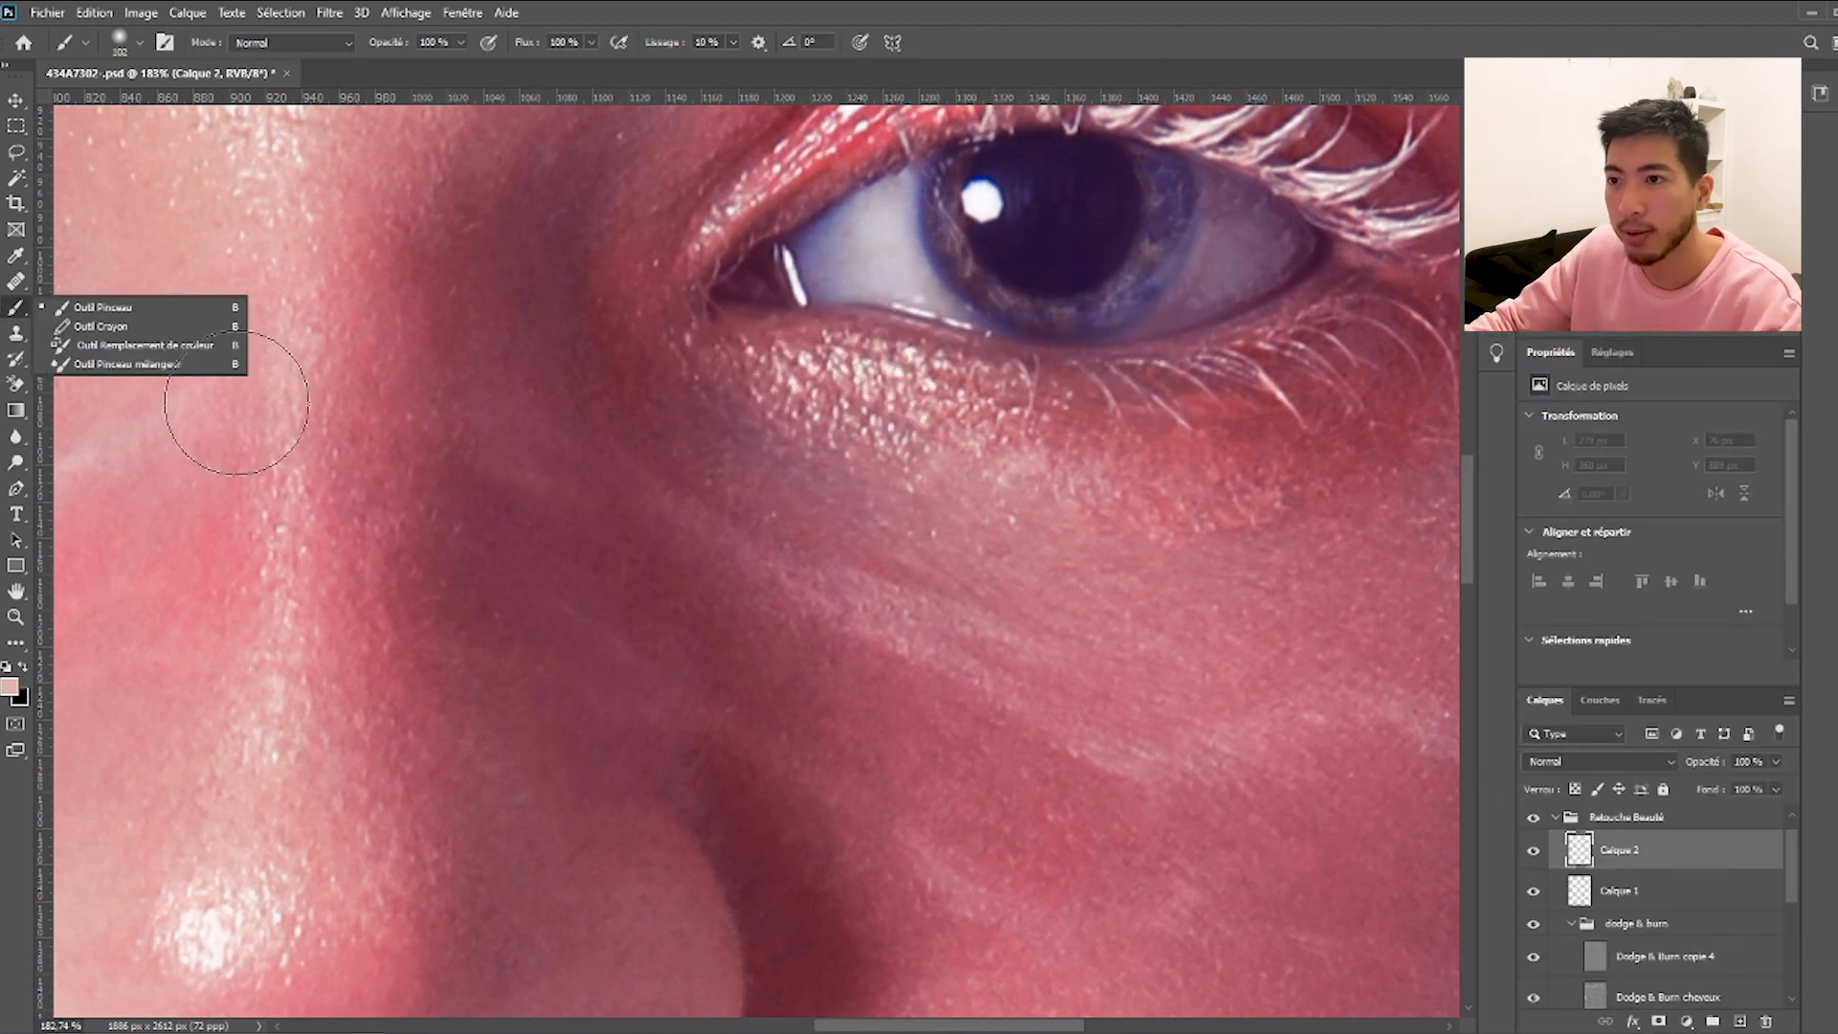
Paint a sampled pink skin tone over the bluish inner under-eye area and set the new layer's blend mode to Saturation.
drag(818, 549, 771, 533)
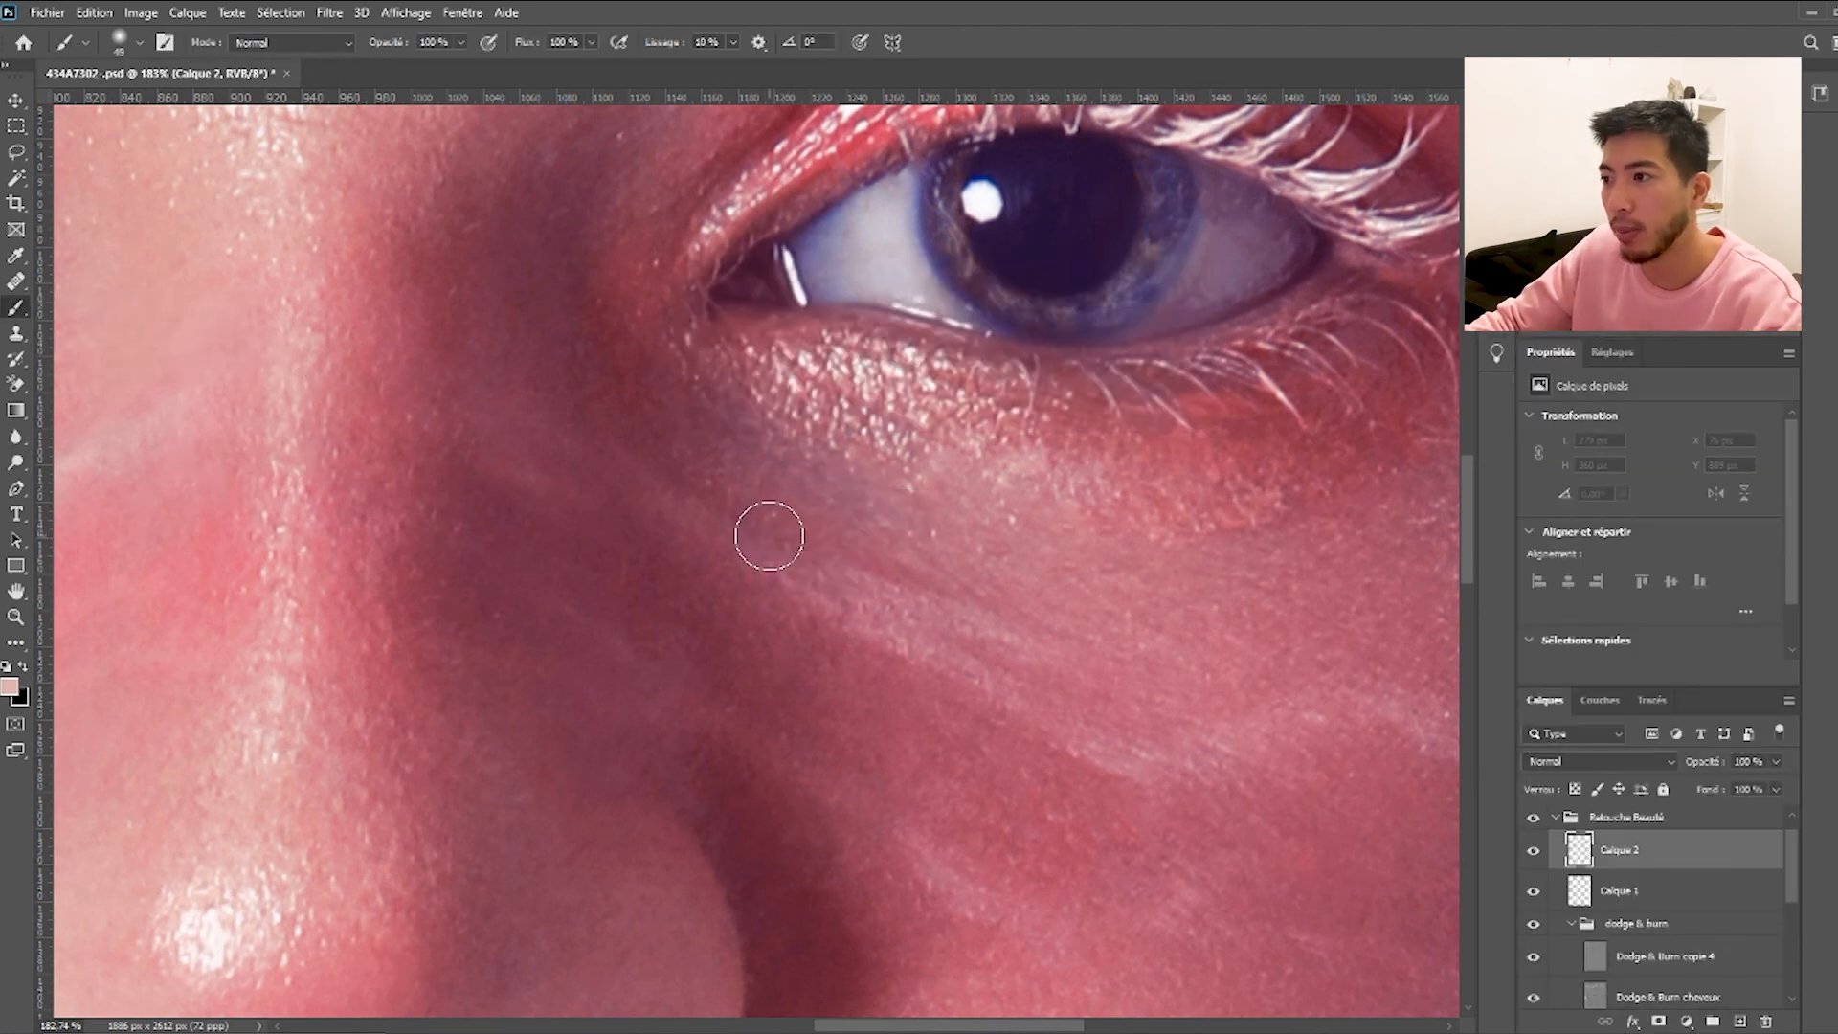
alt+click(1032, 529)
drag(731, 415, 892, 504)
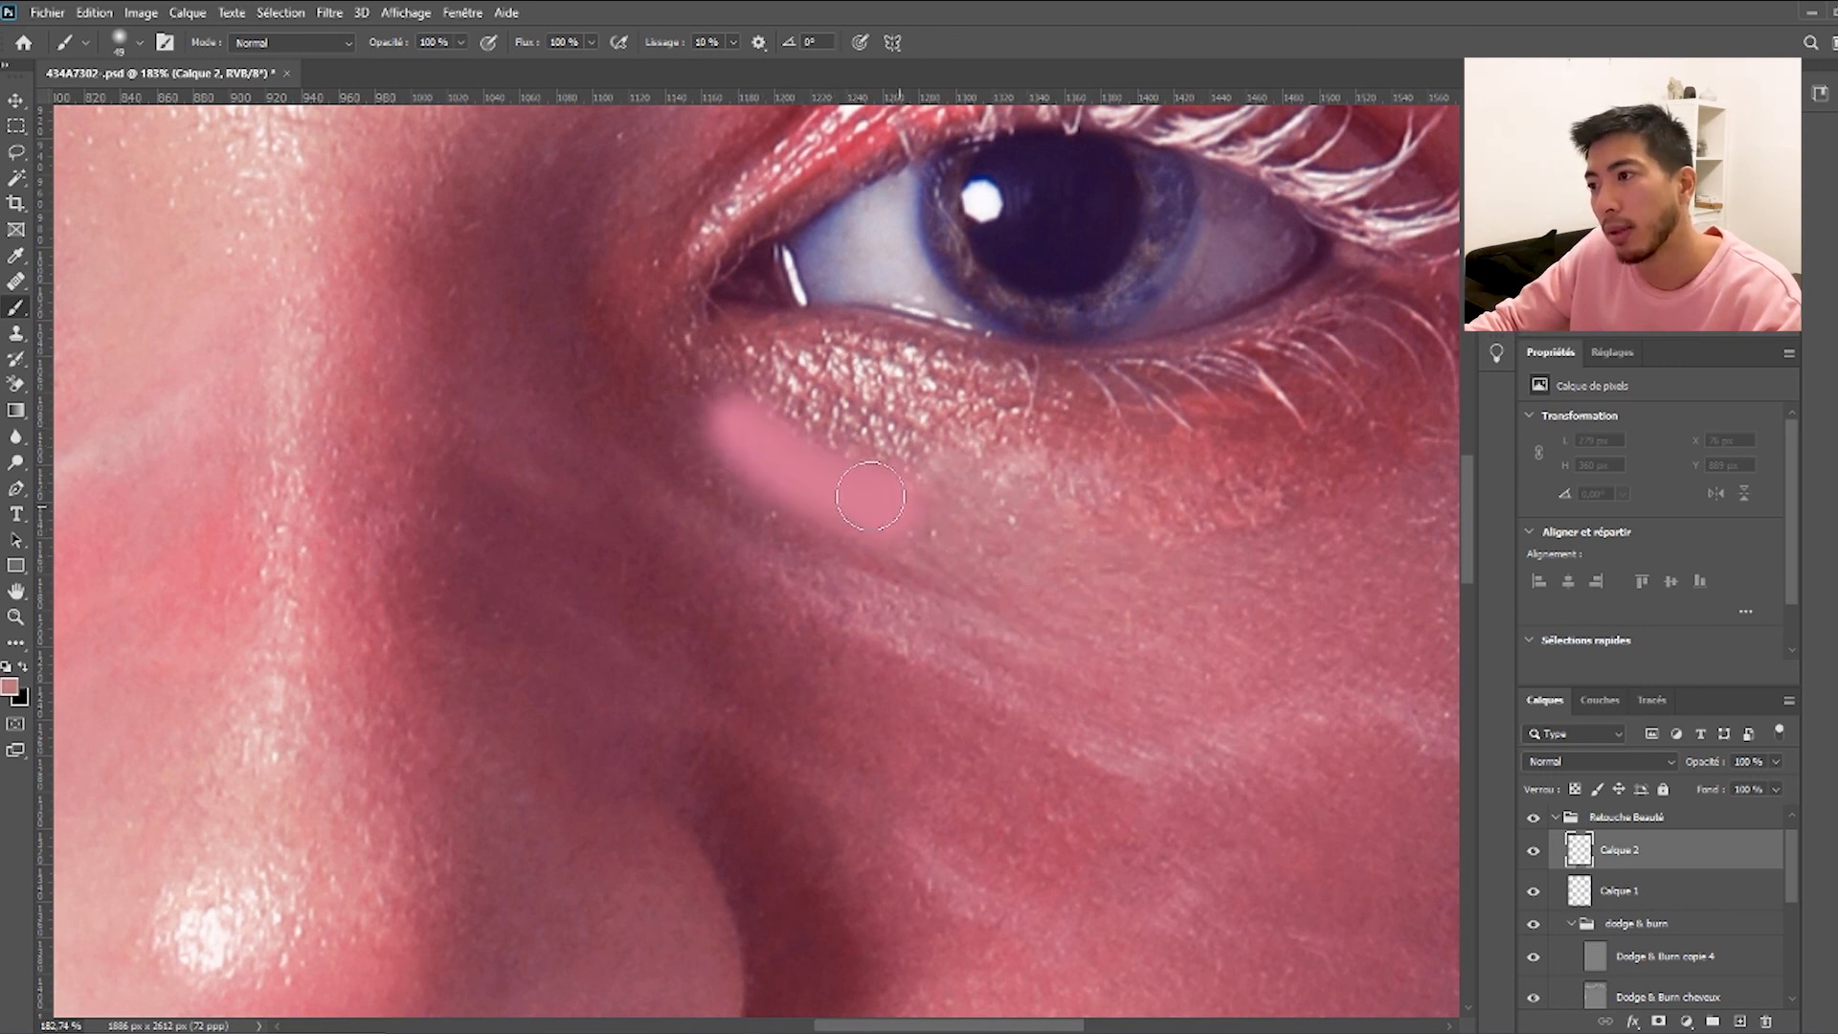
click(1532, 761)
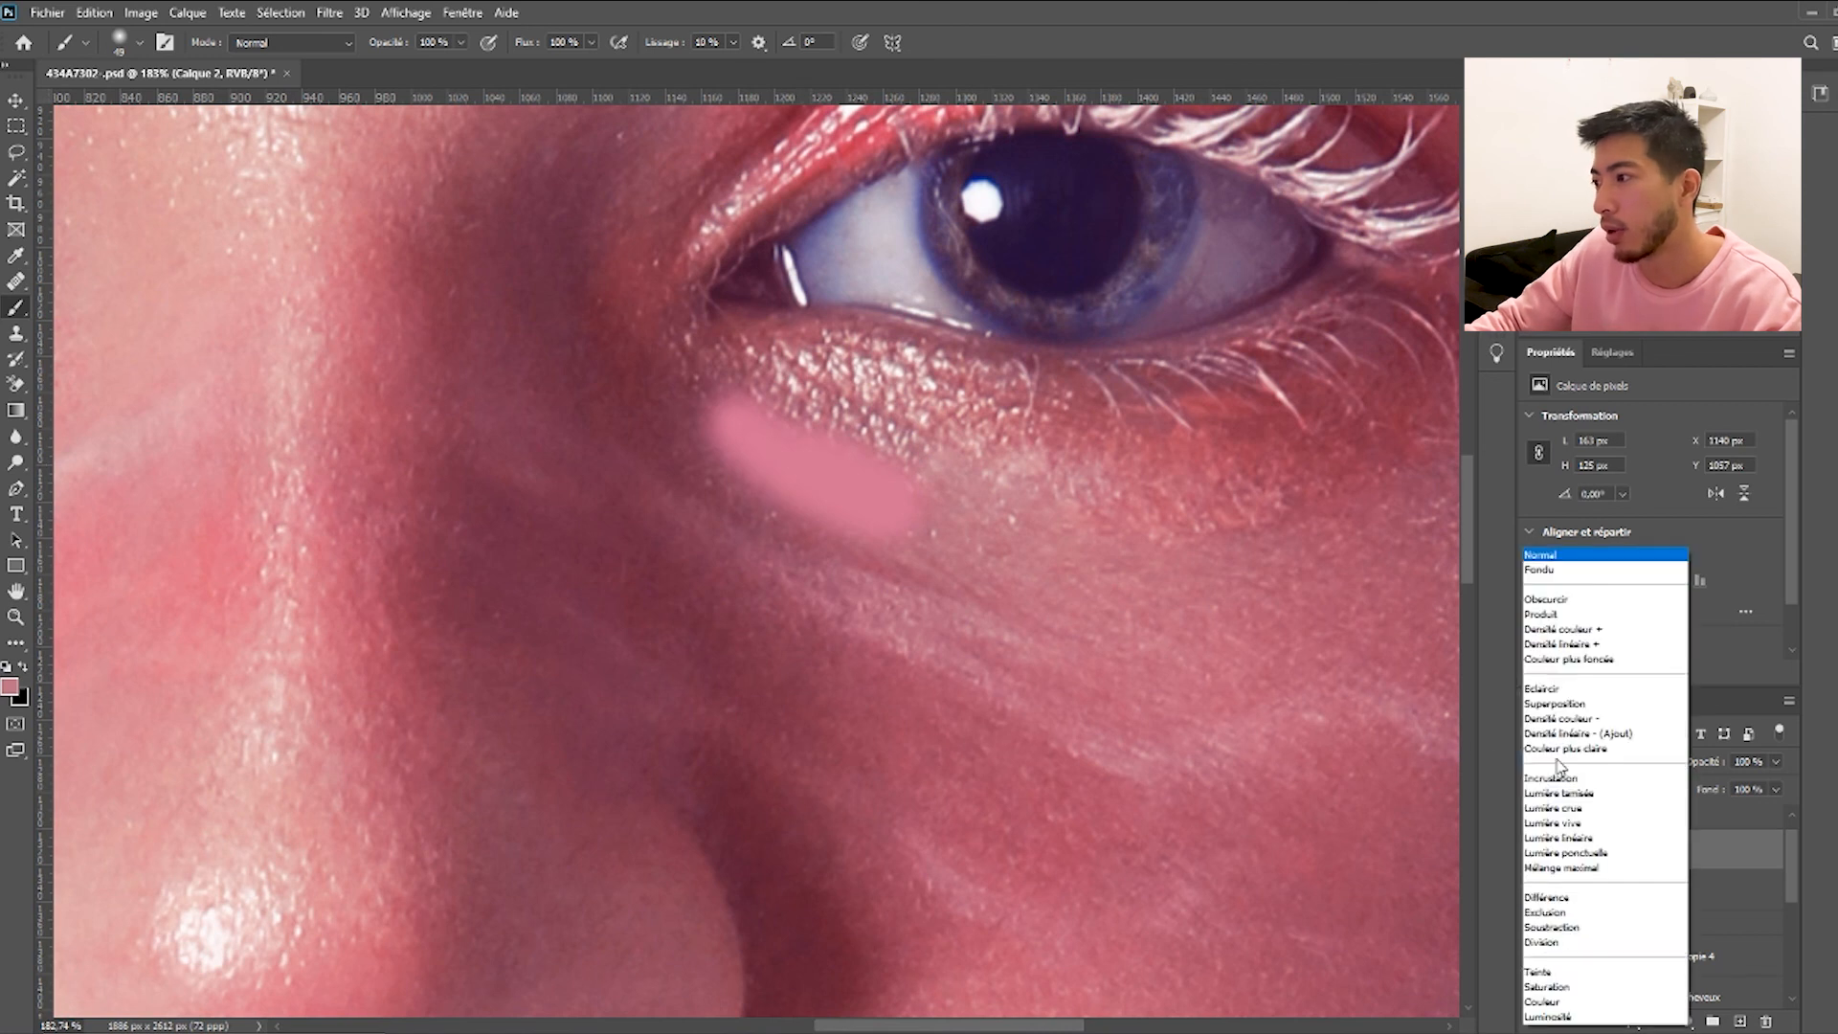
click(1564, 990)
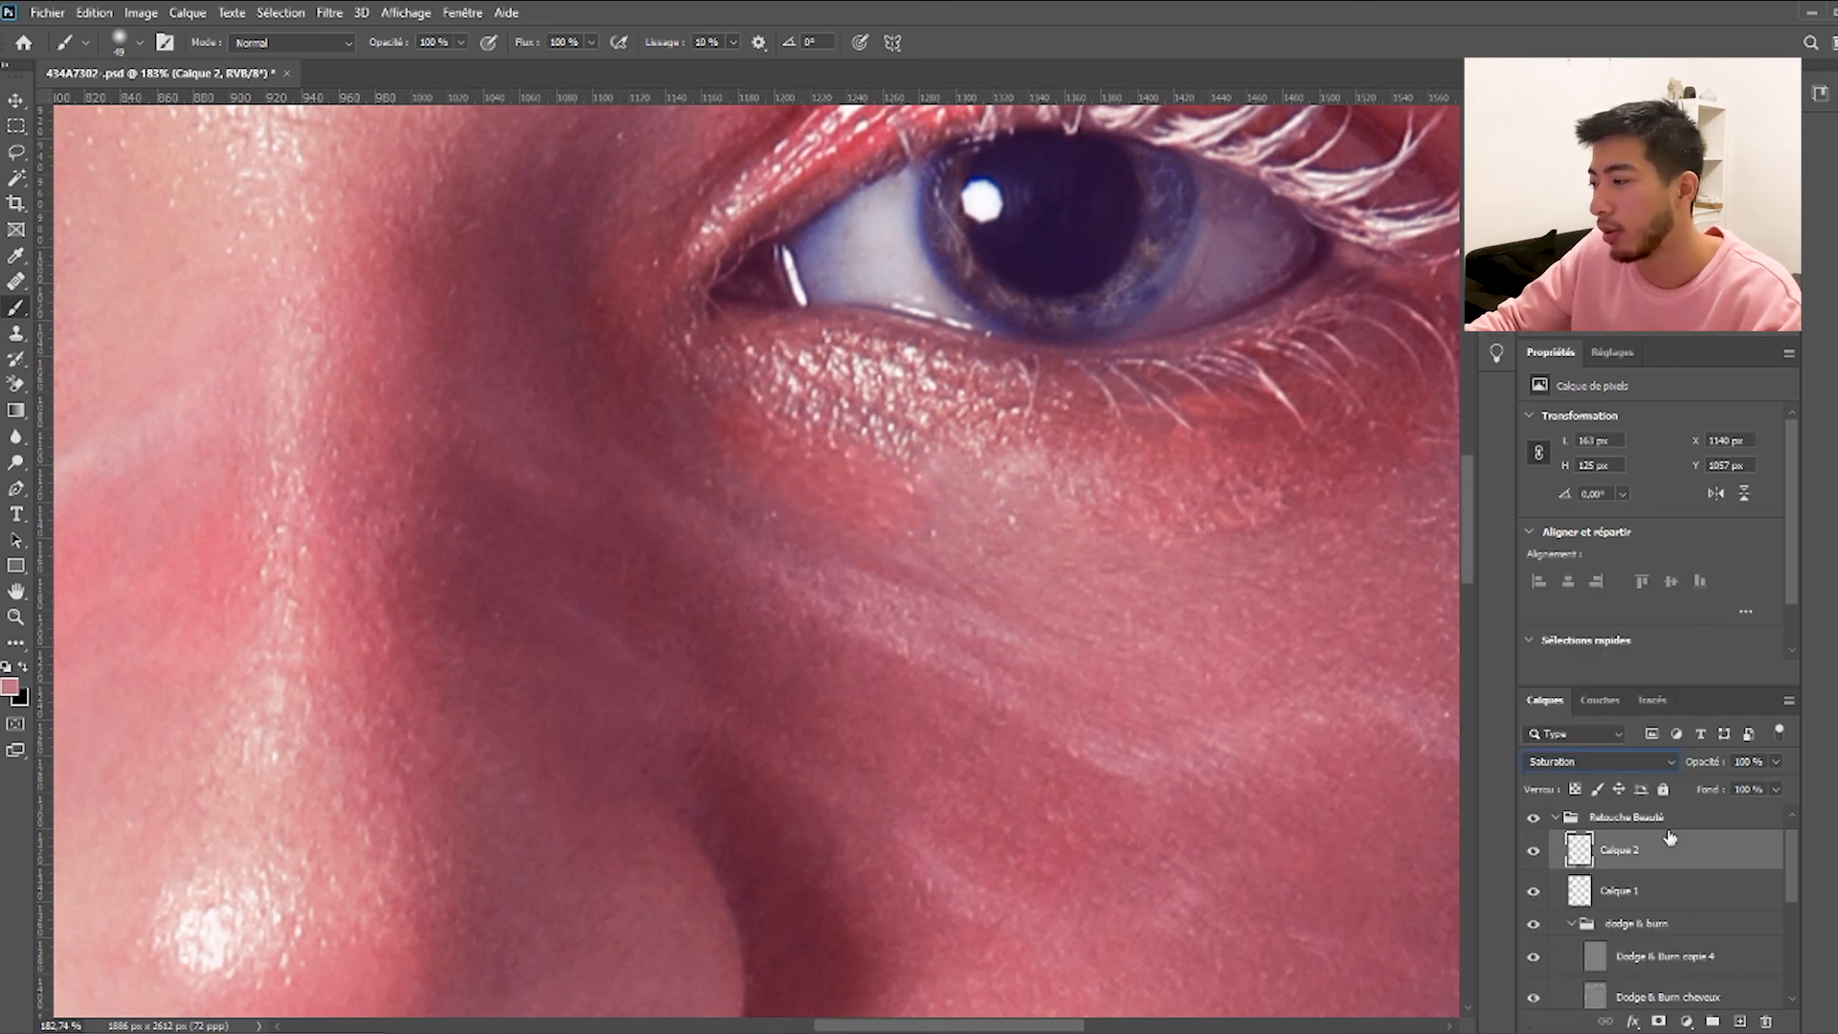
Lower the opacity of the under-eye Saturation layer Calque 2 to 46%.
drag(1747, 789, 1727, 788)
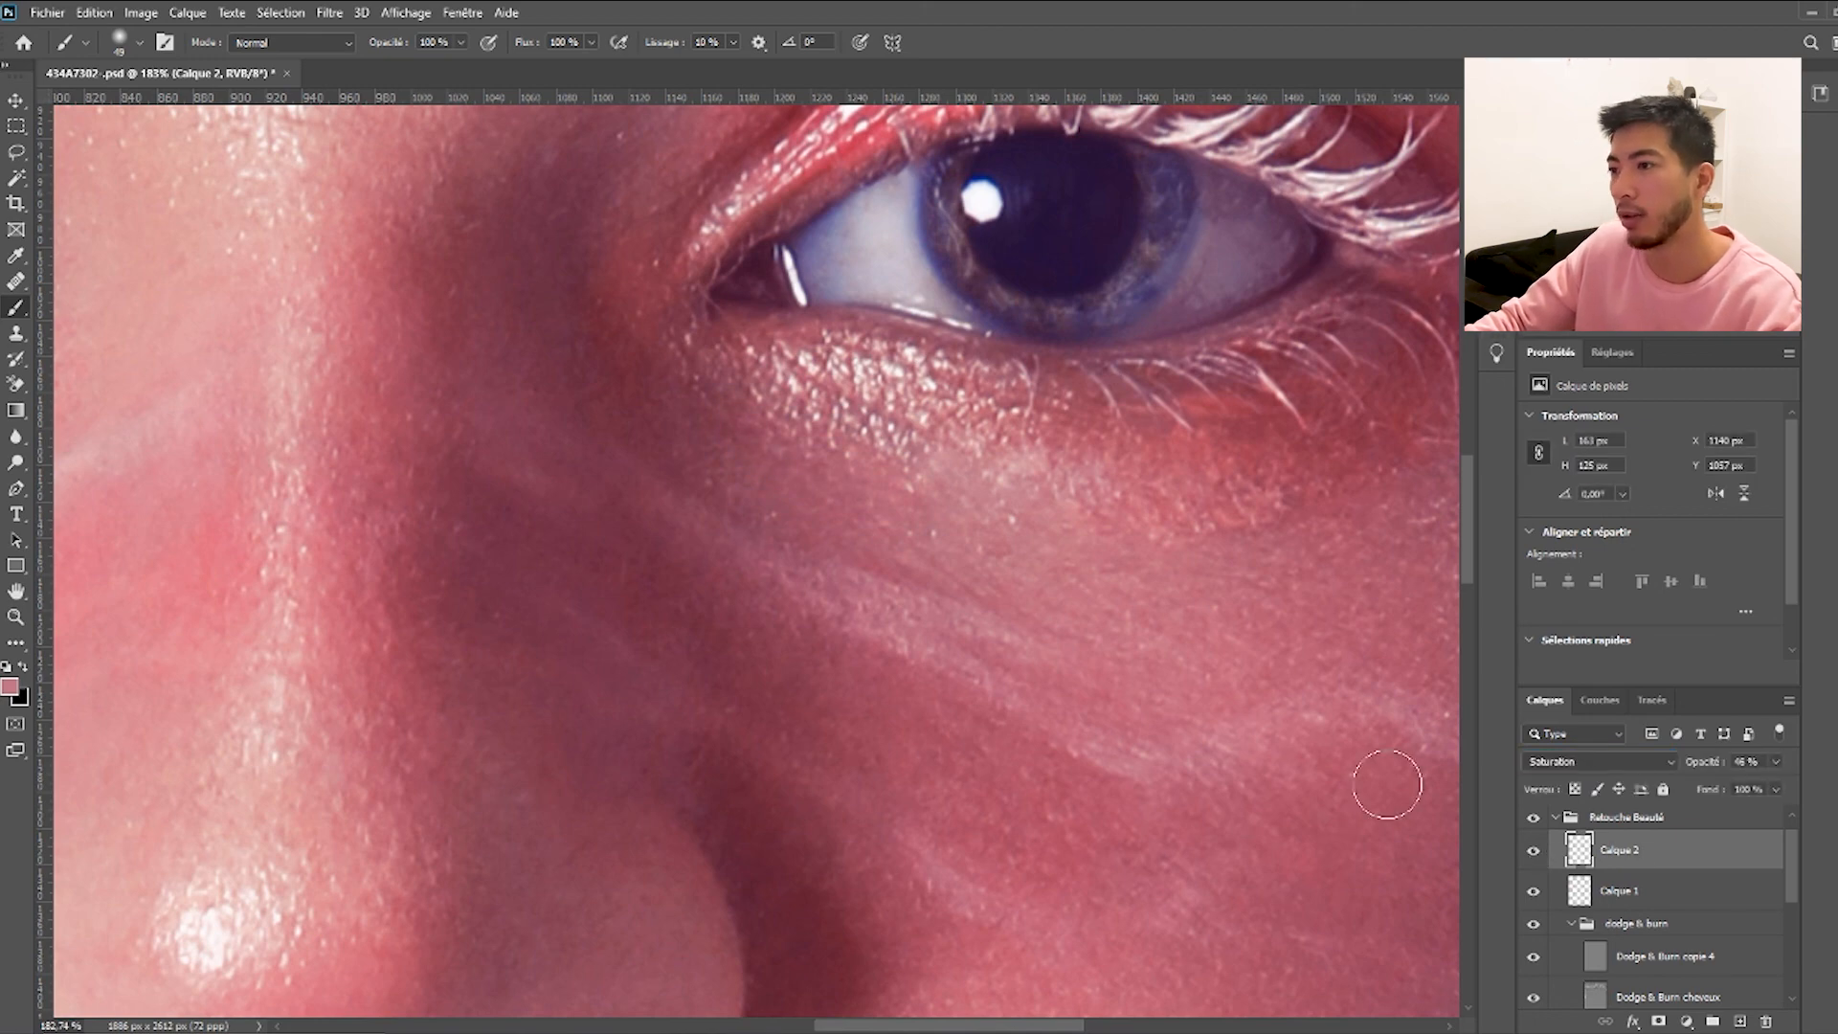
scroll(1059, 641, down, 5)
scroll(1059, 640, down, 4)
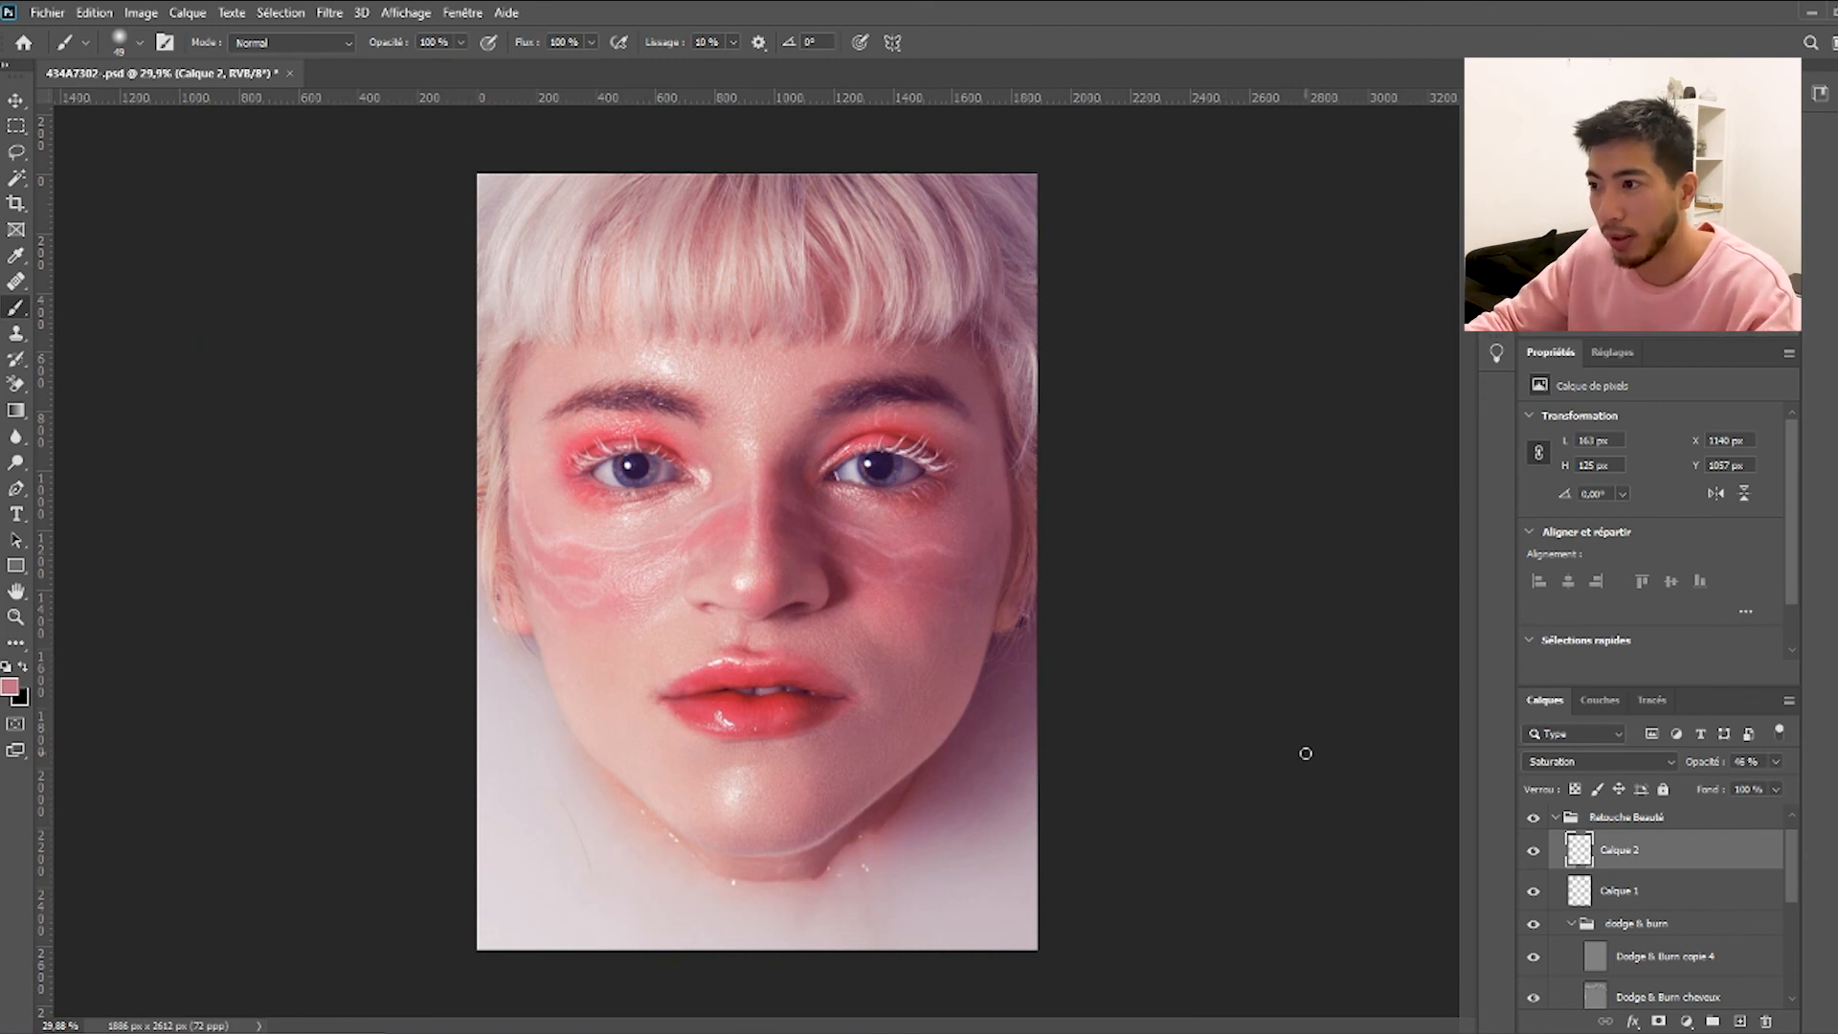
Hide the Coloring group and stamp all visible layers into a new merged layer above Calque 2.
scroll(1646, 869, up, 1)
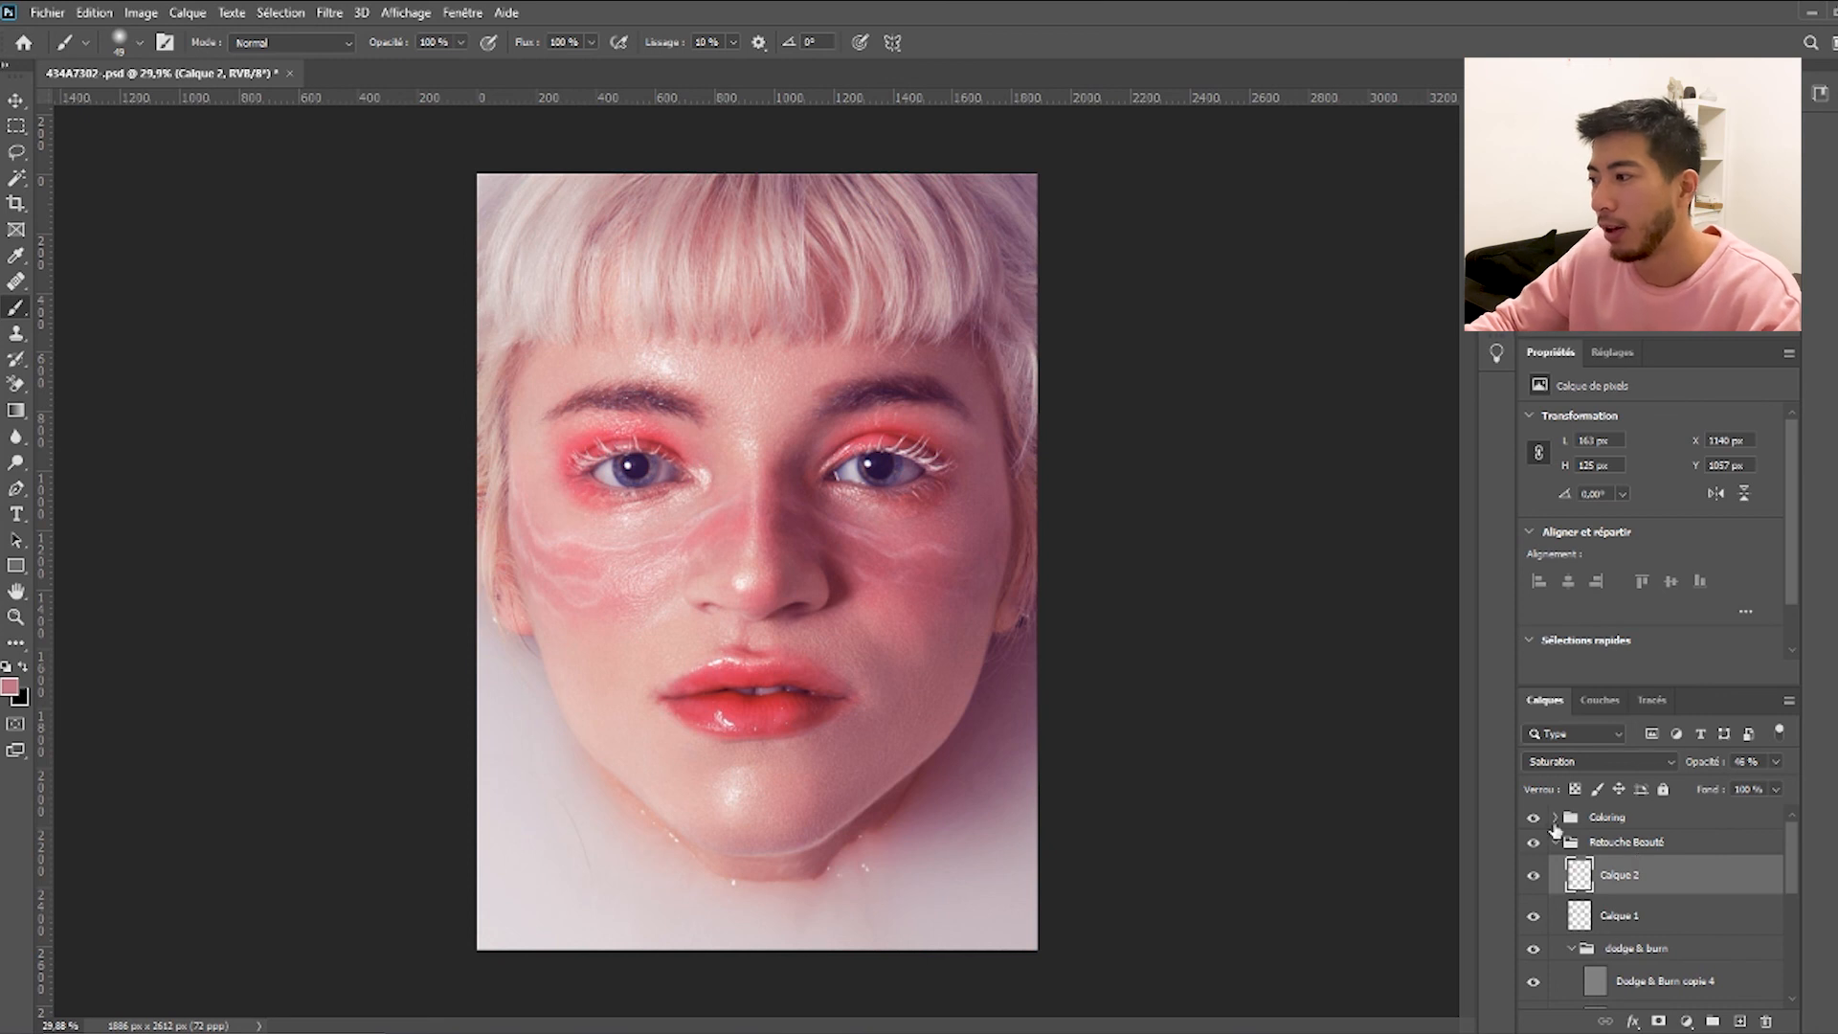
click(1533, 818)
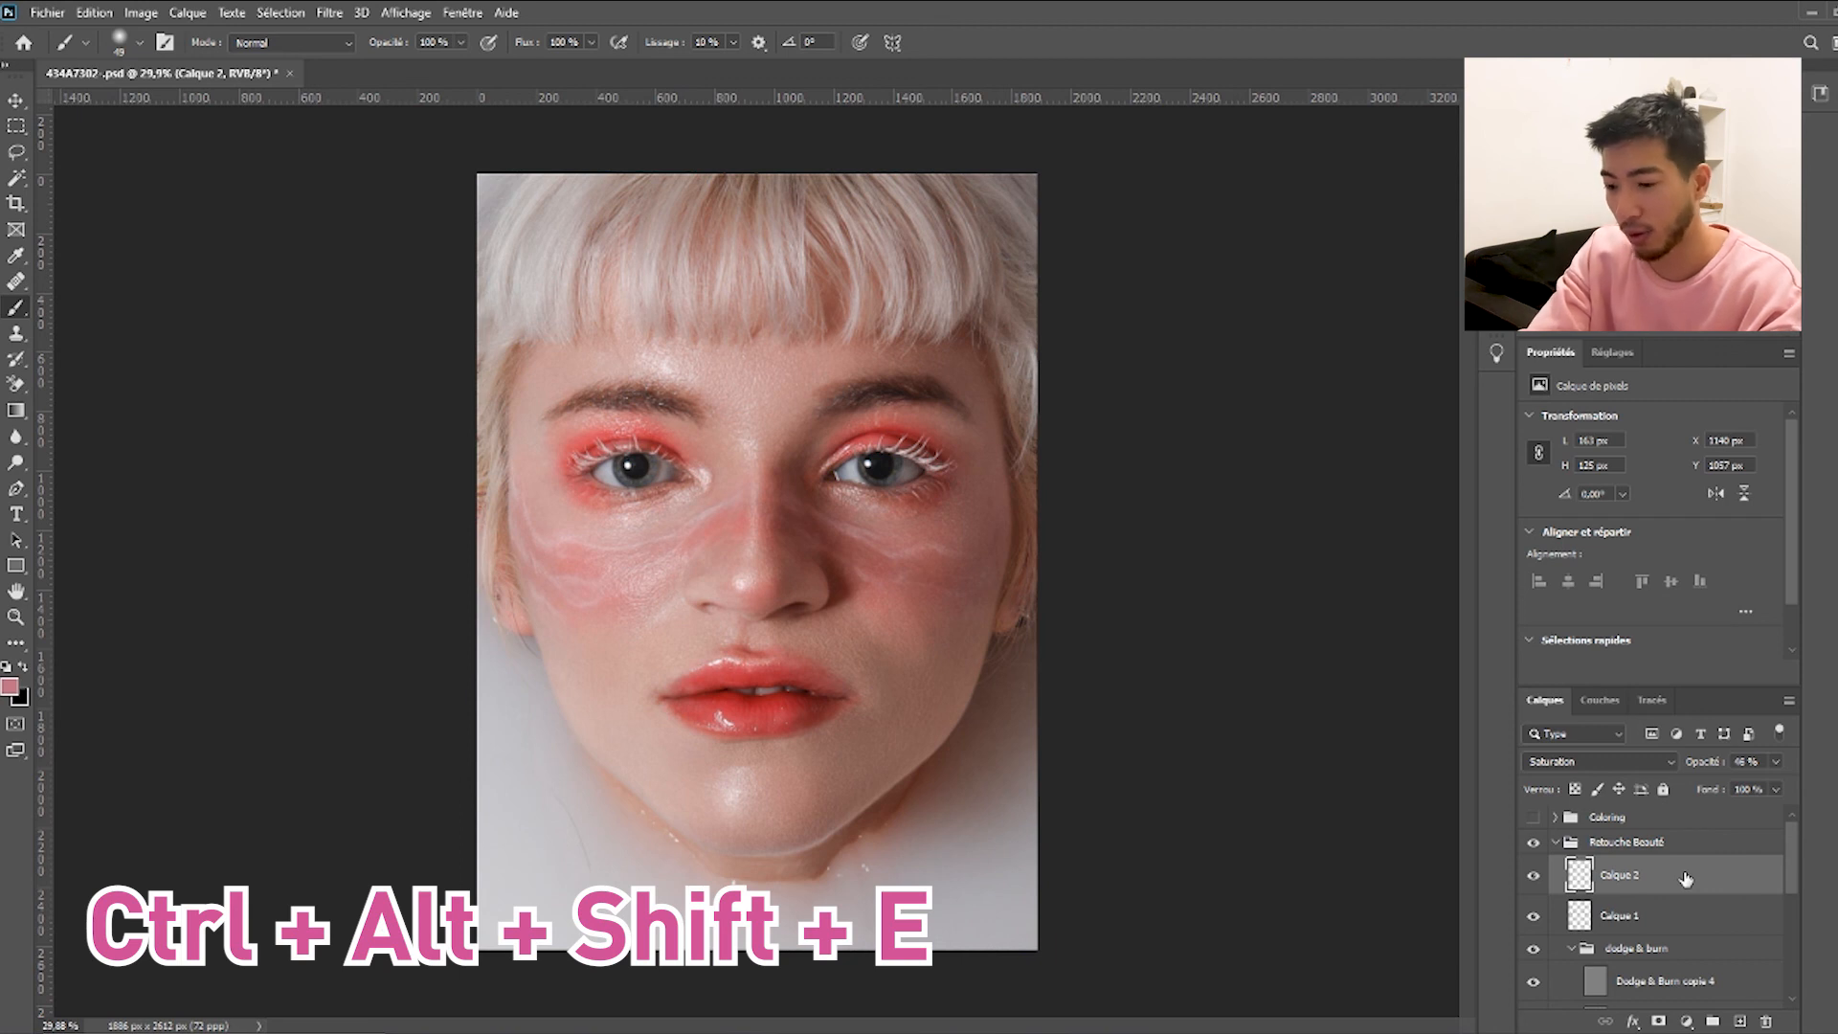
key(ctrl+alt+shift+e)
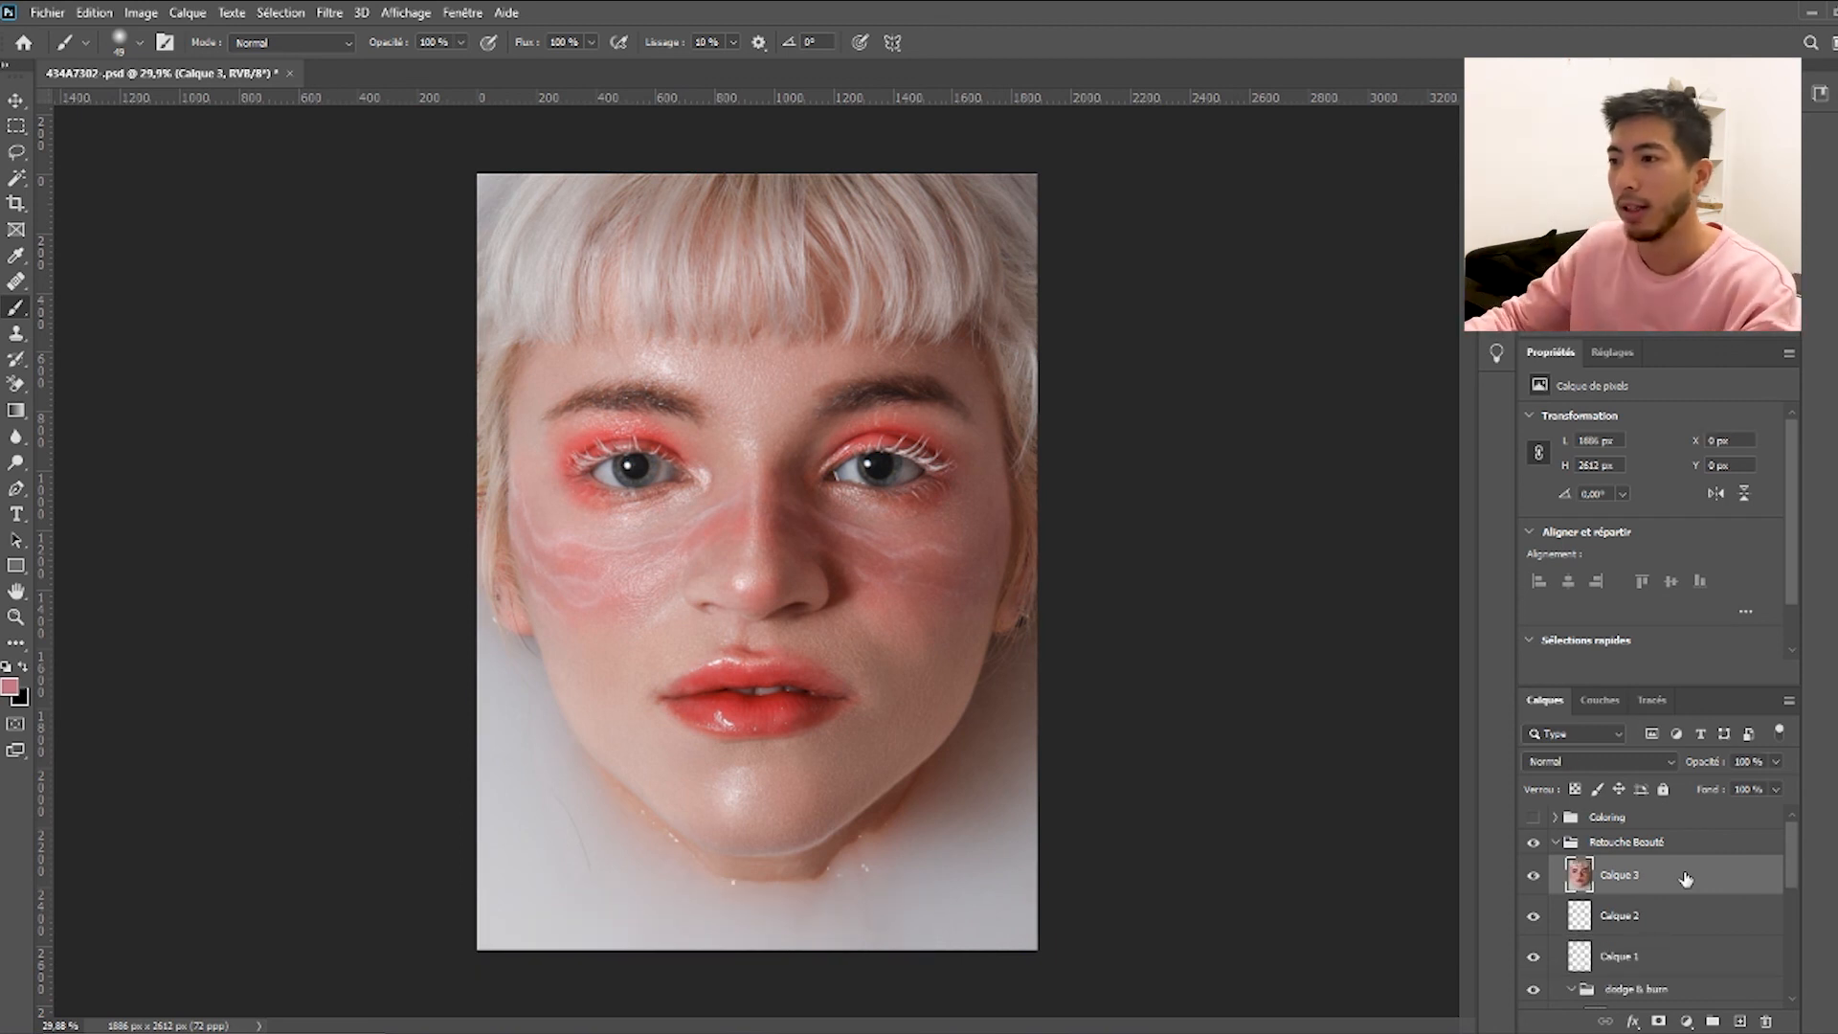
Apply the Passe-haut (High Pass) filter to the merged layer with a radius of 6,8 pixels.
click(330, 12)
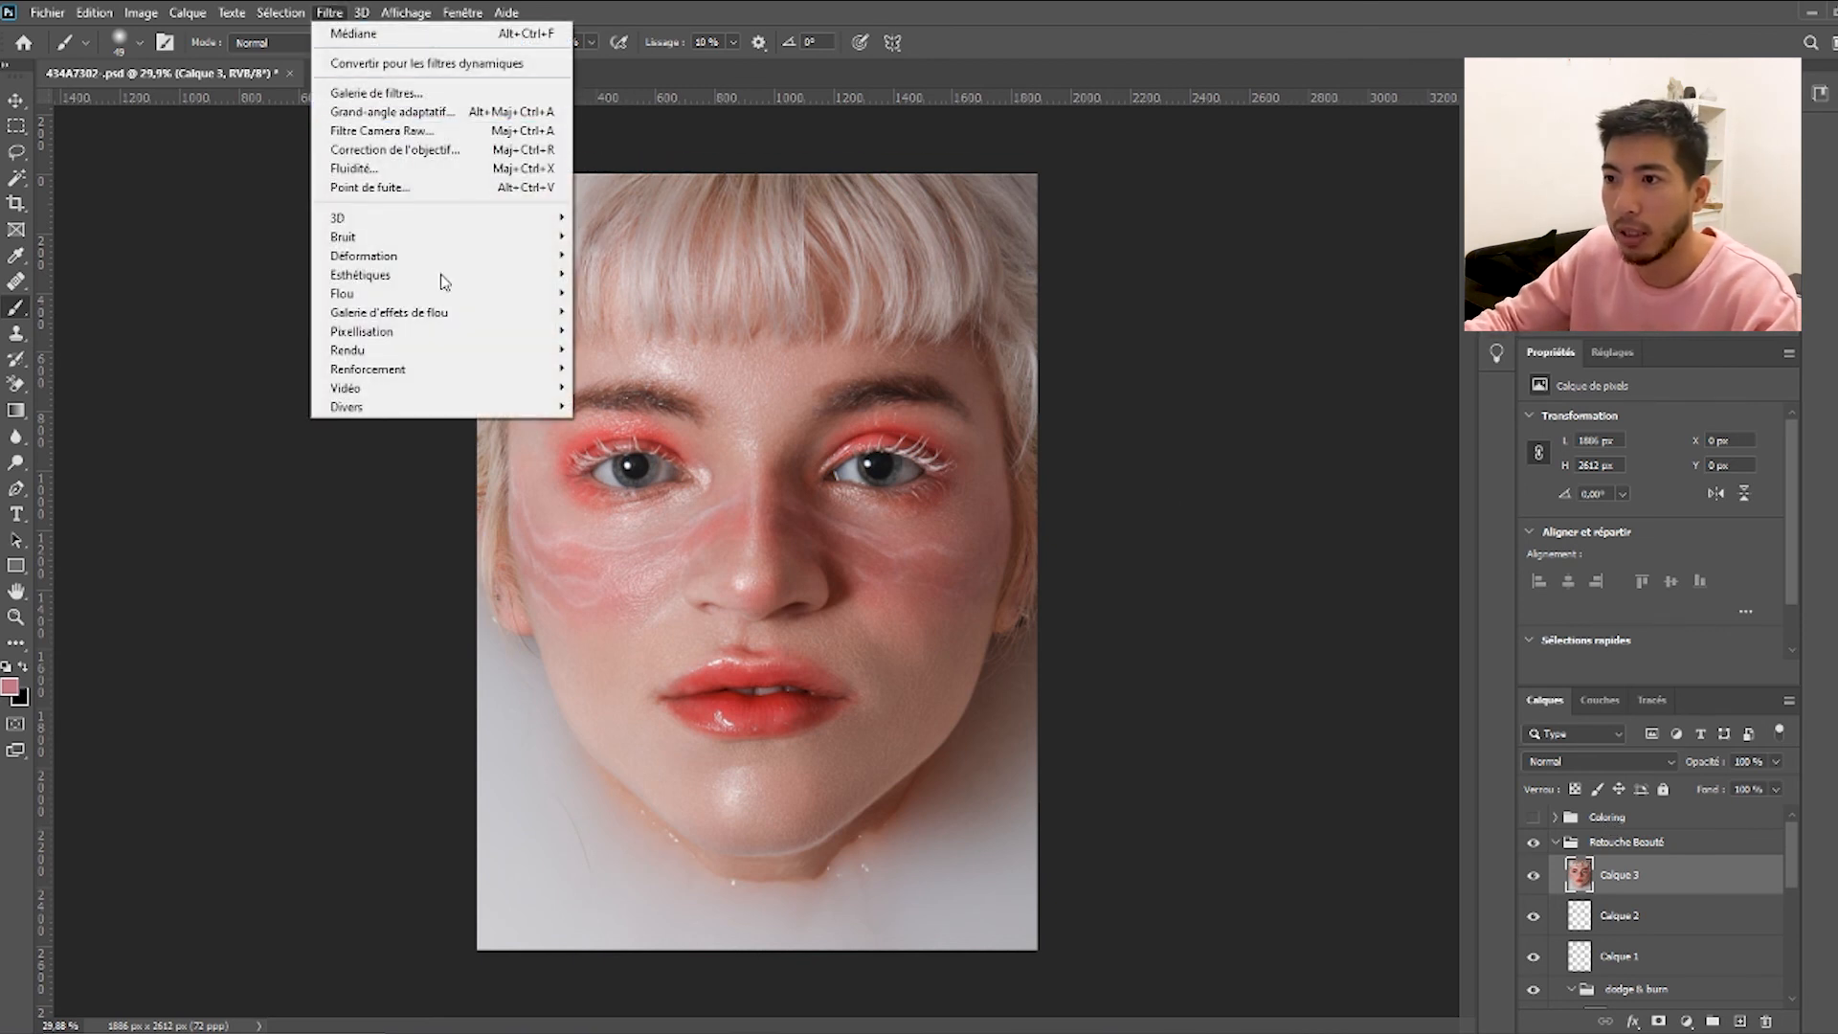
mouse_move(451, 412)
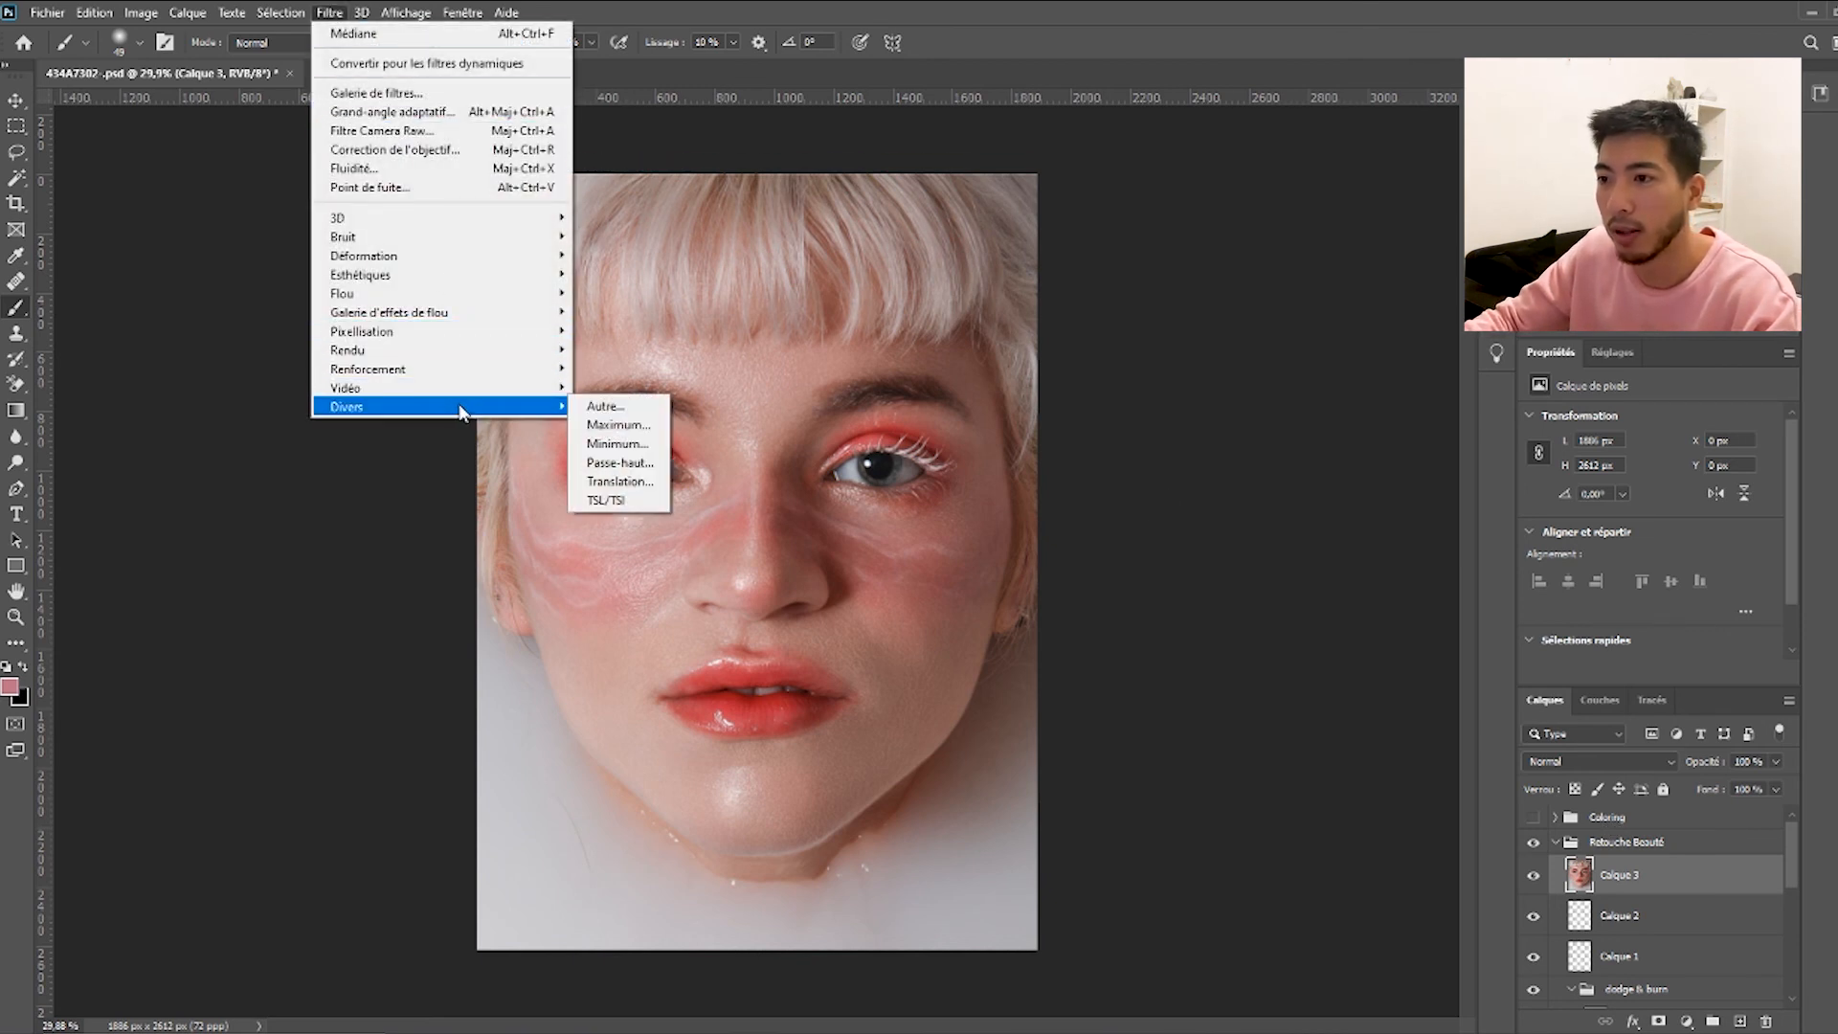
click(619, 463)
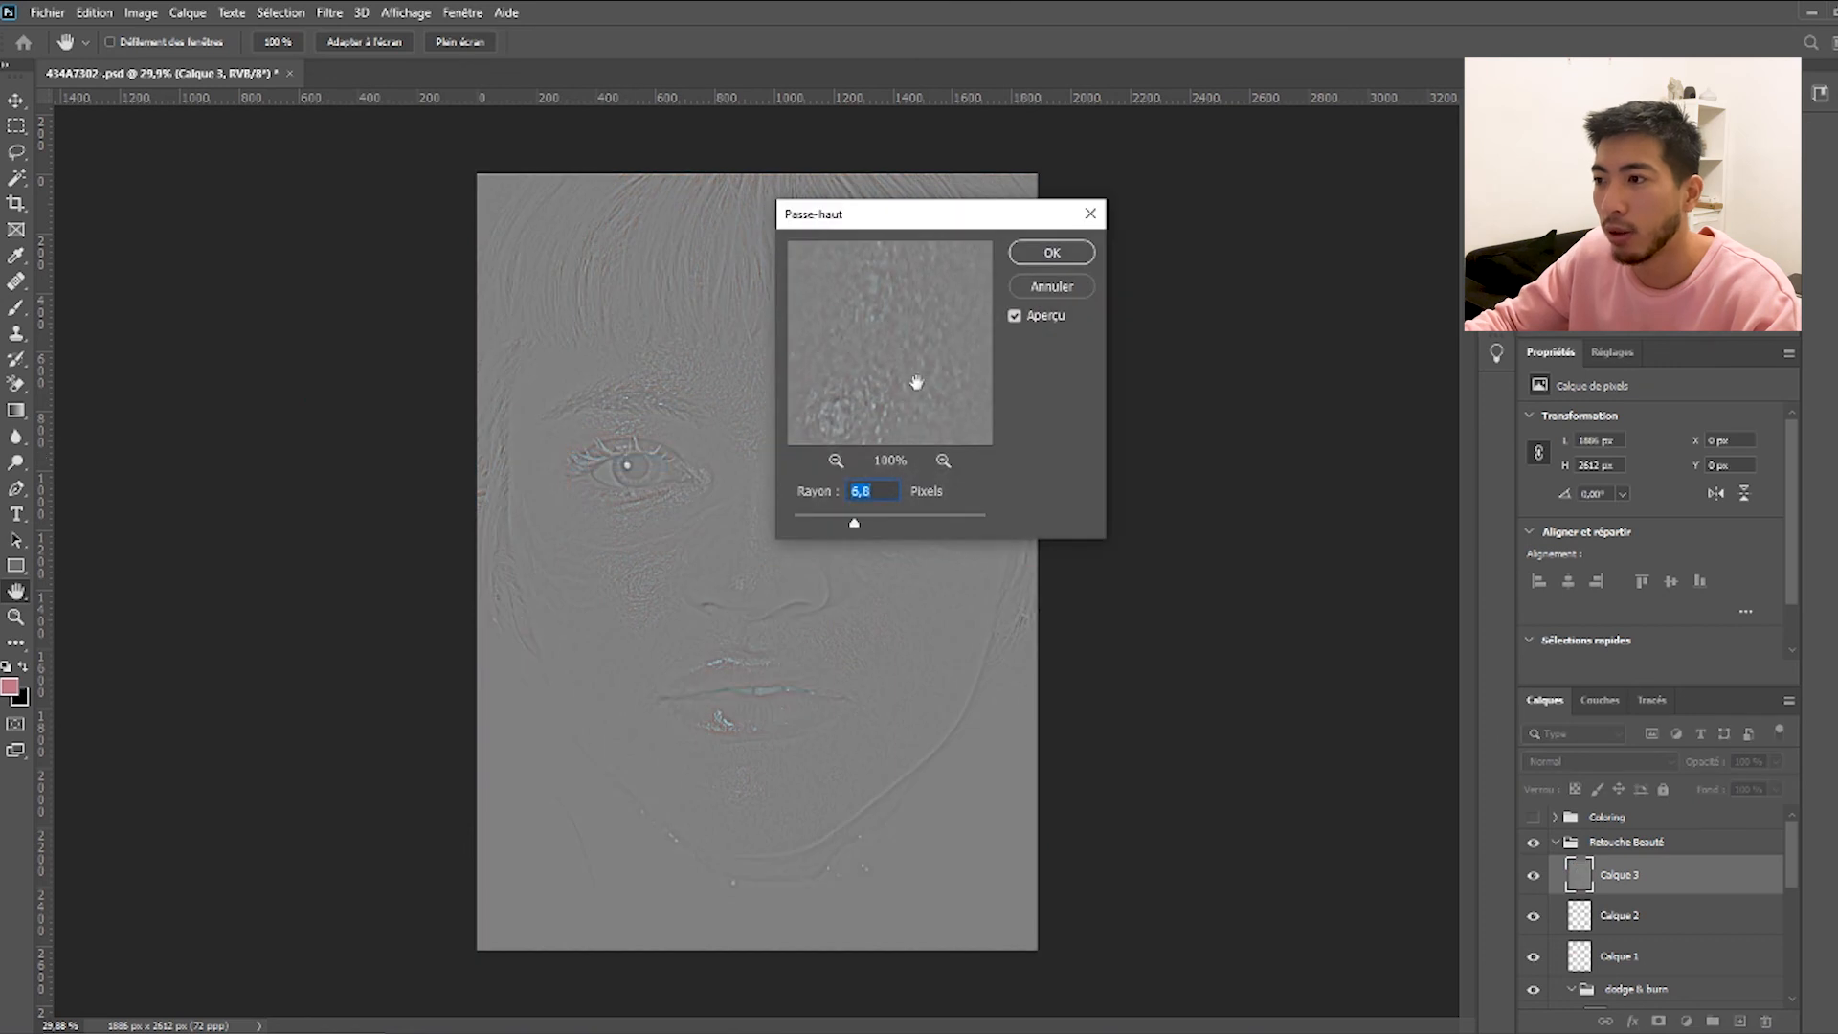
click(1051, 254)
Set the high-pass layer's blend mode to Lumière tamisée and its opacity to 71%.
click(1546, 757)
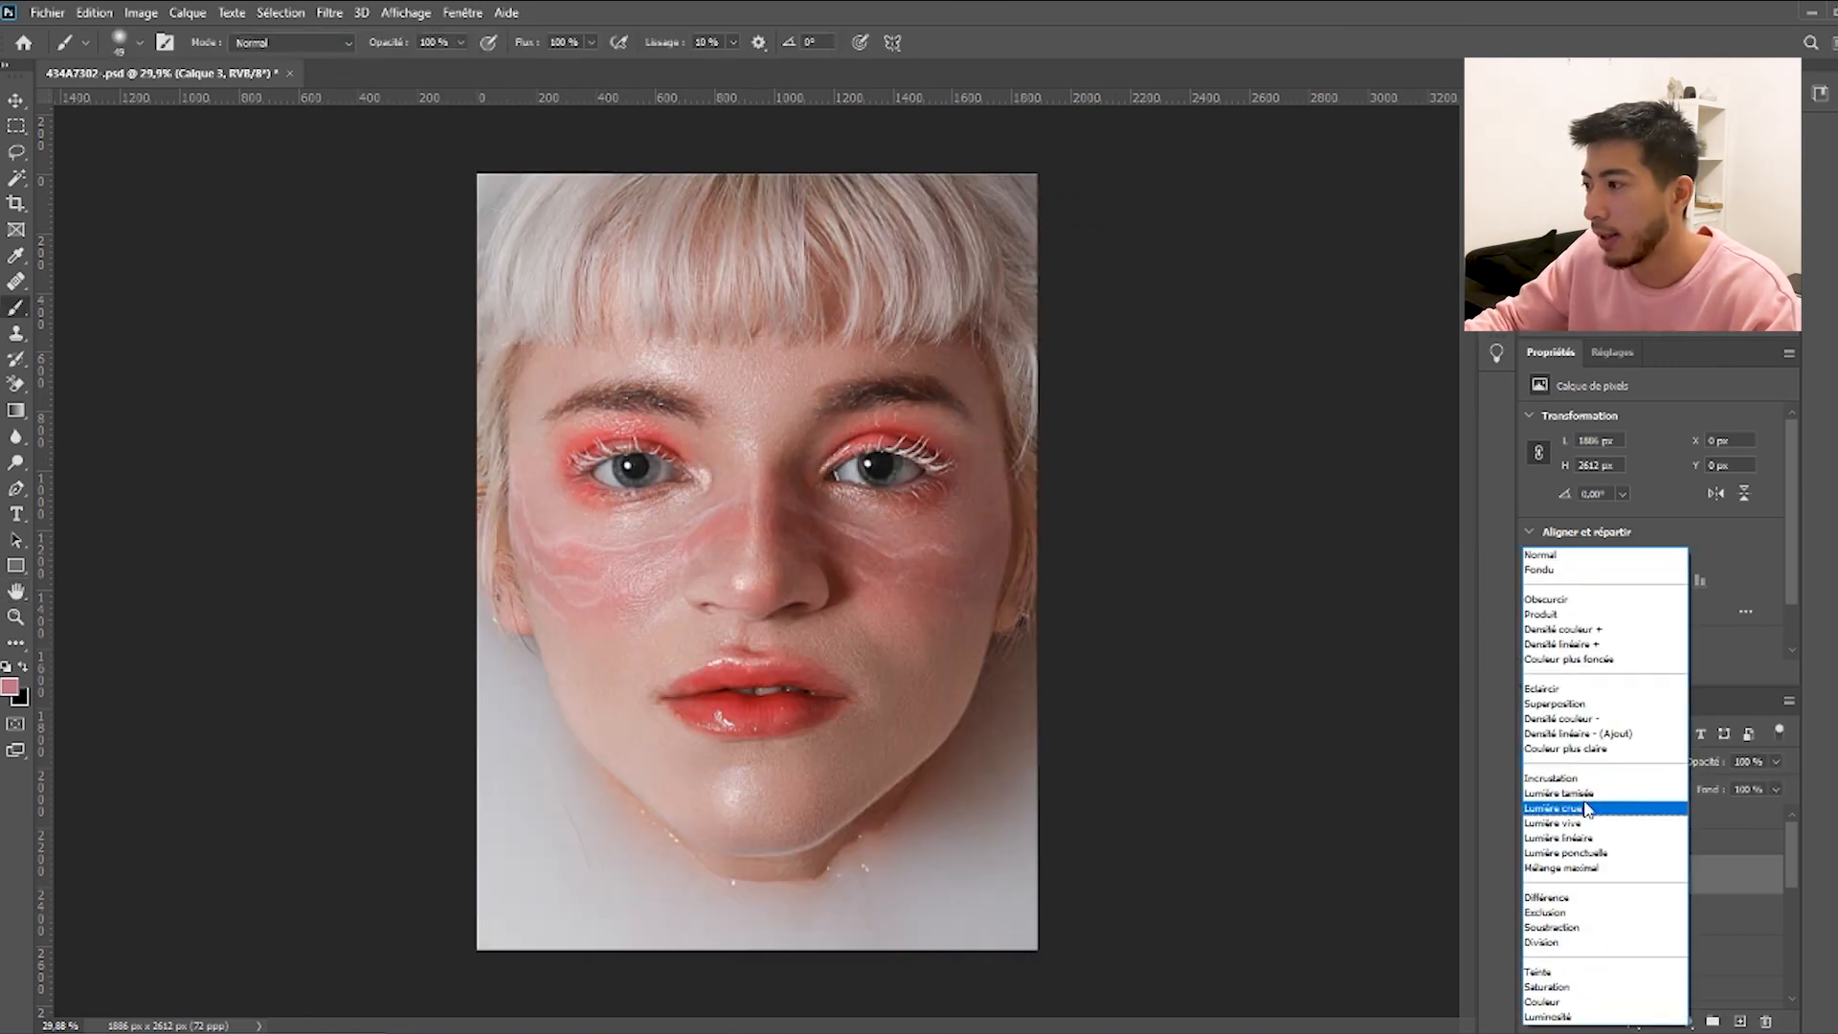
click(1610, 804)
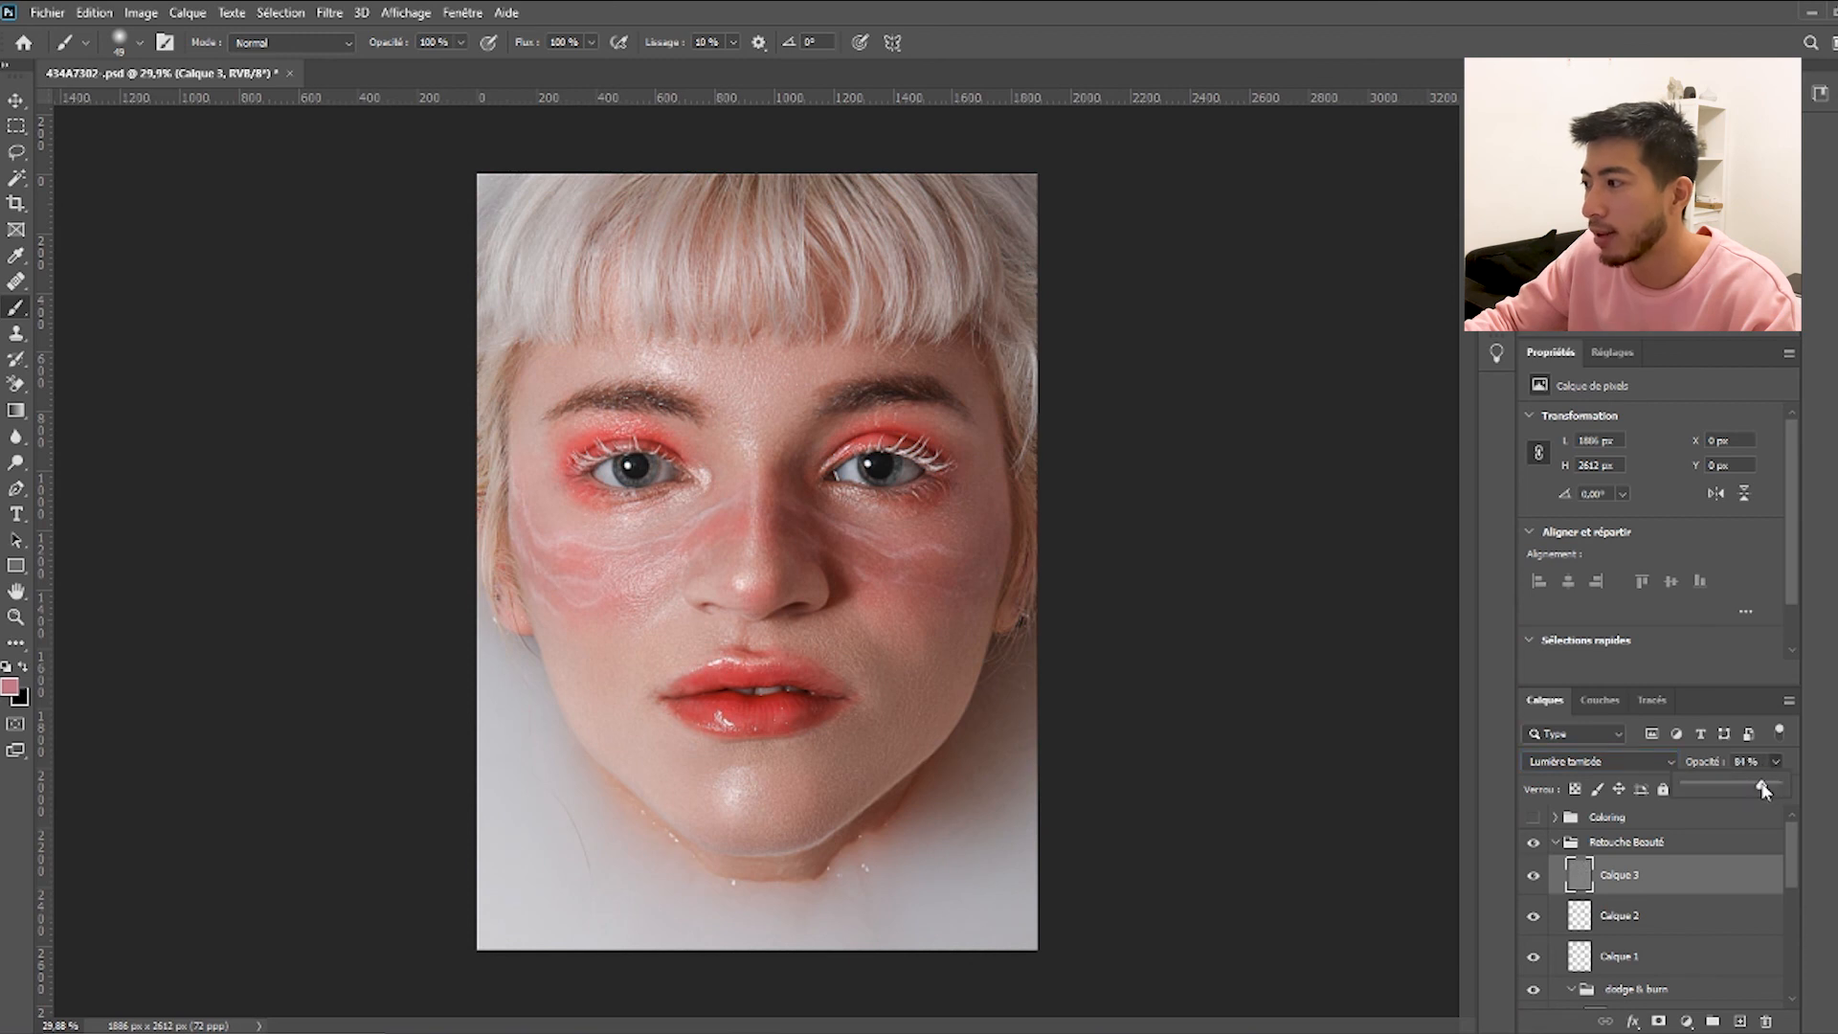
drag(1767, 784, 1753, 787)
Compare the portrait with and without the high-pass sharpening layer, at full view and close up on the eyes.
click(1534, 879)
click(1535, 880)
click(1534, 880)
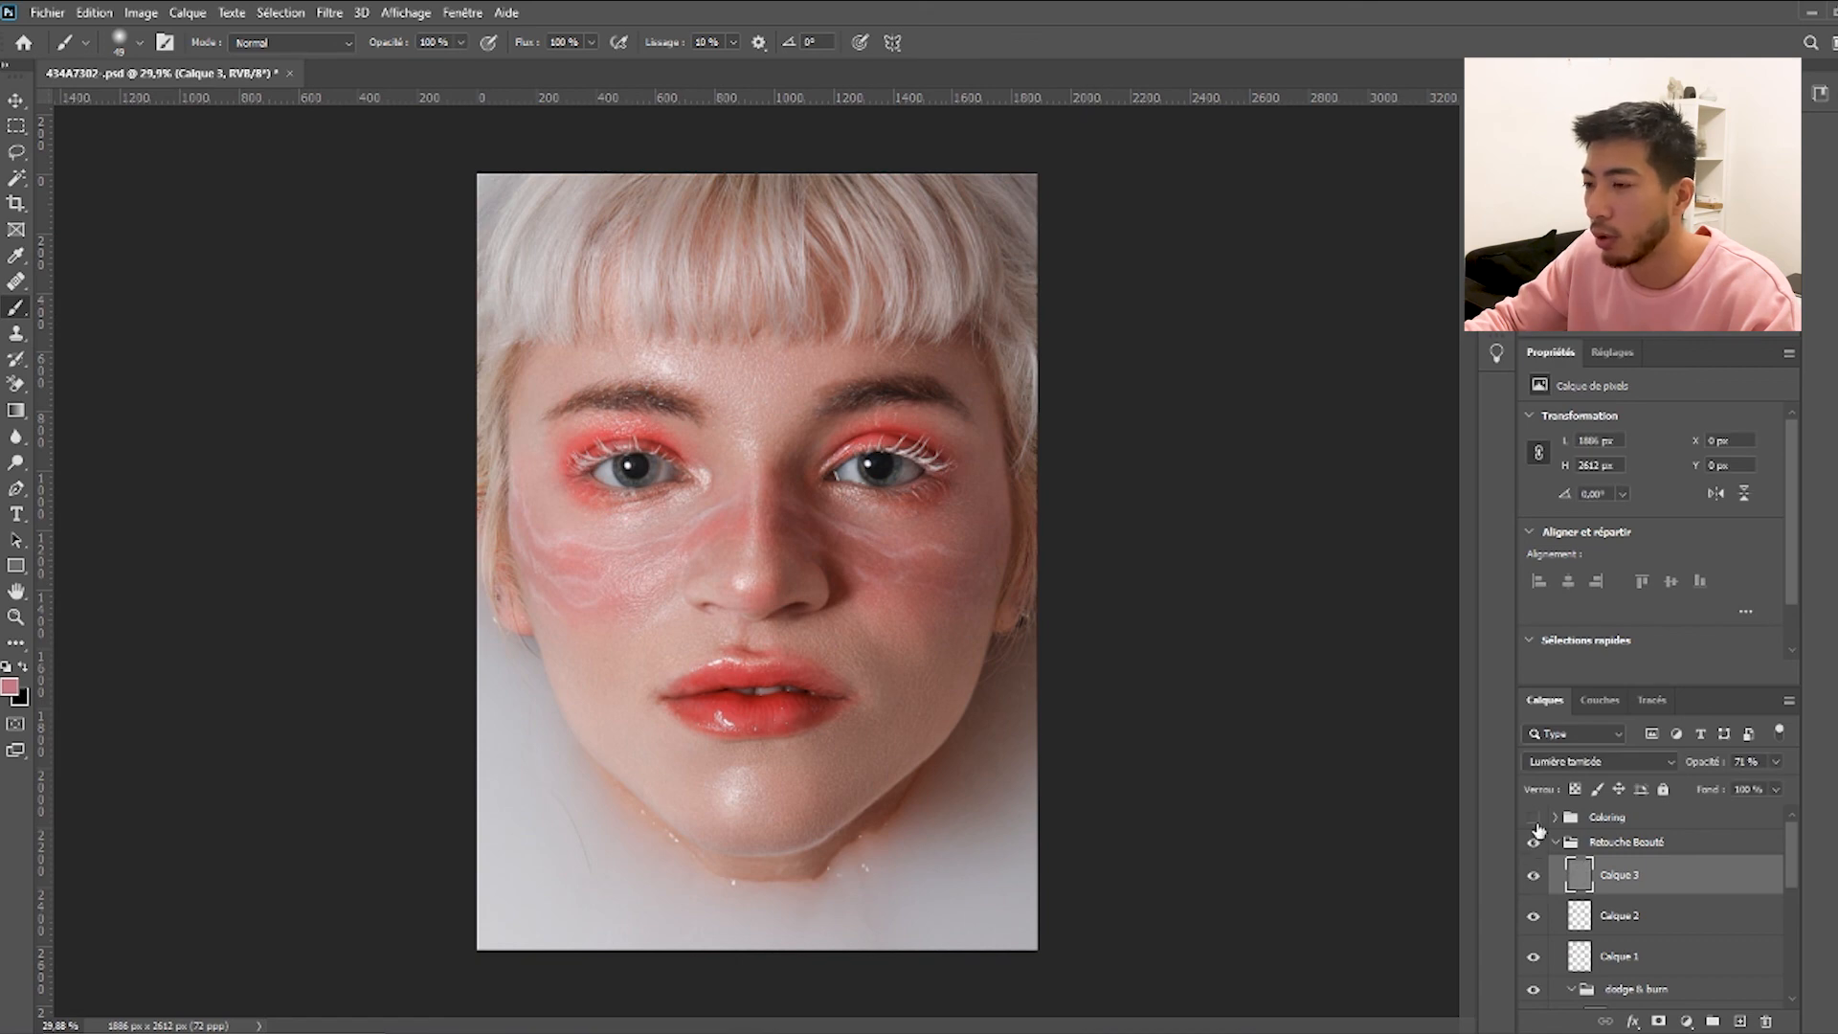
scroll(790, 457, up, 2)
scroll(790, 456, up, 3)
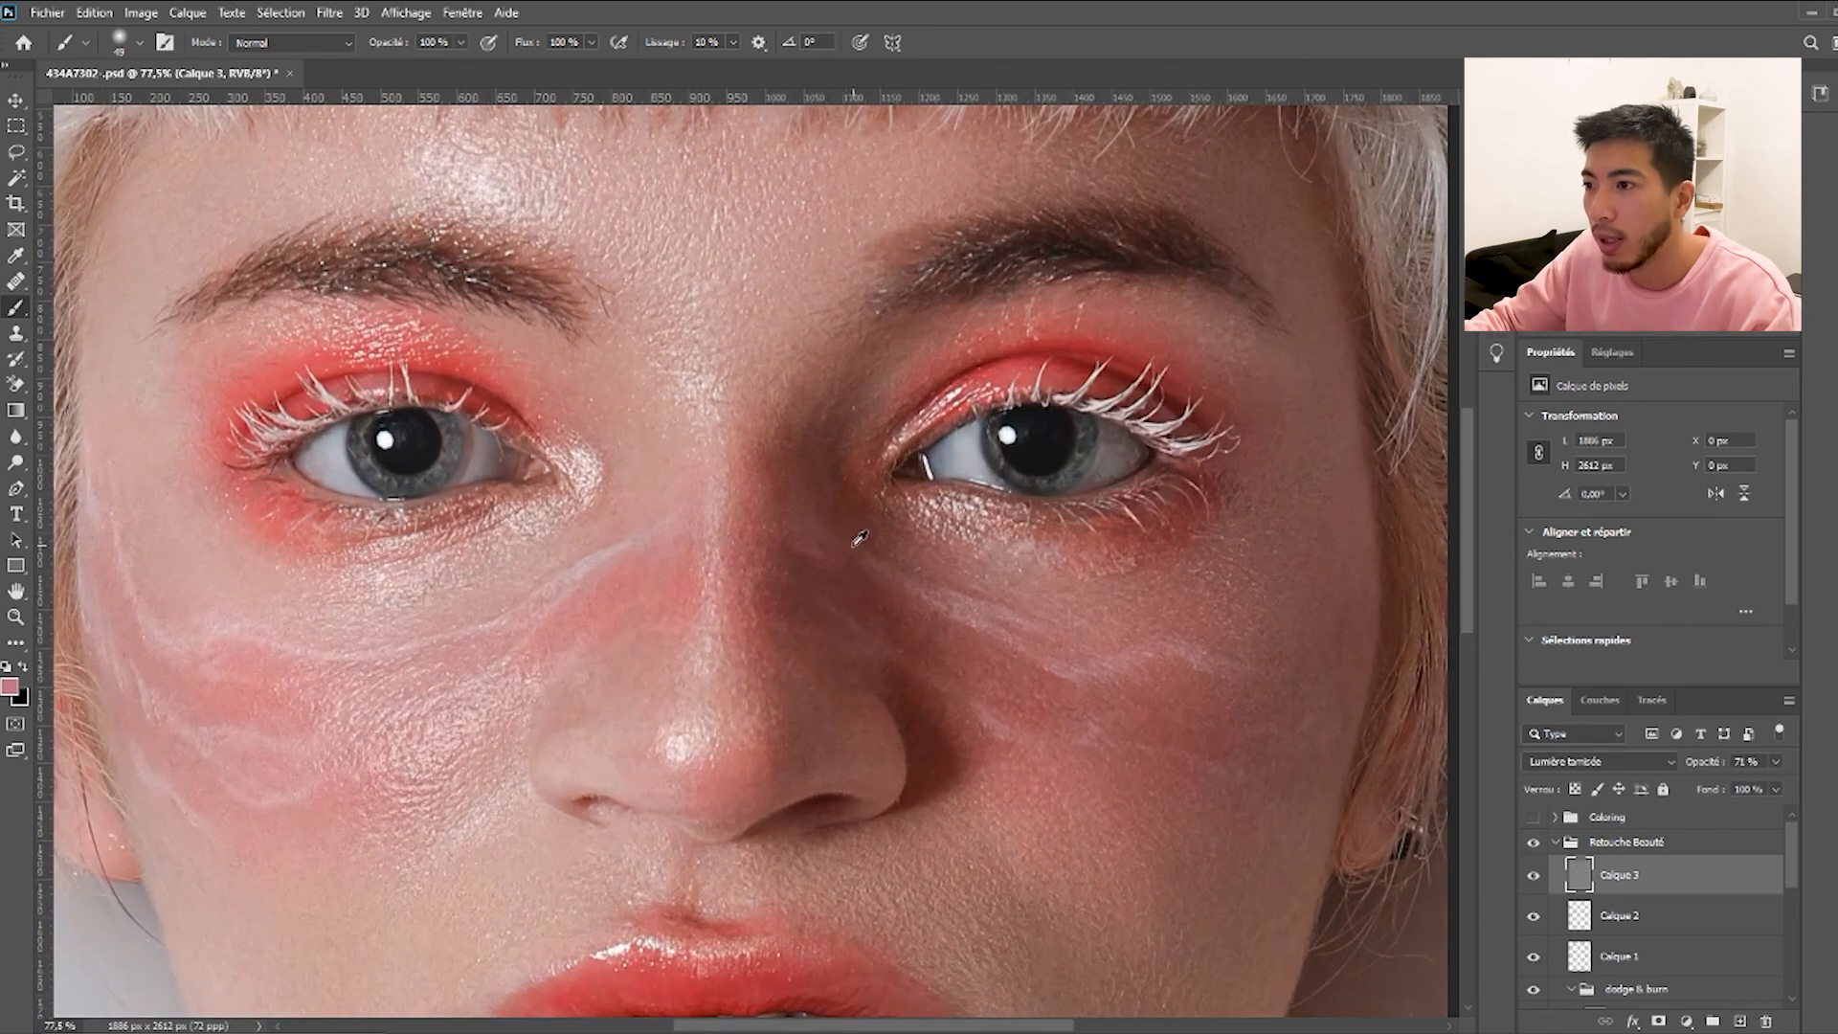
click(1534, 879)
click(1535, 877)
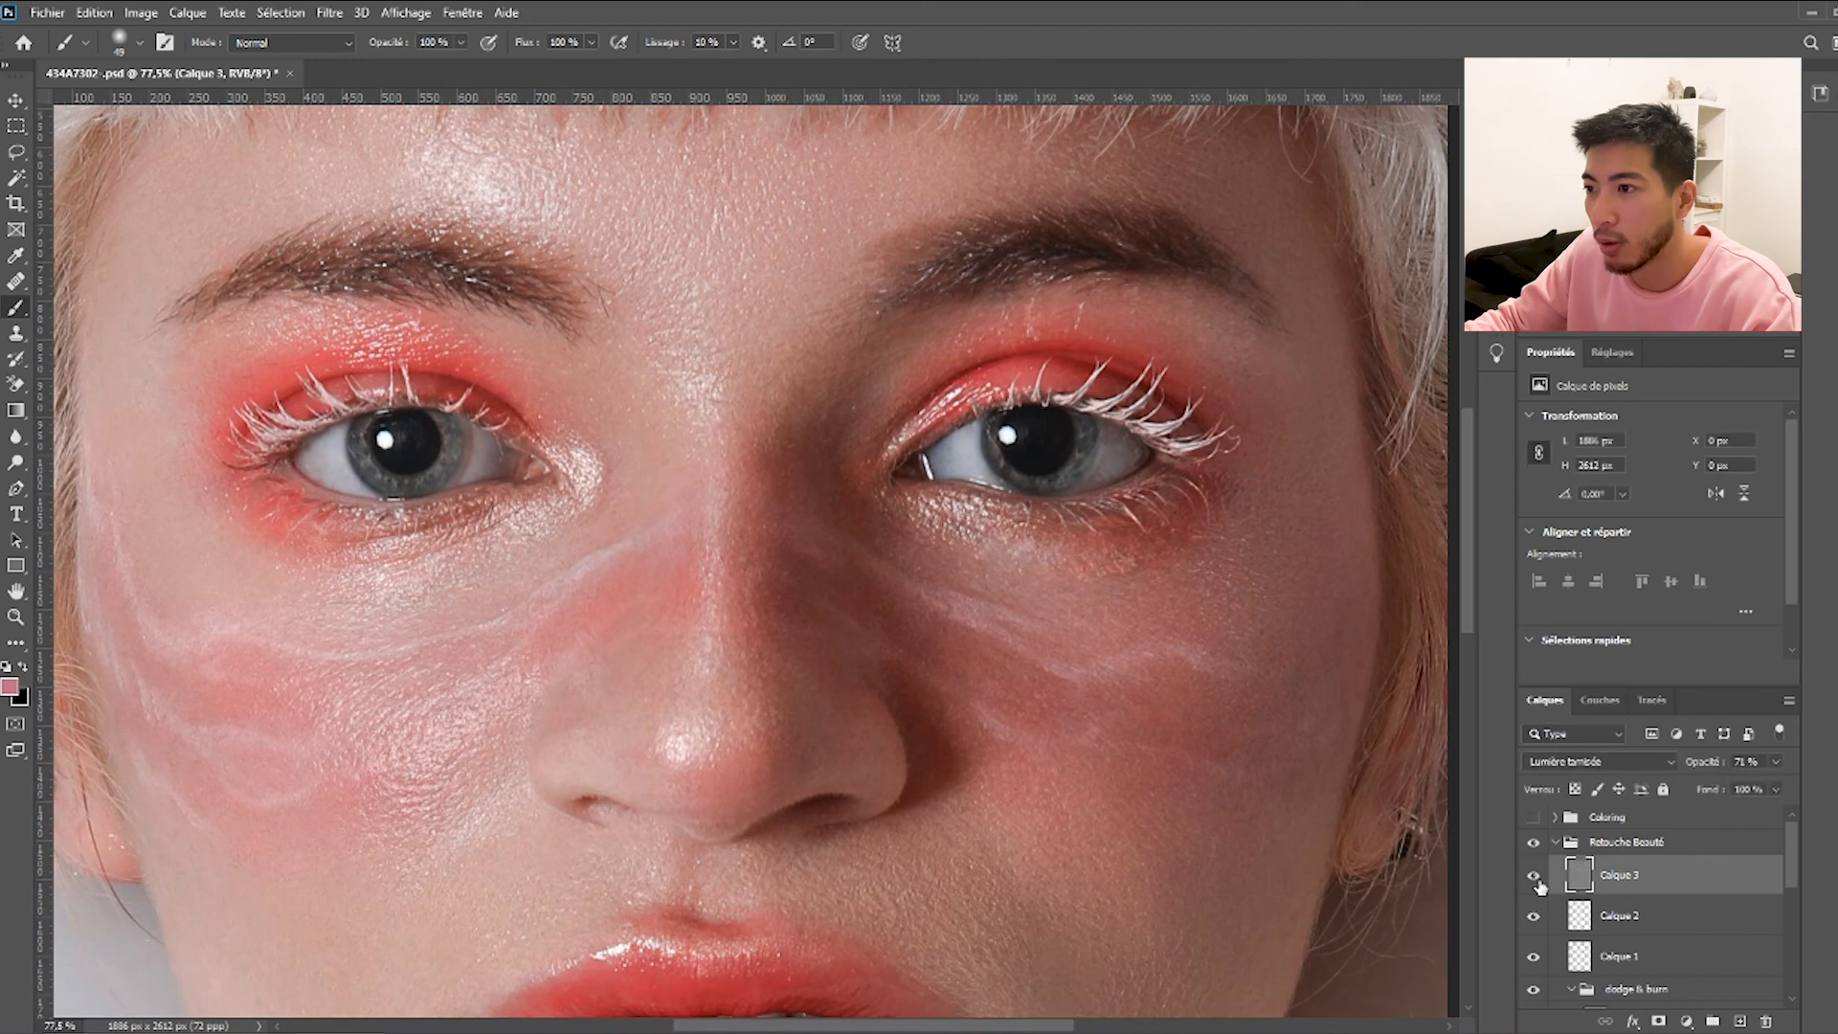
Show the Coloring group again and collapse the Retouche Beauté group.
click(1535, 819)
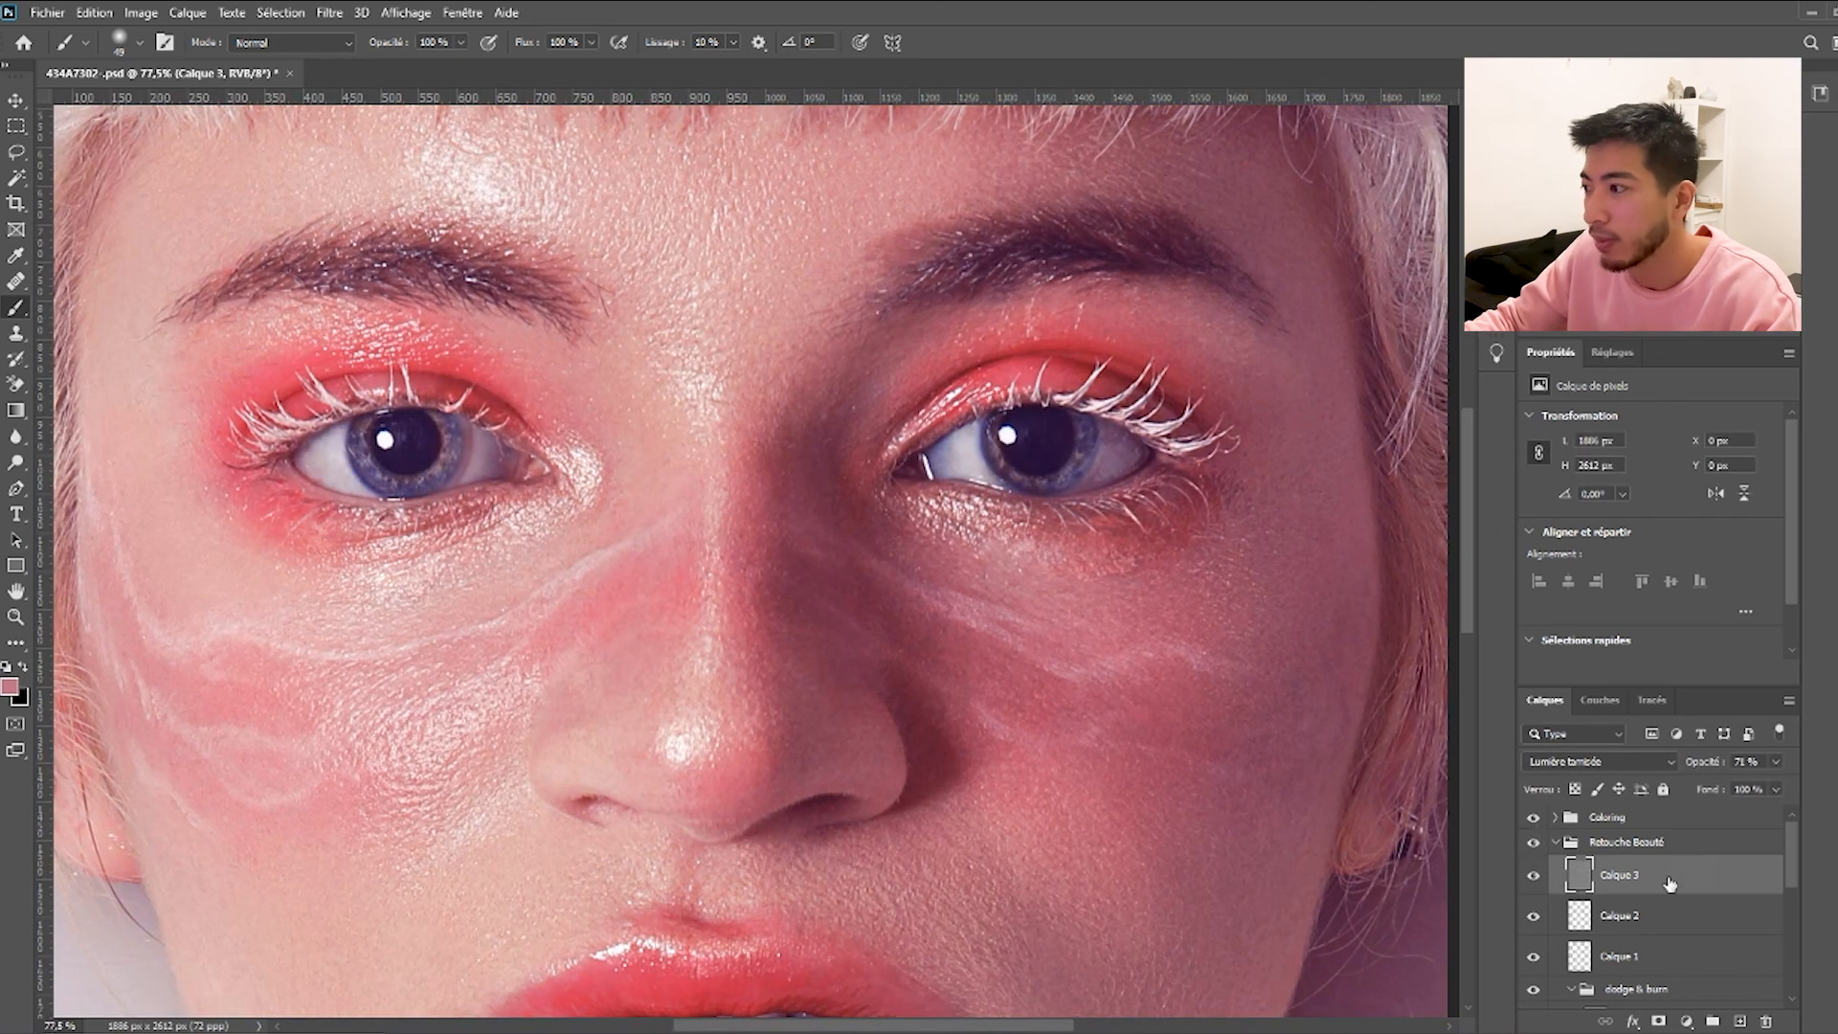
key(ctrl+0)
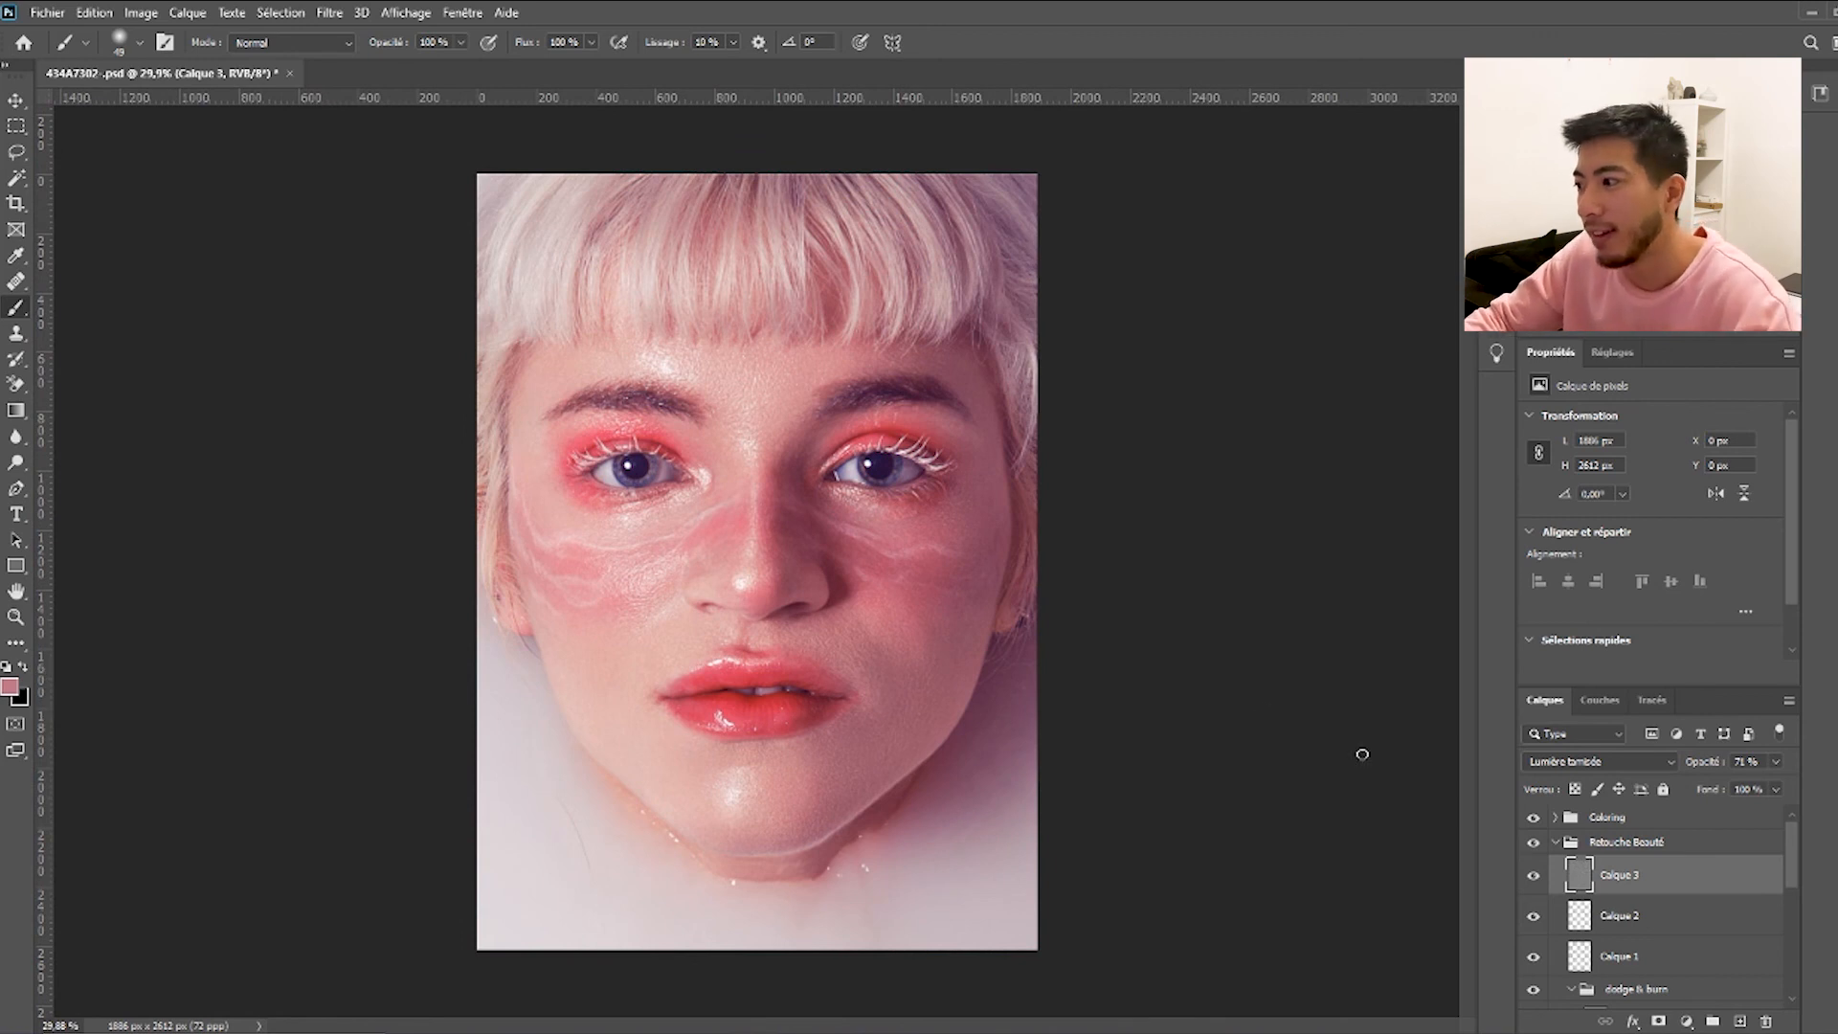
click(1558, 849)
click(1556, 844)
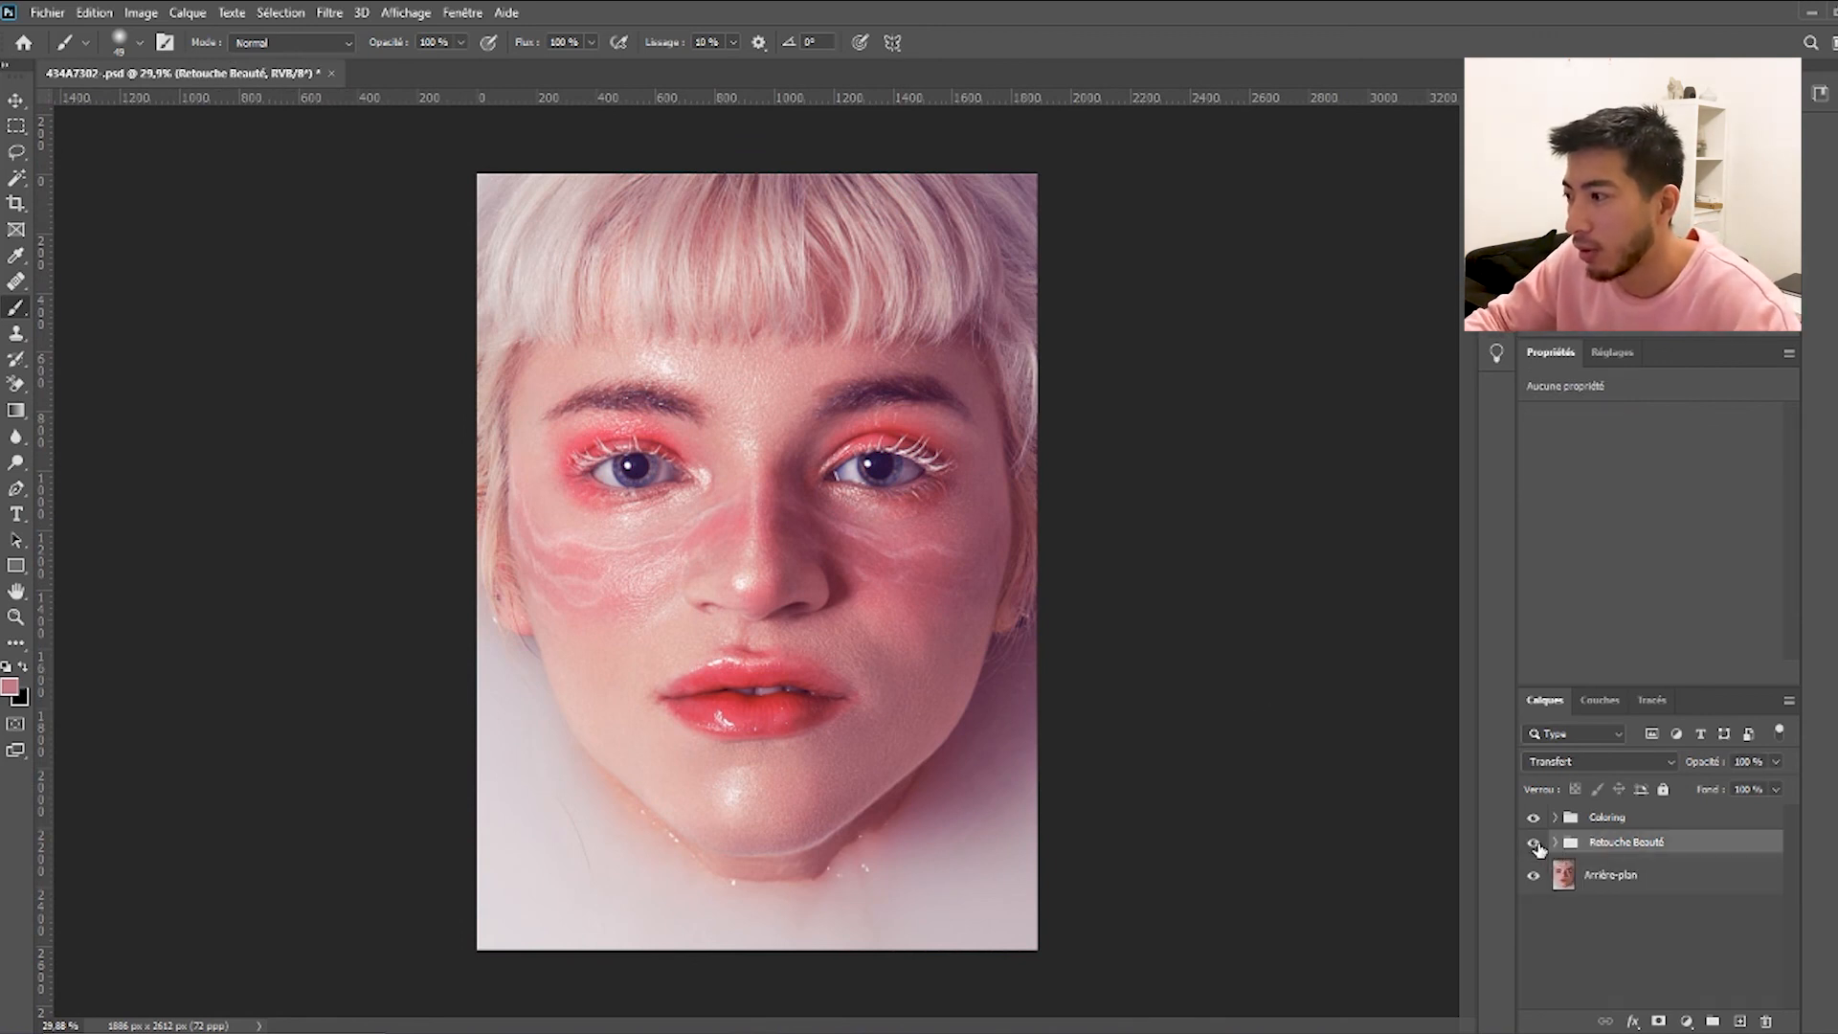
Compare the whole portrait with and without the Retouche Beauté group.
click(1535, 846)
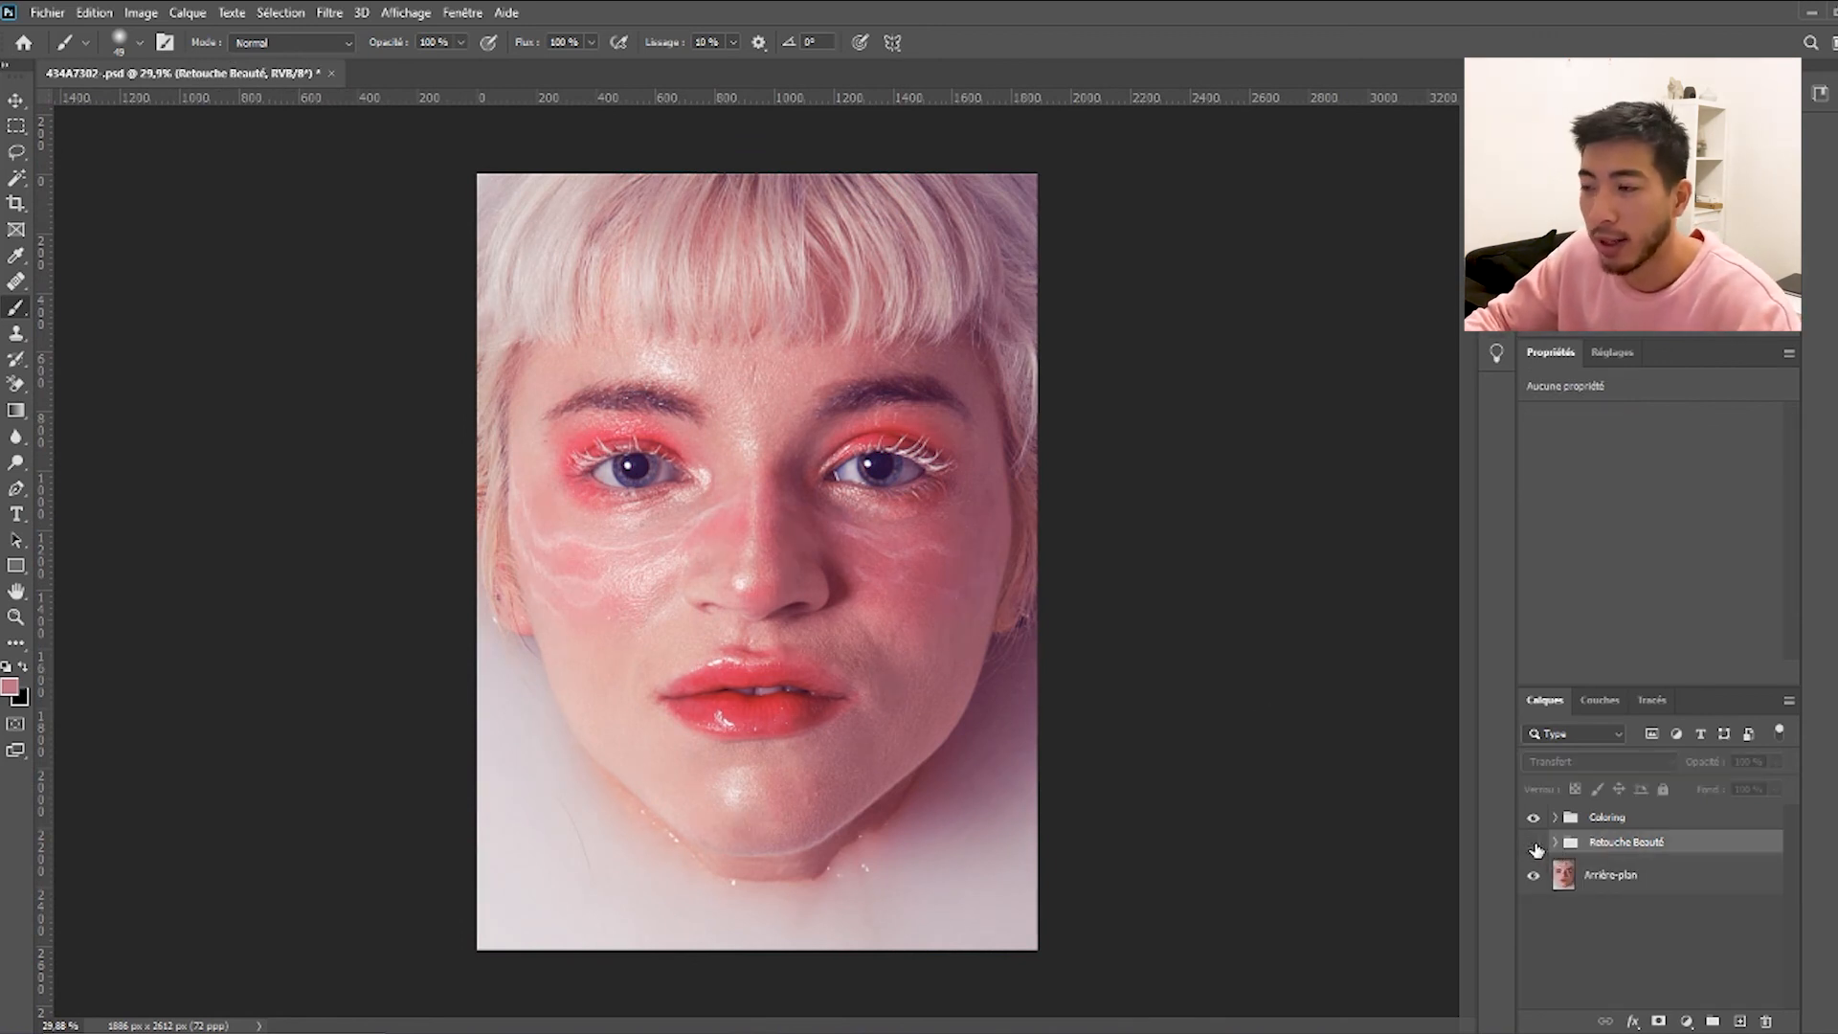
click(1535, 846)
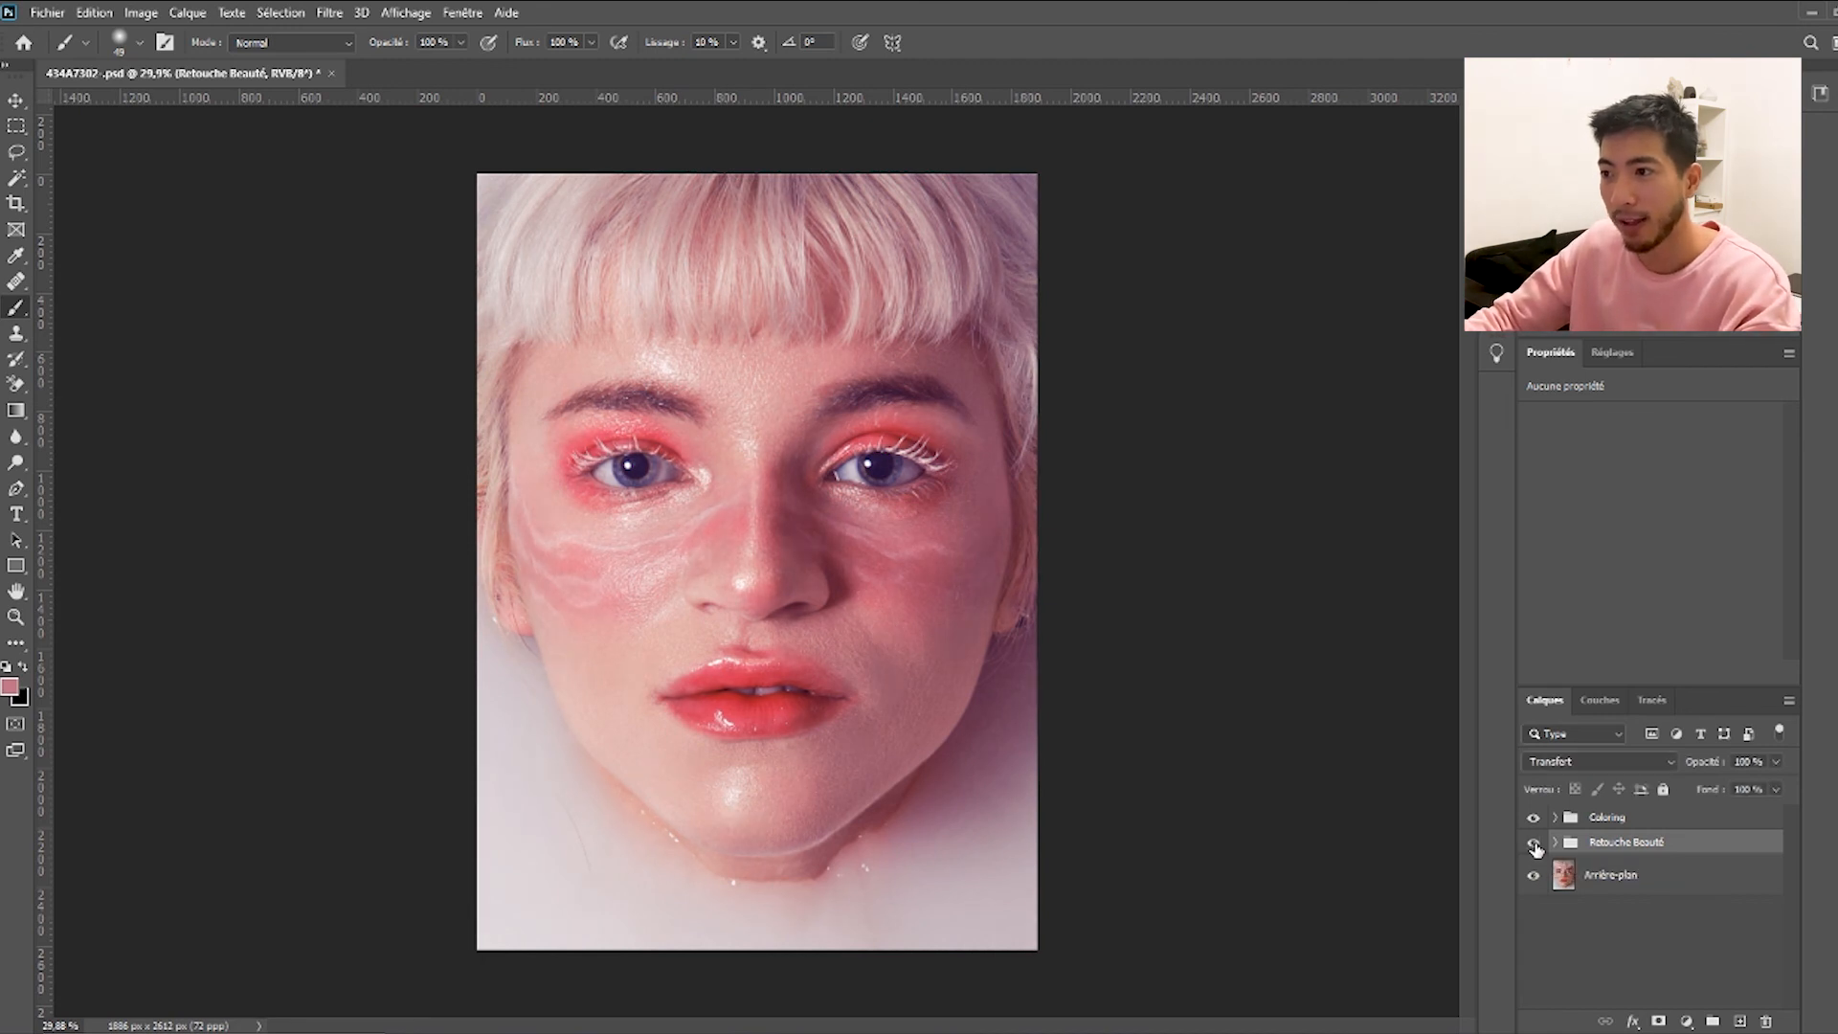